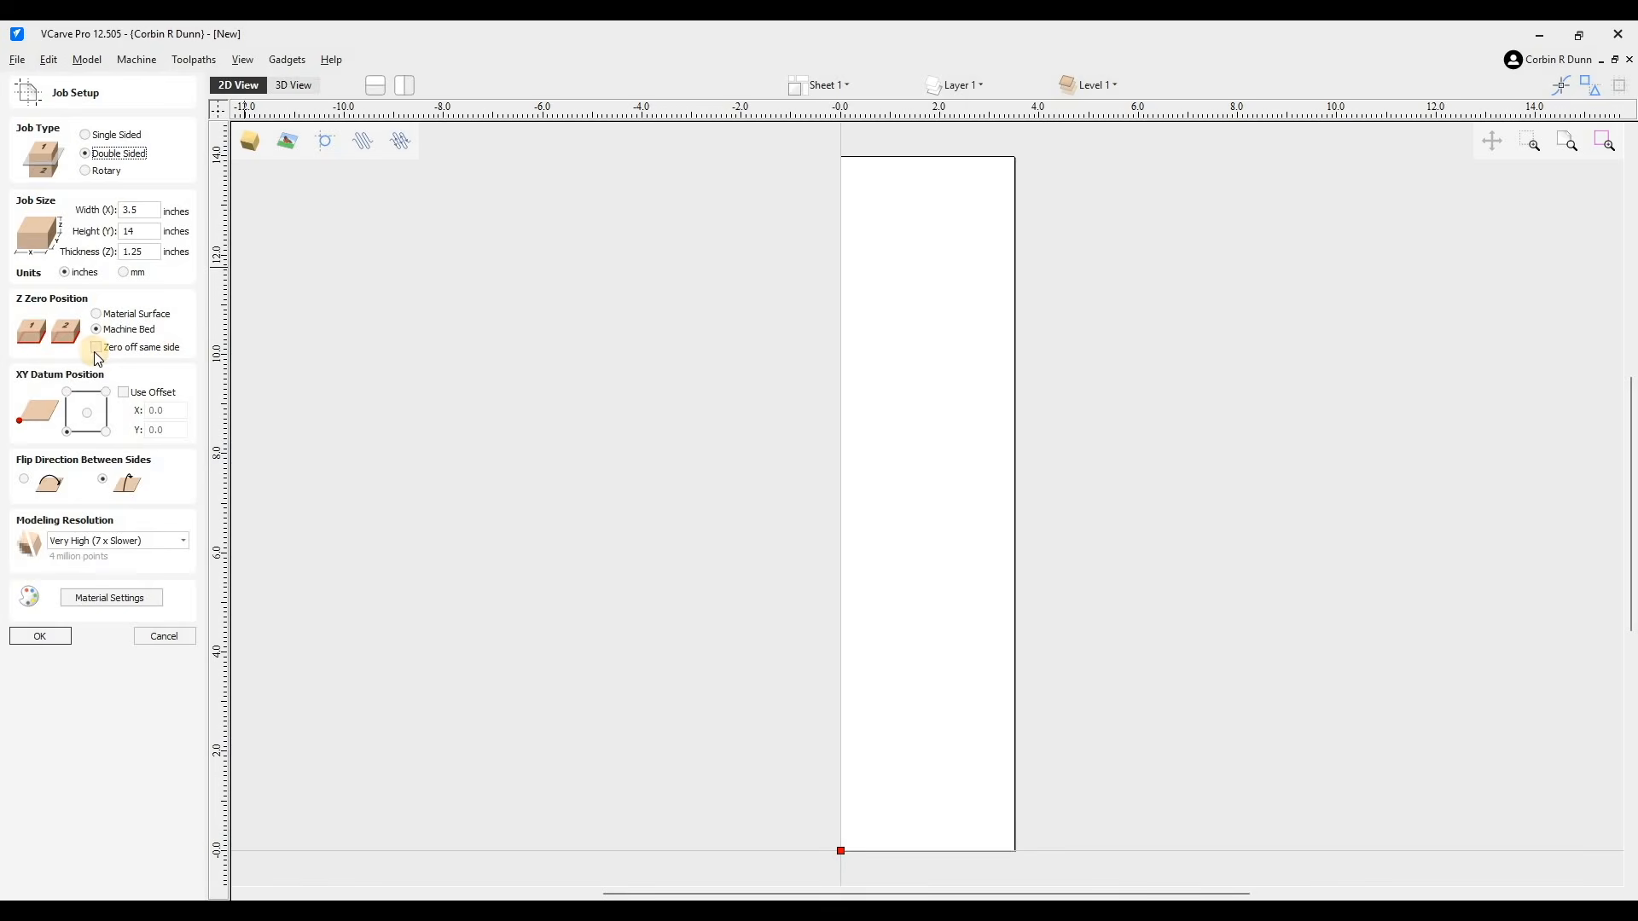
- Enable zero off same side and confirm the double-sided 3.5 x 14 x 1.25 inch job setup
left_click(96, 348)
left_click(56, 643)
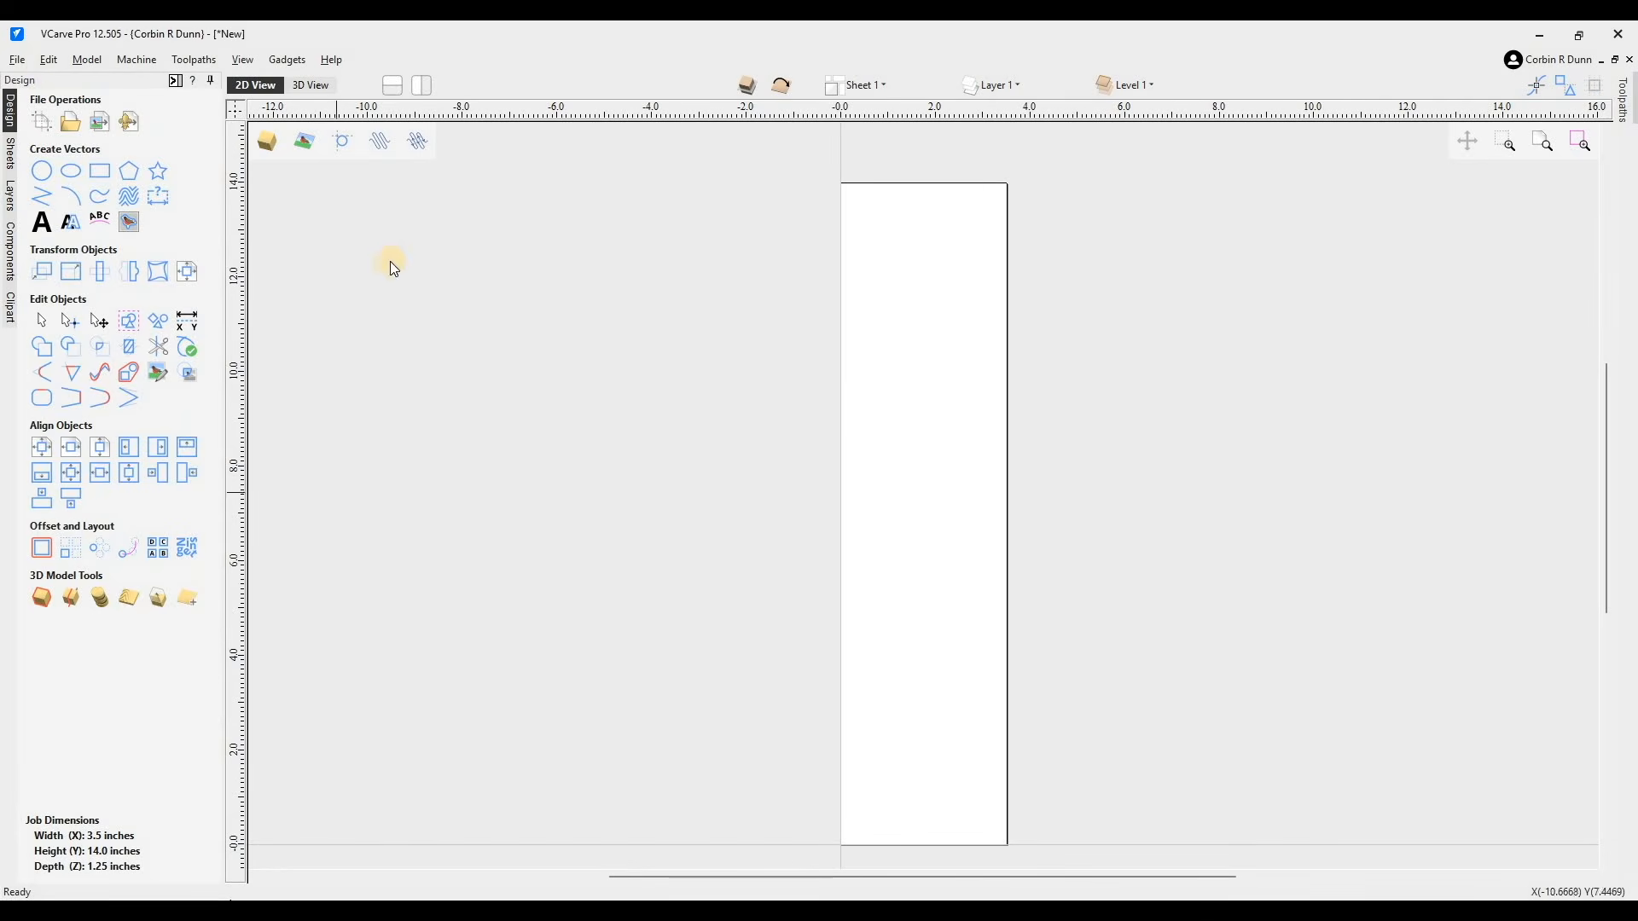
- Import the 3D model Wok Spatula.stl from the 2025 - Wok Spatula folder
left_click(18, 60)
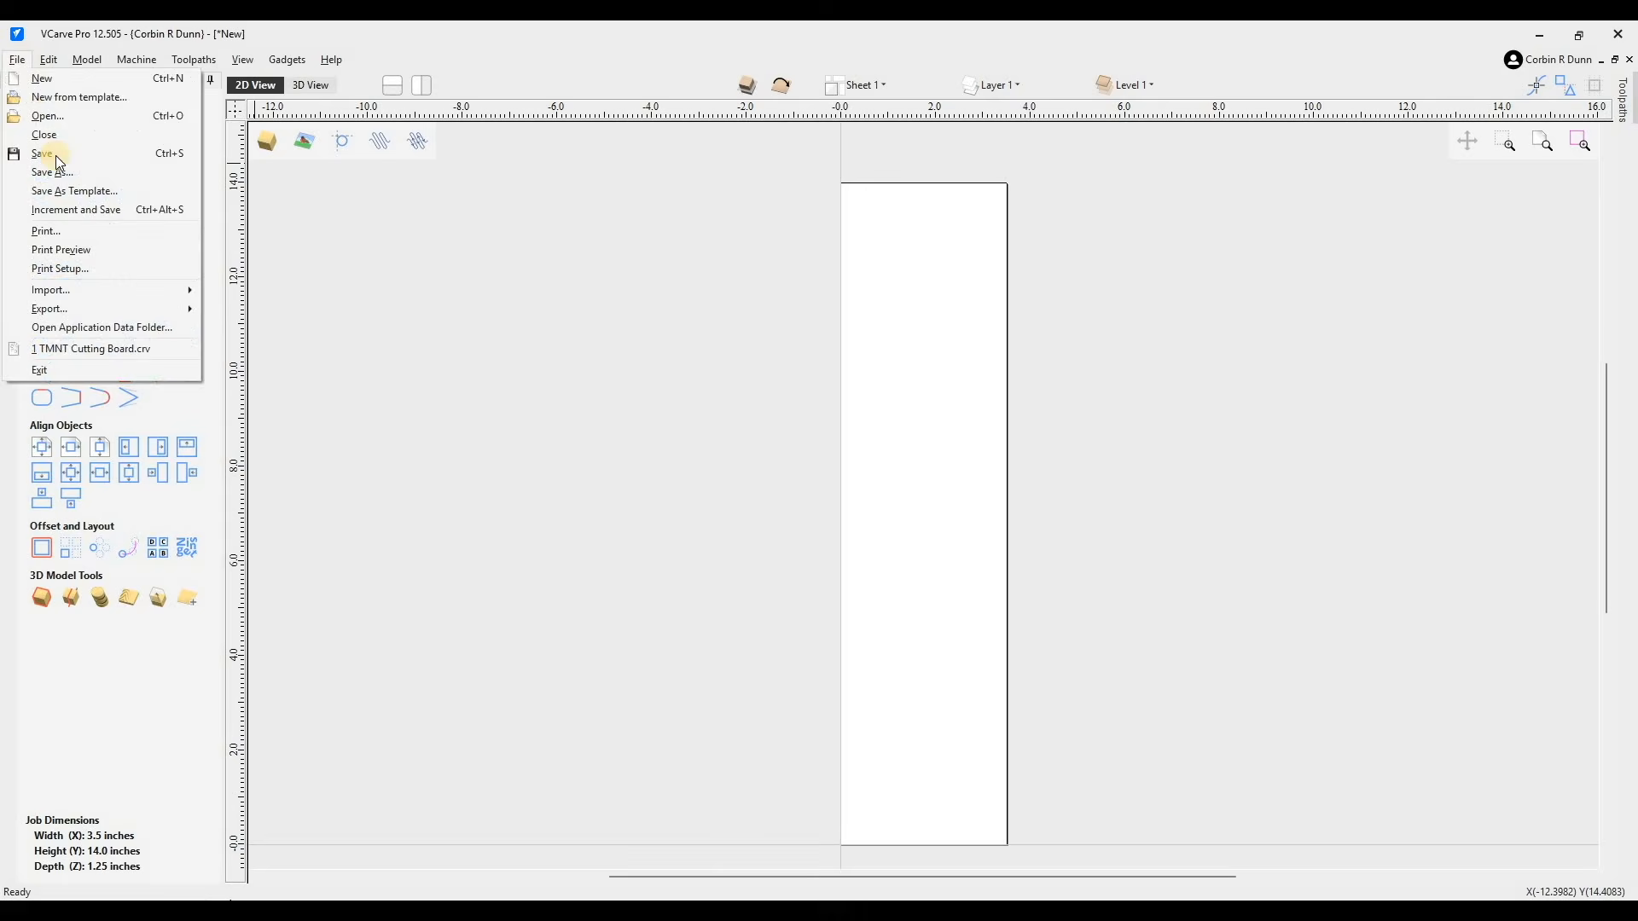
mouse_move(102, 290)
left_click(421, 316)
scroll(739, 387, "up", 10)
left_click(648, 397)
double_click(806, 396)
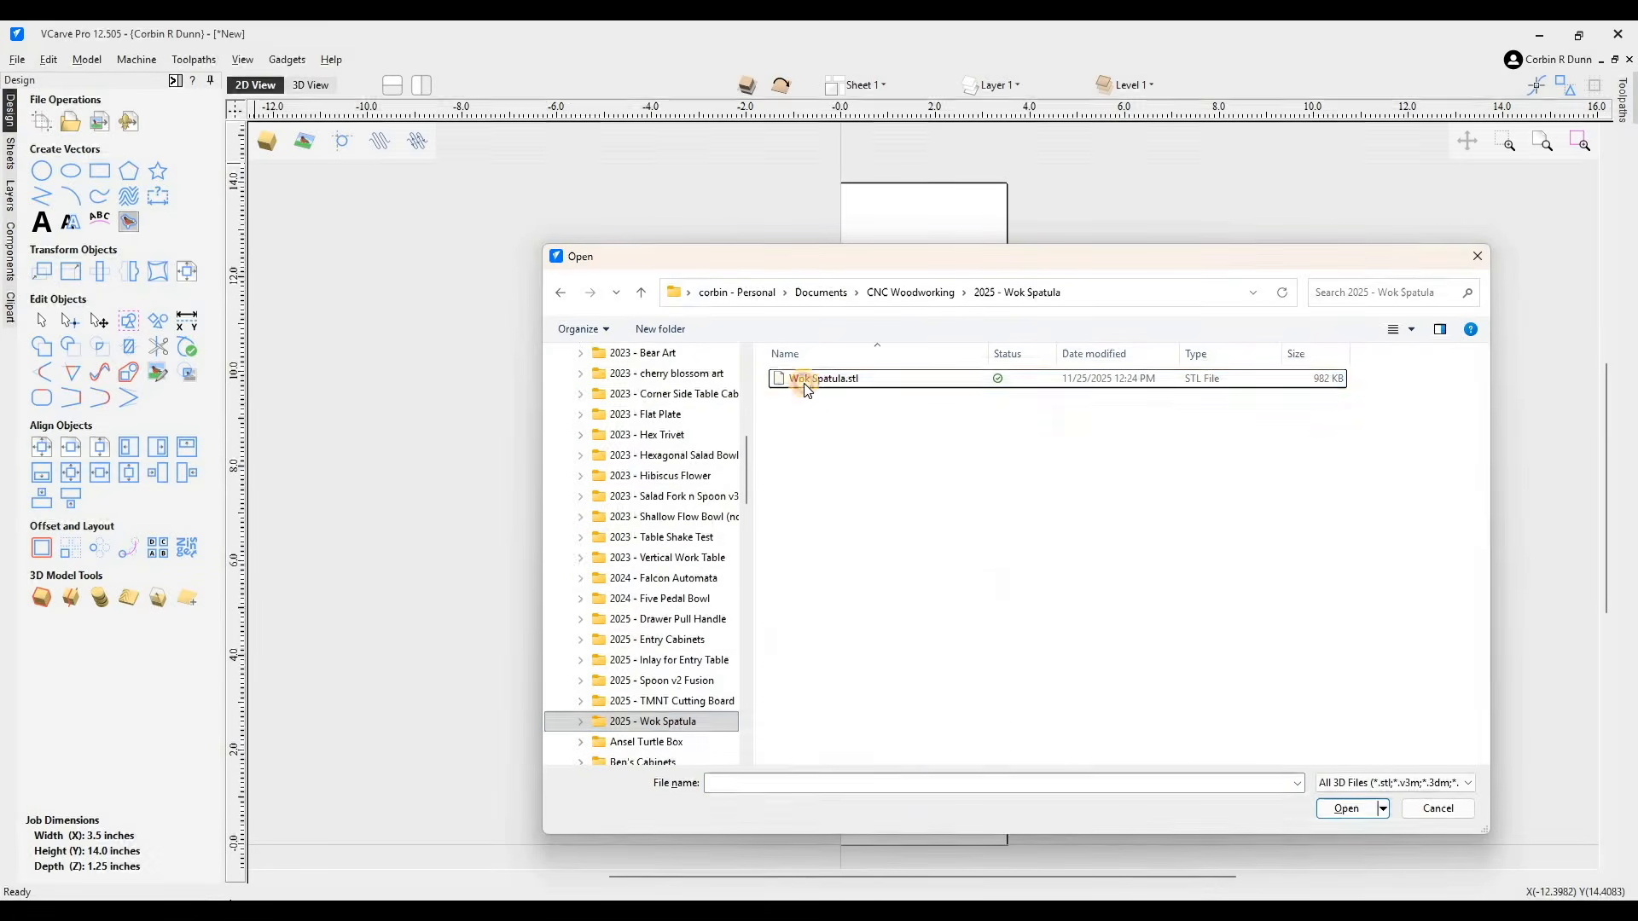
double_click(815, 379)
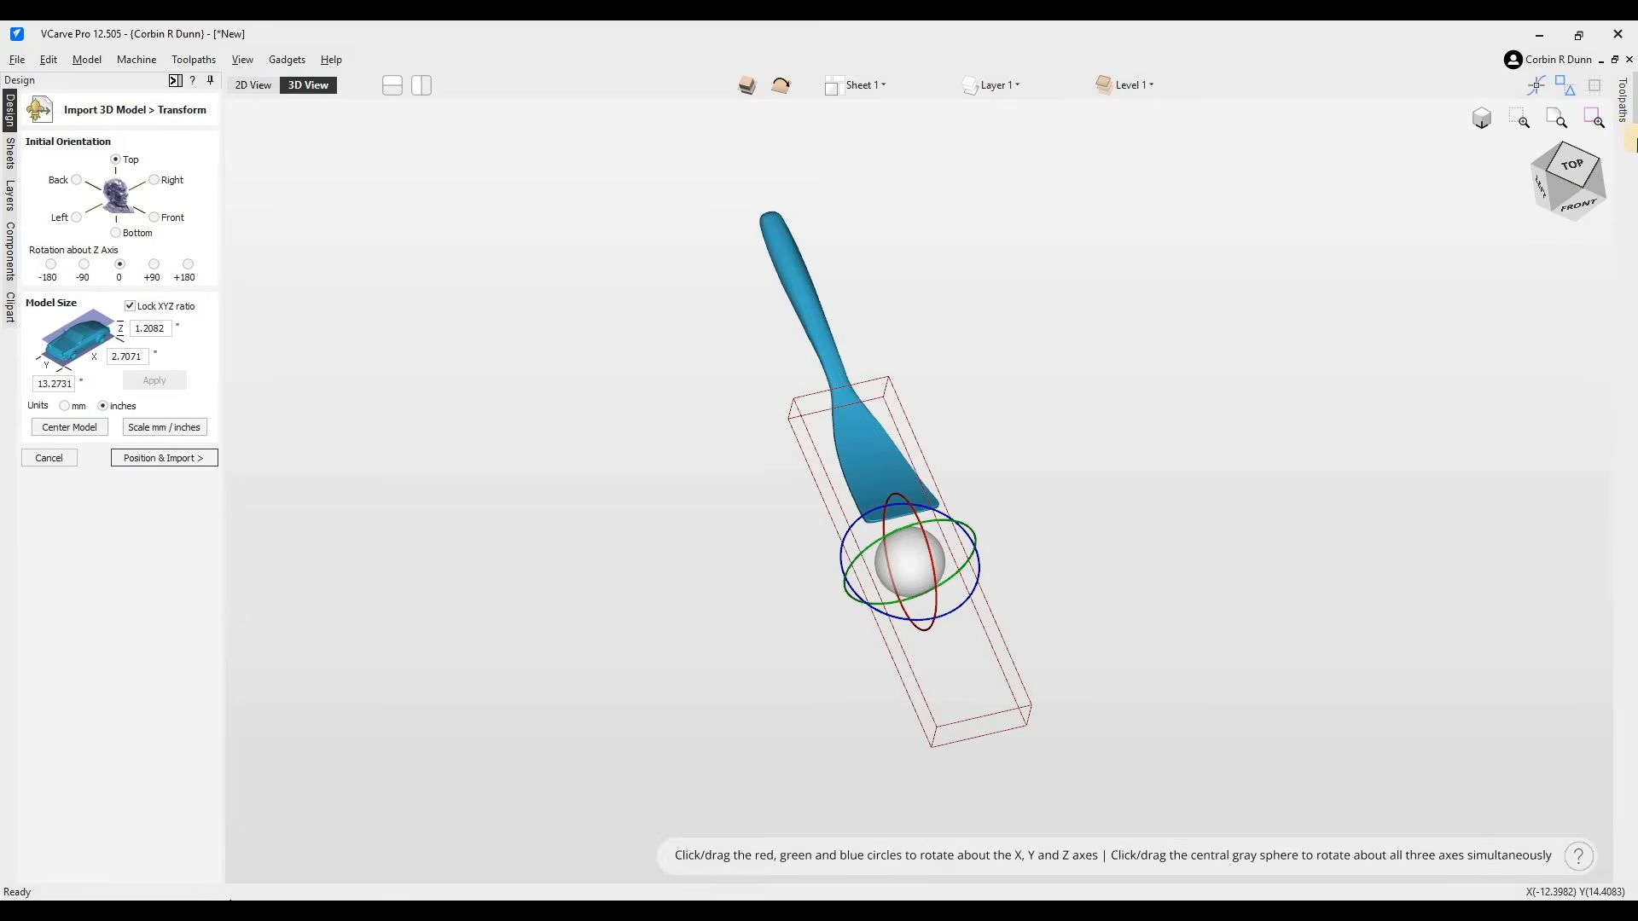
- Center the spatula model, keep Create both sides enabled, and import it into the job
left_click(1579, 170)
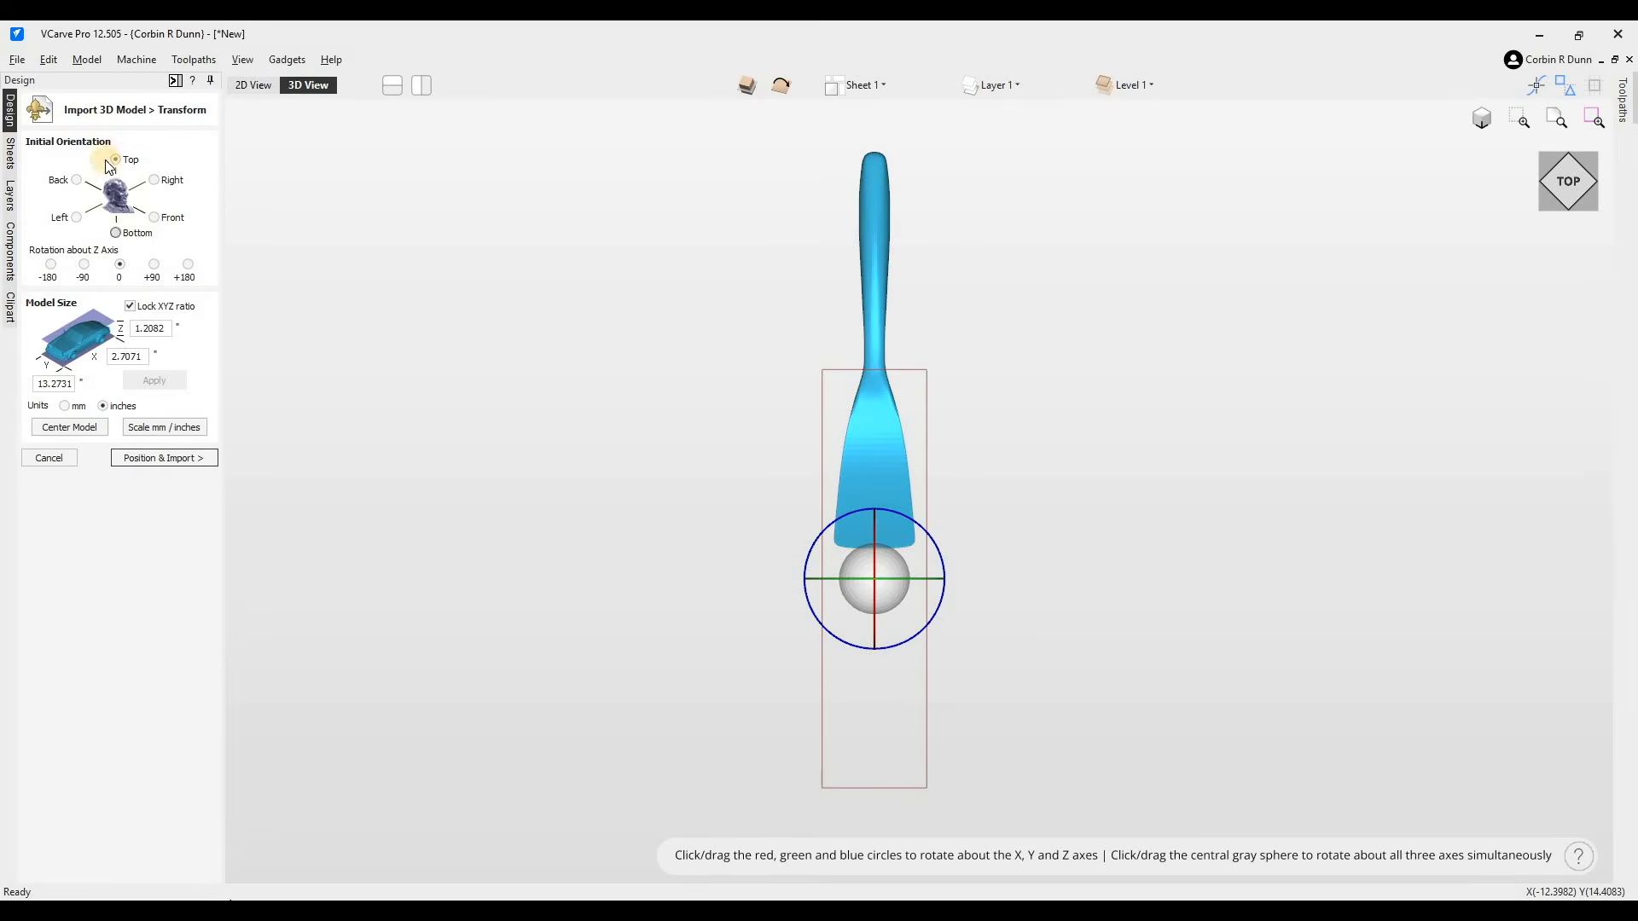
left_click(88, 428)
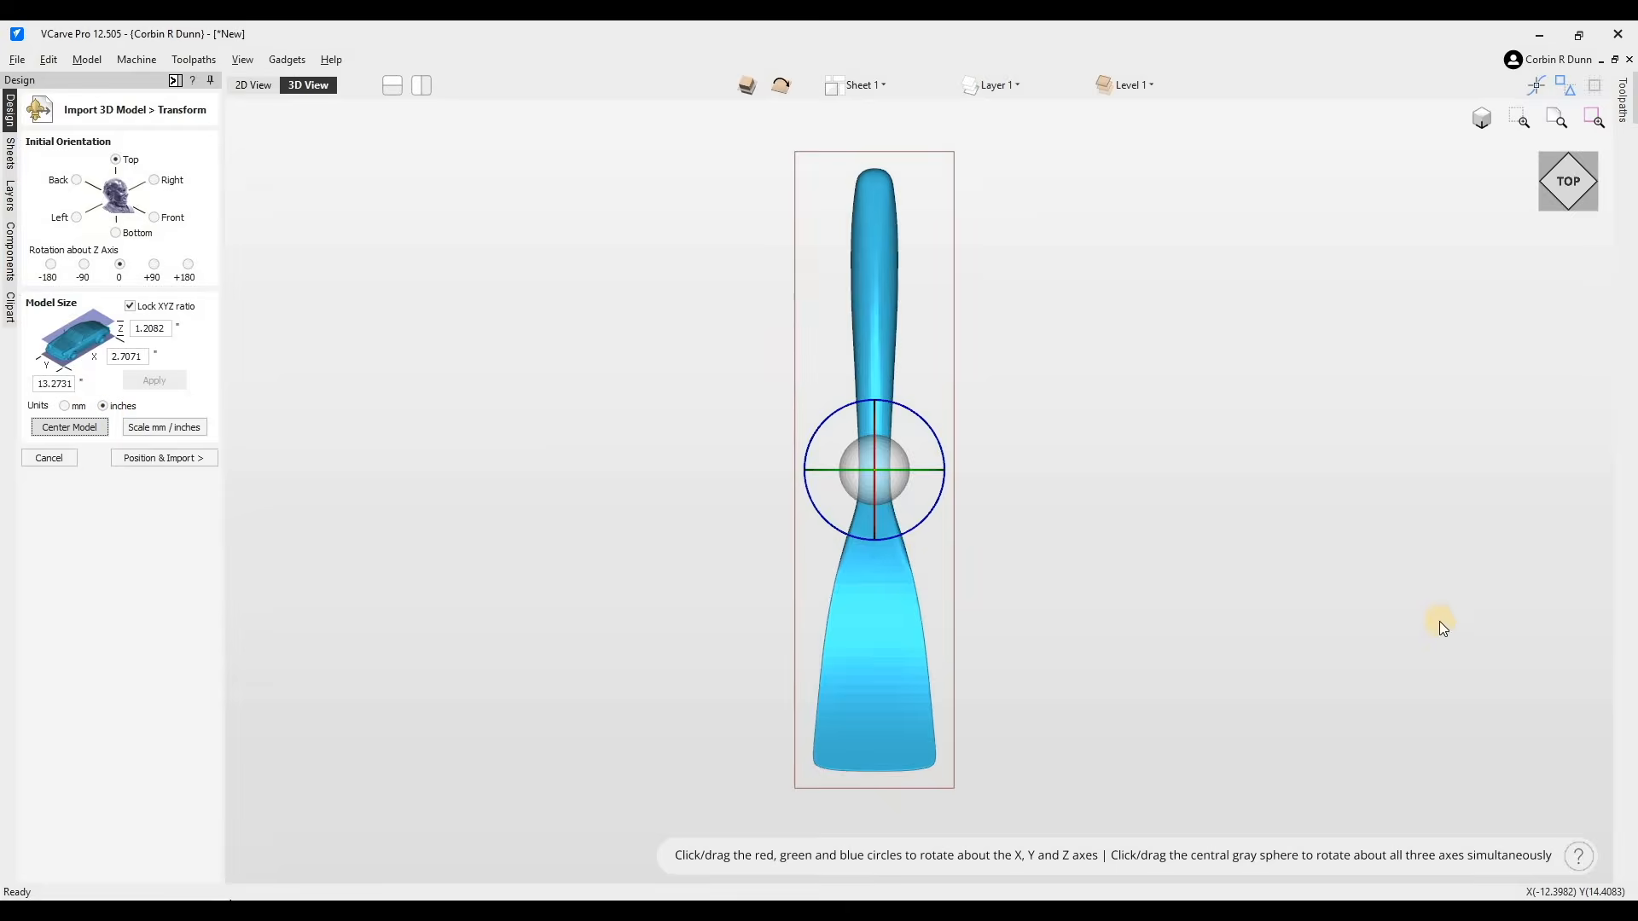
left_click_drag(1586, 192, 1572, 176)
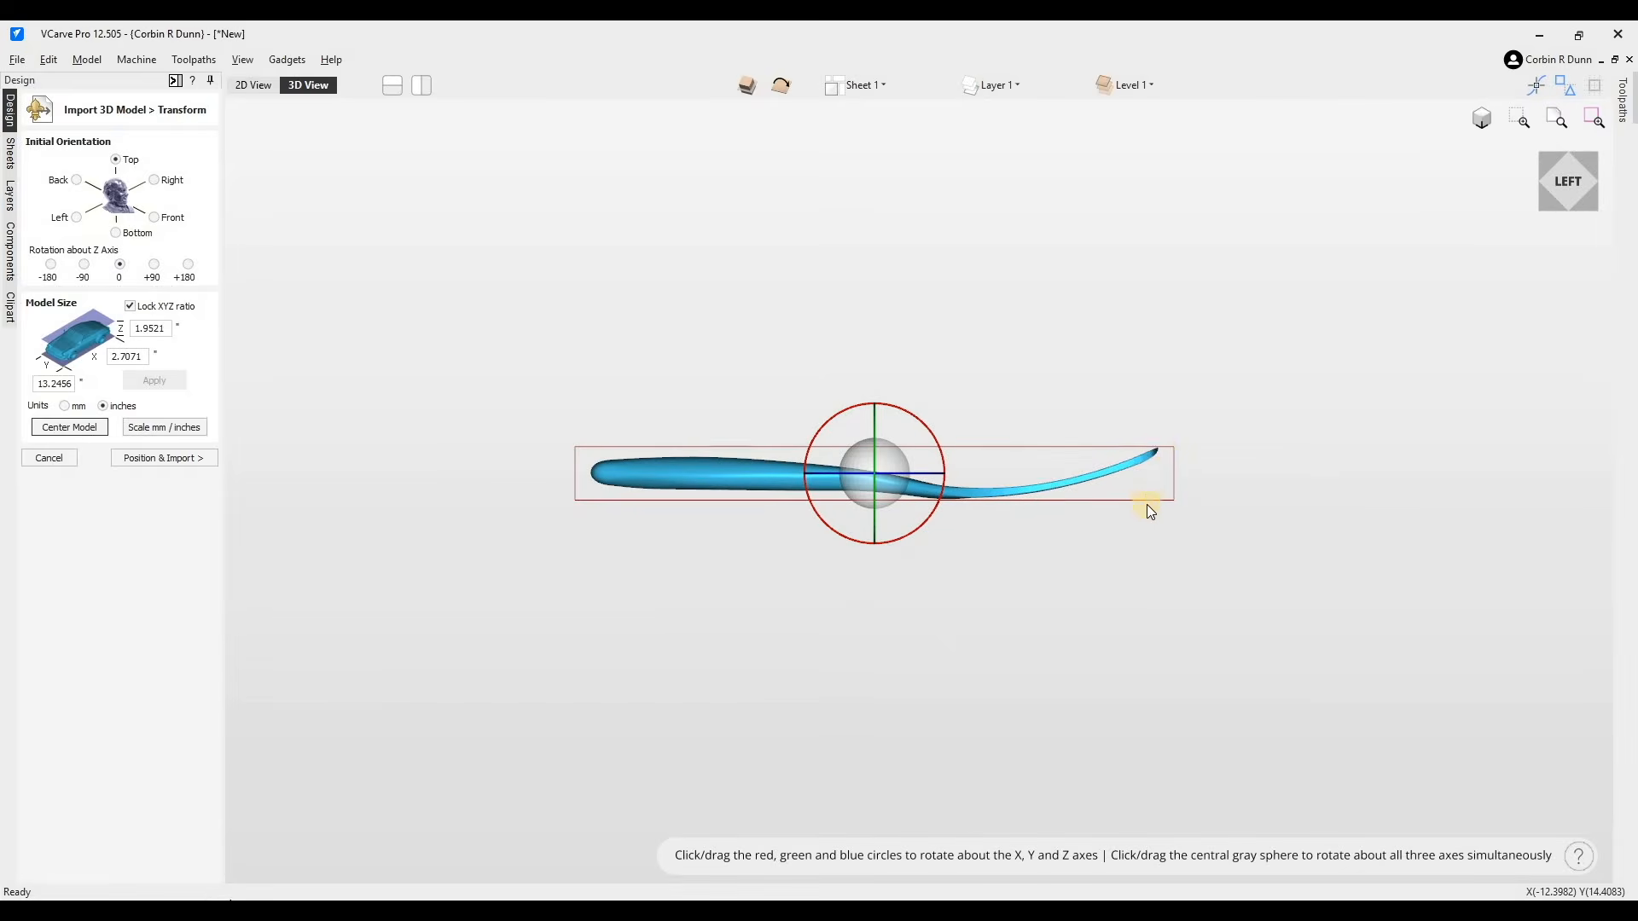
scroll(1150, 489, "up", 3)
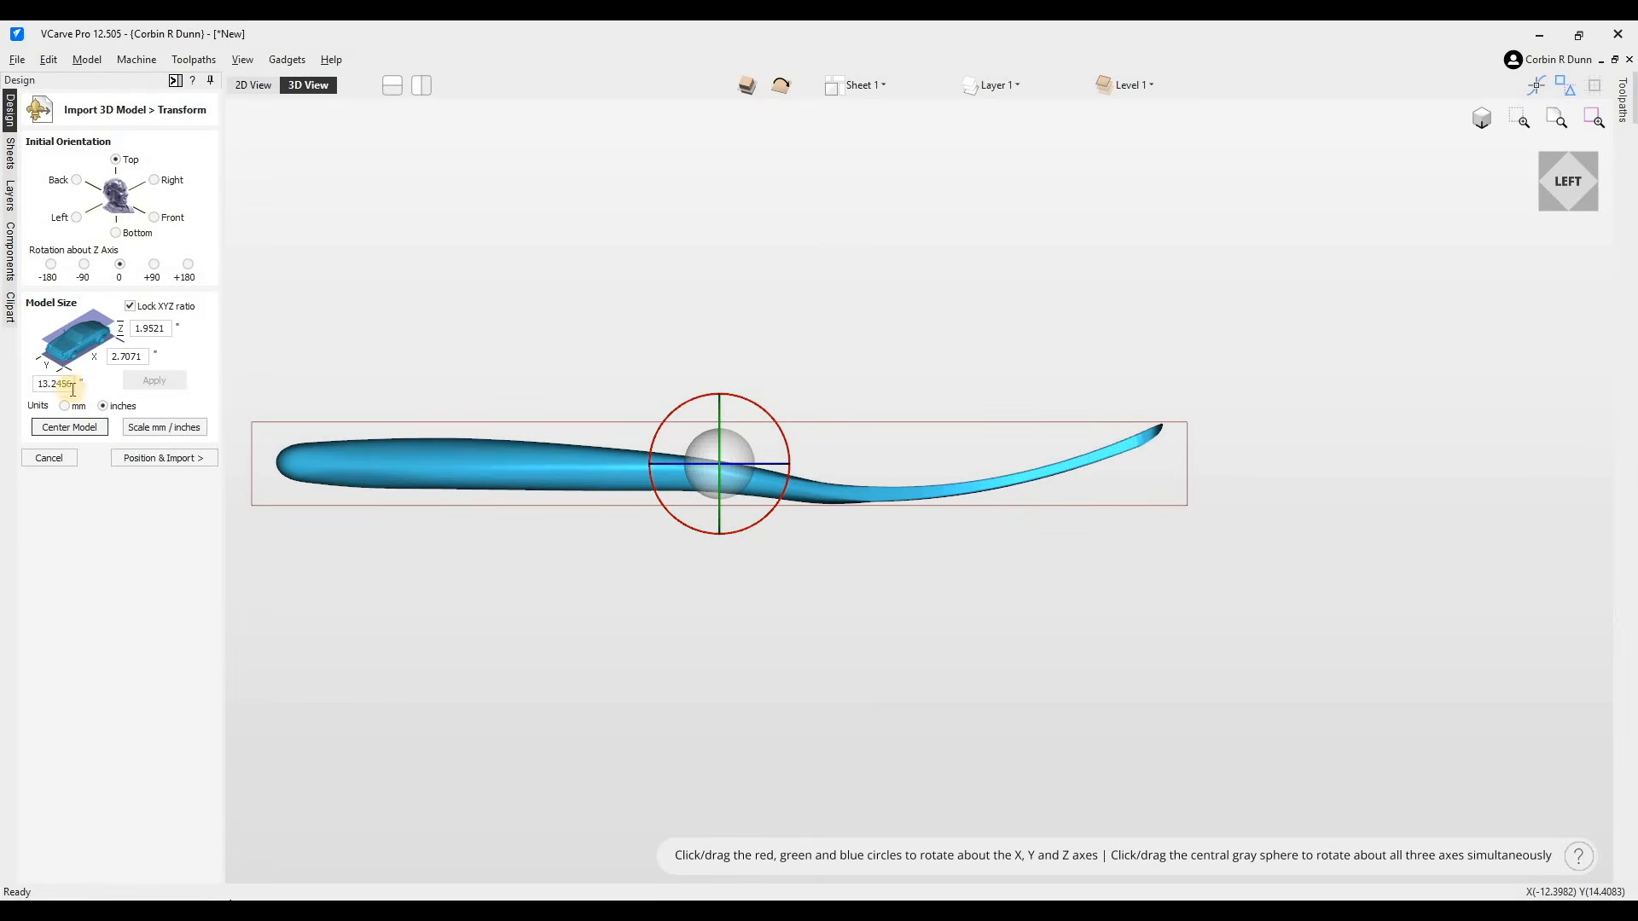
left_click(165, 458)
left_click(38, 221)
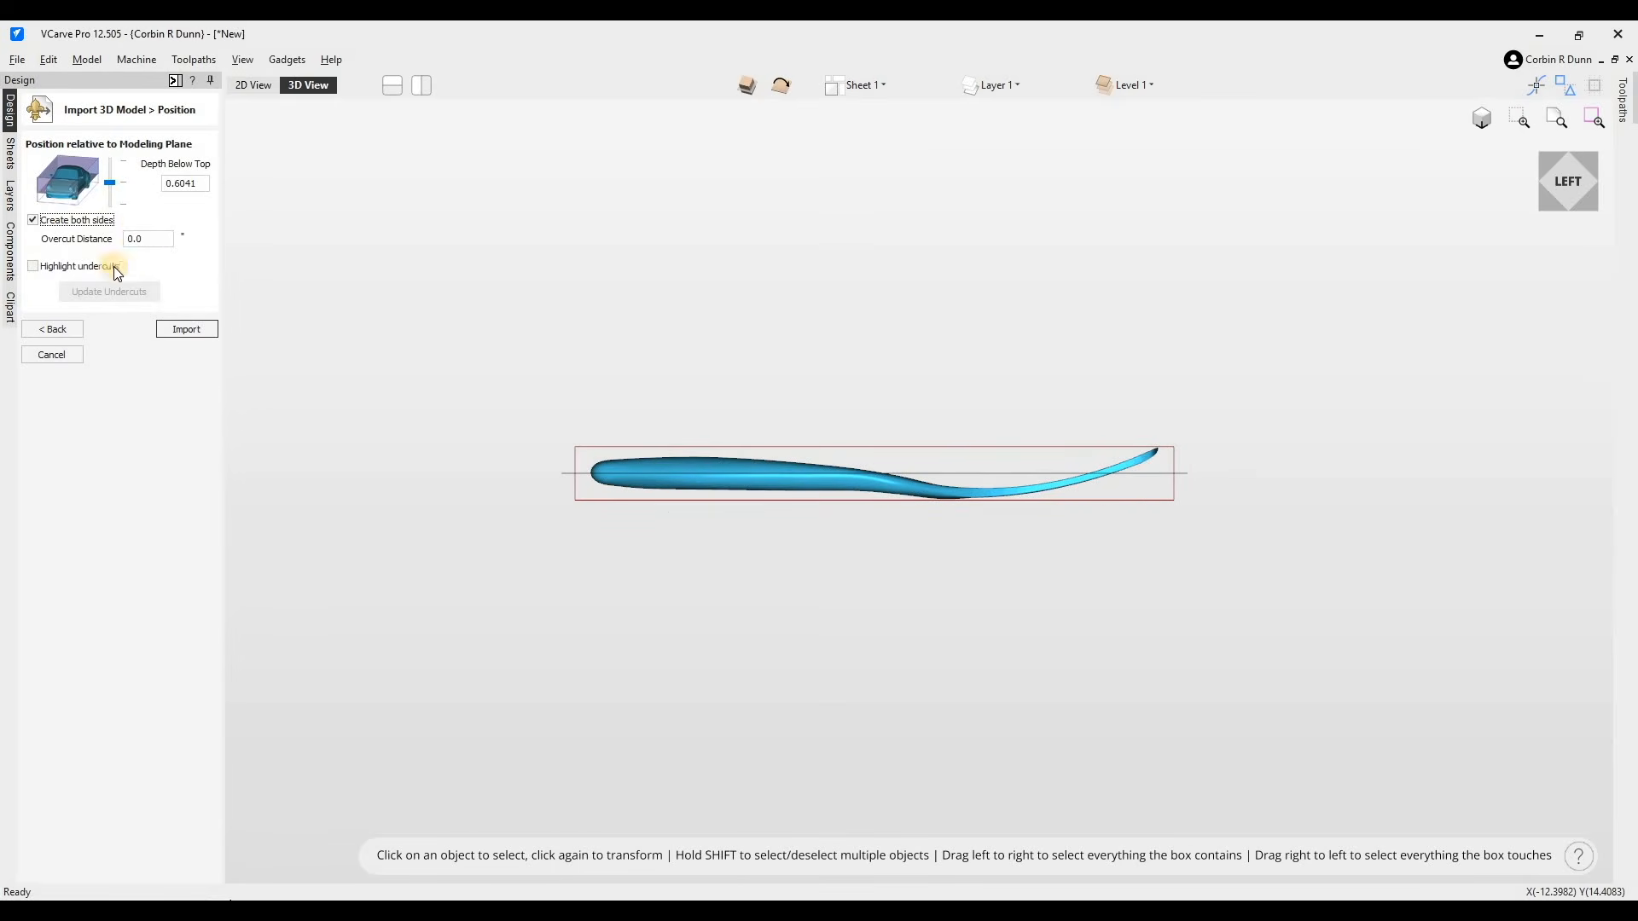
left_click(195, 331)
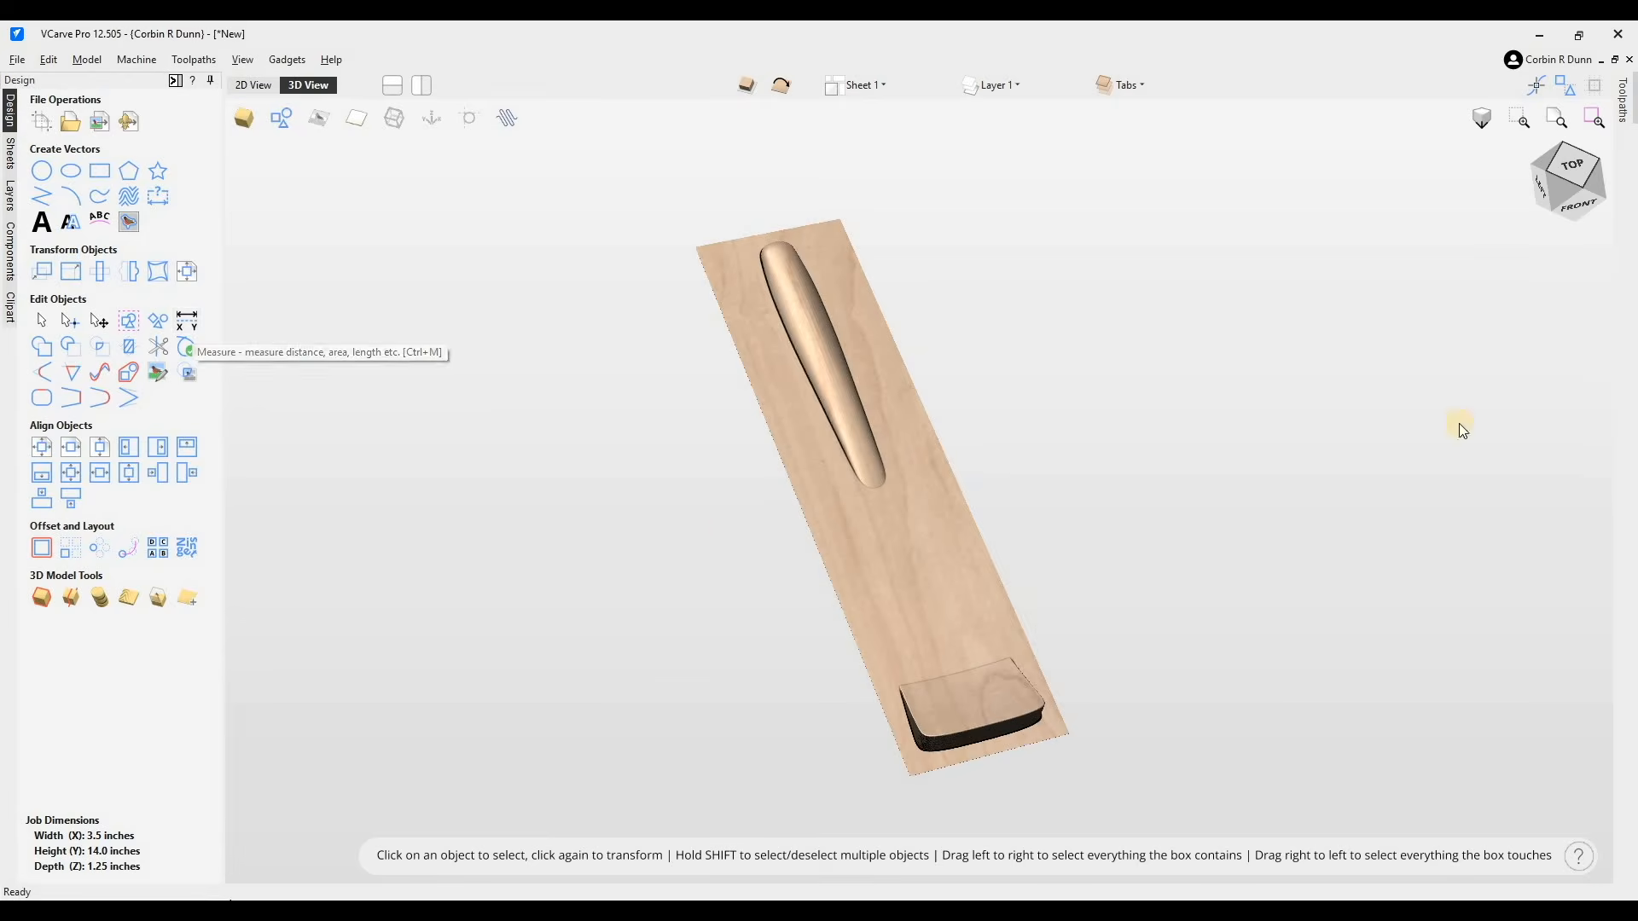
- Open the layers list and make the Limit Planes layer the active layer
mouse_move(1563, 179)
left_mouse_down()
mouse_move(1631, 171)
mouse_move(1565, 224)
mouse_move(1425, 219)
mouse_move(1521, 228)
mouse_move(1548, 166)
left_mouse_up()
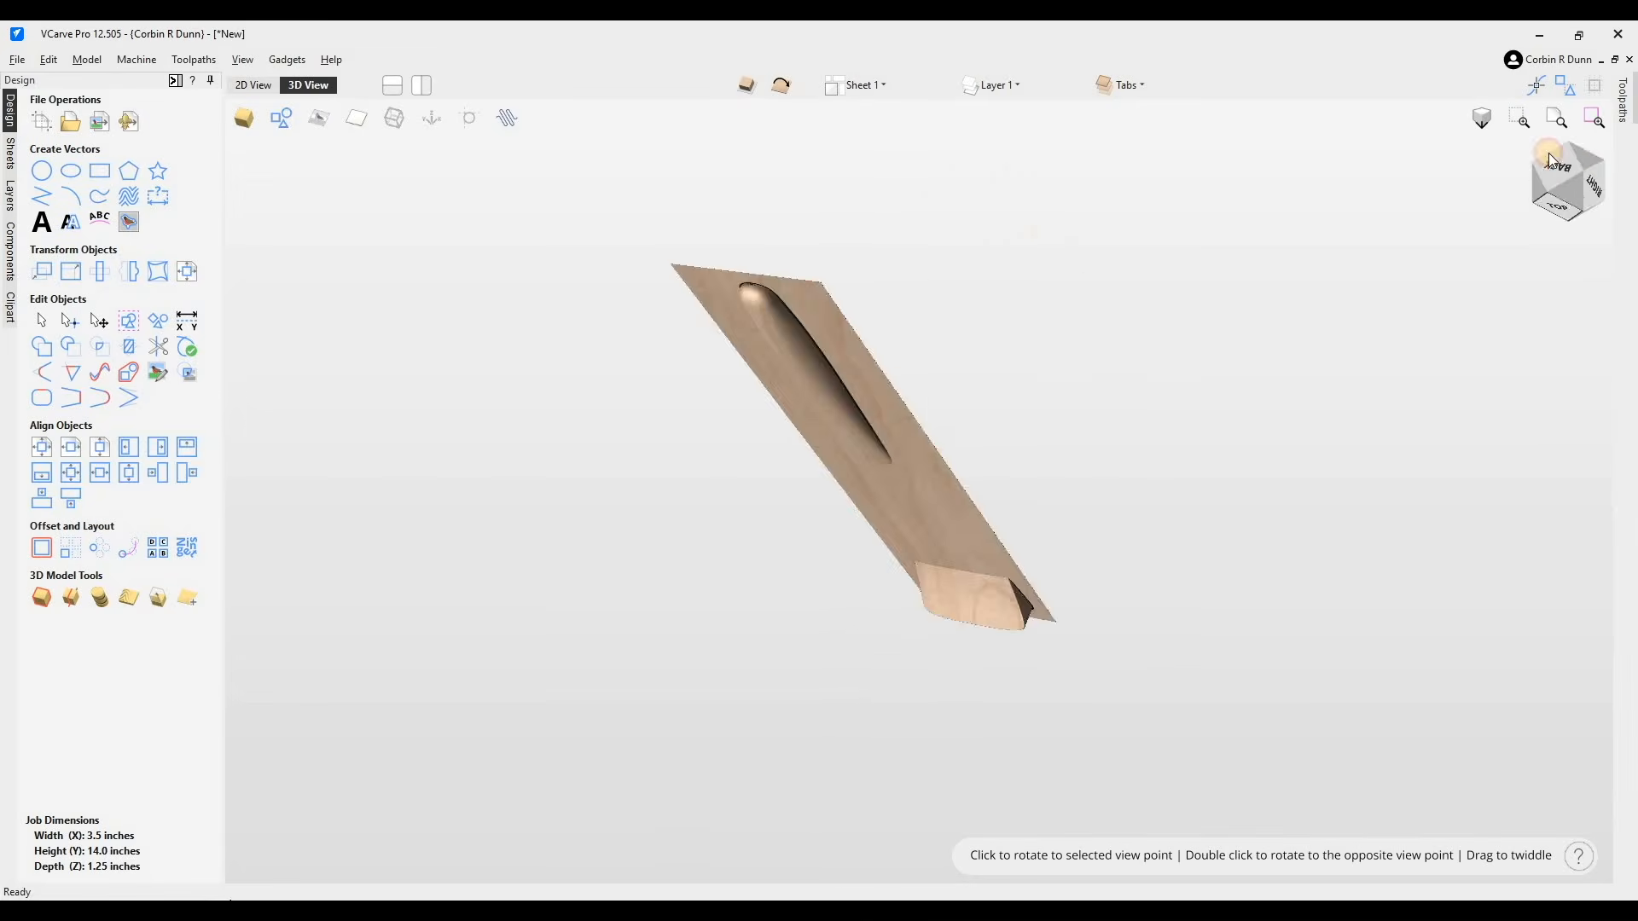
left_click(691, 610)
left_click_drag(691, 610, 792, 578)
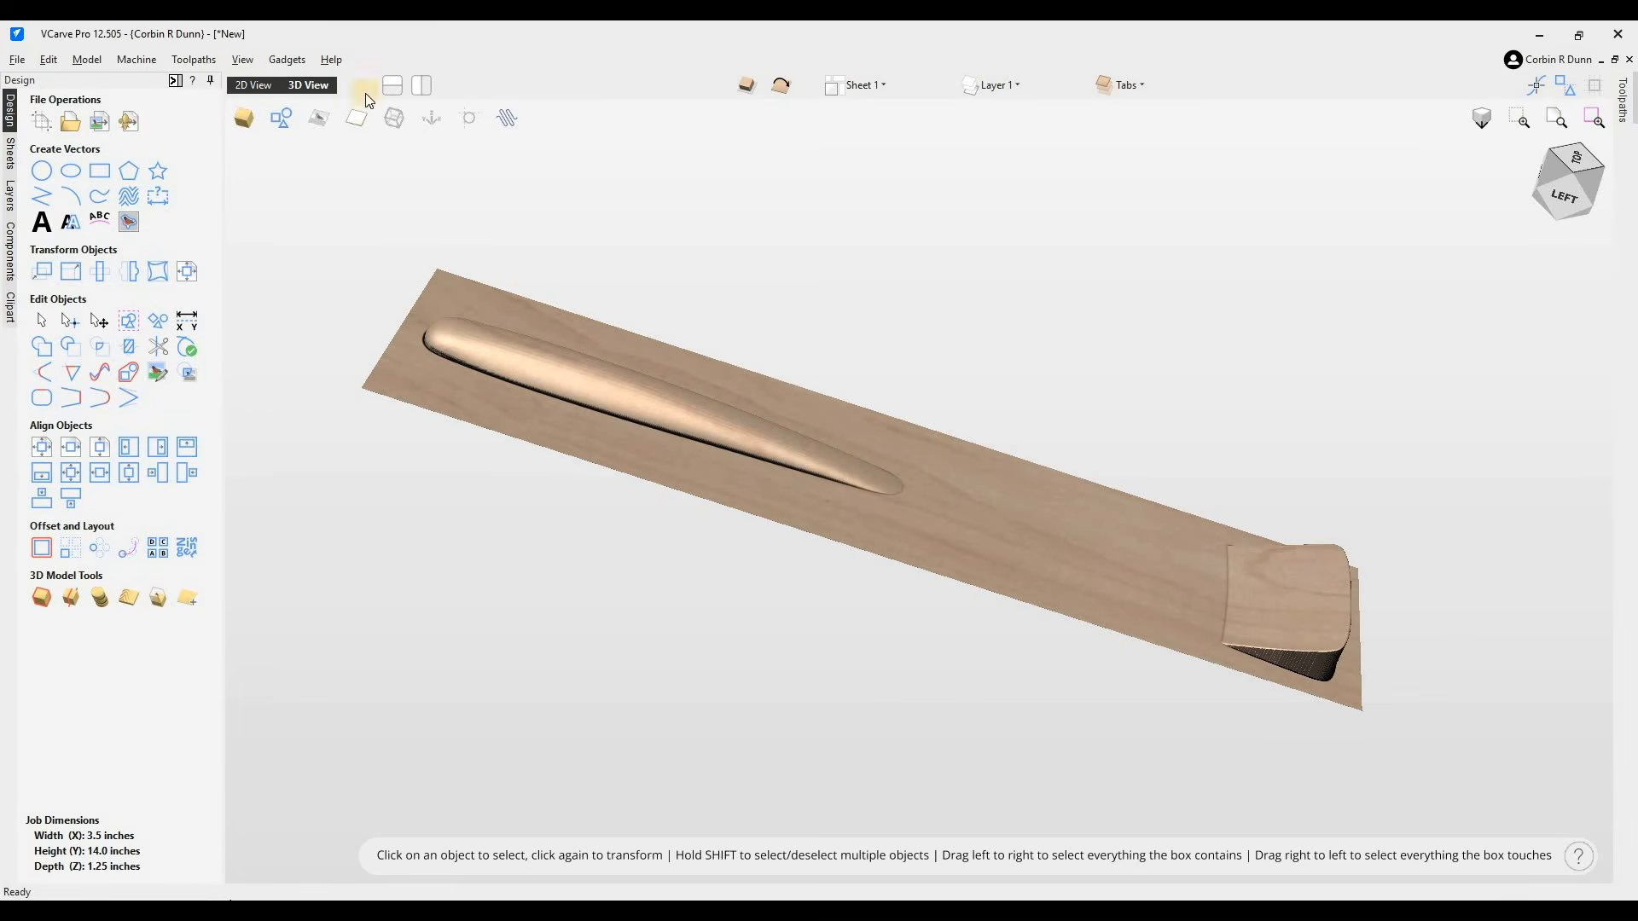
left_click(12, 129)
left_click(15, 128)
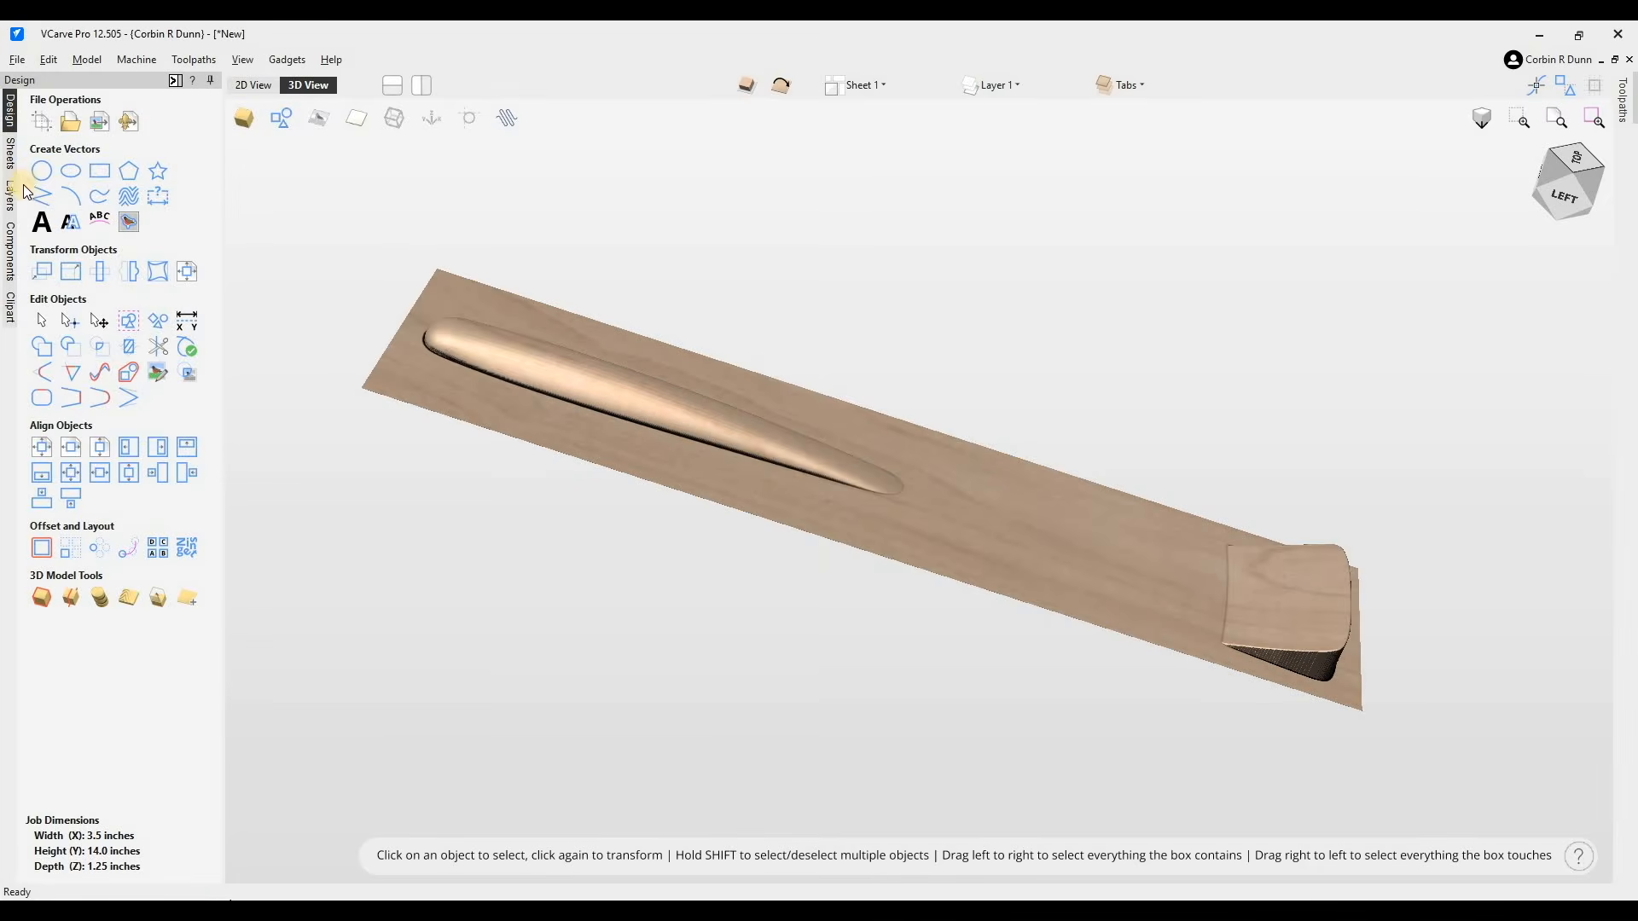
left_click(12, 200)
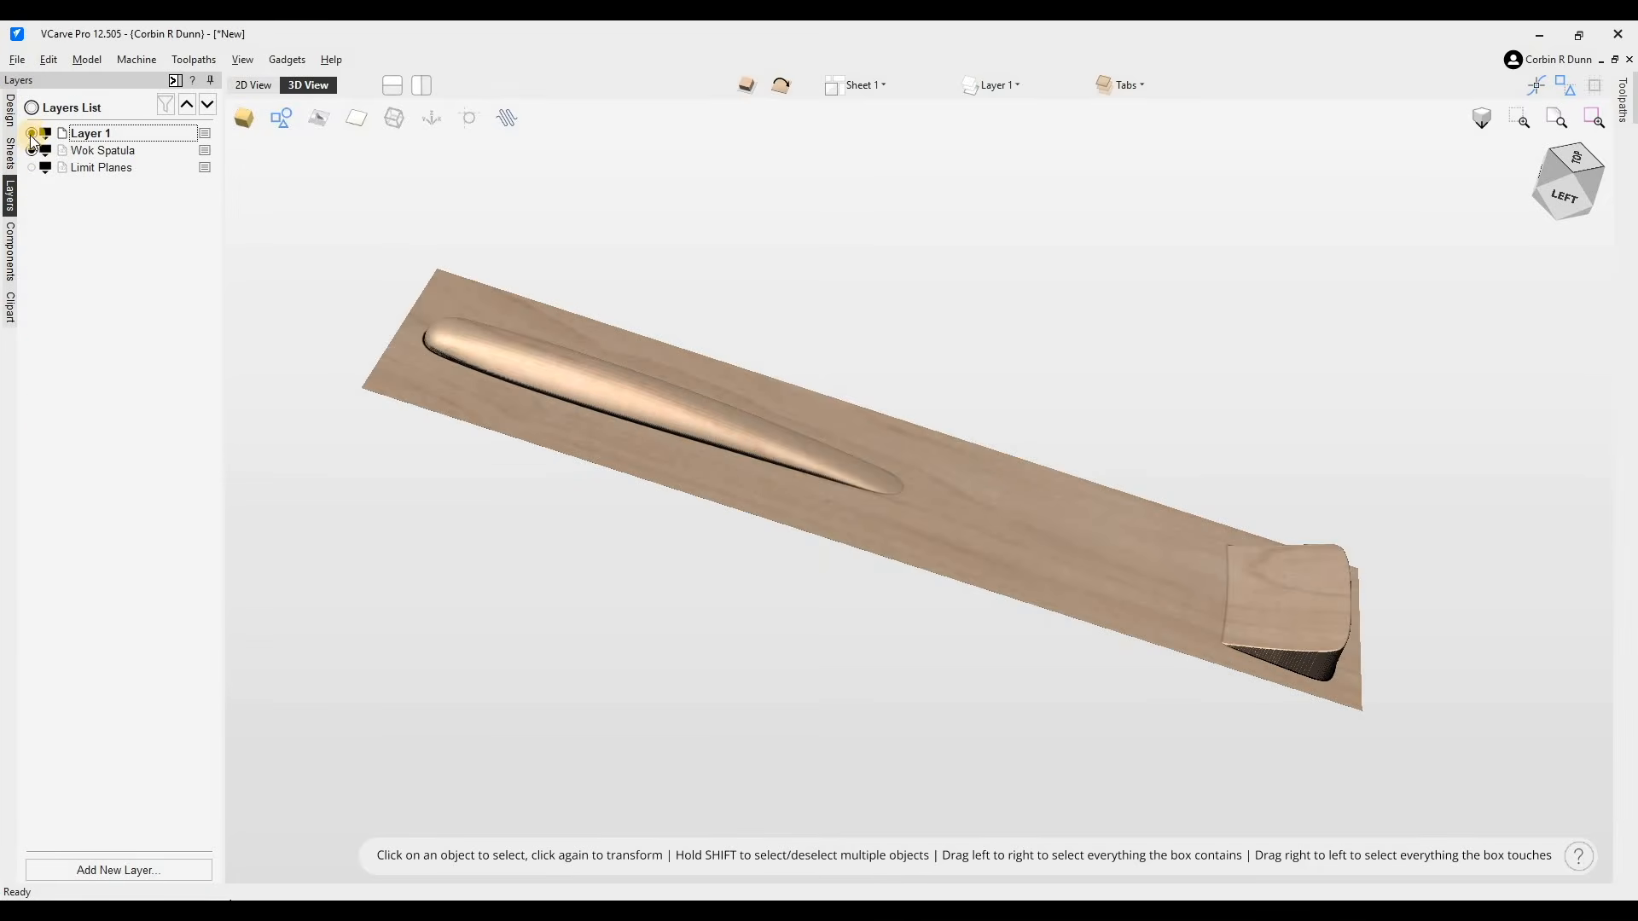
left_click(77, 167)
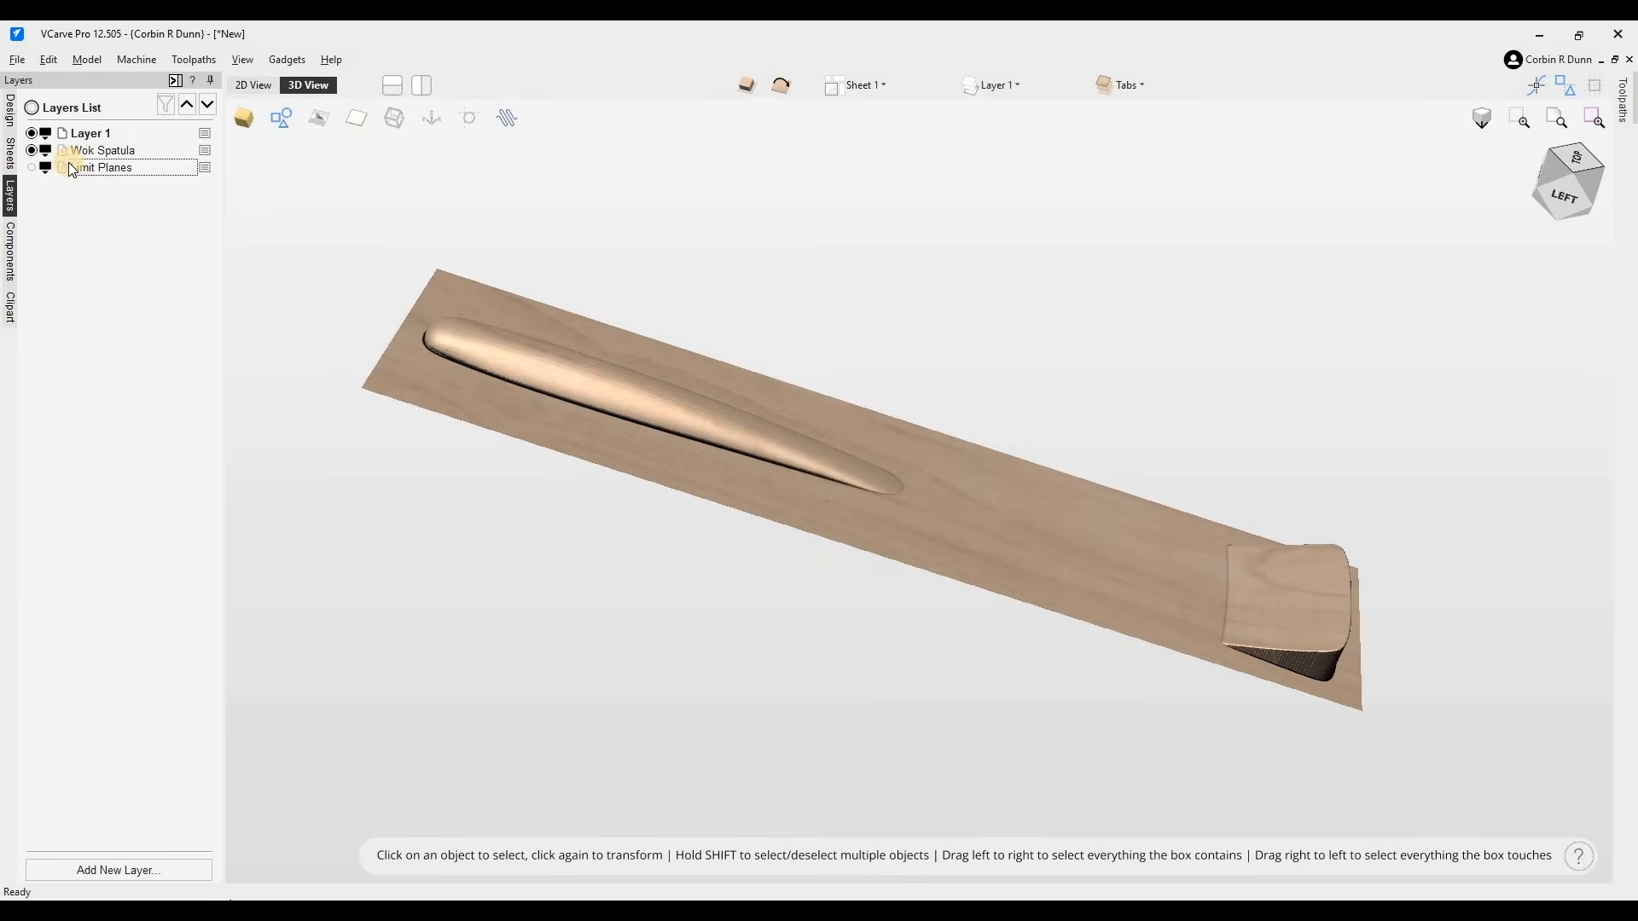
double_click(817, 368)
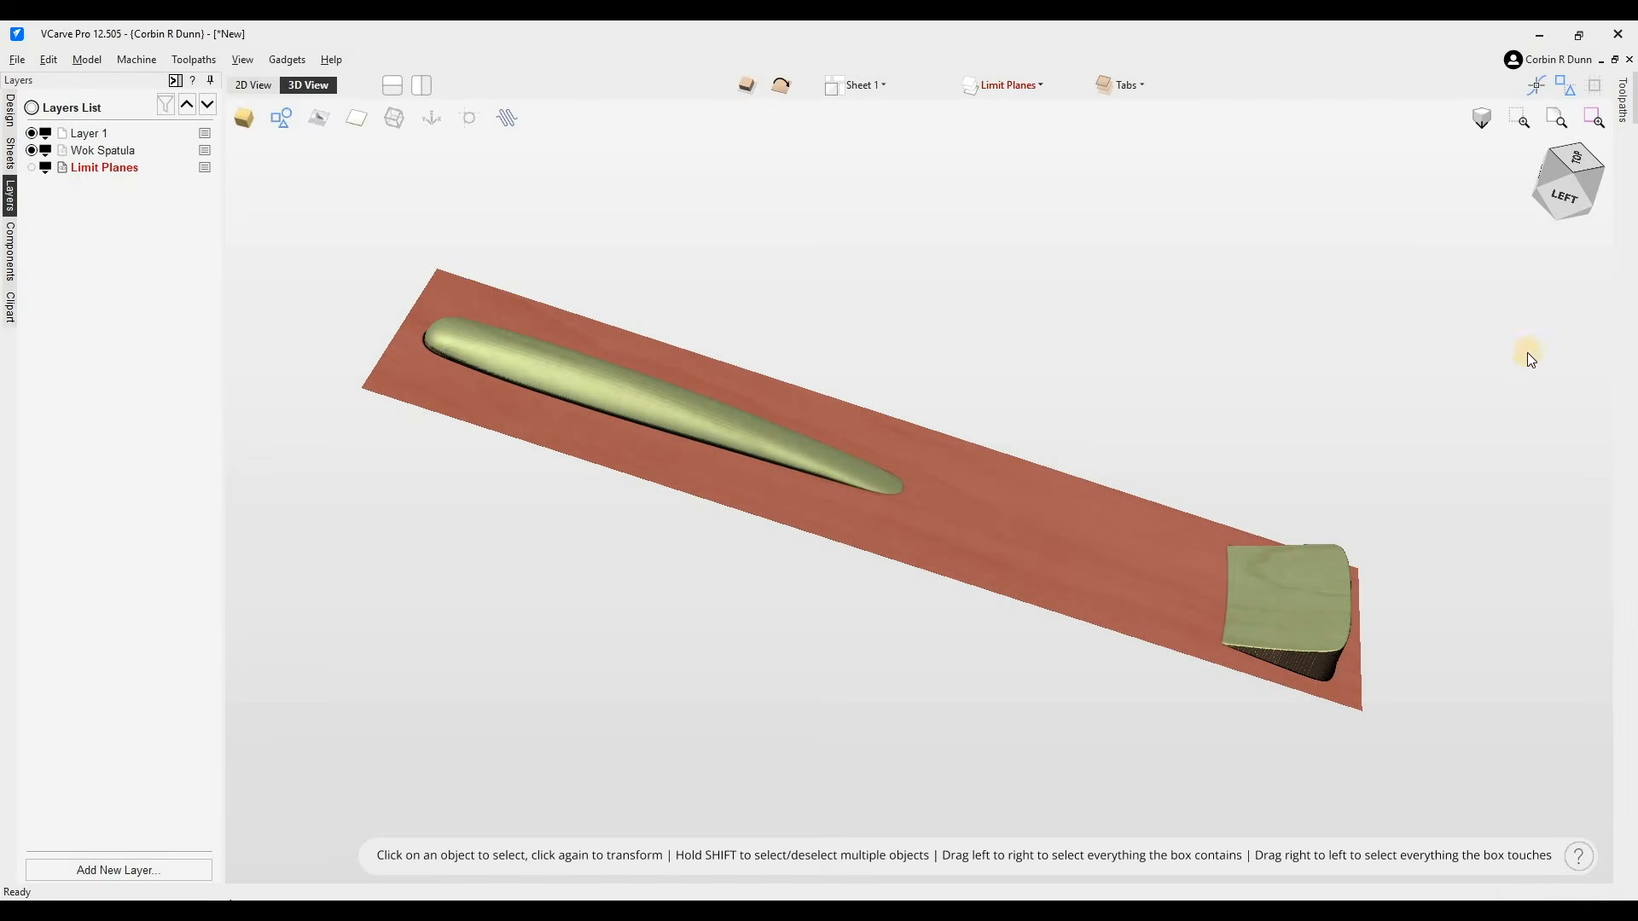
- Select the limit plane and move it down to -0.6 inches in Z
left_click(1572, 209)
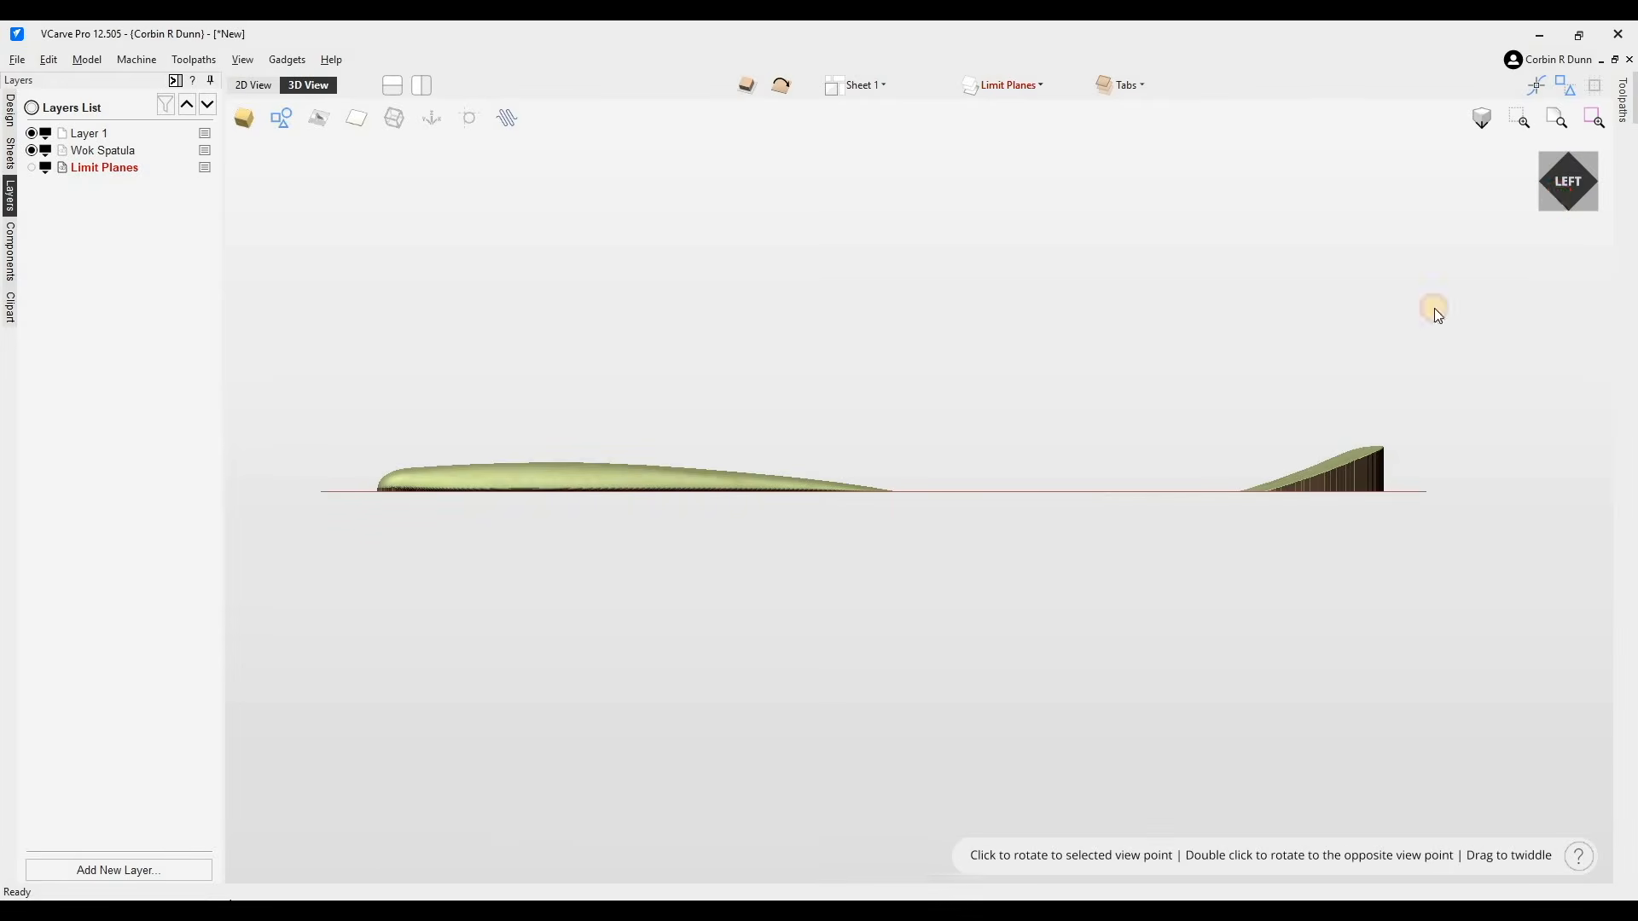
left_click_drag(1559, 199, 1114, 488)
left_click(601, 558)
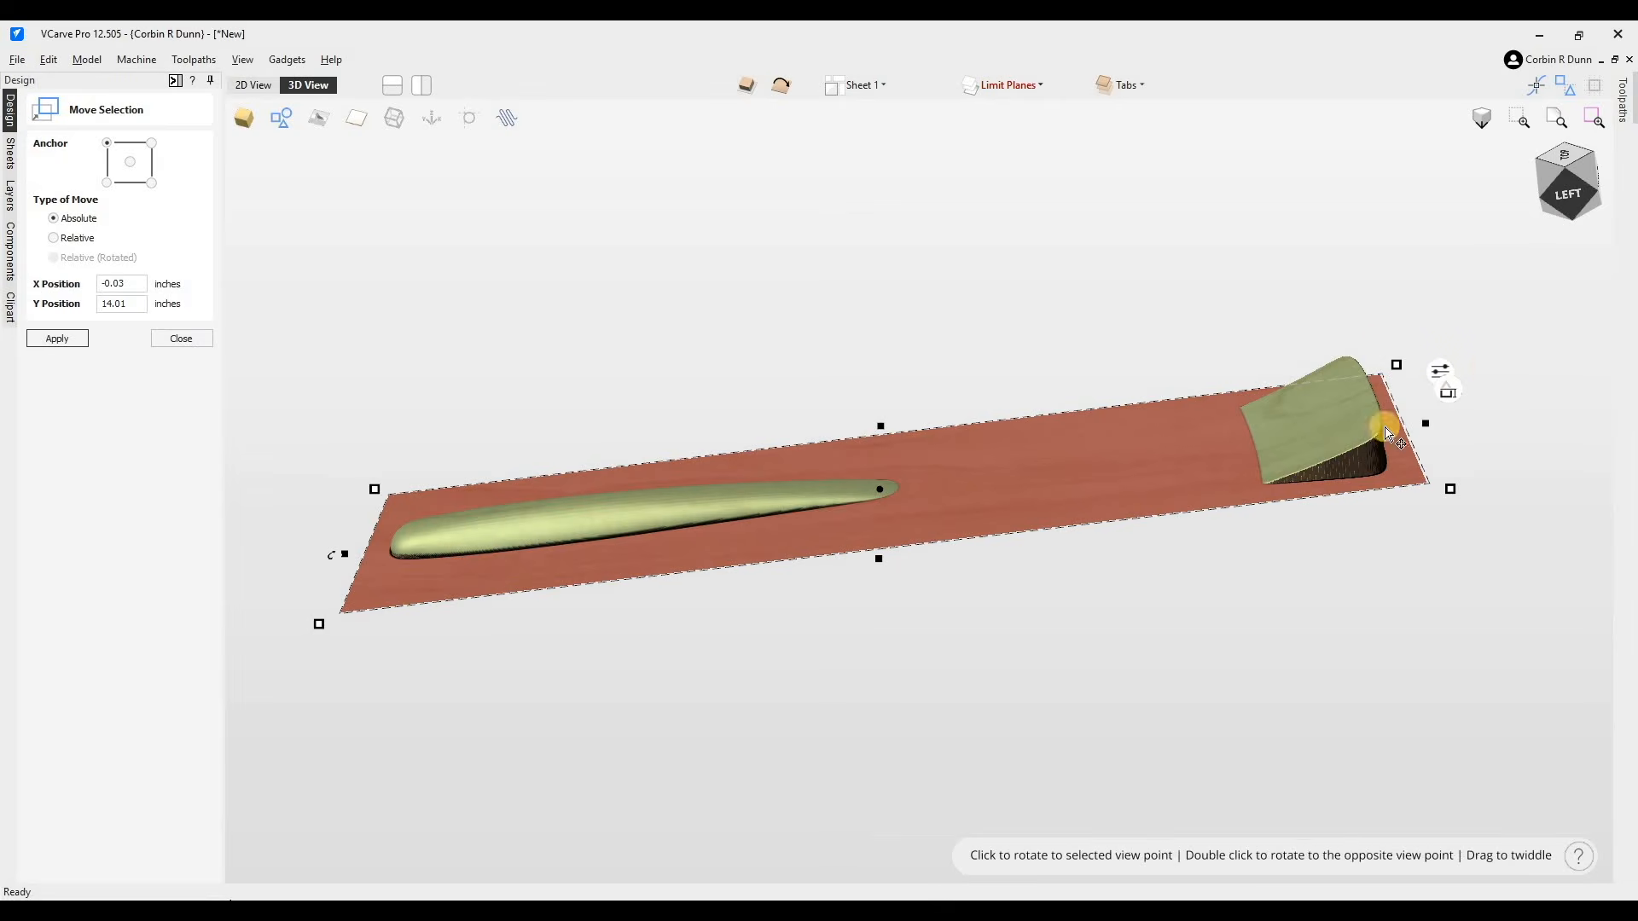
left_click_drag(1568, 198, 1428, 436)
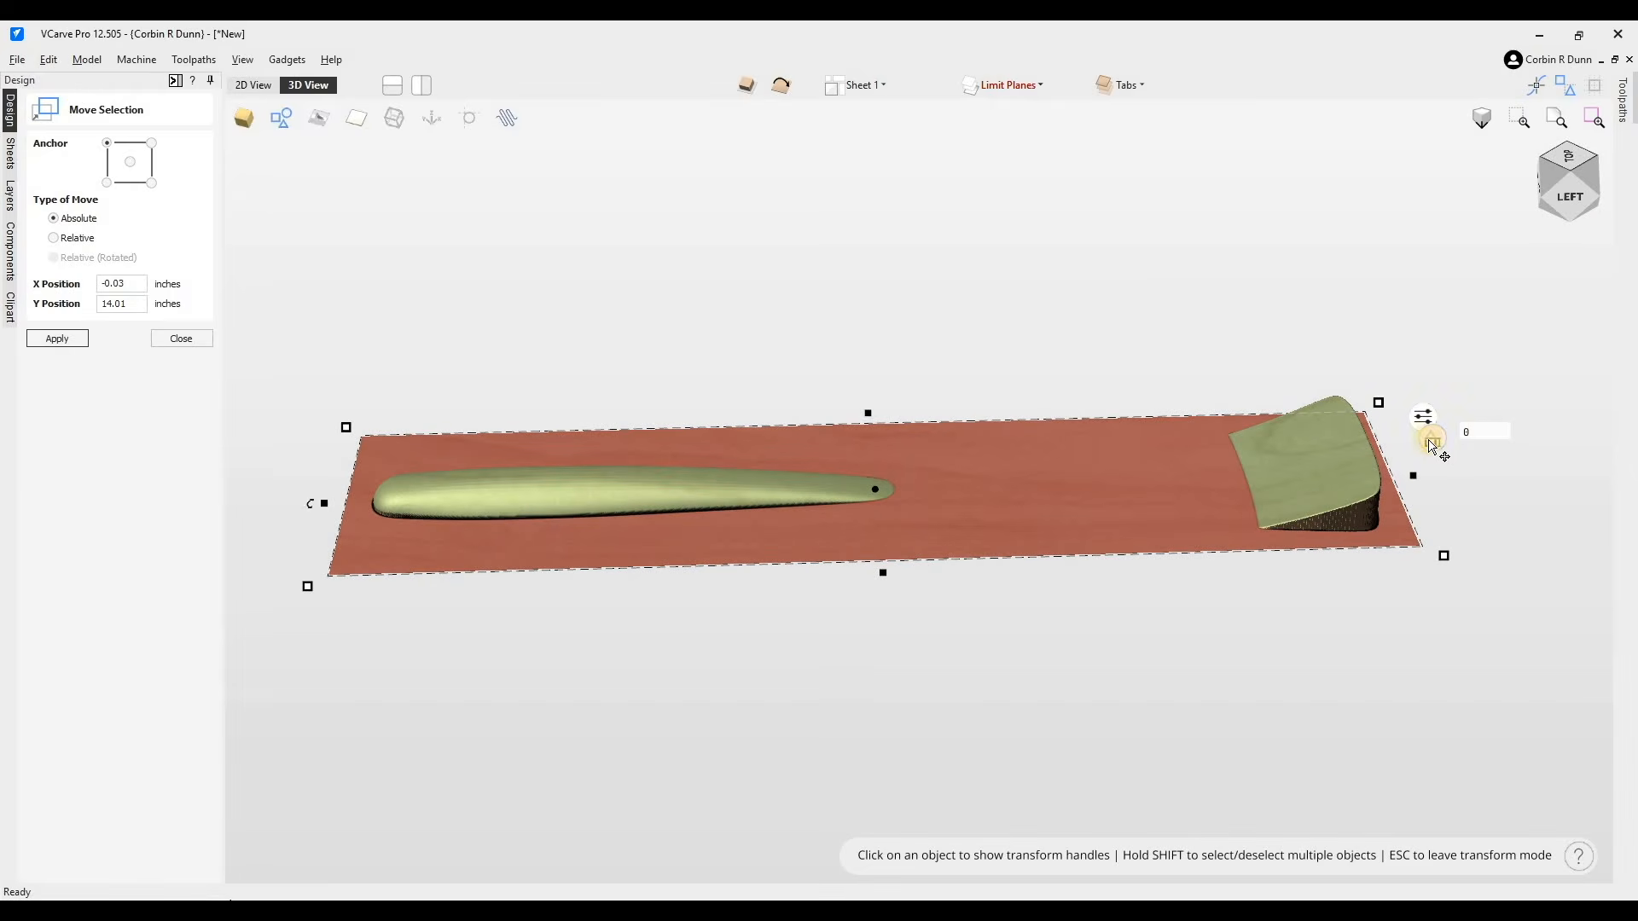
left_click_drag(1432, 467, 1422, 483)
left_click(1164, 553)
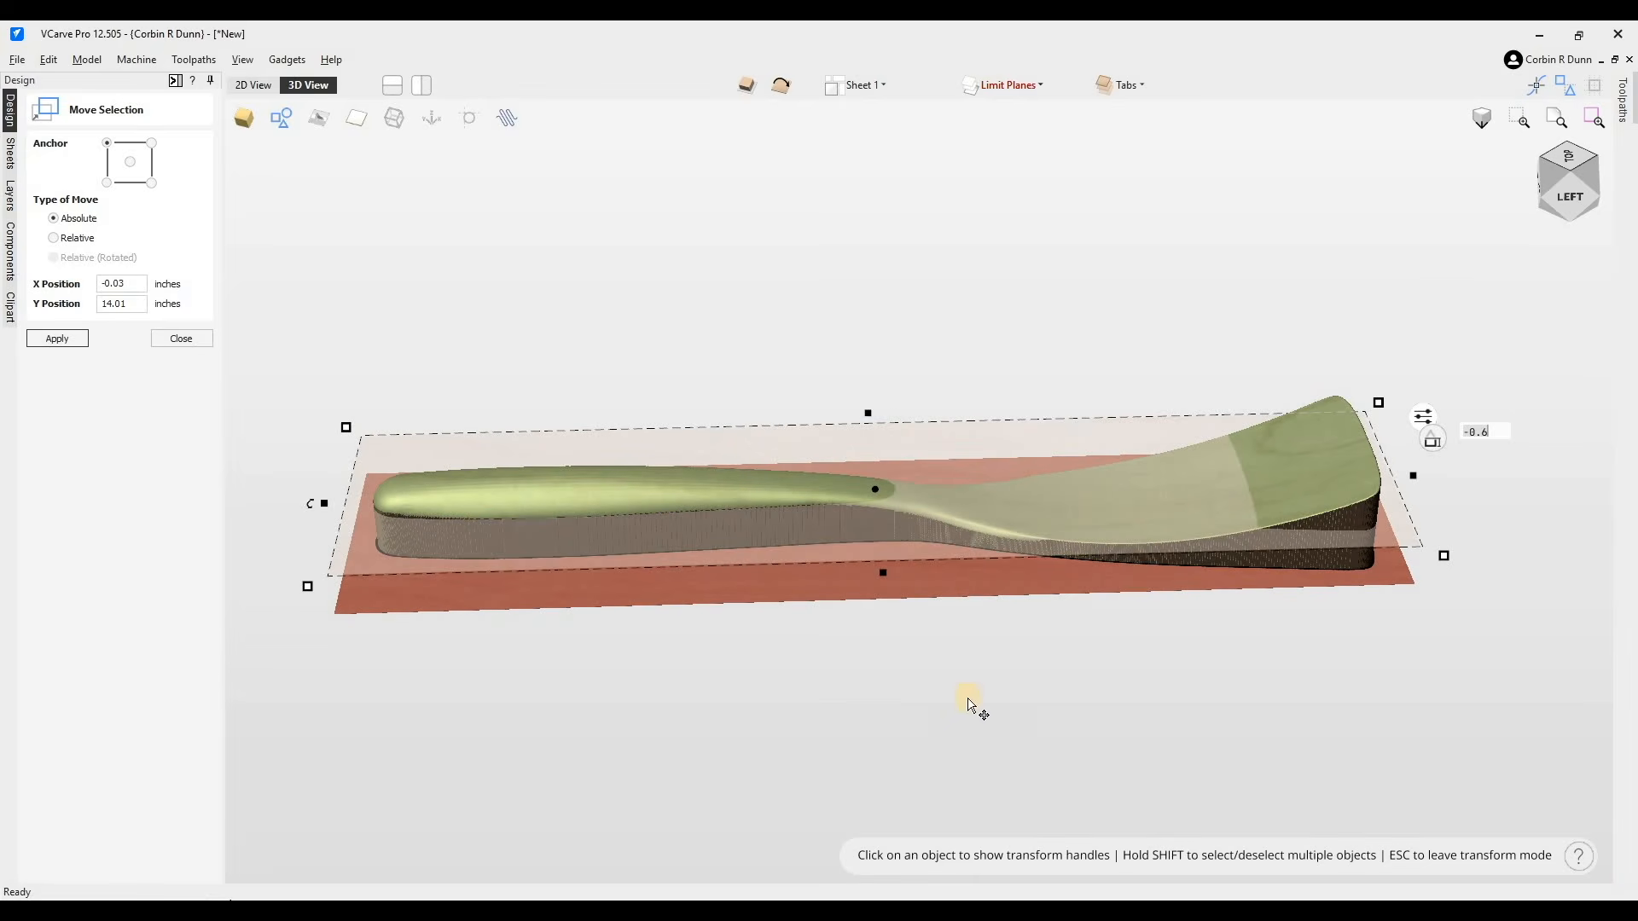
left_click(1518, 372)
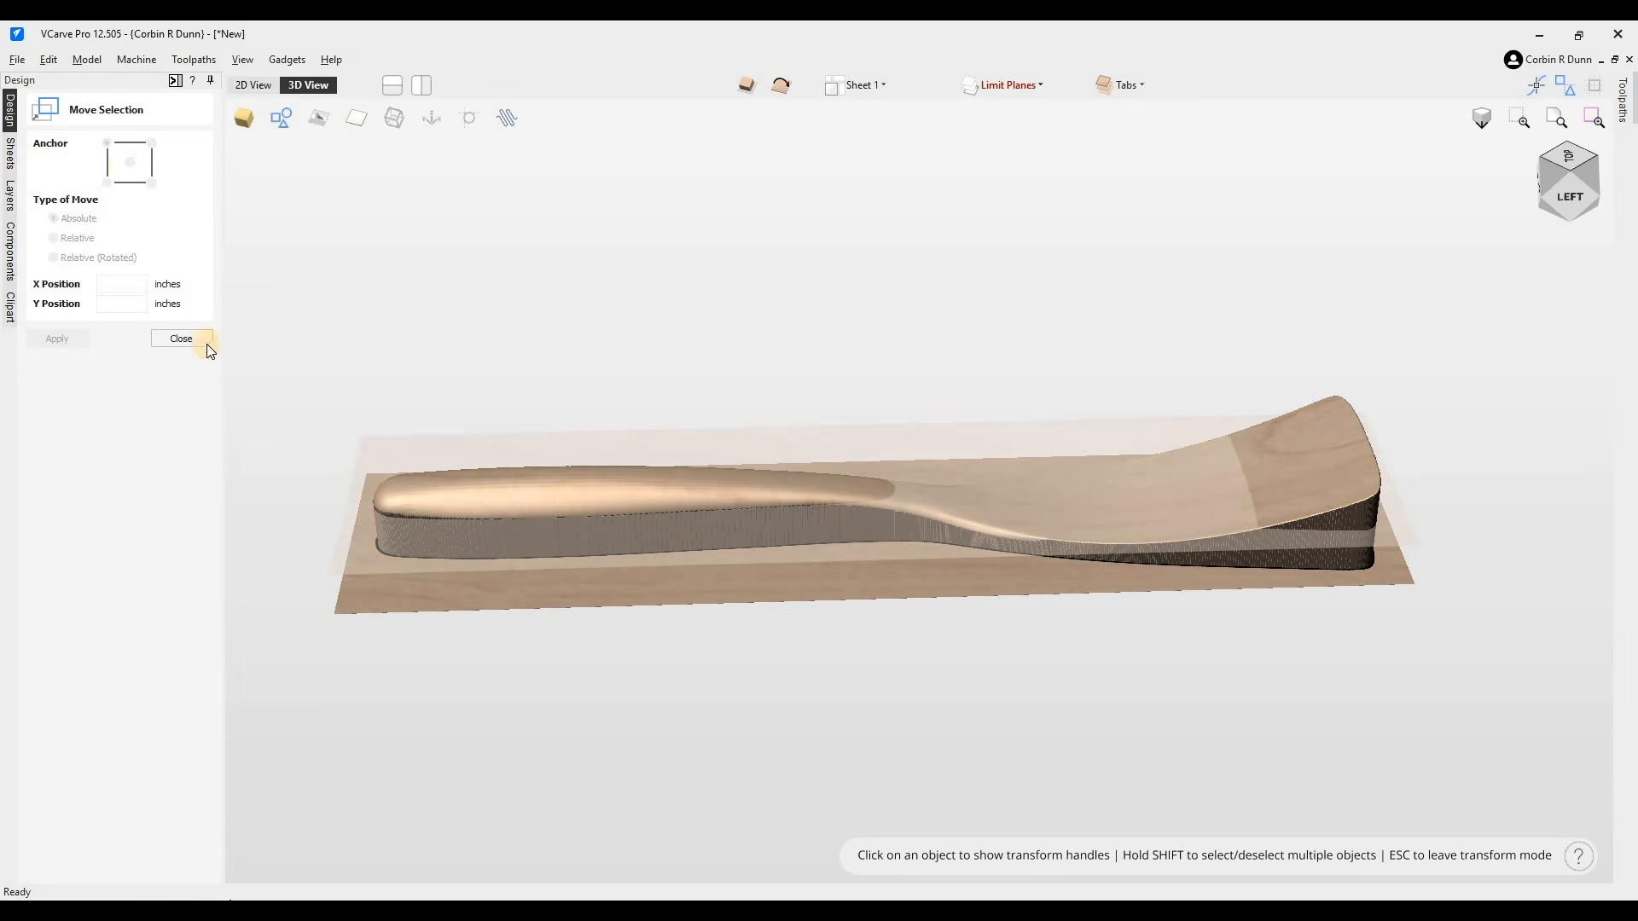
key("Escape")
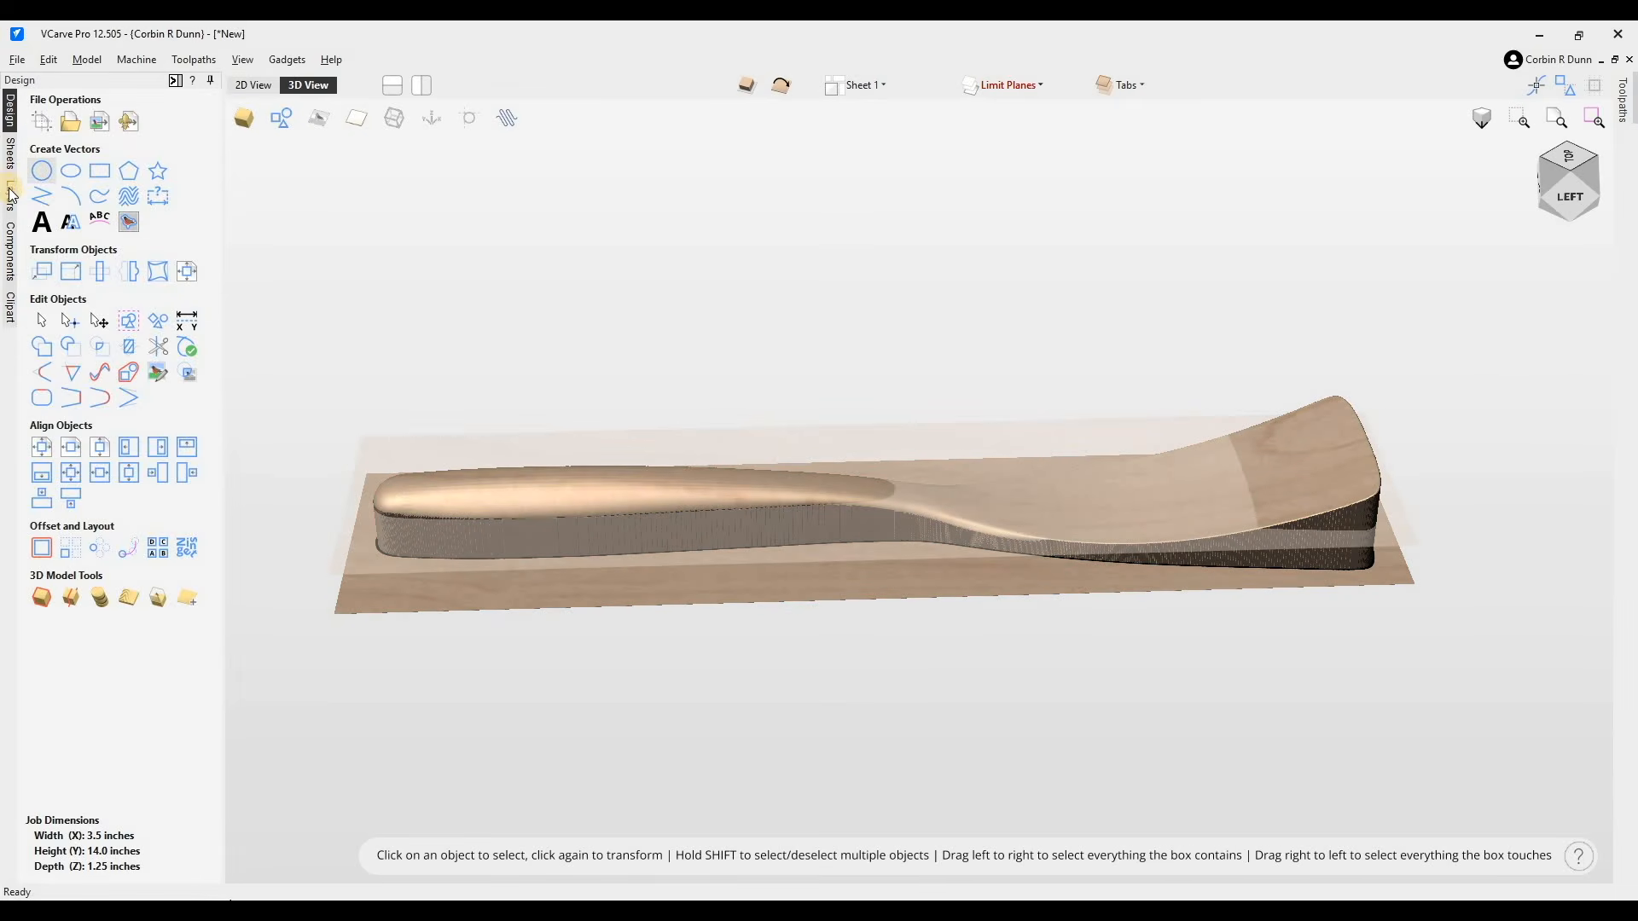
- Show the Limit Planes layer again in the layers list
left_click(11, 195)
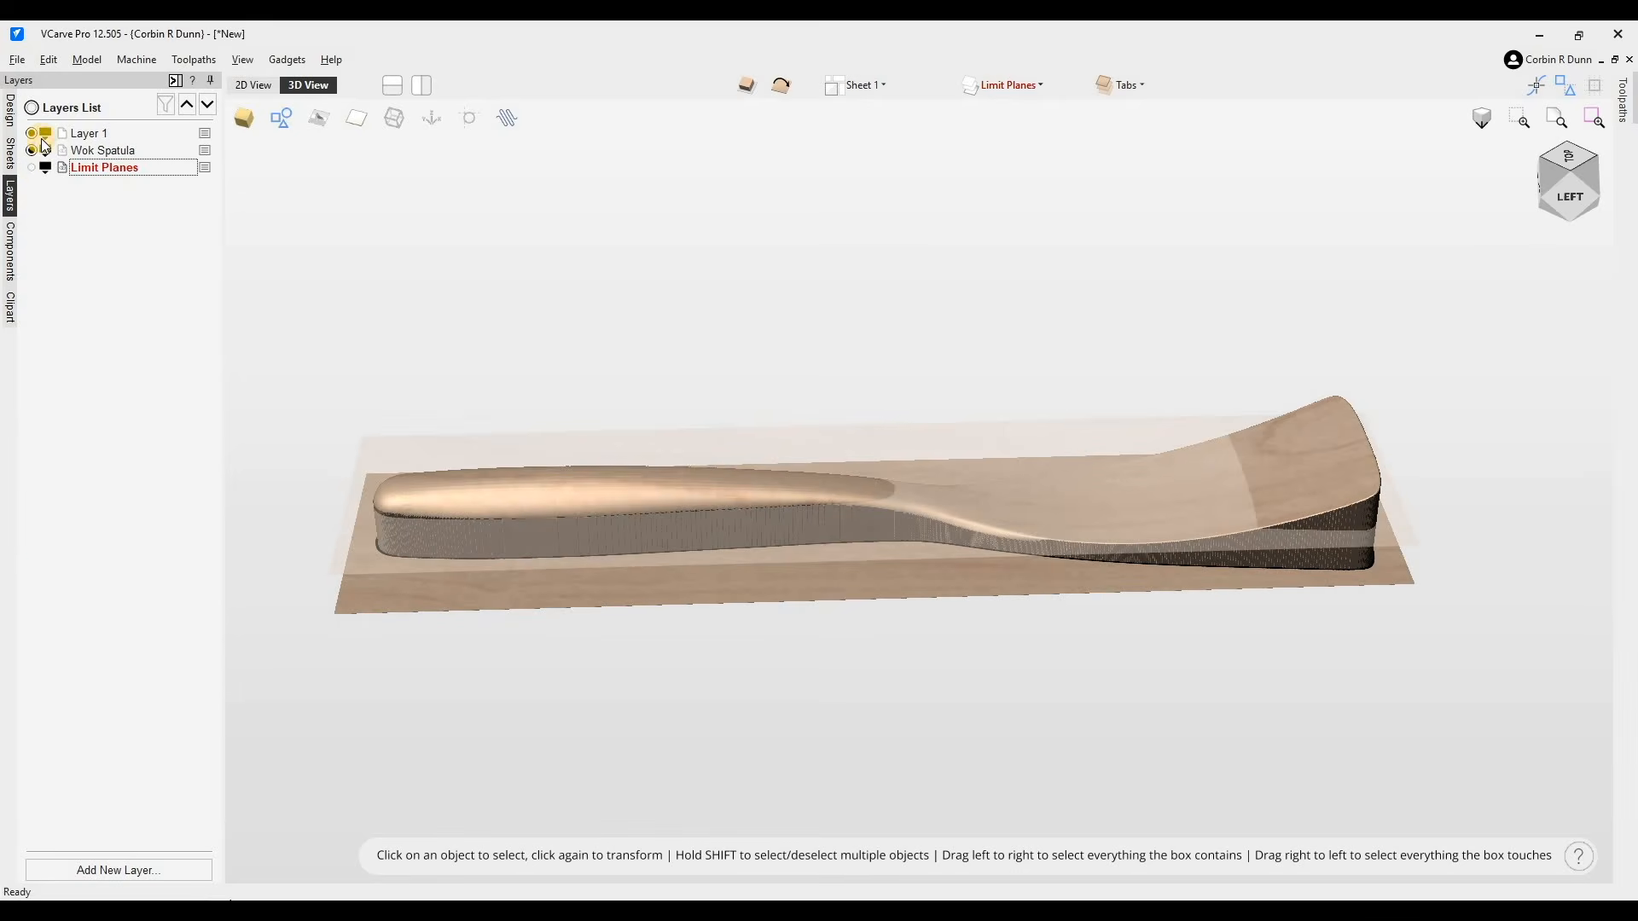
key("Return")
left_click(10, 119)
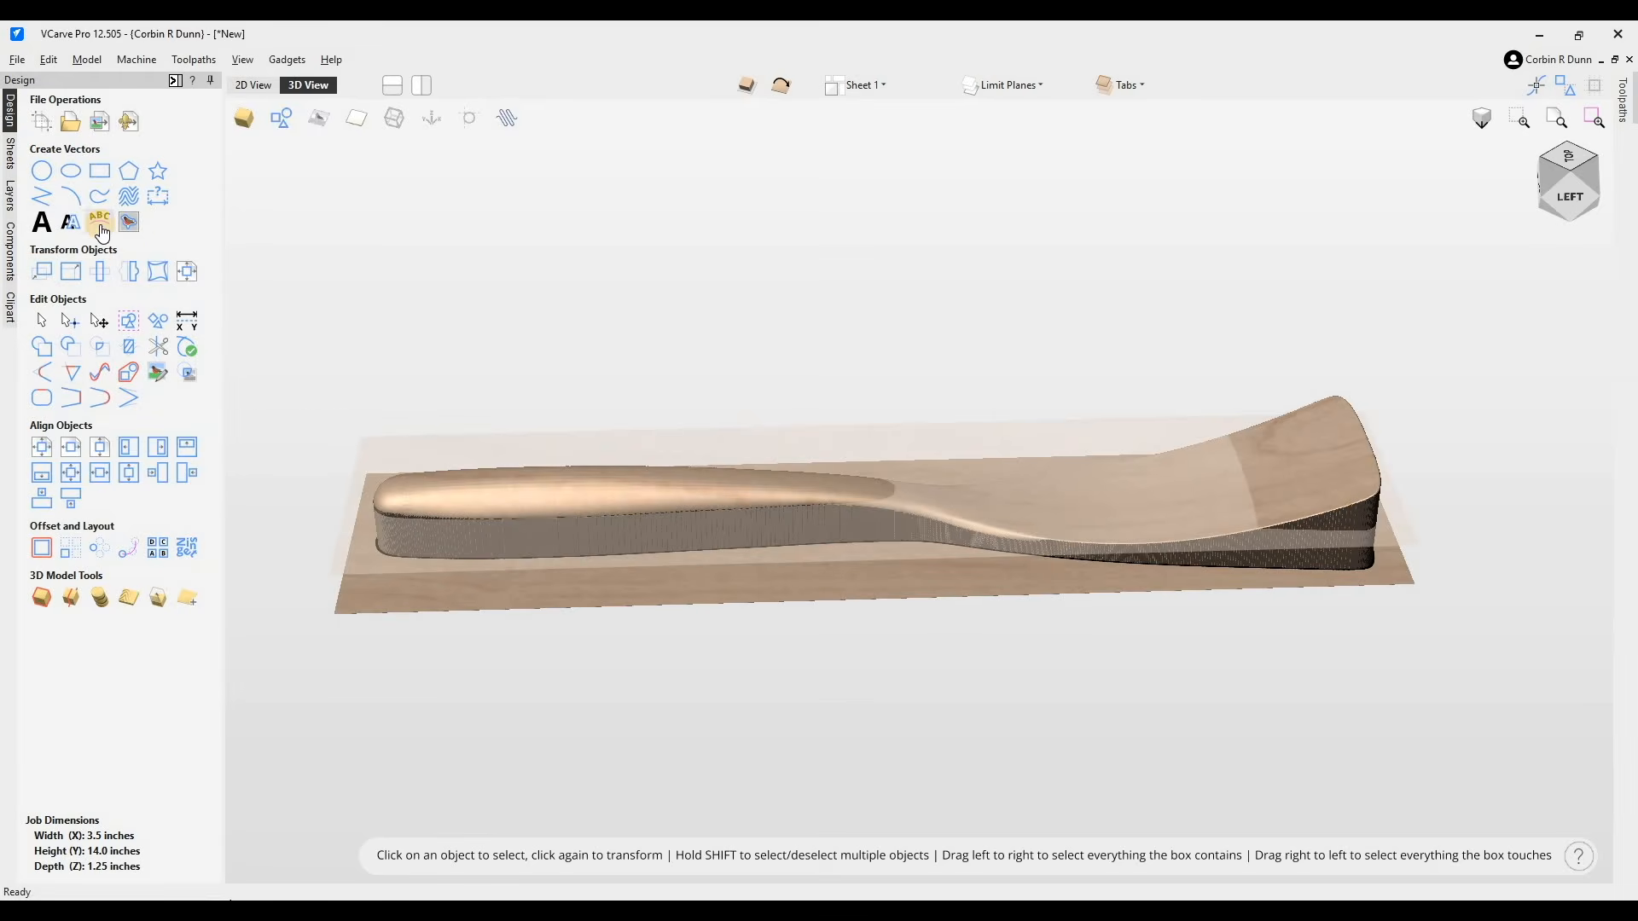
left_click(10, 189)
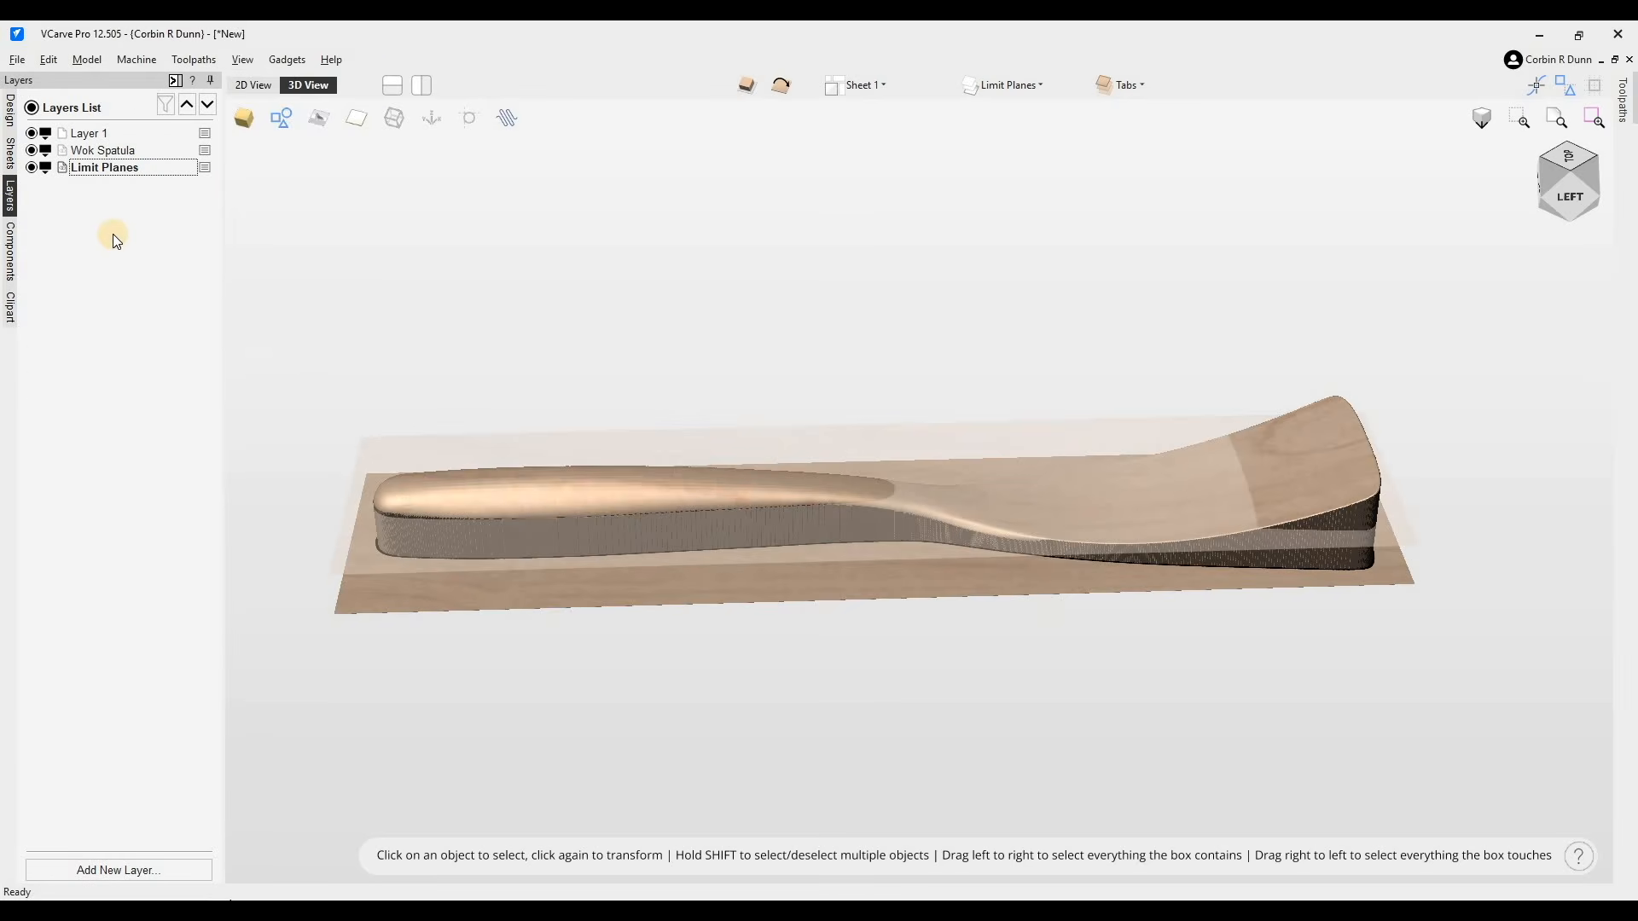
left_click(318, 83)
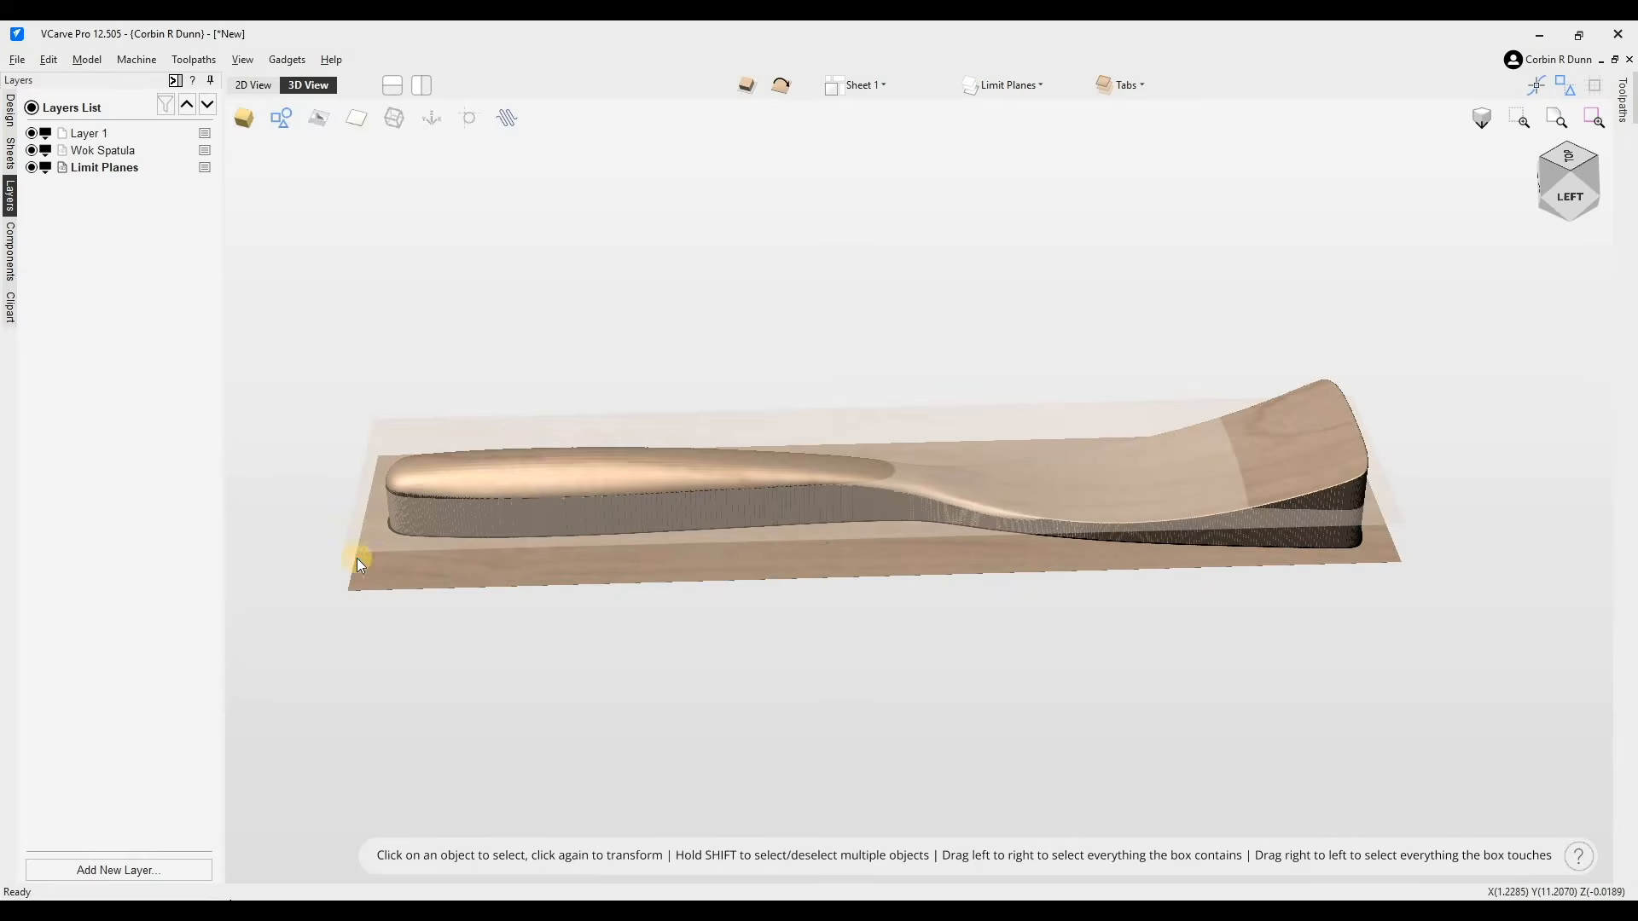
- Select the limit plane and shorten it from the top to about 6.36 inches, covering only the handle end
left_click(431, 575)
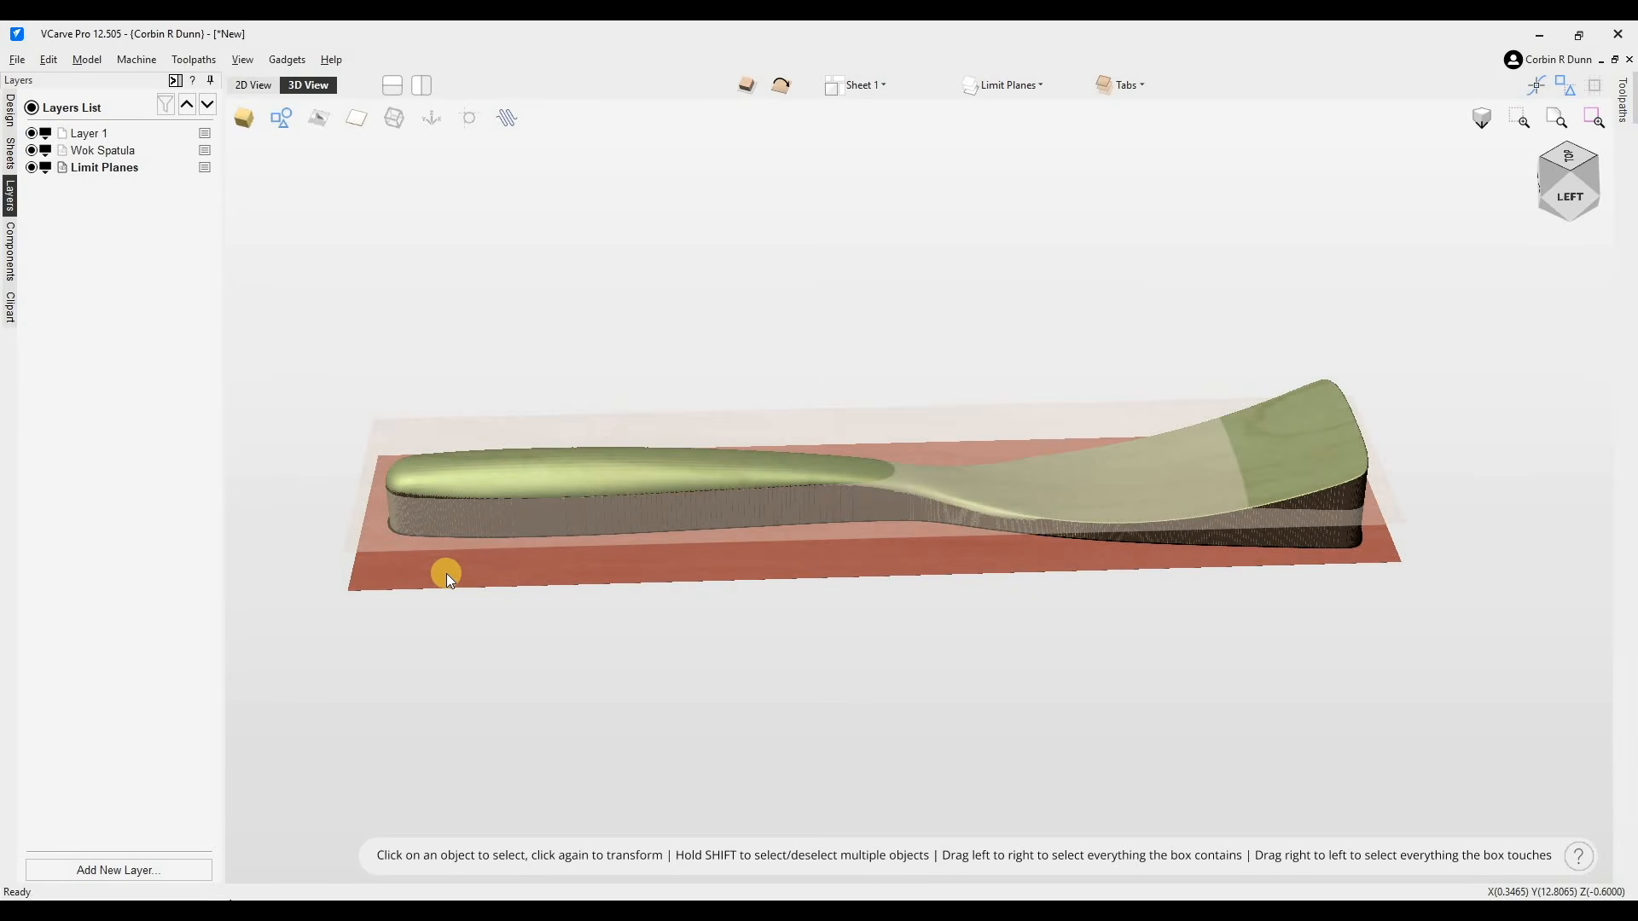
left_click(449, 577)
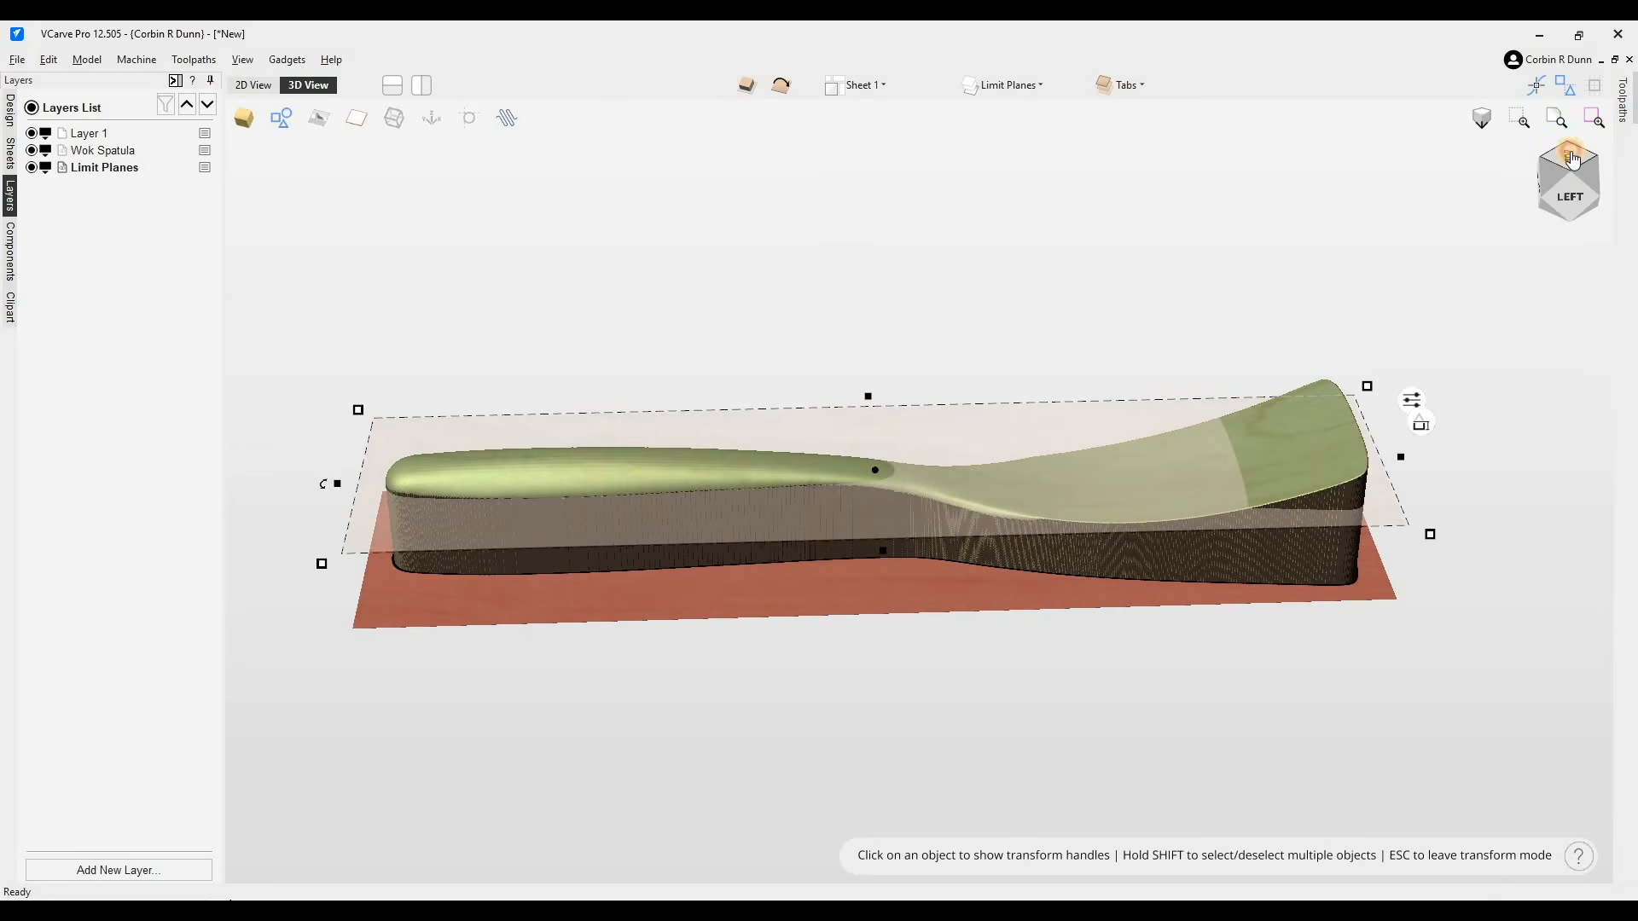
left_click(1571, 157)
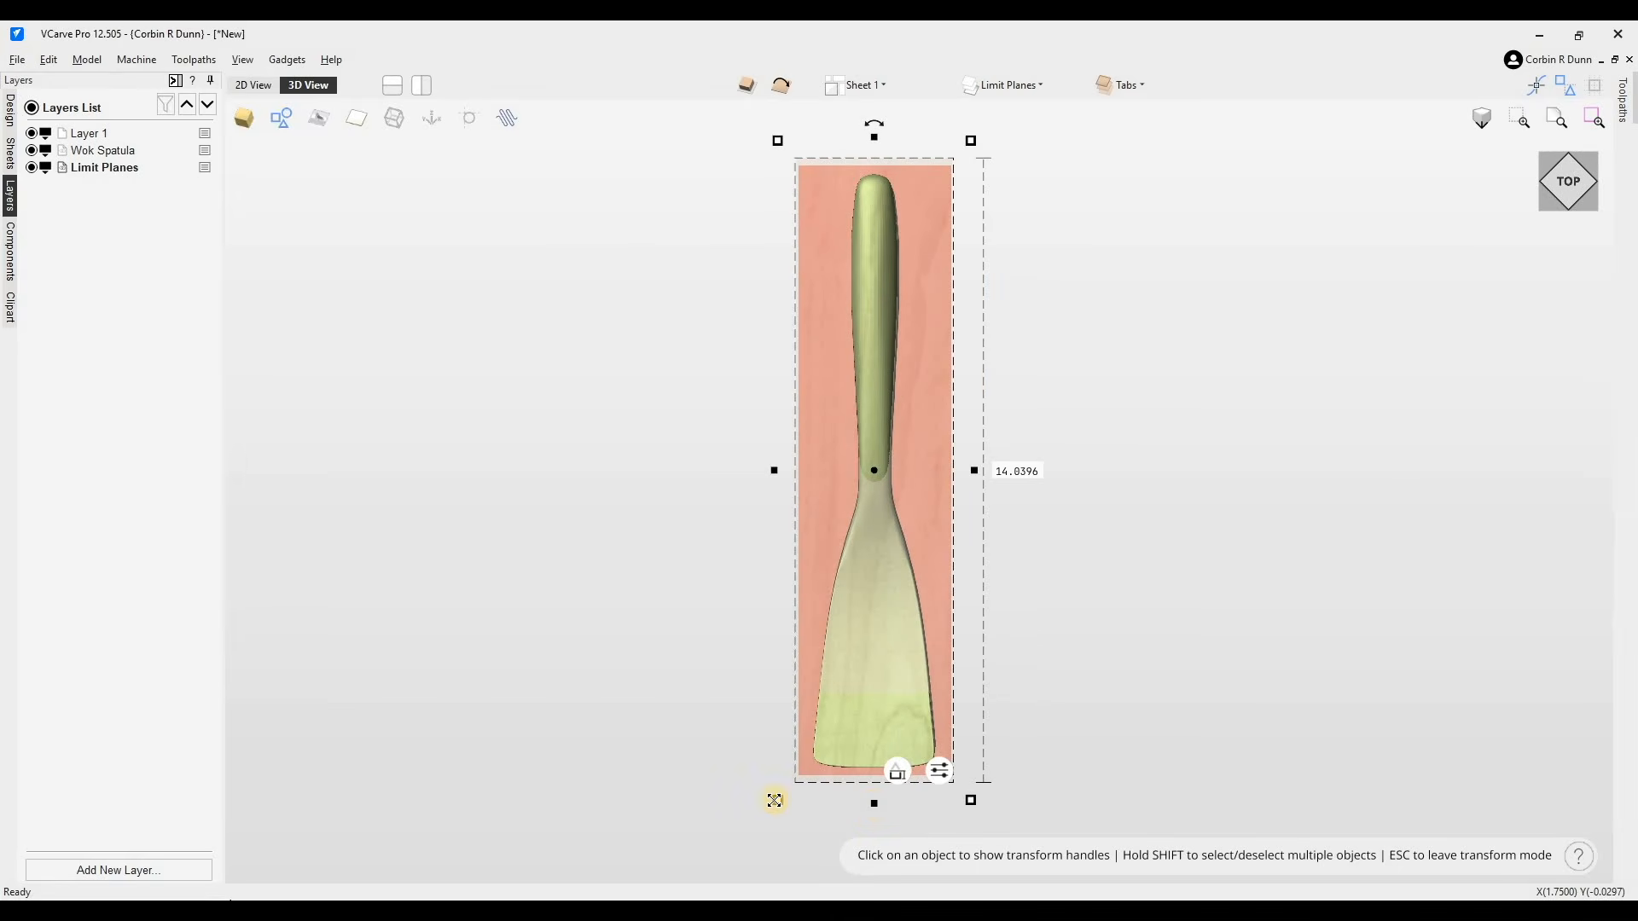
left_click(885, 597)
left_click_drag(884, 597, 897, 439)
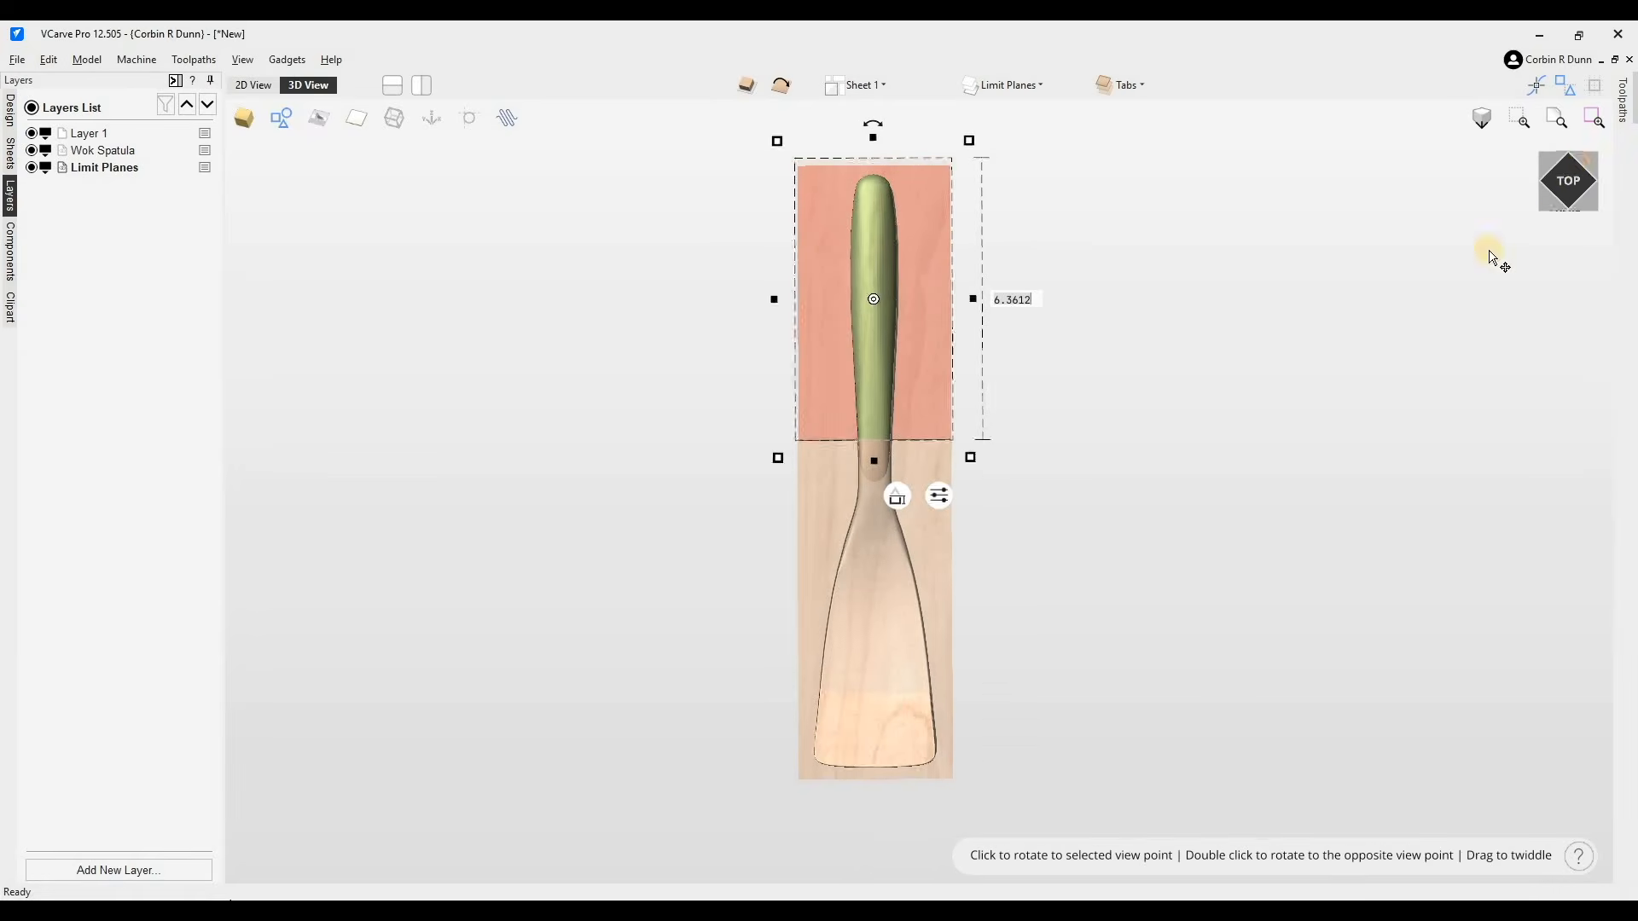
- Drag the shortened limit plane's height handle to reposition it in Z over the handle section
left_click(1546, 202)
left_click_drag(822, 556, 841, 446)
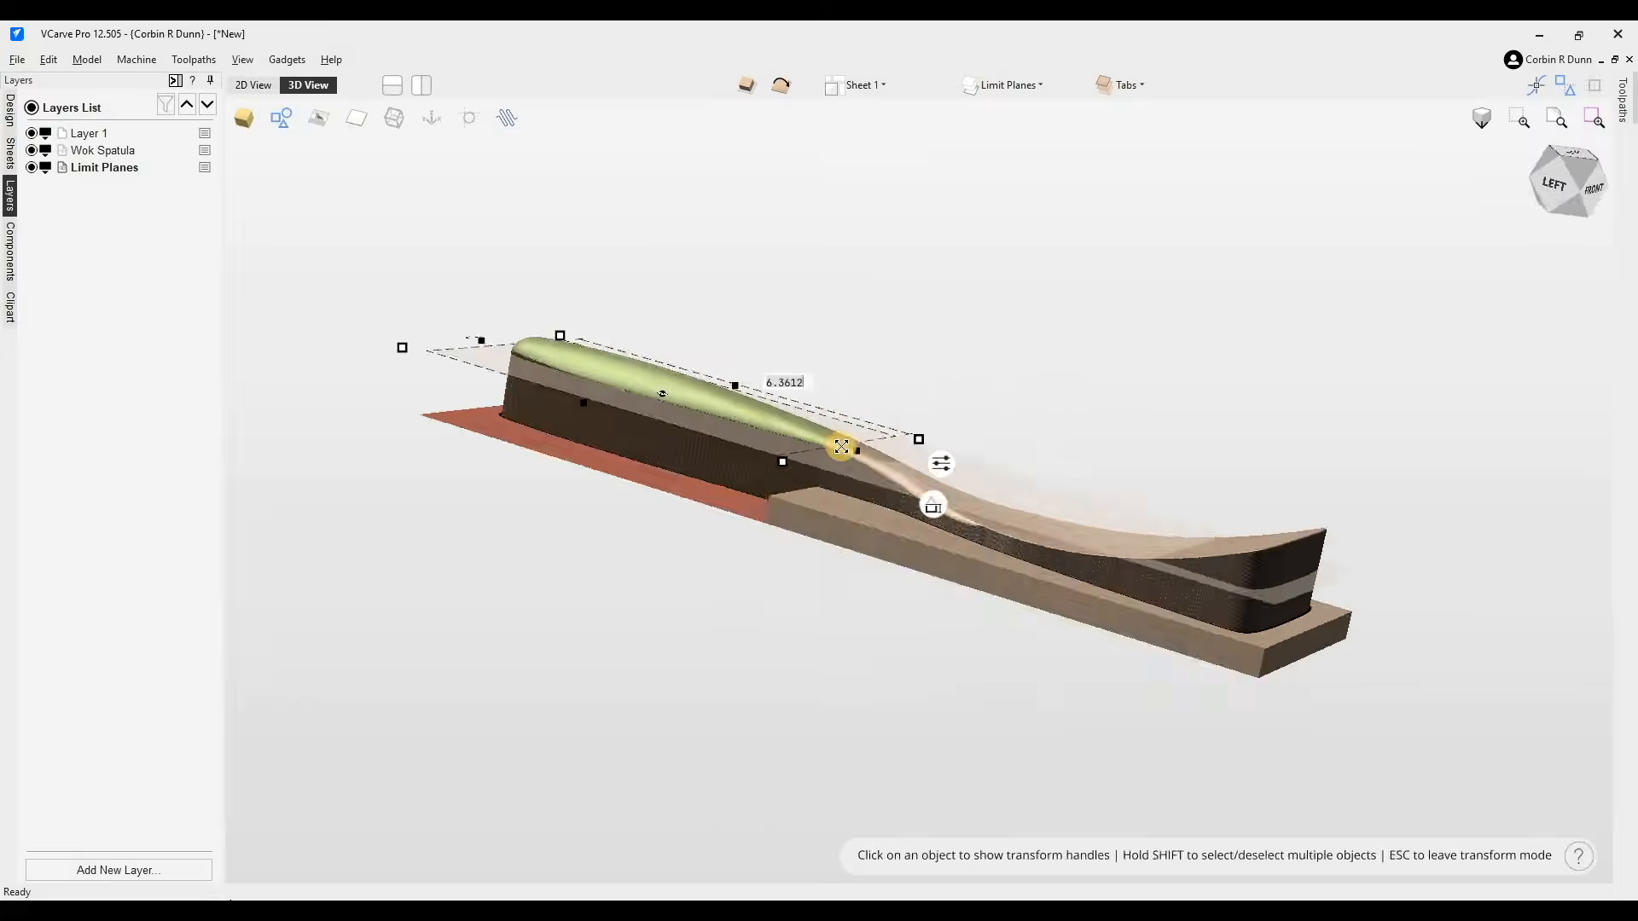
left_click_drag(784, 462, 892, 423)
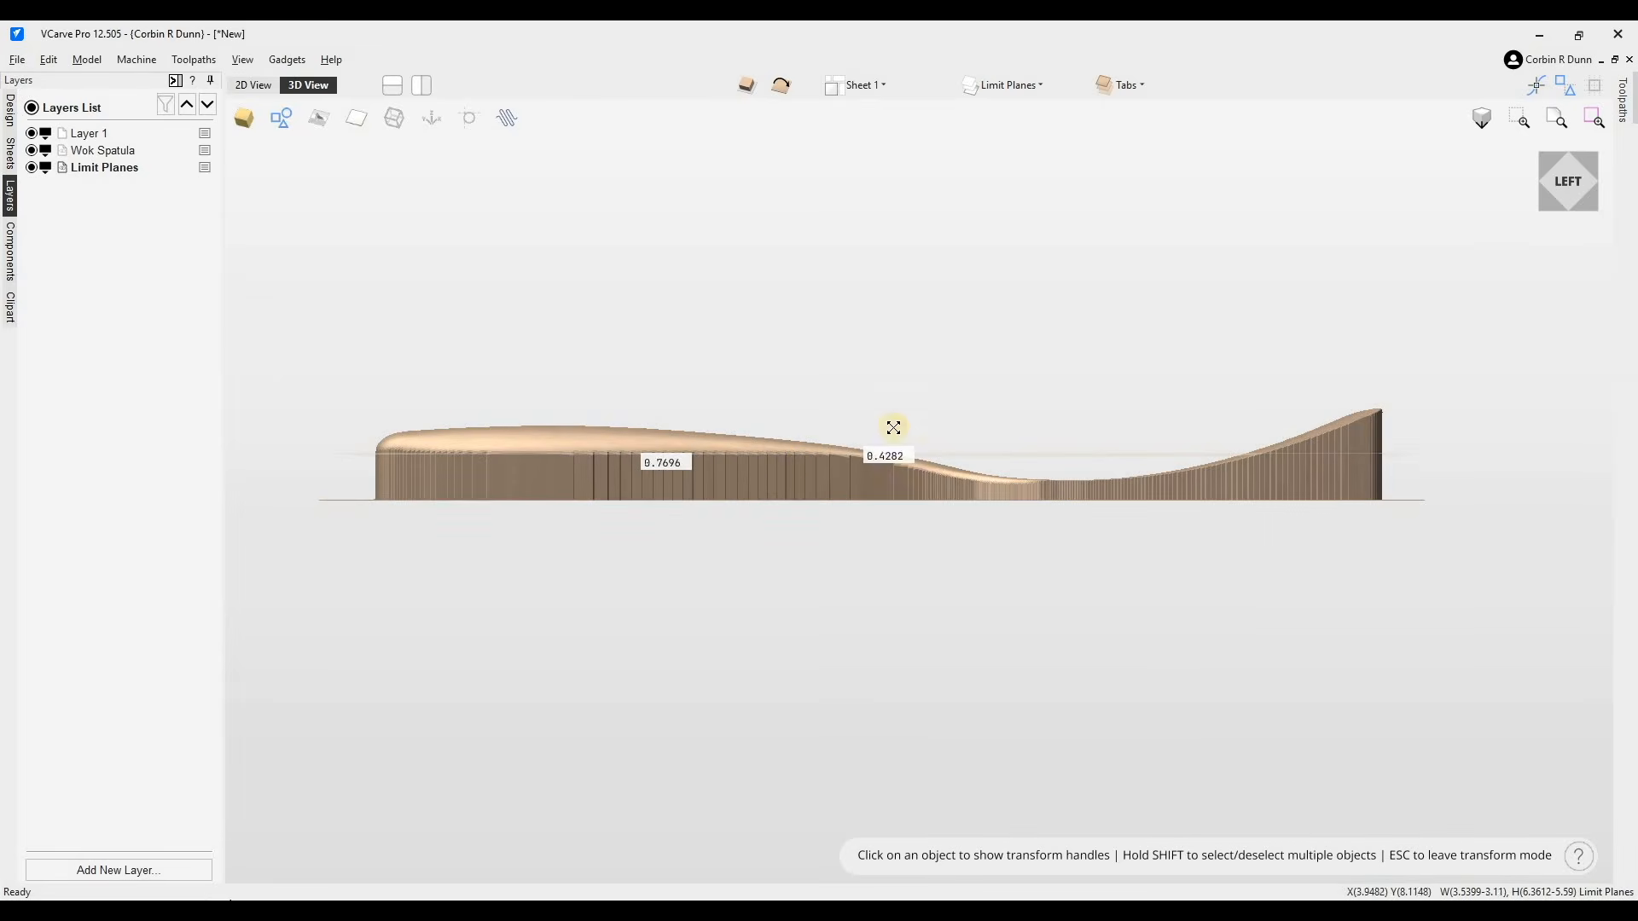
left_click(1567, 189)
left_click_drag(1568, 195, 831, 431)
left_click(827, 474)
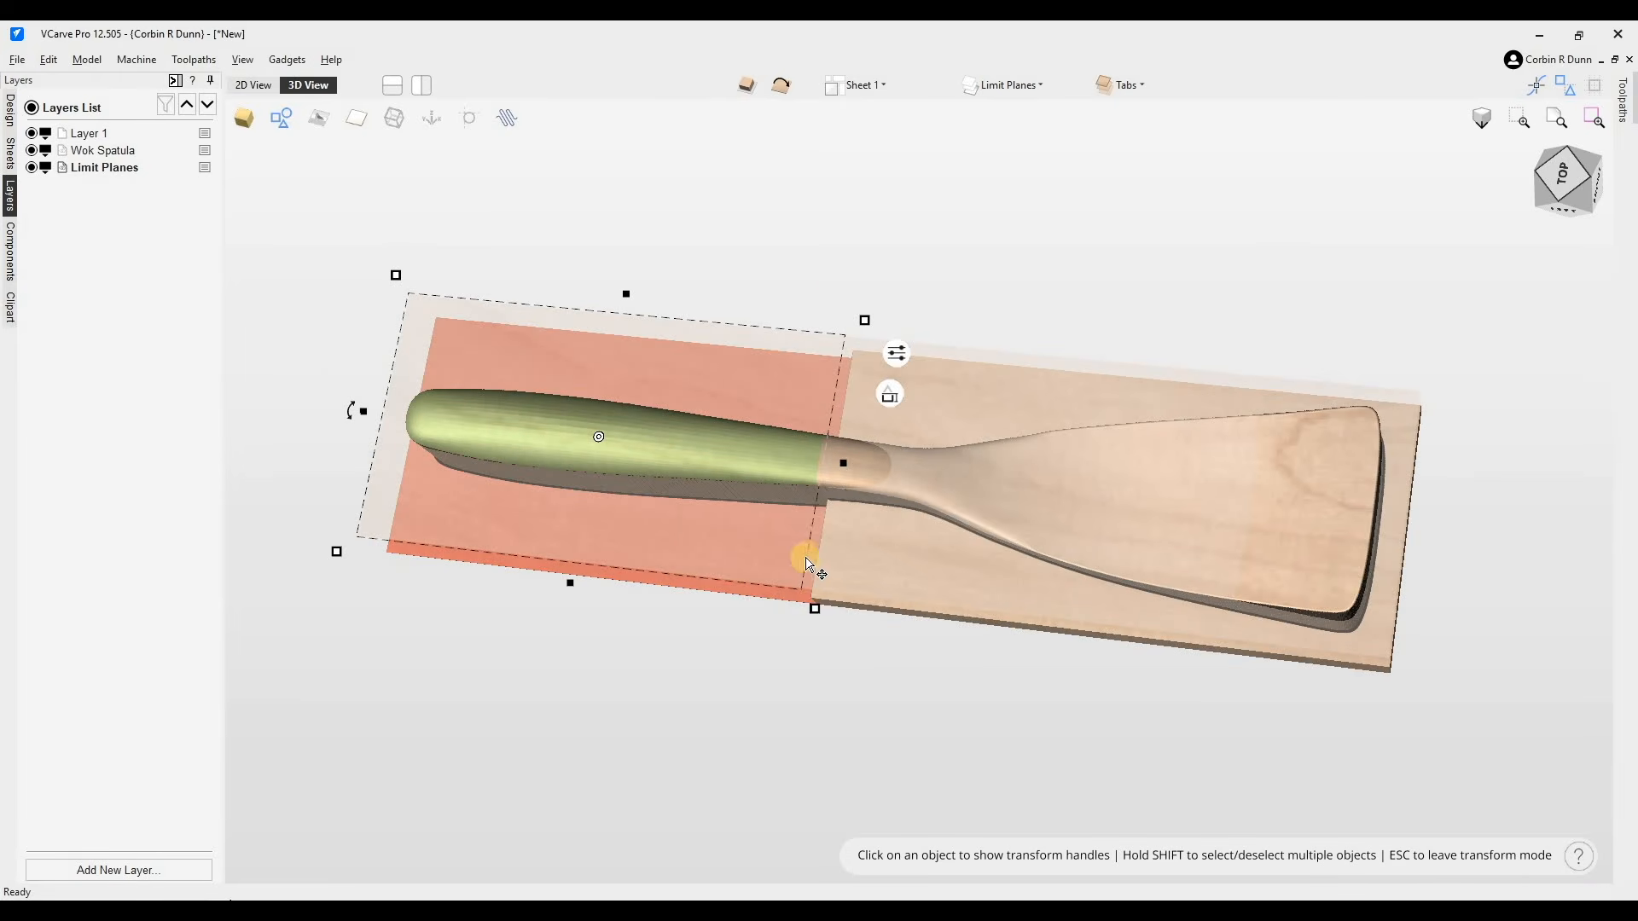
- Adjust the limit plane's length to about 6.31 inches and re-drag its height over the handle
left_click(1566, 171)
left_click_drag(841, 462, 819, 461)
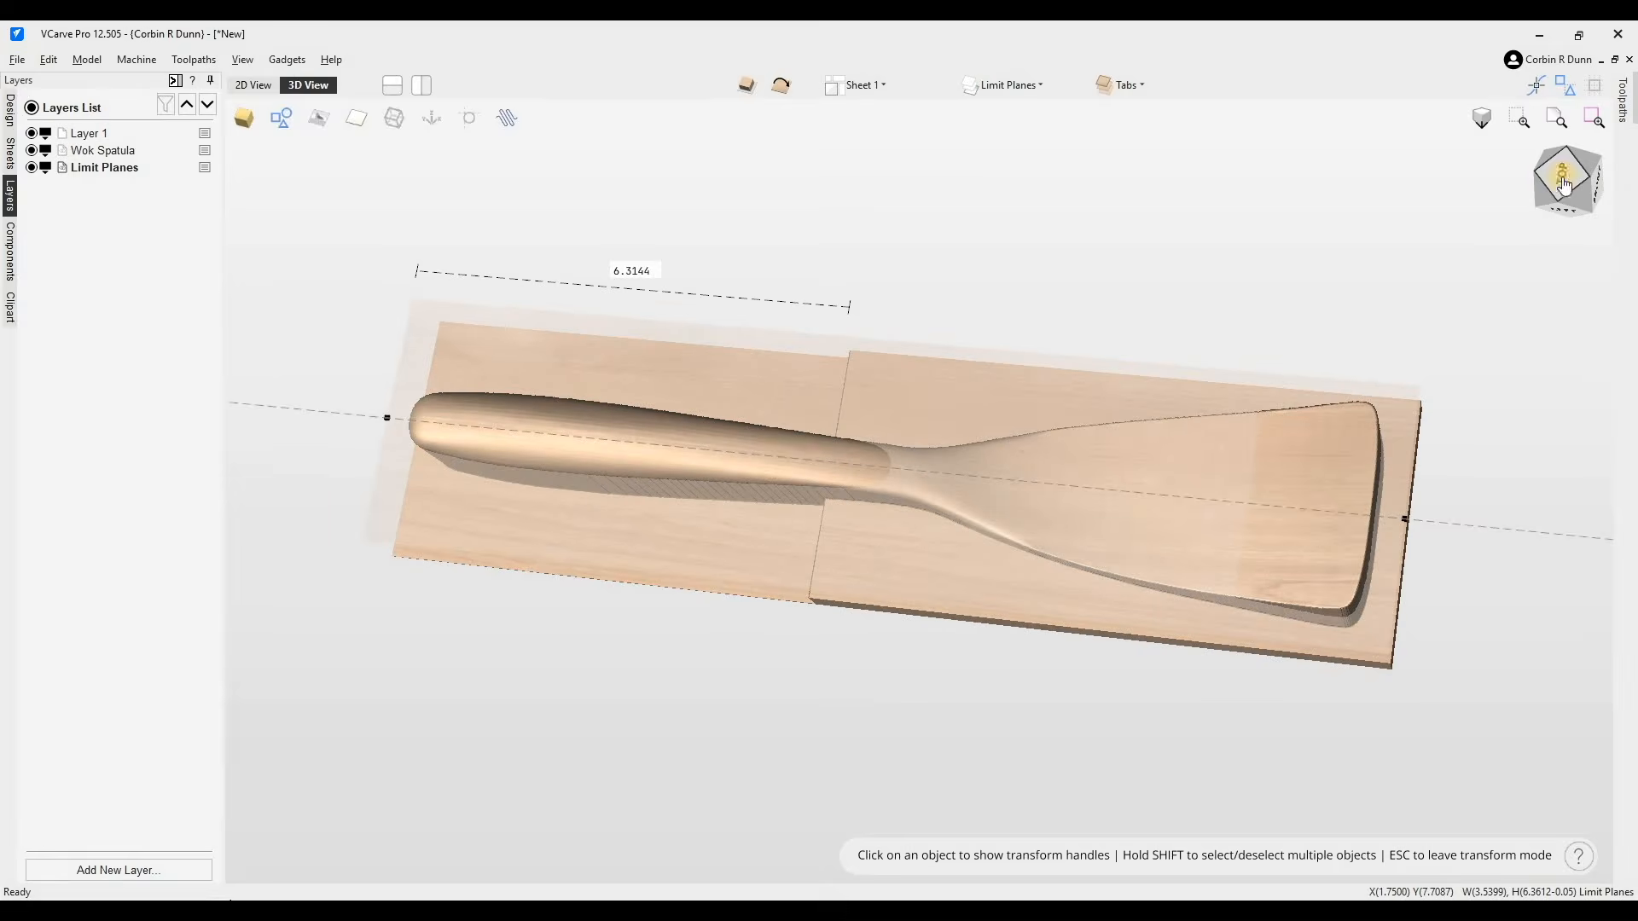
left_click_drag(1576, 202, 1559, 164)
left_click(871, 487)
left_click(872, 487)
left_click_drag(878, 462, 841, 523)
left_click(562, 515)
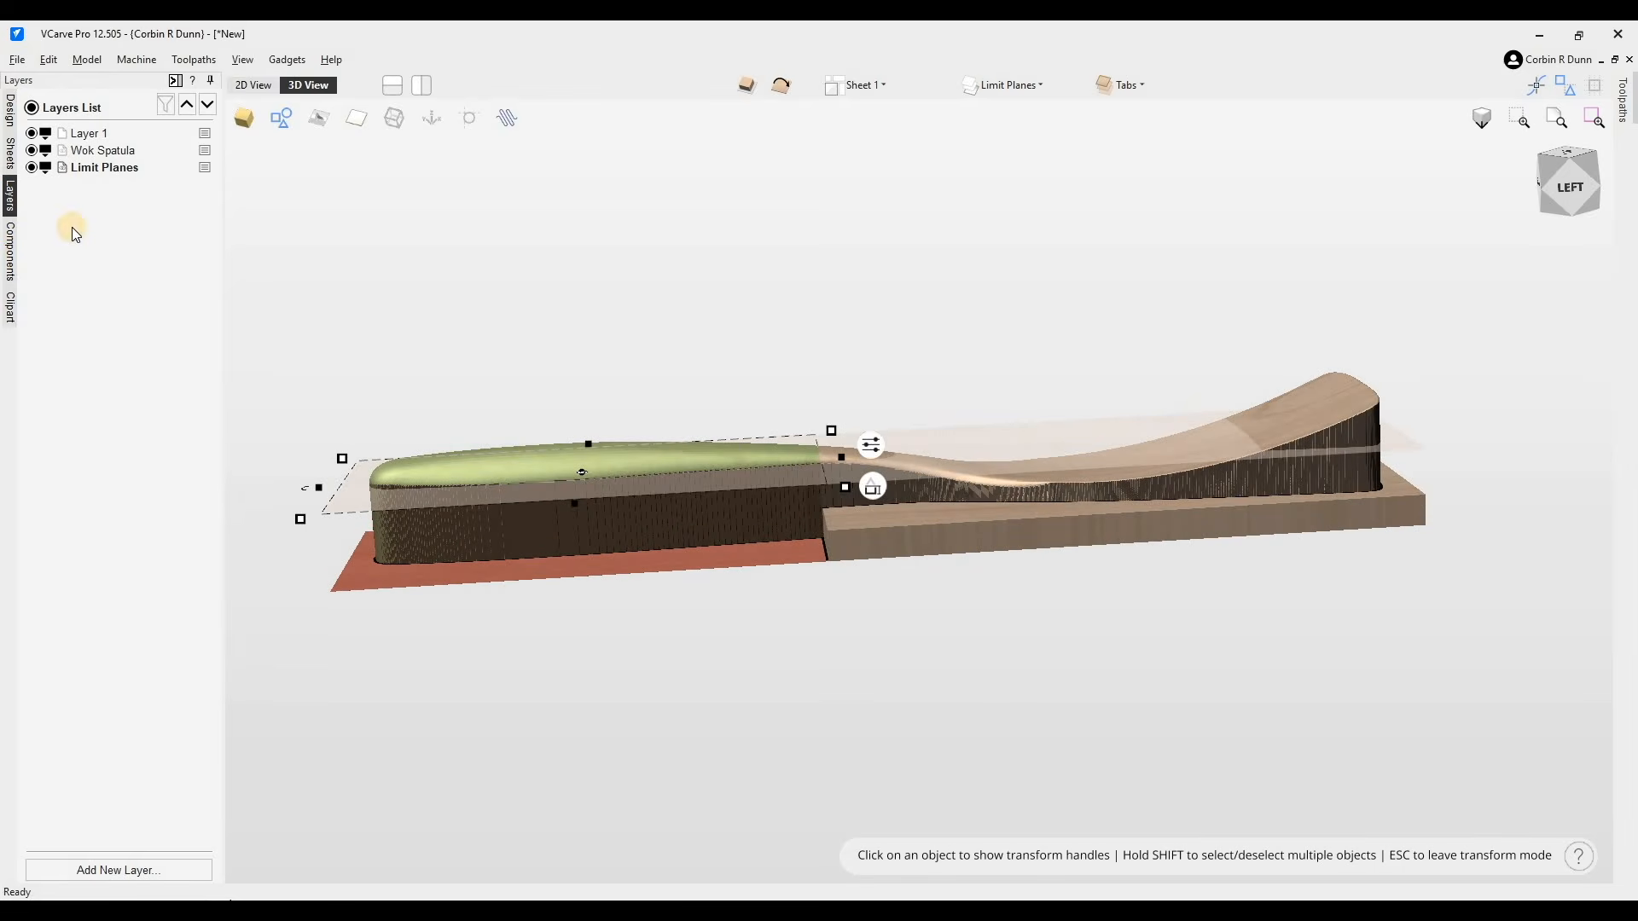
- Toggle the visibility of each limit plane in the component list to identify them
left_click(11, 251)
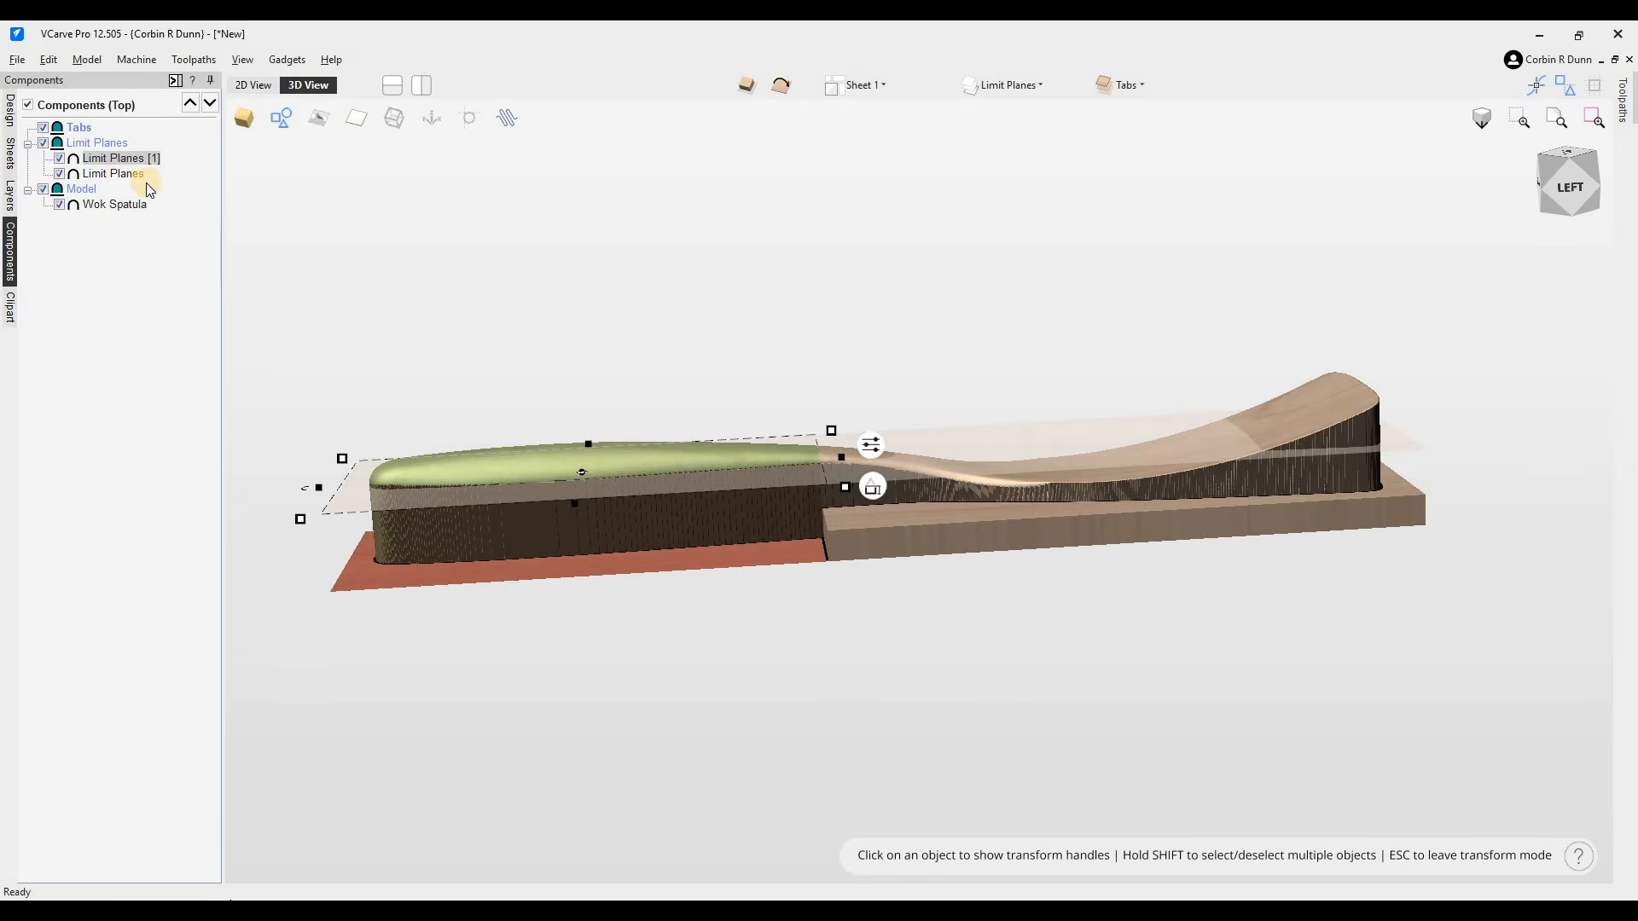
left_click(61, 159)
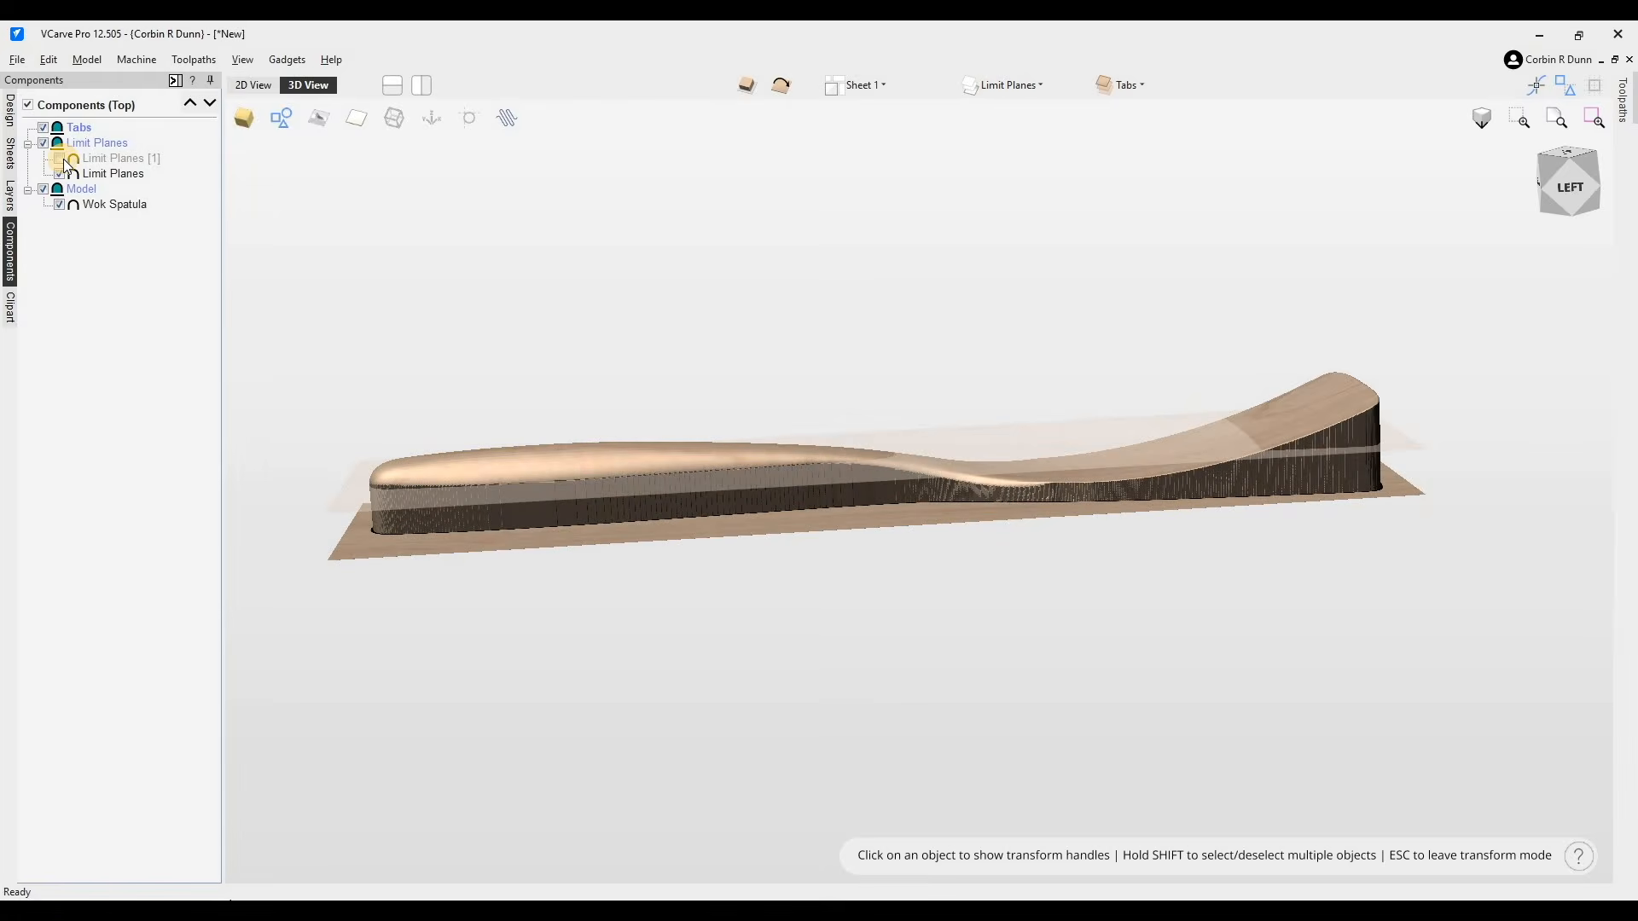
left_click(62, 160)
left_click(60, 175)
left_click(60, 175)
- Select the shortened handle limit plane and set its combine mode to Max
left_click(112, 169)
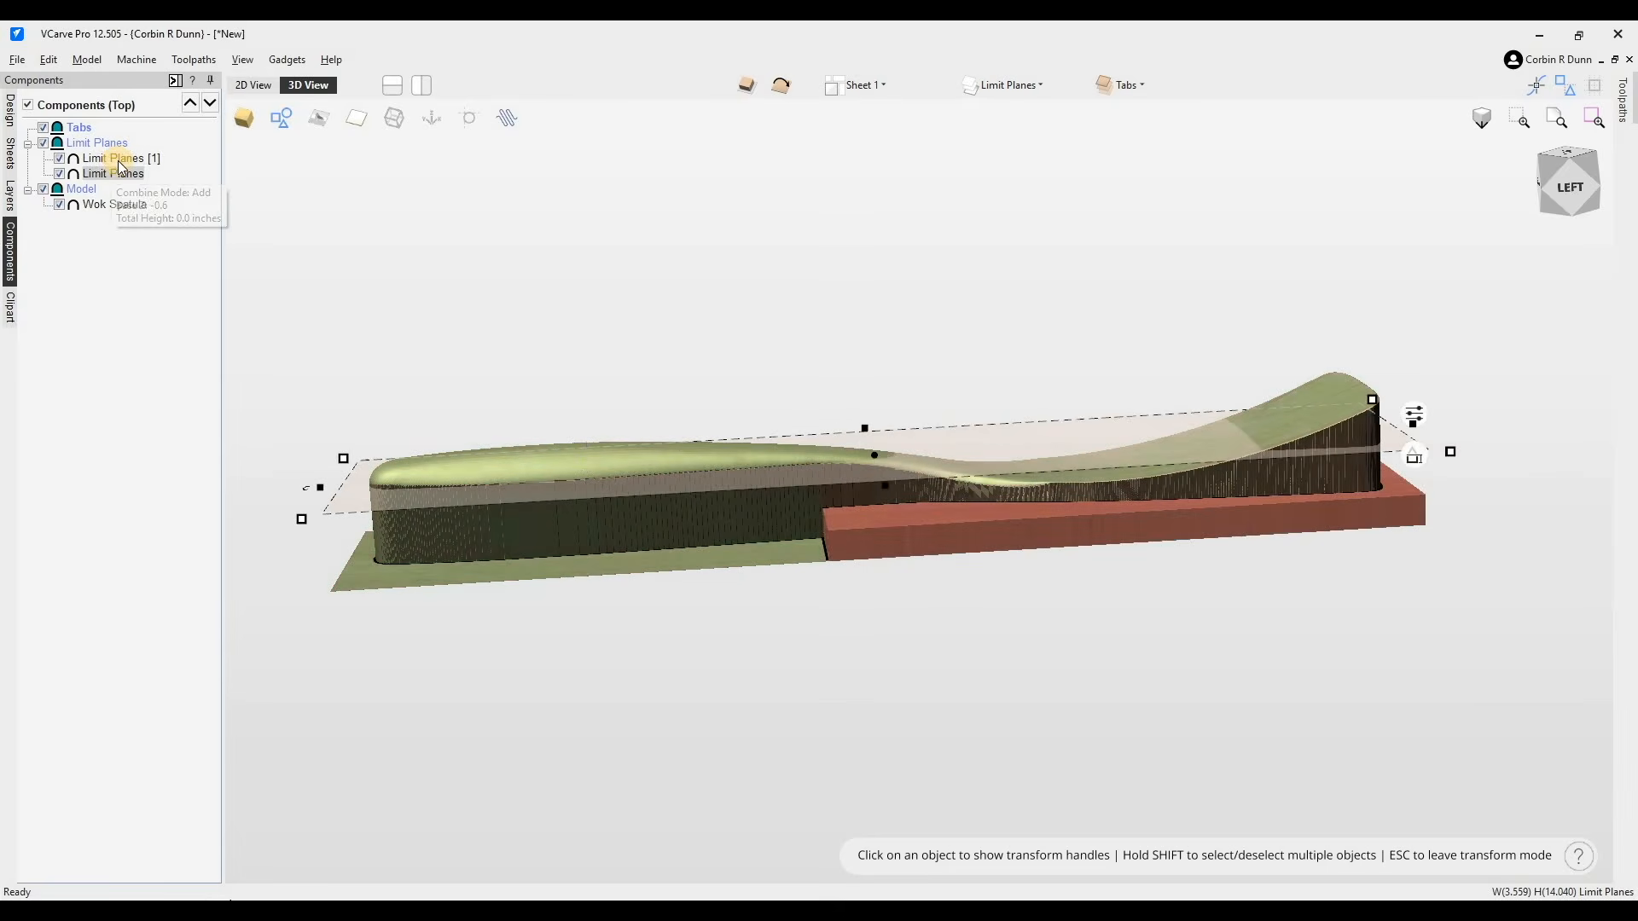
left_click(119, 159)
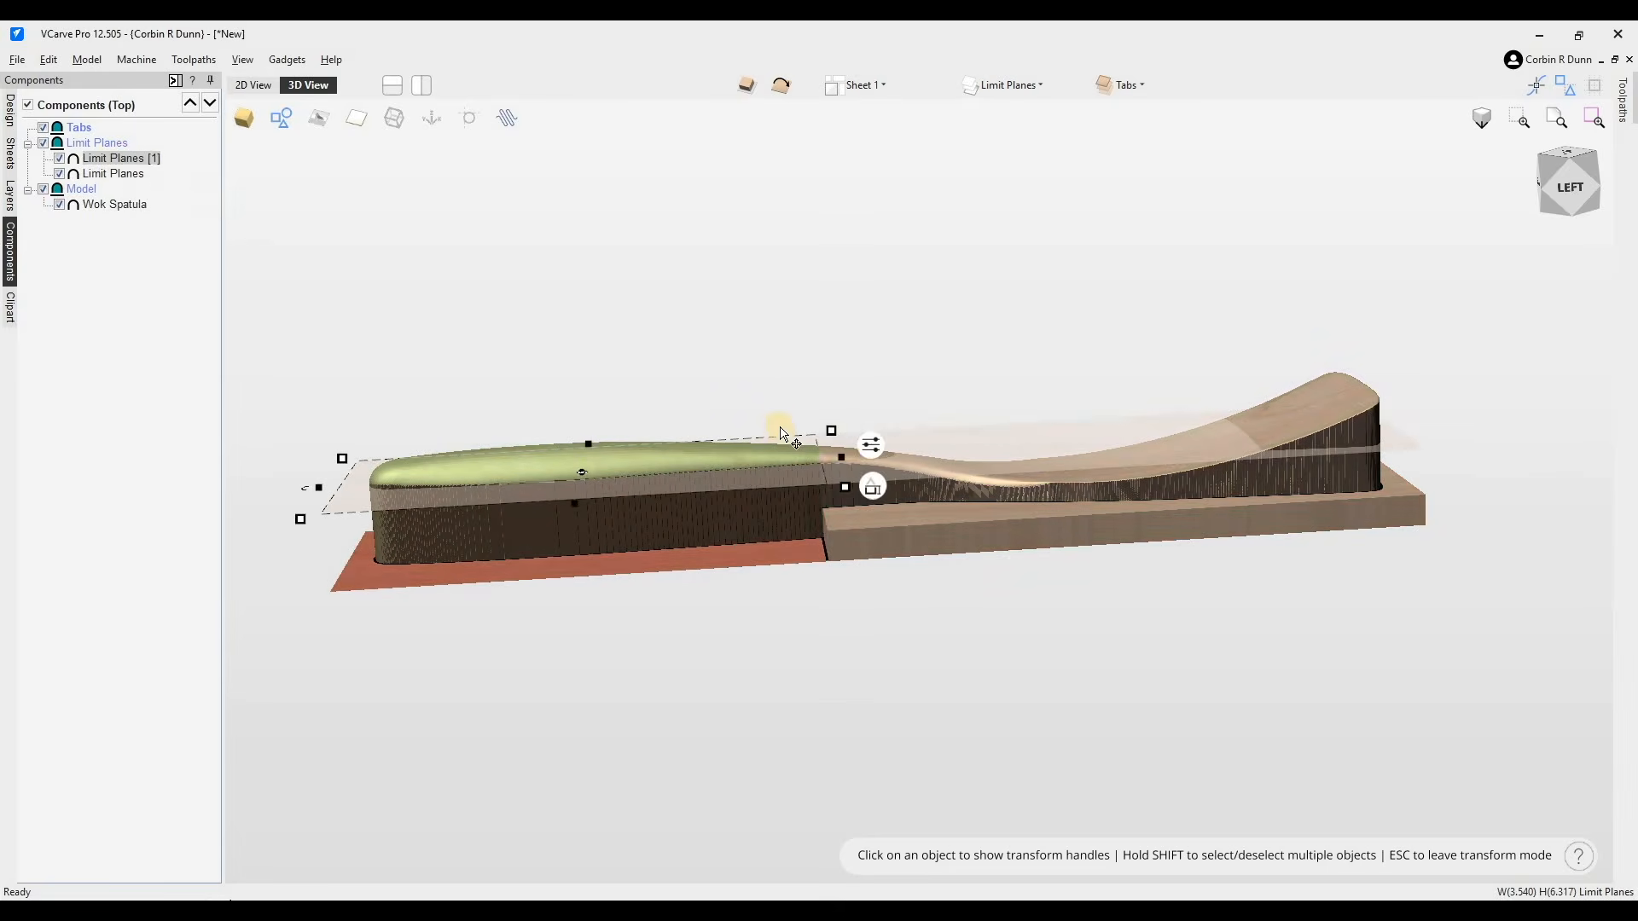
left_click(114, 157)
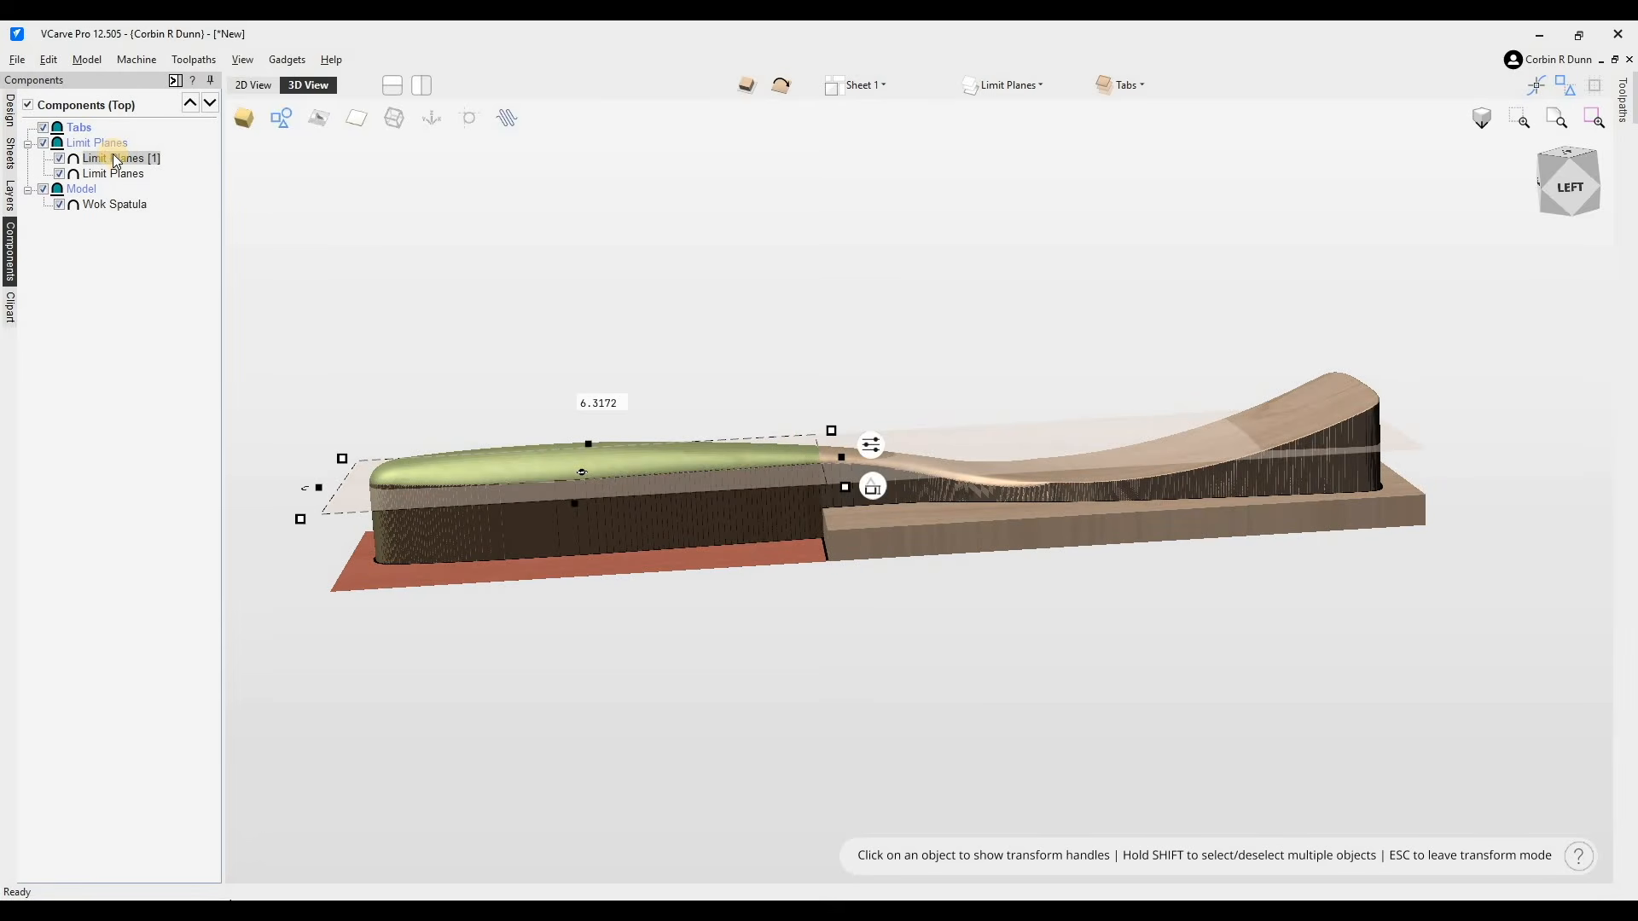
right_click(114, 159)
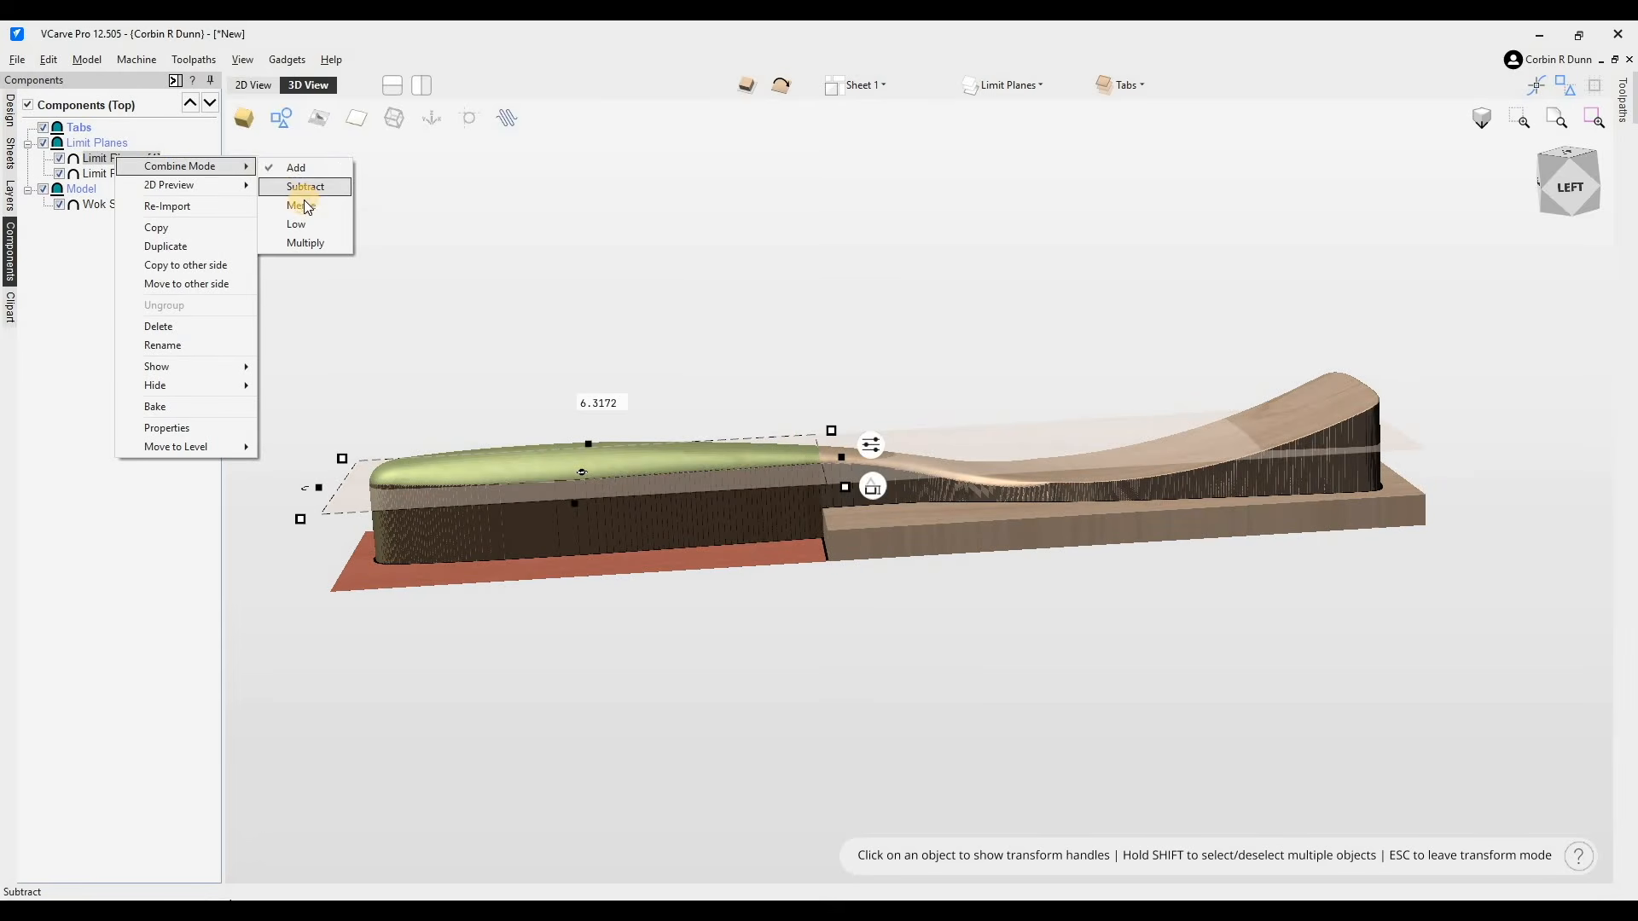
left_click(305, 201)
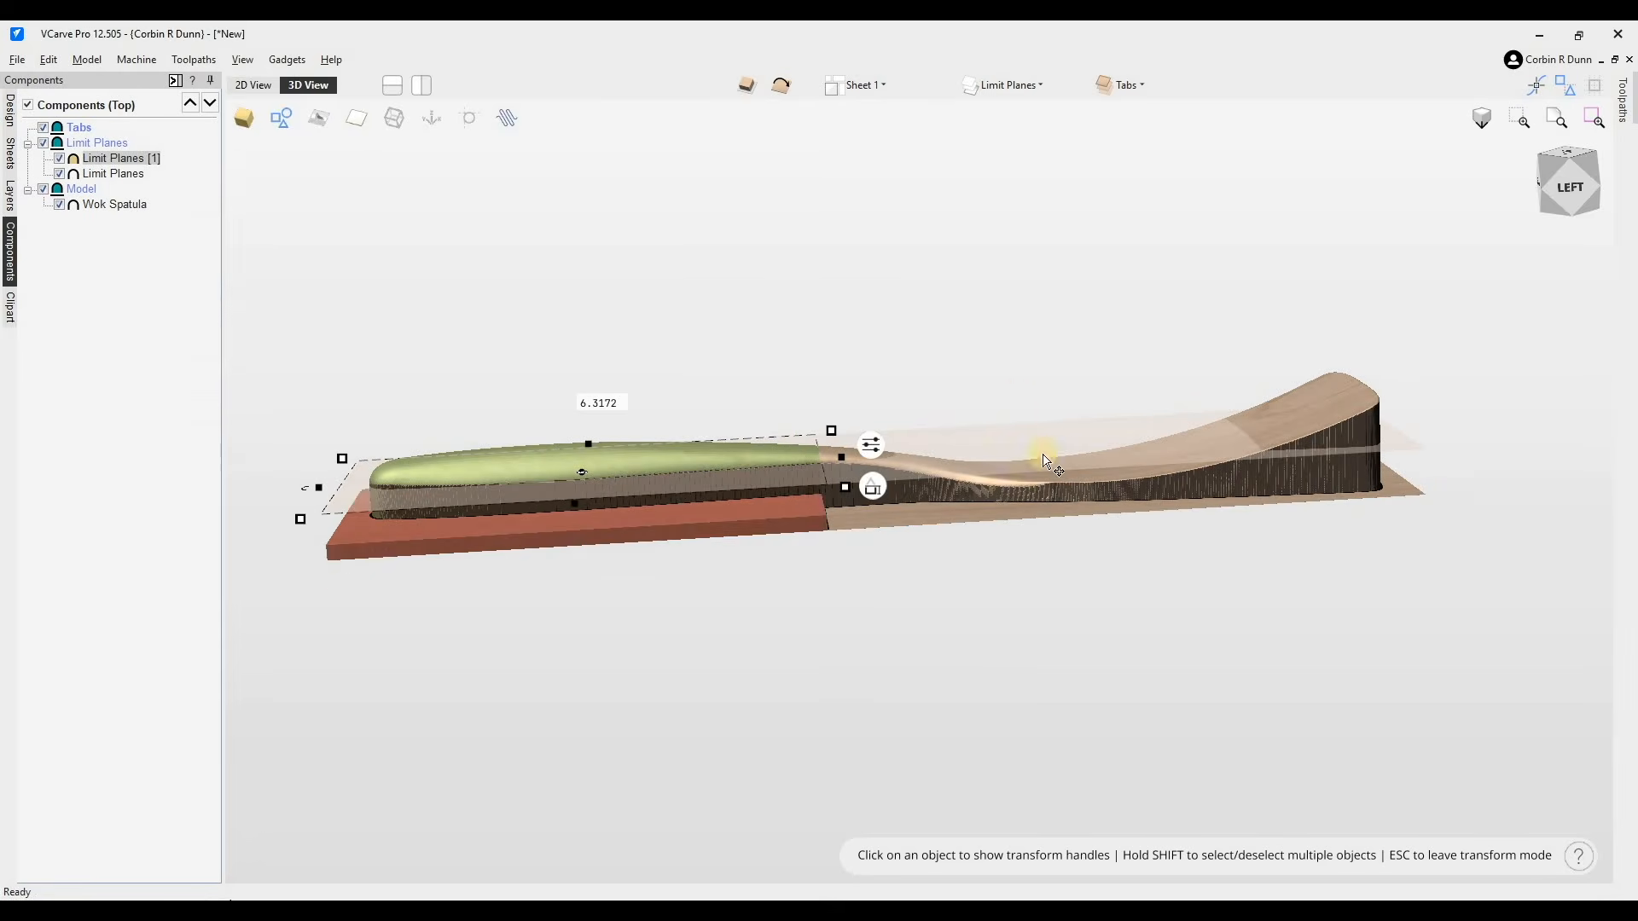
- Lower the handle limit plane to about -0.34 inches in Z and enable Tilt in its combine settings
mouse_move(874, 486)
left_mouse_down()
mouse_move(871, 471)
mouse_move(884, 505)
left_mouse_up()
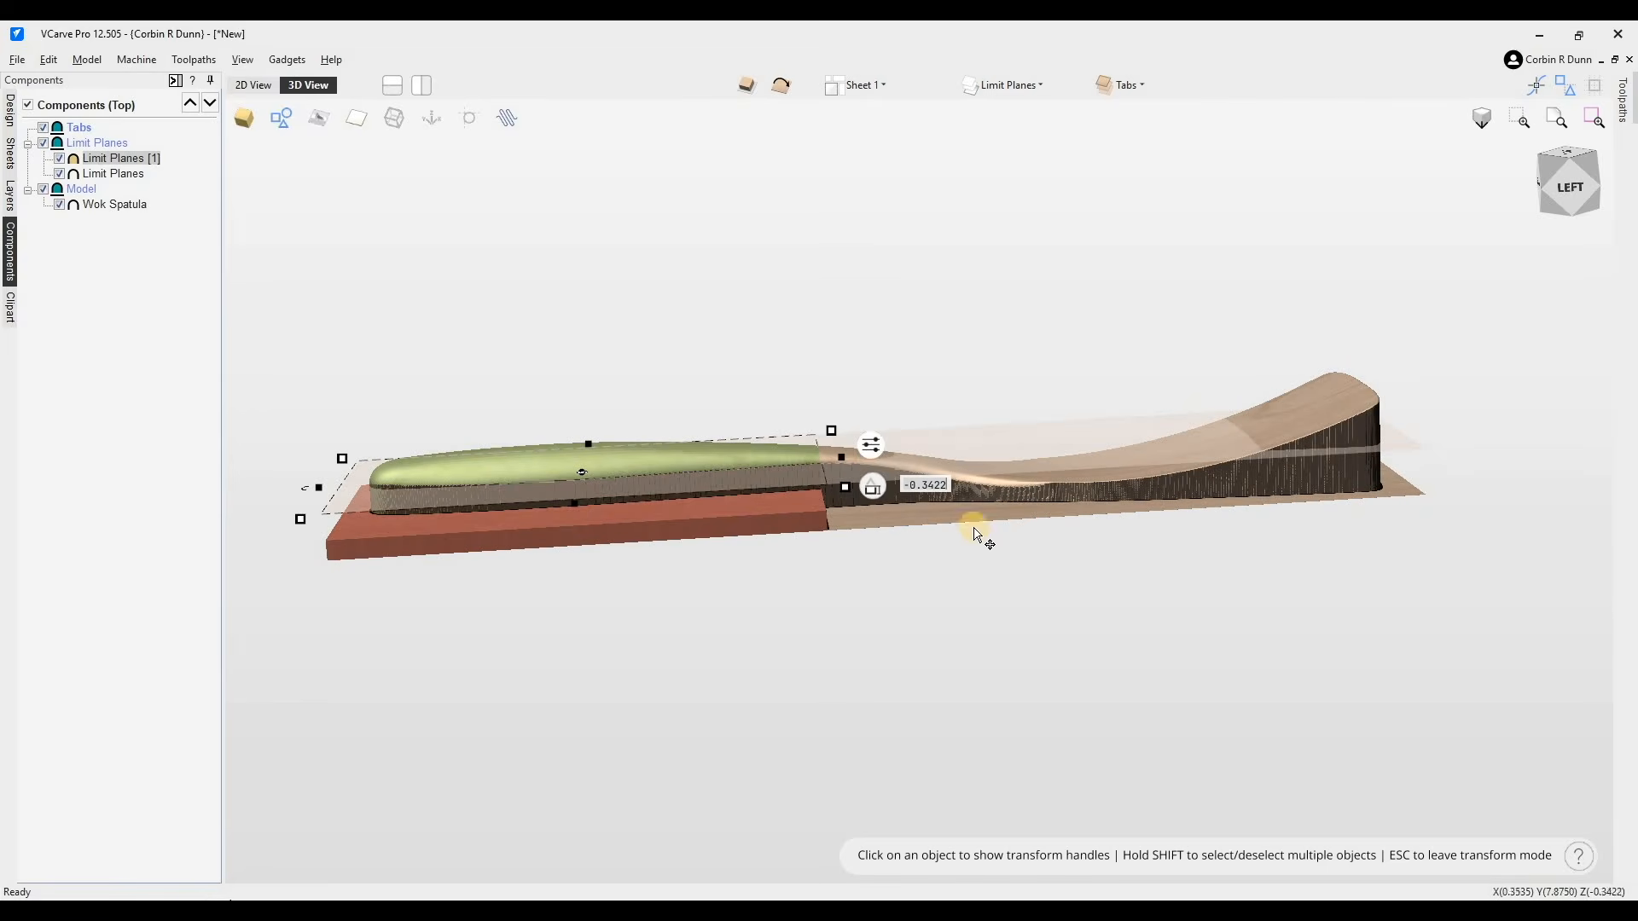
left_click(872, 444)
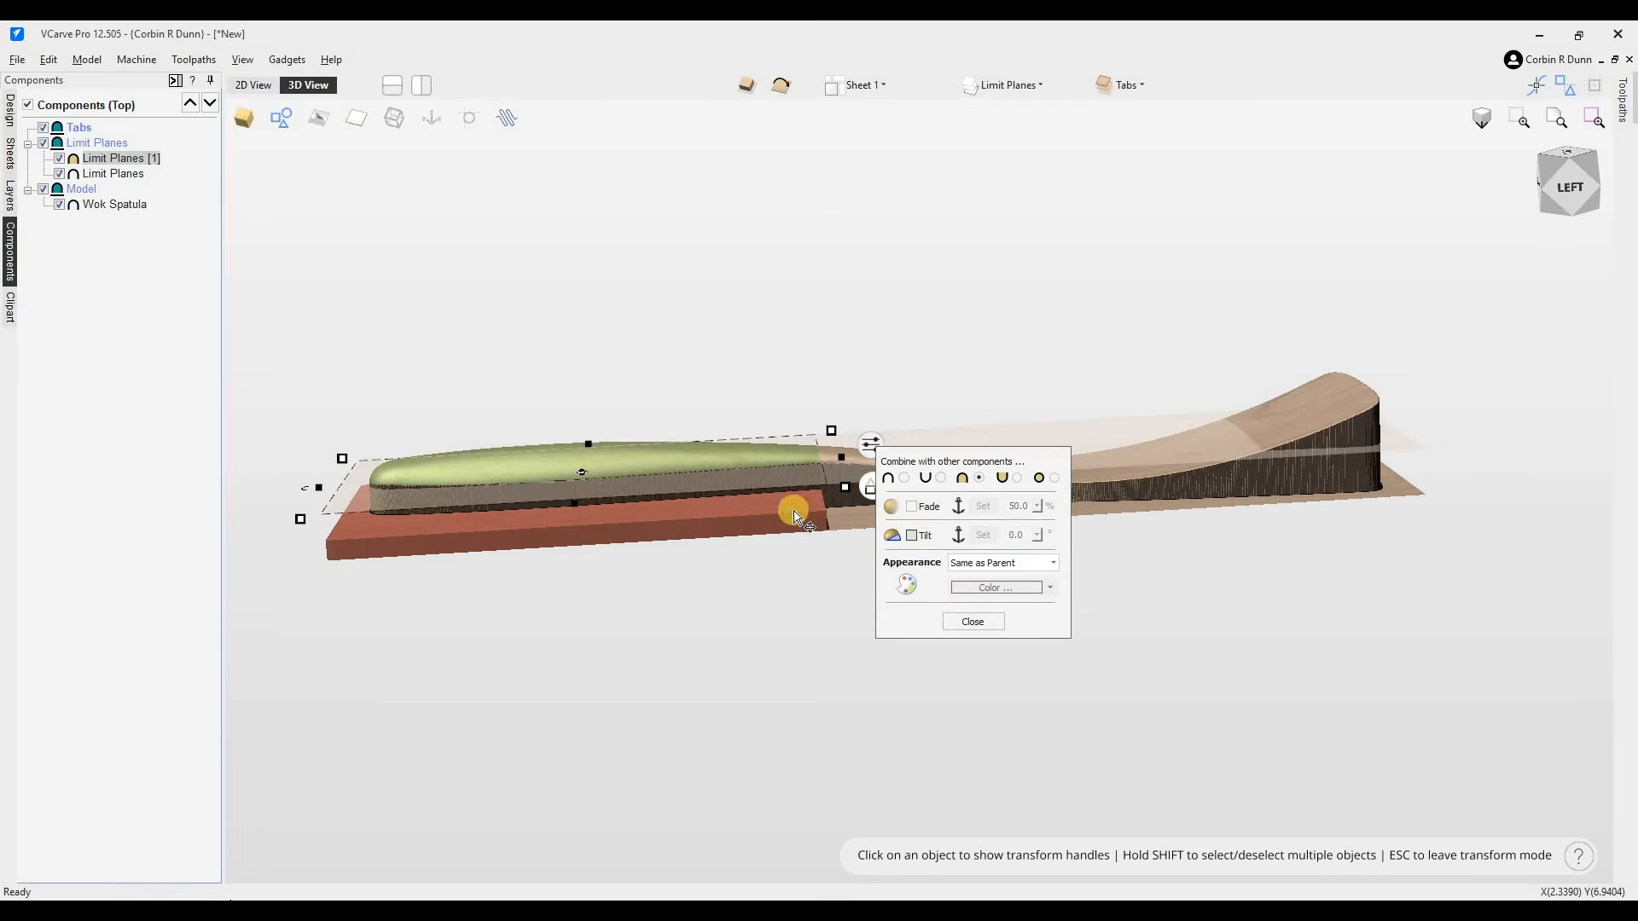
left_click(911, 534)
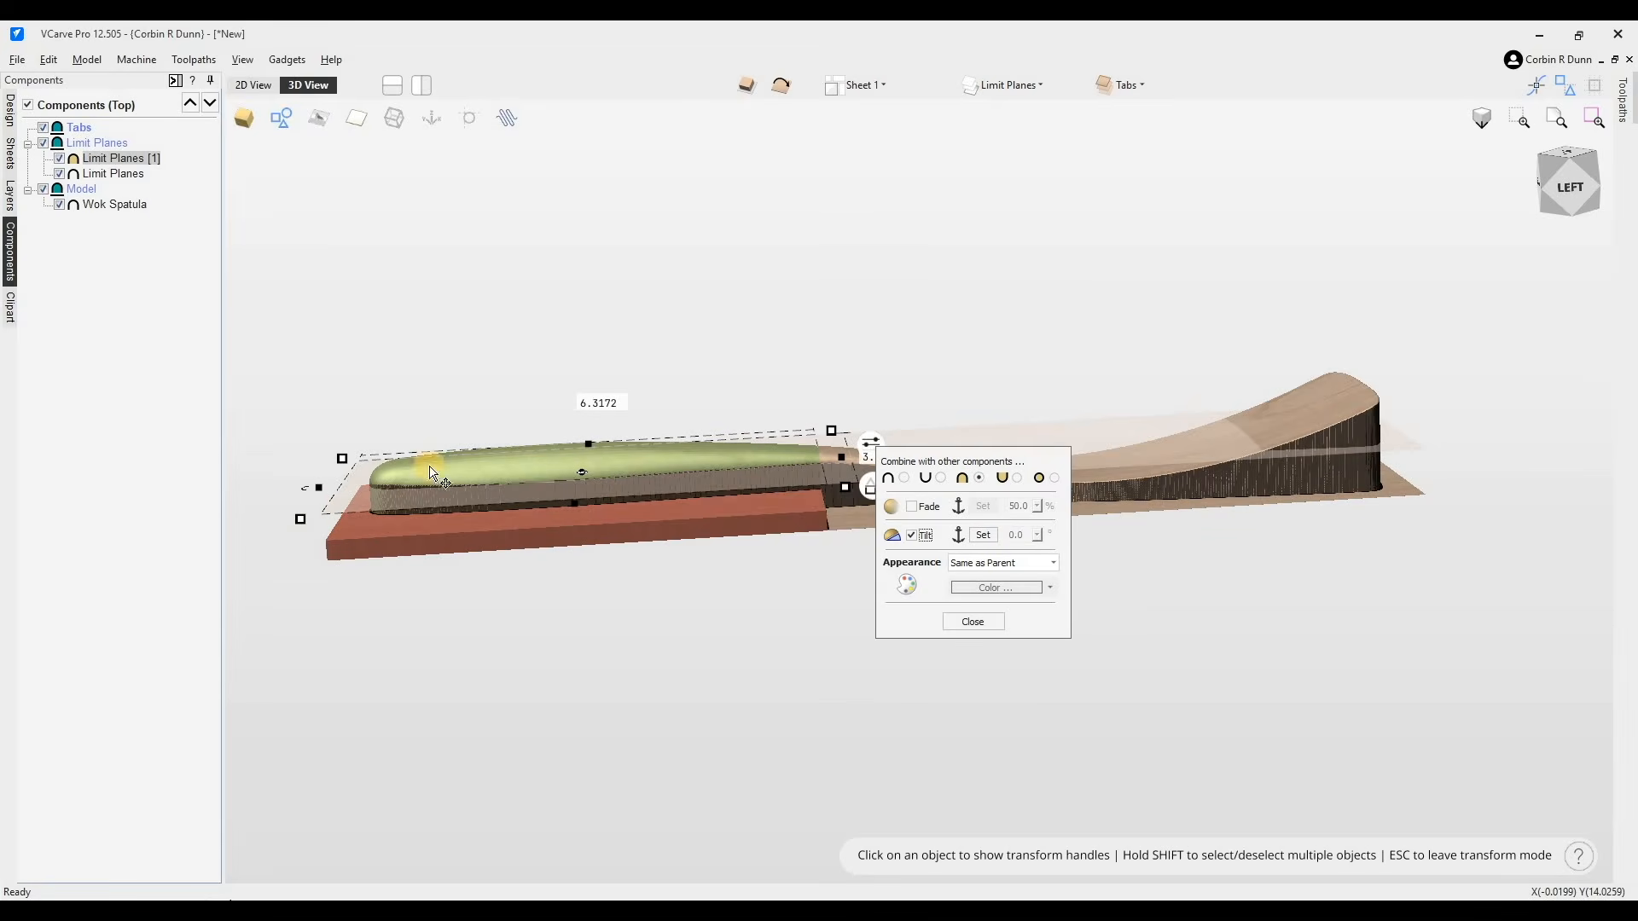
left_click_drag(966, 459, 1182, 536)
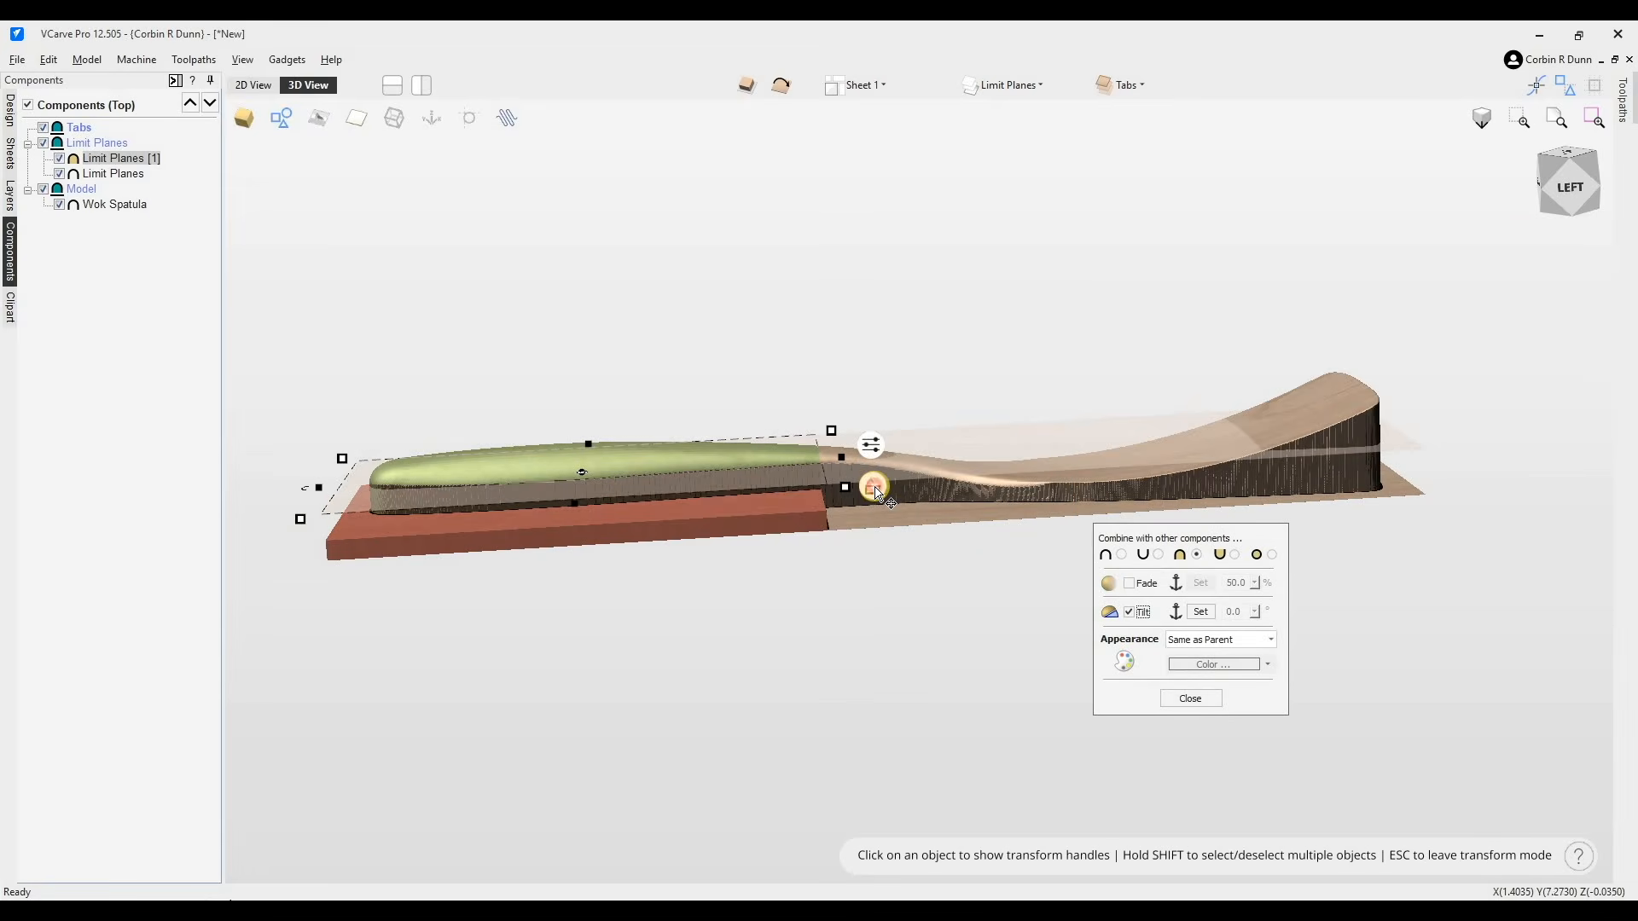
- Raise the handle limit plane to about -0.29 inches in Z and close the combine settings
left_click_drag(879, 485, 877, 479)
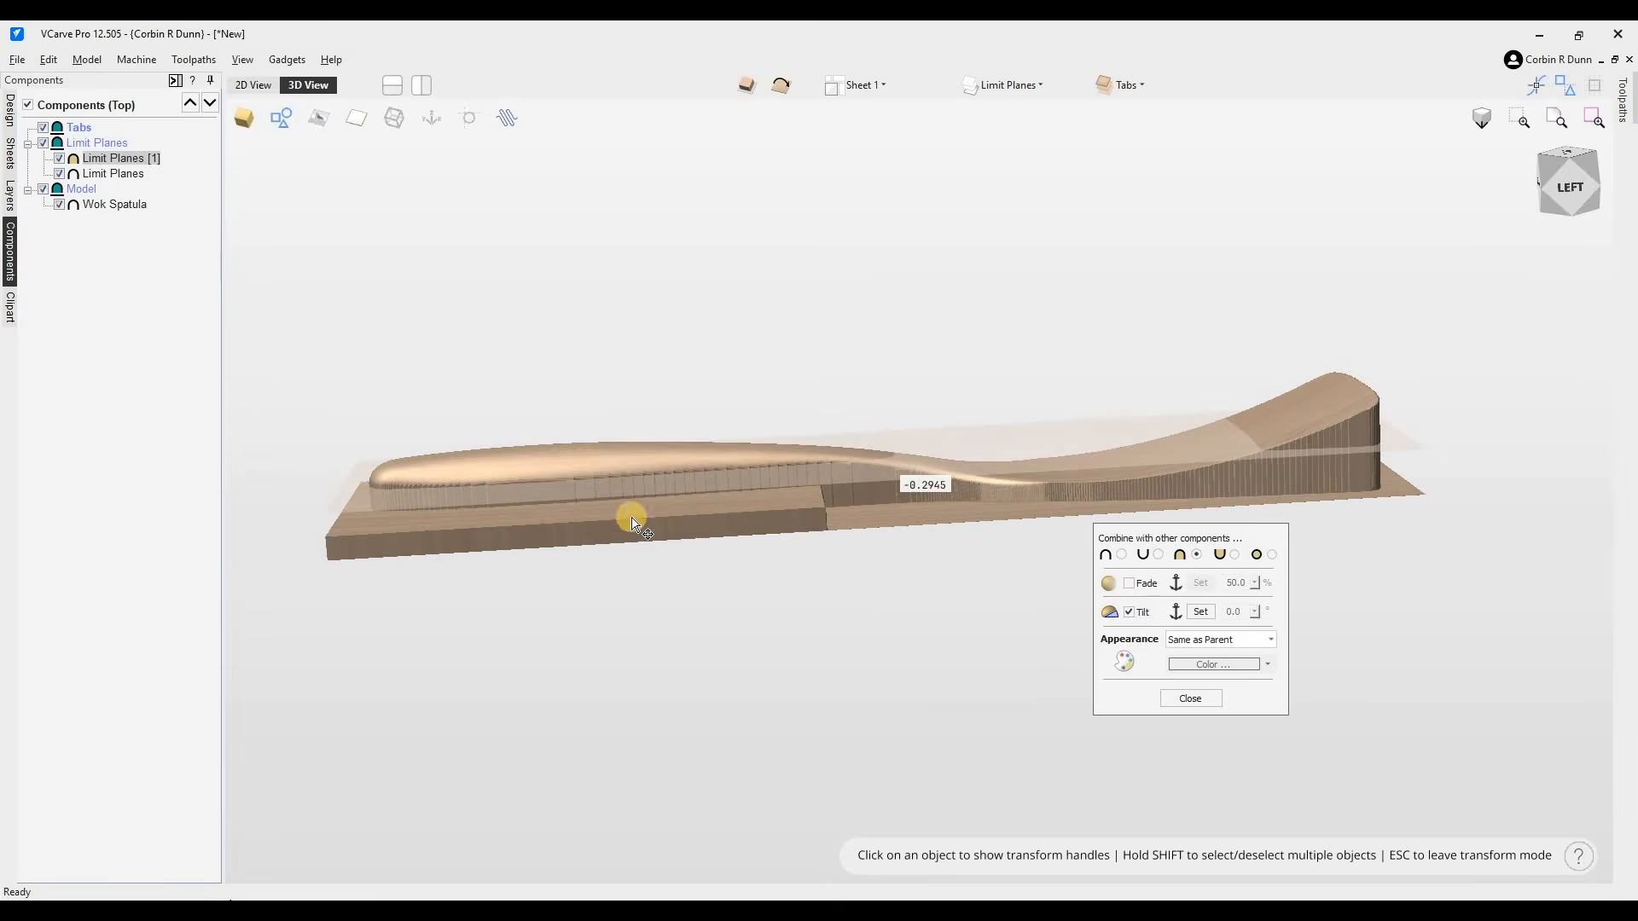
left_click(871, 437)
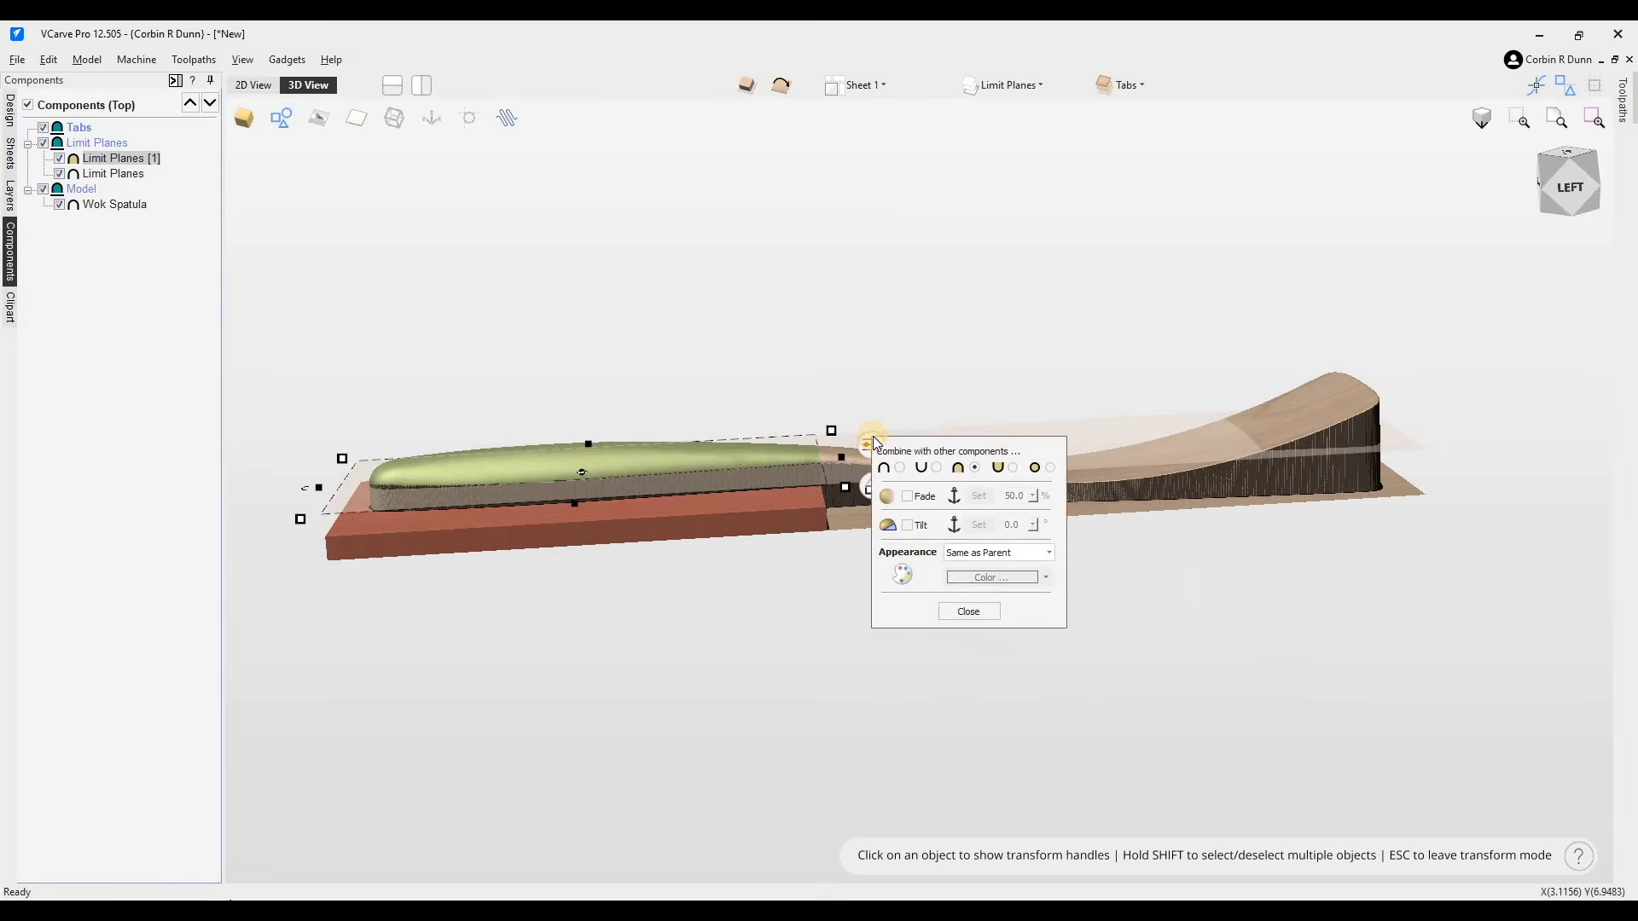
left_click(970, 611)
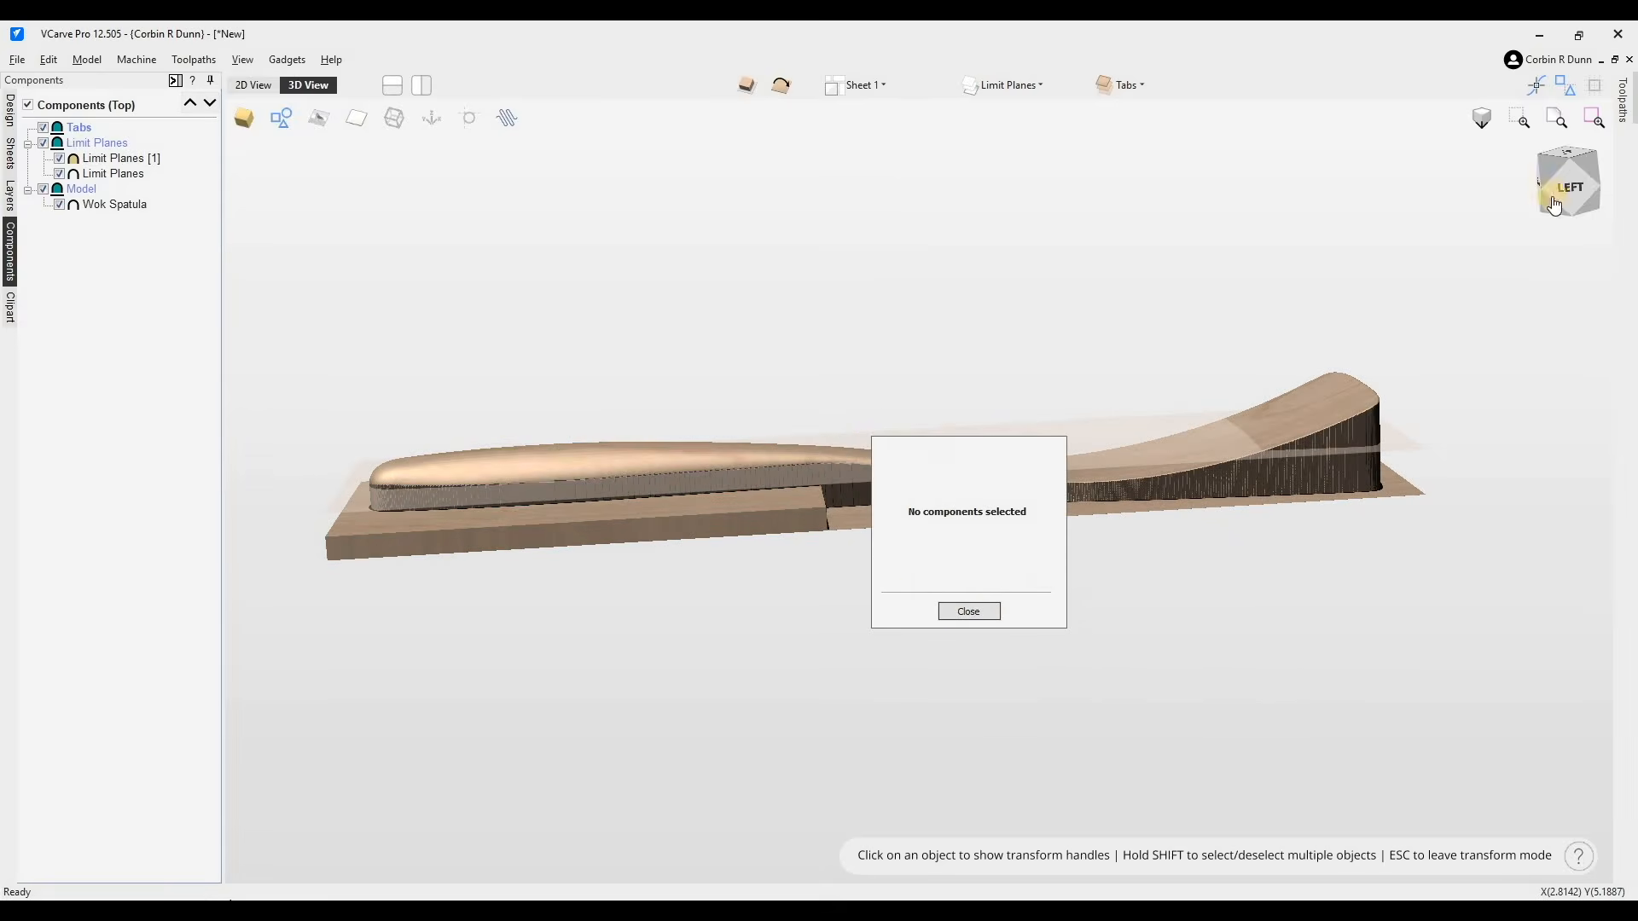
- Duplicate the handle limit plane
left_click_drag(1566, 180, 1488, 162)
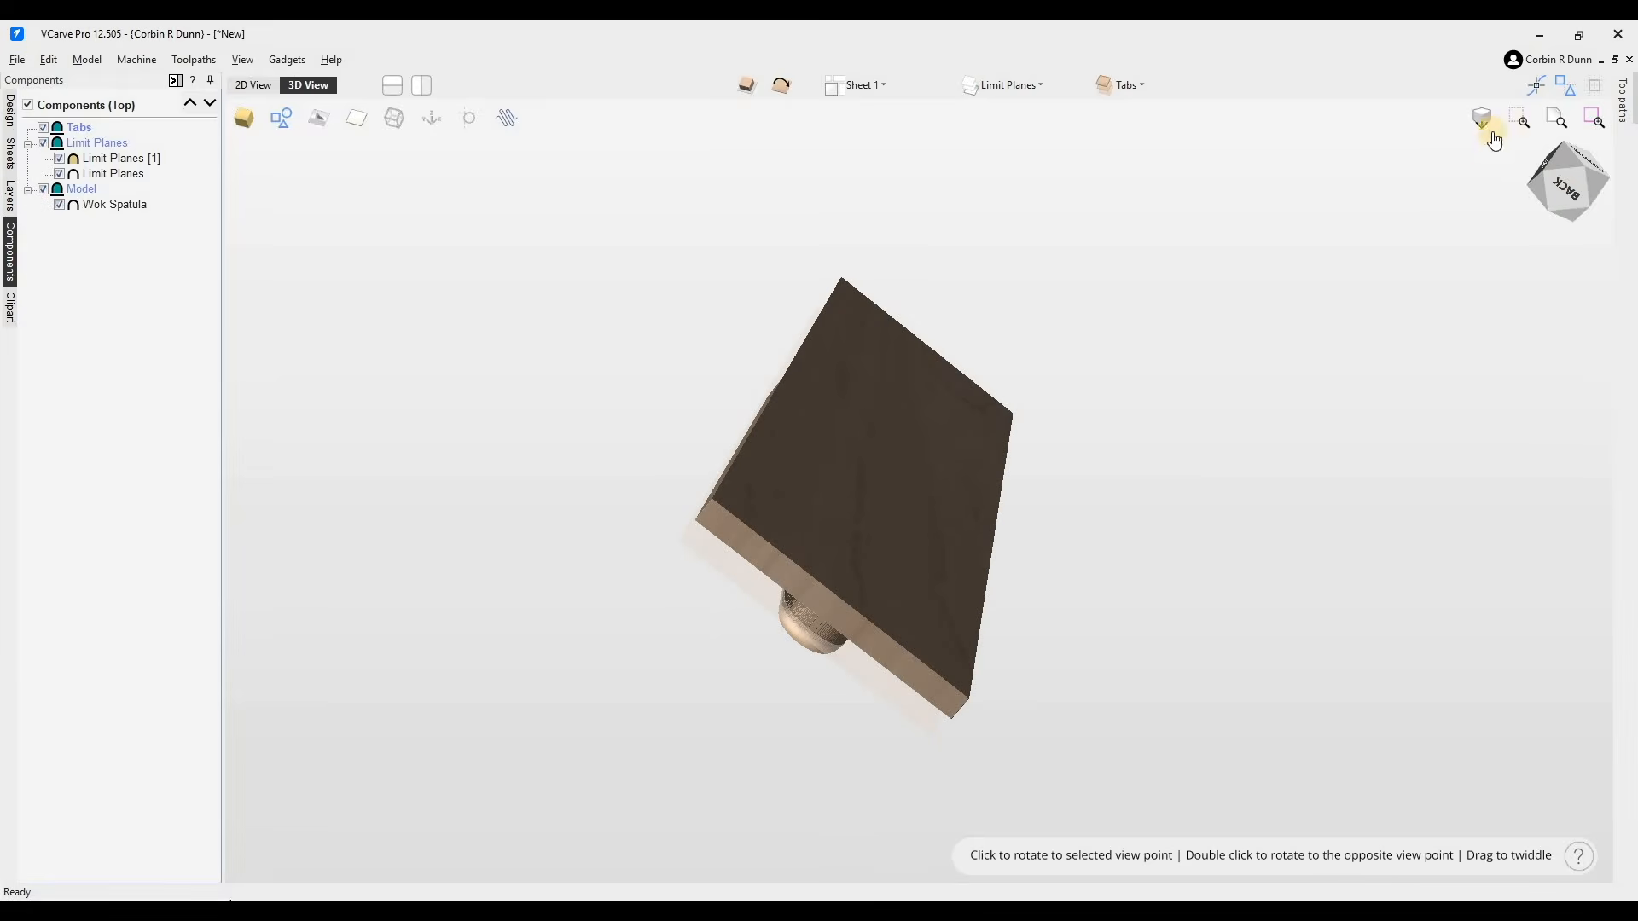
left_click(1587, 167)
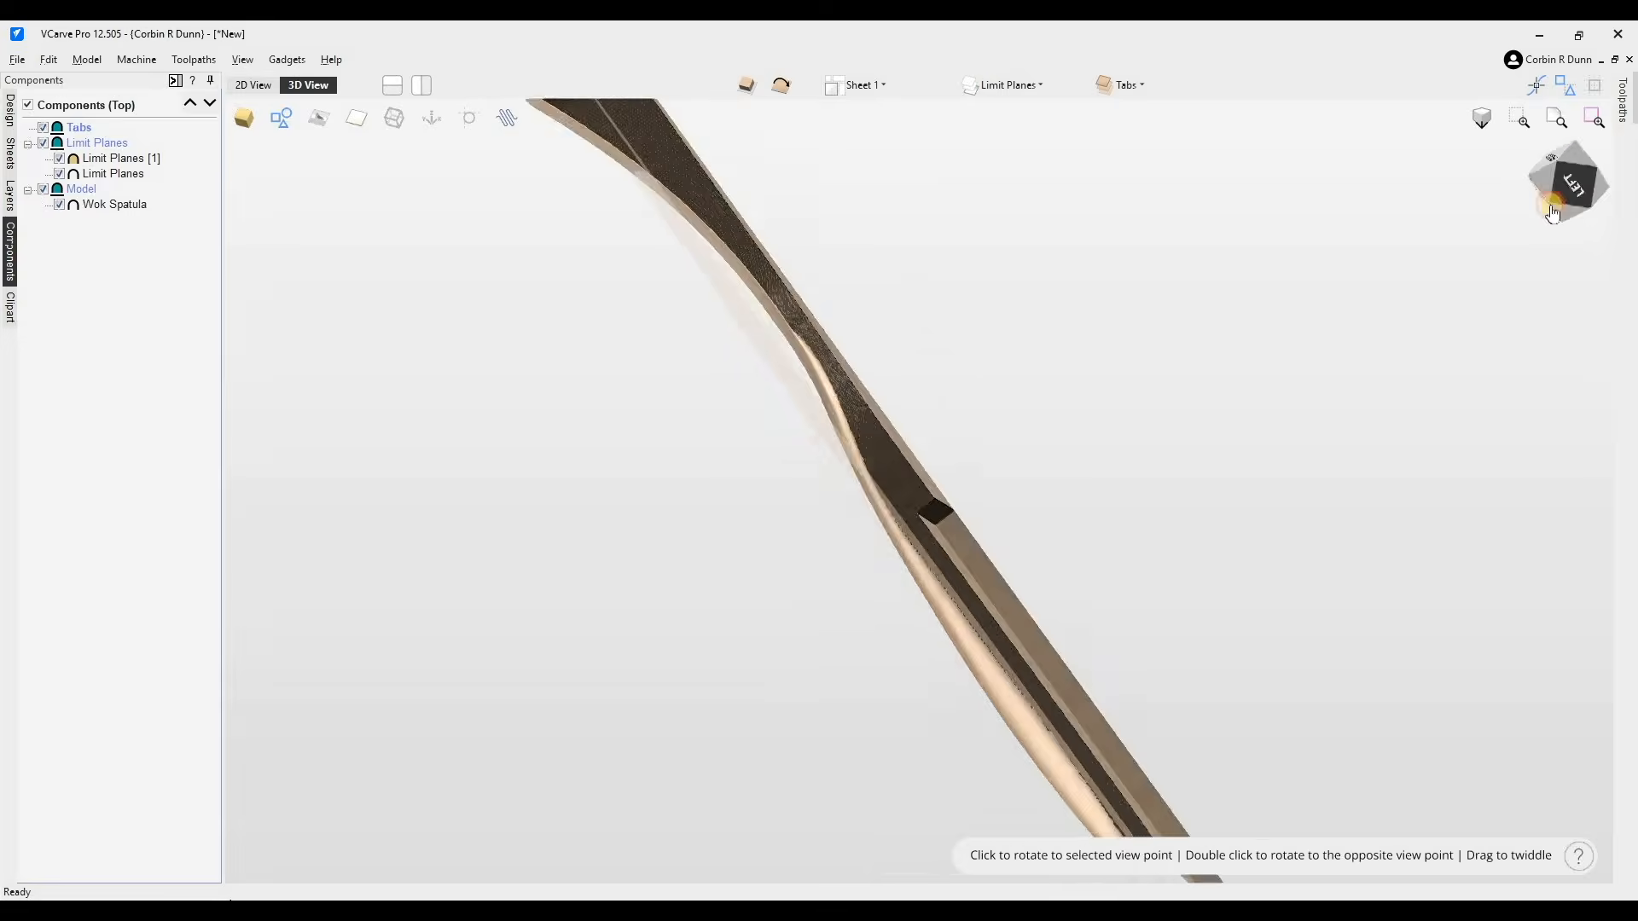
left_click(1559, 192)
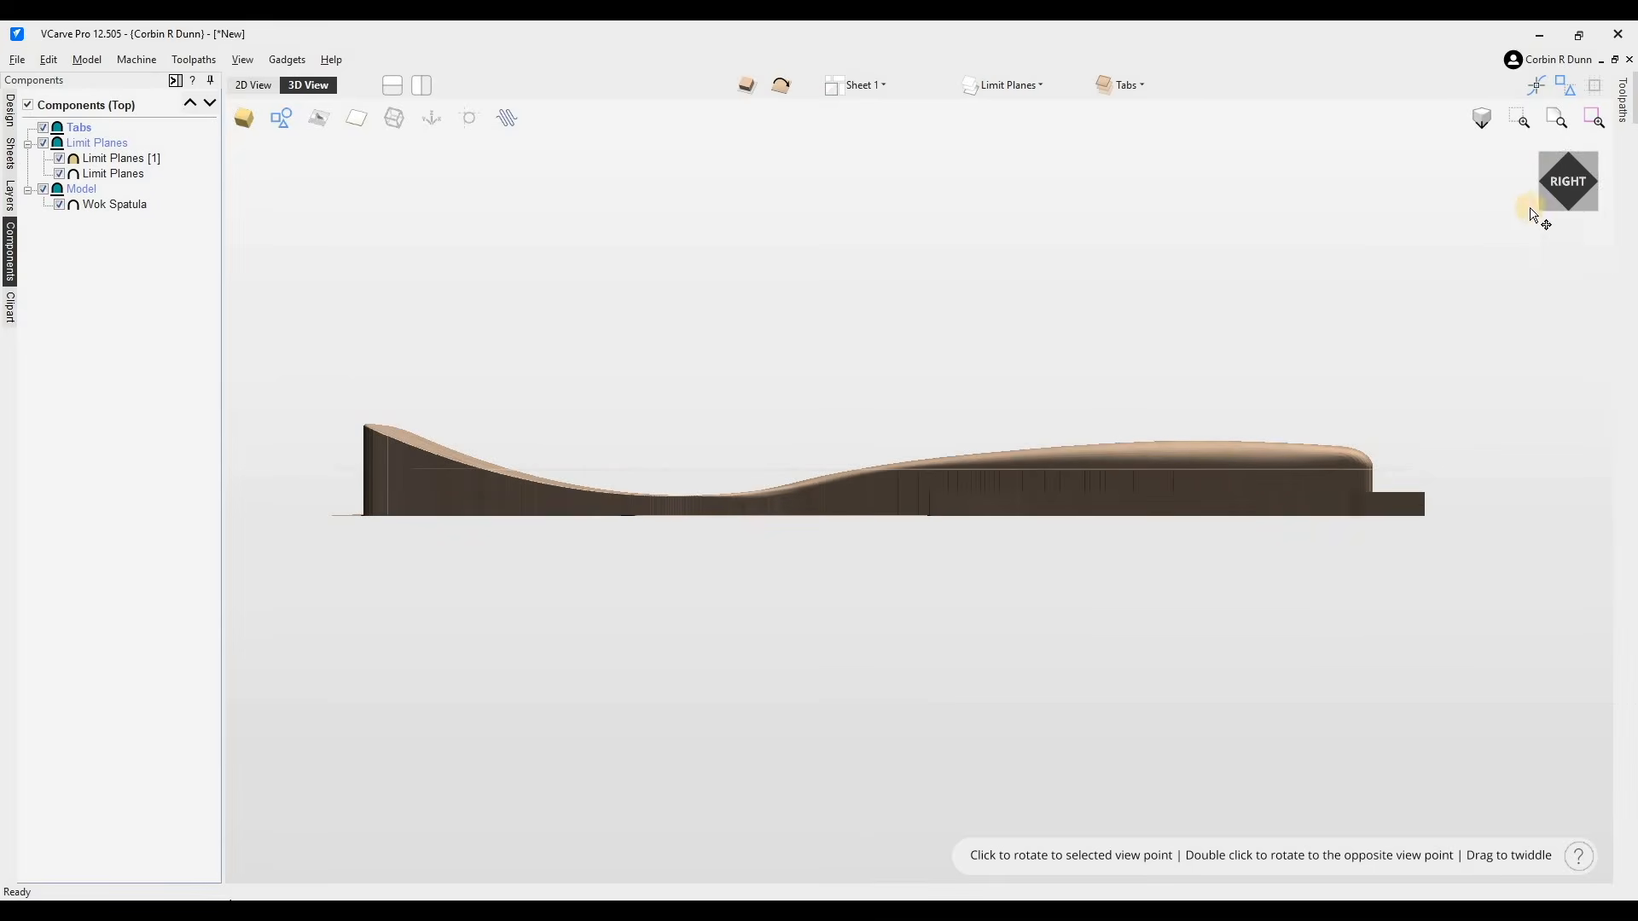
left_click_drag(1605, 189, 1322, 476)
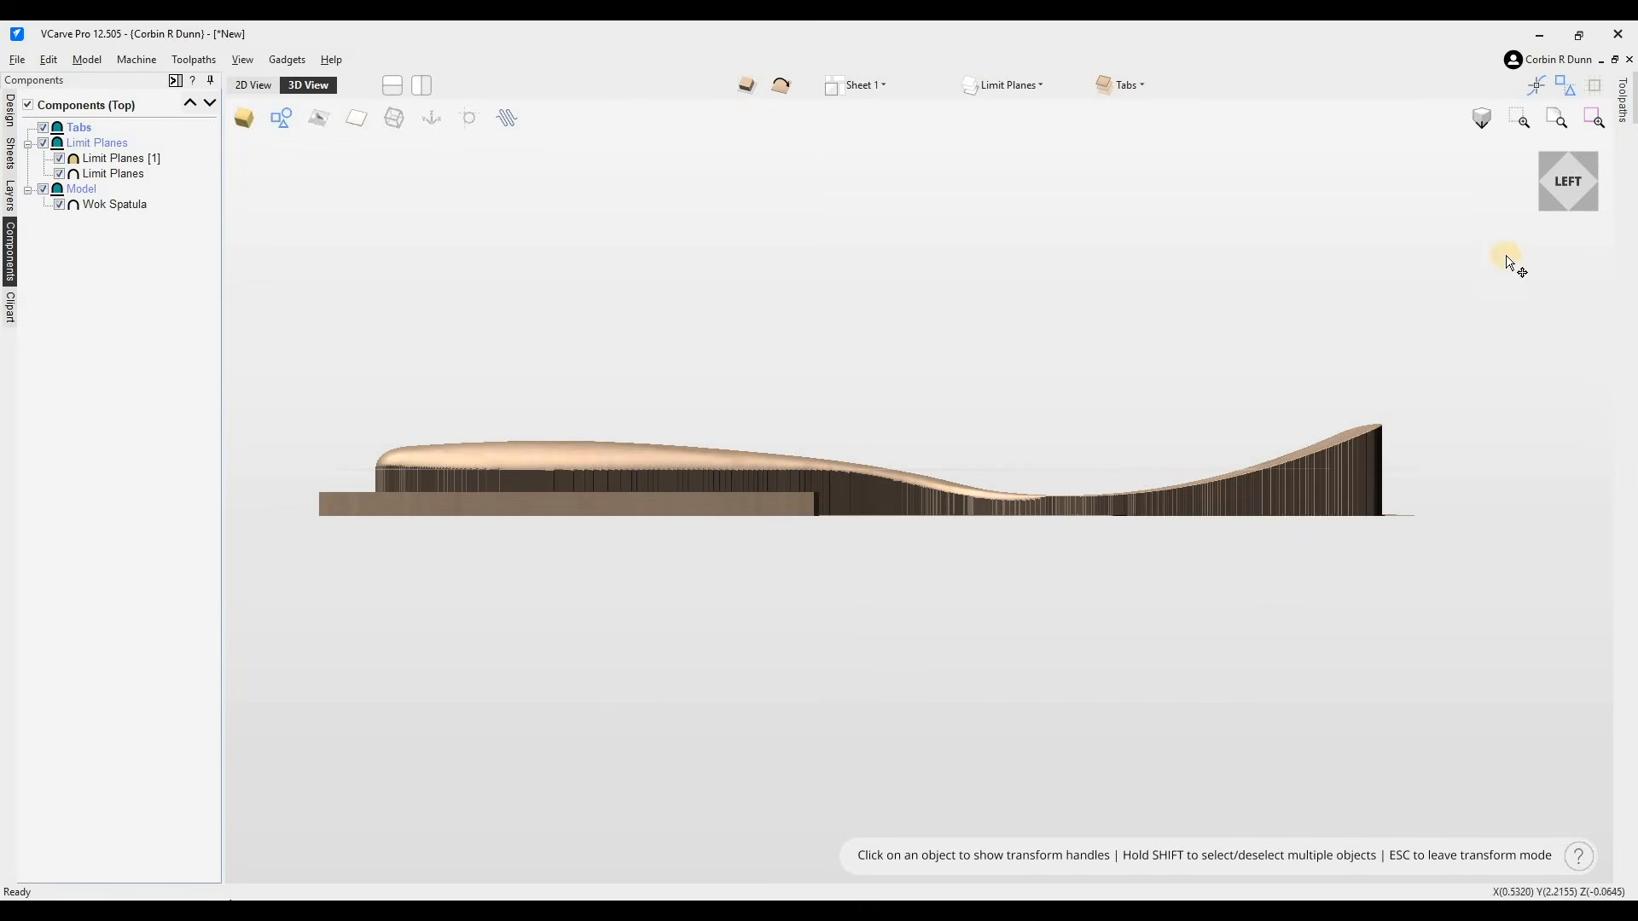
left_click_drag(1294, 614, 1248, 531)
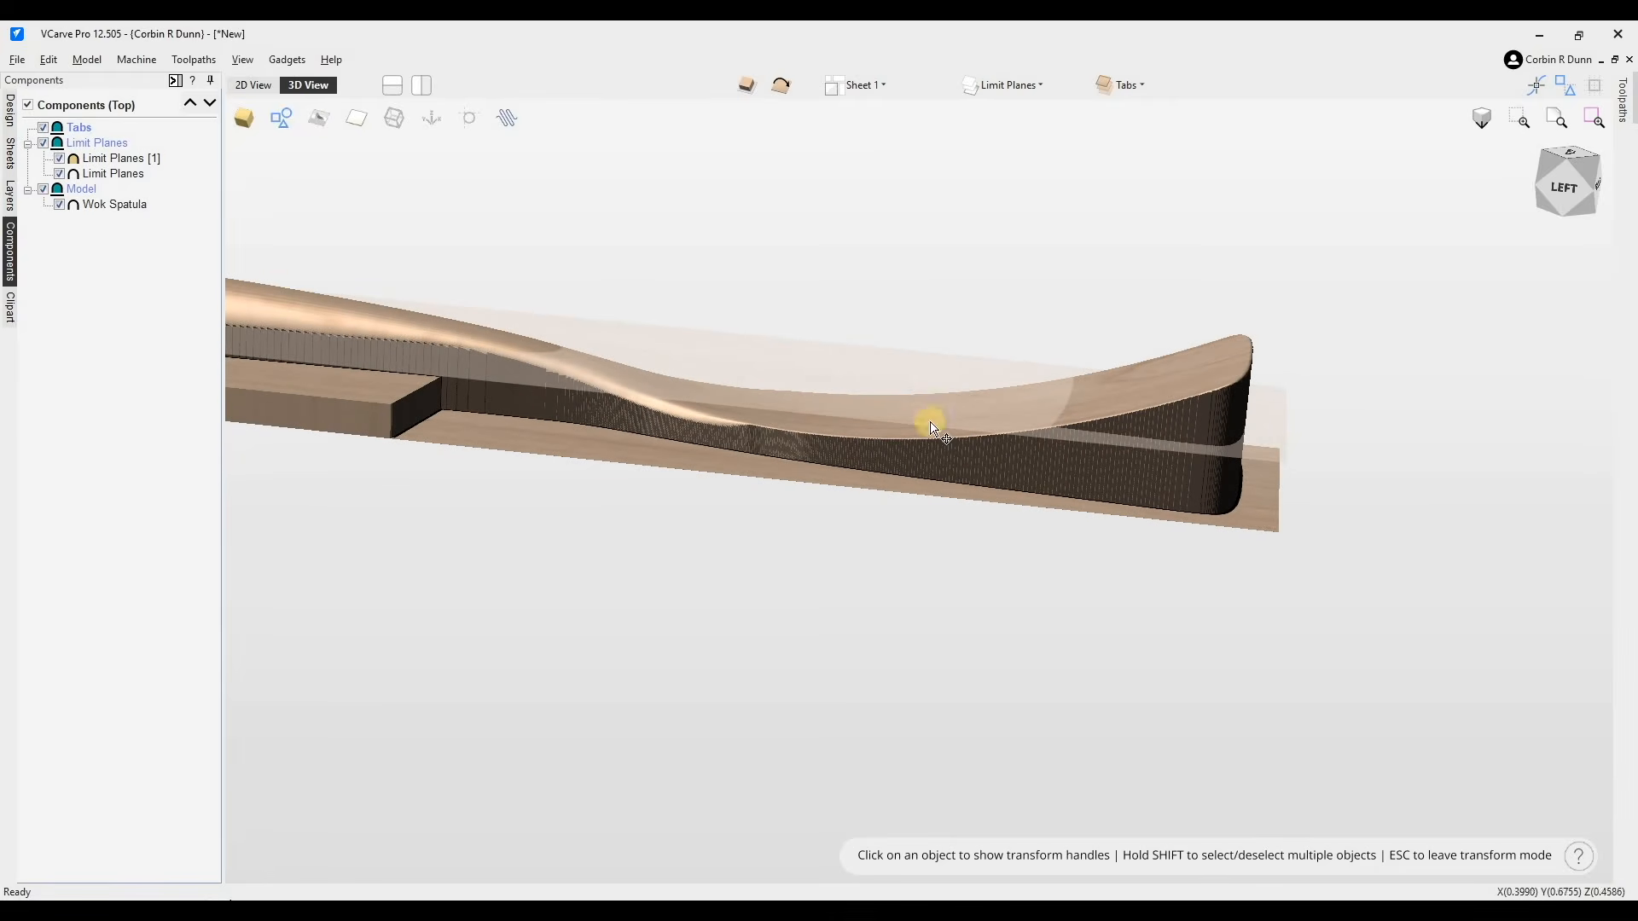
left_click(141, 158)
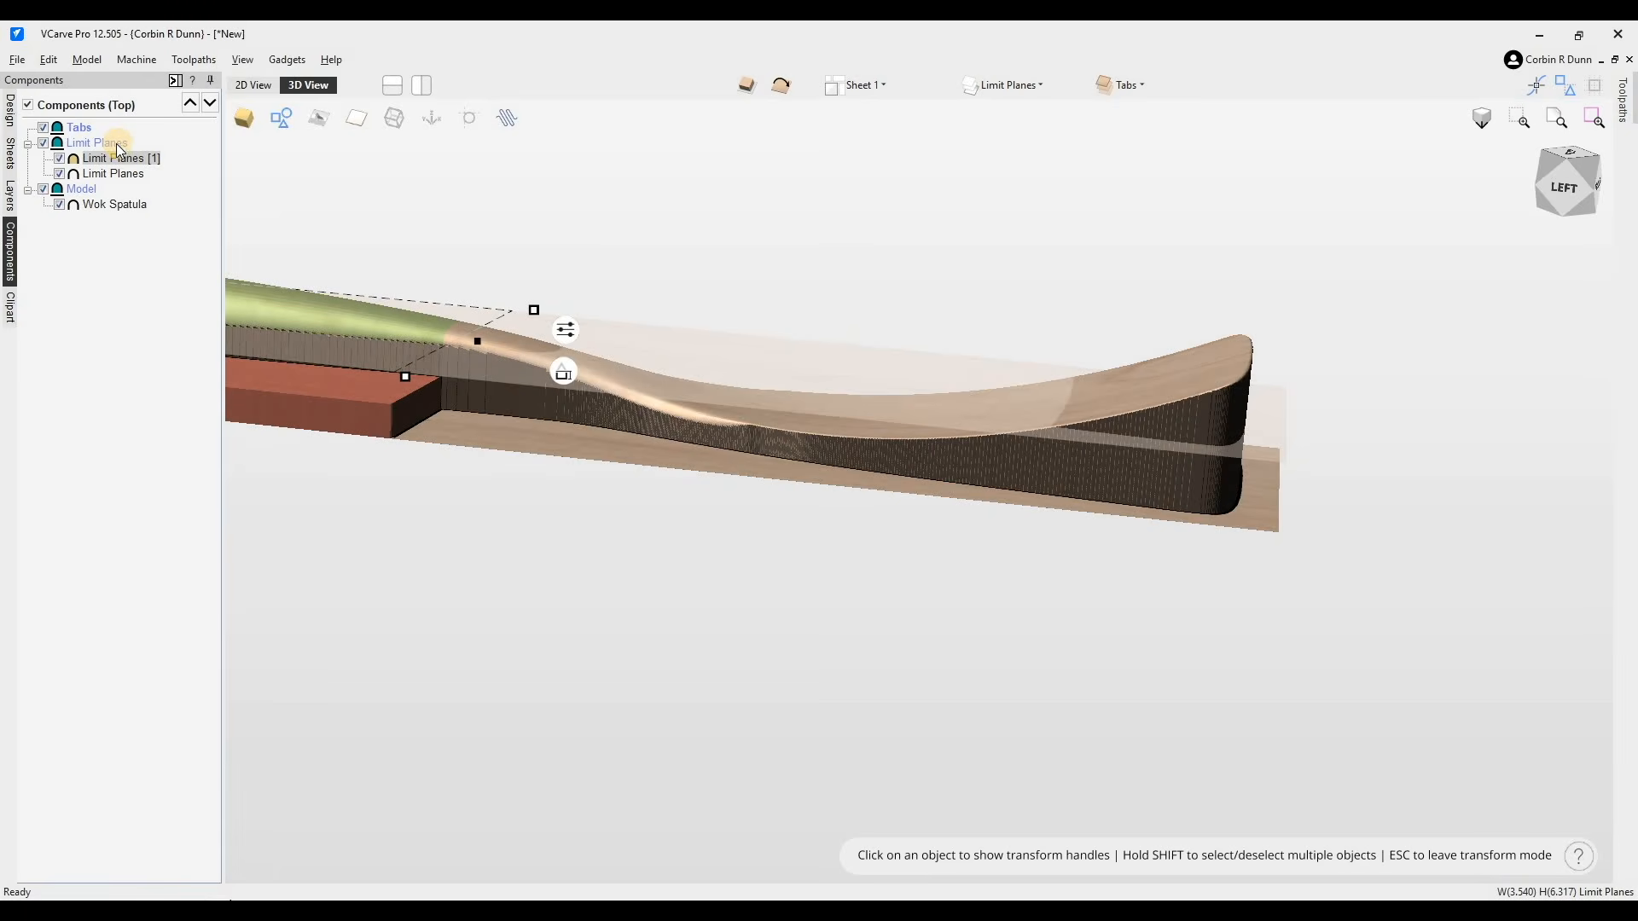
right_click(121, 158)
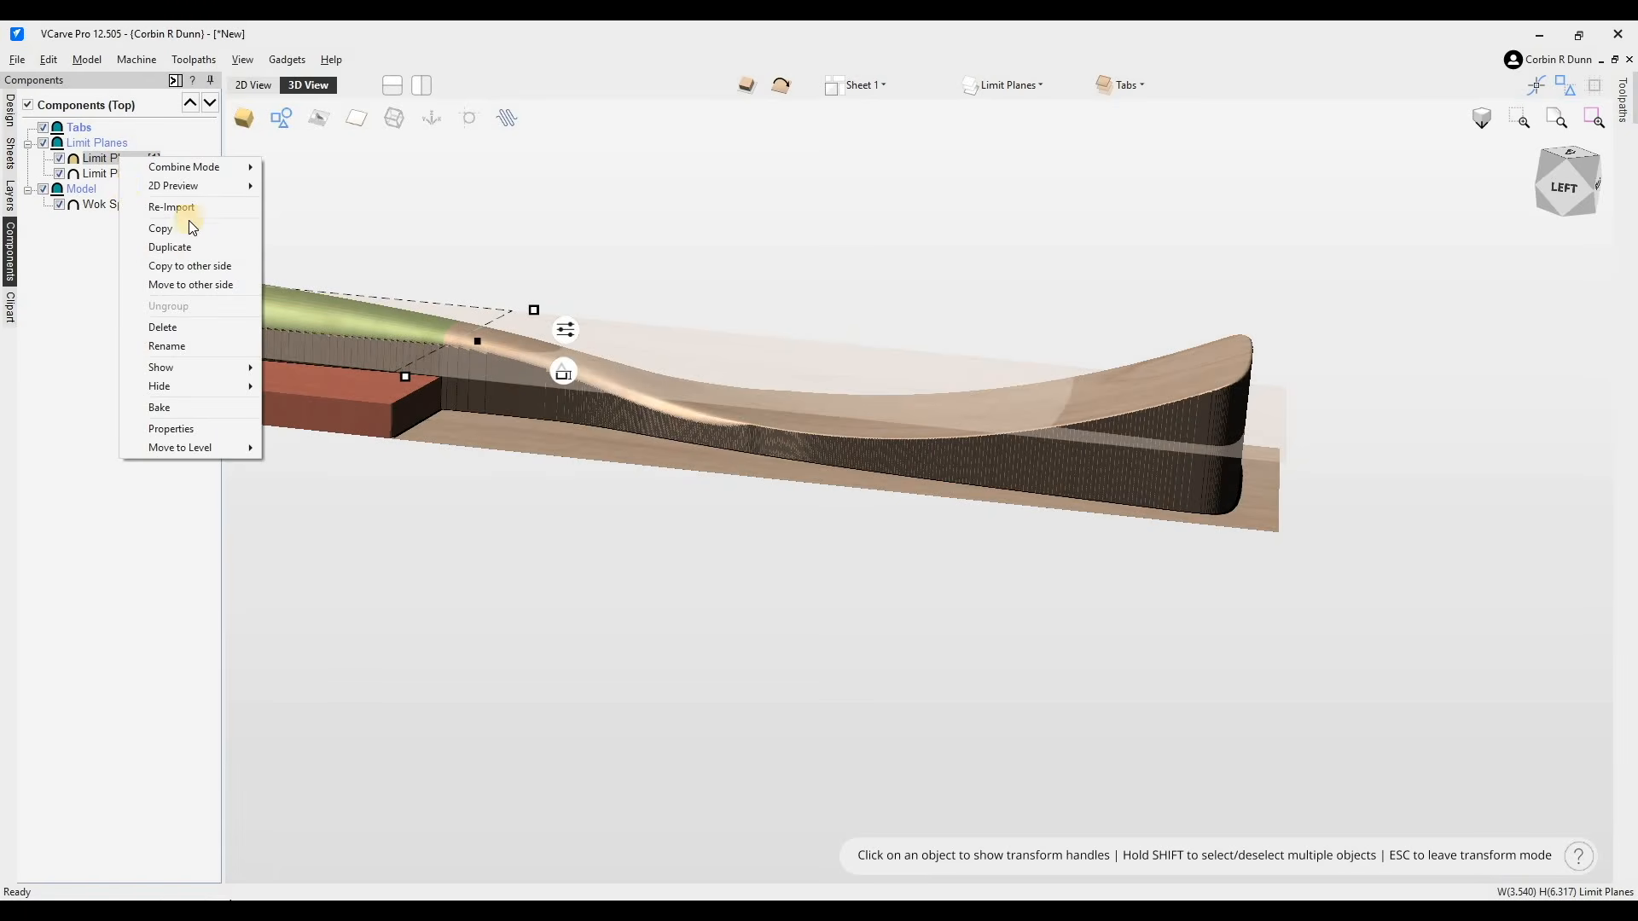
left_click(171, 247)
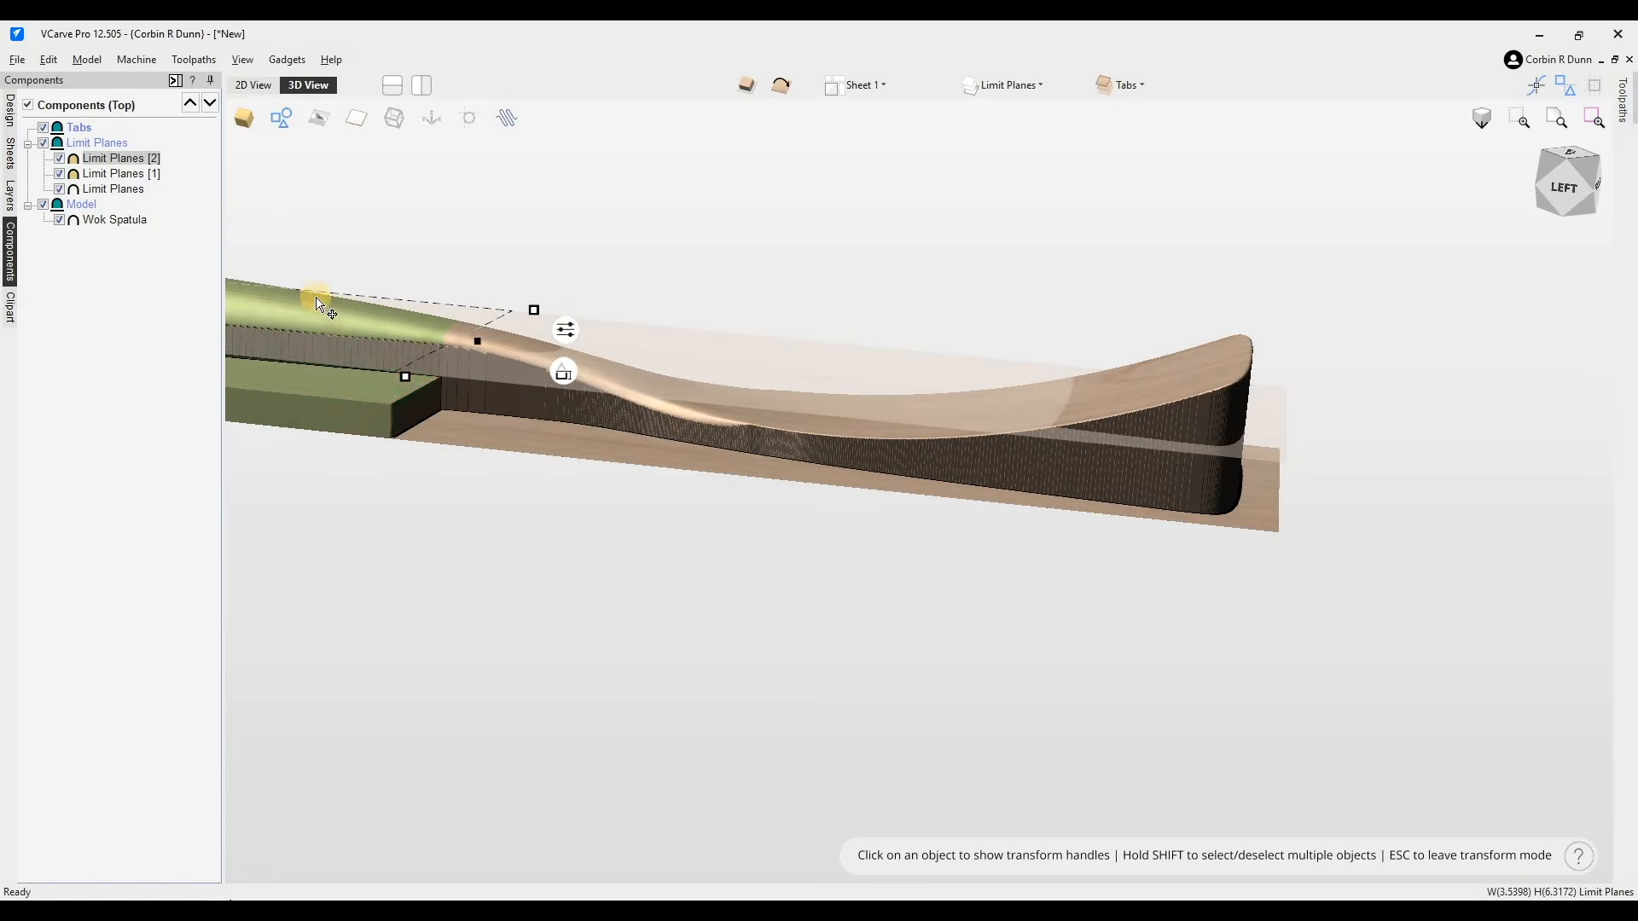
- Enlarge the duplicate limit plane from its corner to about 4.18 by 7.46 inches
left_click_drag(1079, 512, 945, 474)
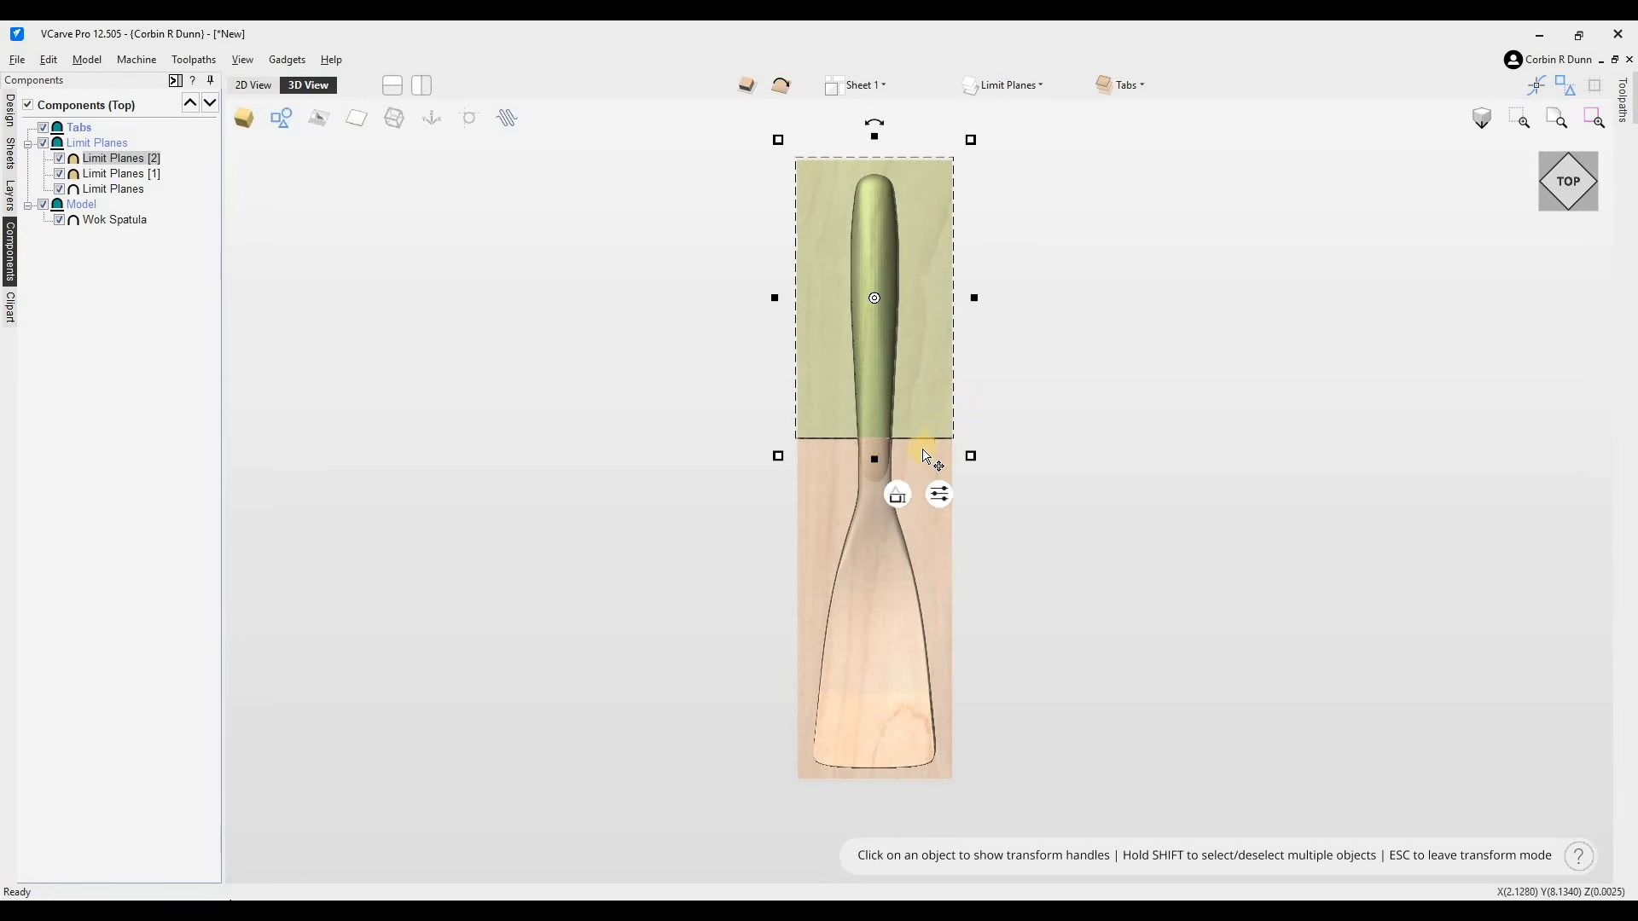
left_click_drag(971, 457, 988, 373)
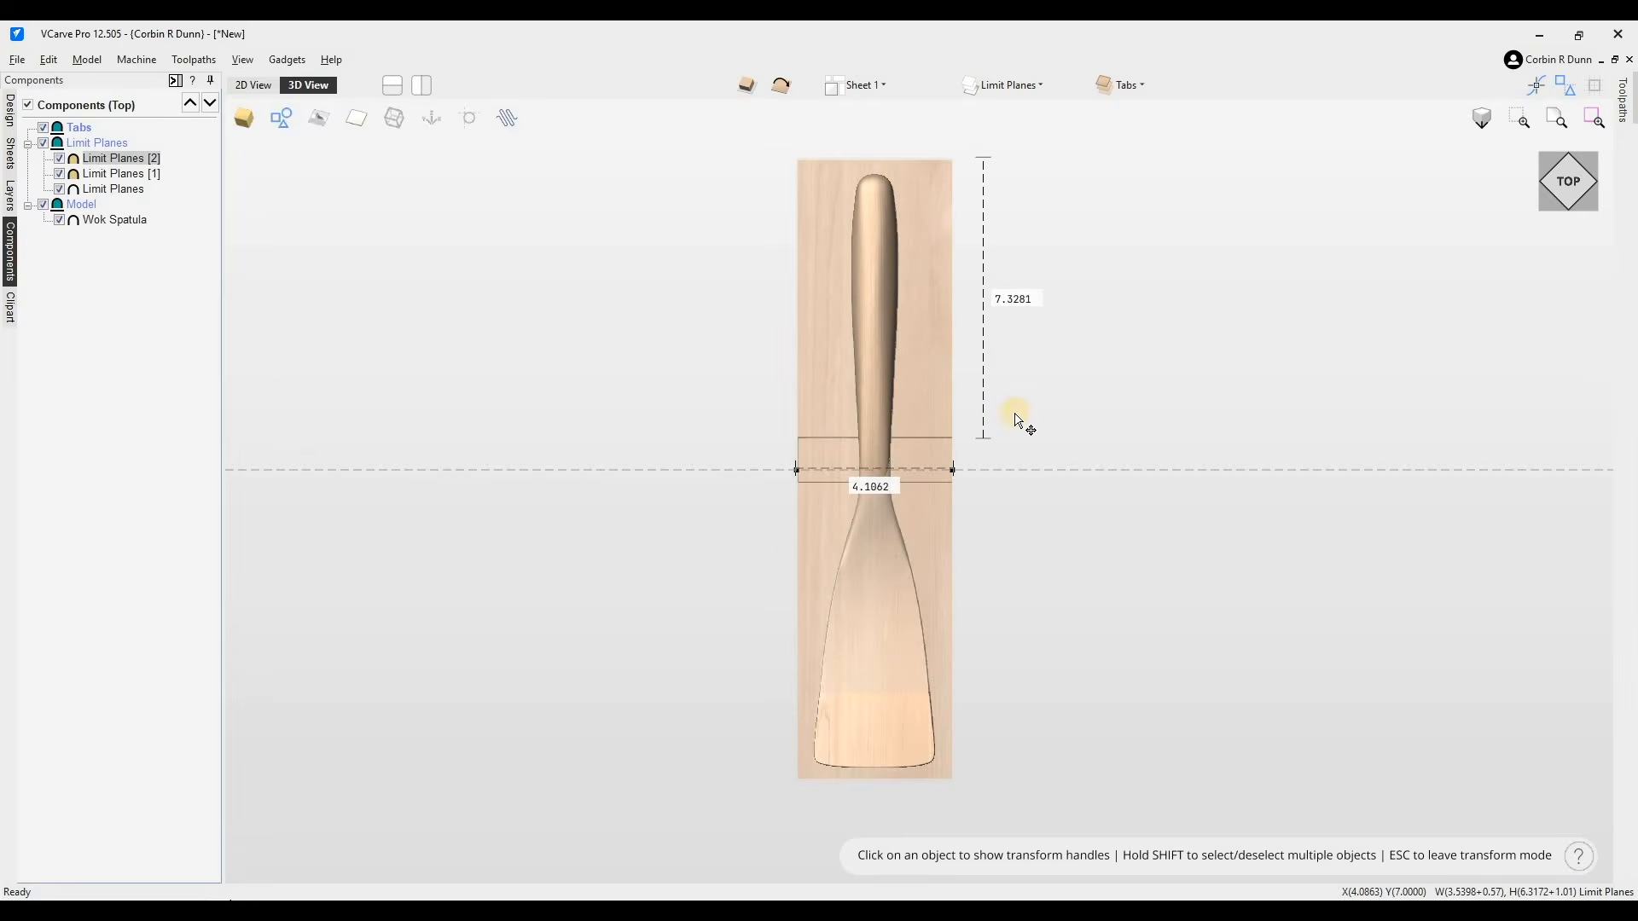
left_click(884, 435)
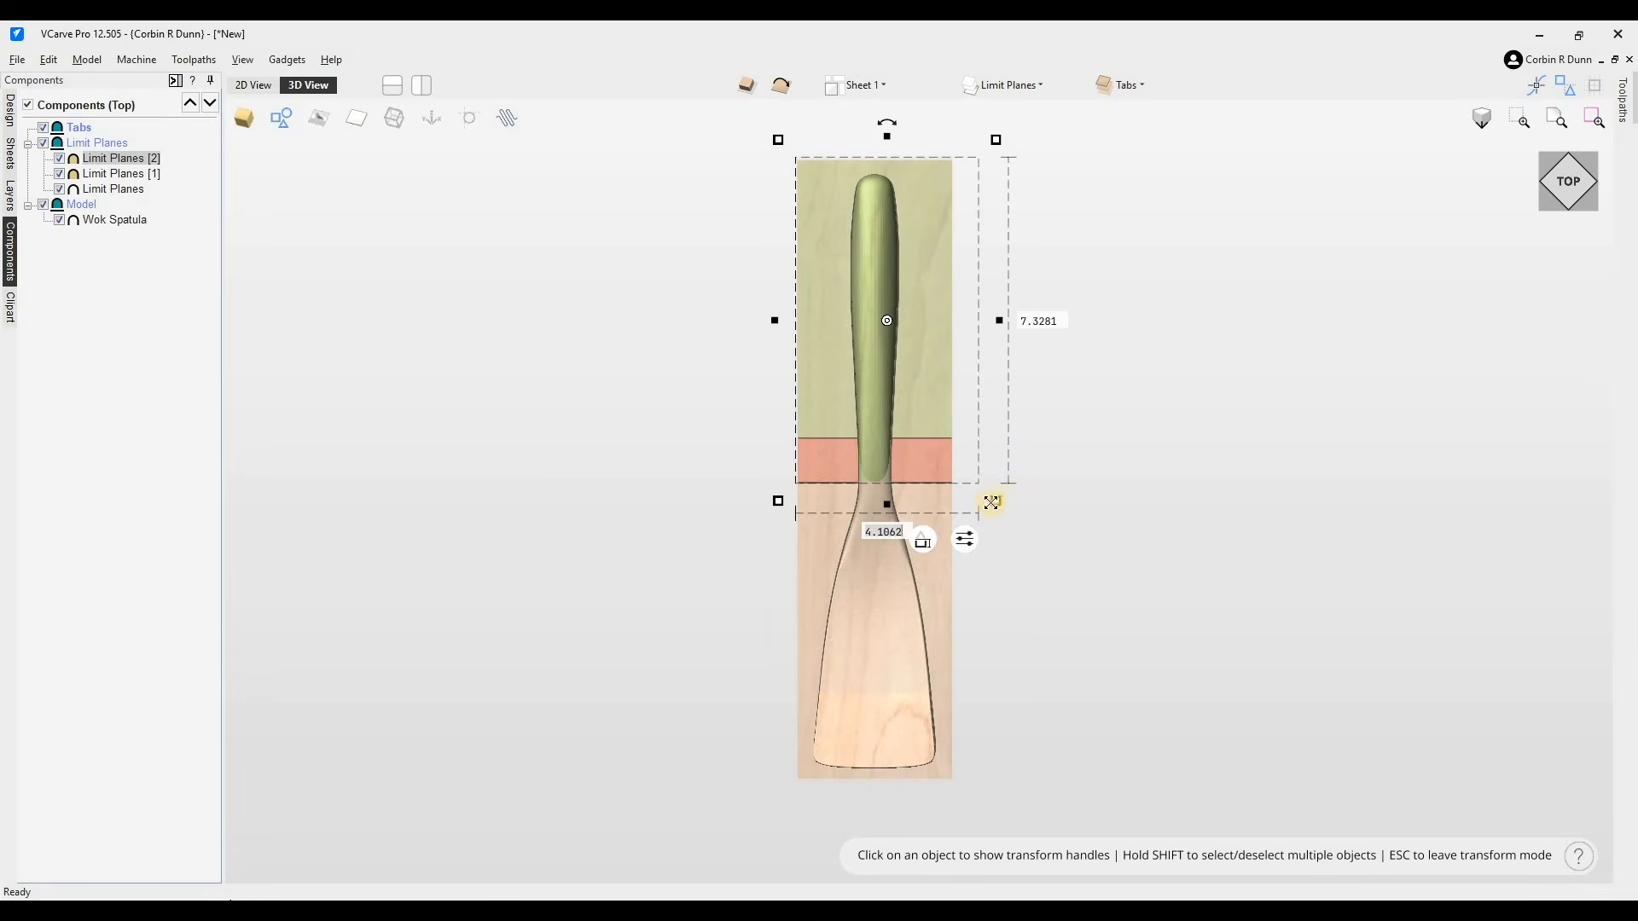
left_click_drag(997, 519, 981, 780)
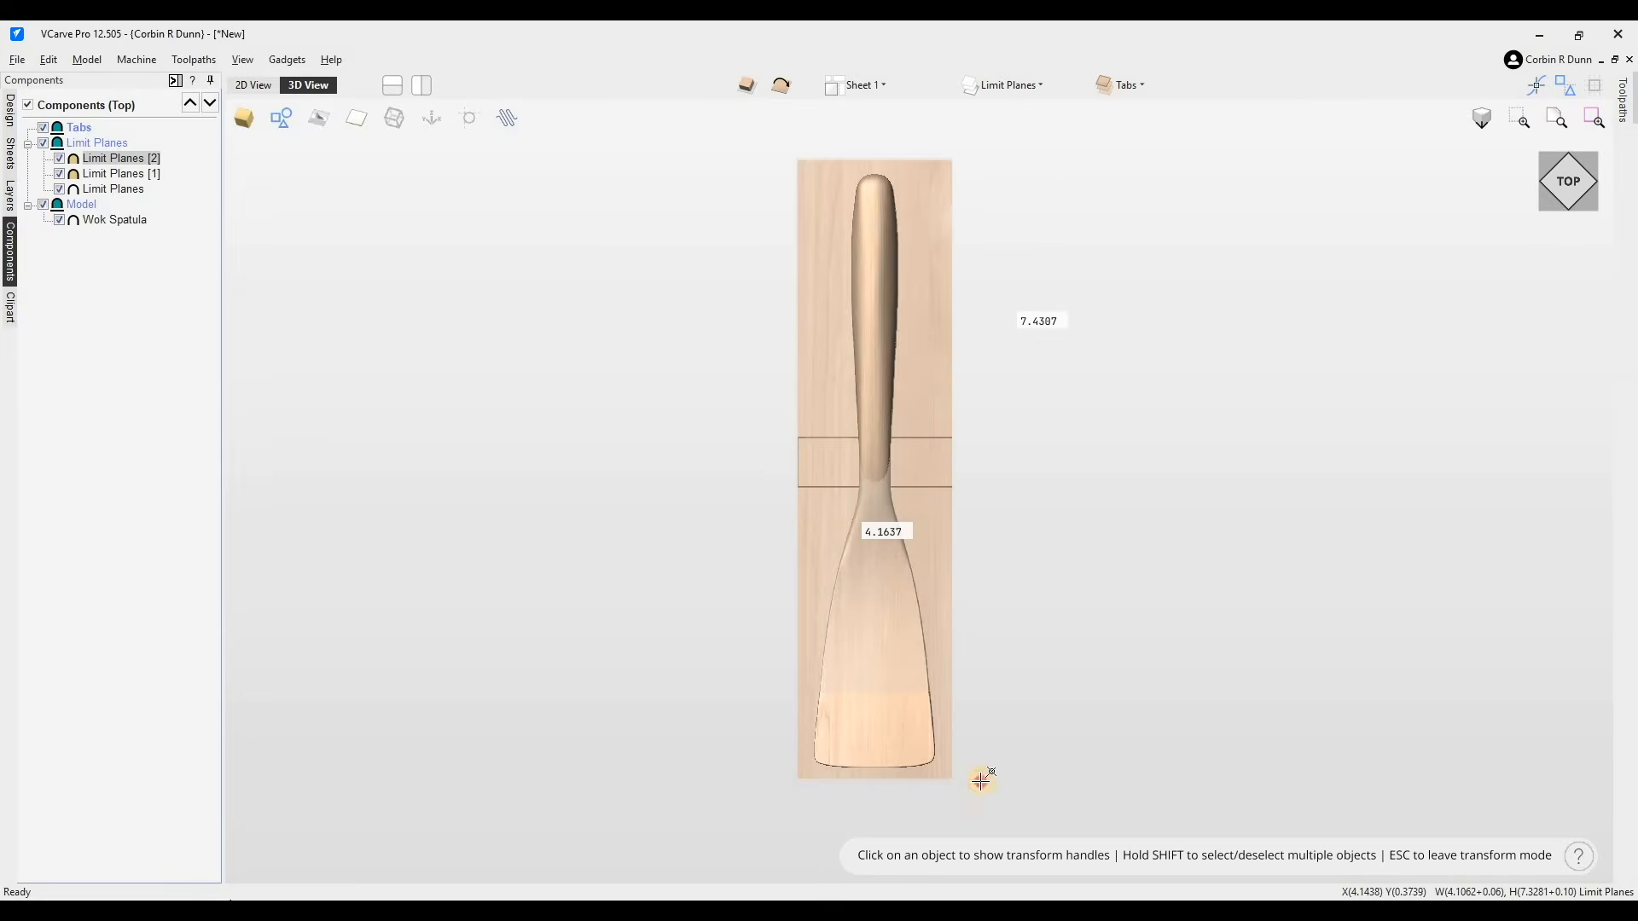
left_click(957, 428)
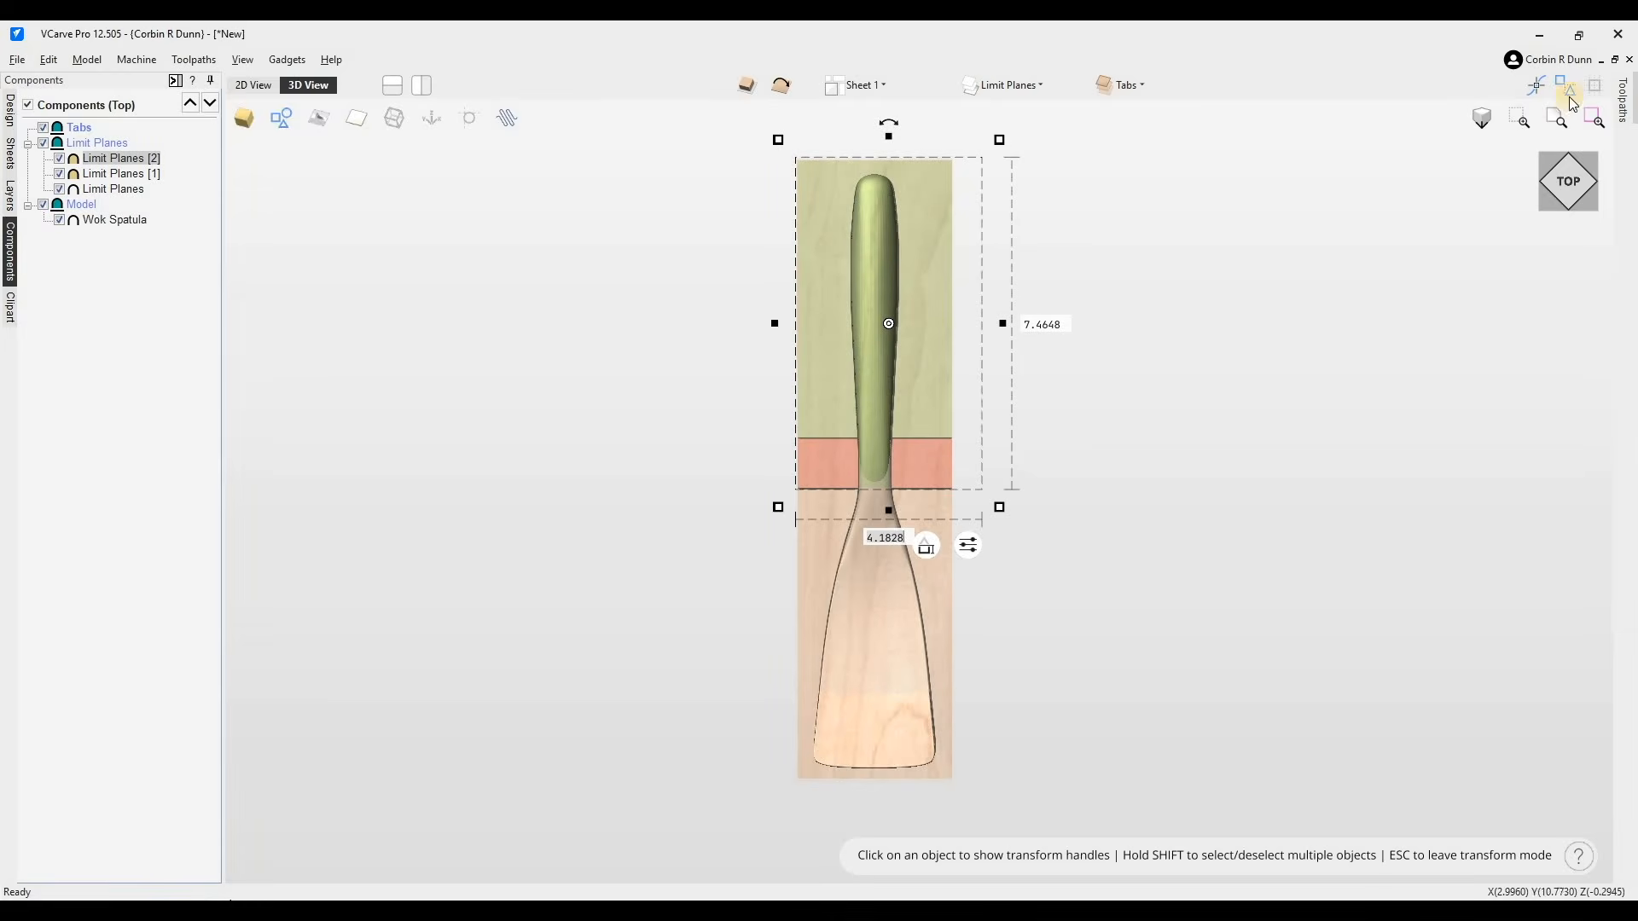
- Move the duplicate limit plane toward the blade end of the spatula
left_click(1573, 152)
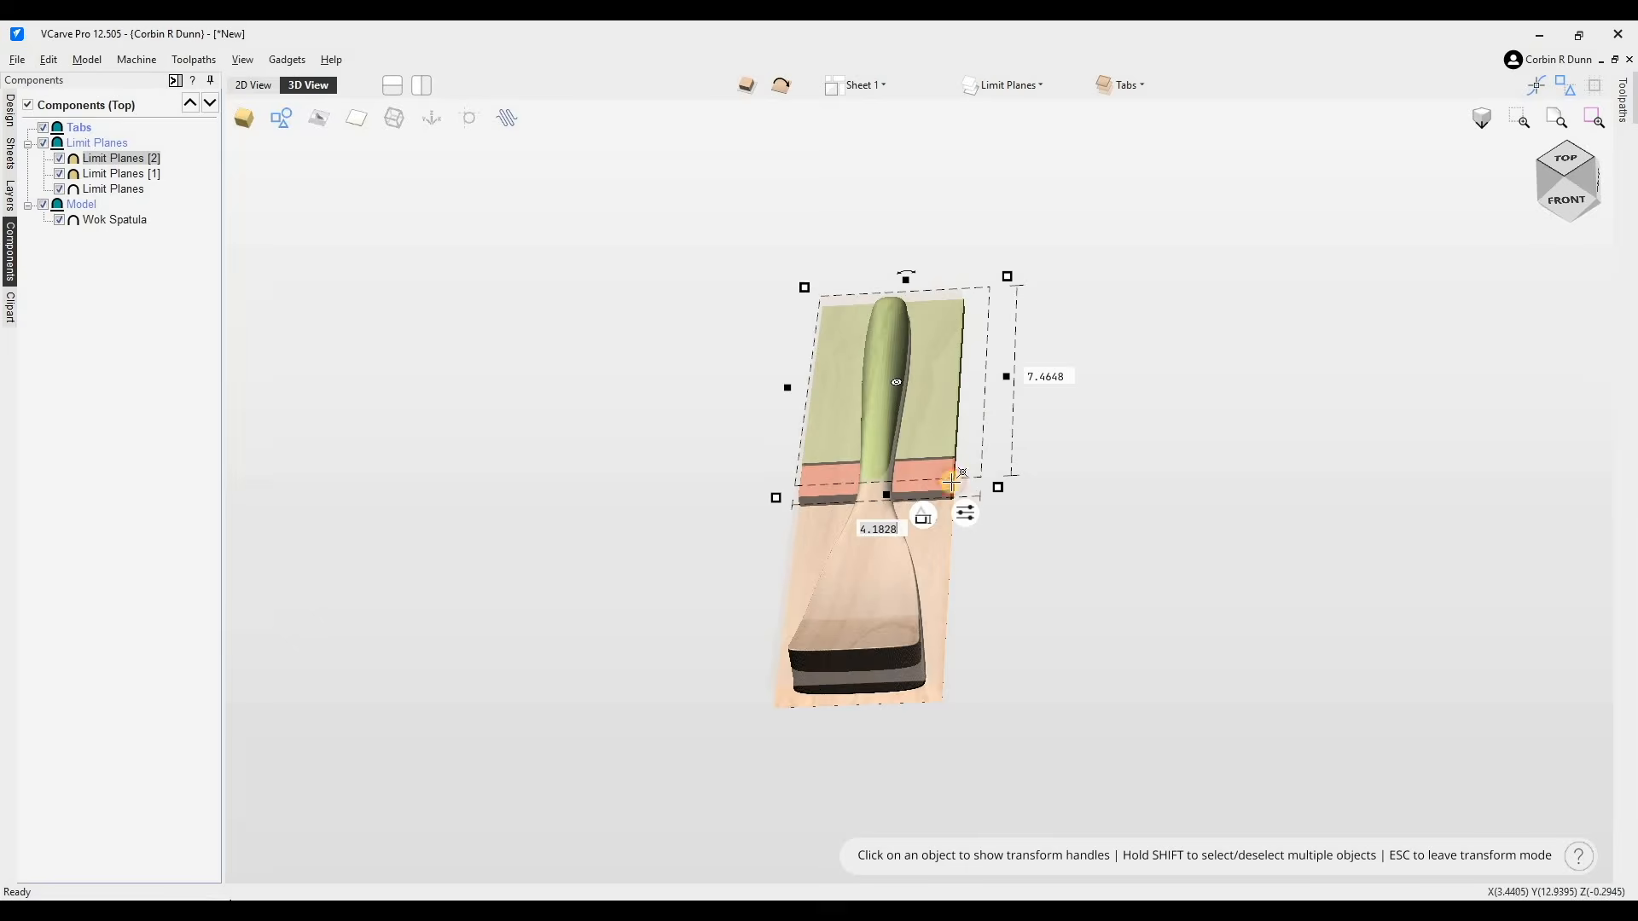
left_click(938, 511)
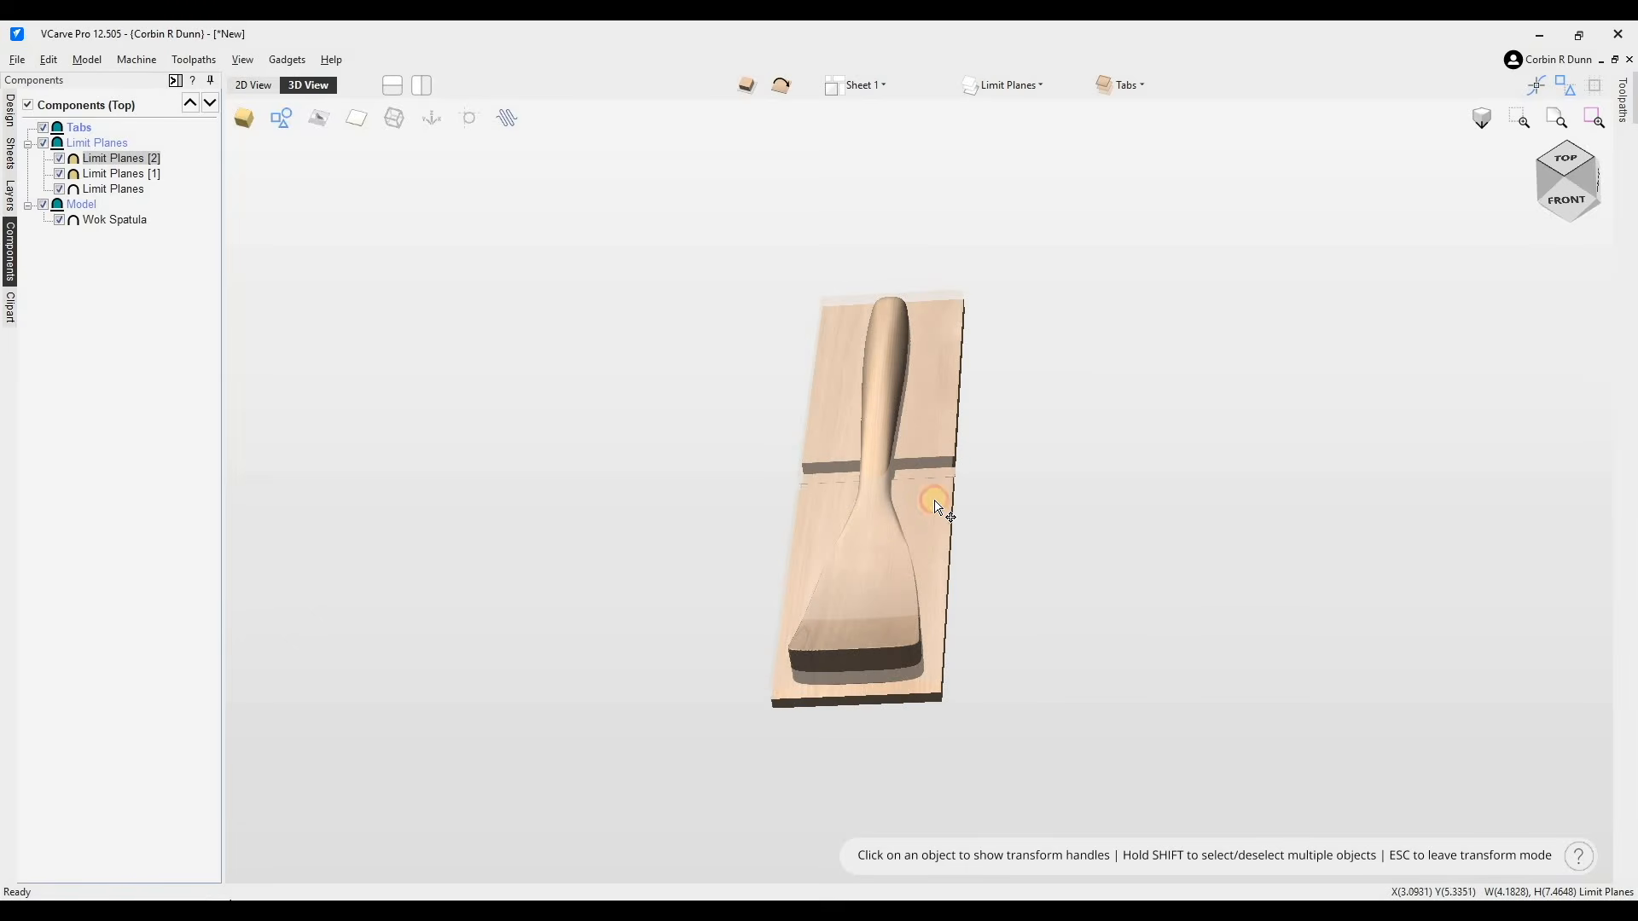
left_click_drag(934, 502, 907, 646)
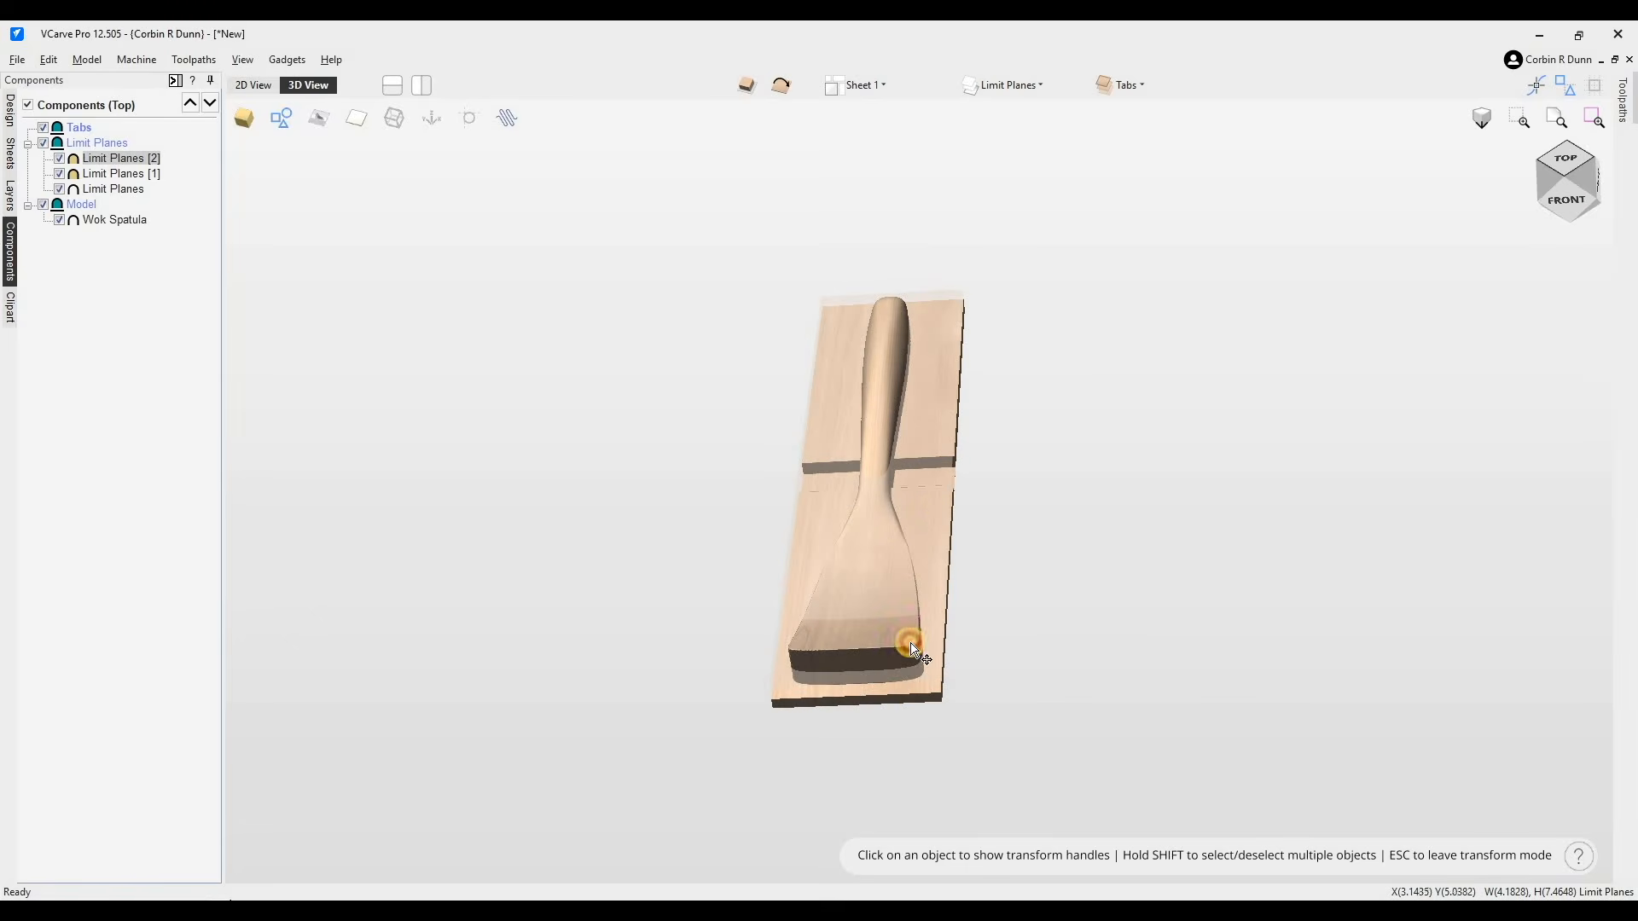
- Raise the duplicate limit plane to about 0.22 inches in Z
left_click(1573, 207)
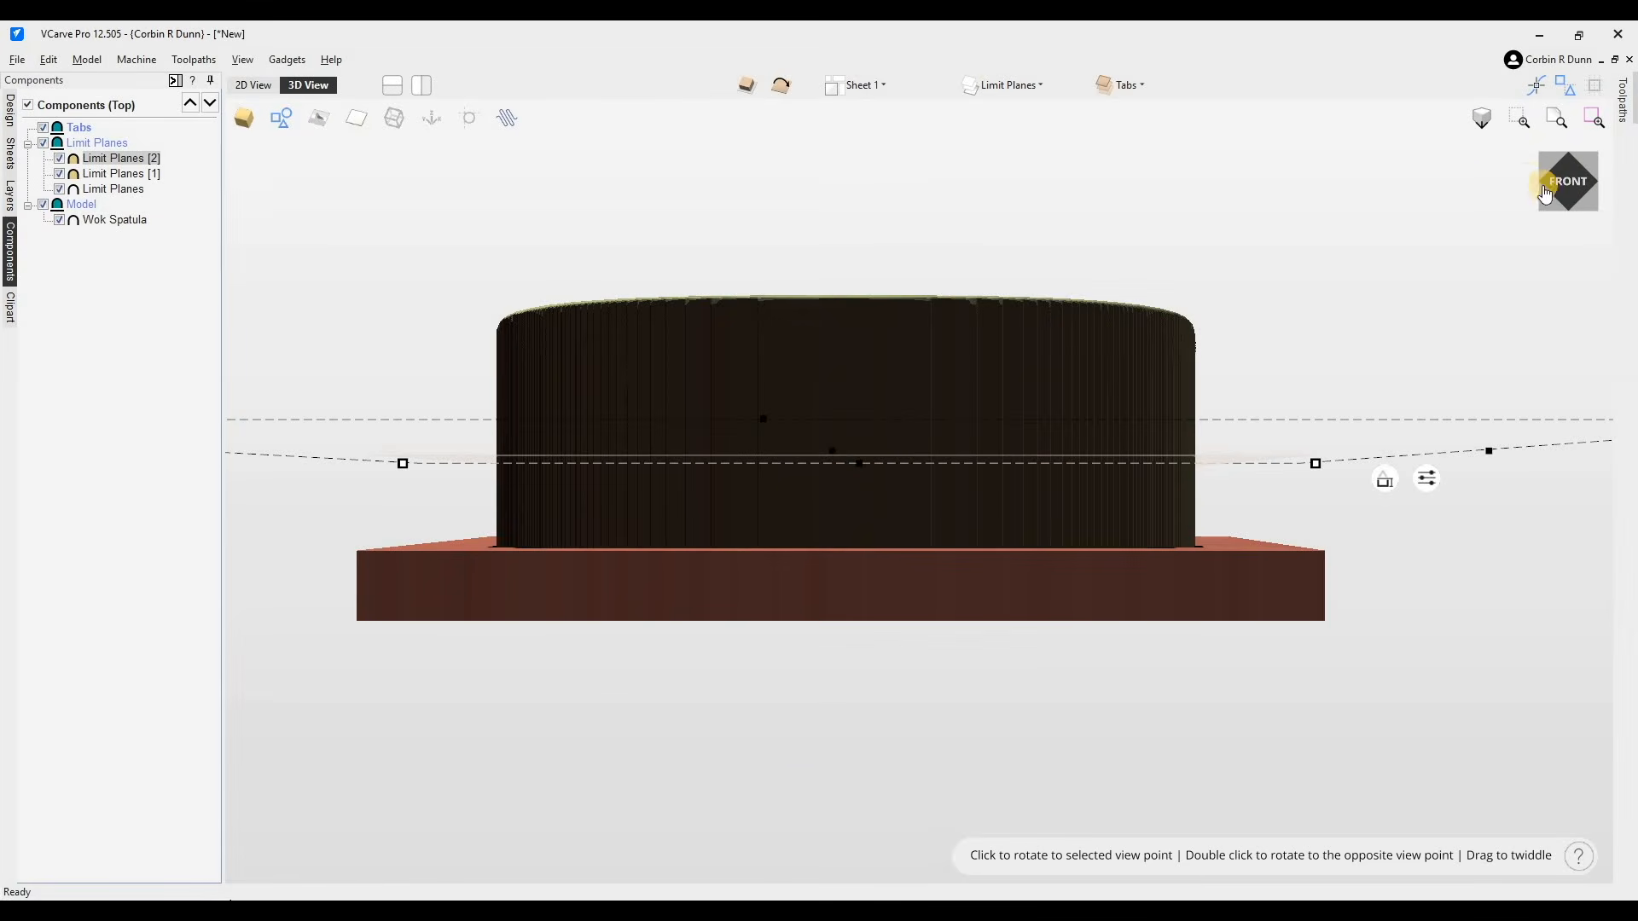
left_click(1548, 180)
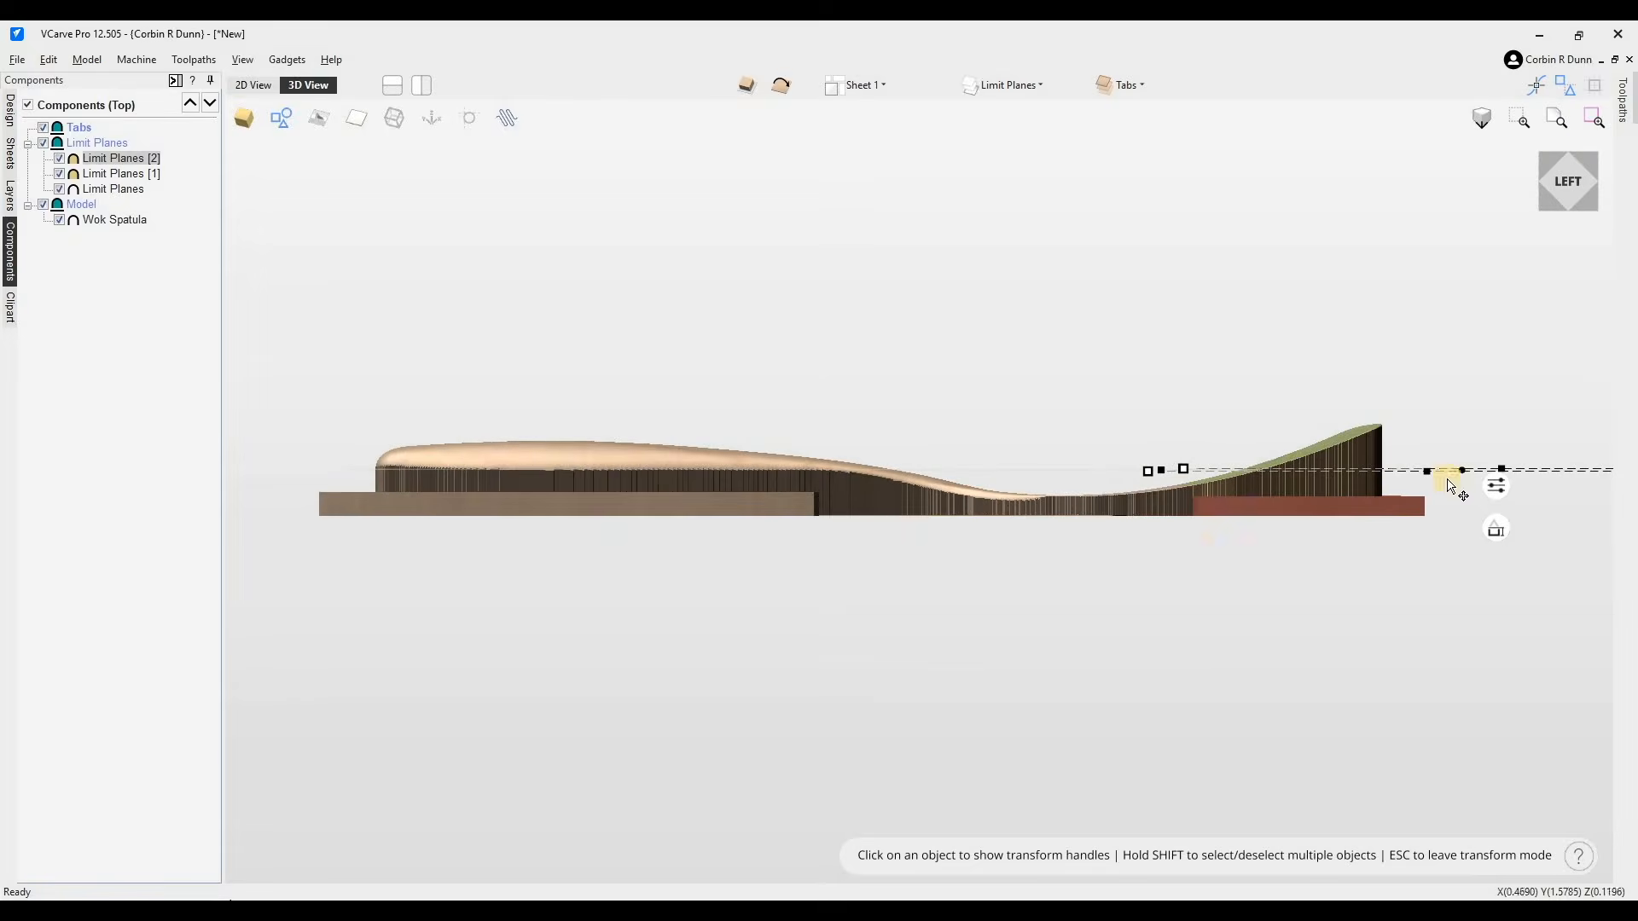
scroll(1448, 485, "up", 1)
left_click(1491, 529)
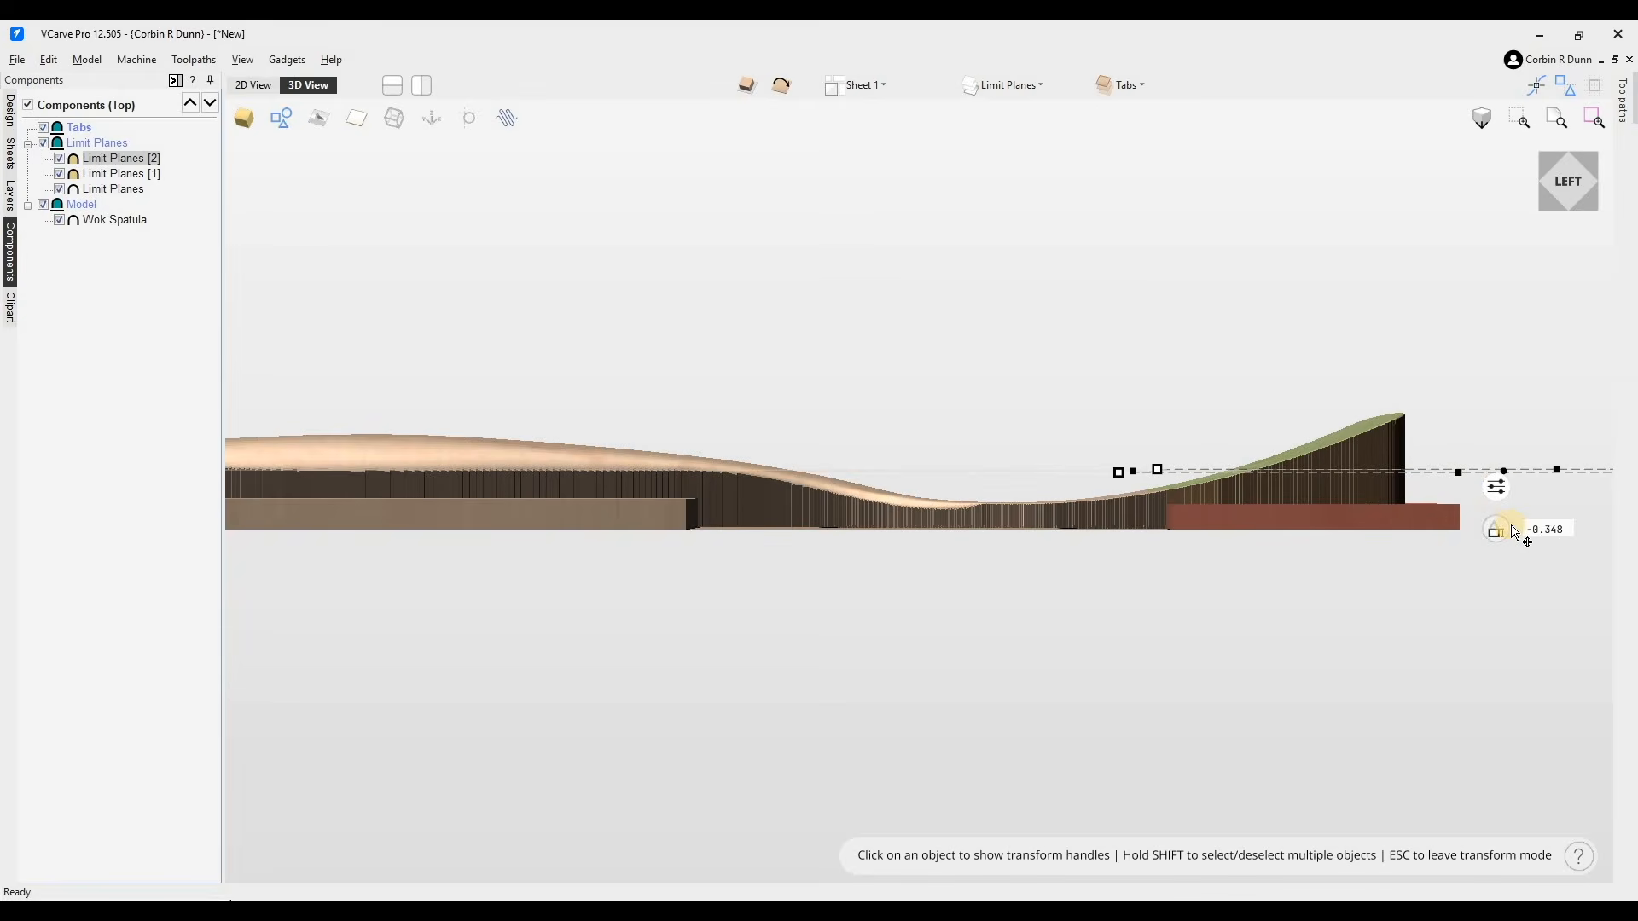
left_click_drag(1501, 500, 1507, 479)
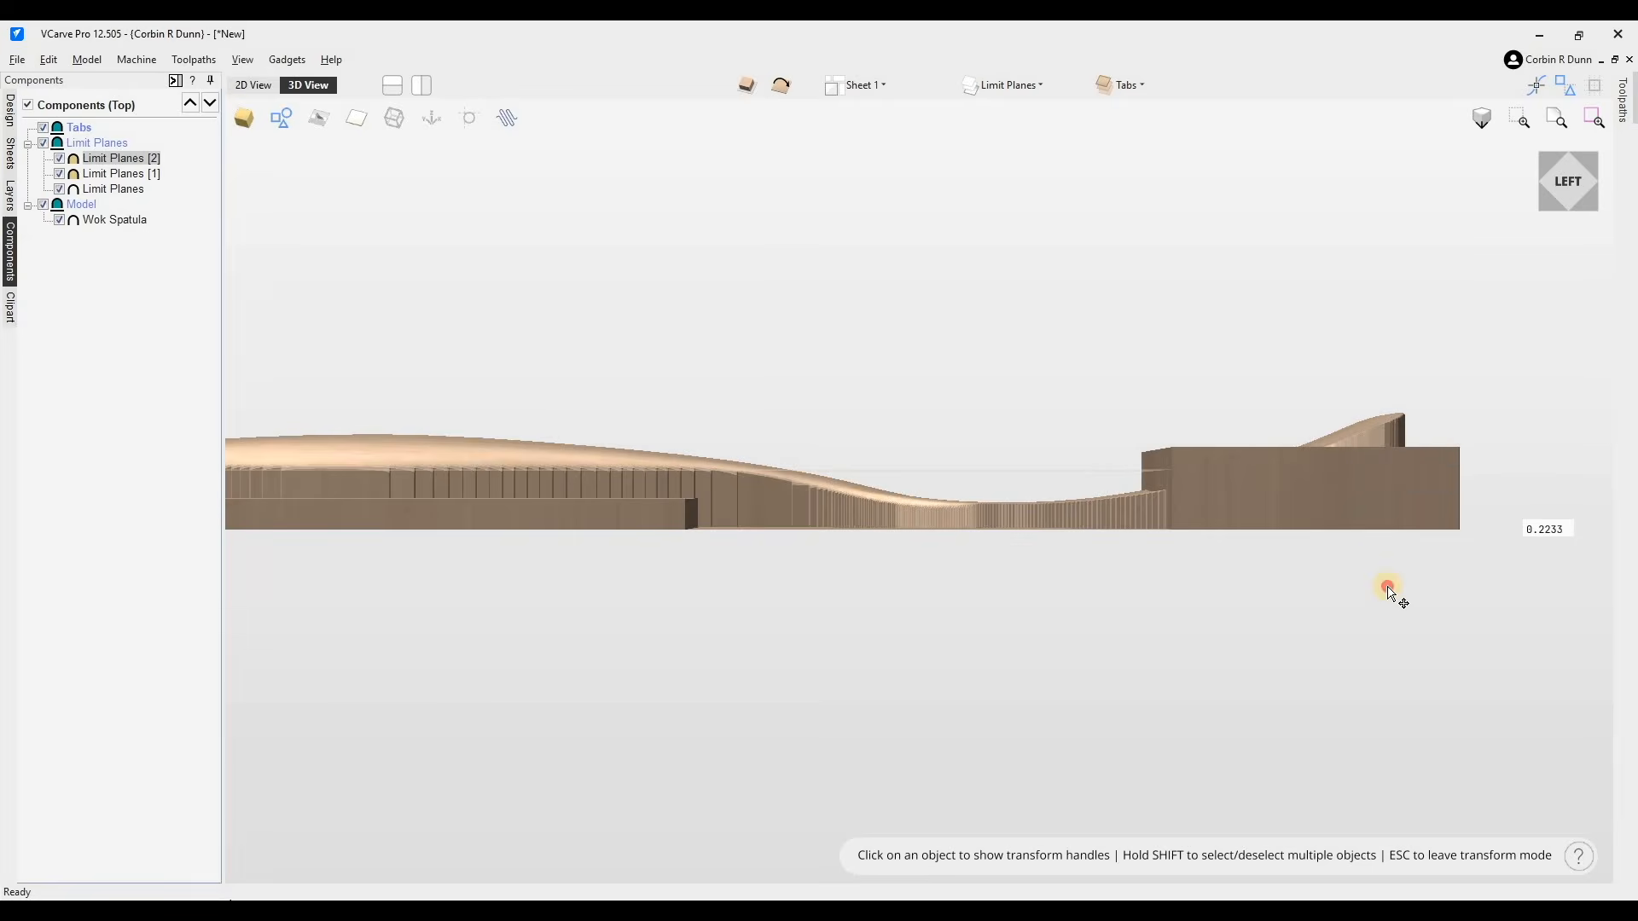
- Enable Tilt on the duplicate limit plane and set its two tilt anchor points along the spatula's length
left_click(1427, 492)
left_click(1446, 487)
left_click(1490, 484)
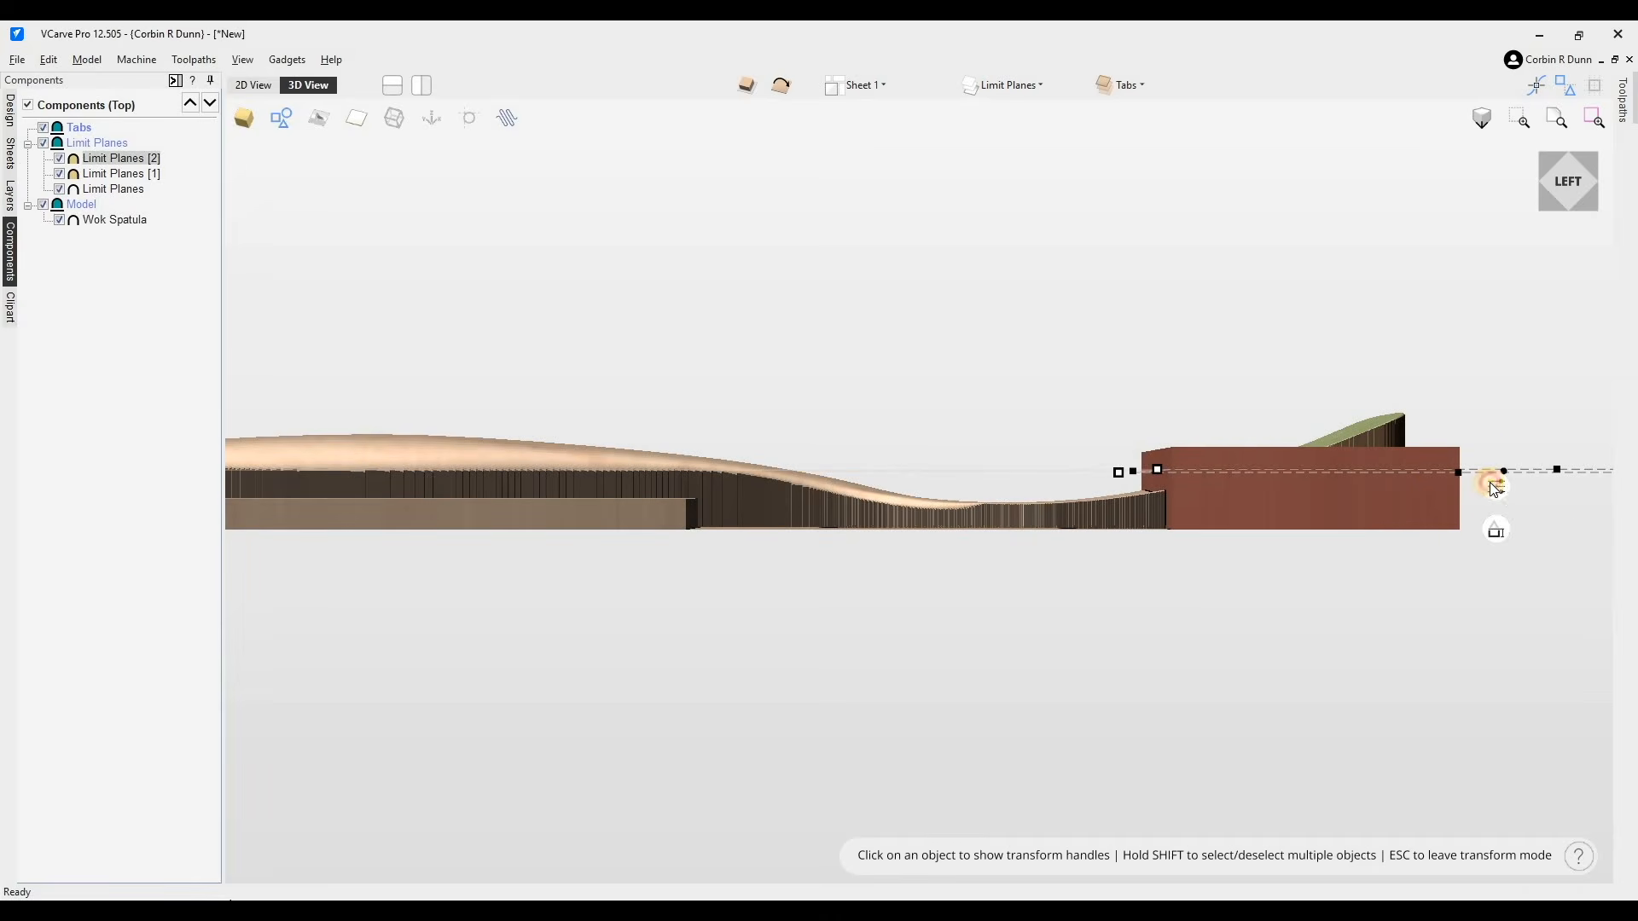
left_click(1486, 571)
left_click(1549, 570)
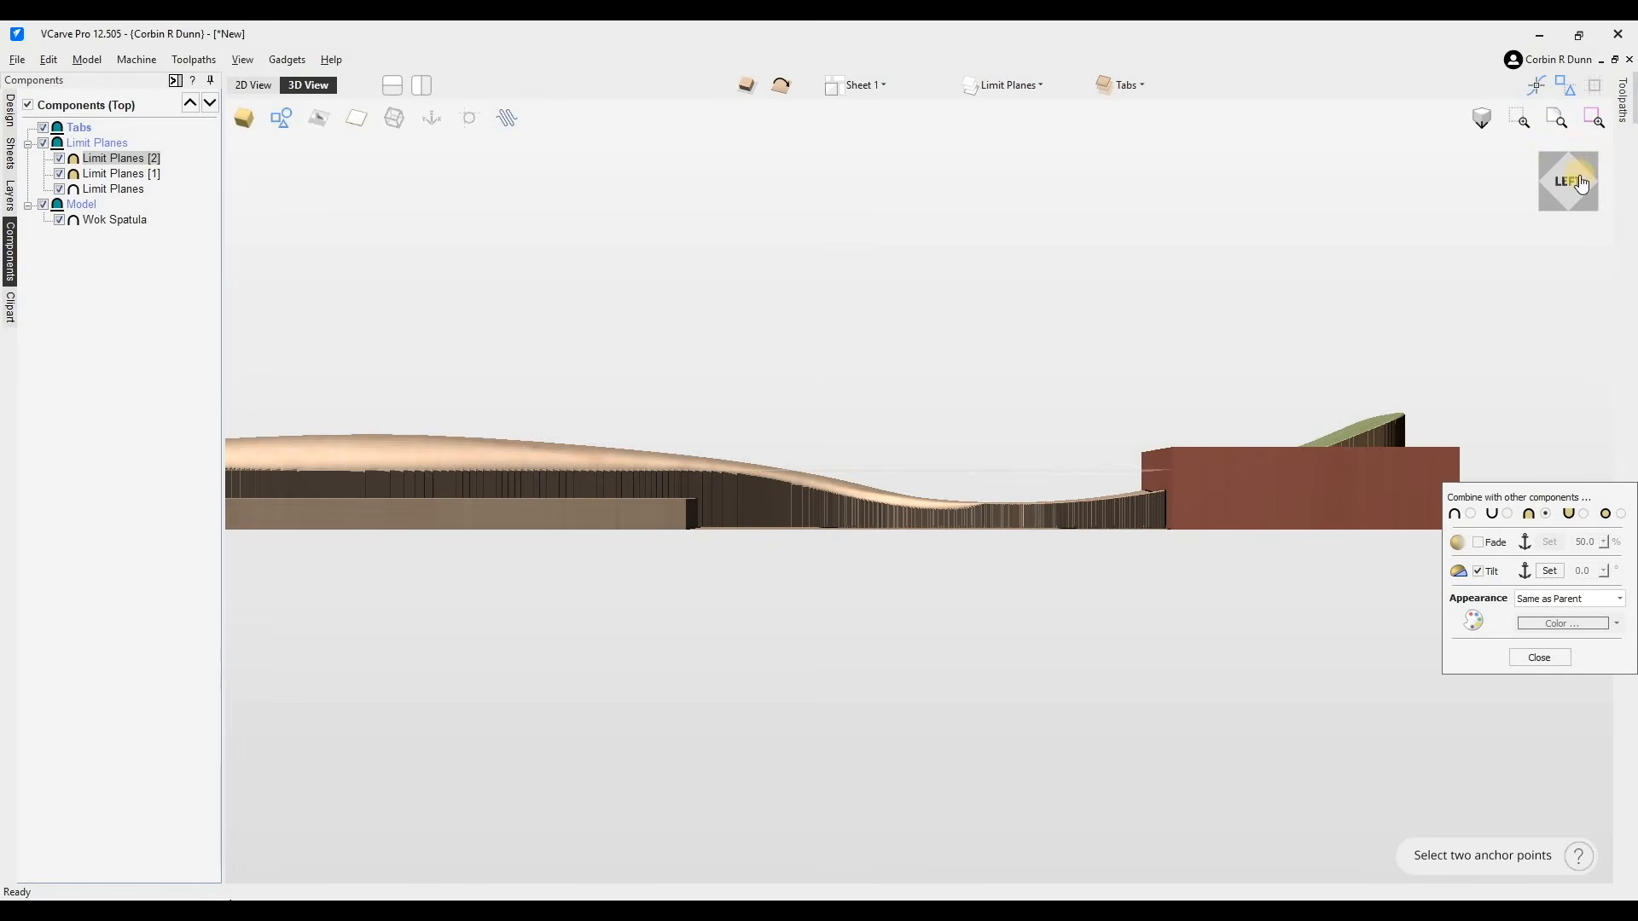
left_click(1566, 230)
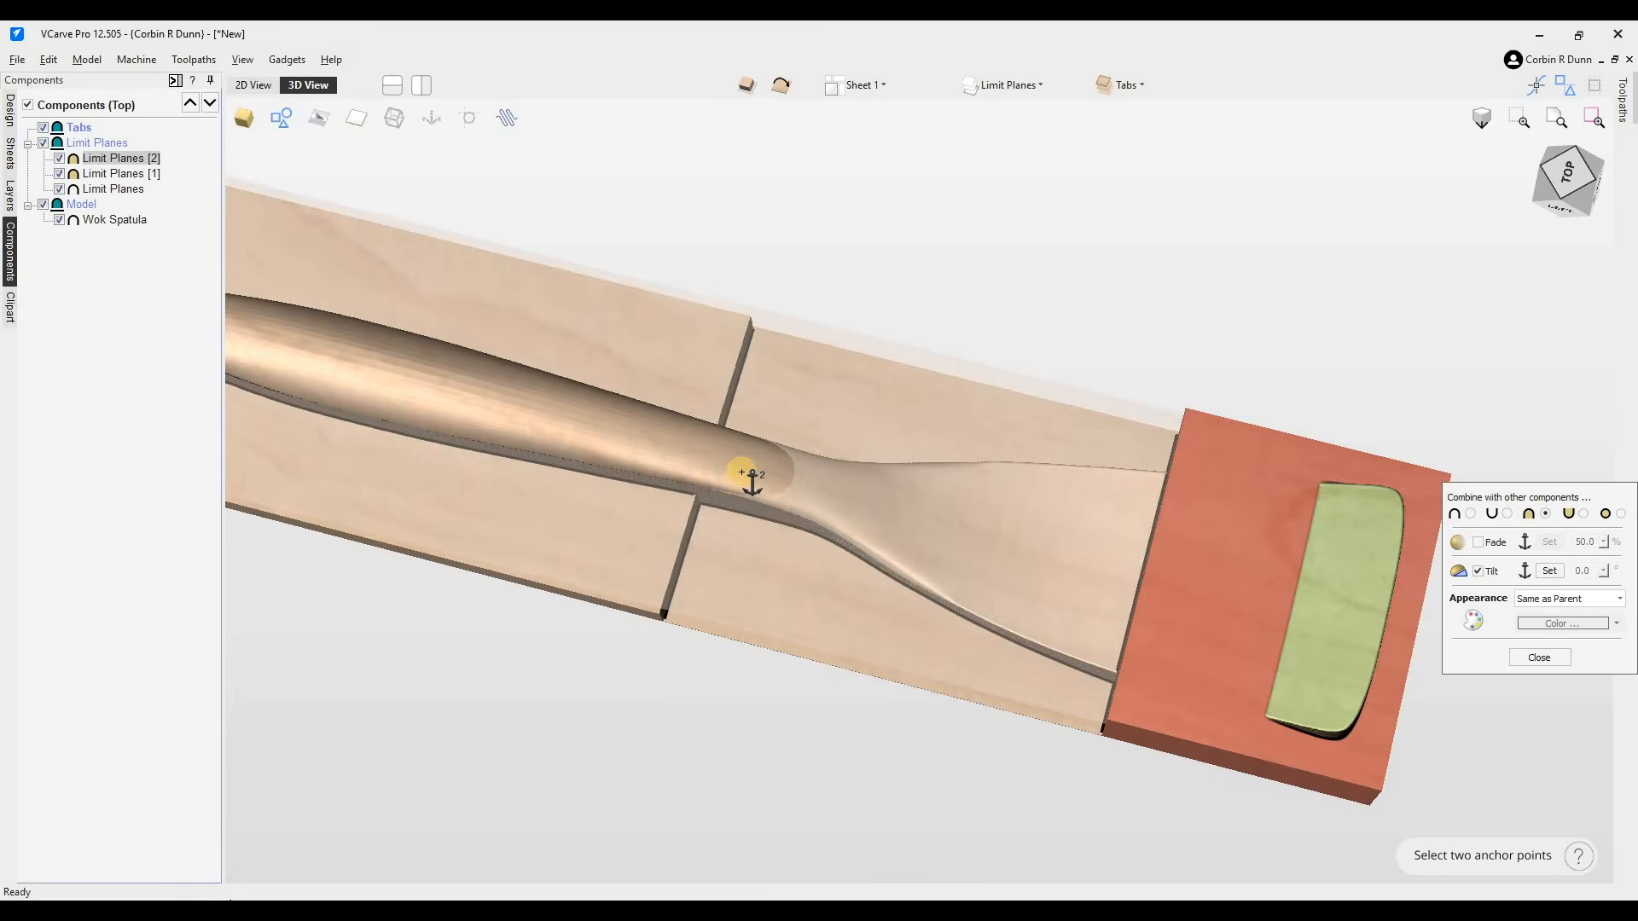
scroll(1394, 587, "down", 3)
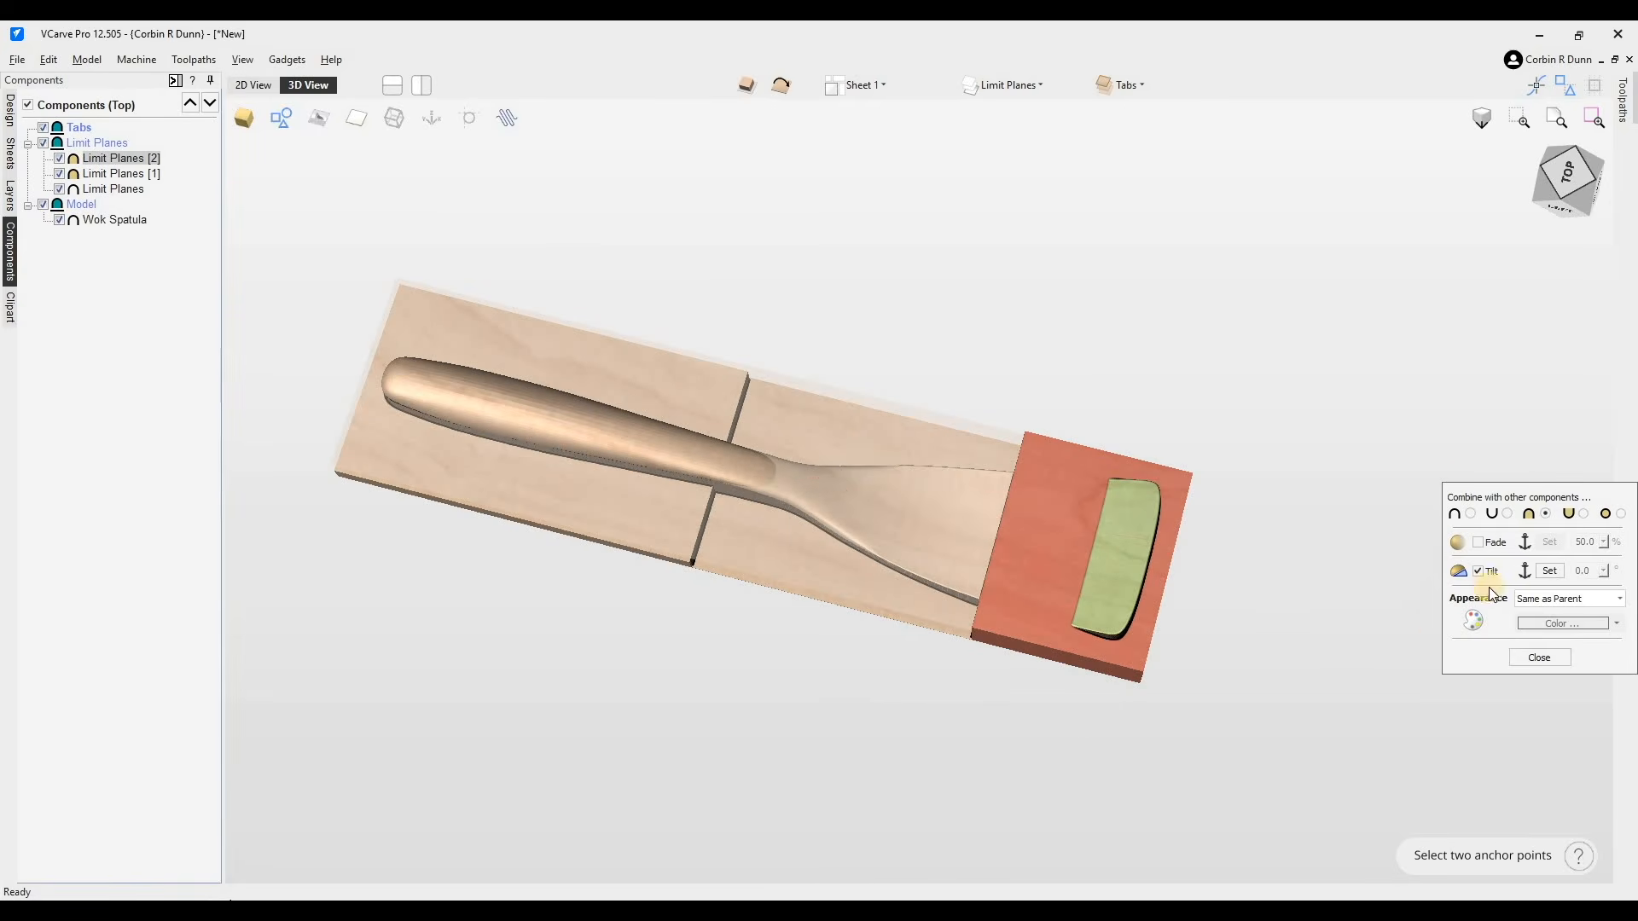
left_click(1258, 573)
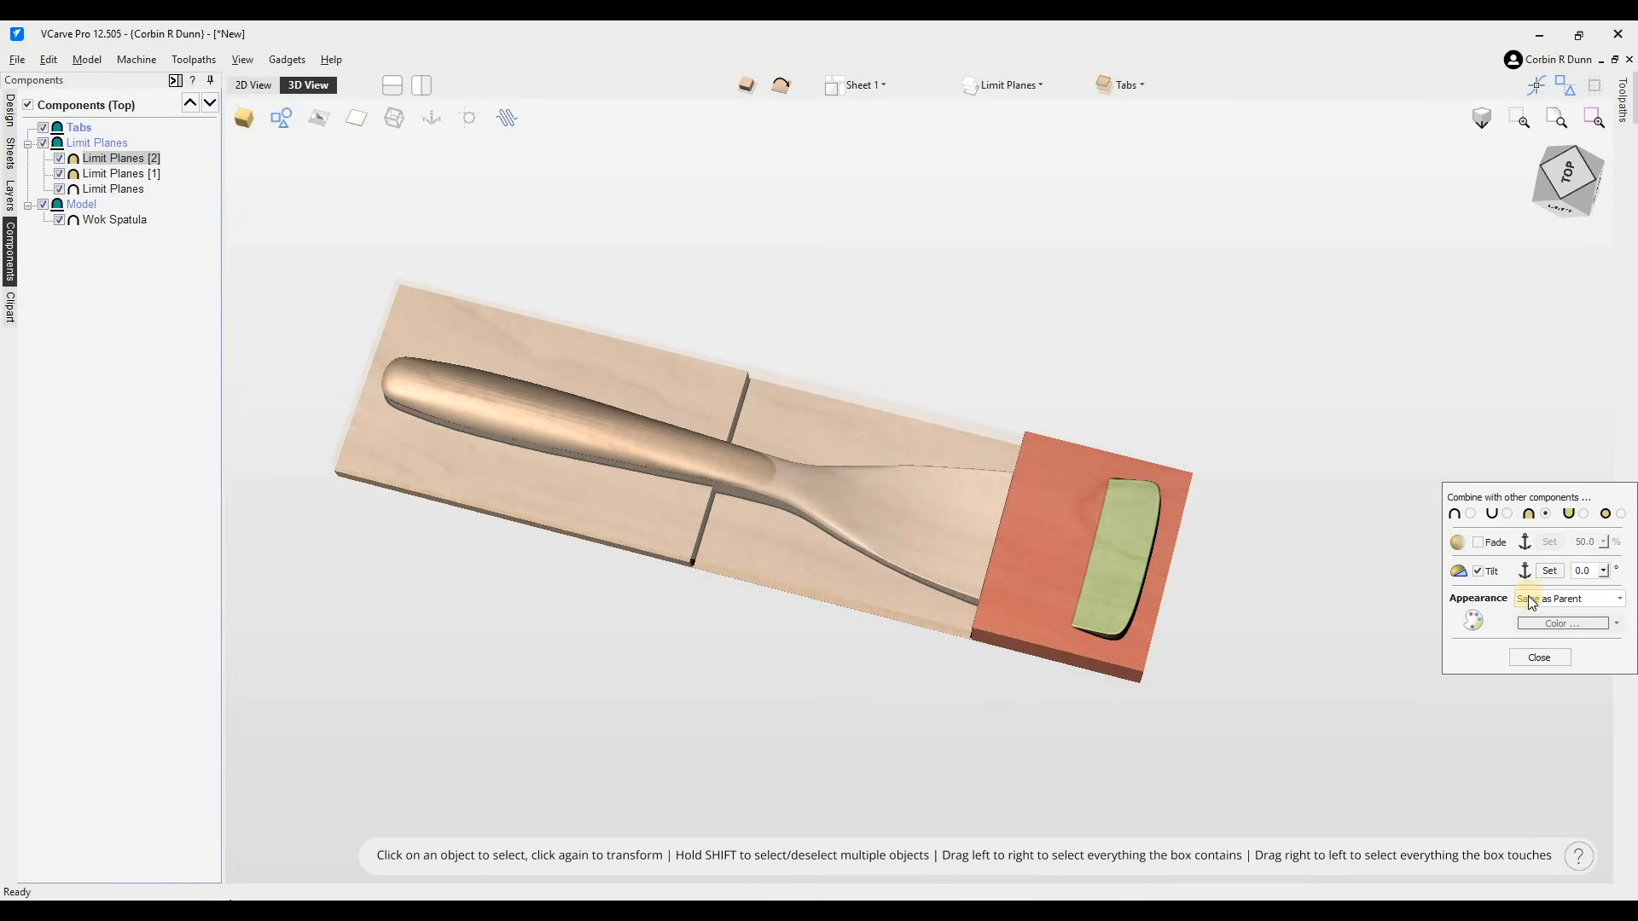
- Set the limit plane's tilt angle to about 19.8 degrees
left_click(1603, 571)
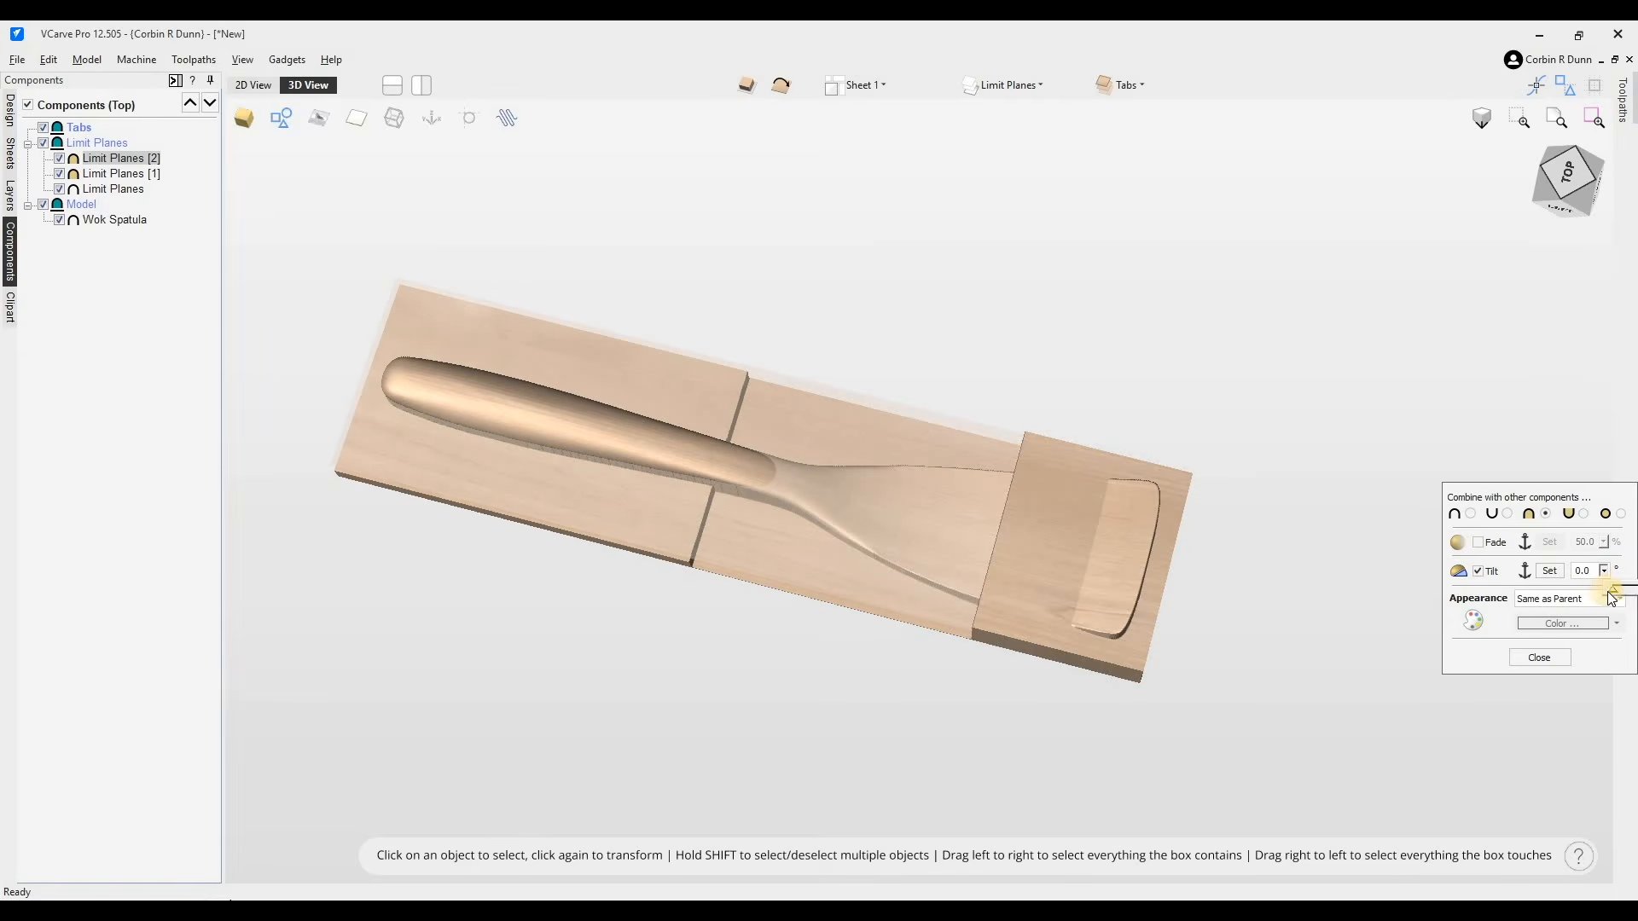
left_click(1632, 589)
left_click(1581, 490)
left_click_drag(1525, 560, 1417, 544)
left_click(1498, 554)
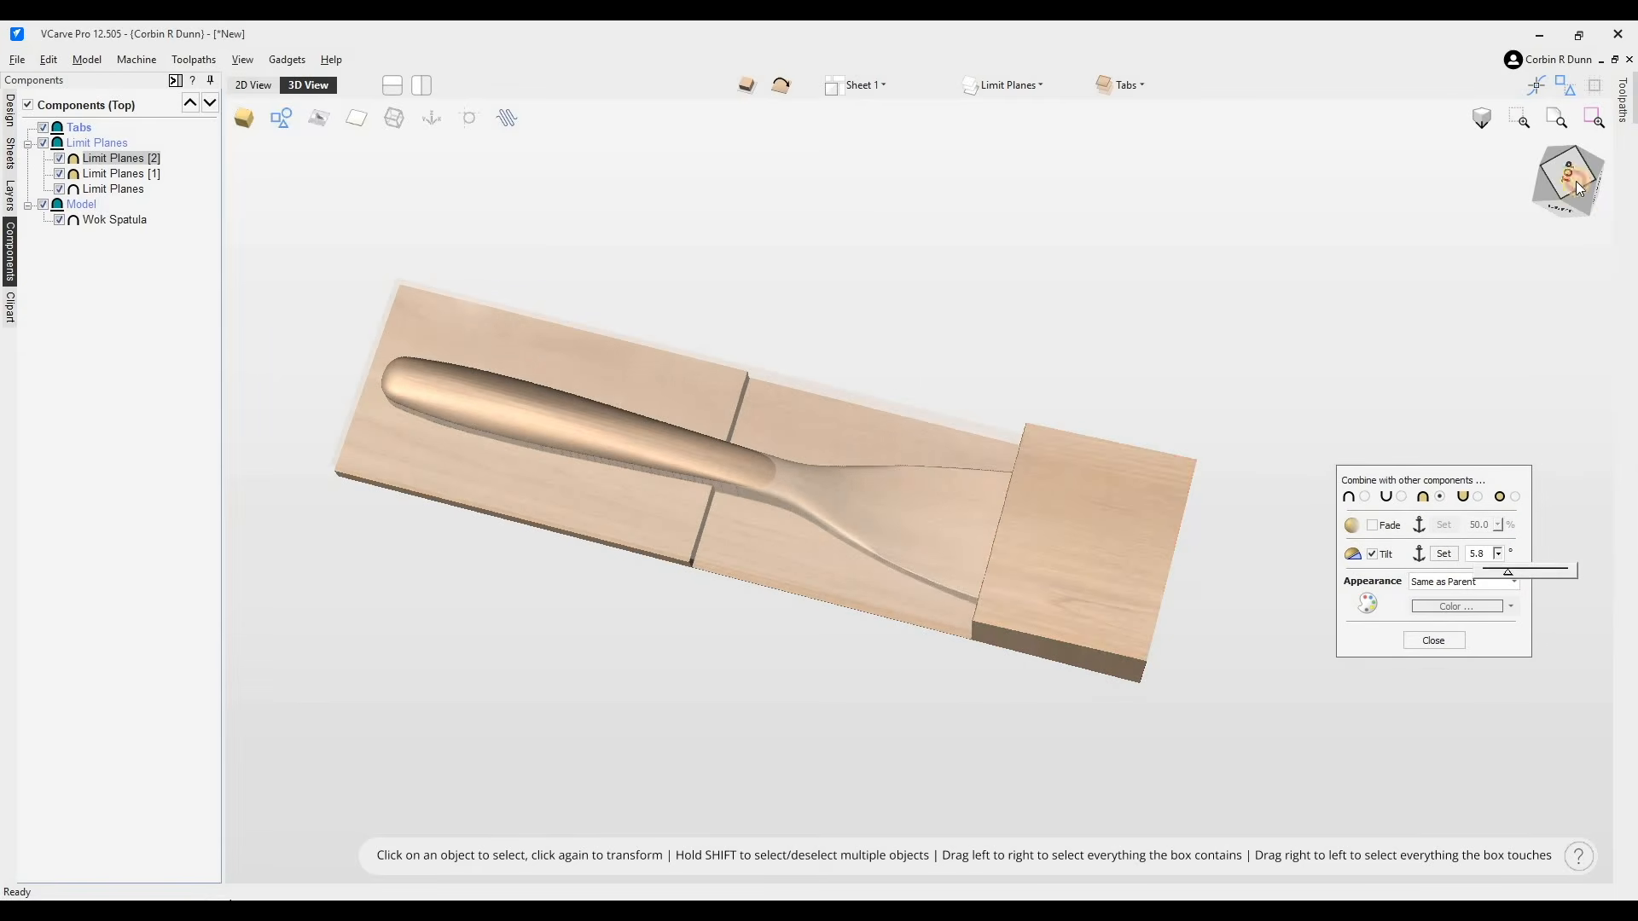
left_click(1577, 185)
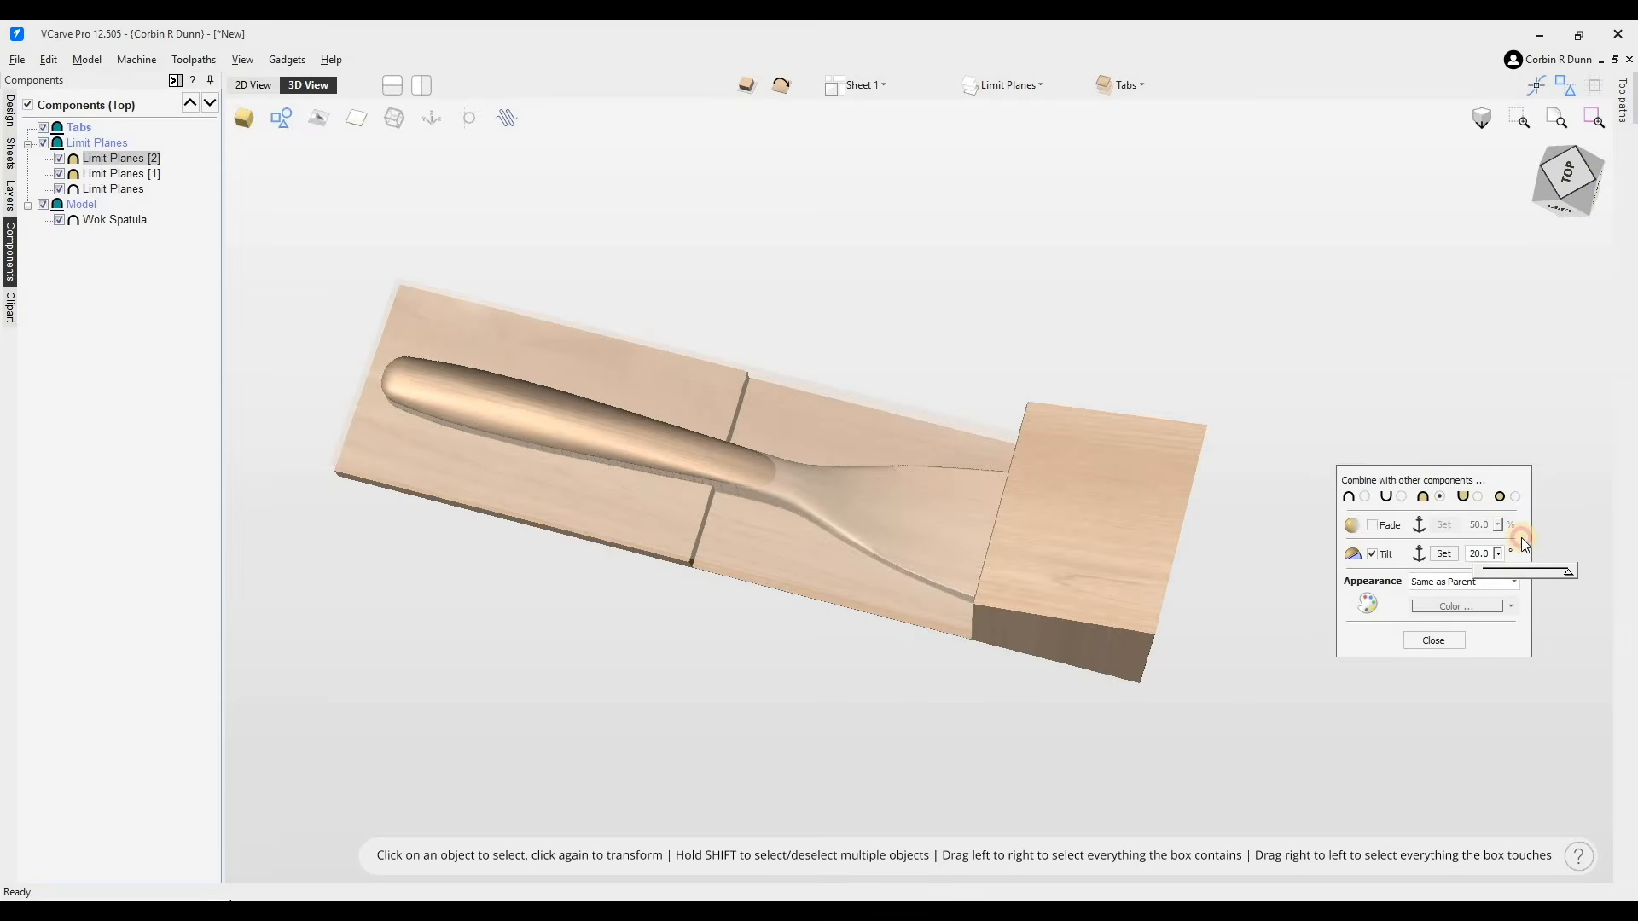
left_click(1578, 179)
mouse_move(1578, 177)
left_mouse_down()
mouse_move(1586, 152)
mouse_move(1583, 169)
left_mouse_up()
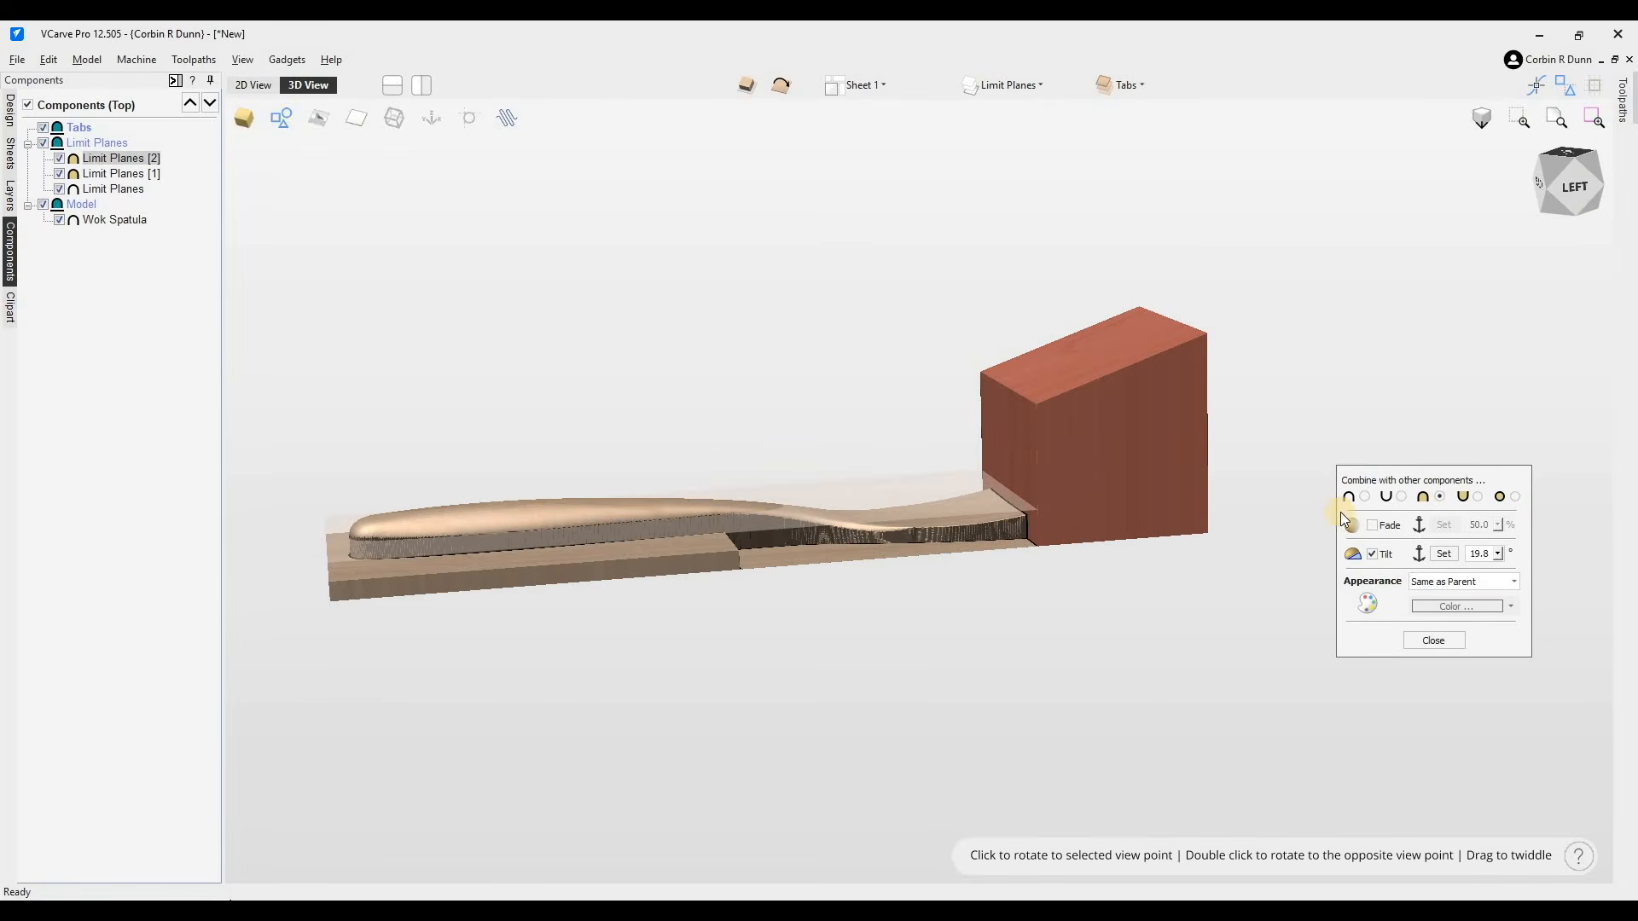
- Lower the tilted limit plane to about -2.04 inches in Z and close its properties
left_click(1145, 373)
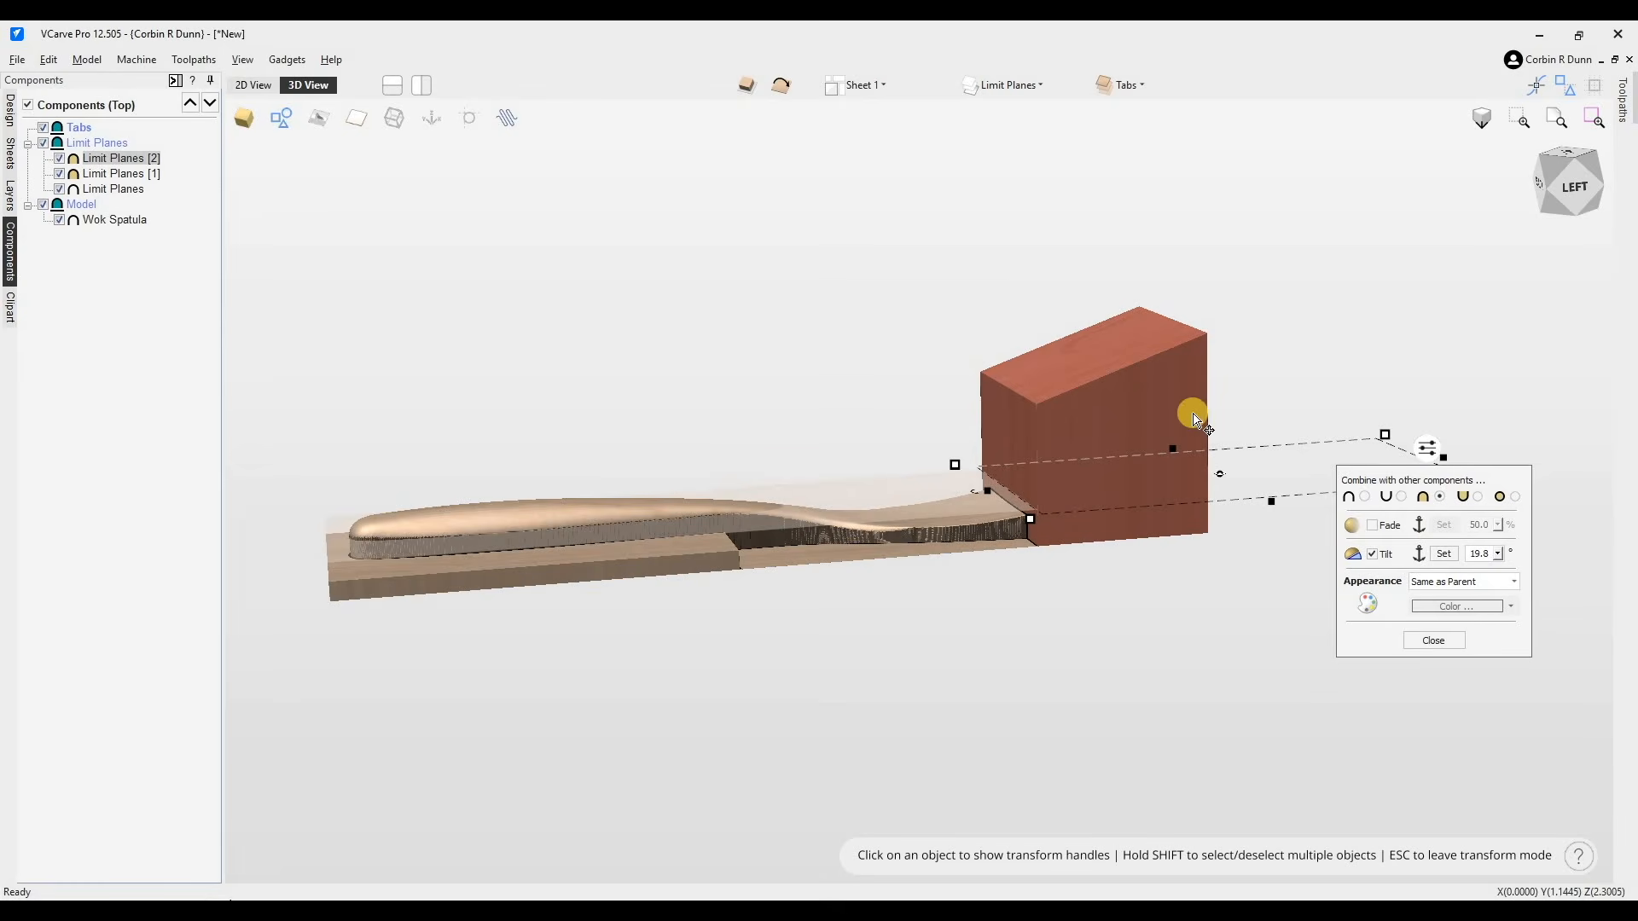
left_click_drag(1425, 503, 1420, 621)
left_click(1425, 492)
left_click_drag(1498, 492, 1428, 493)
left_click_drag(1423, 559, 1412, 617)
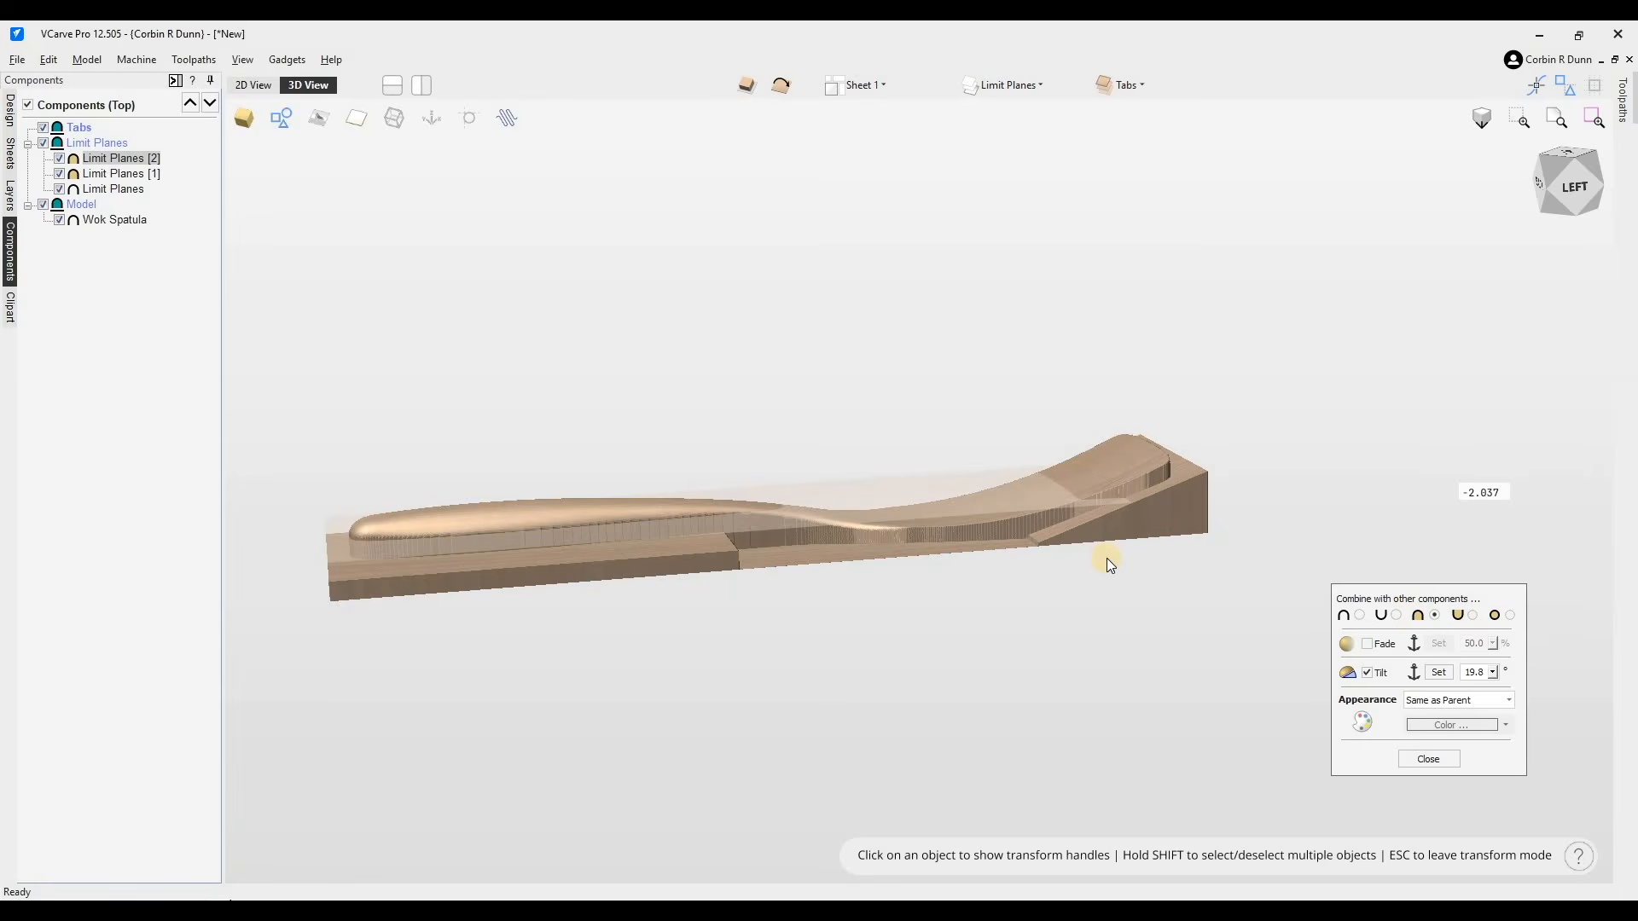
scroll(1119, 558, "up", 2)
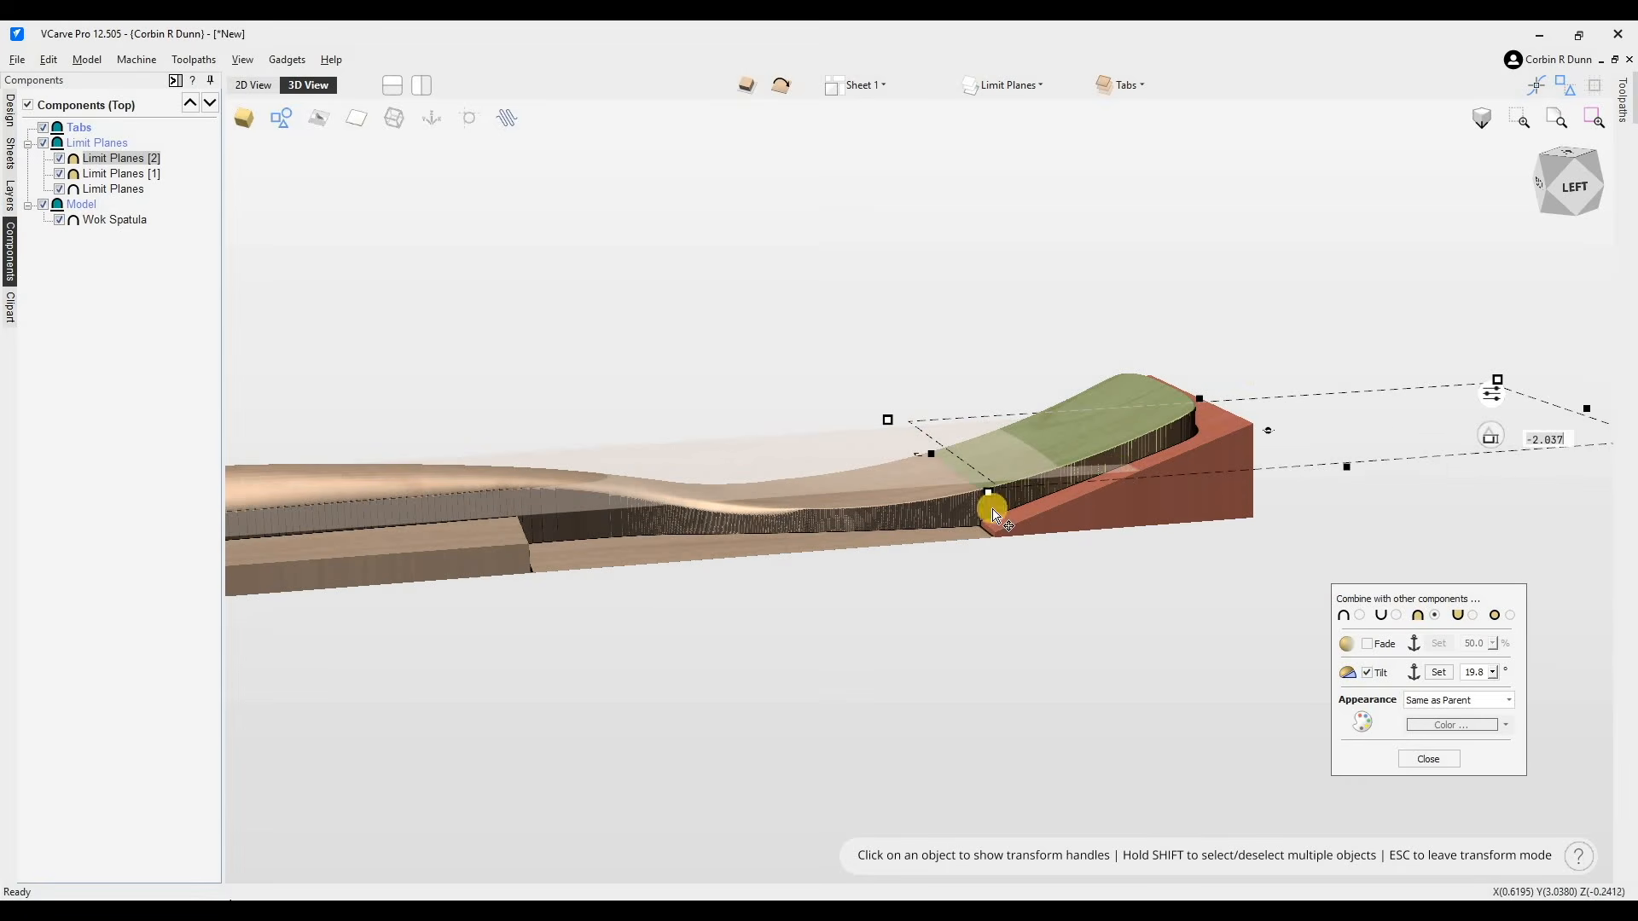
left_click(1420, 757)
- Save the job as "Wok Spatula"
left_click_drag(1568, 192, 555, 213)
left_click(1566, 198)
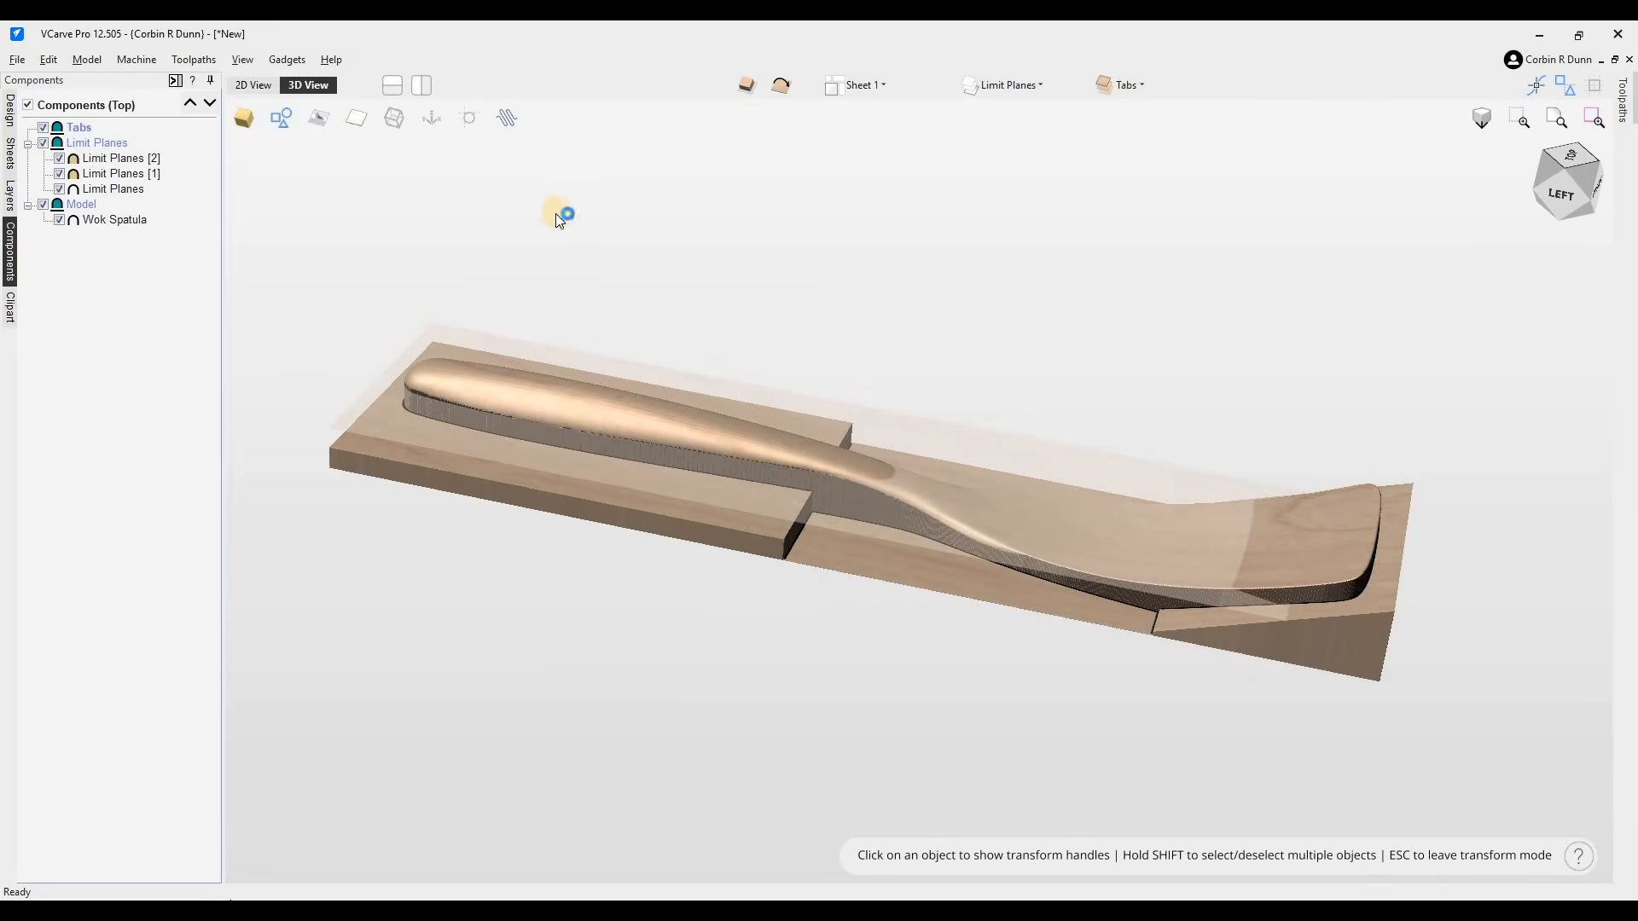
key("ctrl+s")
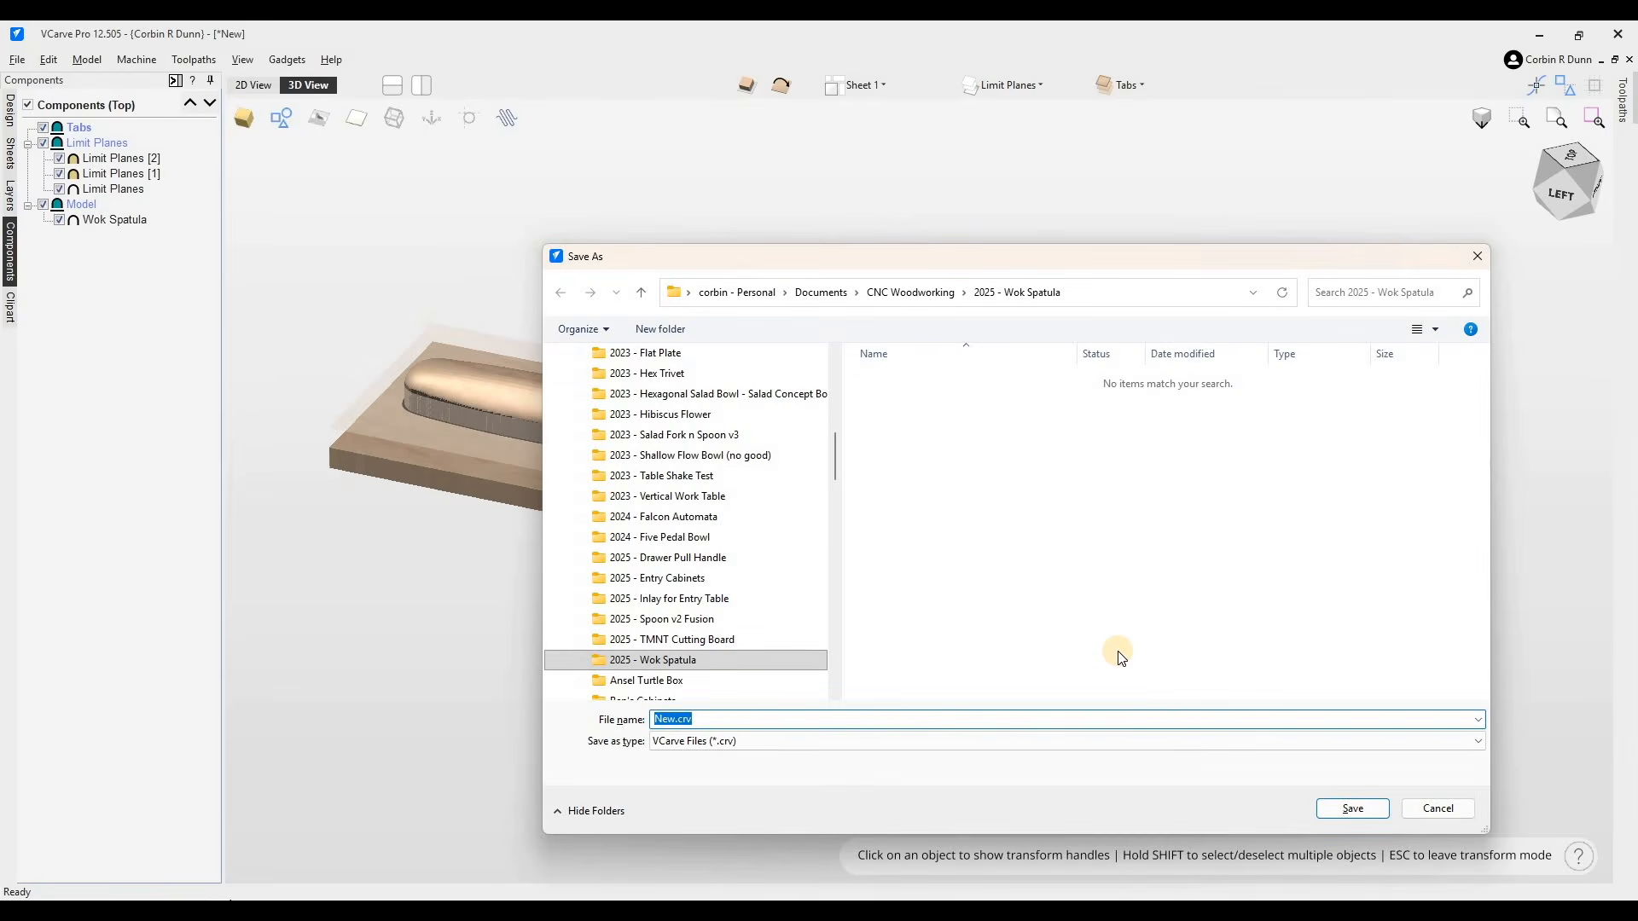
type("Wok S")
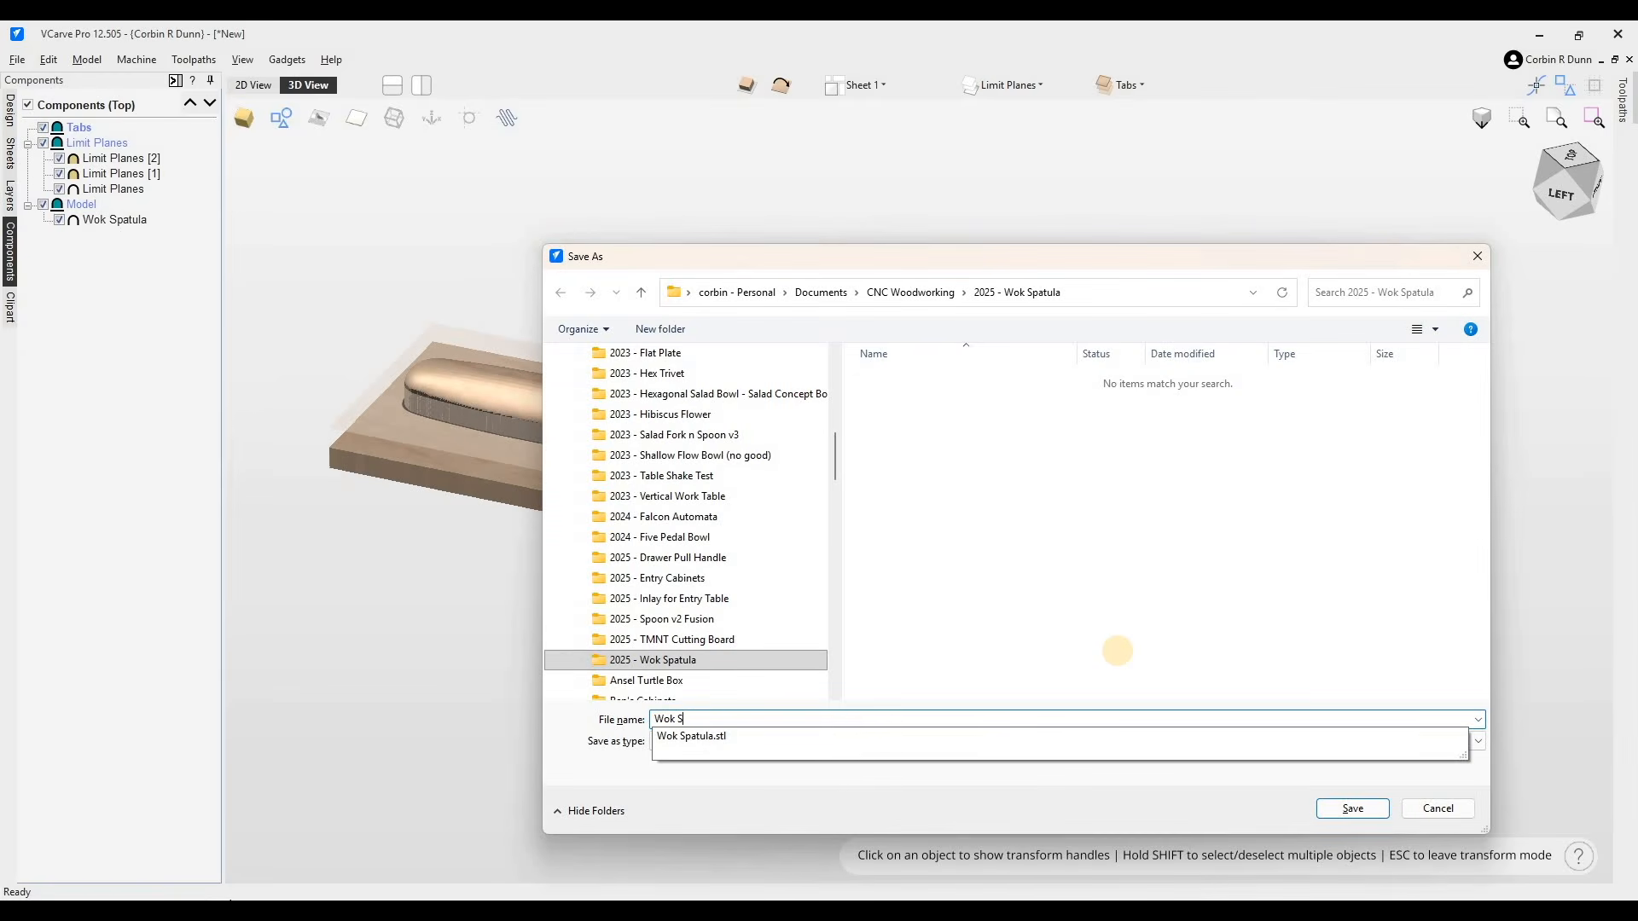
type("patula")
key("Return")
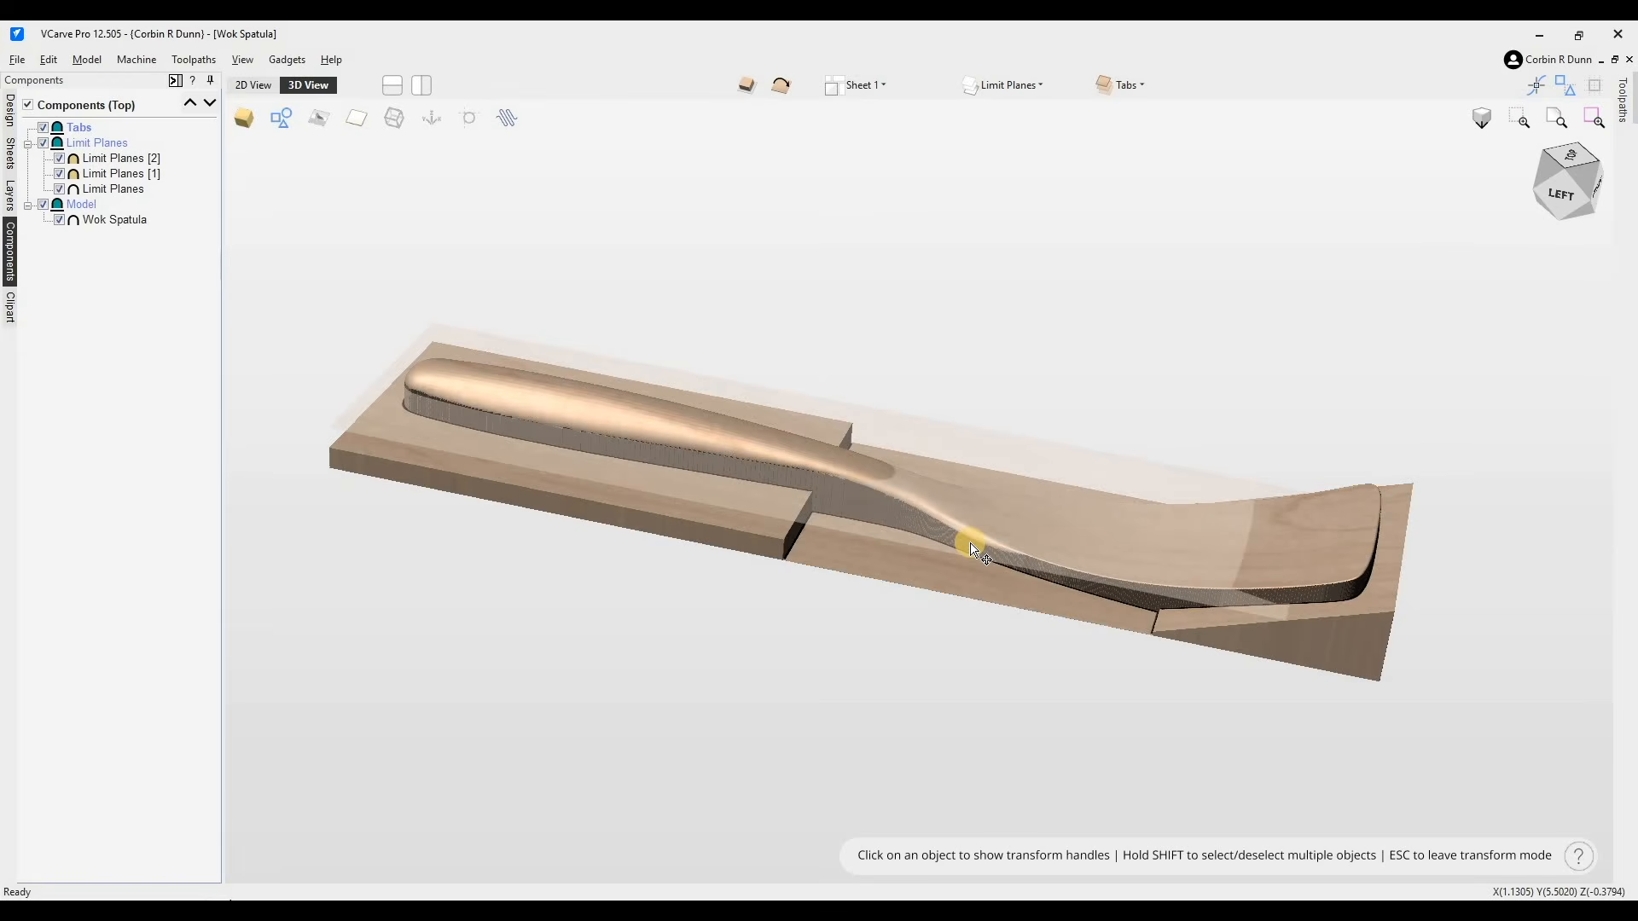
- Add a Circular_0.25 3D tab from the clipart library onto the handle near its end
left_click(1567, 199)
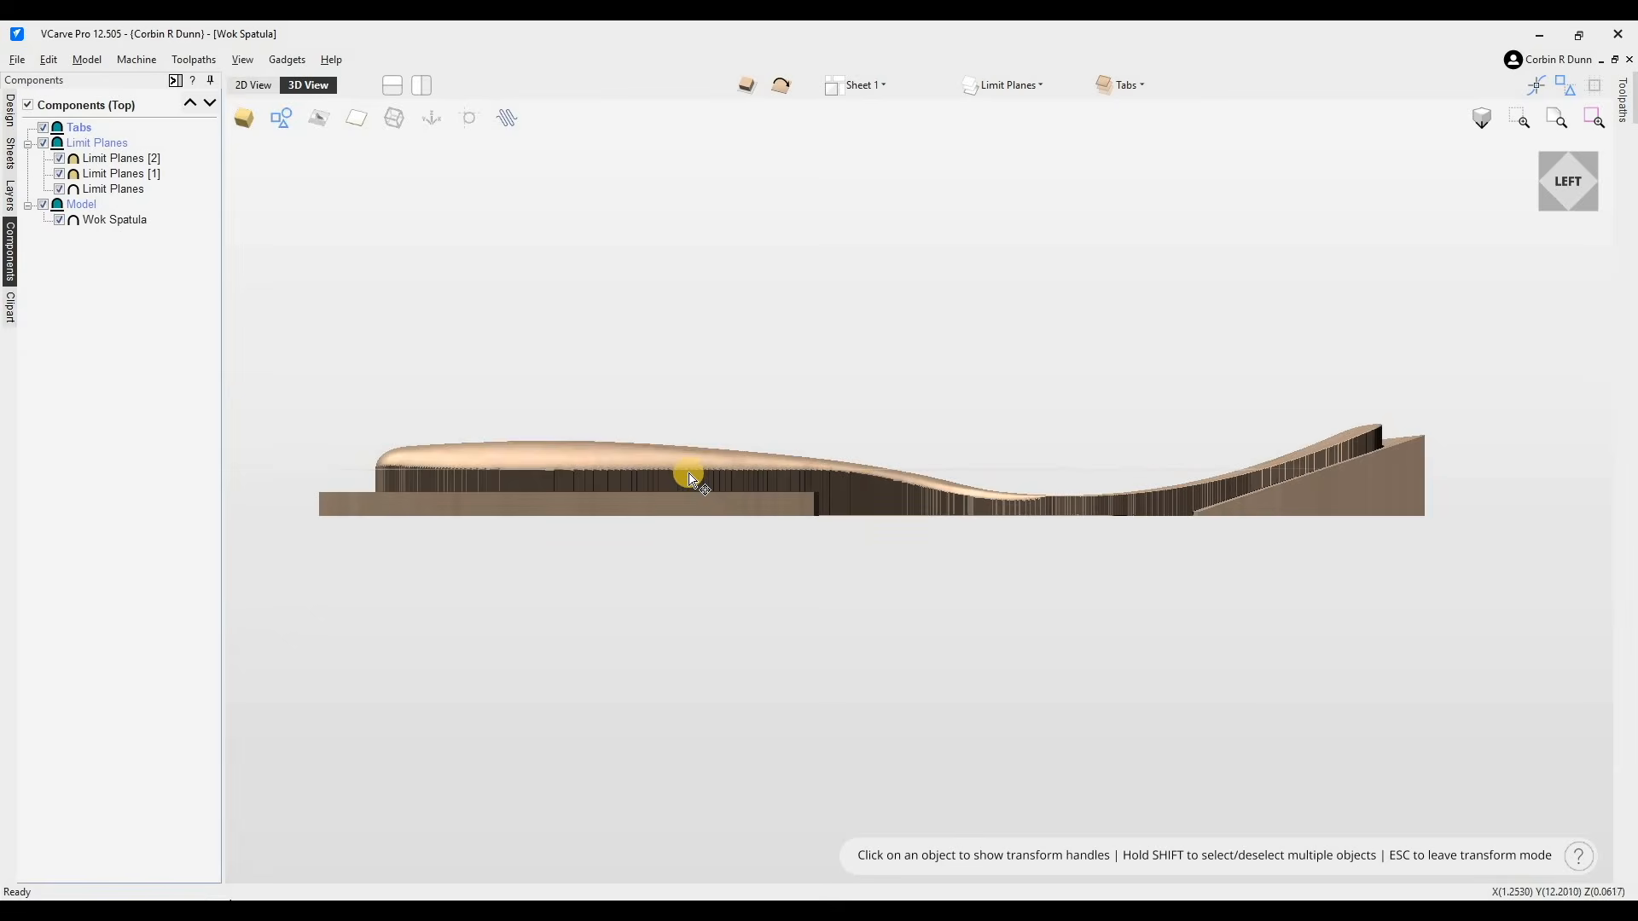
scroll(288, 519, "up", 3)
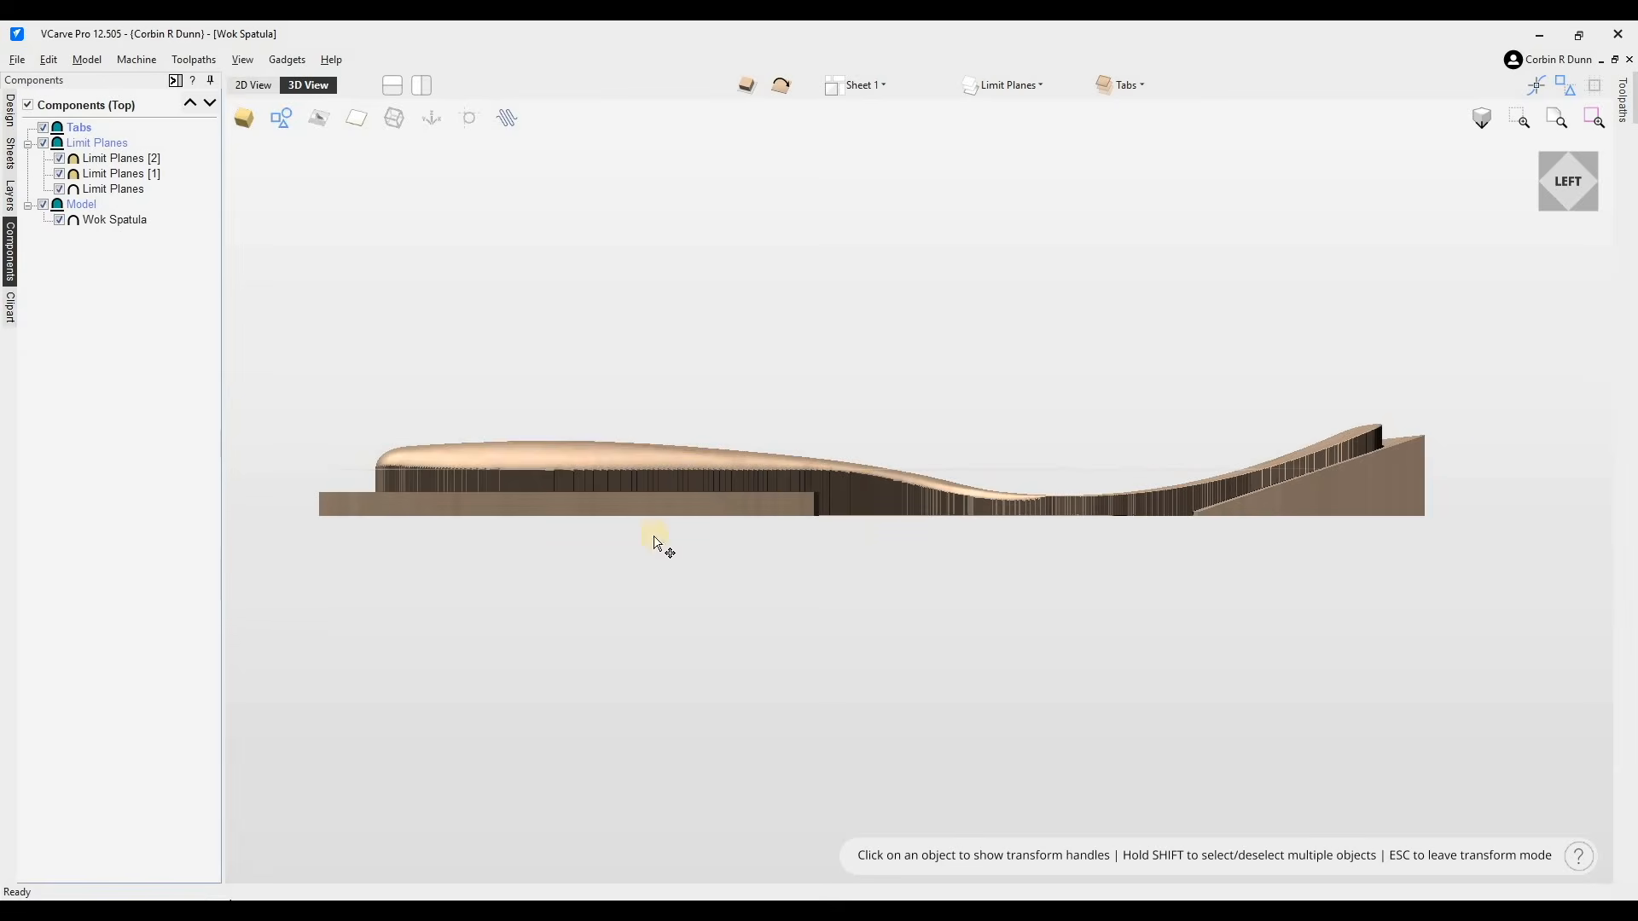
left_click(1589, 226)
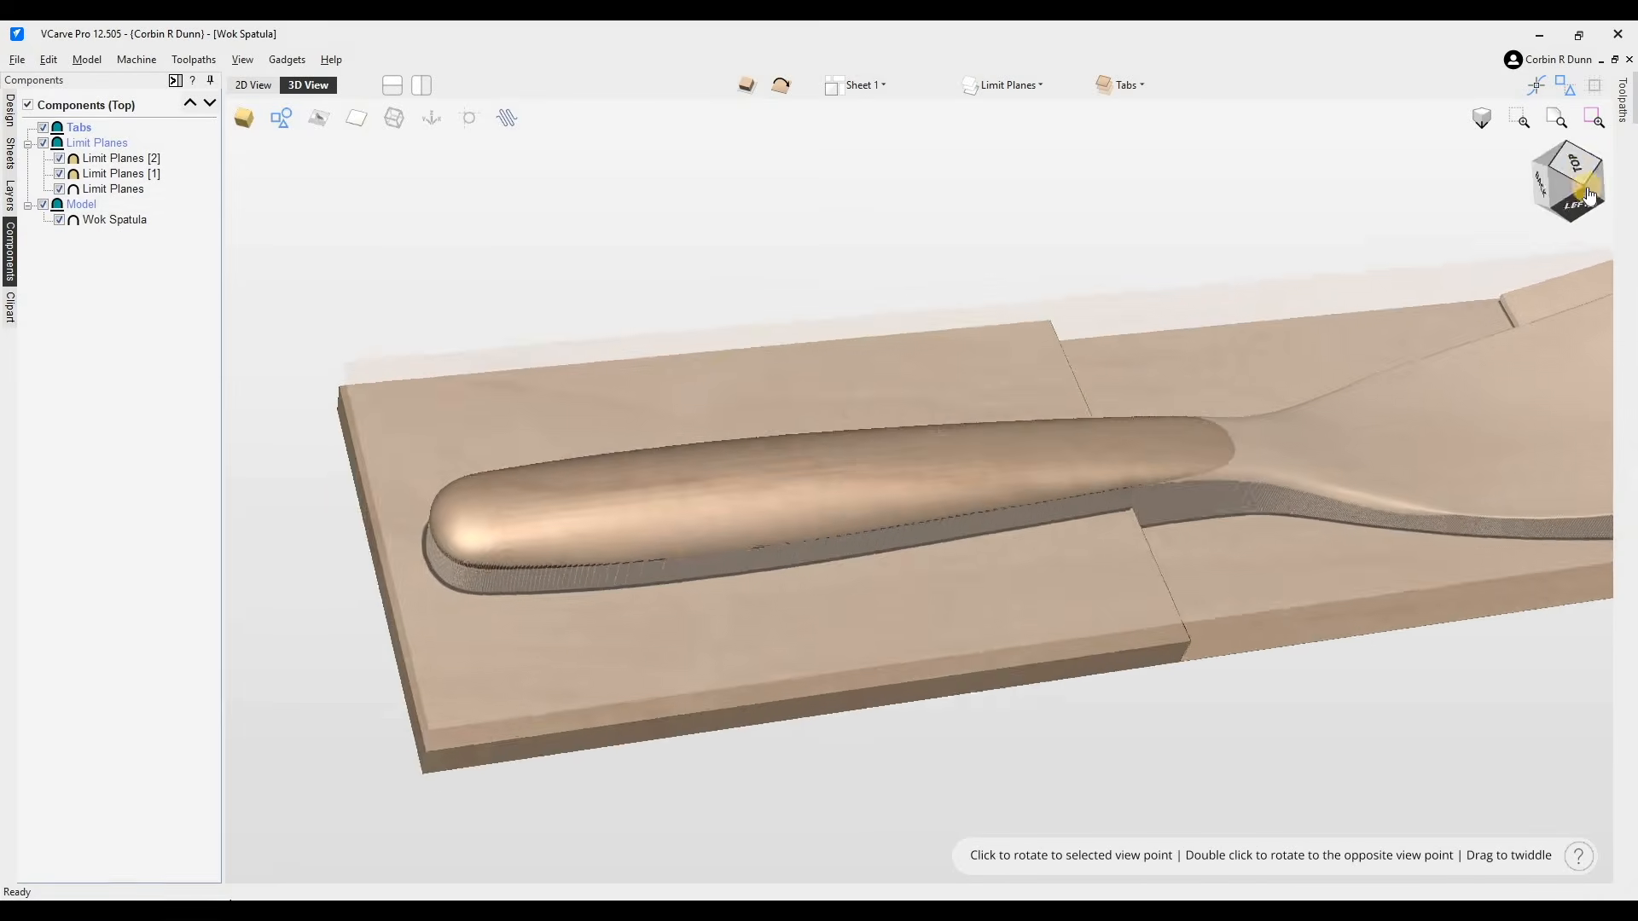
left_click(10, 307)
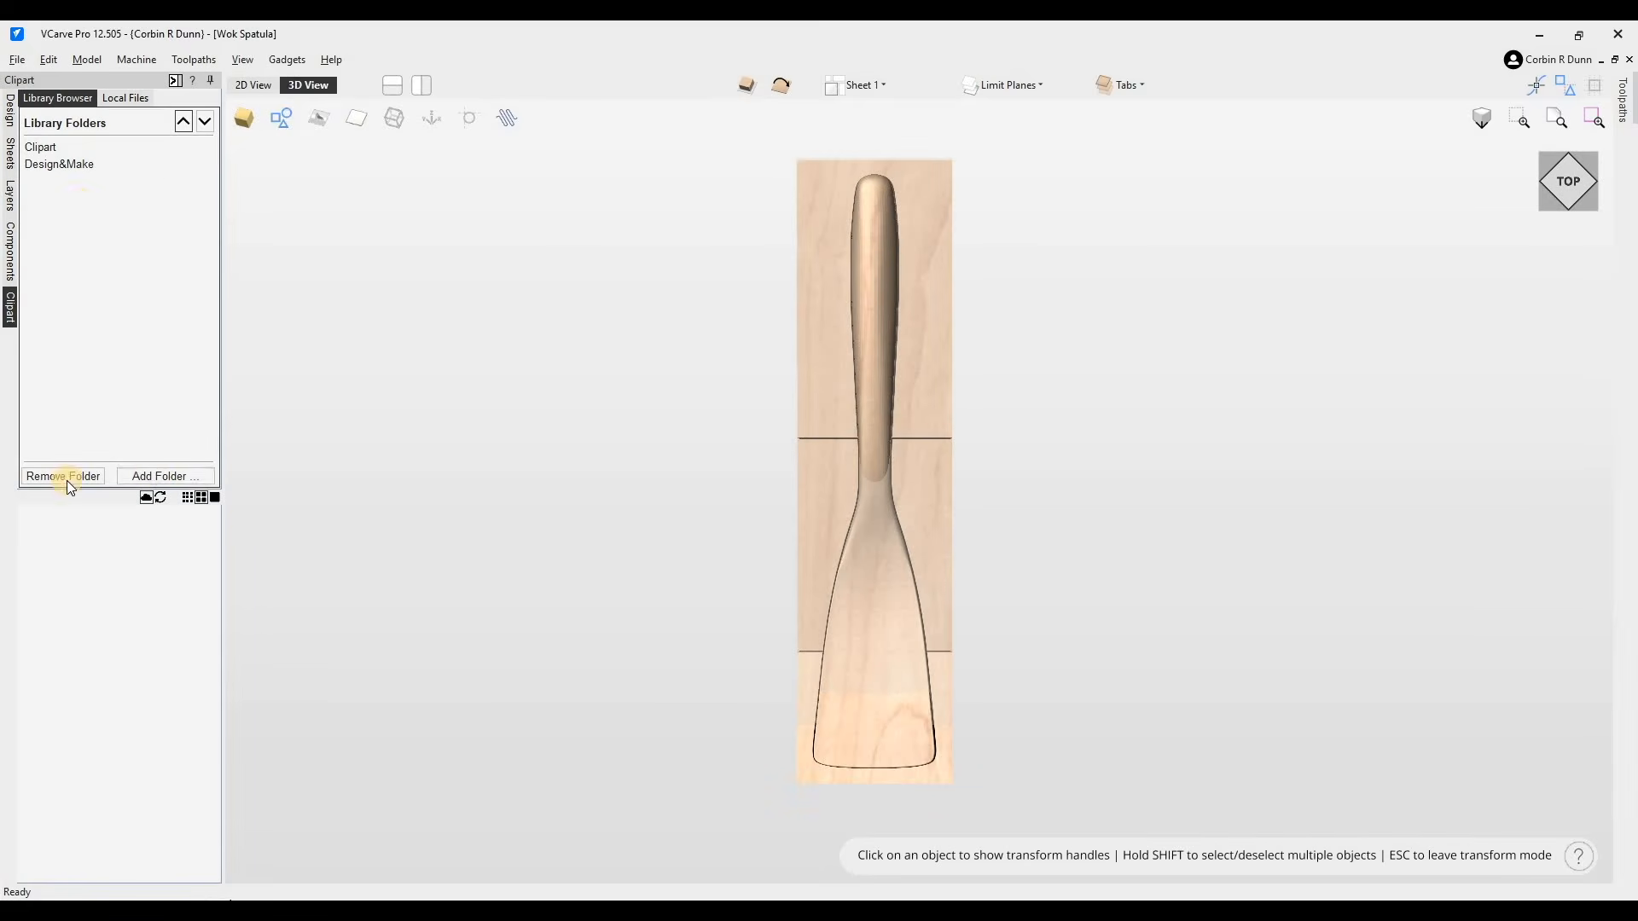
double_click(103, 150)
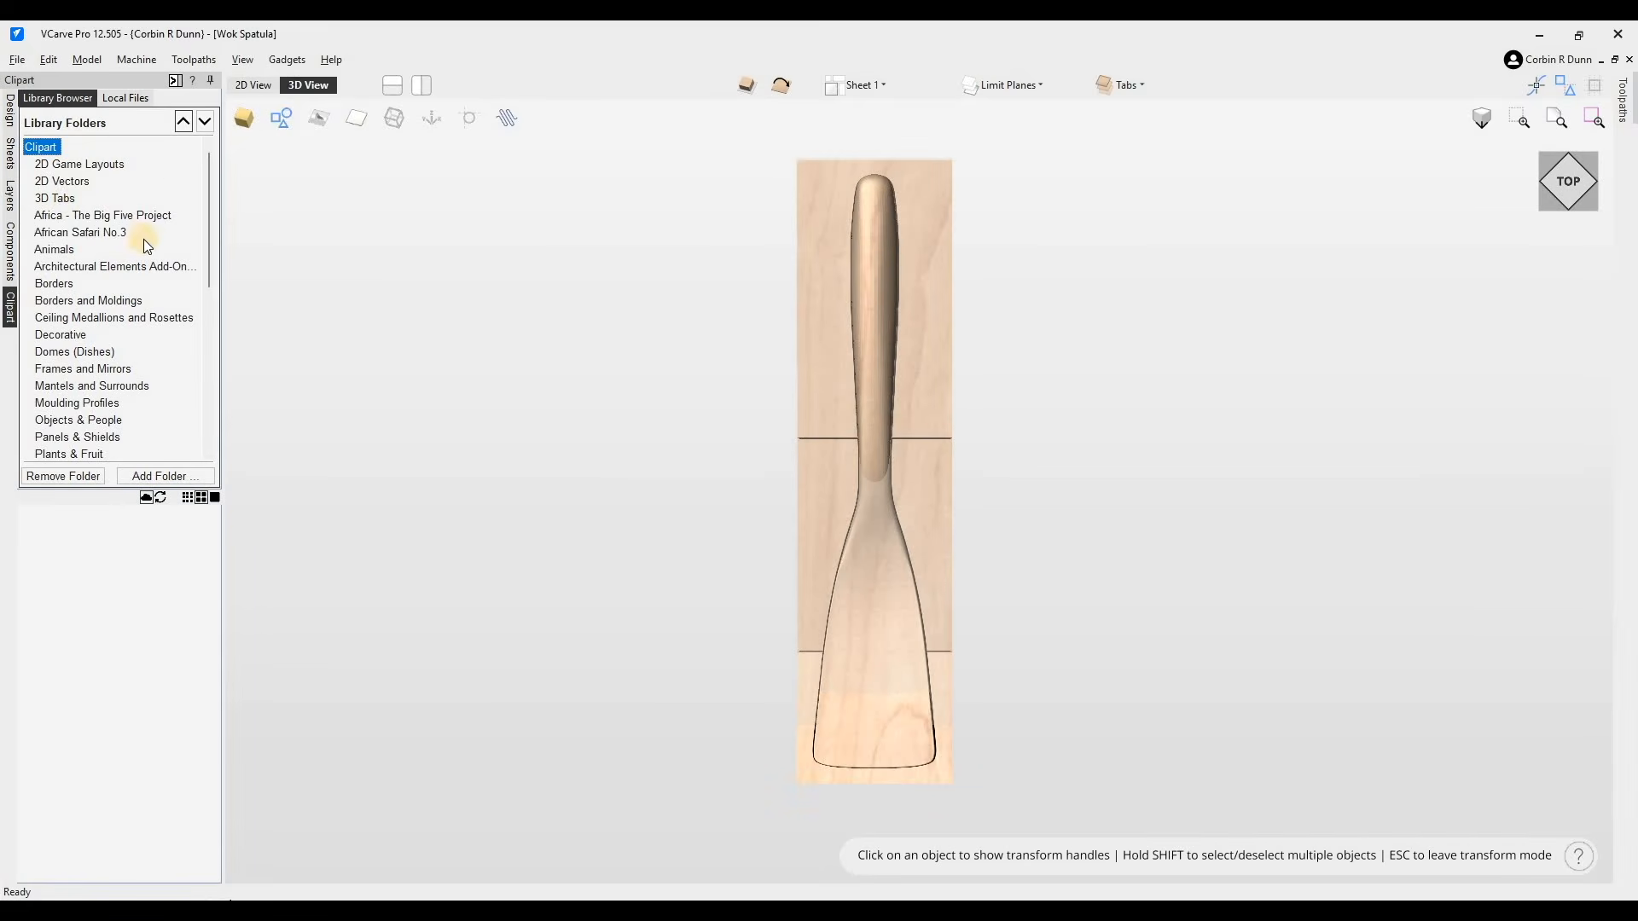
left_click(54, 198)
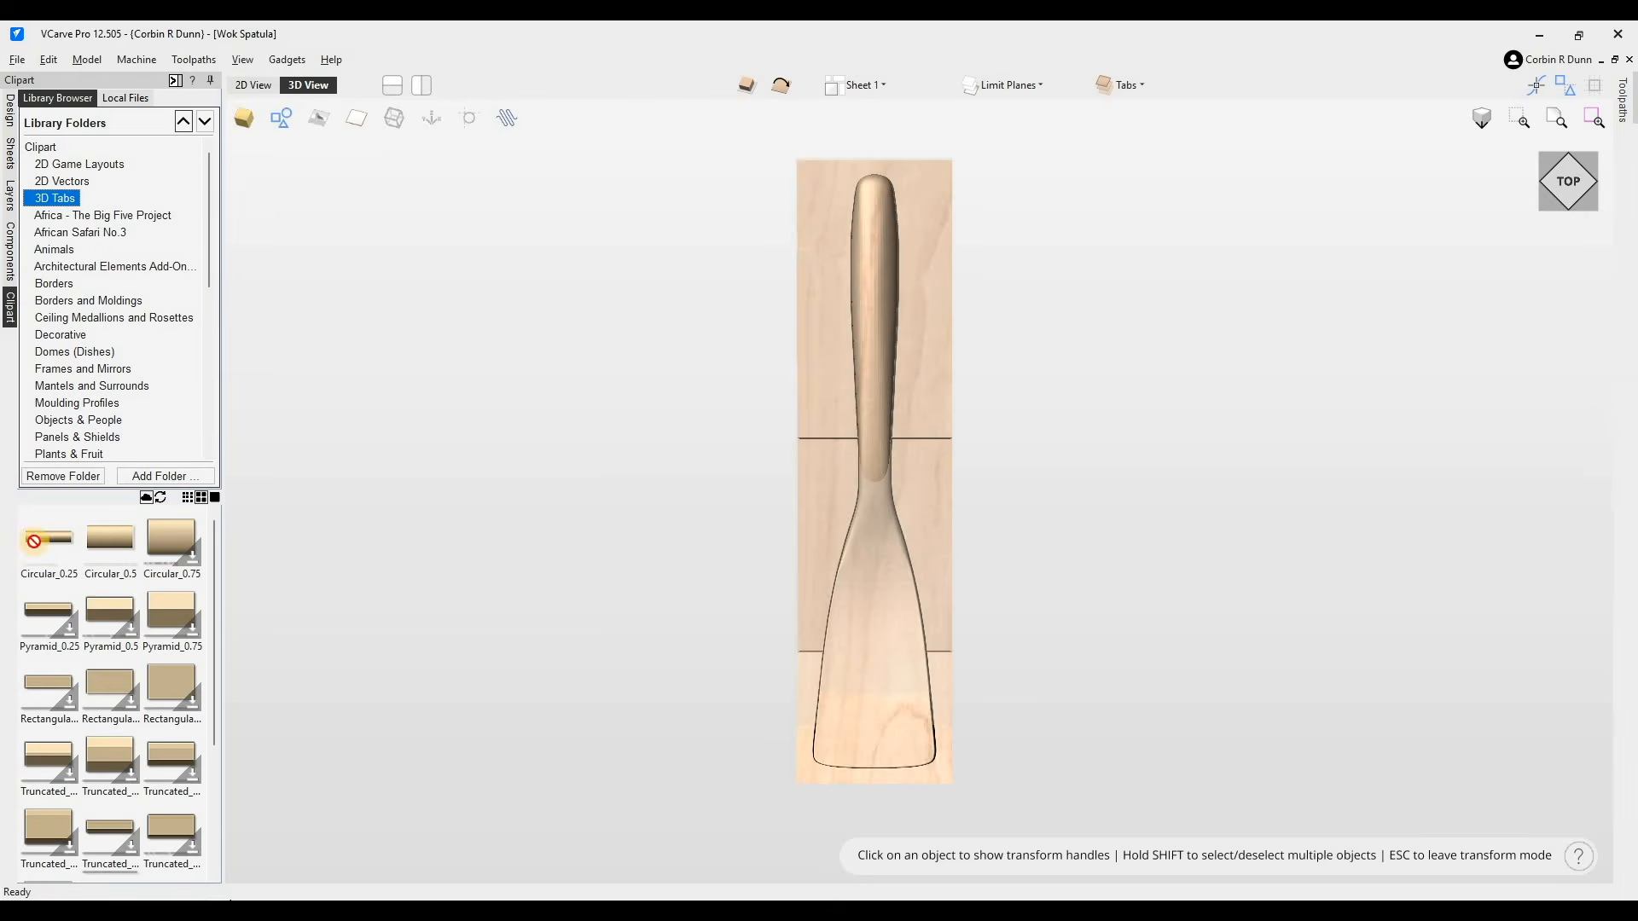
left_click_drag(34, 541, 820, 256)
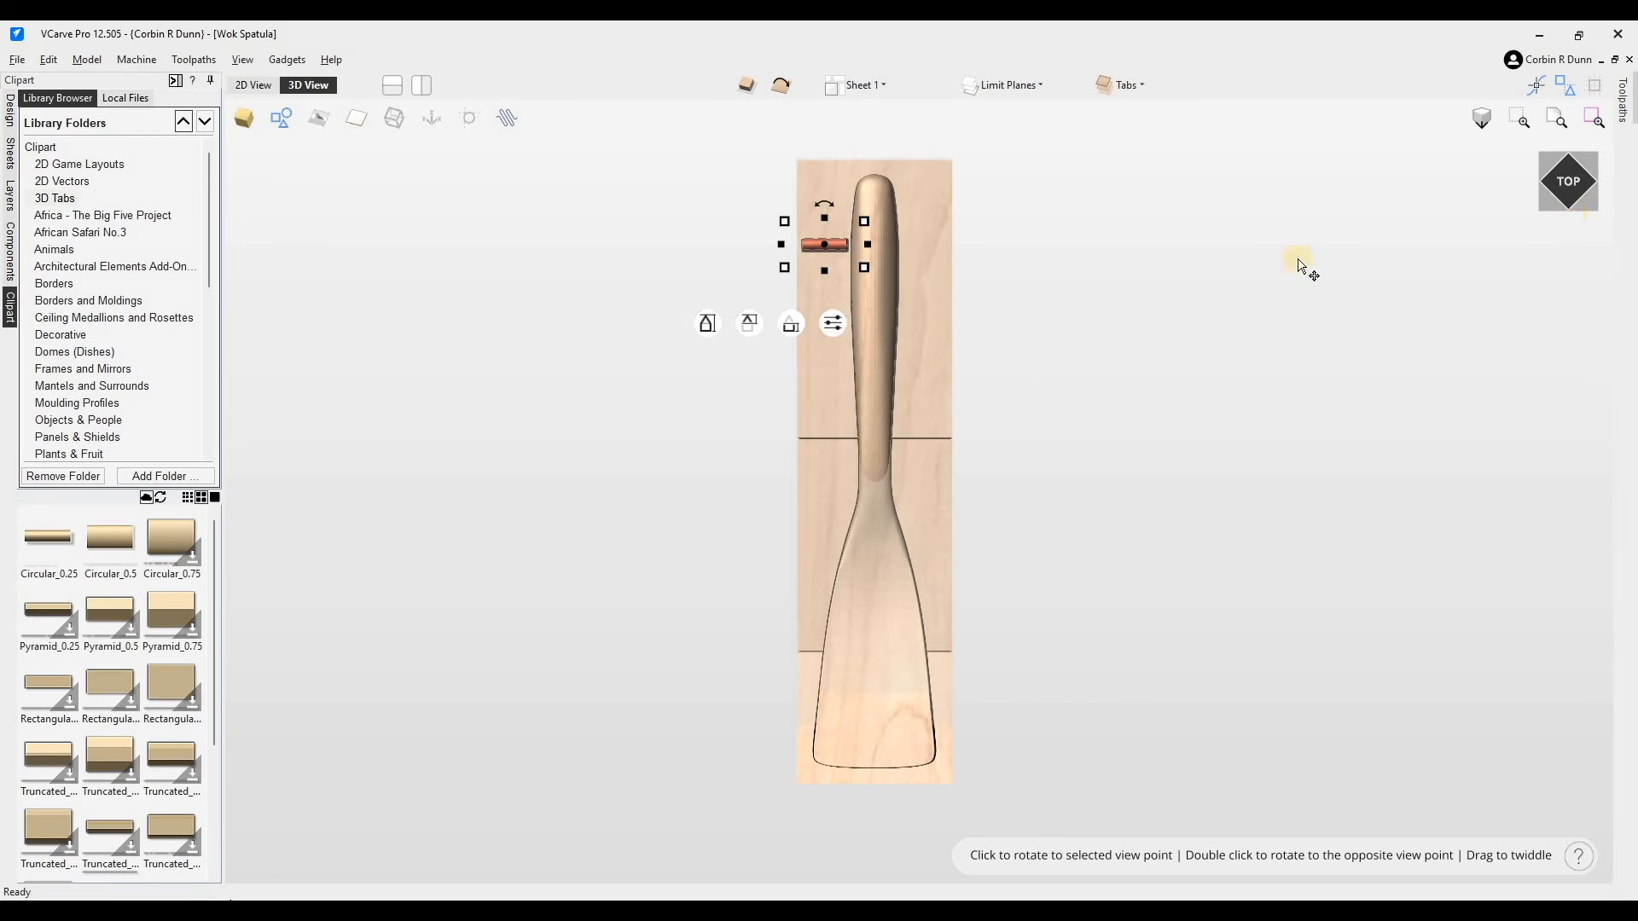
- Examine the new tab's height against the handle from side and angled views
mouse_move(1581, 201)
left_mouse_down()
mouse_move(1586, 143)
mouse_move(1627, 145)
mouse_move(1564, 202)
left_mouse_up()
left_click(1563, 202)
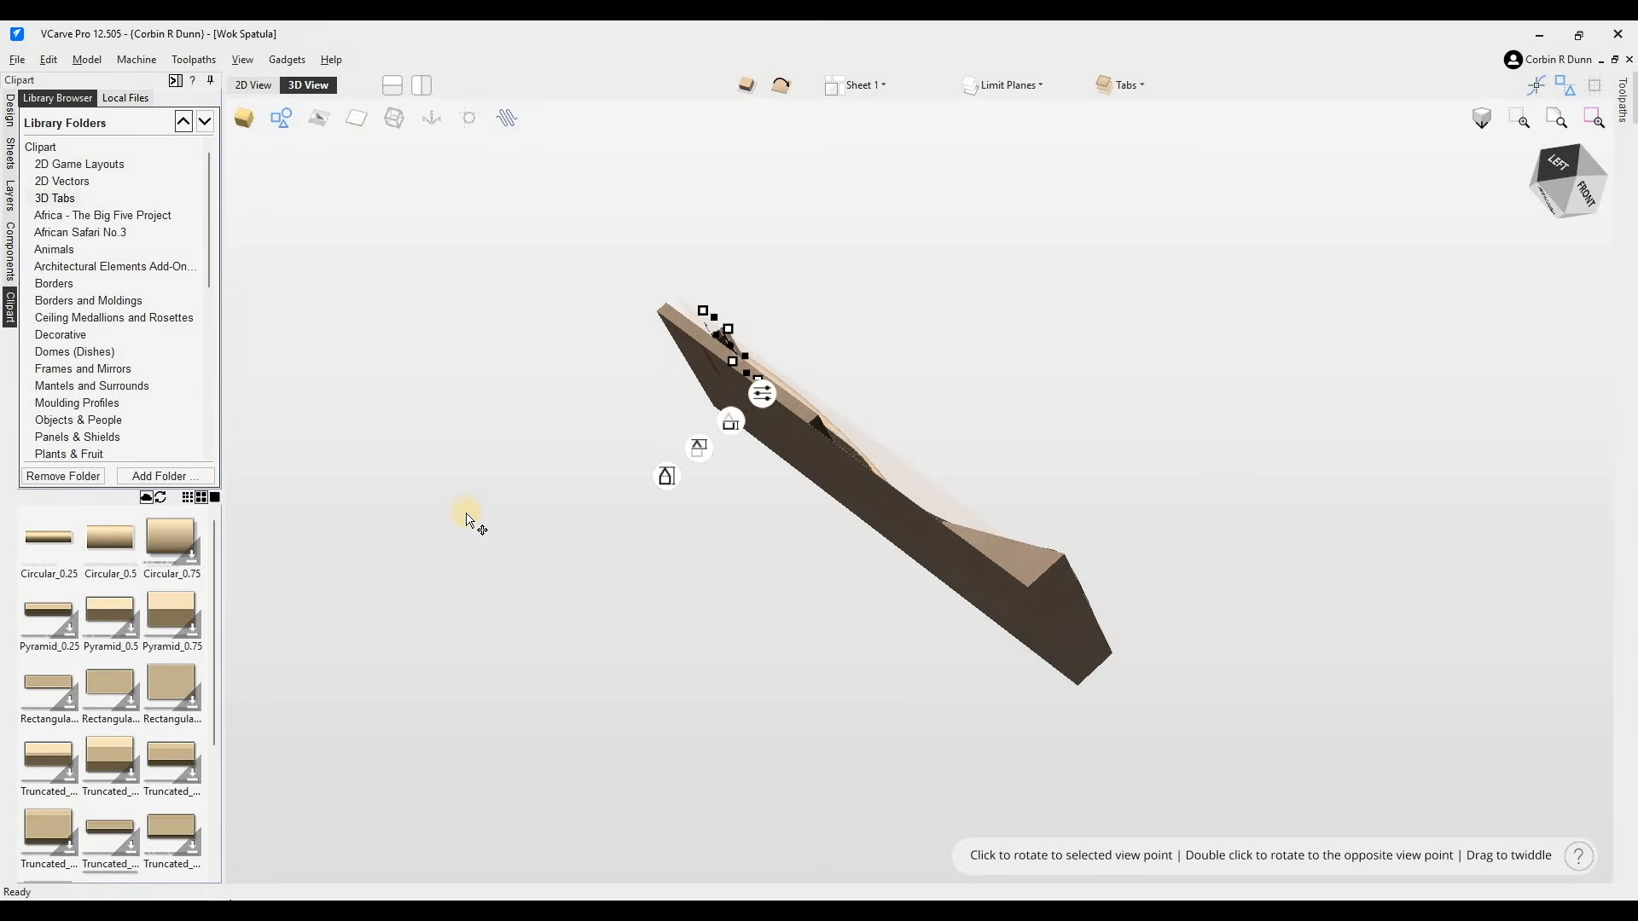
scroll(455, 452, "up", 3)
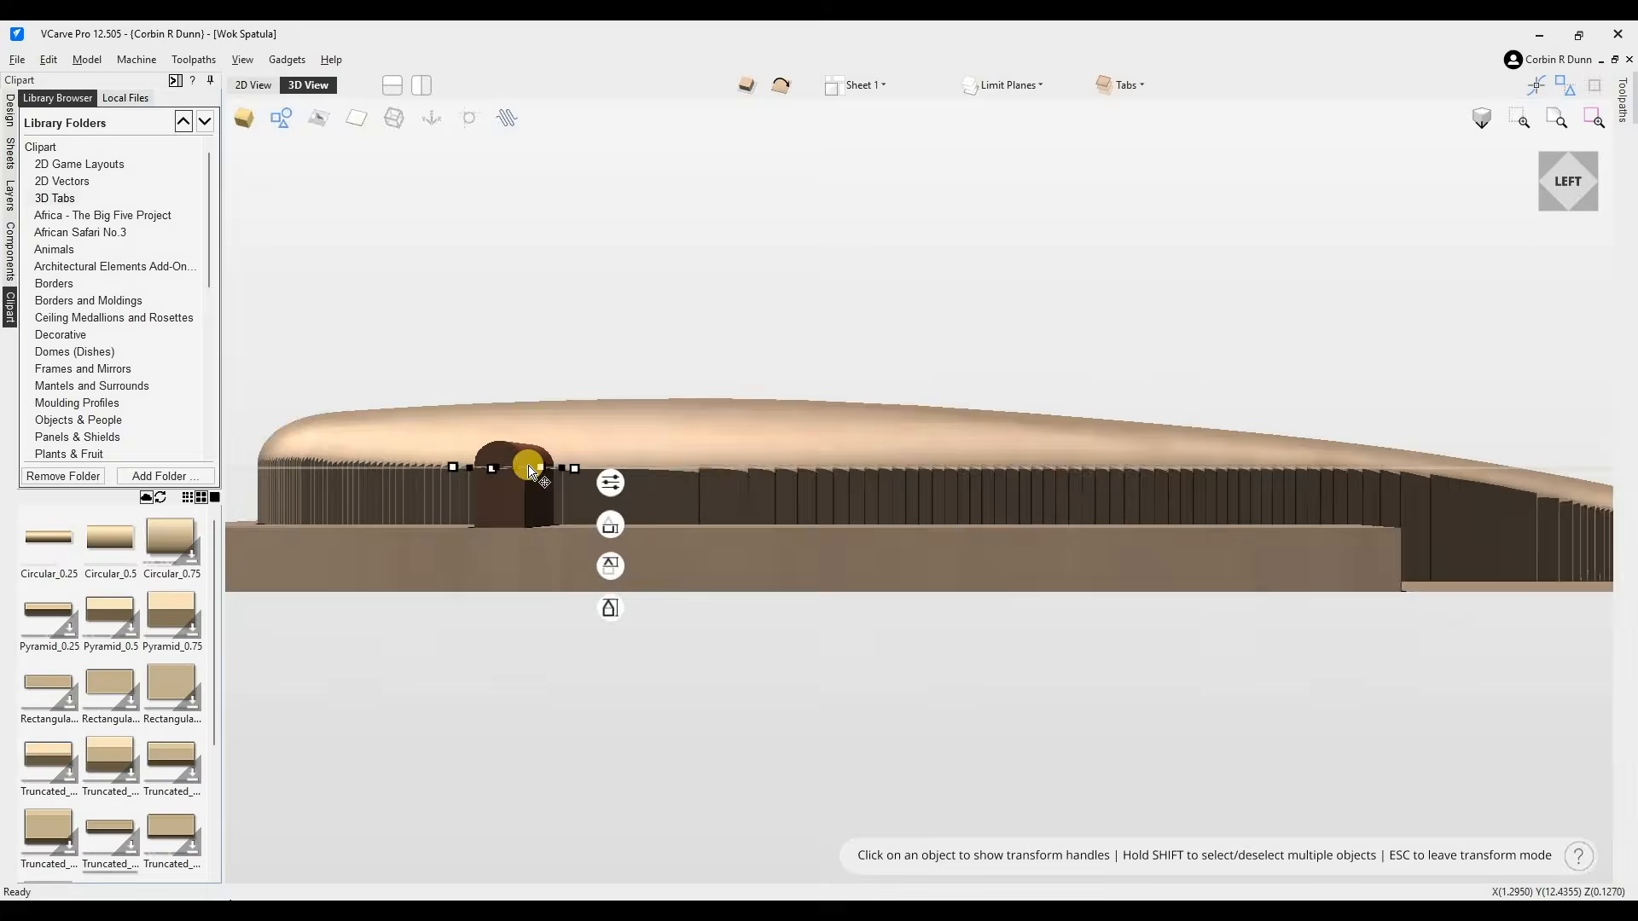
scroll(566, 474, "down", 3)
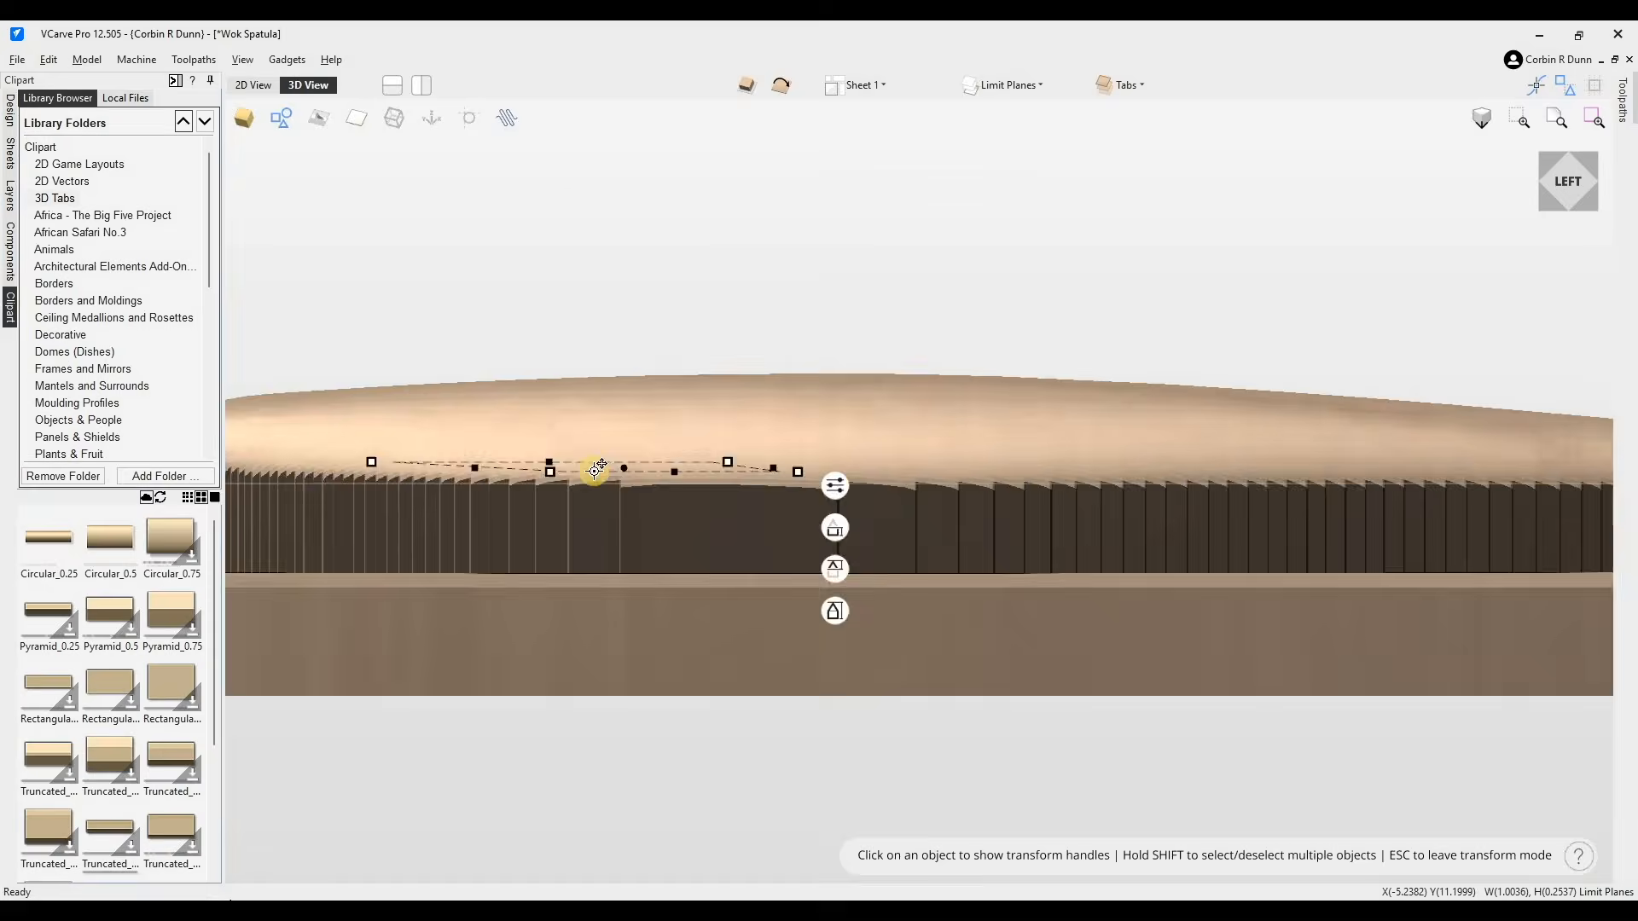
key("ctrl+z")
left_click(568, 473)
scroll(638, 414, "down", 1)
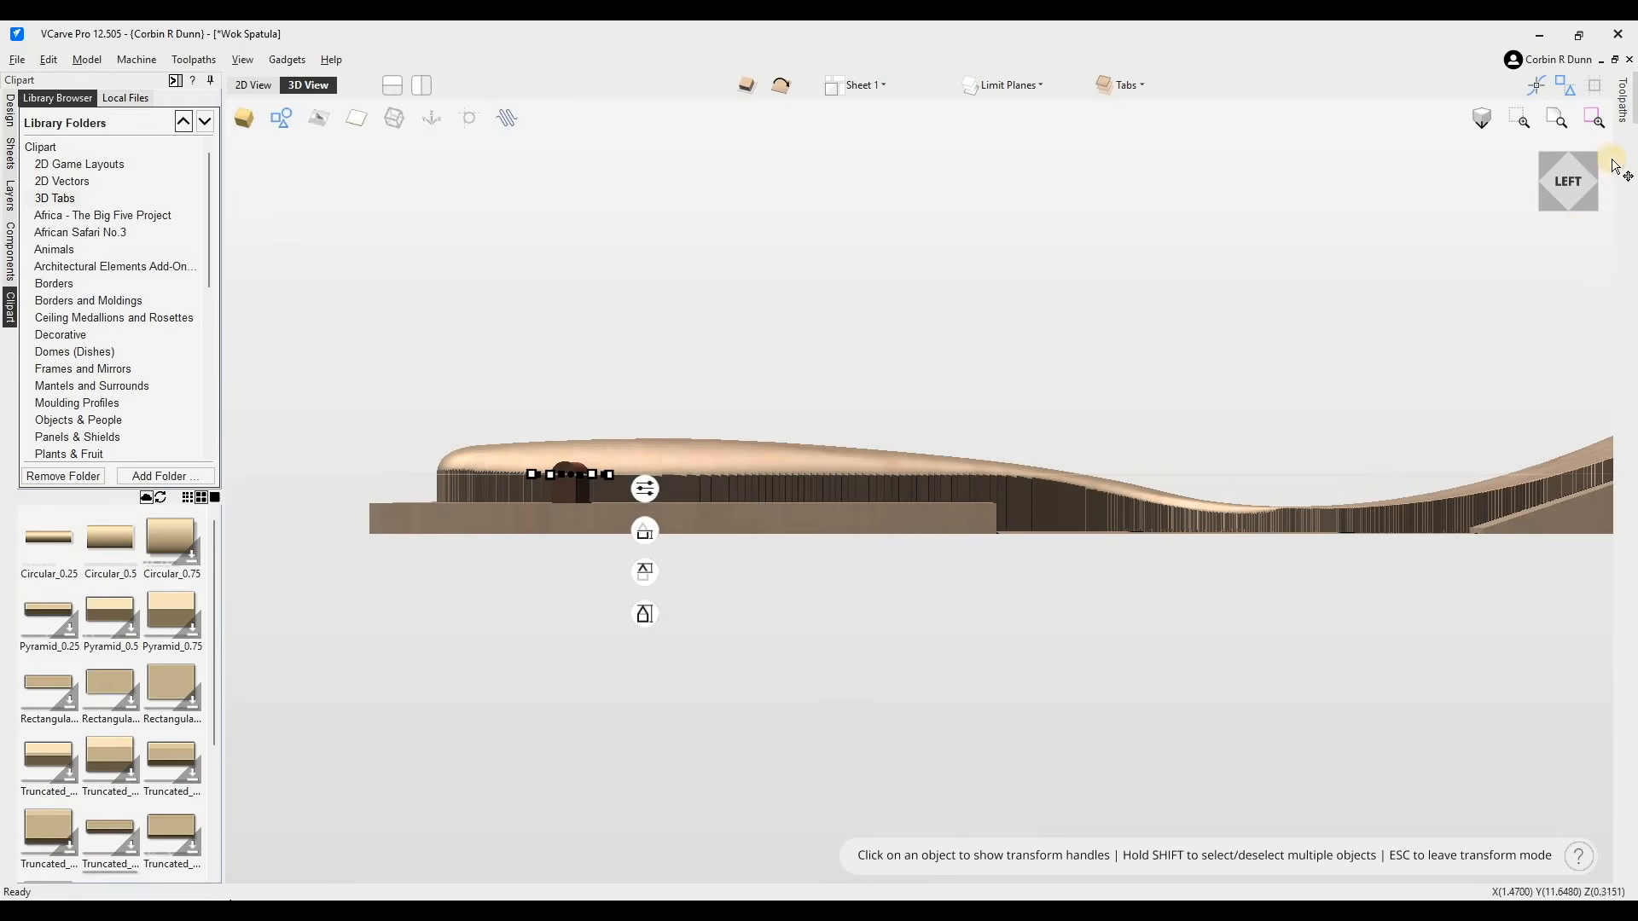
left_click(1572, 188)
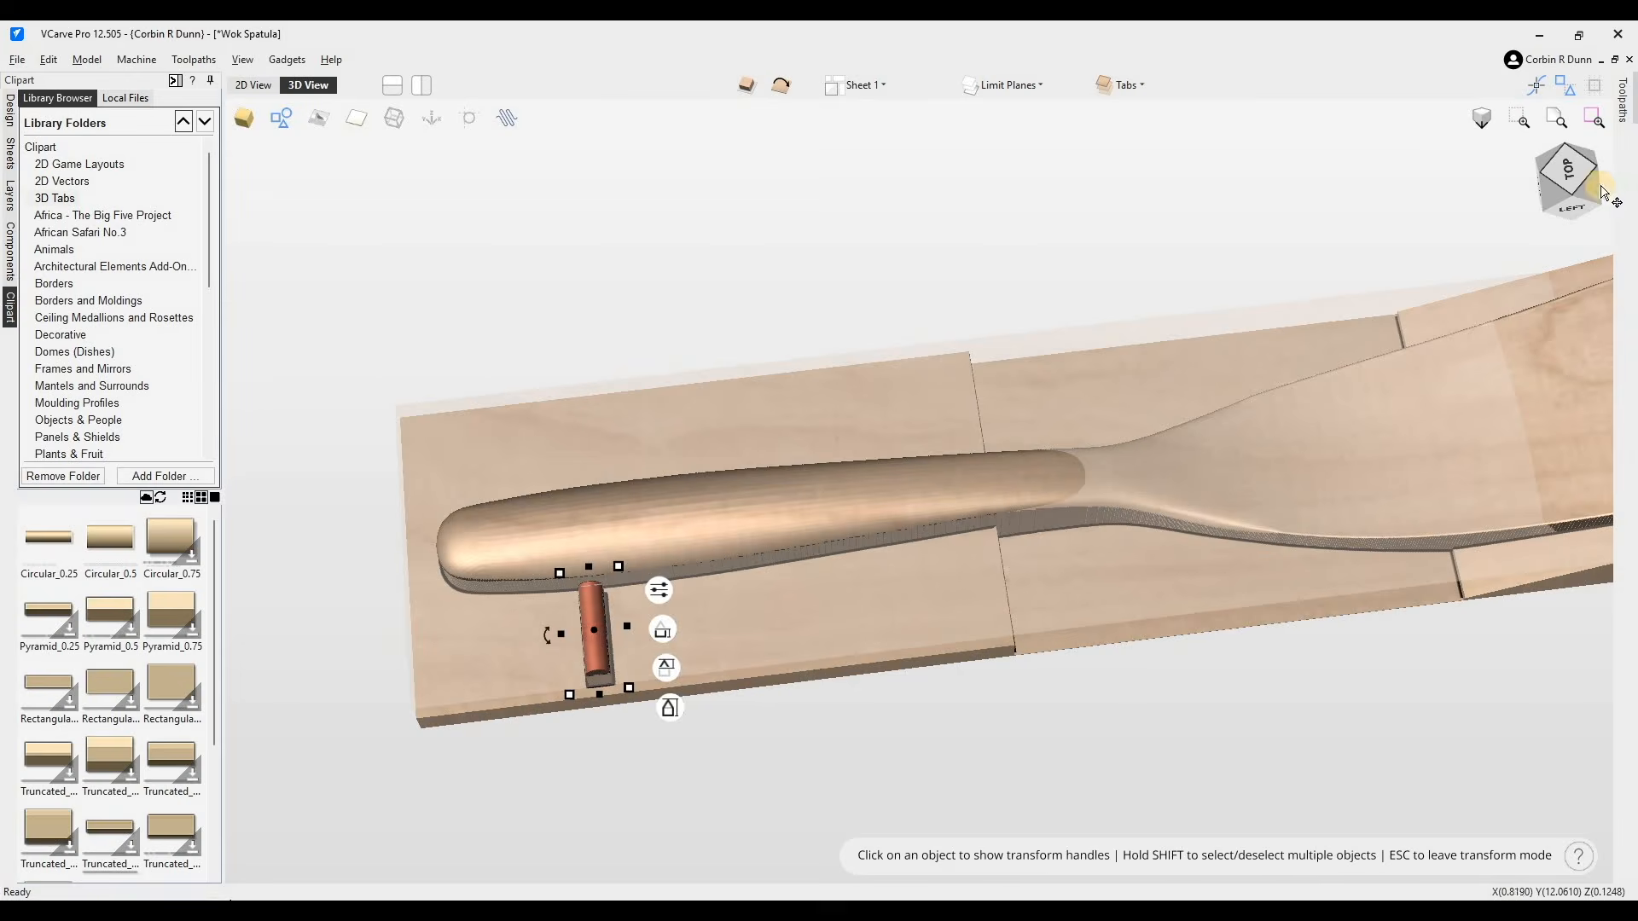
left_click_drag(611, 417, 1095, 254)
double_click(1095, 254)
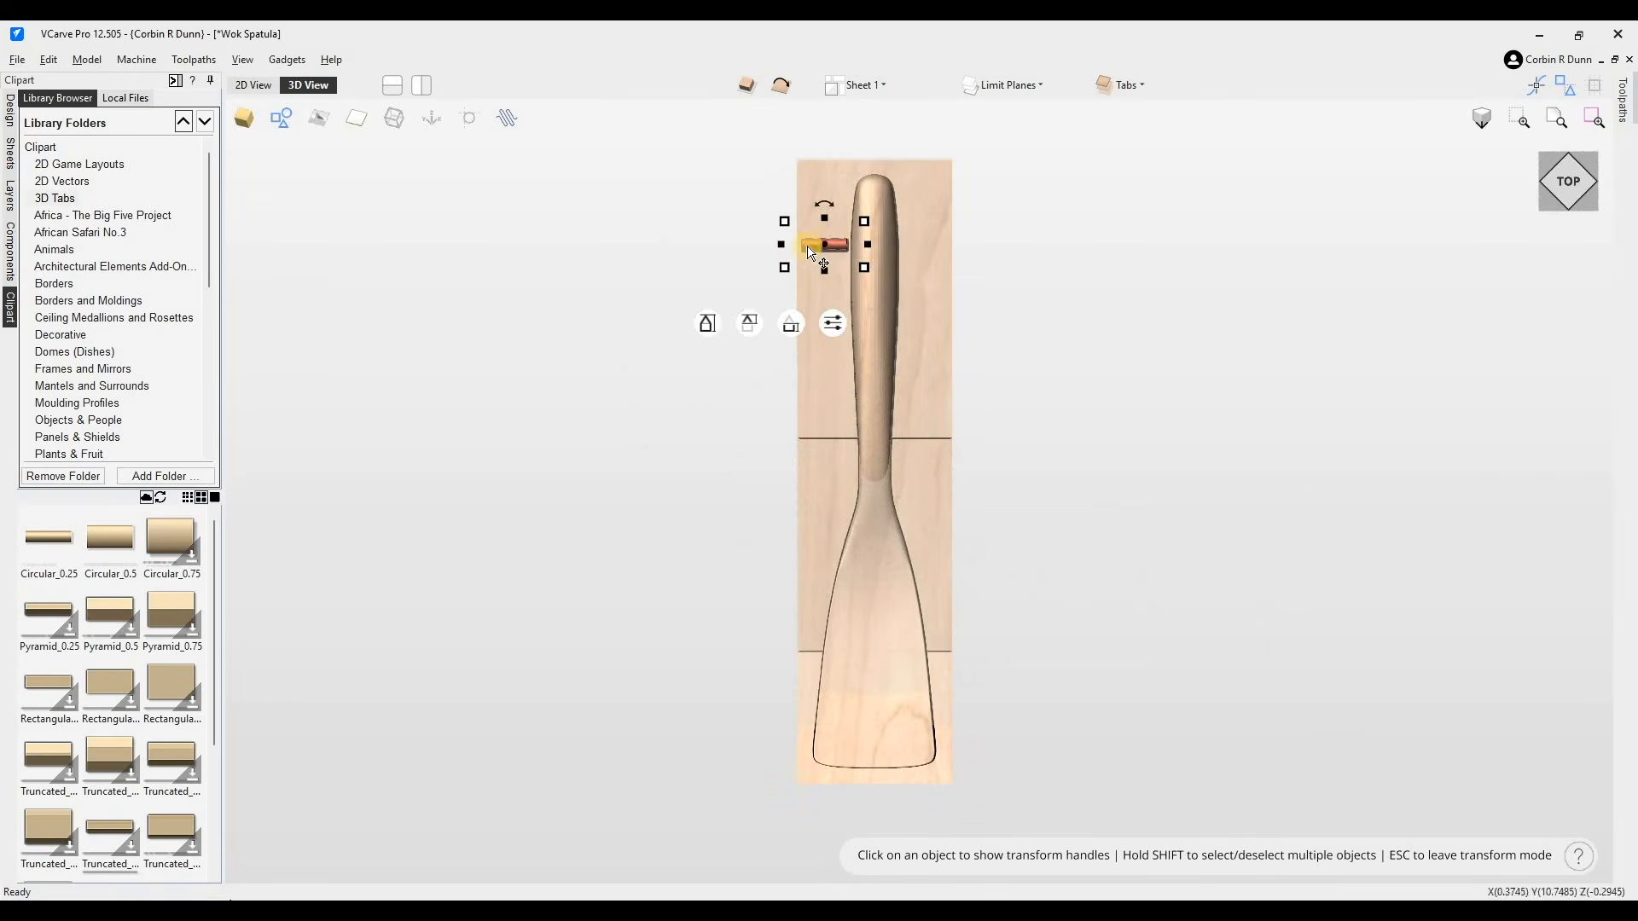
- Move the tab to the handle's end and copy it to the opposite side of the handle
left_click_drag(844, 232, 849, 224)
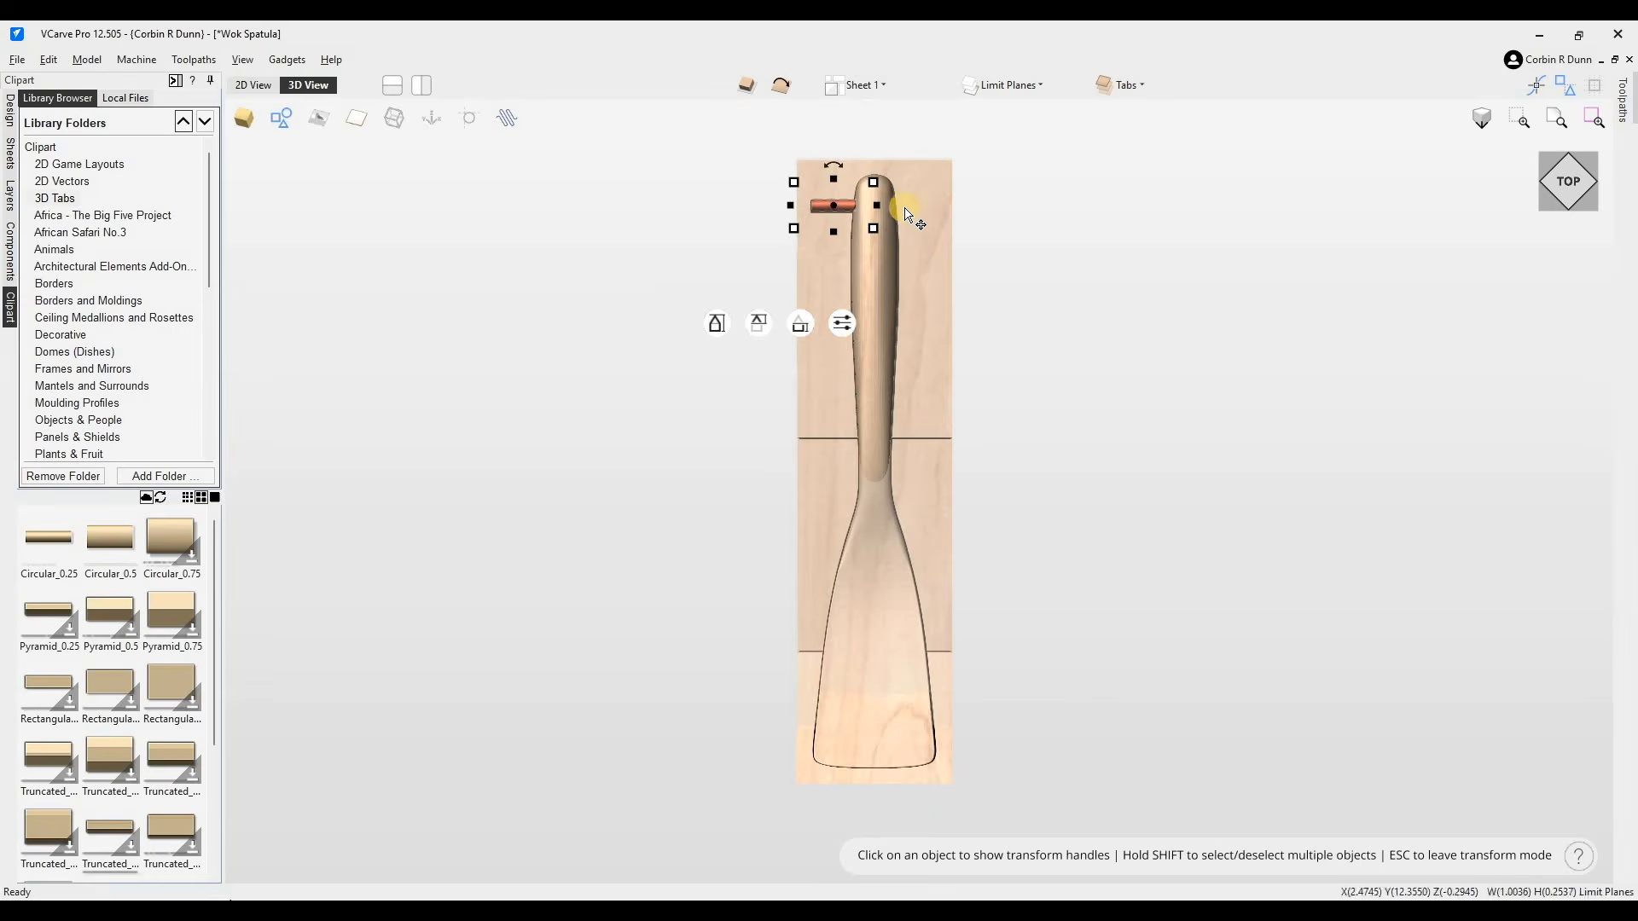
left_click_drag(879, 209, 939, 210)
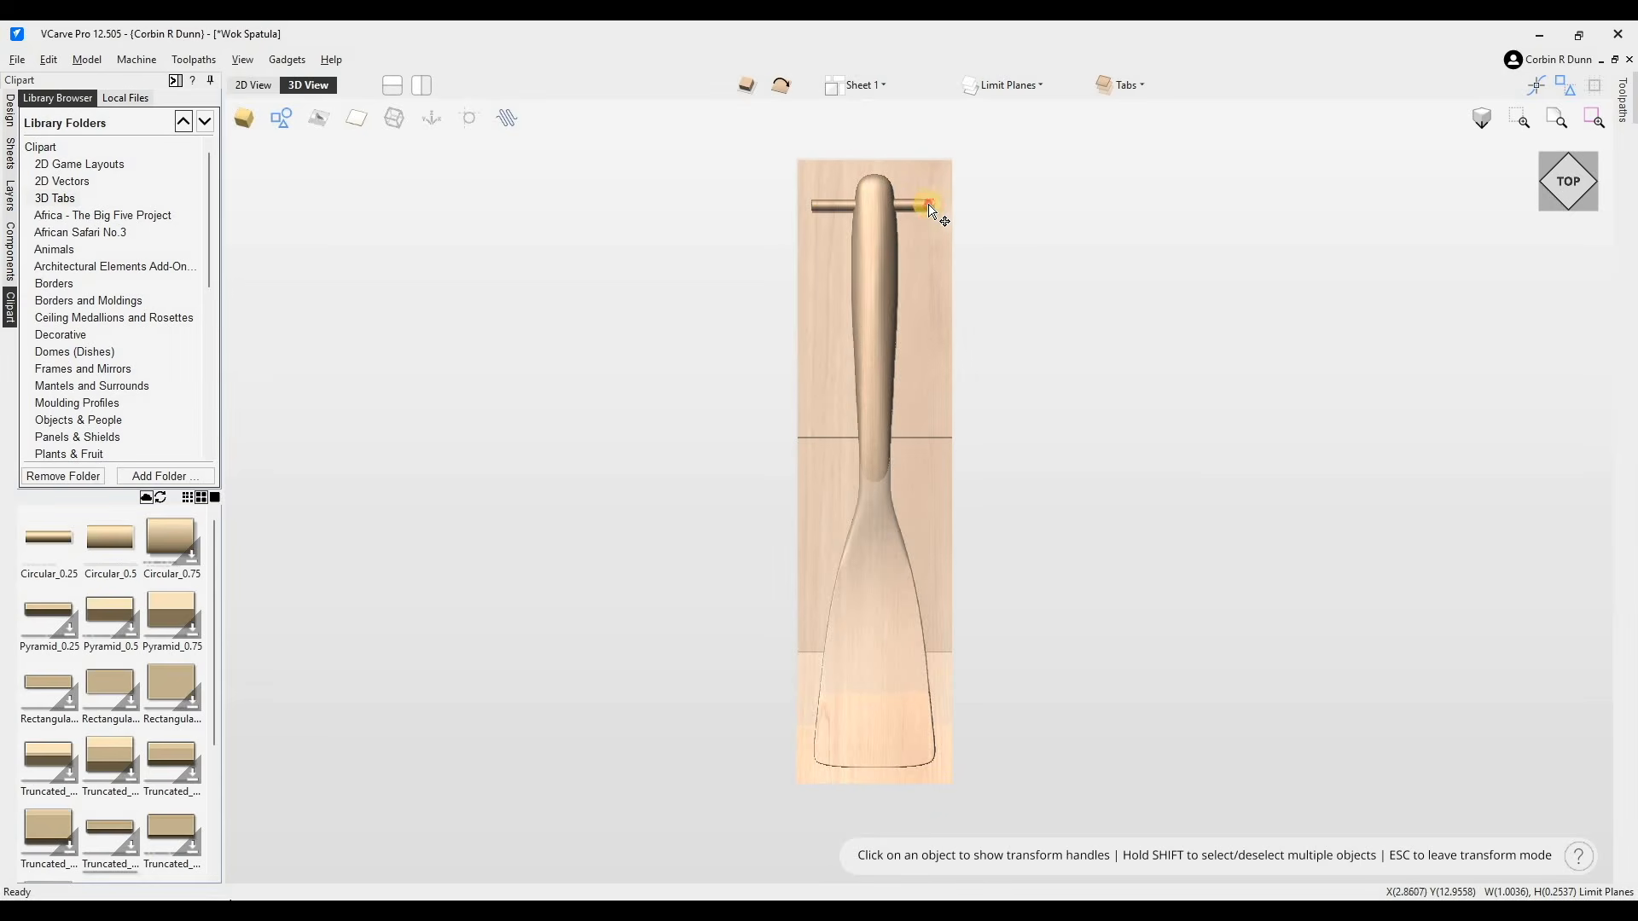
- Nudge the left tab inward until it meets the handle's edge
scroll(903, 215, "up", 8)
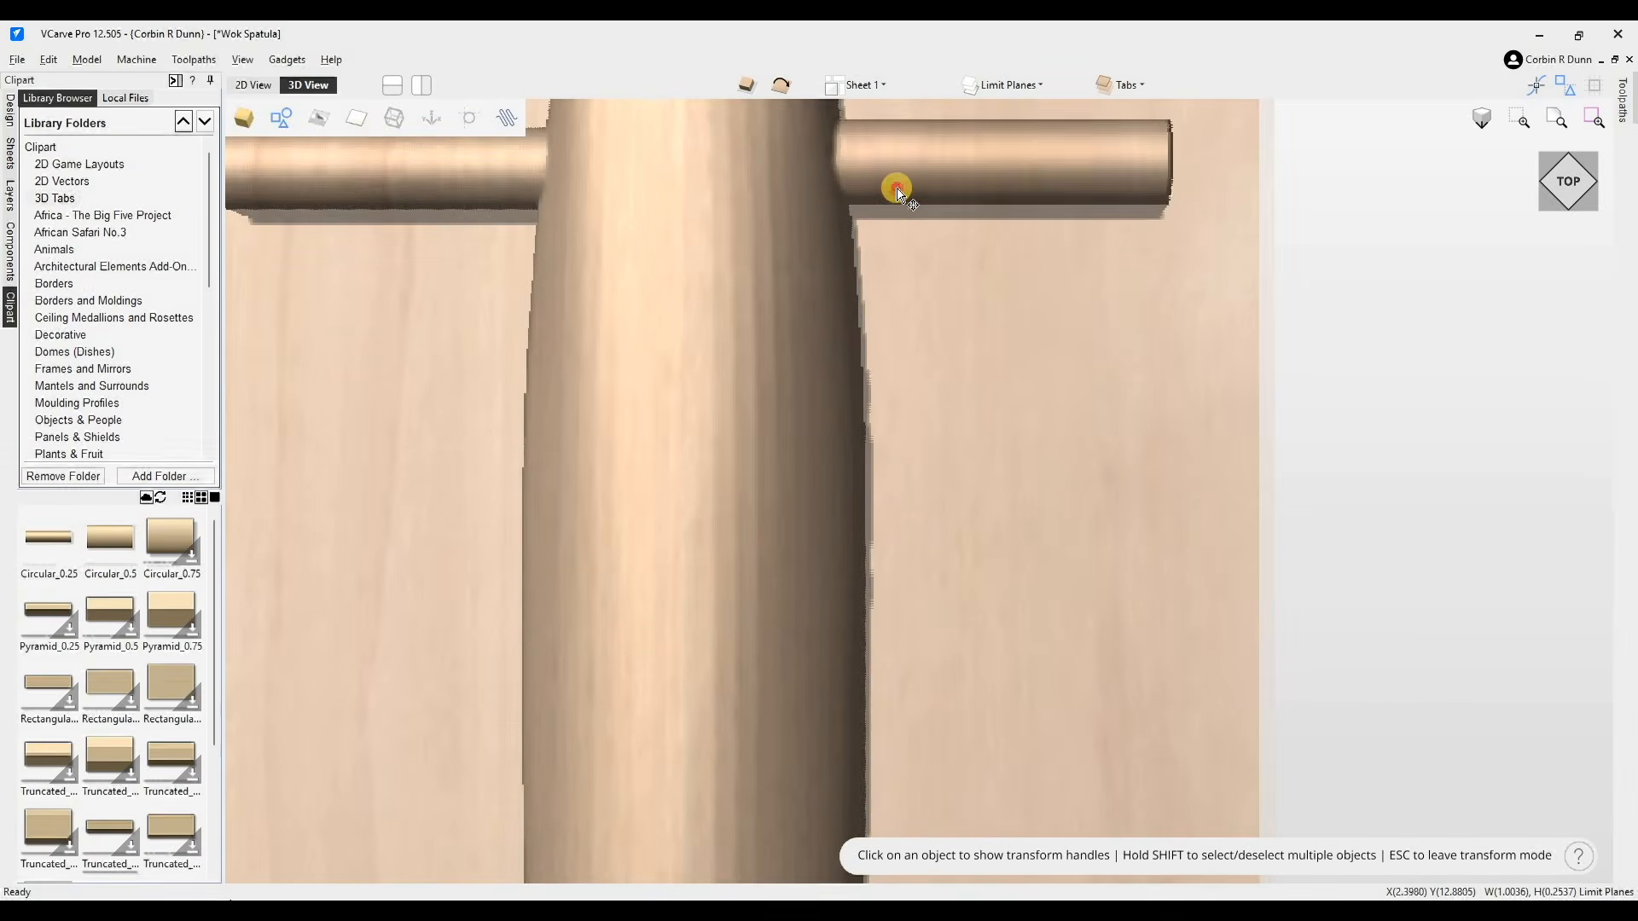
left_click(478, 175)
left_click_drag(486, 165, 550, 132)
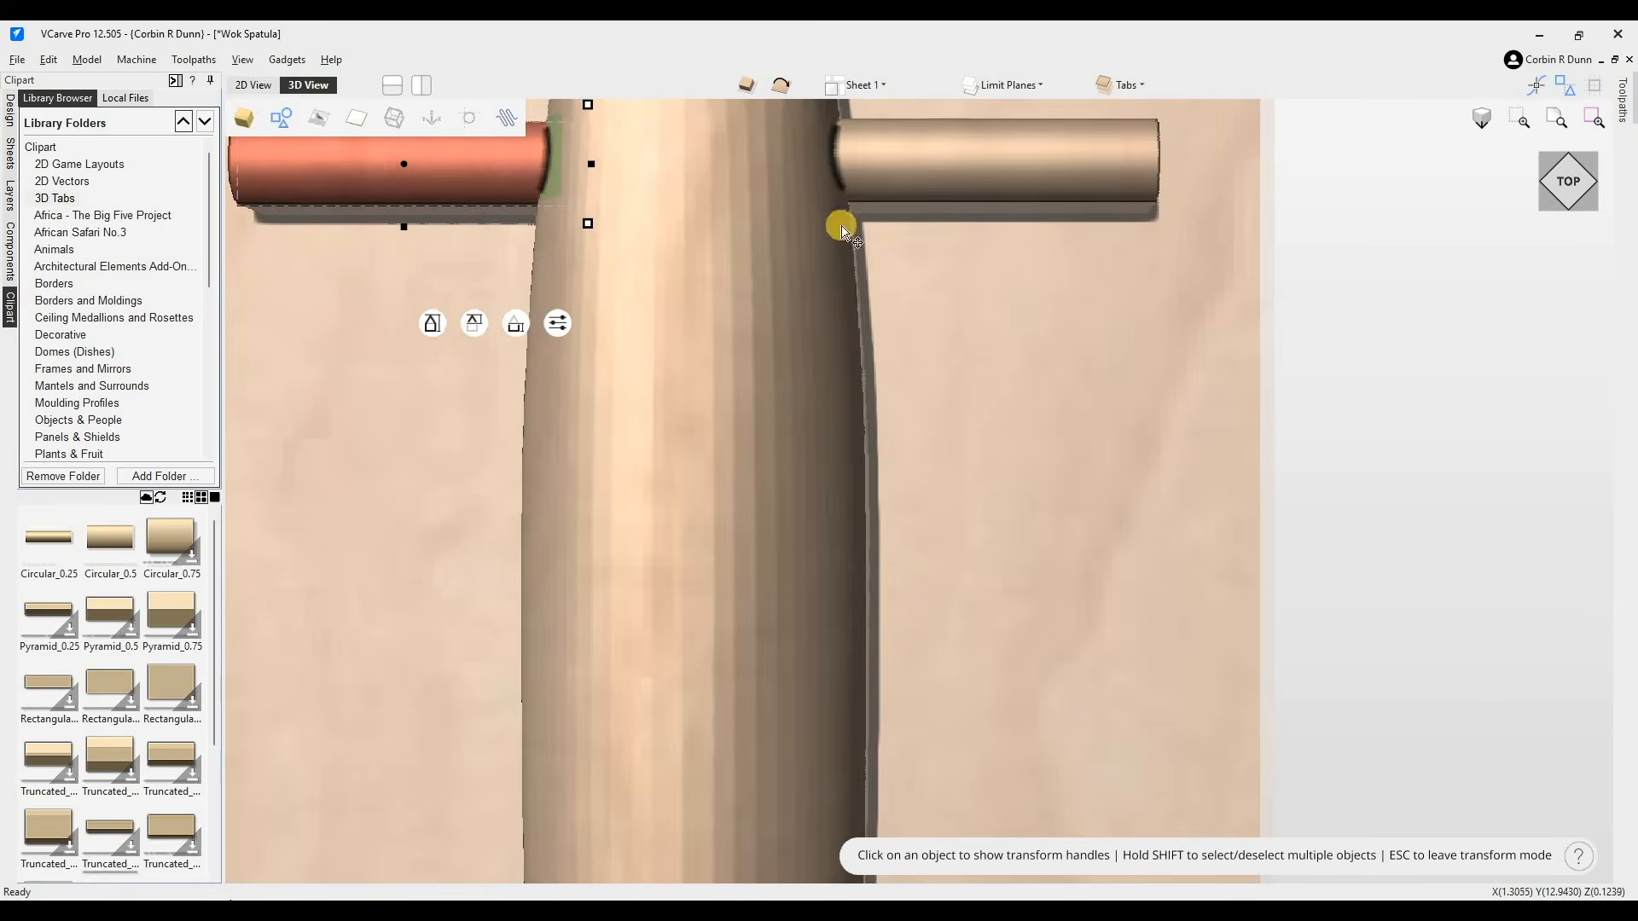
- Copy a tab down to the handle's narrow neck near the middle seam
scroll(1218, 605, "down", 3)
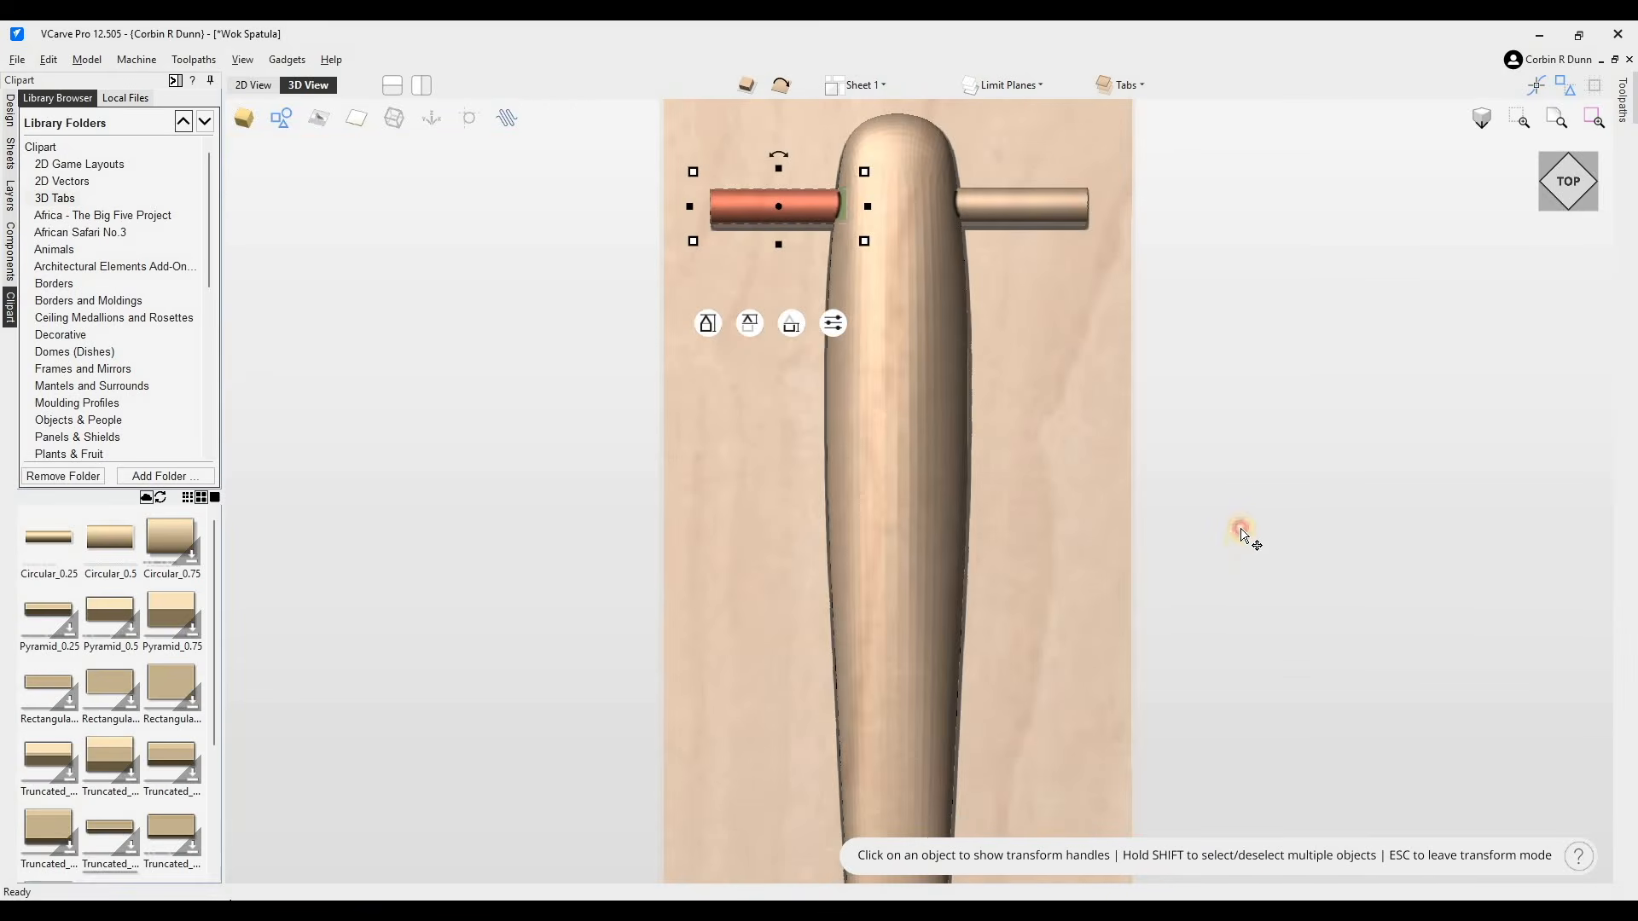
scroll(1236, 557, "down", 3)
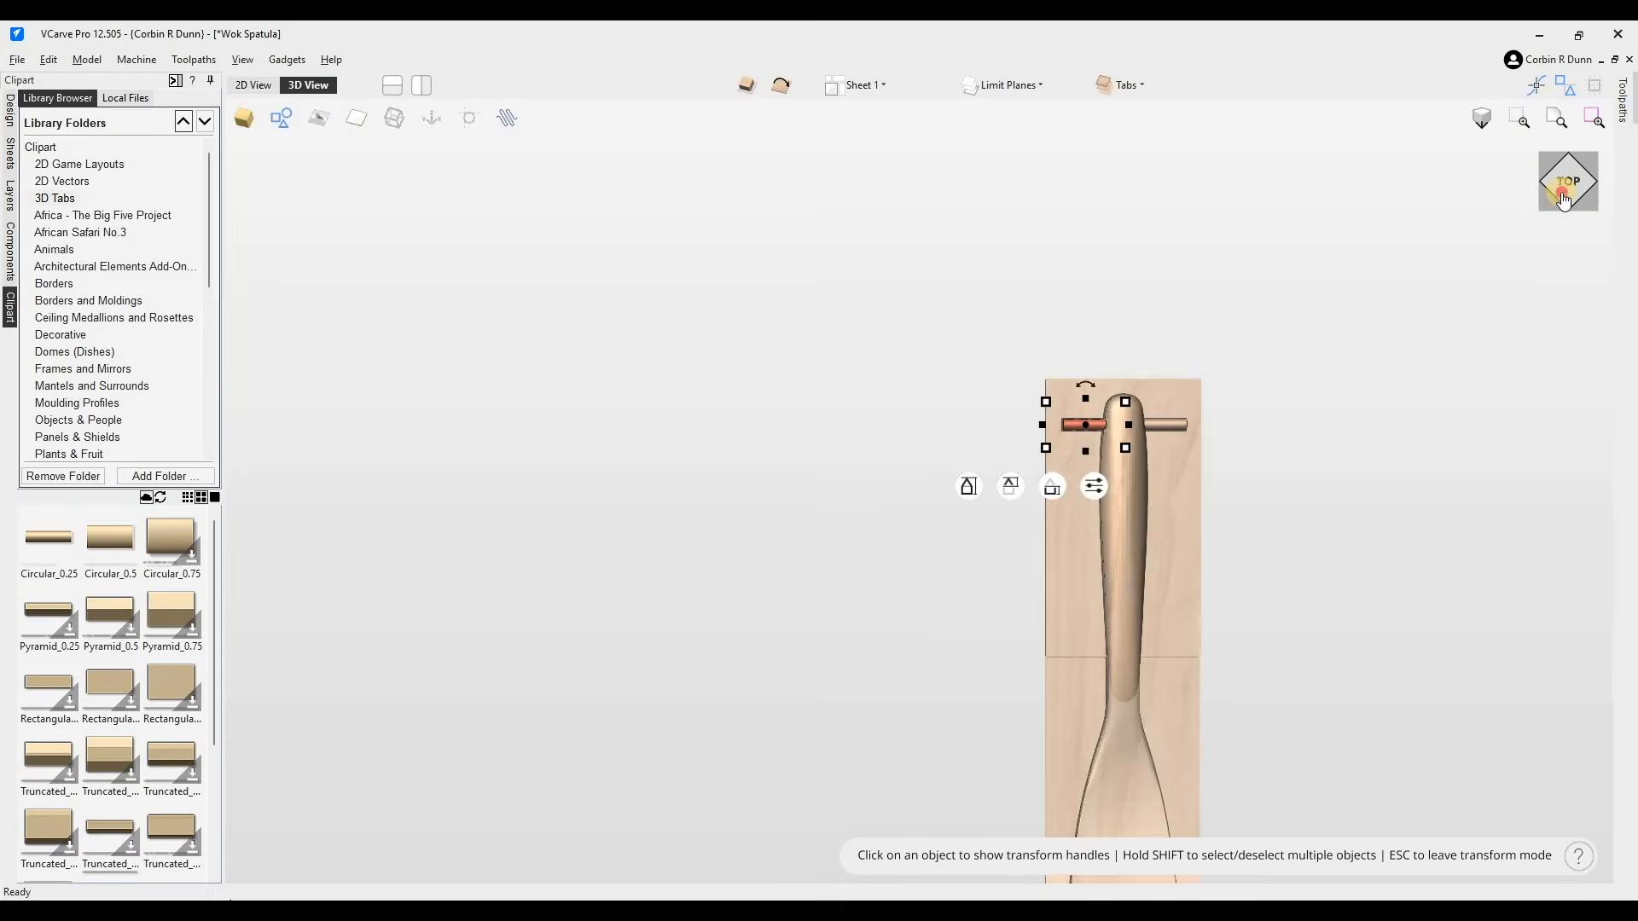
middle_click_drag(1126, 708, 877, 489)
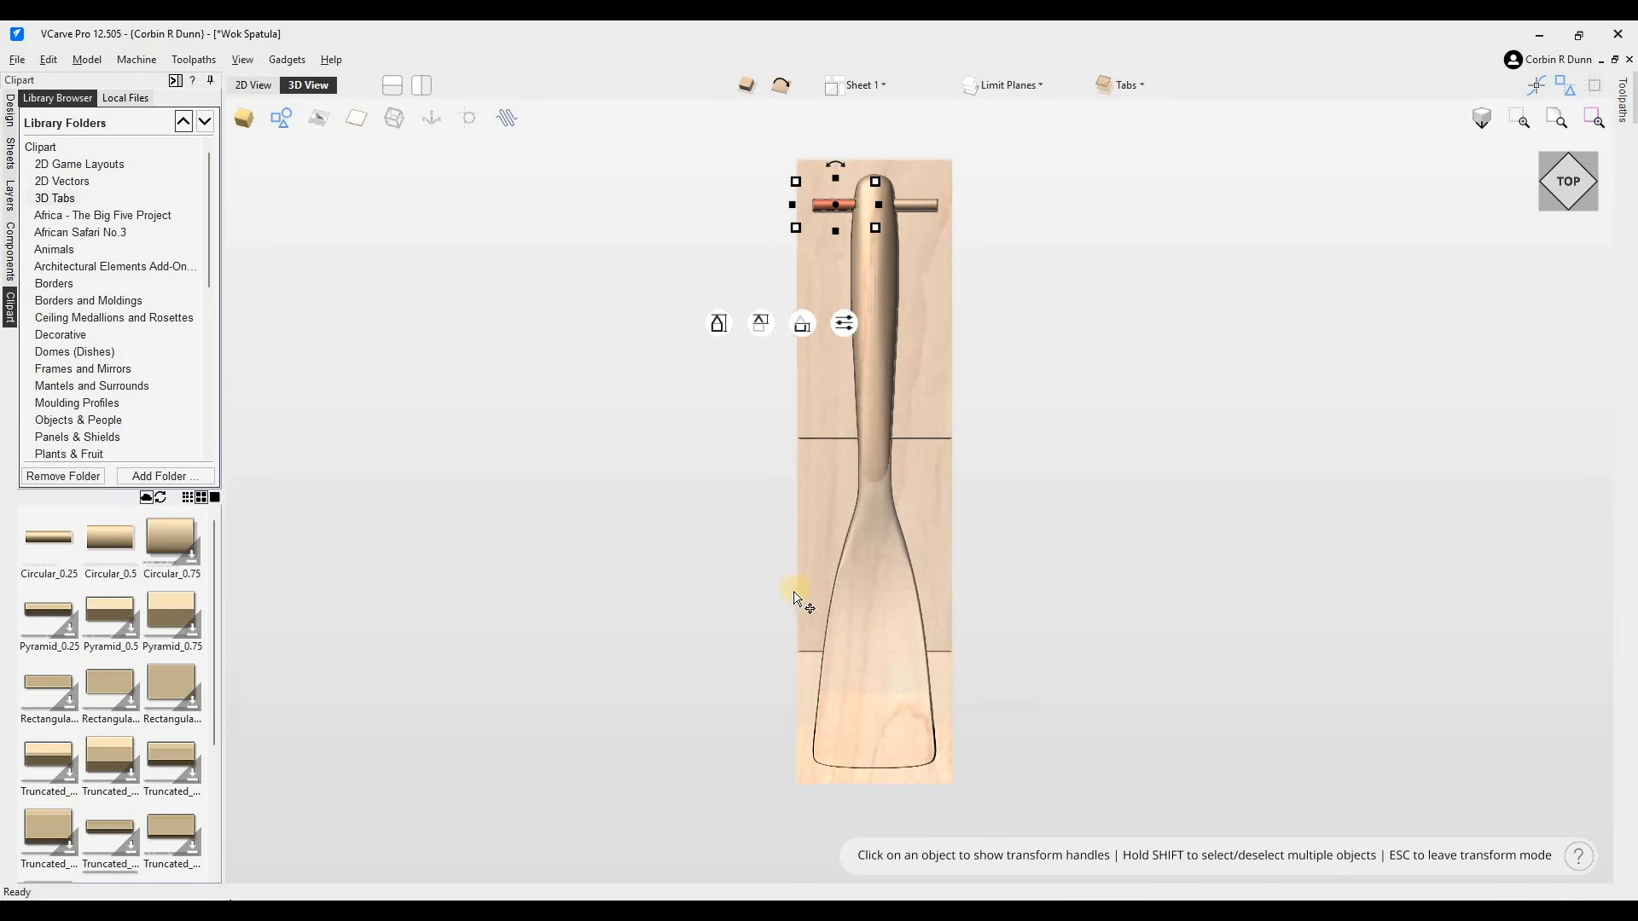
left_click_drag(837, 205, 846, 433)
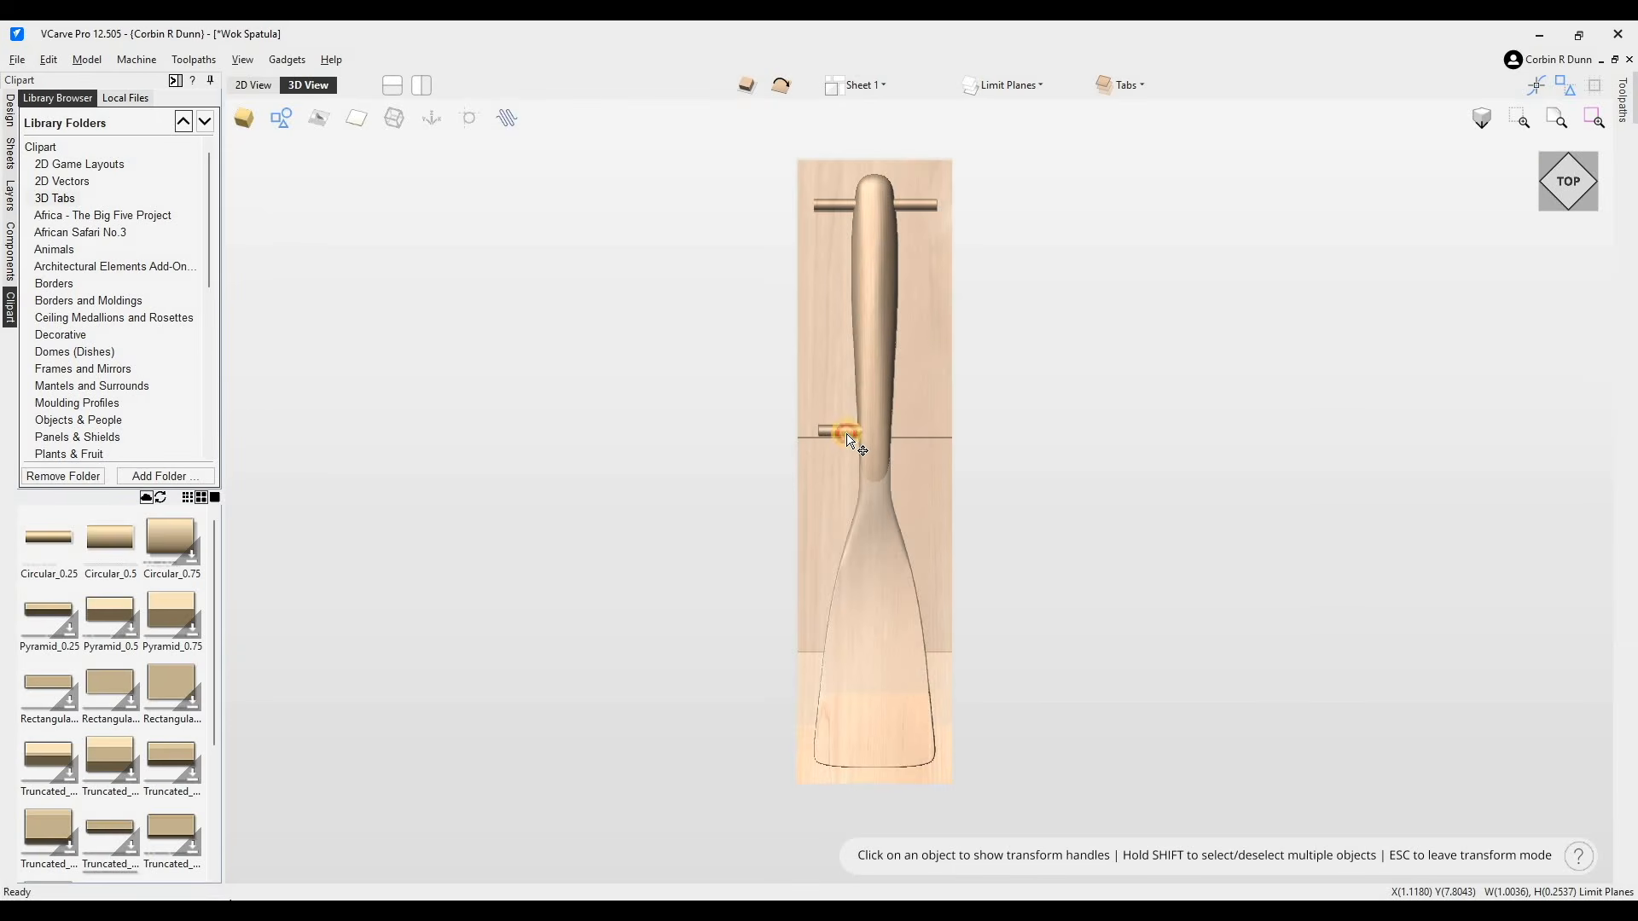
- Nudge the neck tab slightly outward and stretch the top tab across the full width of the blank
left_click(822, 436)
left_click_drag(797, 433, 778, 432)
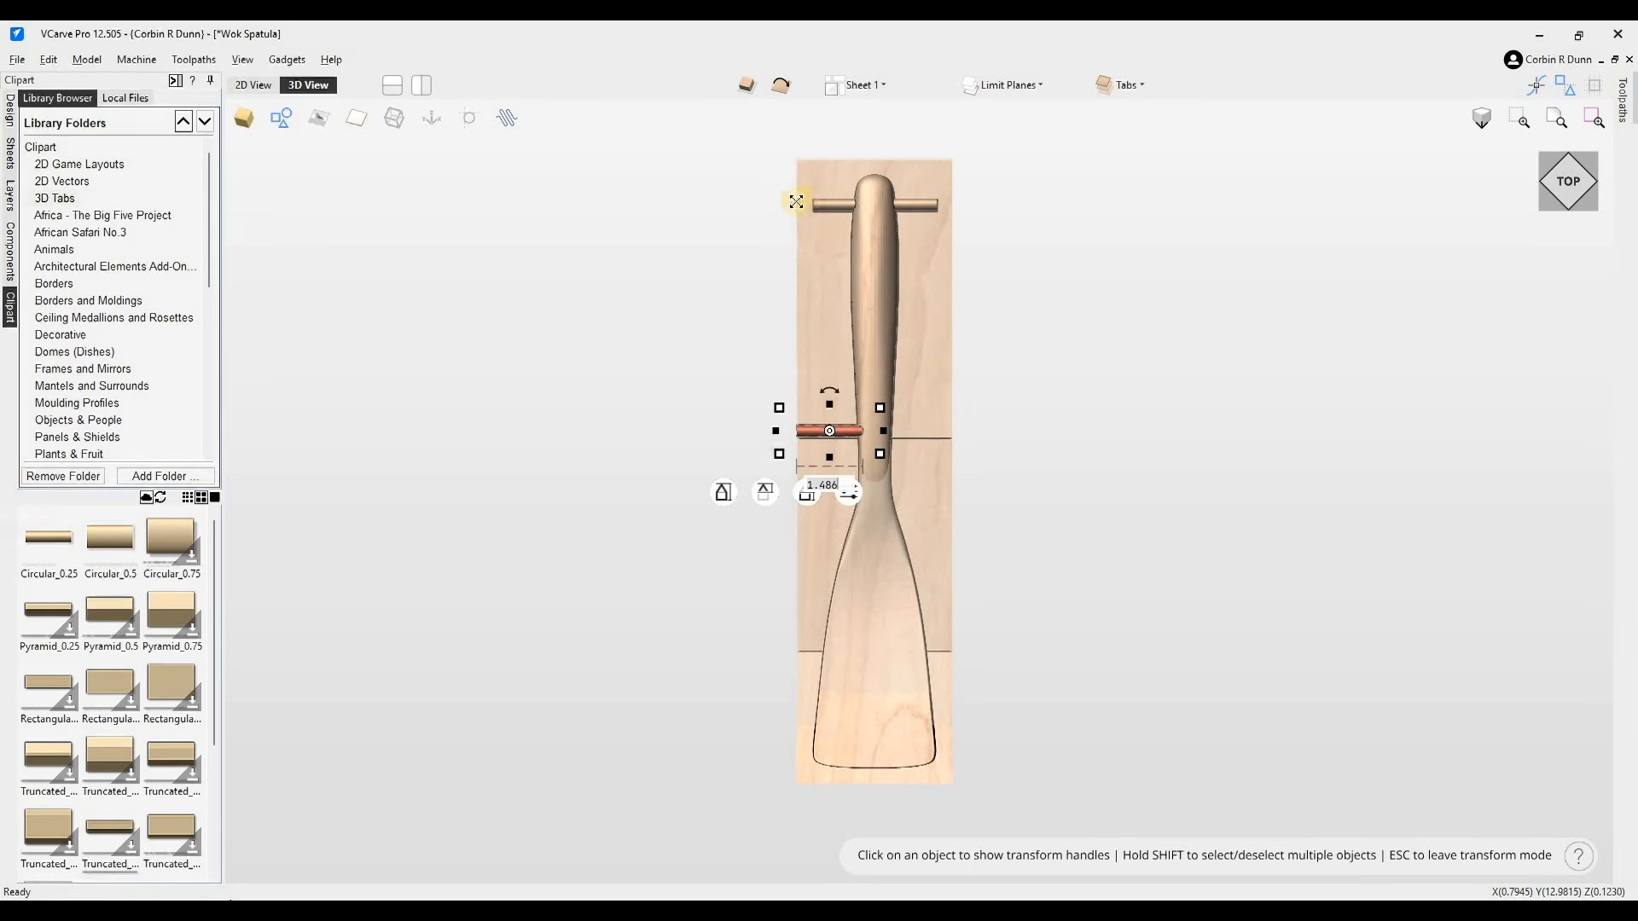
left_click(816, 205)
left_click_drag(782, 202, 954, 201)
- Lower the neck tab's vertical offset to about -0.058 in the side view
left_click_drag(883, 378, 843, 439)
left_click(829, 430)
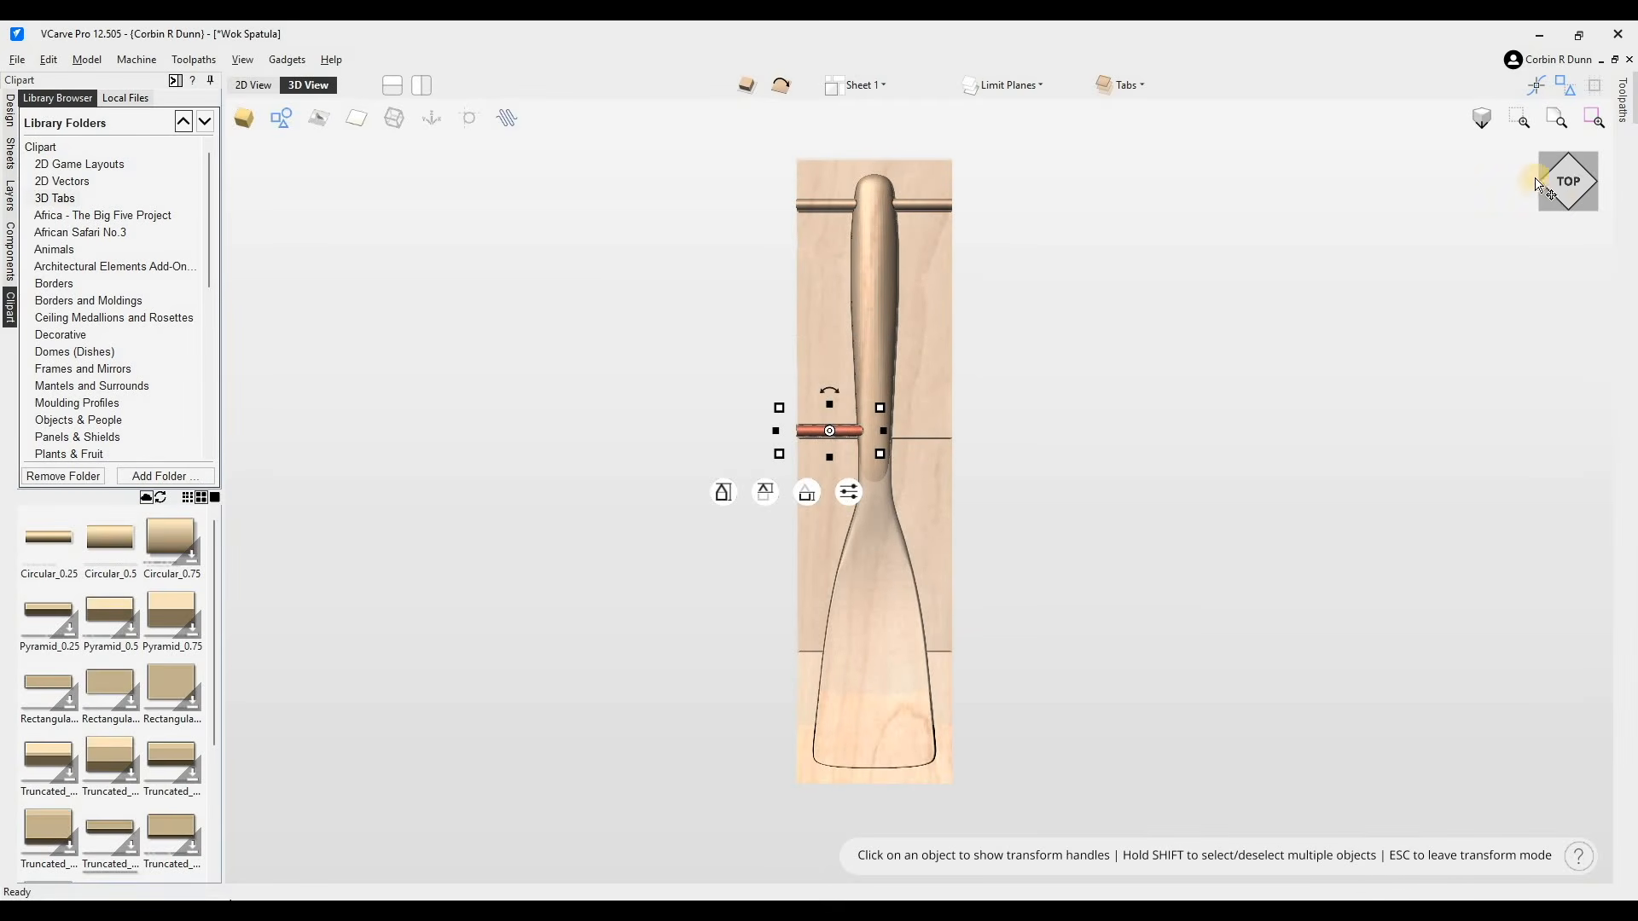
left_click(1579, 182)
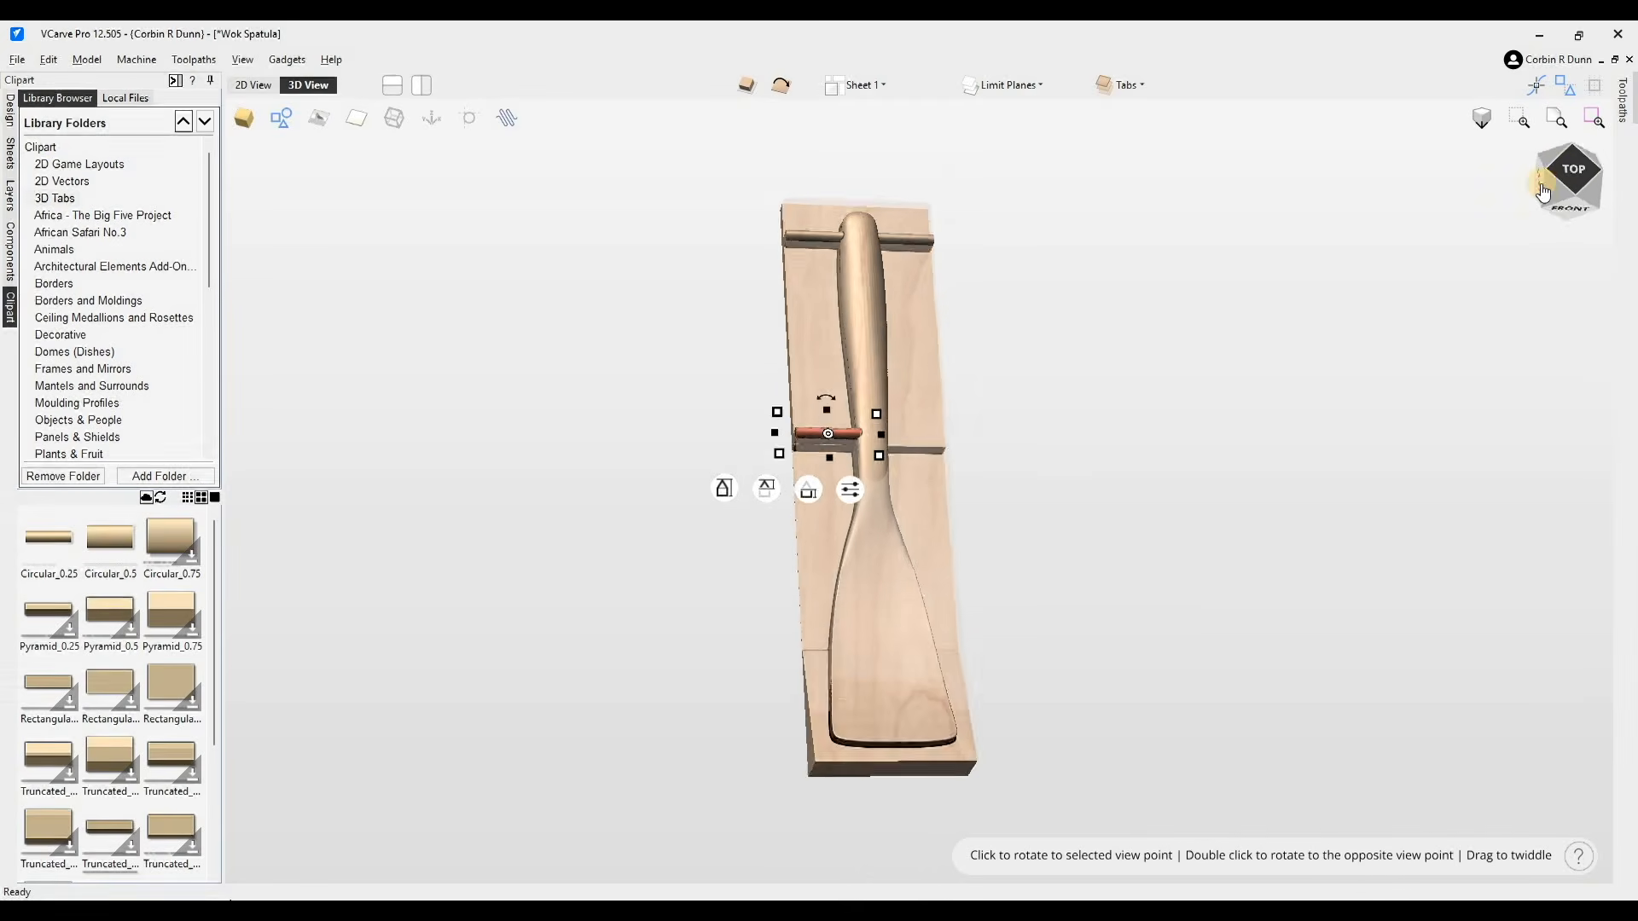
left_click(808, 487)
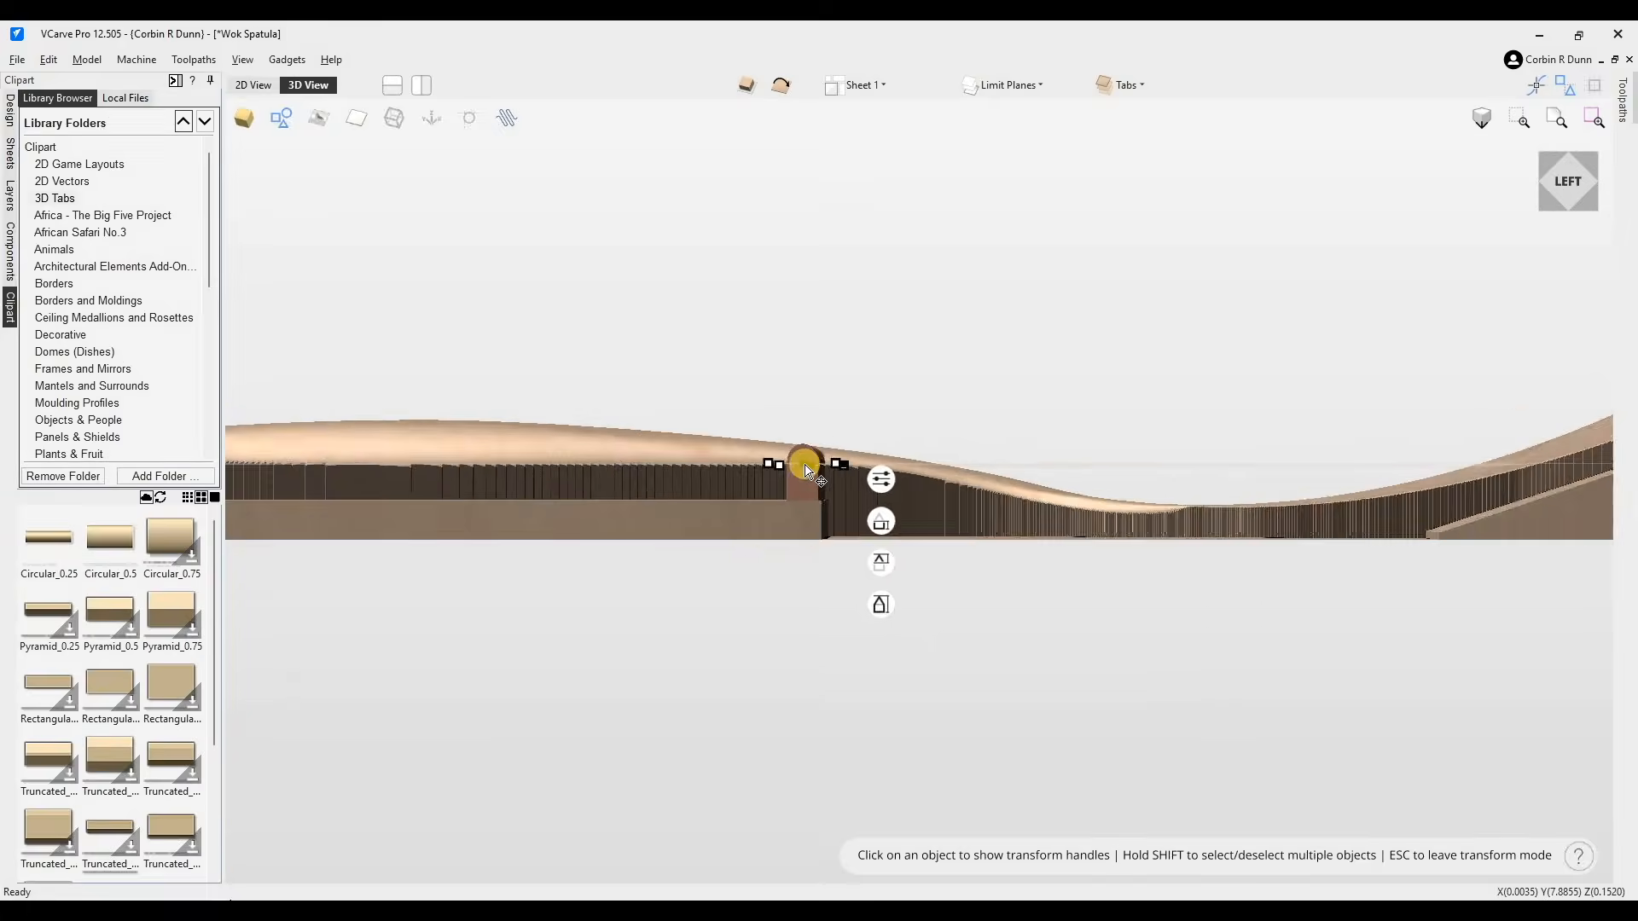
left_click_drag(811, 458, 803, 444)
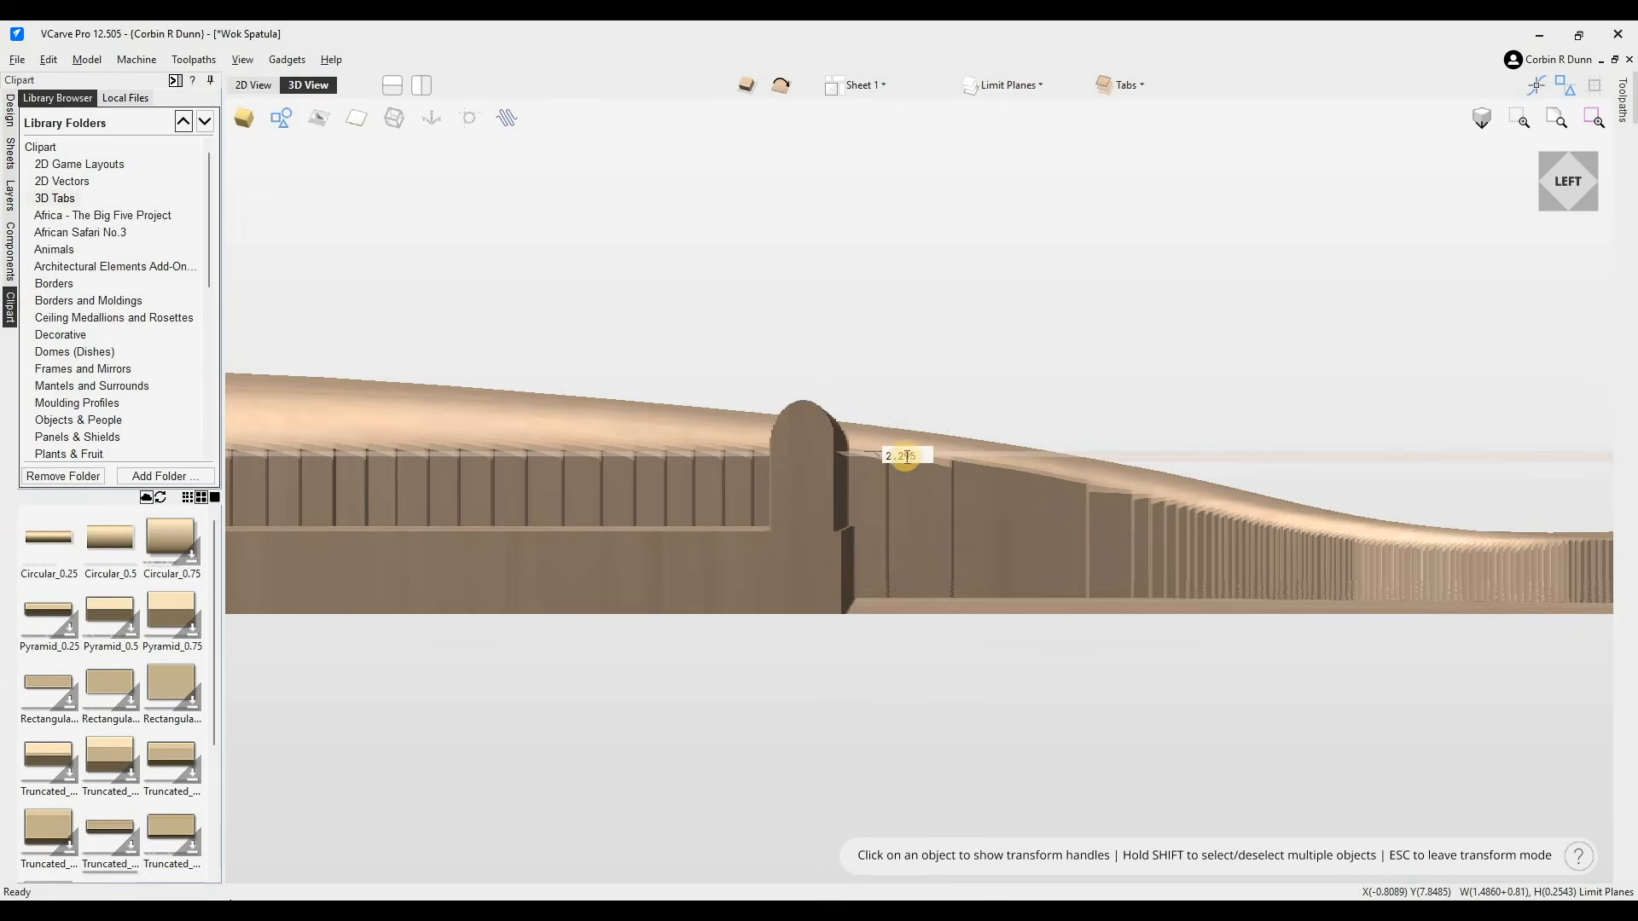
left_click(901, 514)
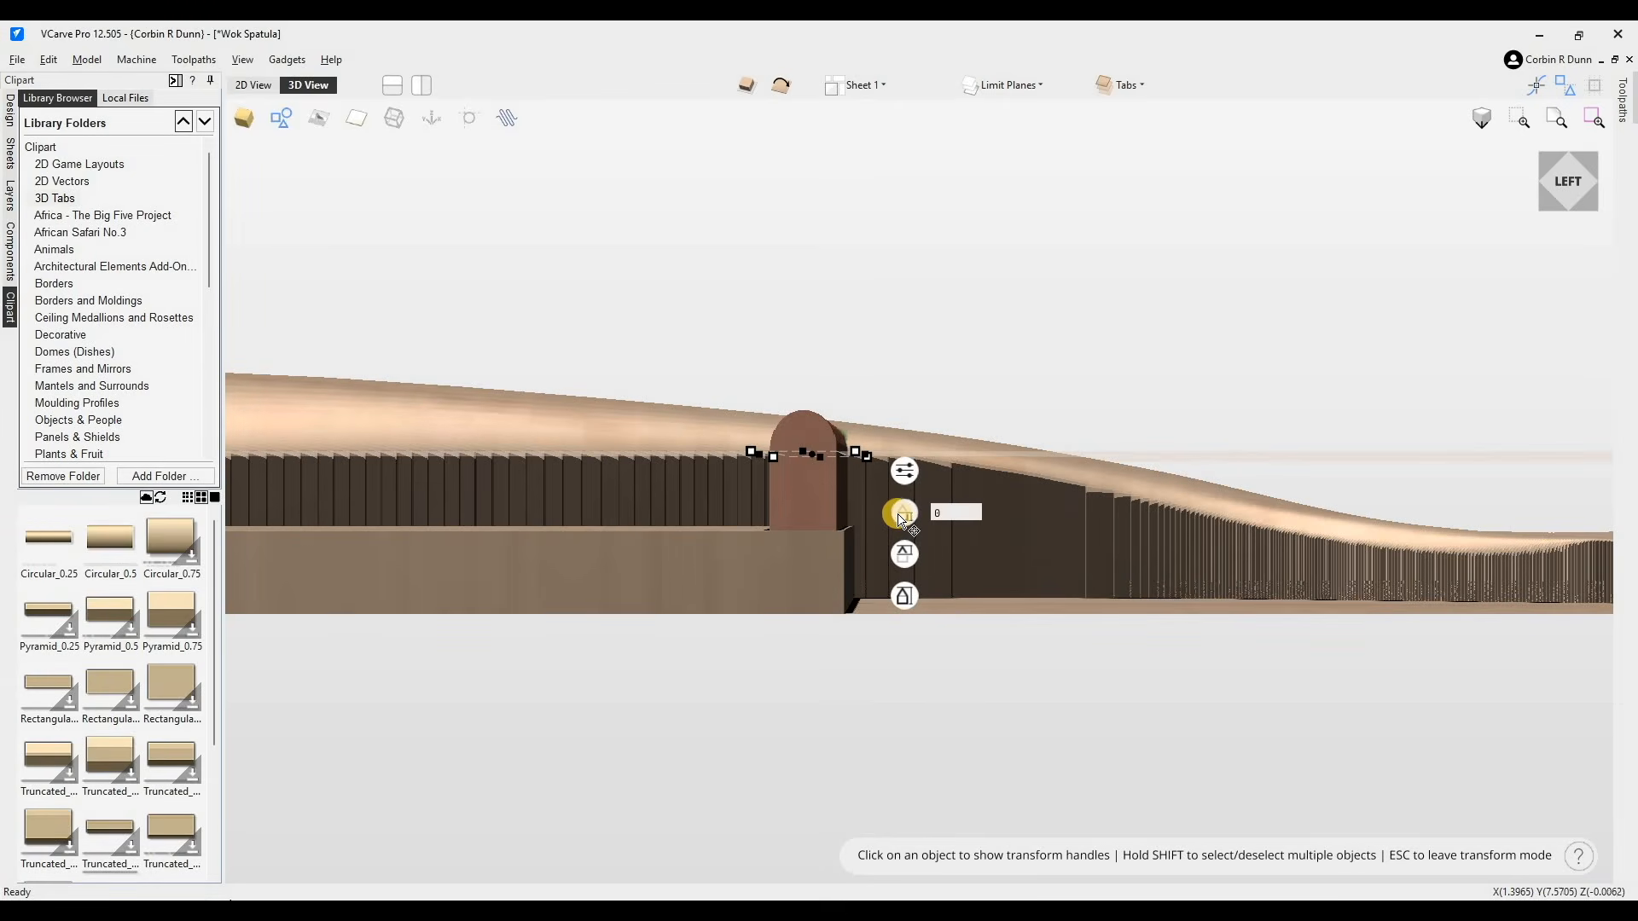
left_click_drag(902, 524, 895, 530)
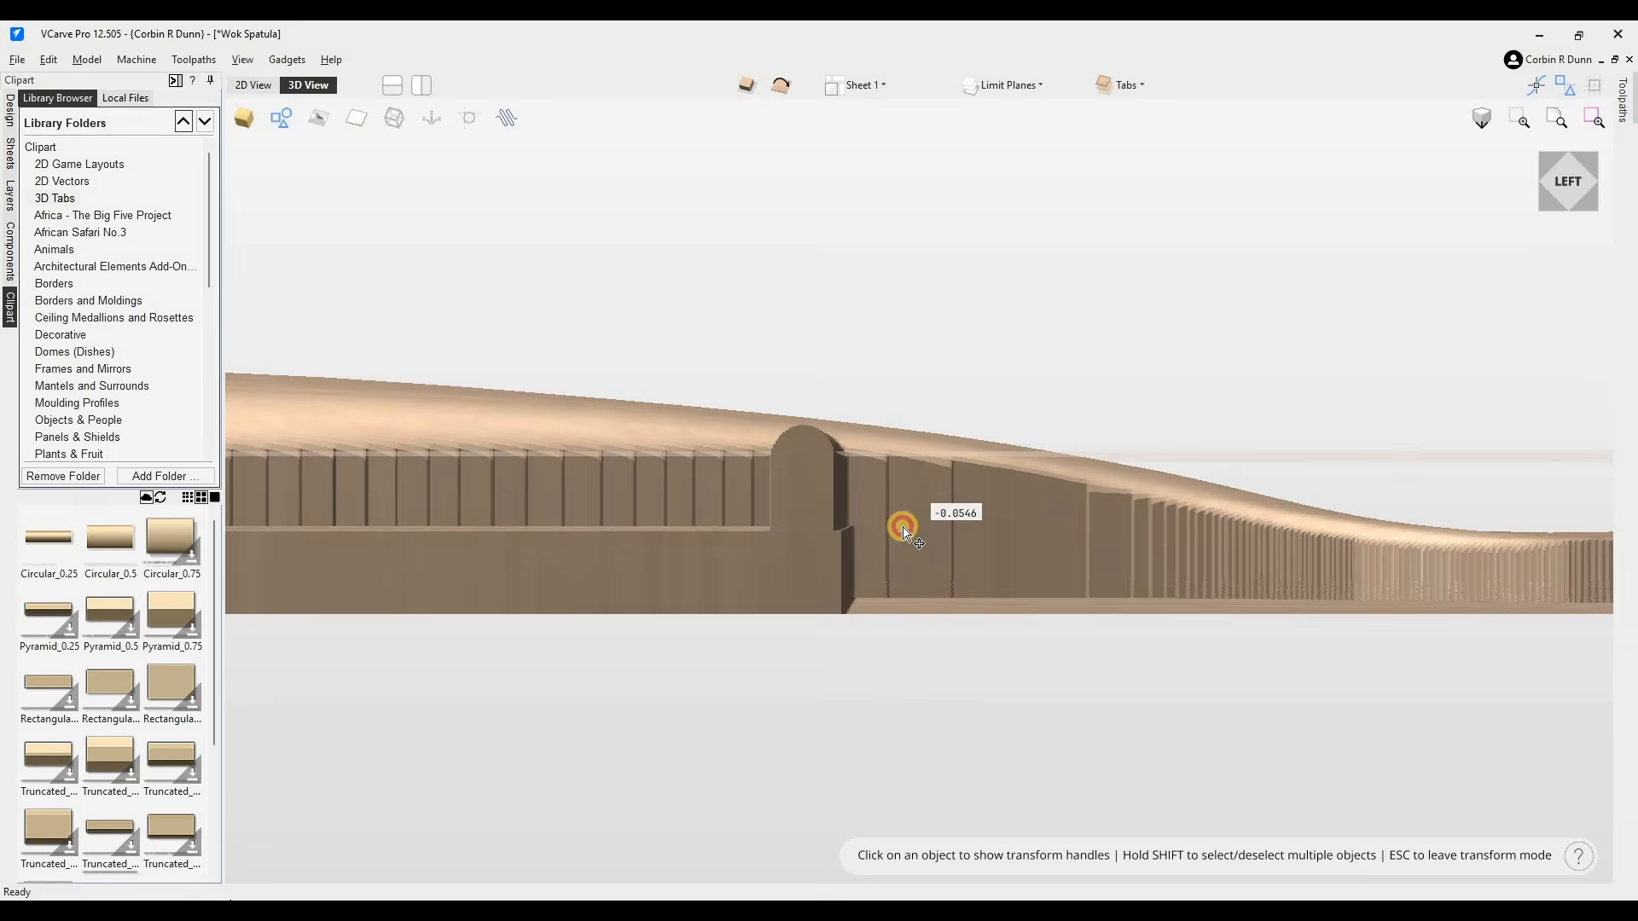
- Adjust the neck tab's height from an angled view of the handle
left_click(1536, 224)
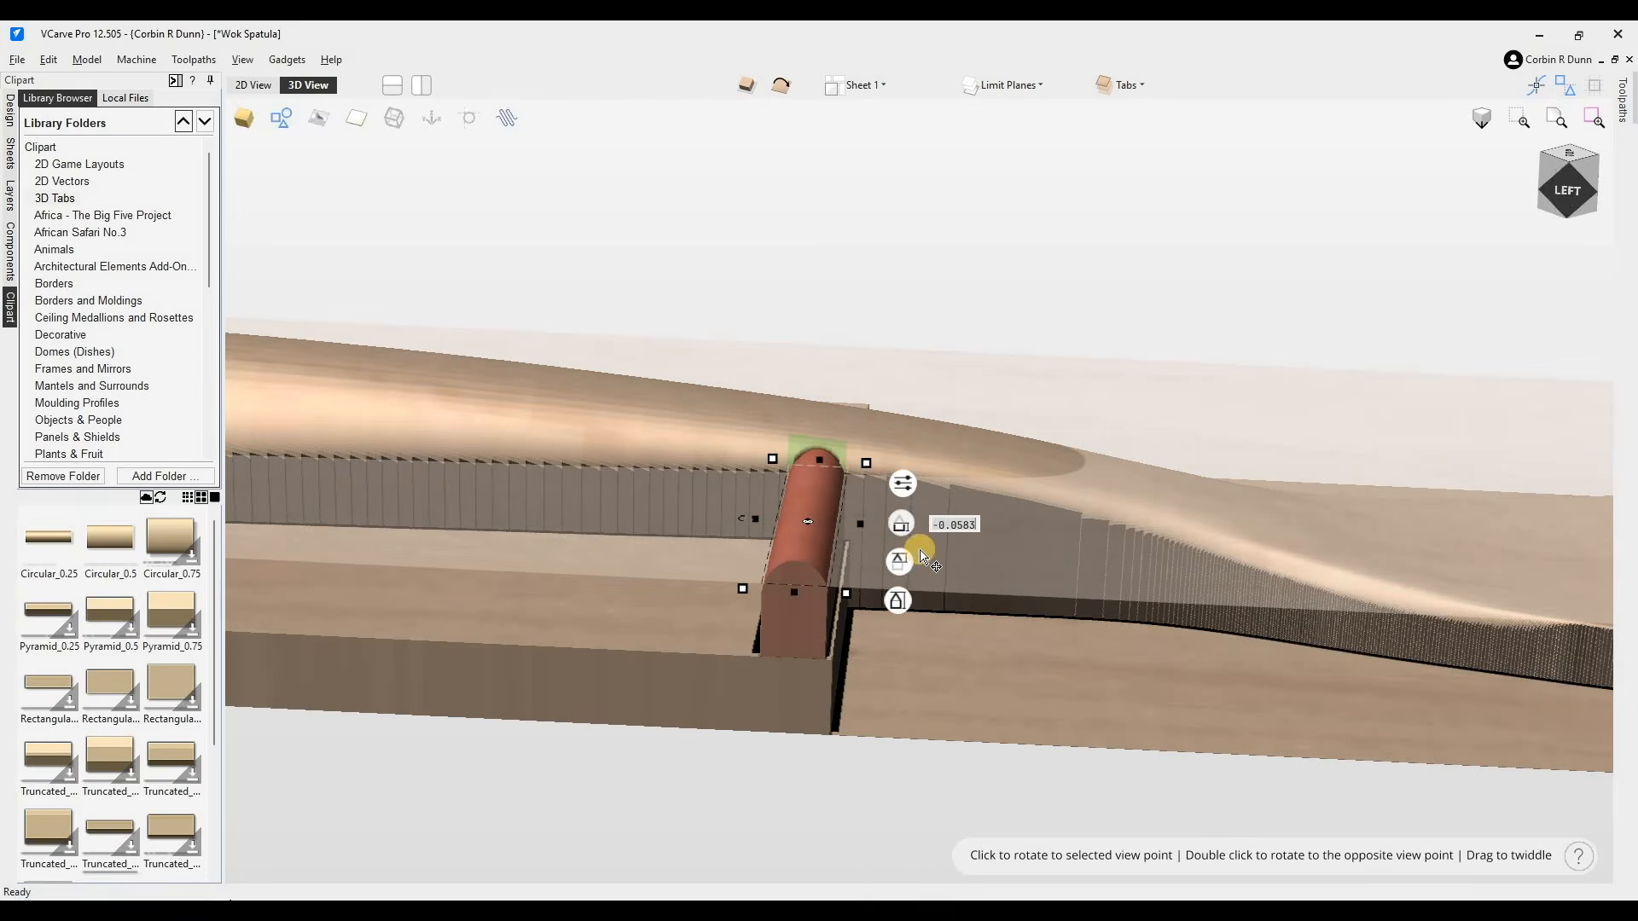
left_click_drag(896, 572, 958, 516)
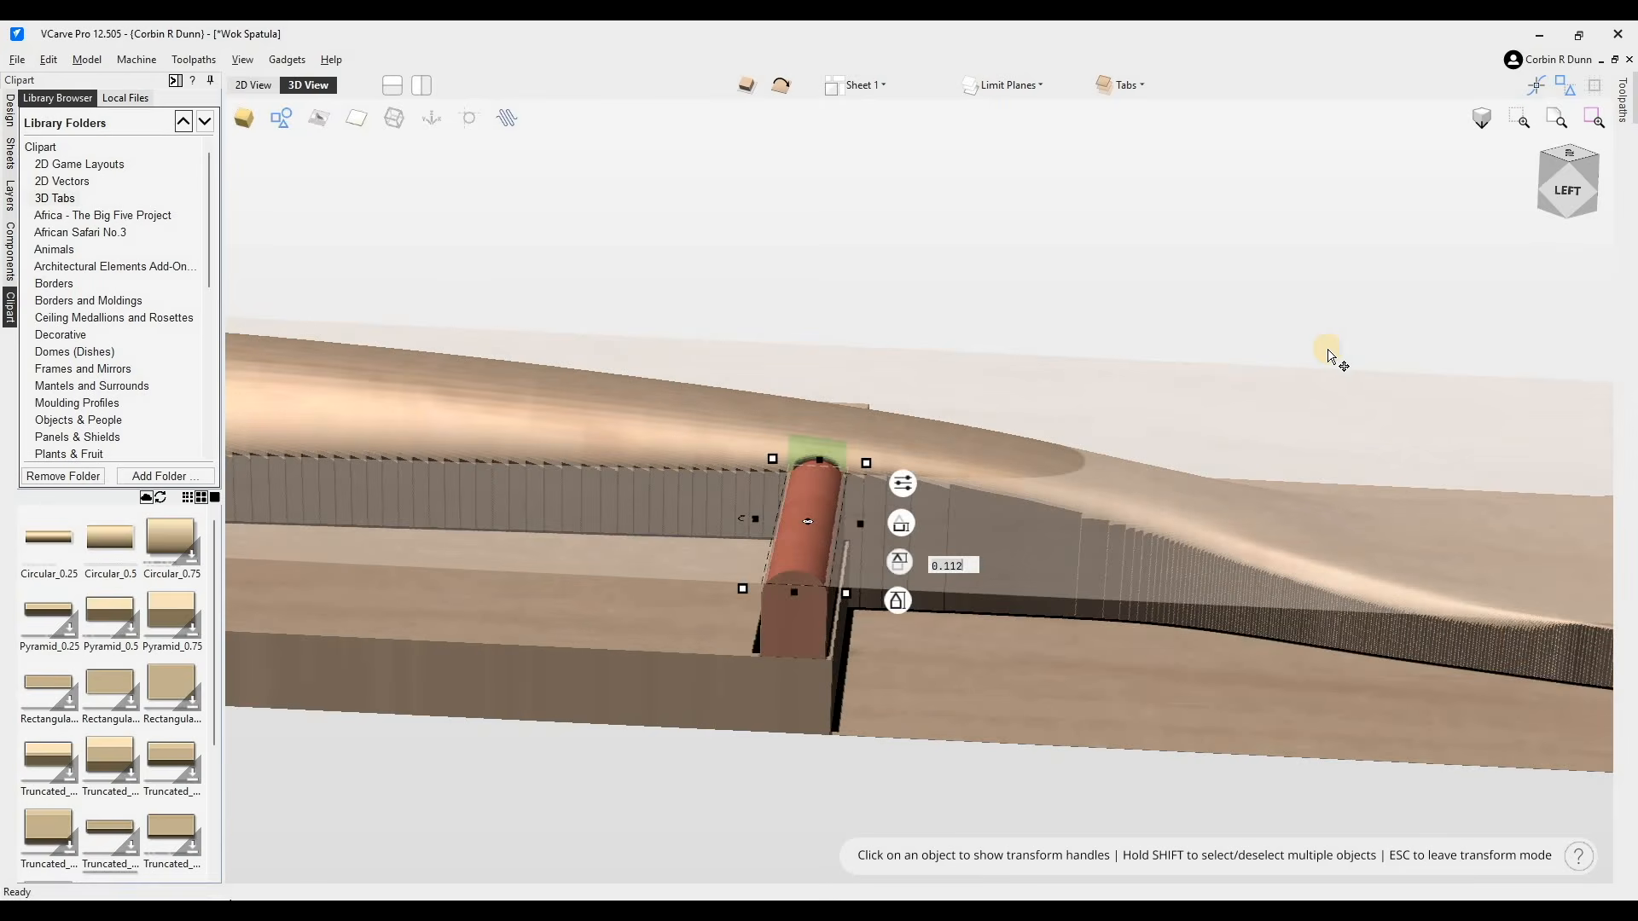
scroll(1333, 347, "down", 2)
mouse_move(1066, 560)
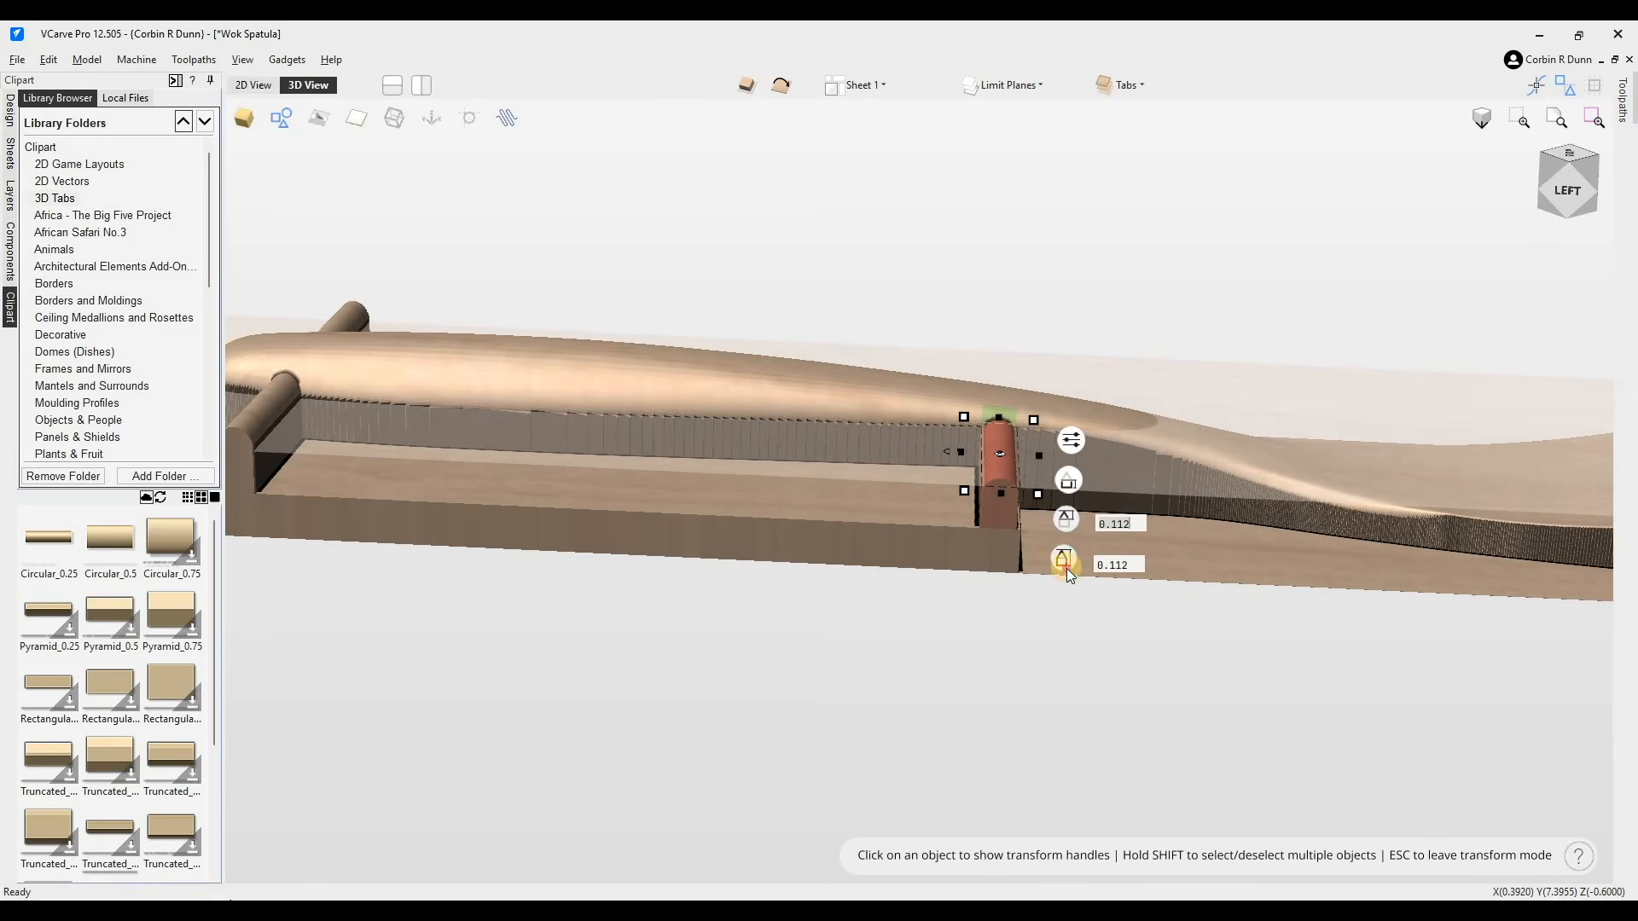
left_click_drag(1066, 558, 1177, 354)
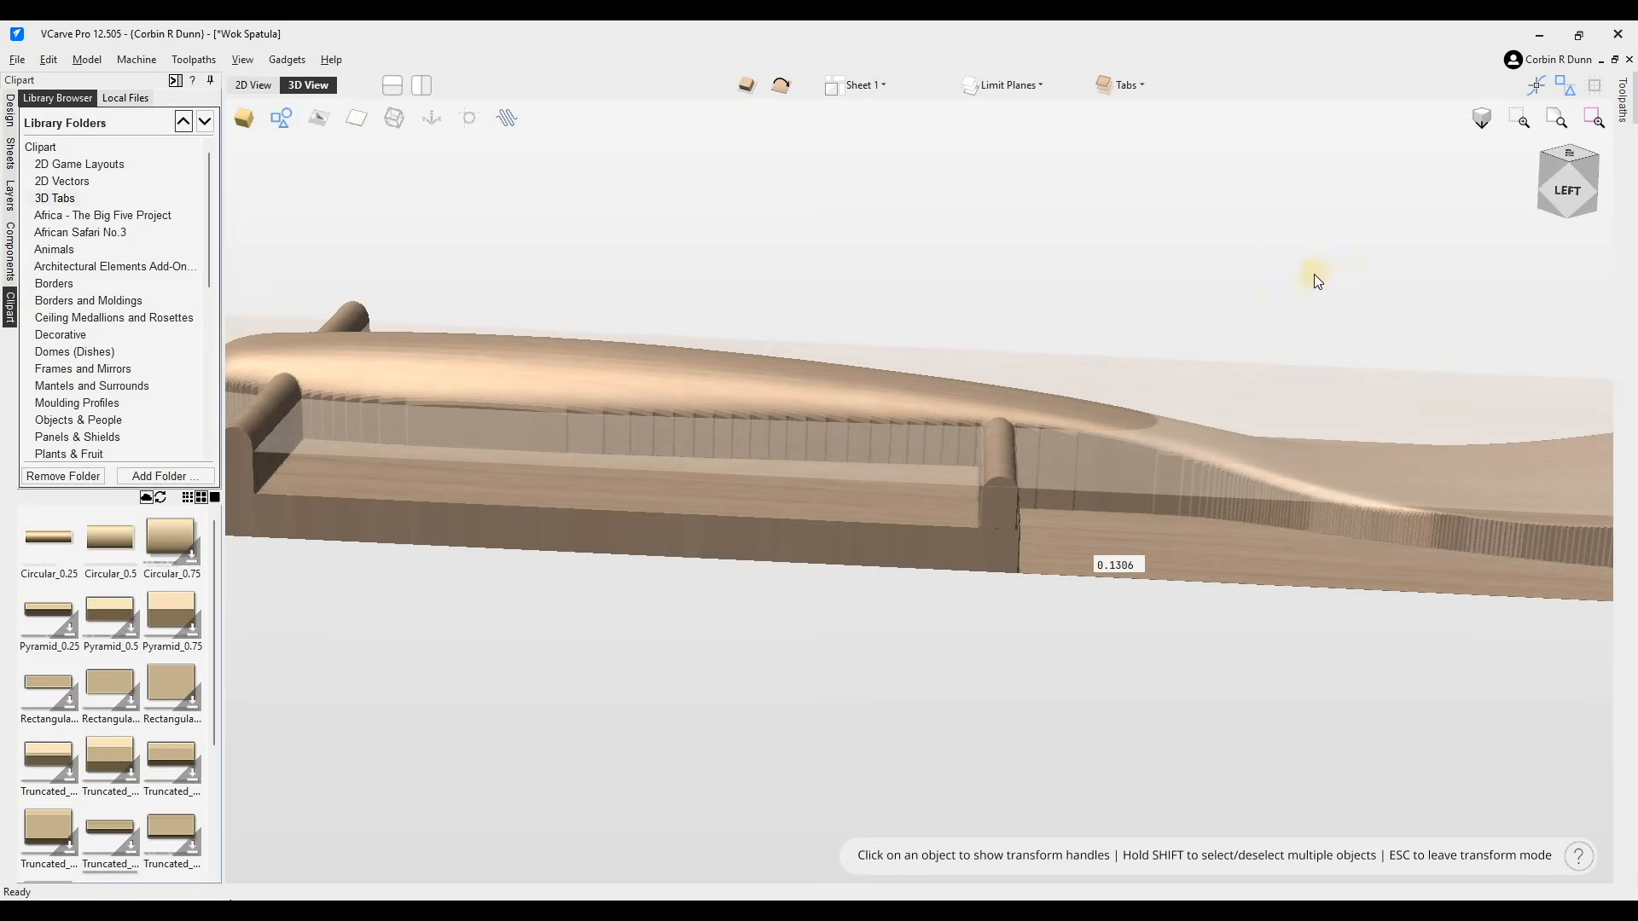
- Copy the neck tab to the handle's other side and copy it down to the blade's lower end
left_click_drag(1316, 282, 1418, 292)
scroll(849, 522, "down", 2)
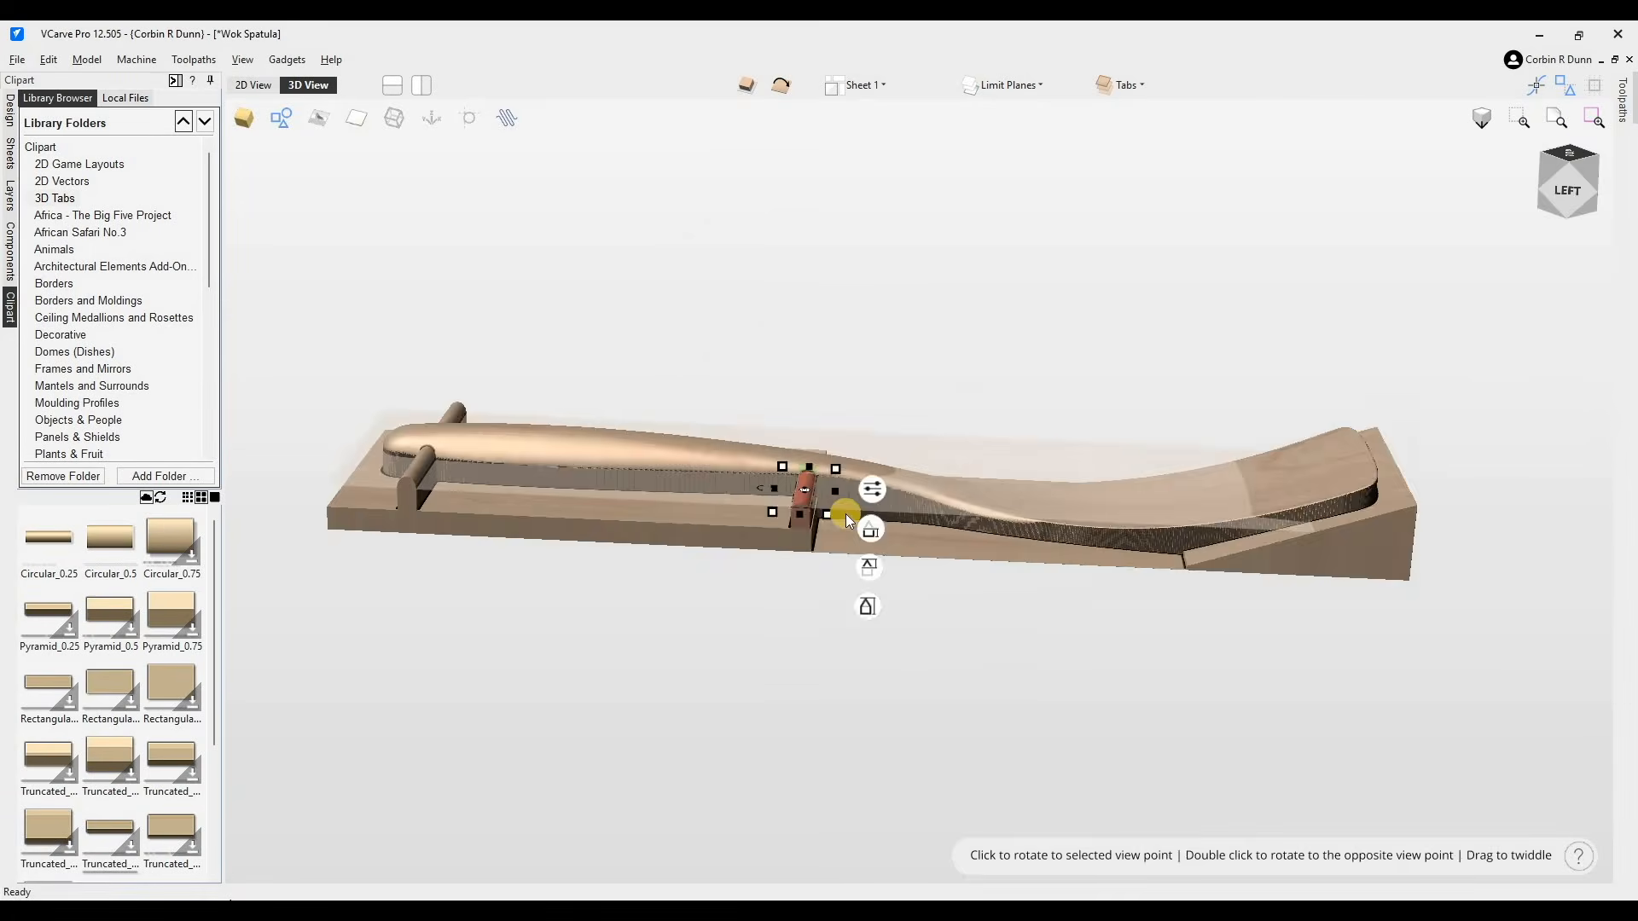
double_click(846, 520)
left_click(849, 434)
left_click_drag(942, 438, 943, 439)
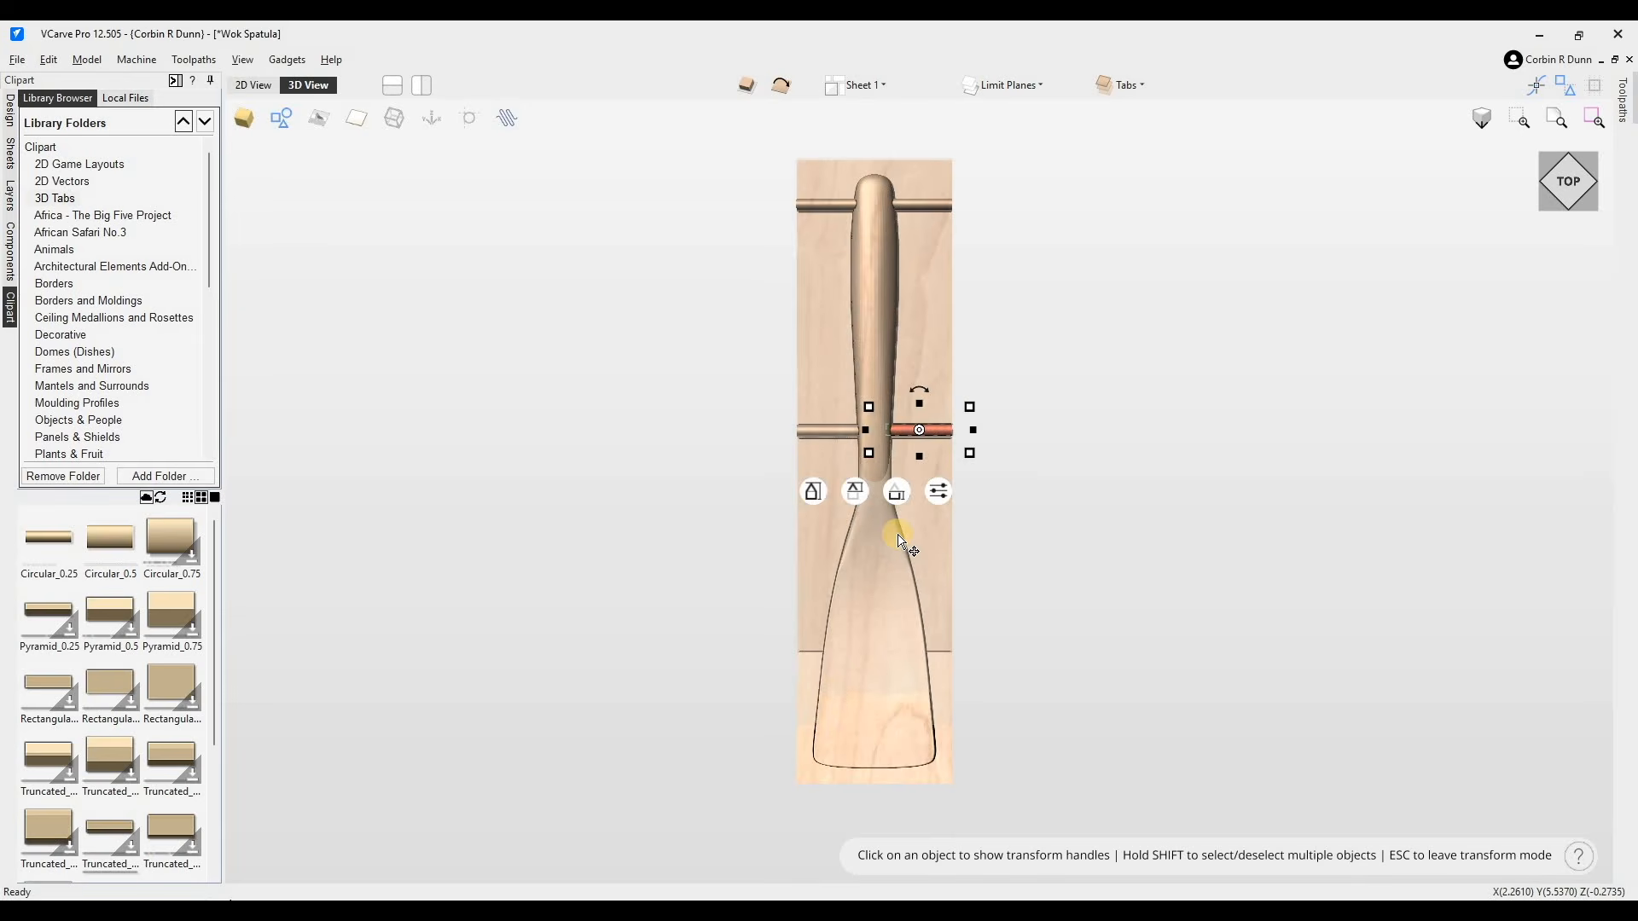
left_click_drag(932, 426, 937, 719, "ctrl")
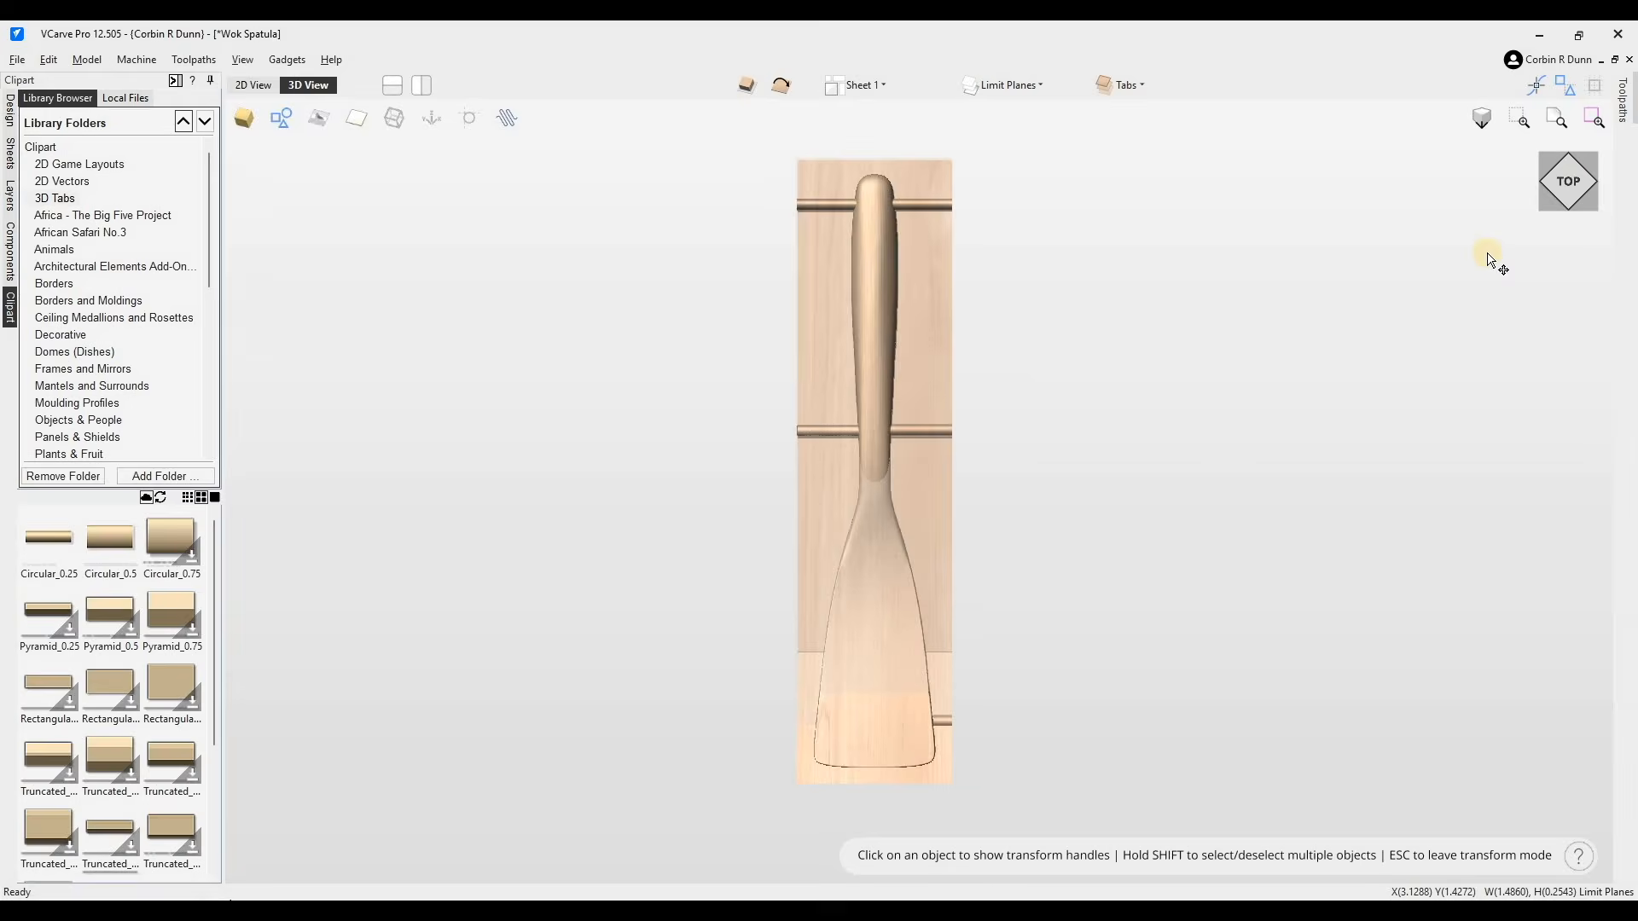
- Raise the blade-end tab's vertical offset to about 0.079 in the side view
mouse_move(1574, 195)
left_mouse_down()
mouse_move(1579, 160)
mouse_move(1576, 186)
left_mouse_up()
left_click(1576, 184)
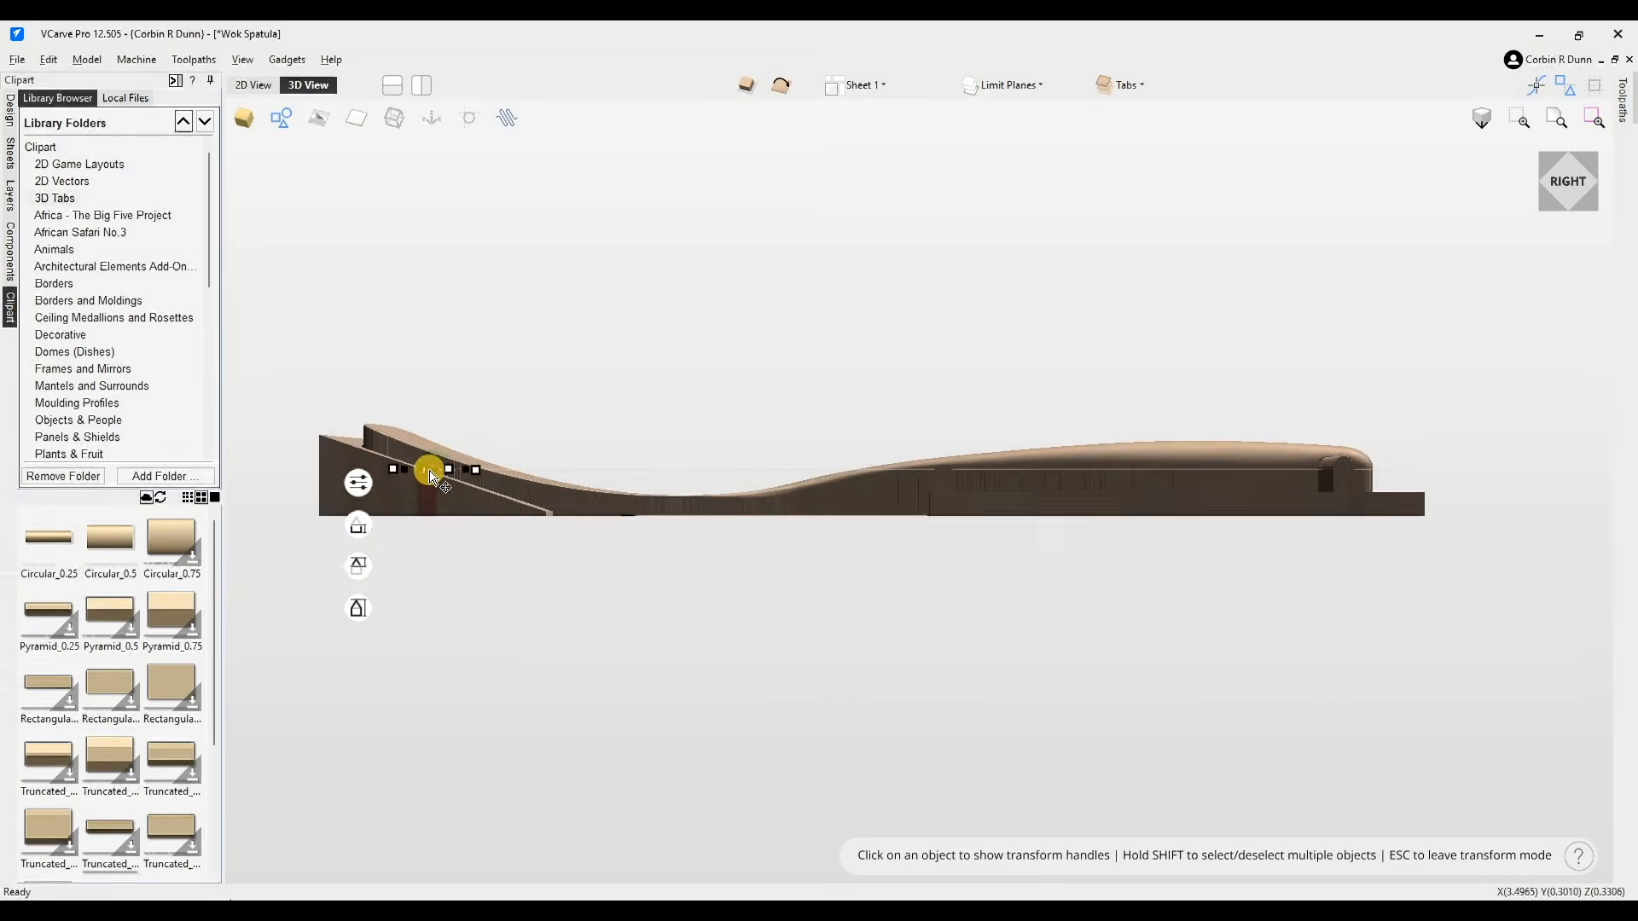
scroll(429, 465, "up", 3)
scroll(450, 509, "up", 5)
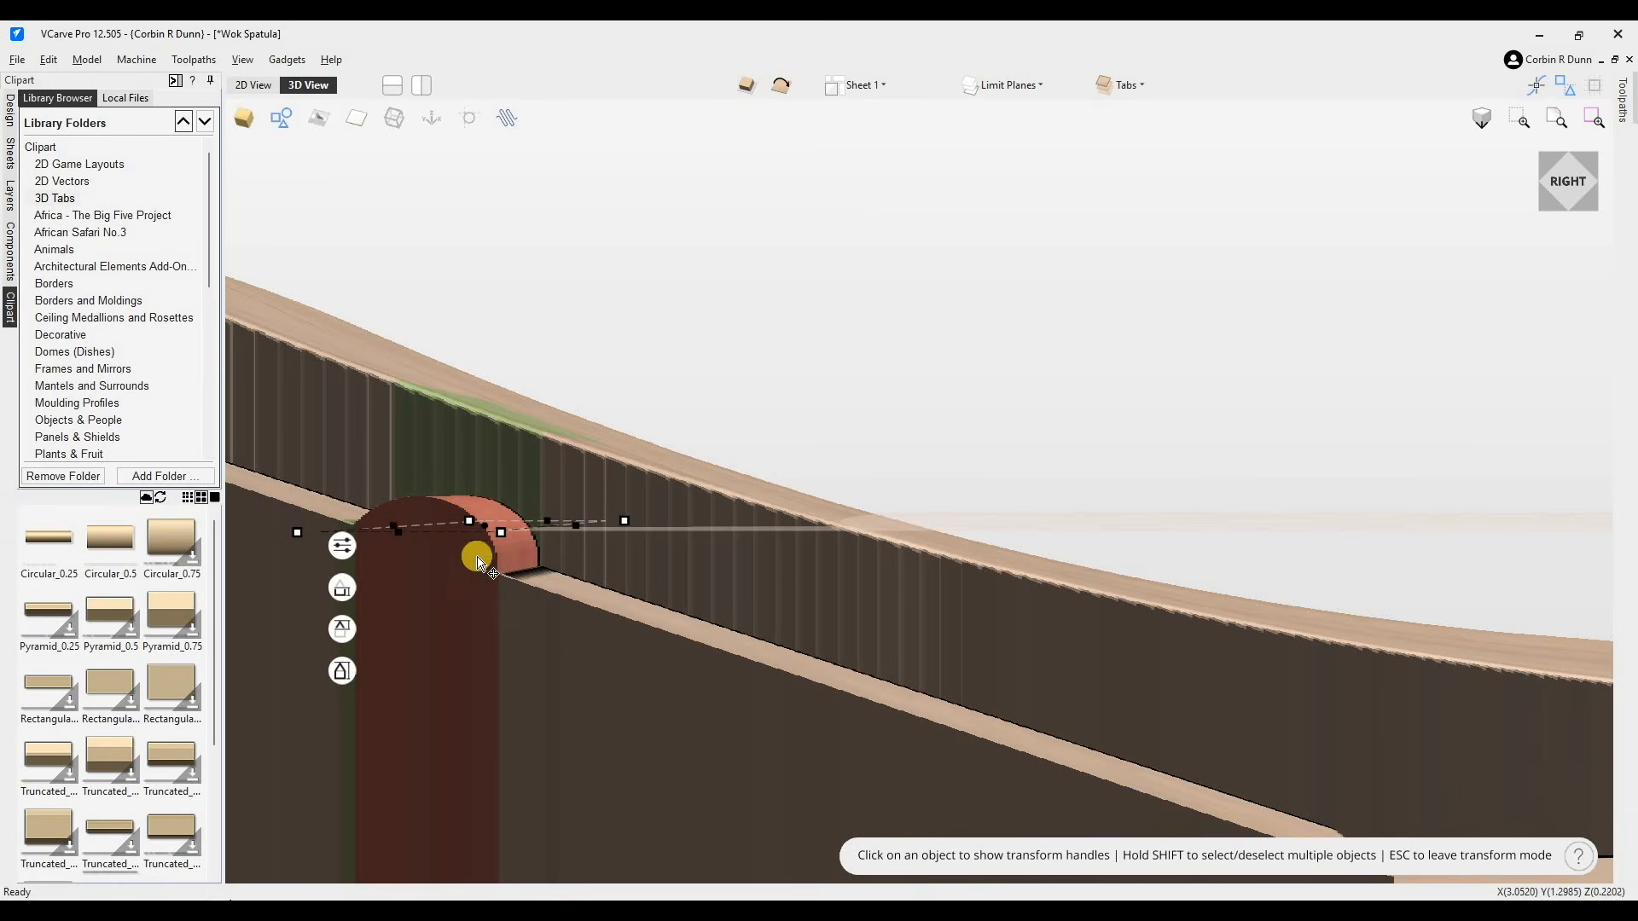
left_click(339, 630)
left_click(342, 590)
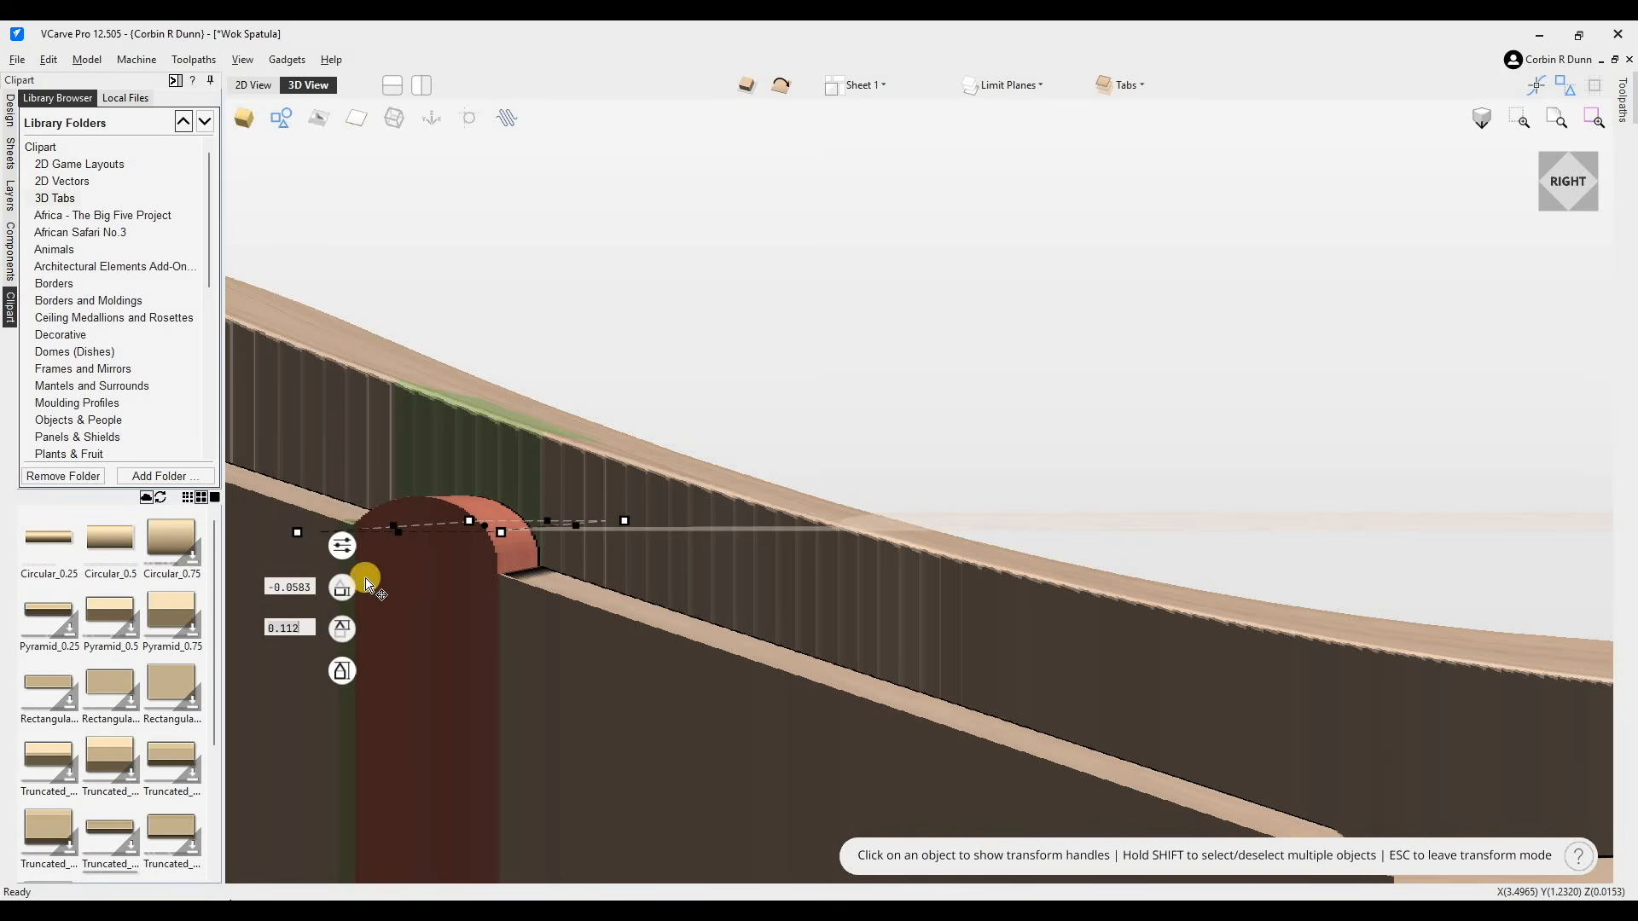
left_click(342, 674)
left_click_drag(343, 661, 483, 445)
mouse_move(342, 585)
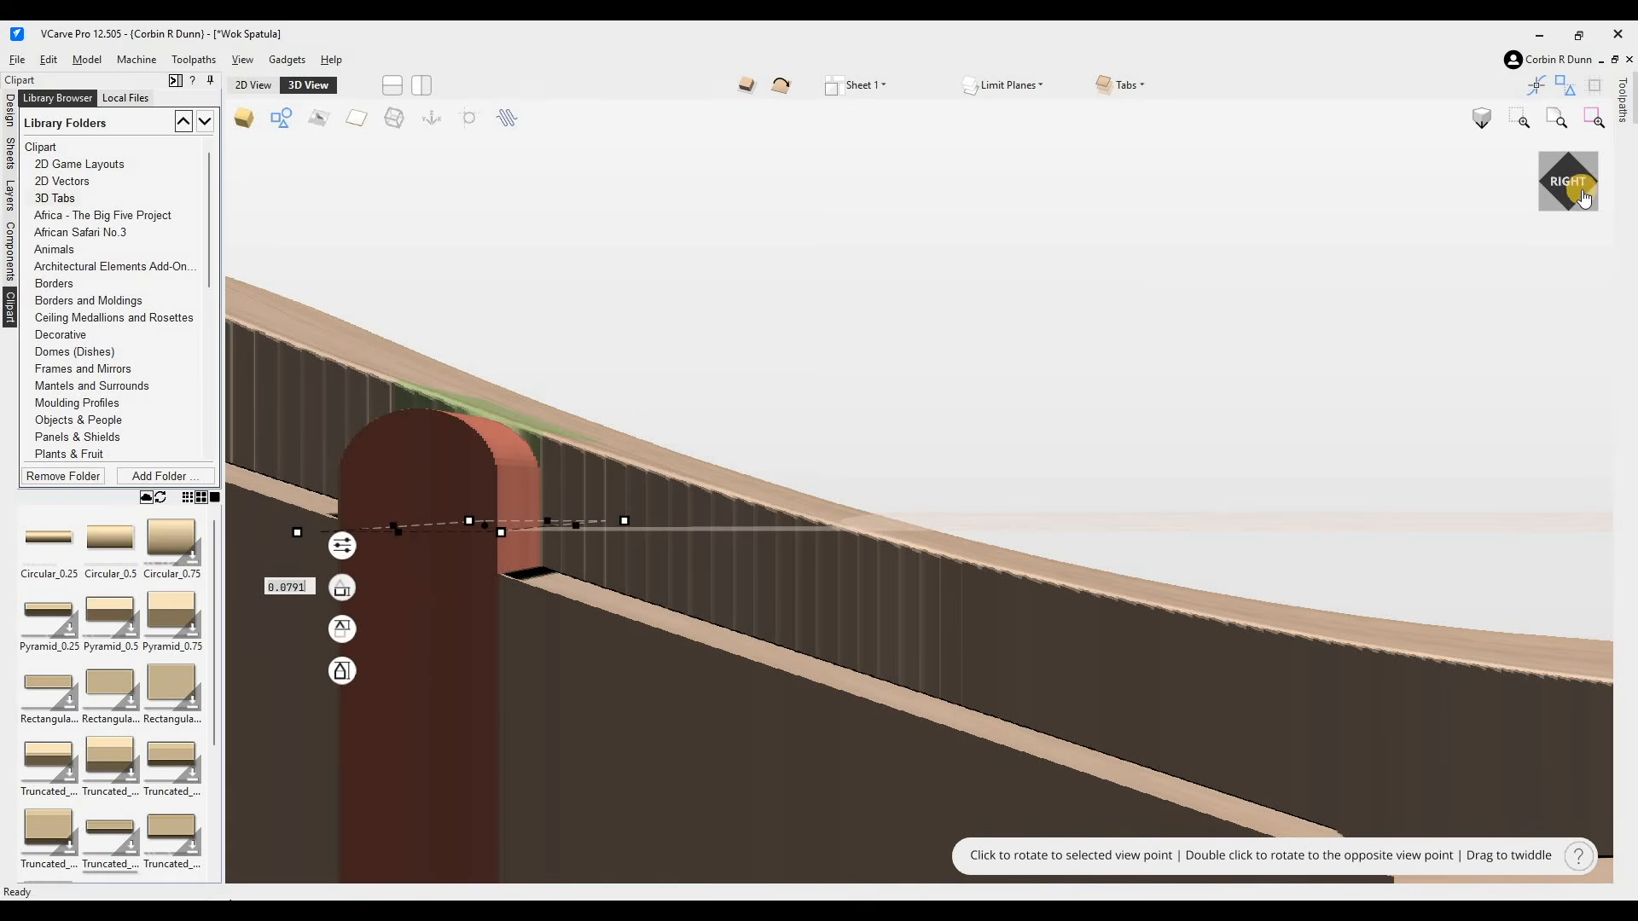
- Copy the blade-end tab across to the opposite side of the blade
left_click_drag(1571, 228, 1489, 295)
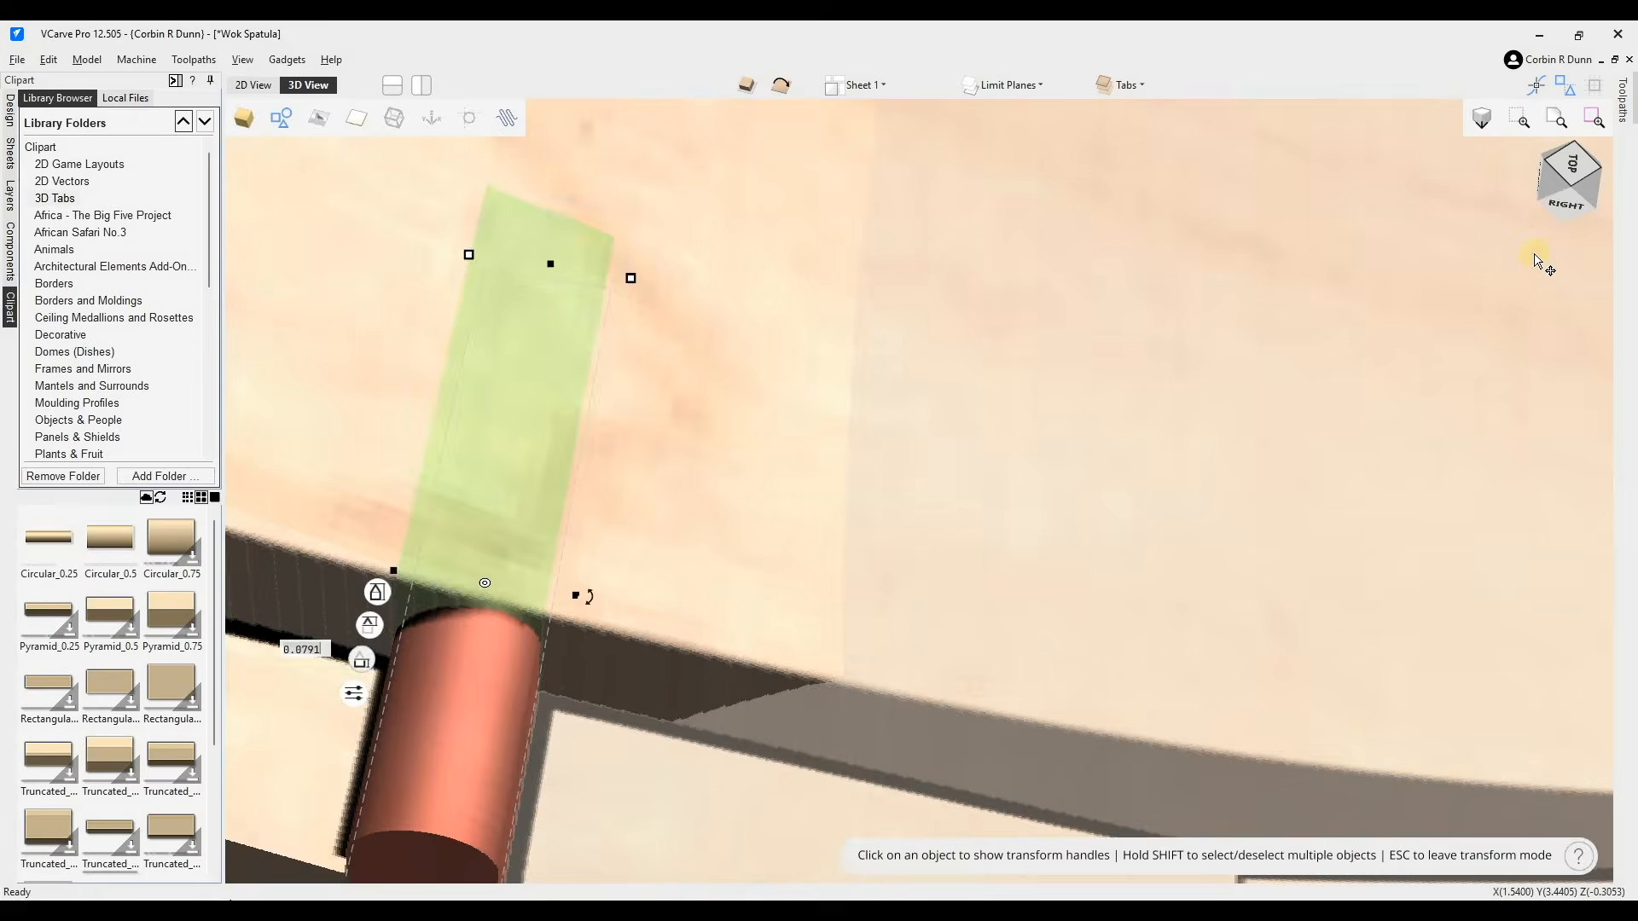
scroll(1491, 298, "down", 5)
double_click(829, 735)
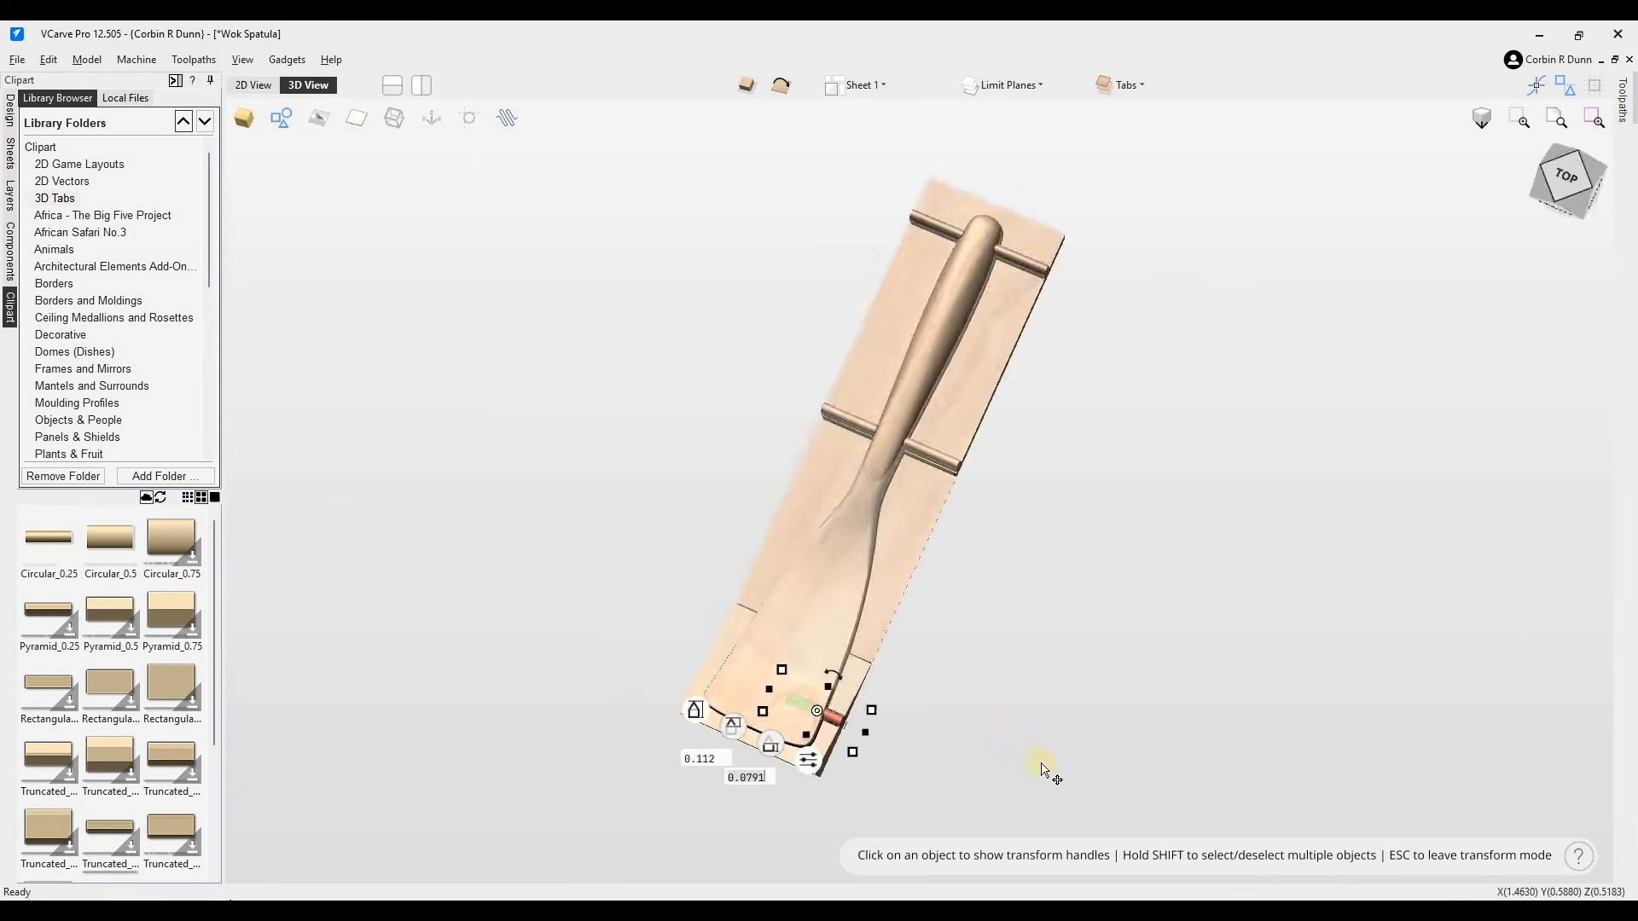
scroll(887, 708, "up", 3)
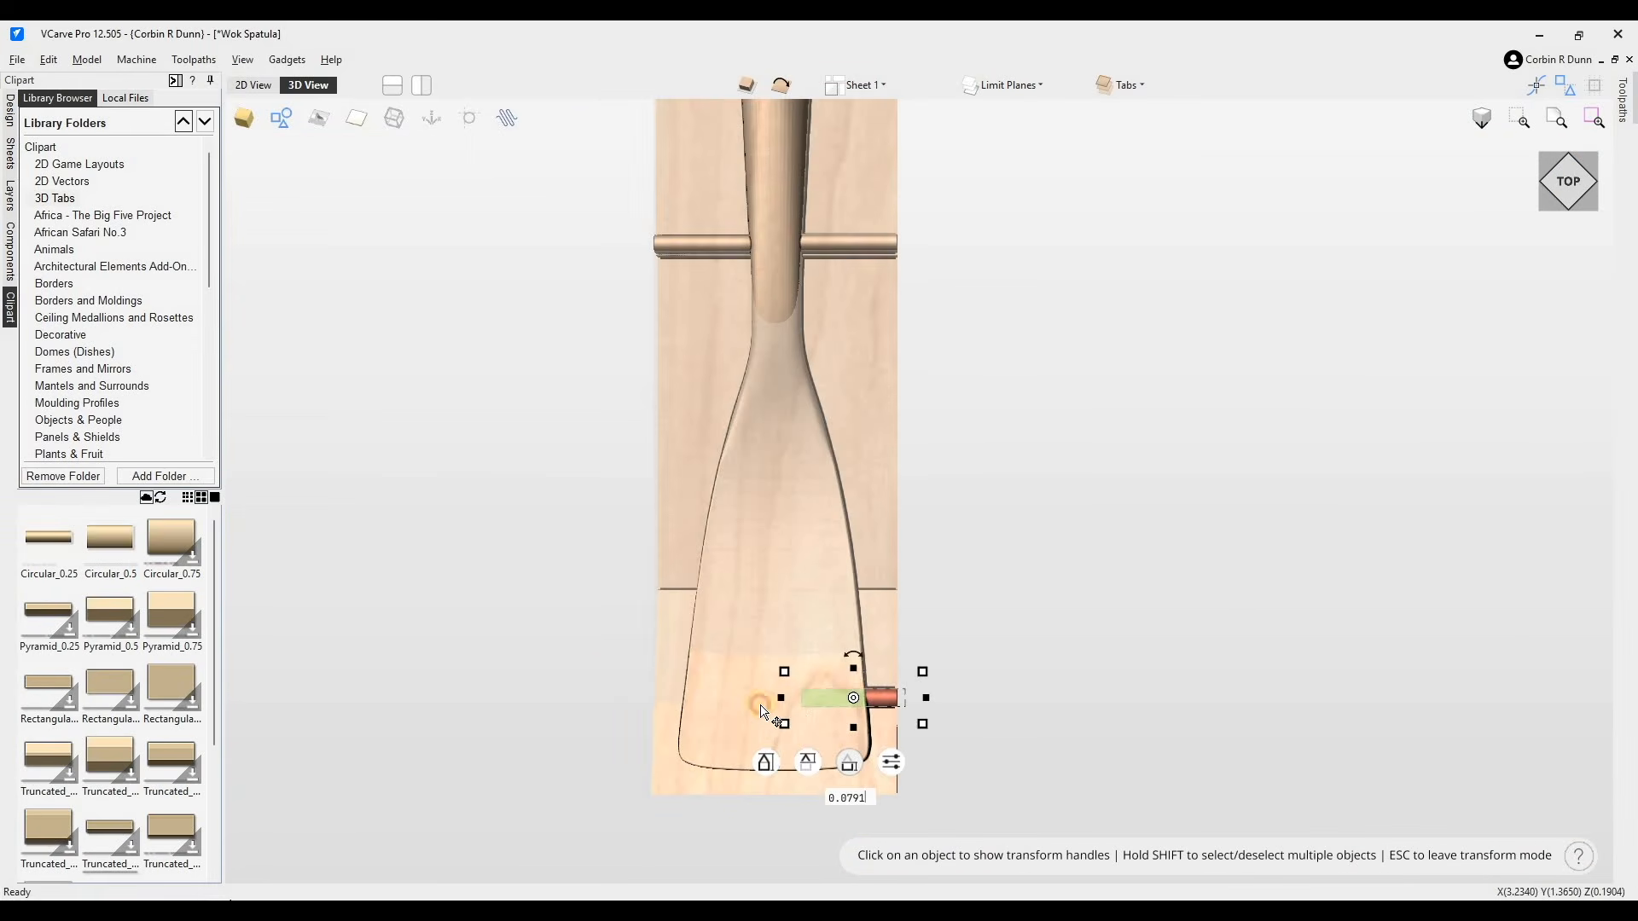
left_click(680, 706)
key("ctrl+z")
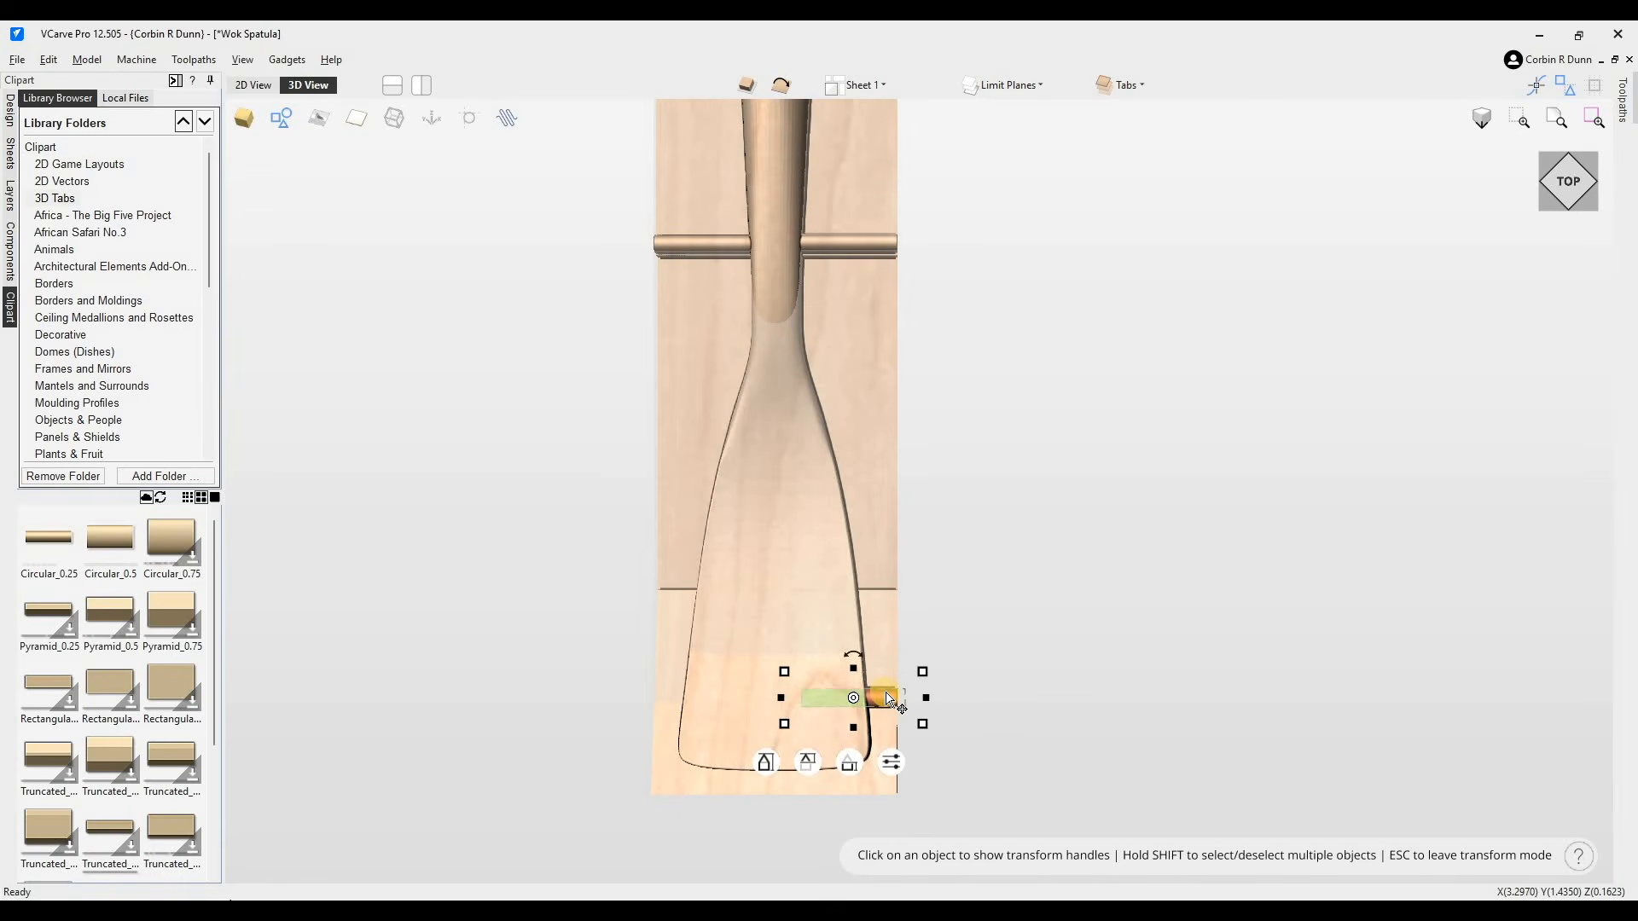
left_click_drag(879, 701, 689, 699)
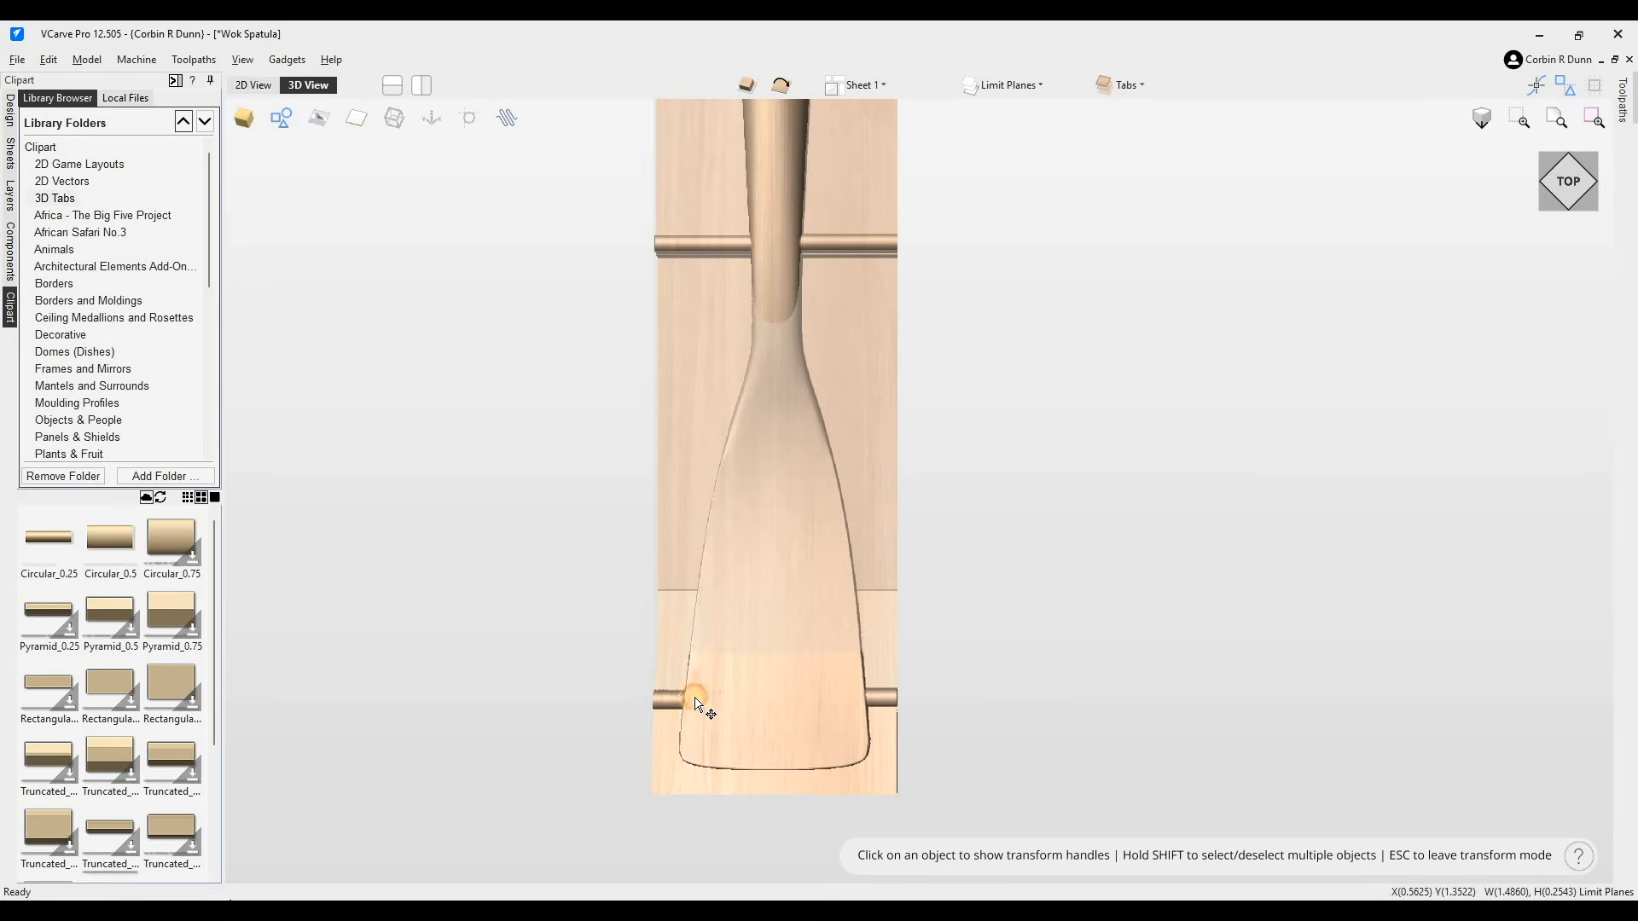
- Inspect the blade-end tabs from an angled view
left_click_drag(1568, 195, 1599, 175)
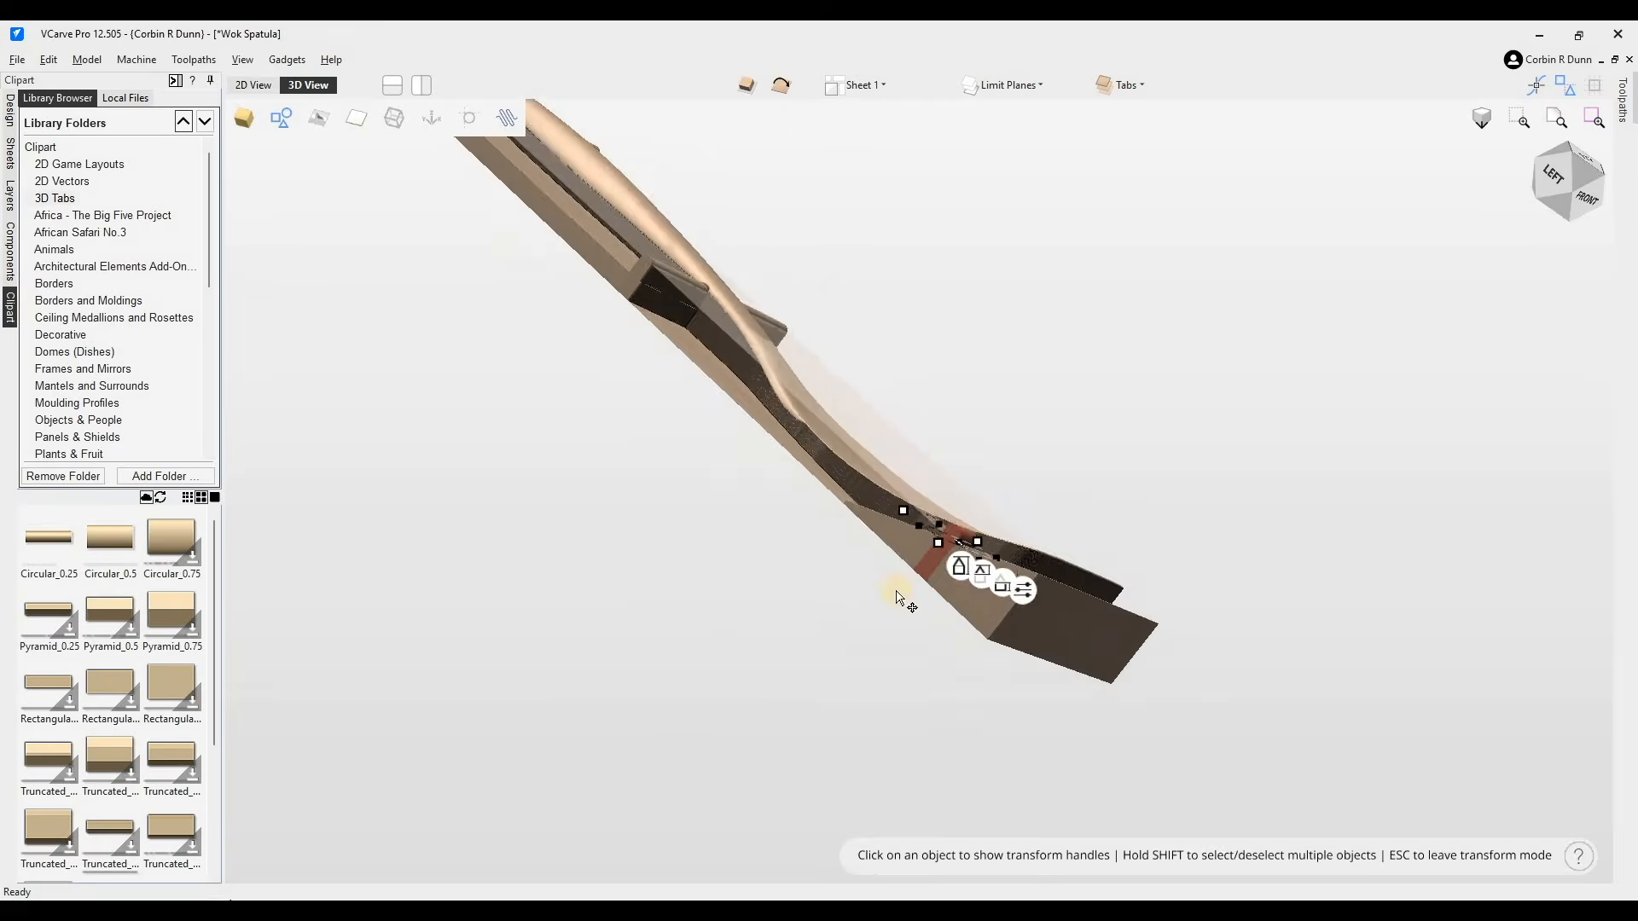
scroll(887, 529, "up", 5)
scroll(1025, 447, "down", 5)
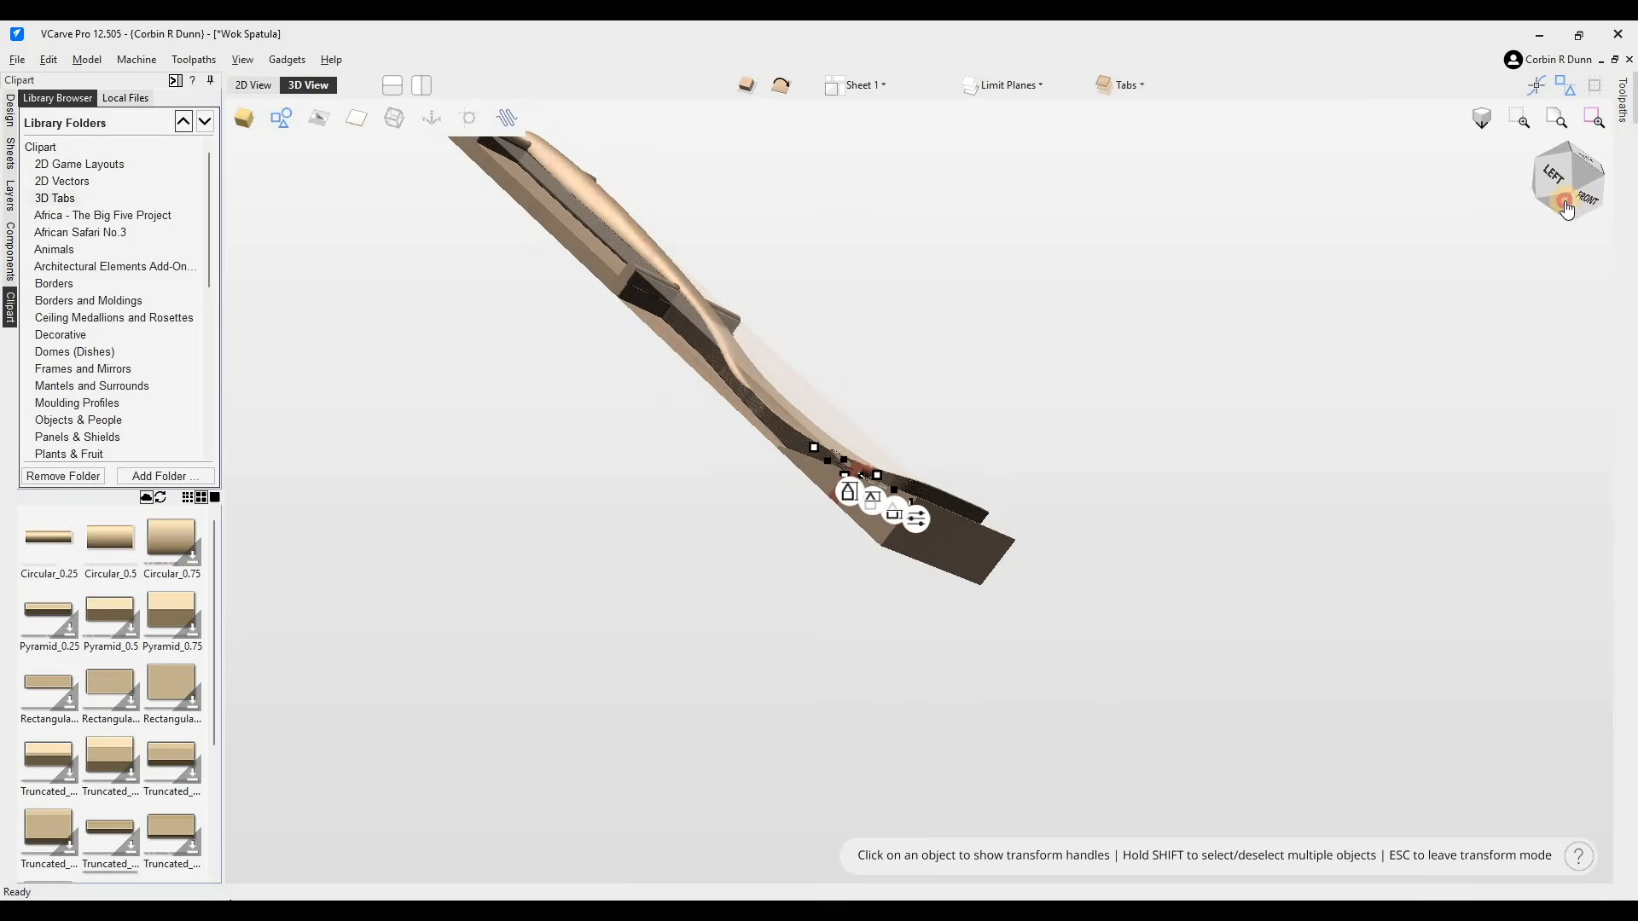
left_click_drag(1587, 176, 1562, 201)
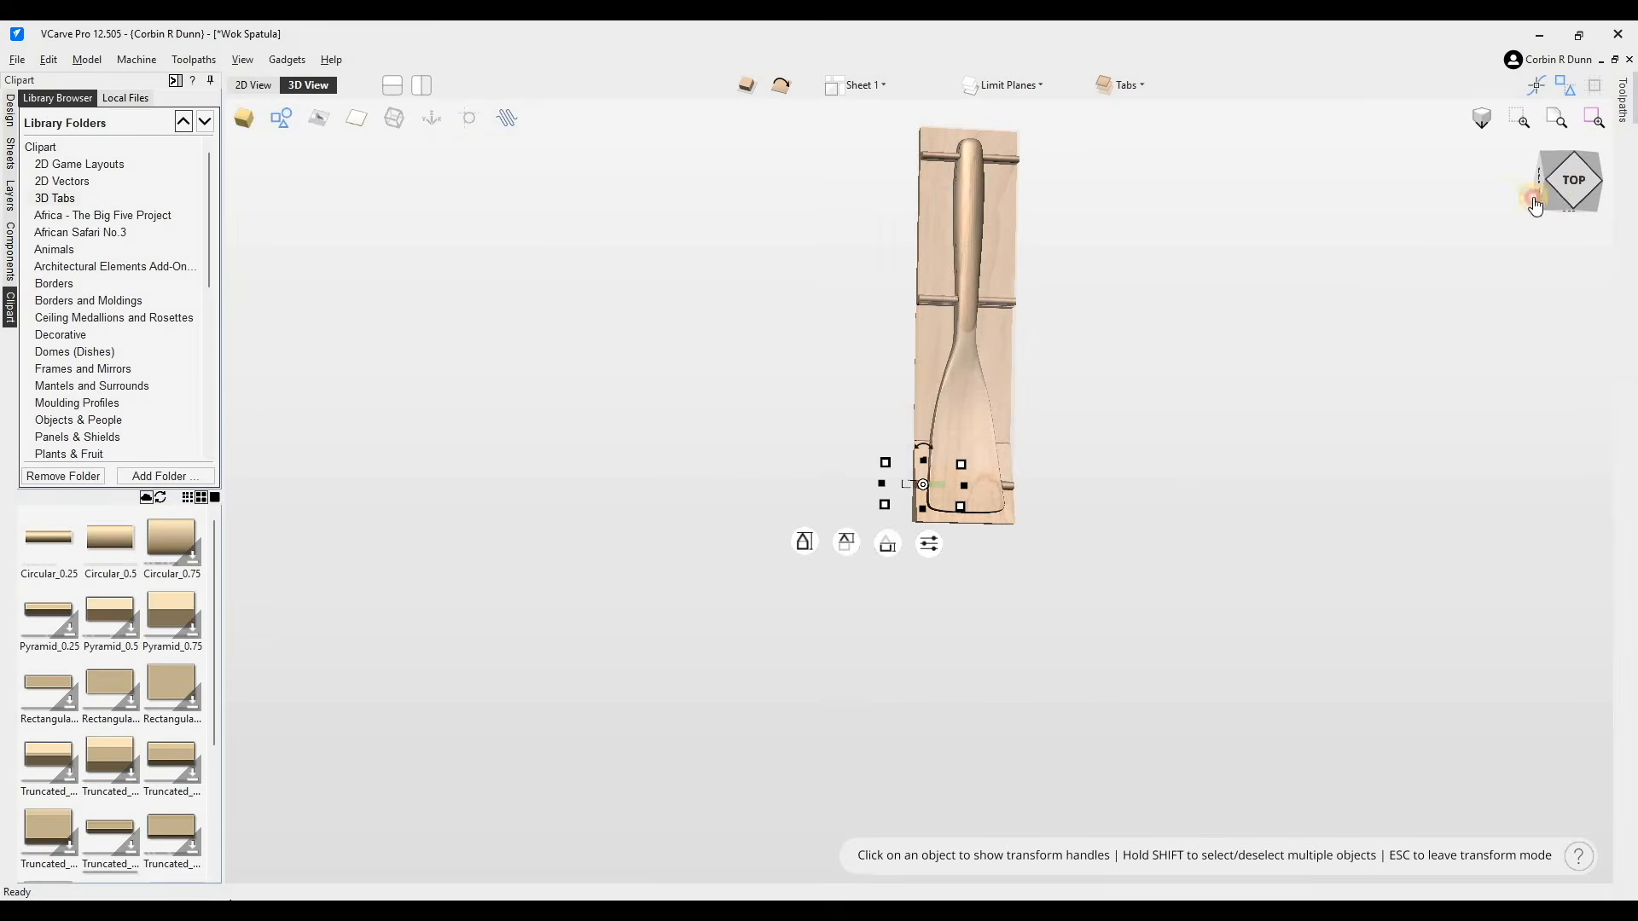
- Open the Components list and save the job
left_click(11, 252)
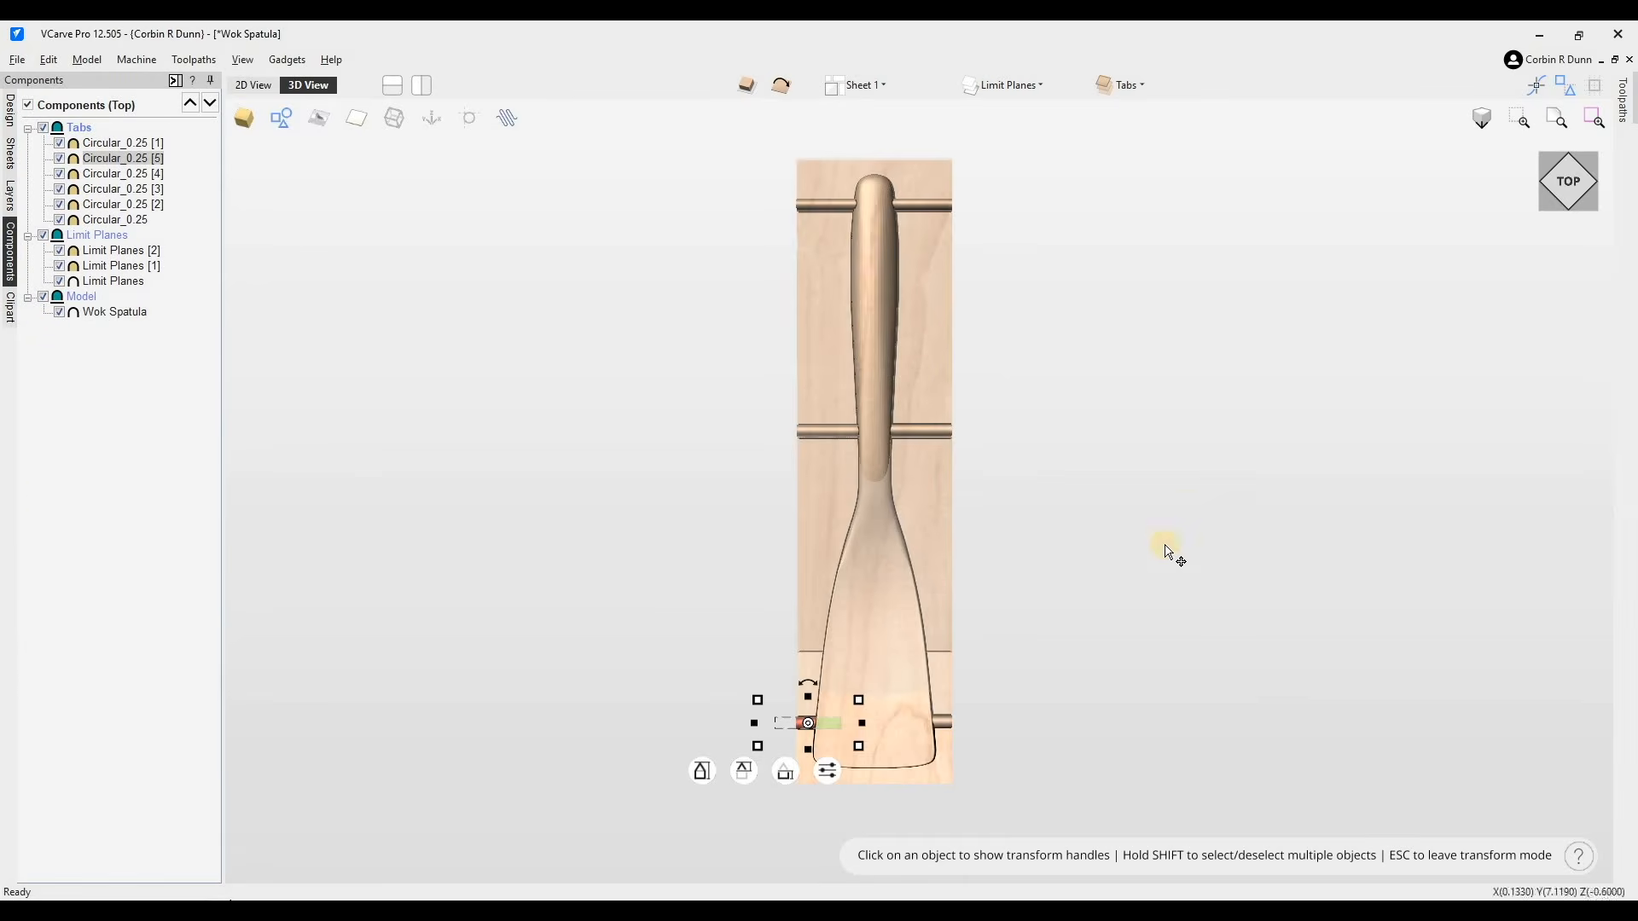
scroll(1159, 539, "up", 1)
left_click(1109, 441)
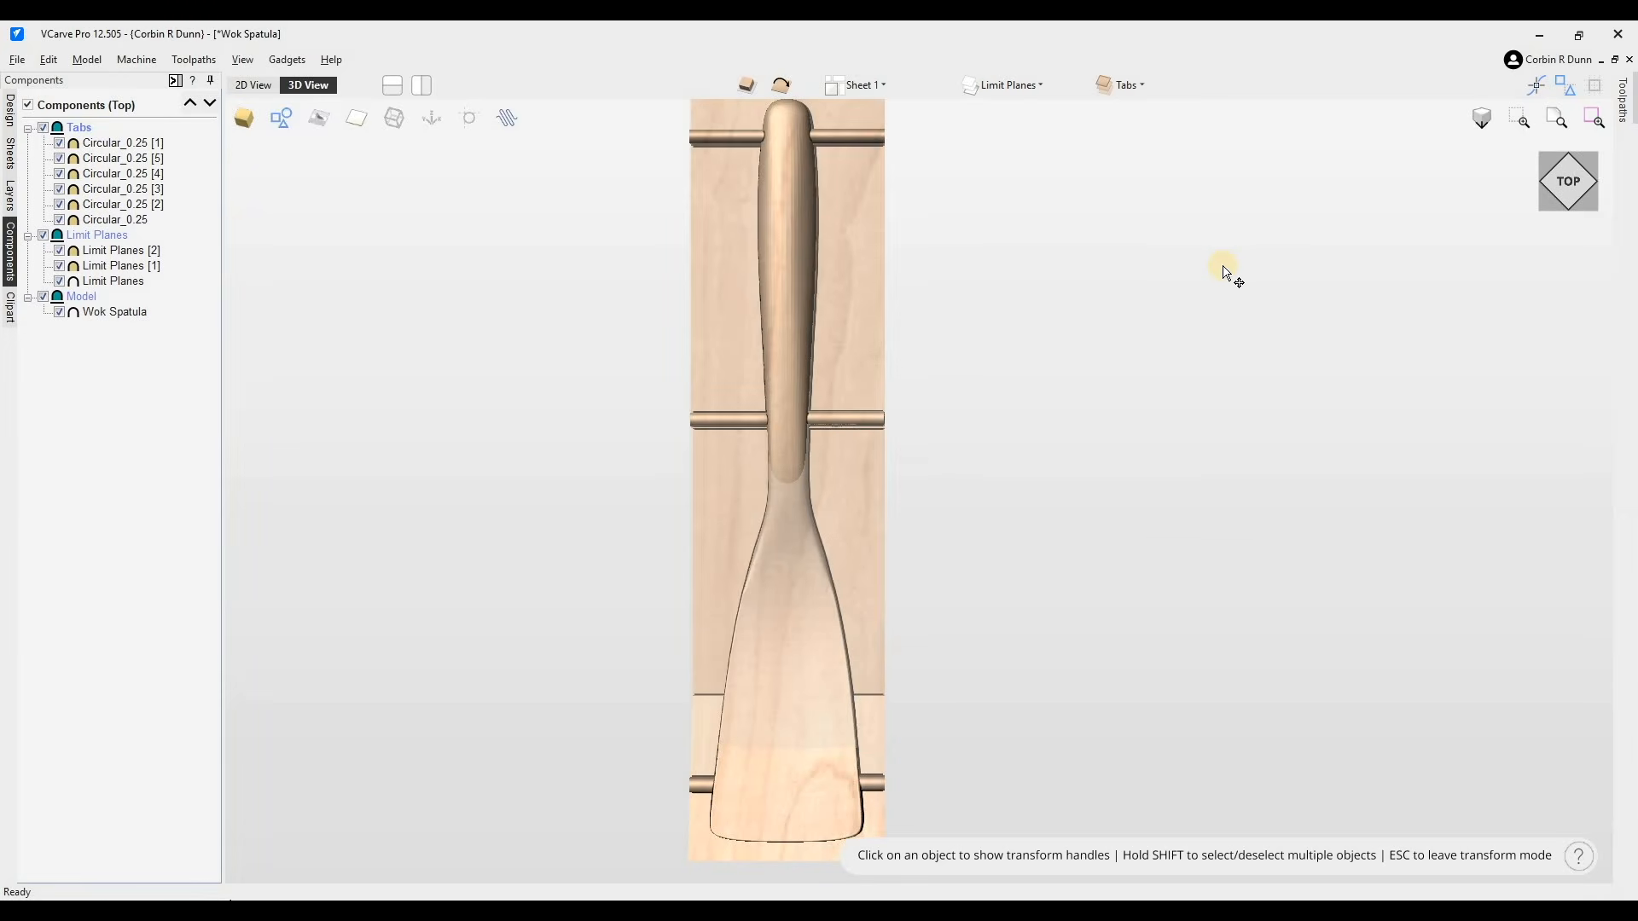
left_click(842, 139)
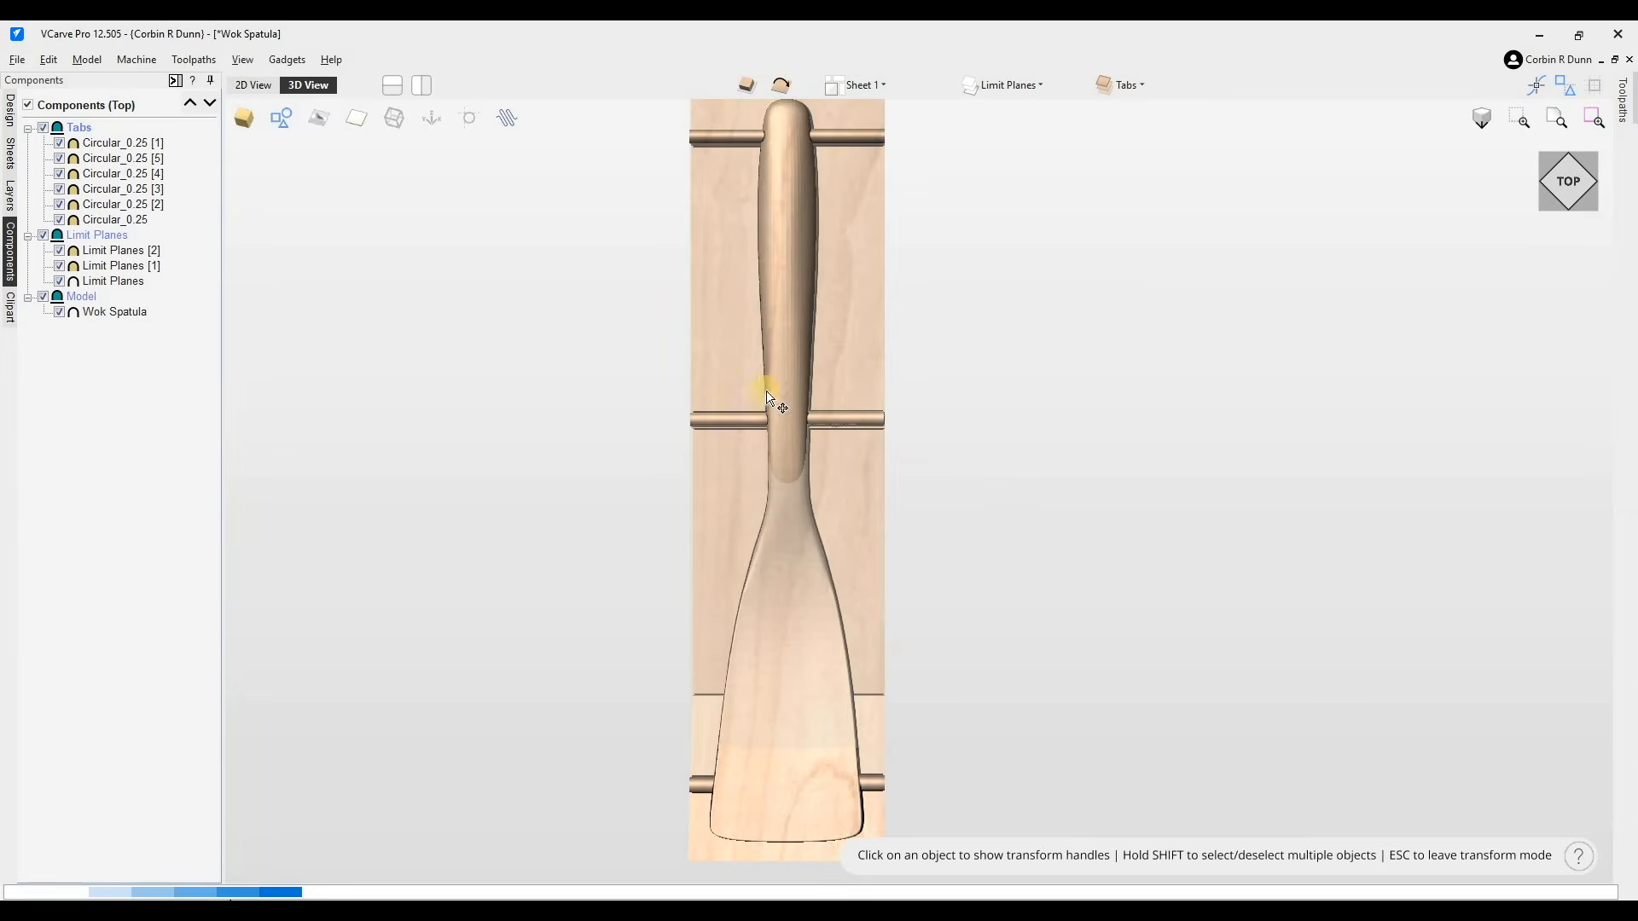
left_click(238, 87)
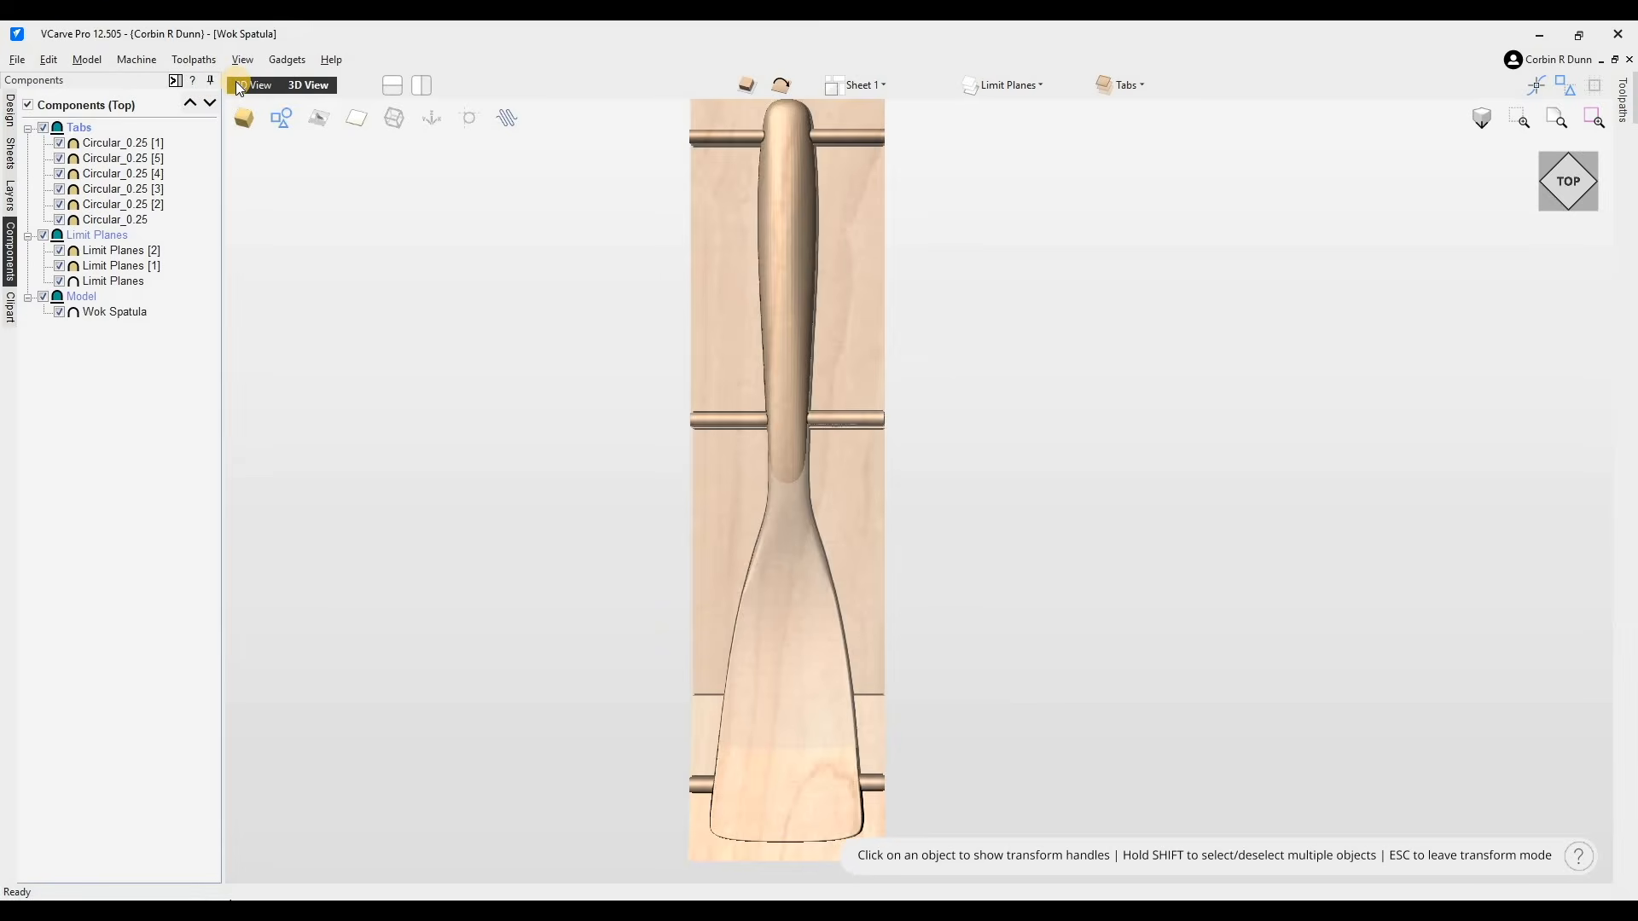
- Review the tab layout from several angles and switch to the 2D view
left_click(1570, 201)
left_click(1577, 169)
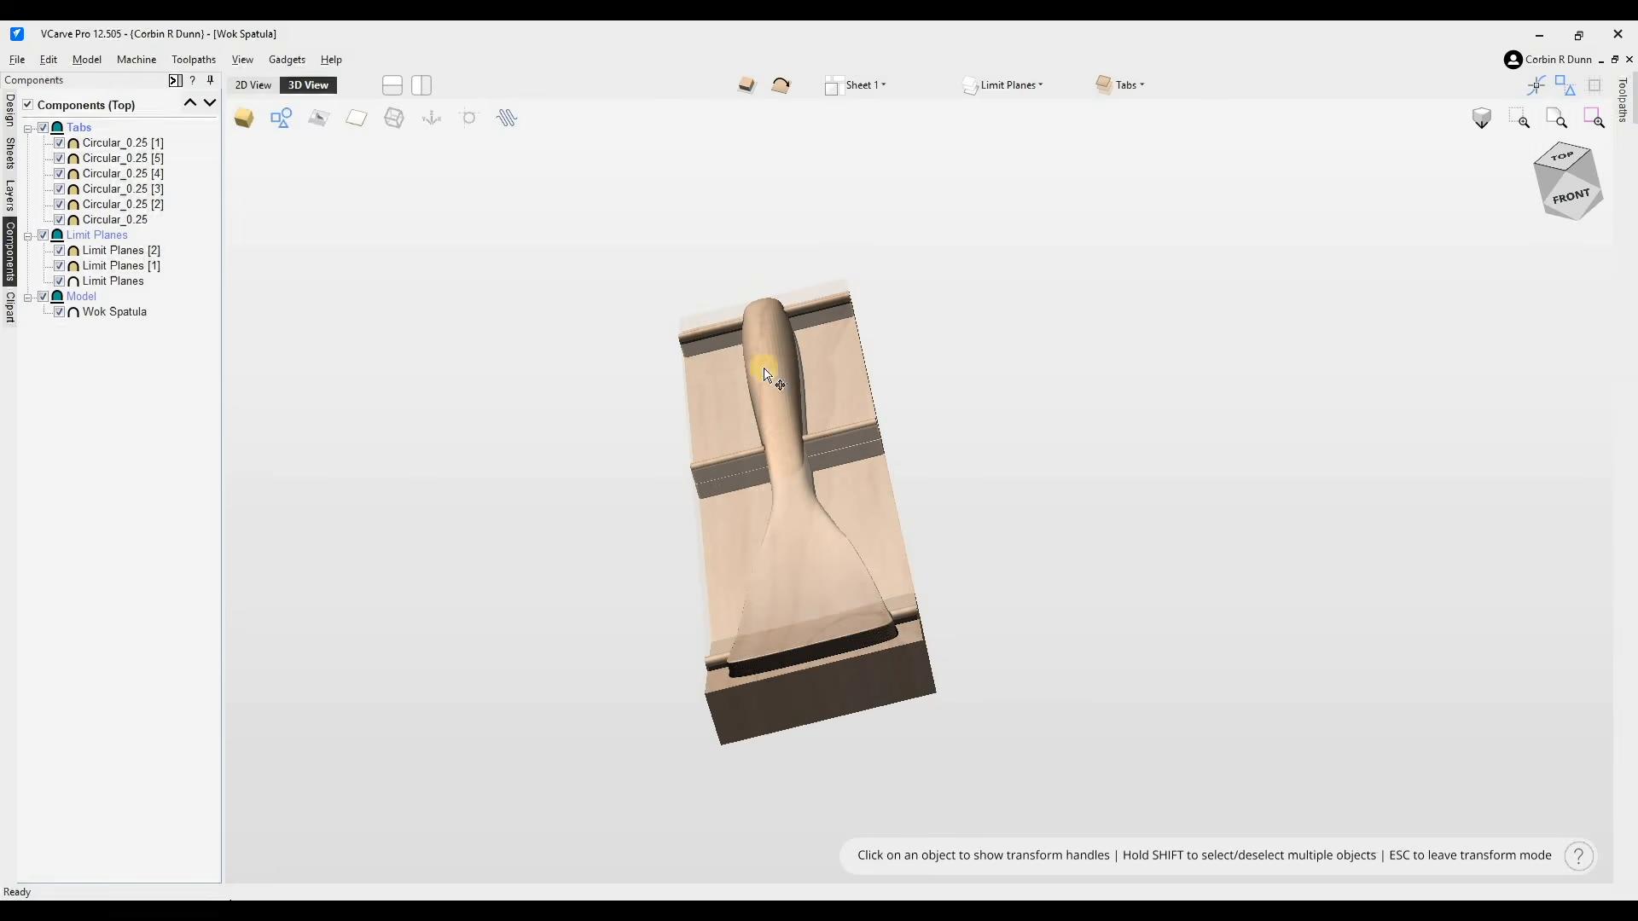
left_click(1577, 203)
left_click_drag(406, 162, 243, 117)
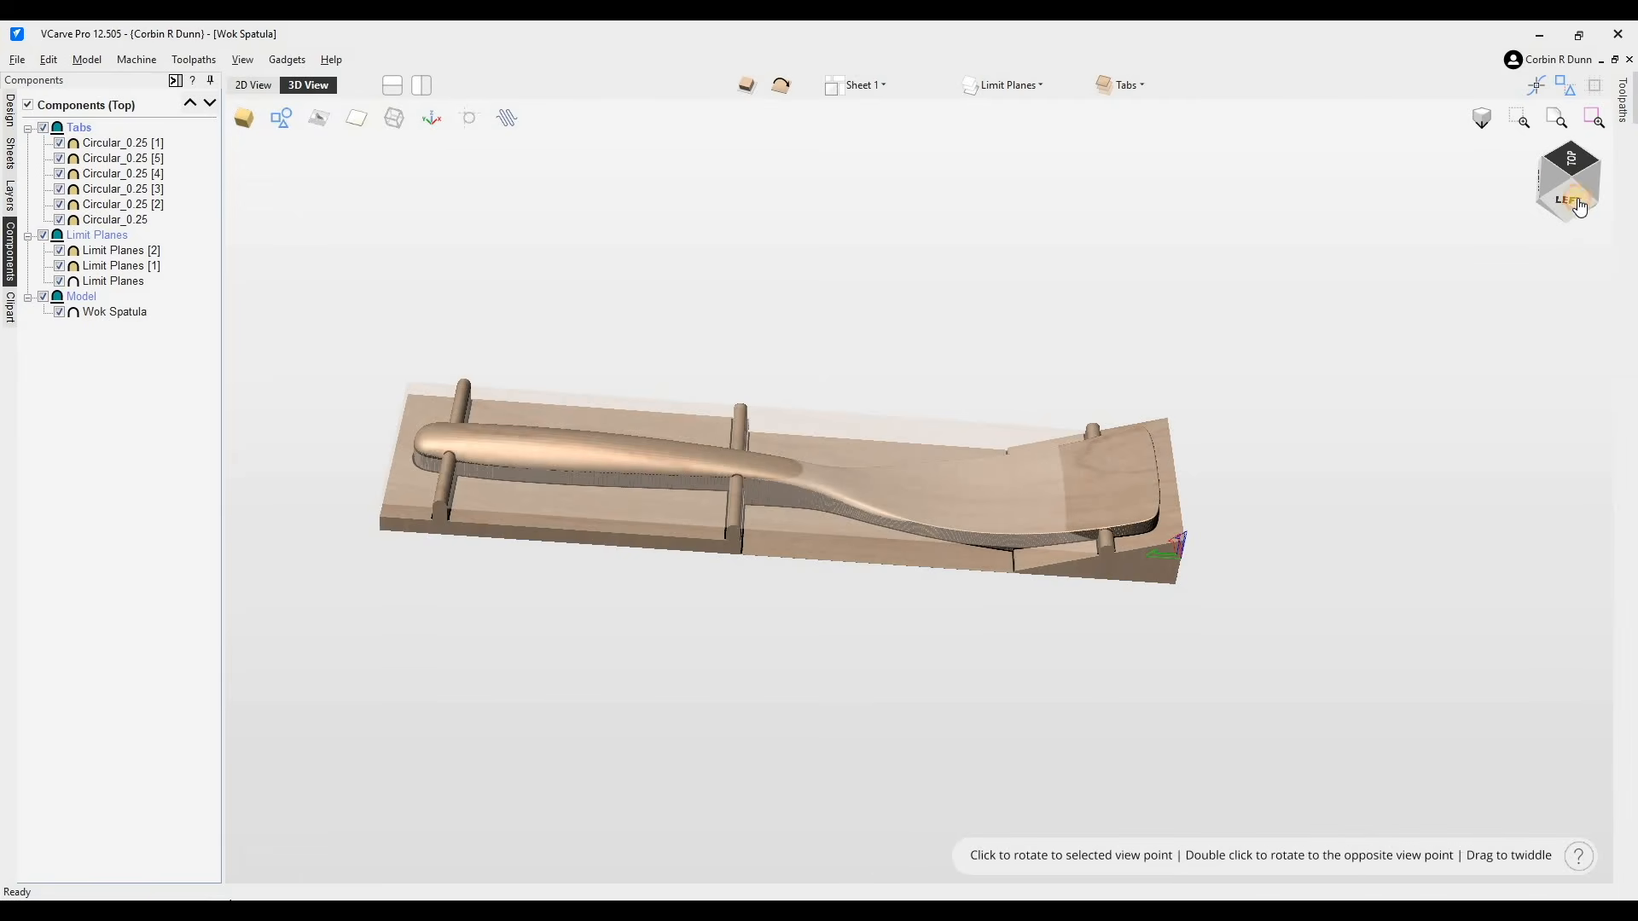
left_click(1571, 162)
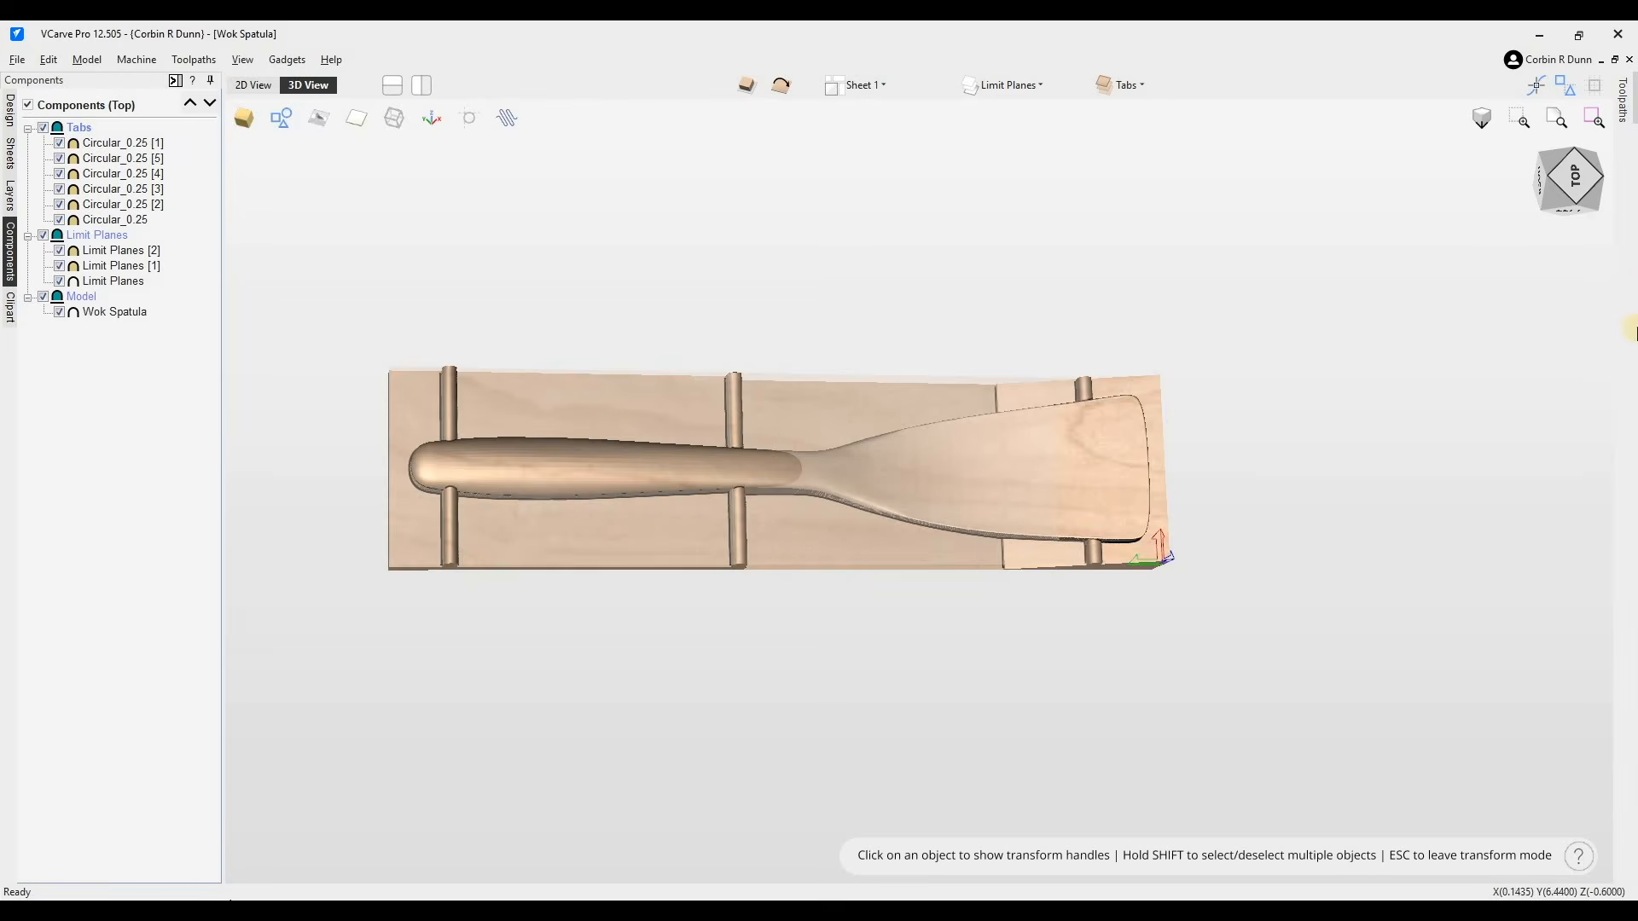
left_click(1553, 179)
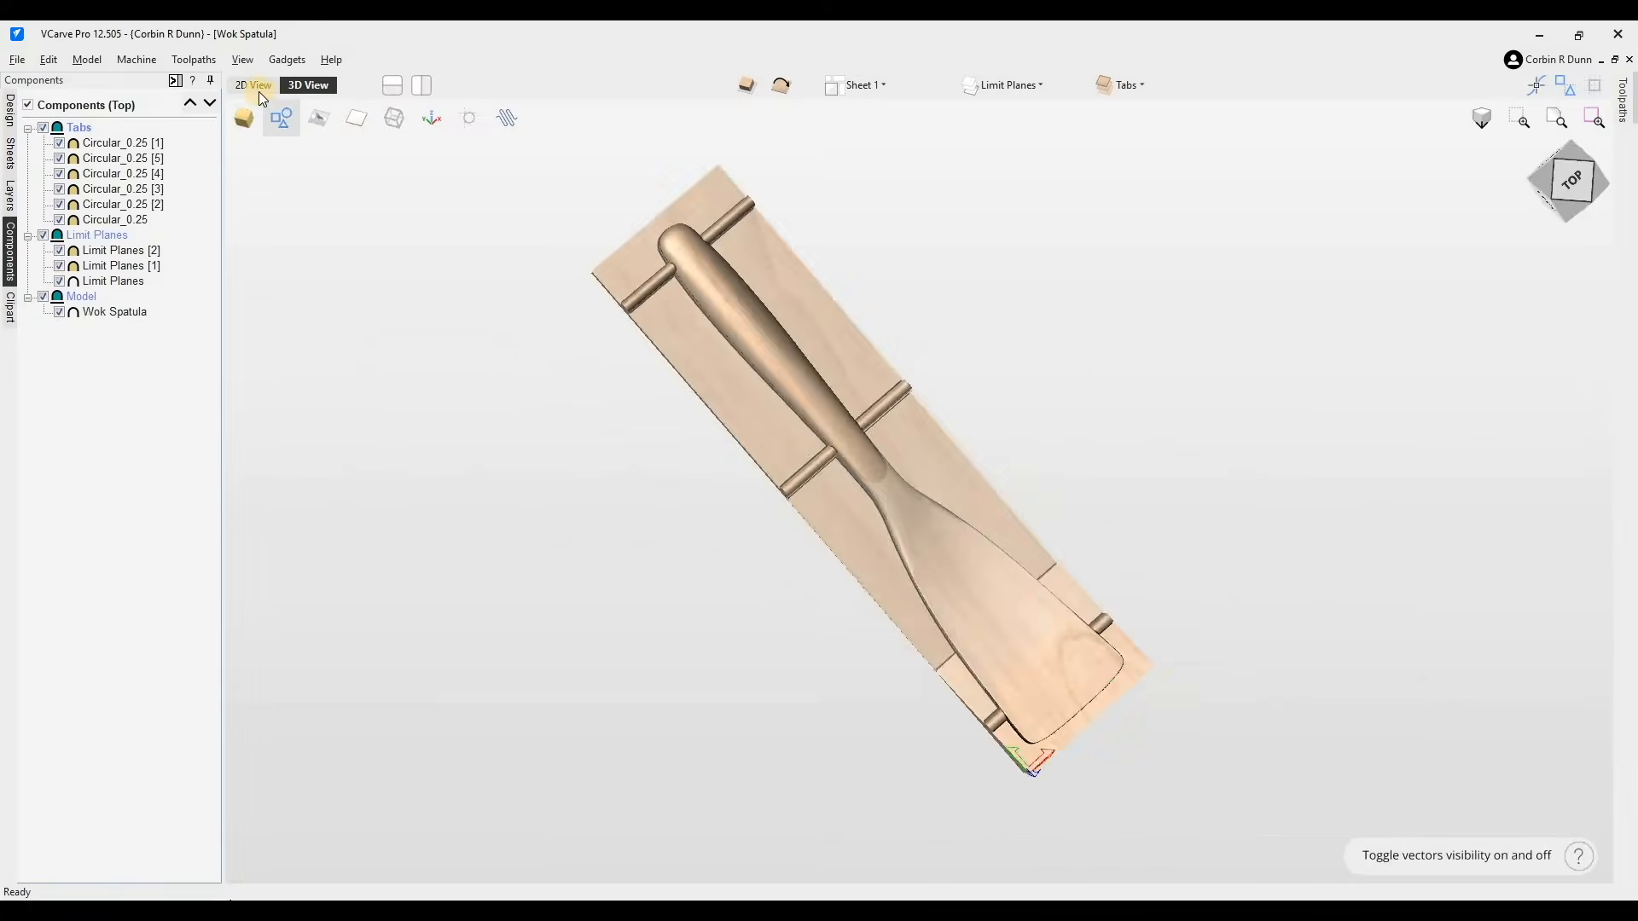
left_click(258, 82)
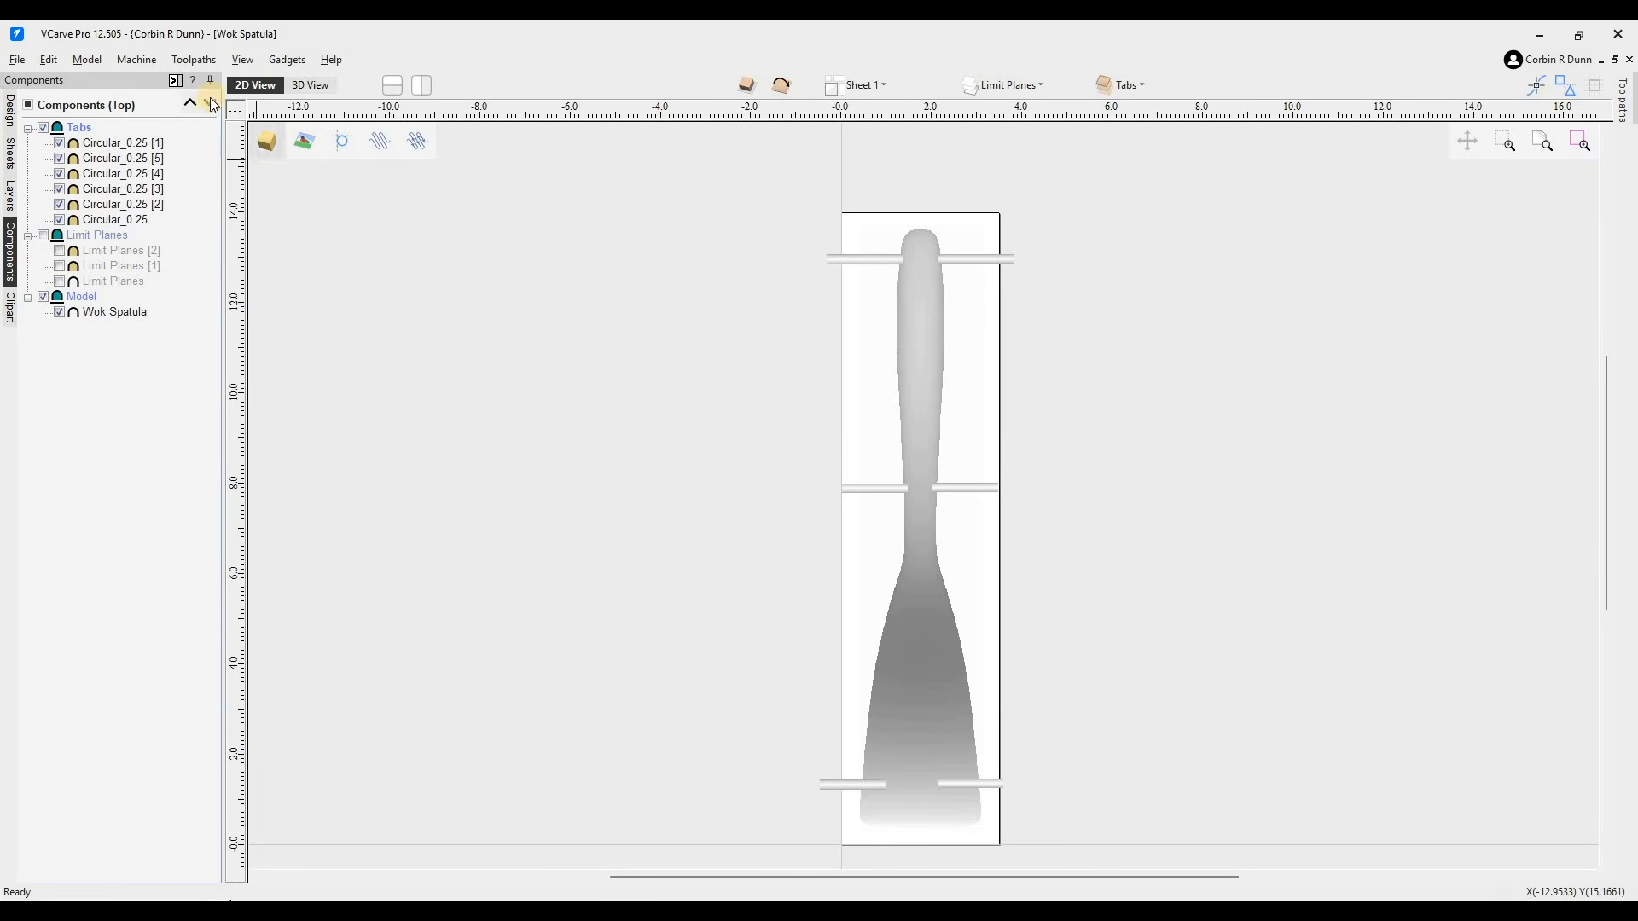
- Draw 0.25-inch diameter circles on the stock beside the spatula for alignment pin holes
left_click(9, 111)
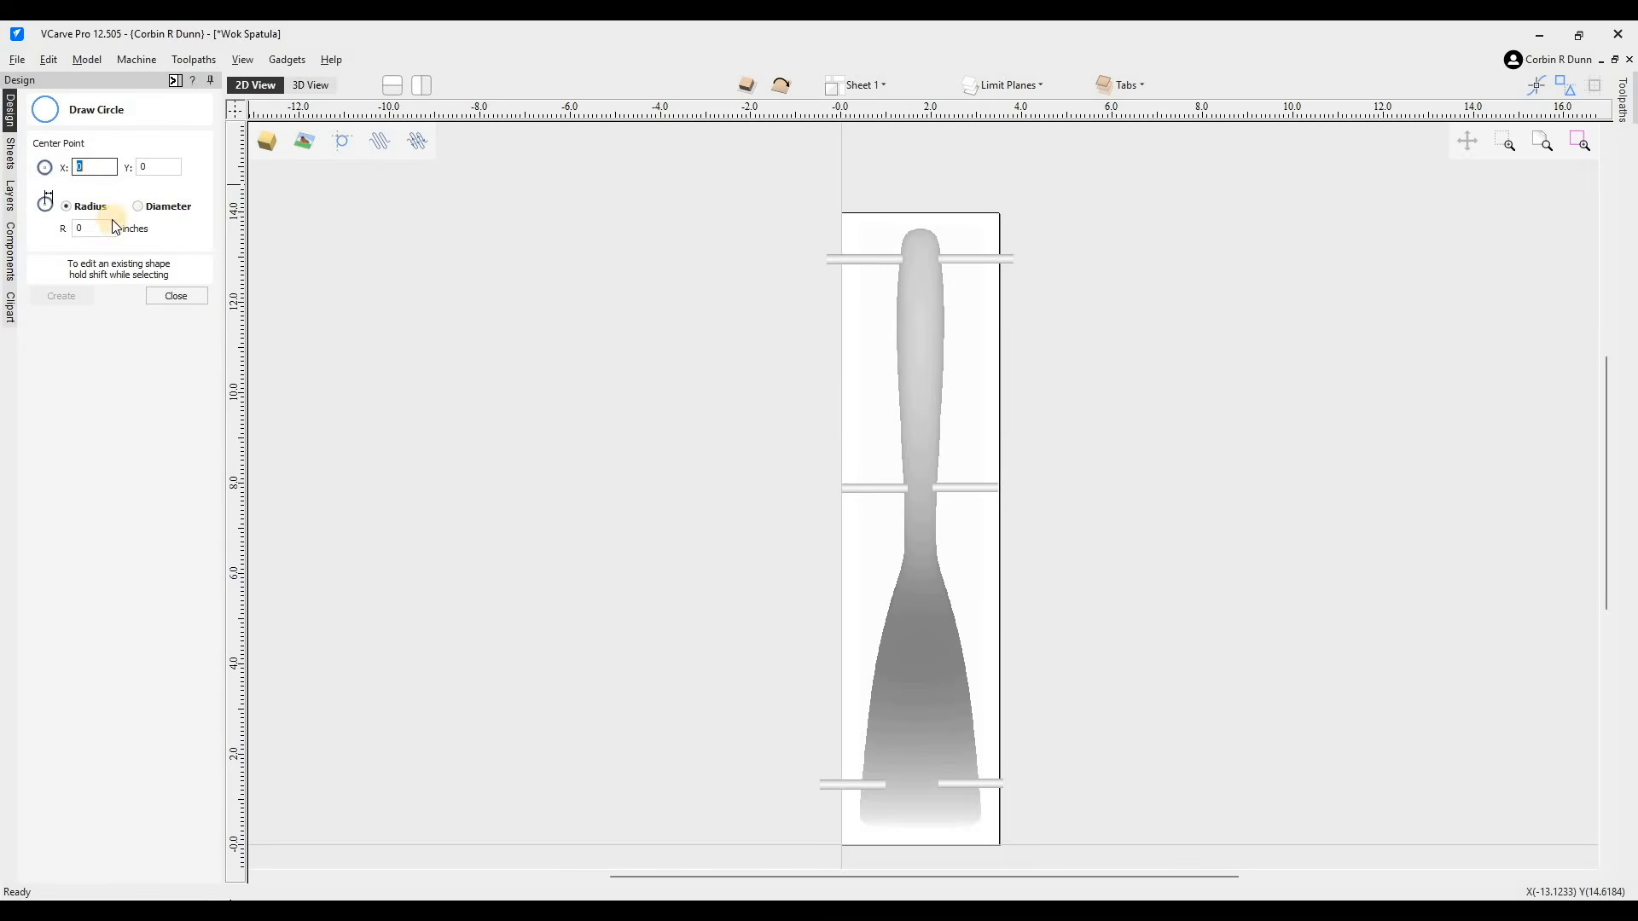
left_click(110, 225)
type(".25")
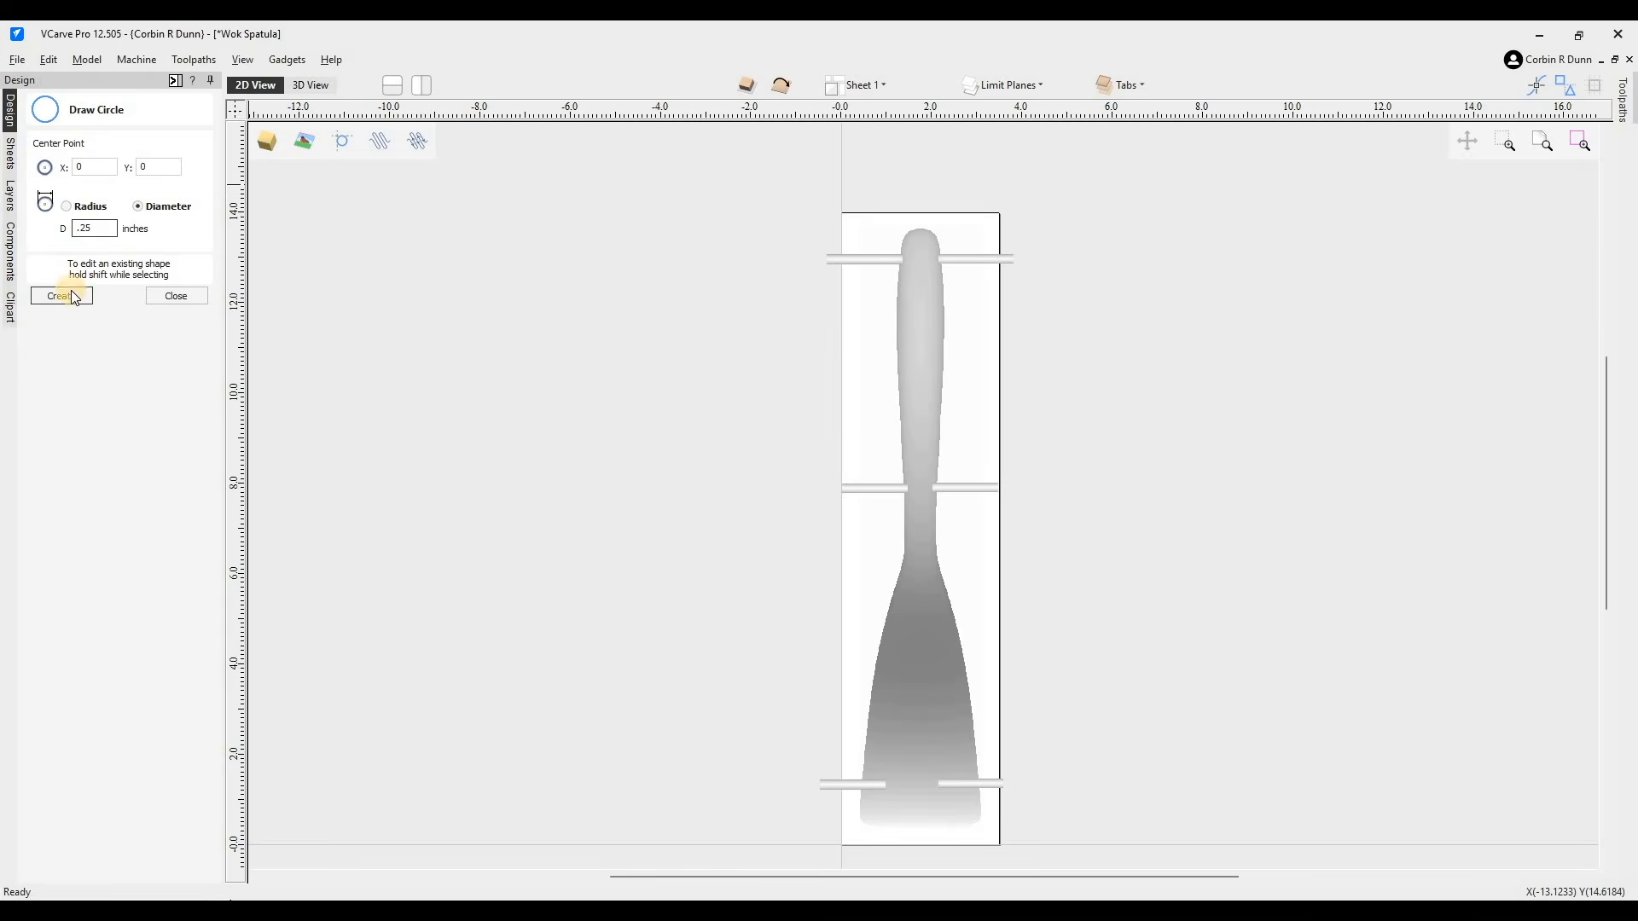
left_click(75, 298)
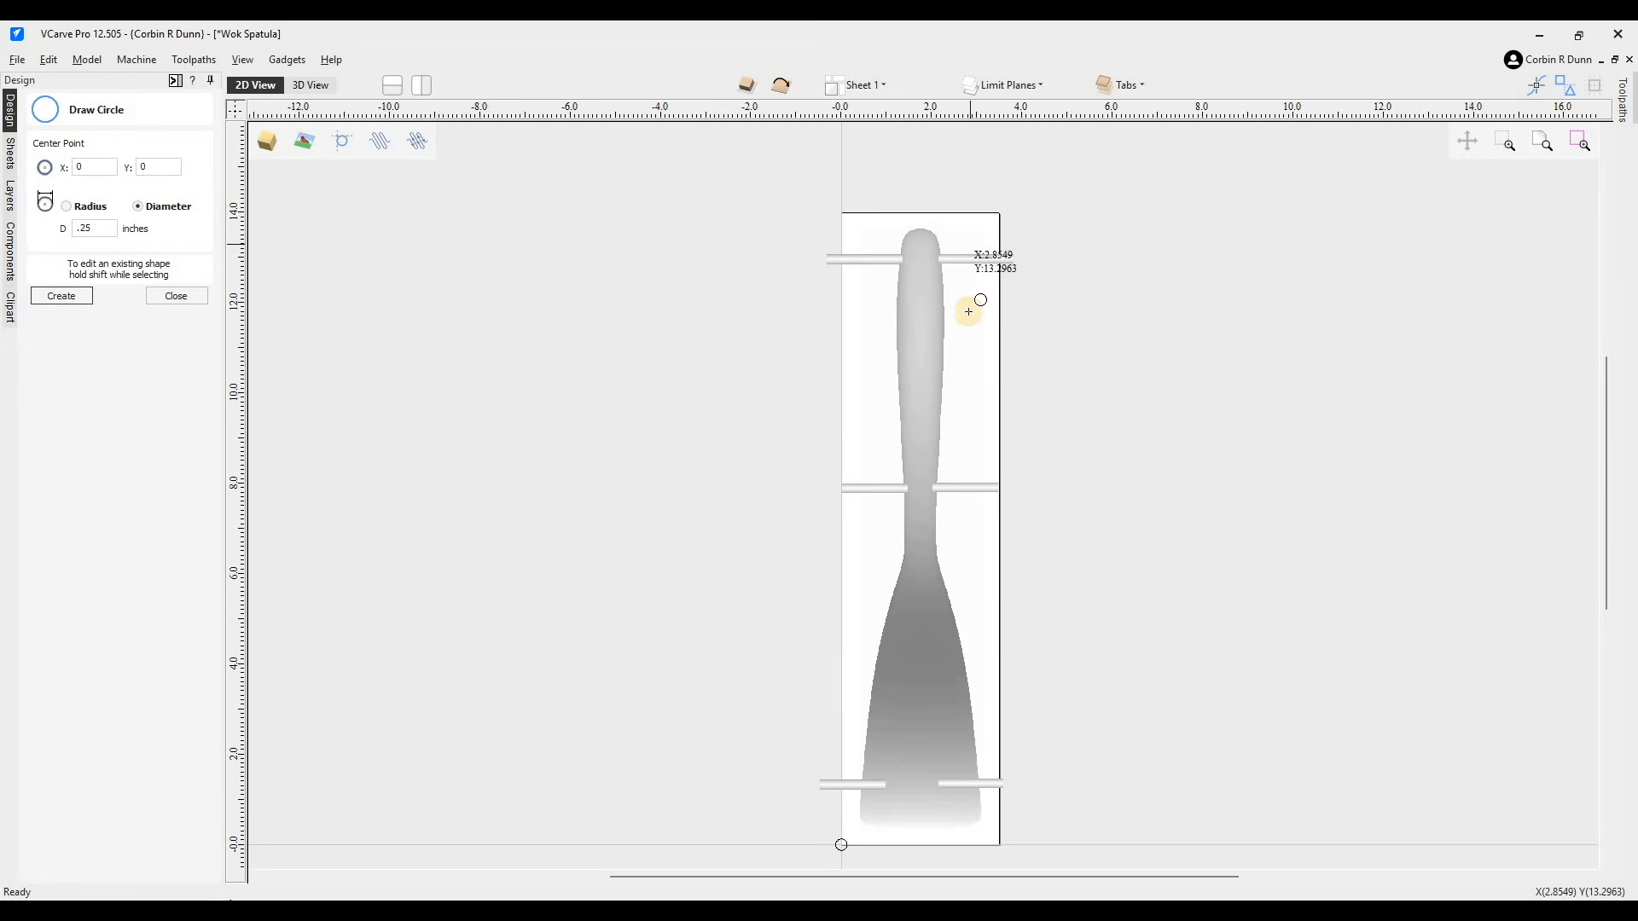
left_click(859, 328)
left_click(854, 580)
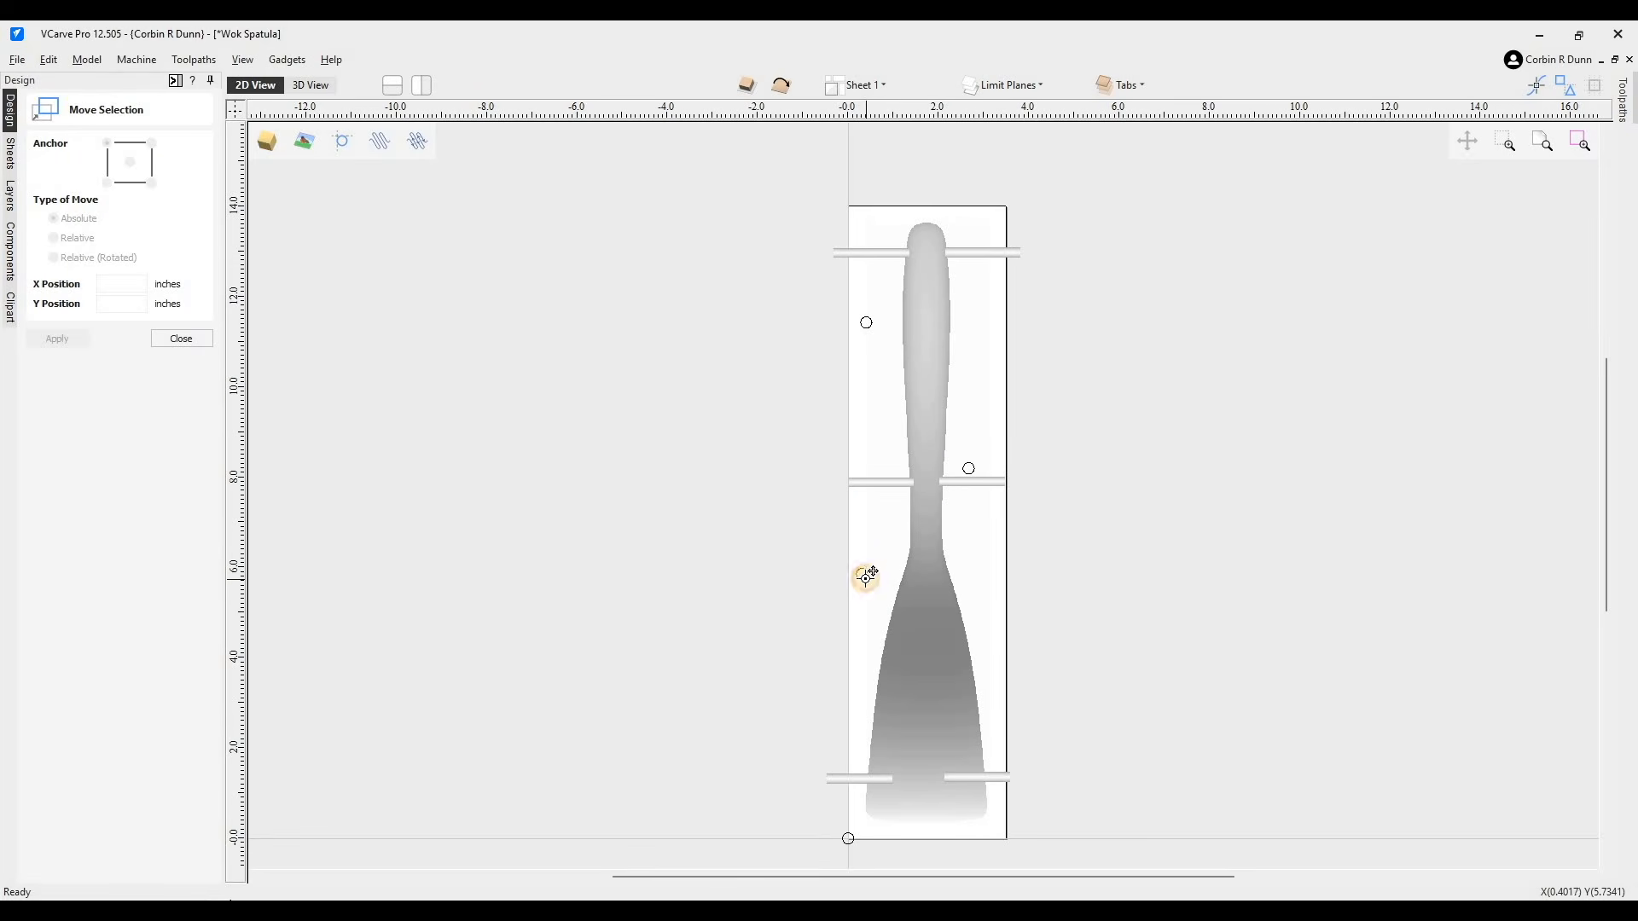
- Move the circle beside the spatula's neck to X 0.25, Y 5.98 inches
left_click(867, 578)
double_click(125, 282)
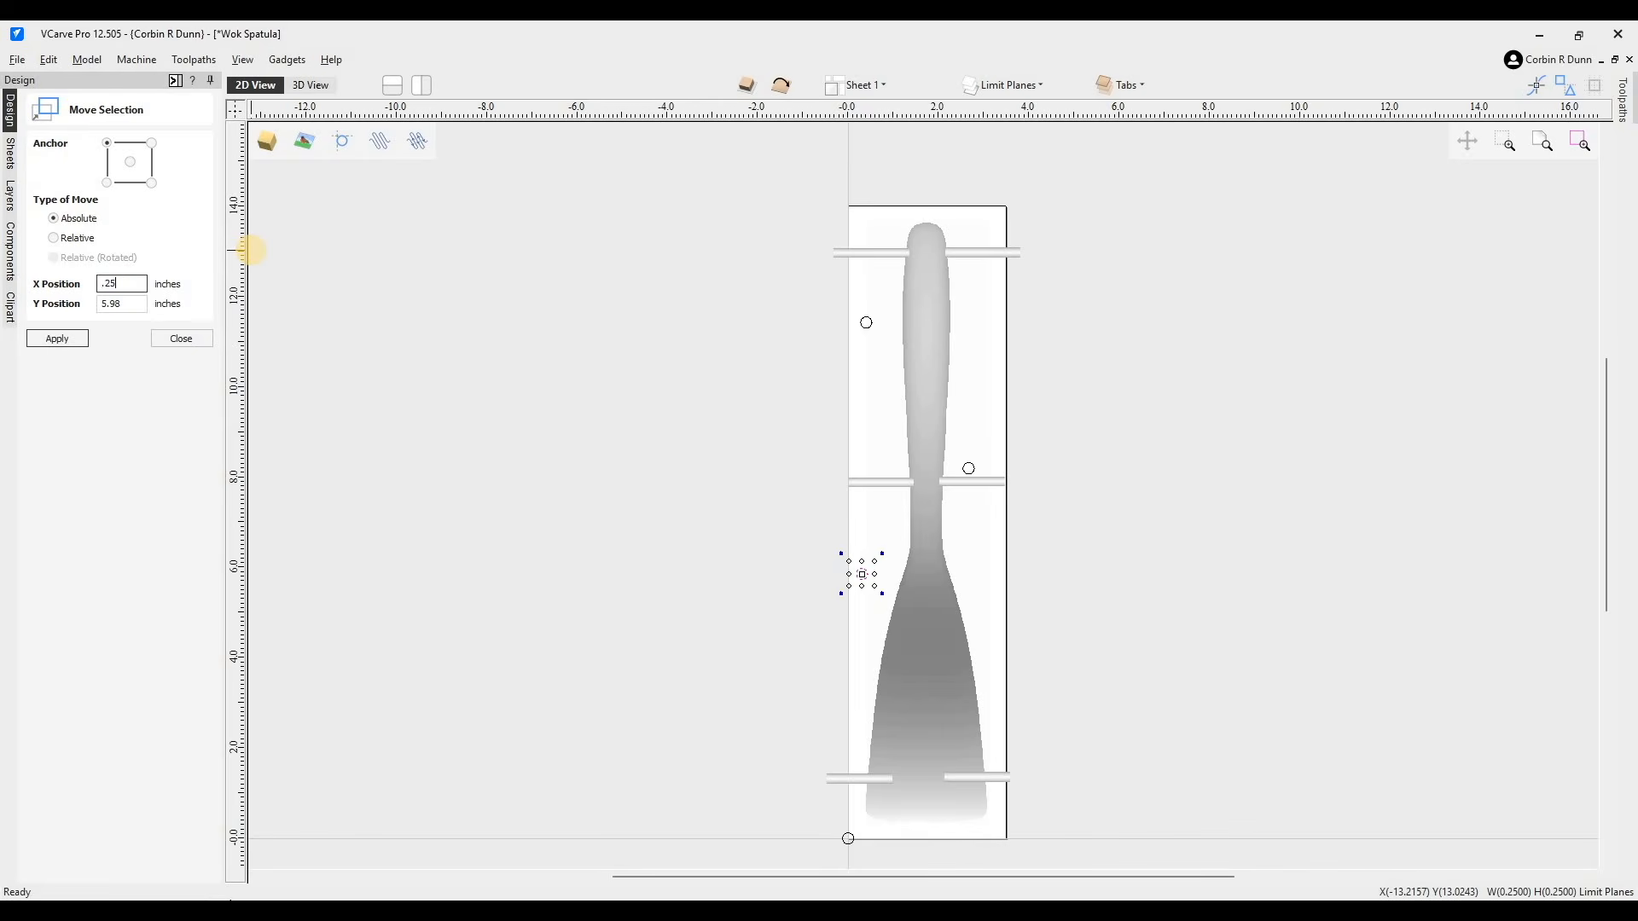
left_click(59, 339)
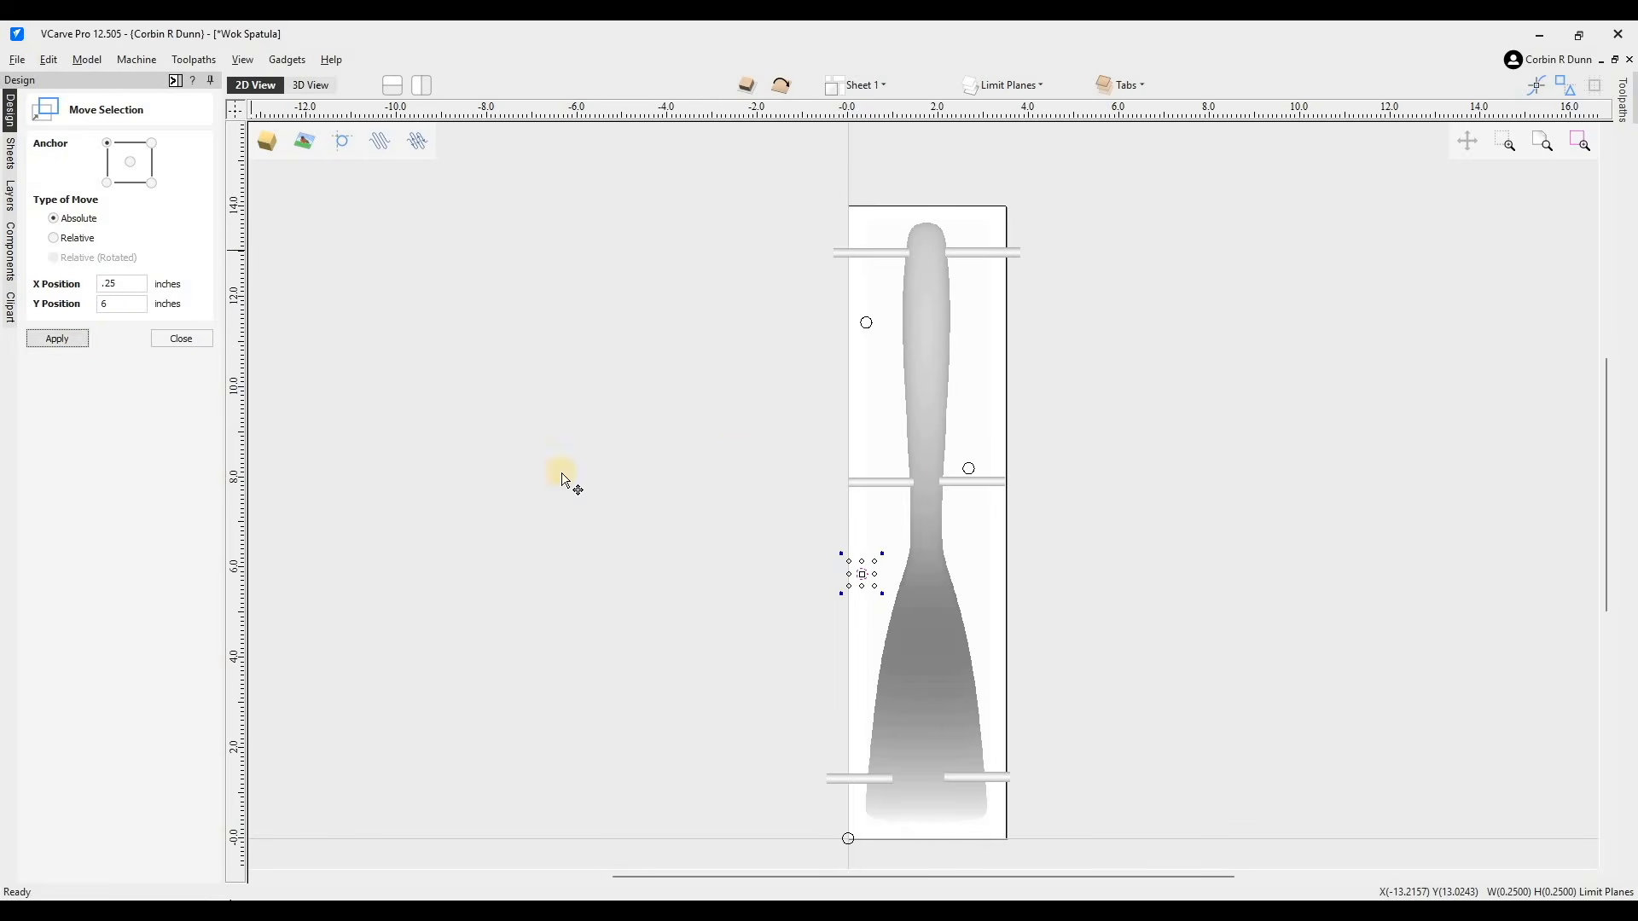
- Move the right-hand circle to X 2.5, Y 9 inches
left_click(142, 287)
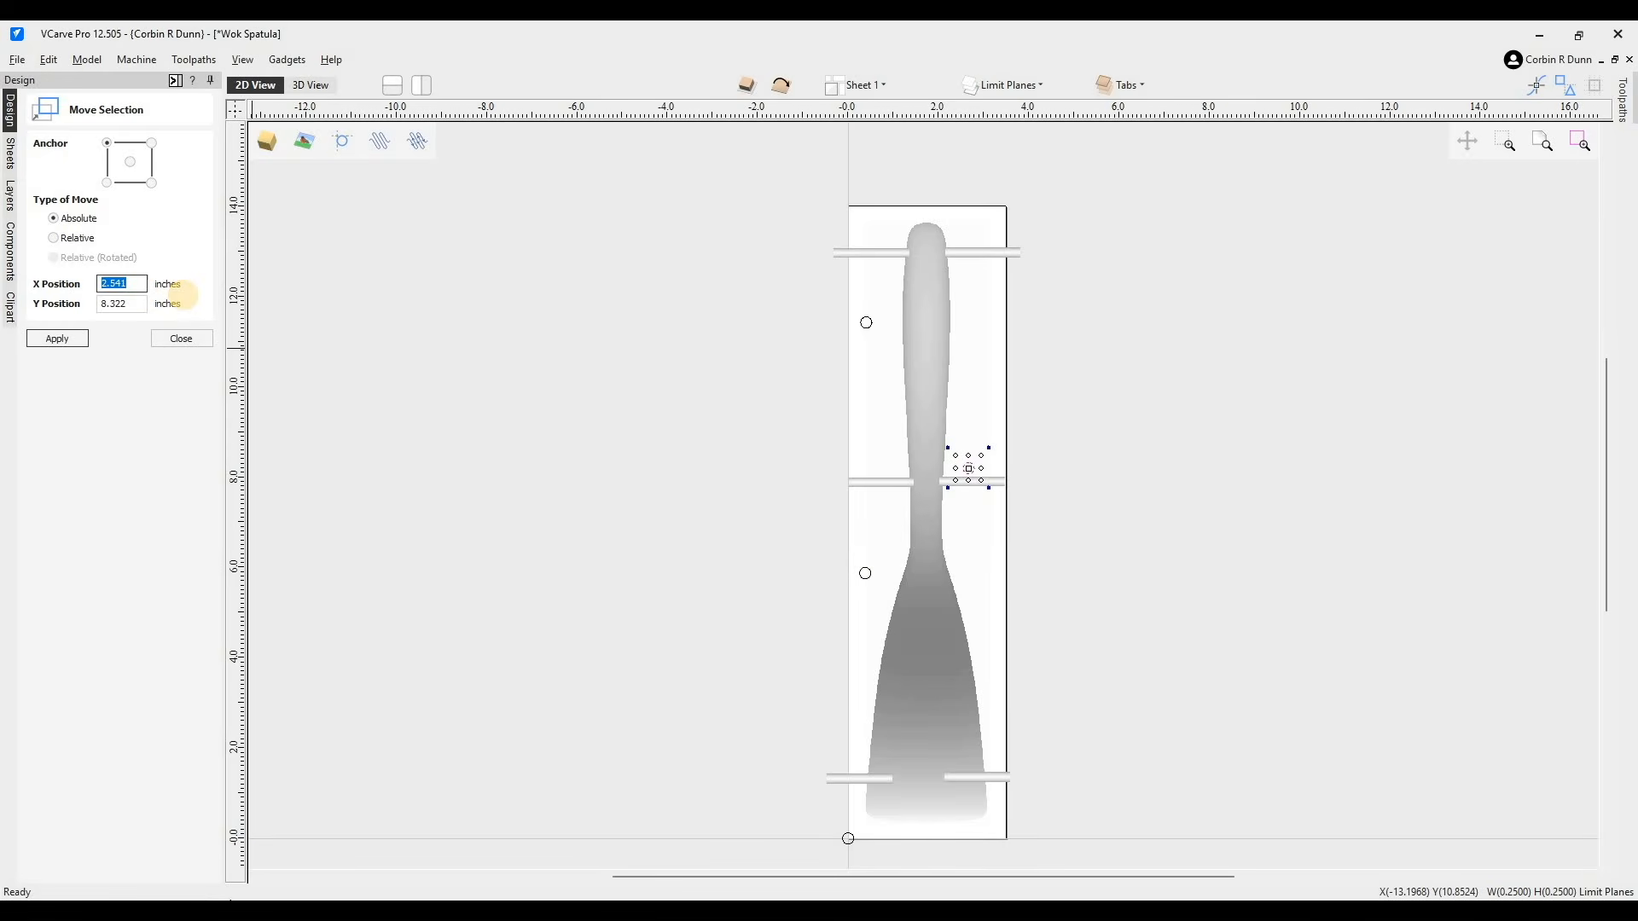
key("shift+Tab")
type("2.")
left_click(57, 339)
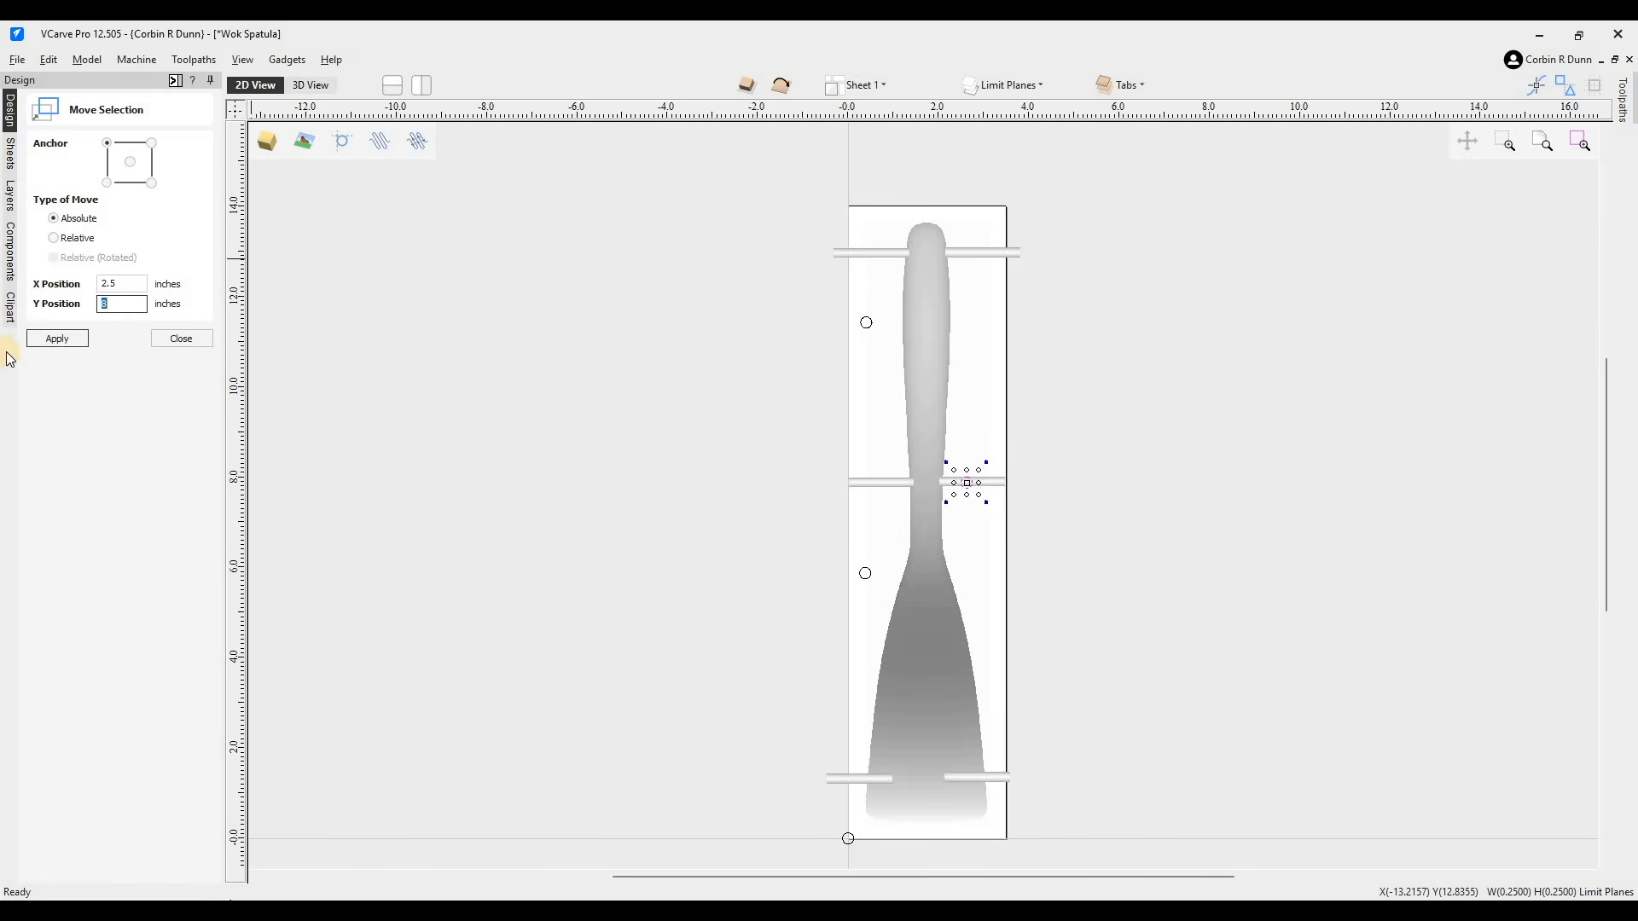
left_click(59, 340)
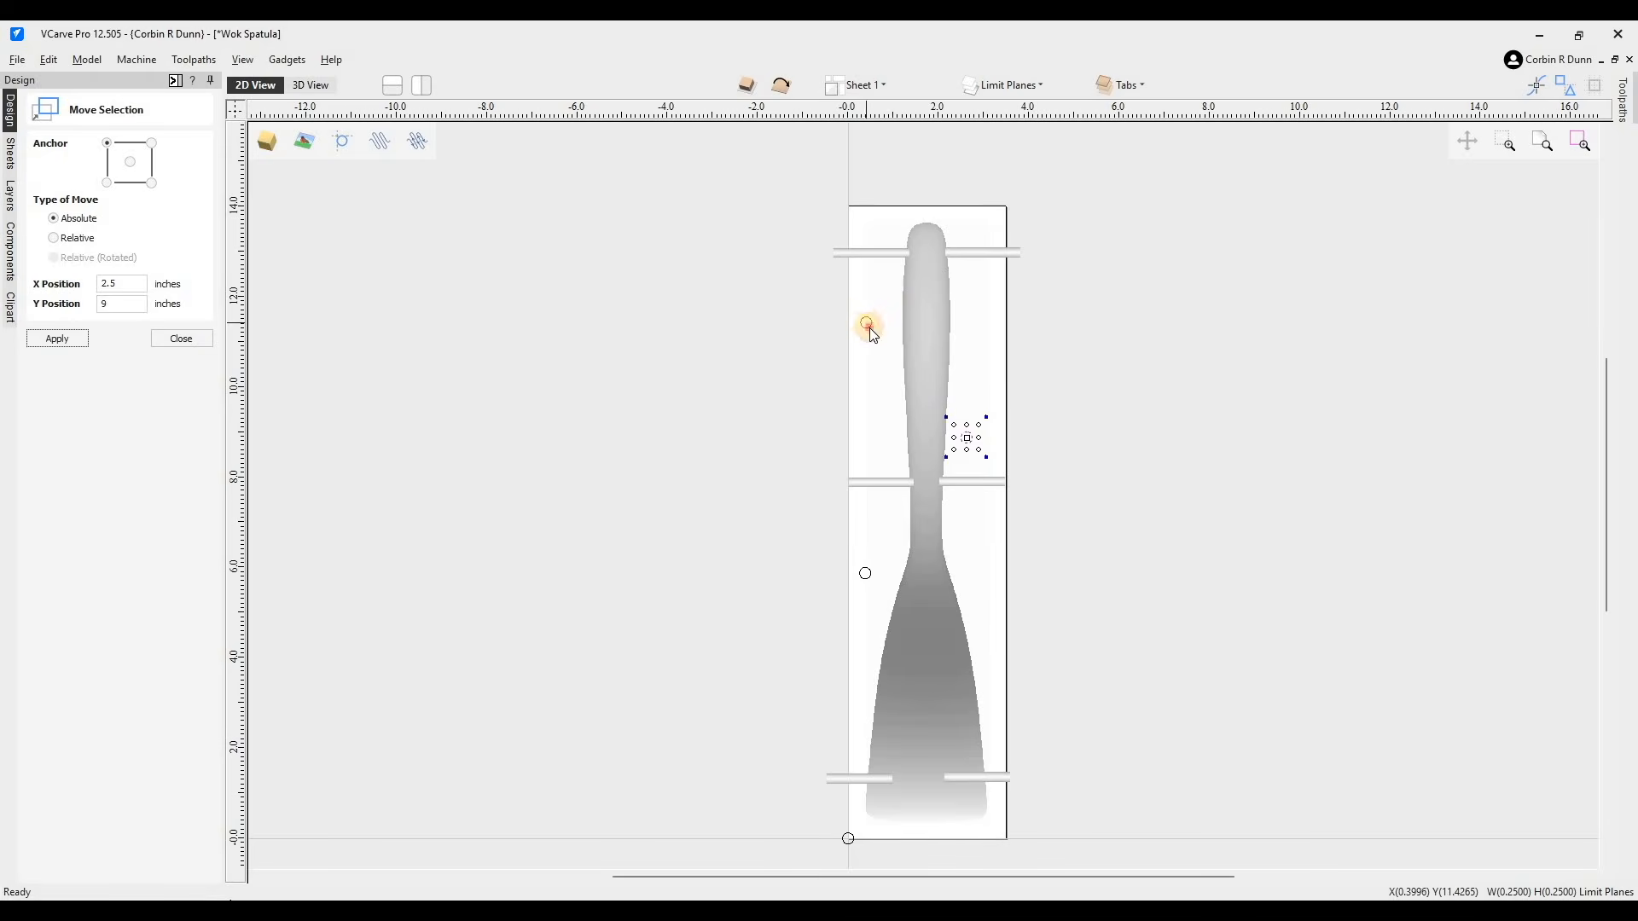
- Move the upper circle to X 0.3, Y 11.15 inches and close the move form
left_click(868, 327)
double_click(131, 282)
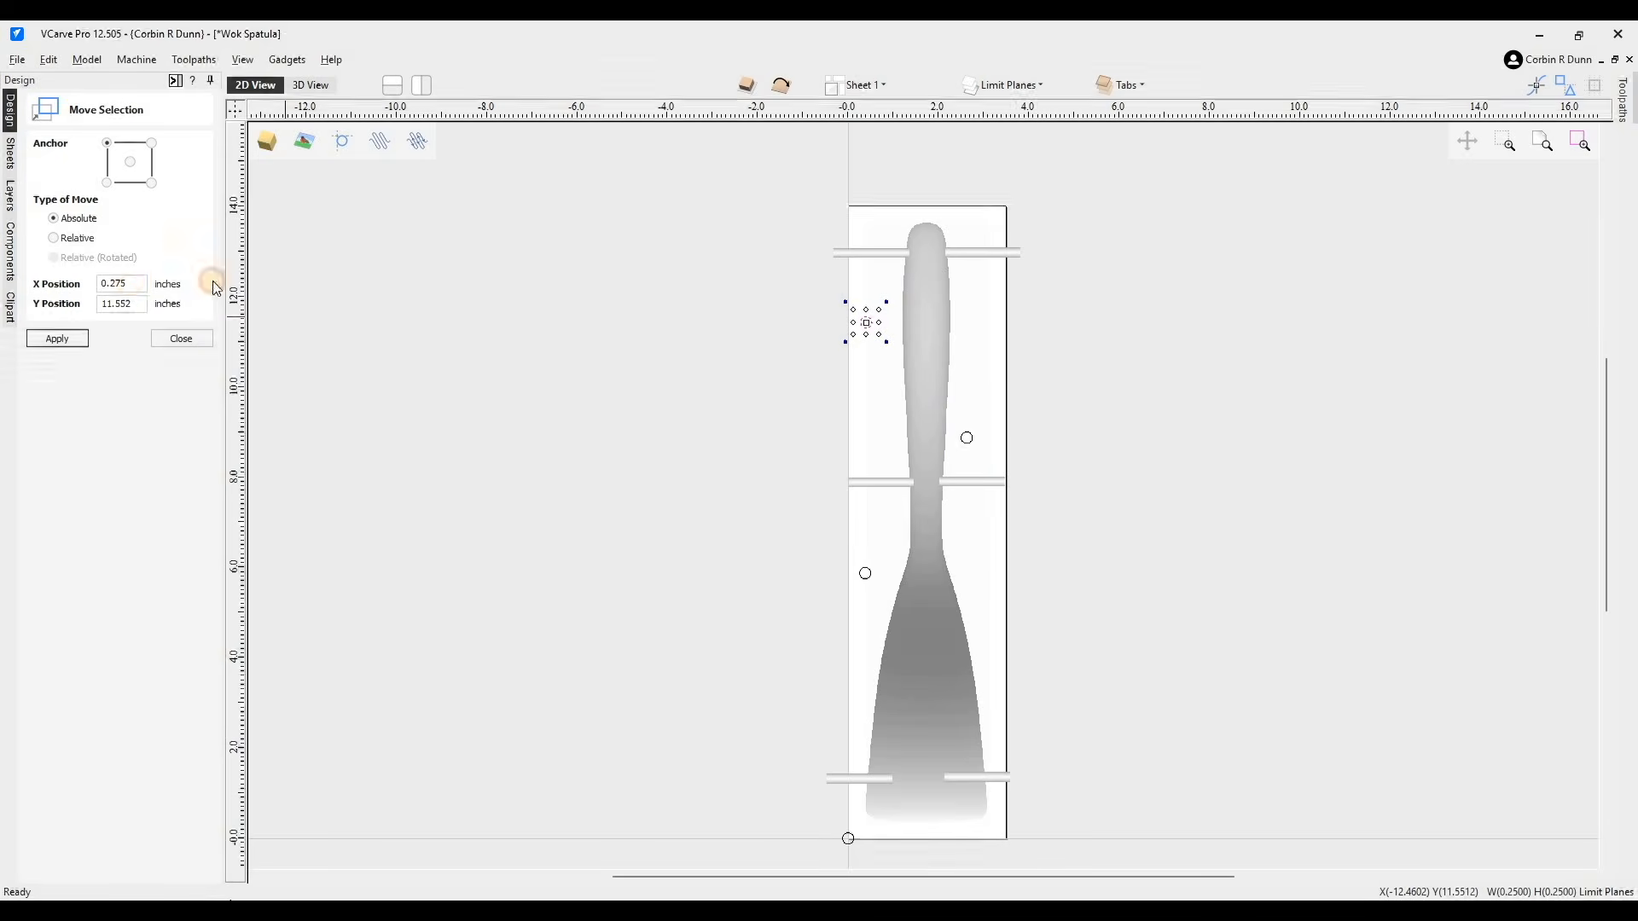
double_click(120, 304)
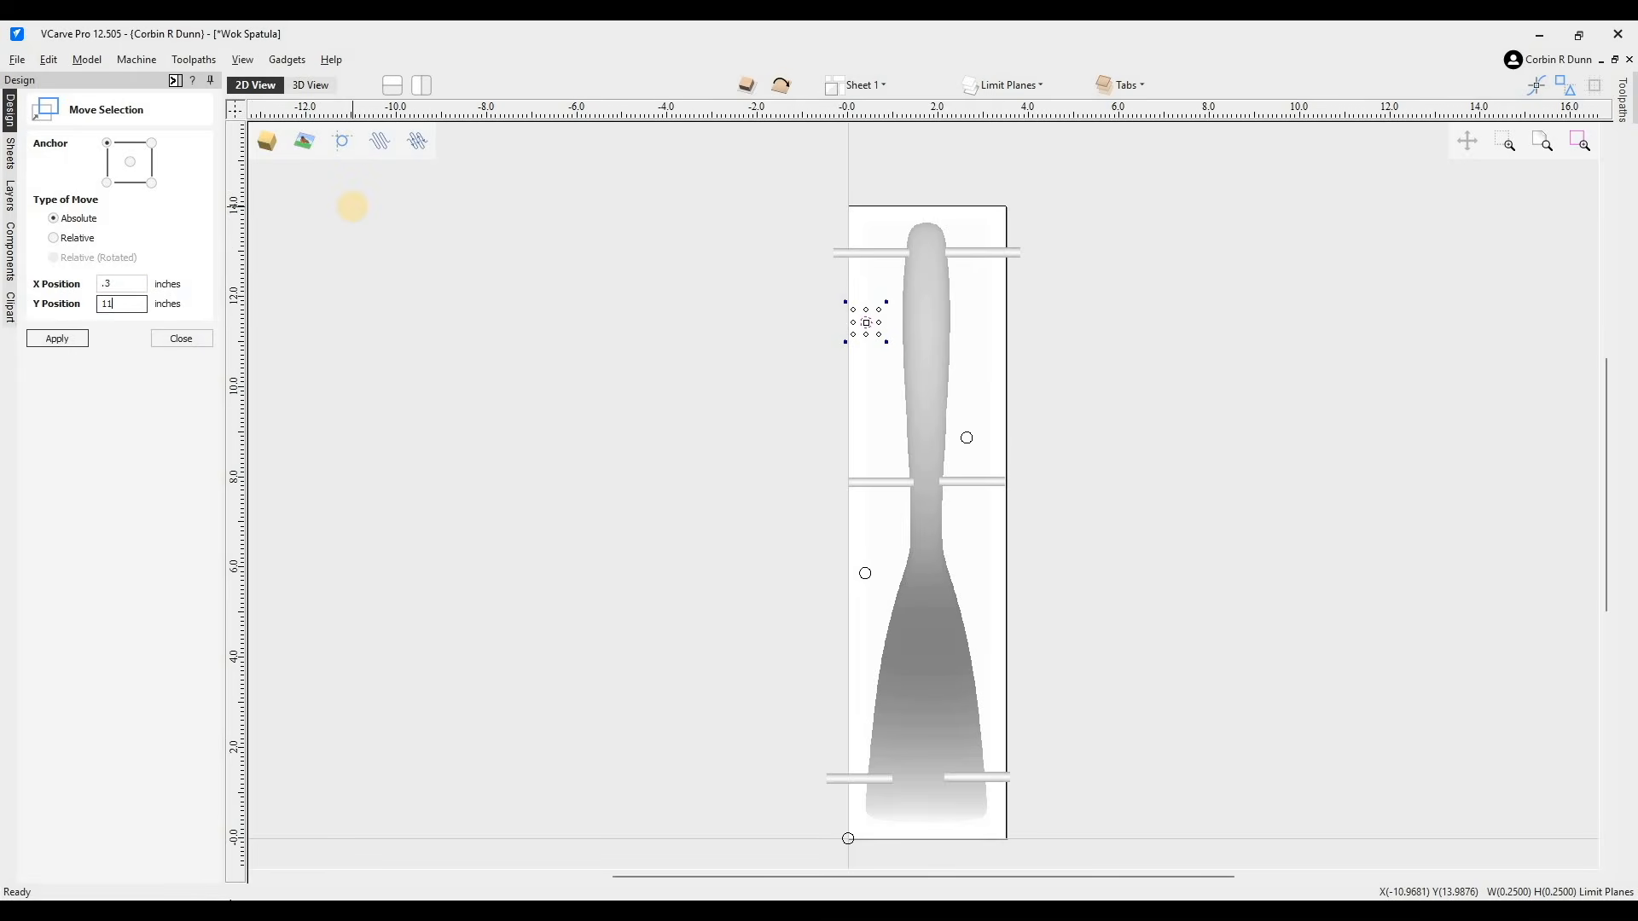
left_click(75, 342)
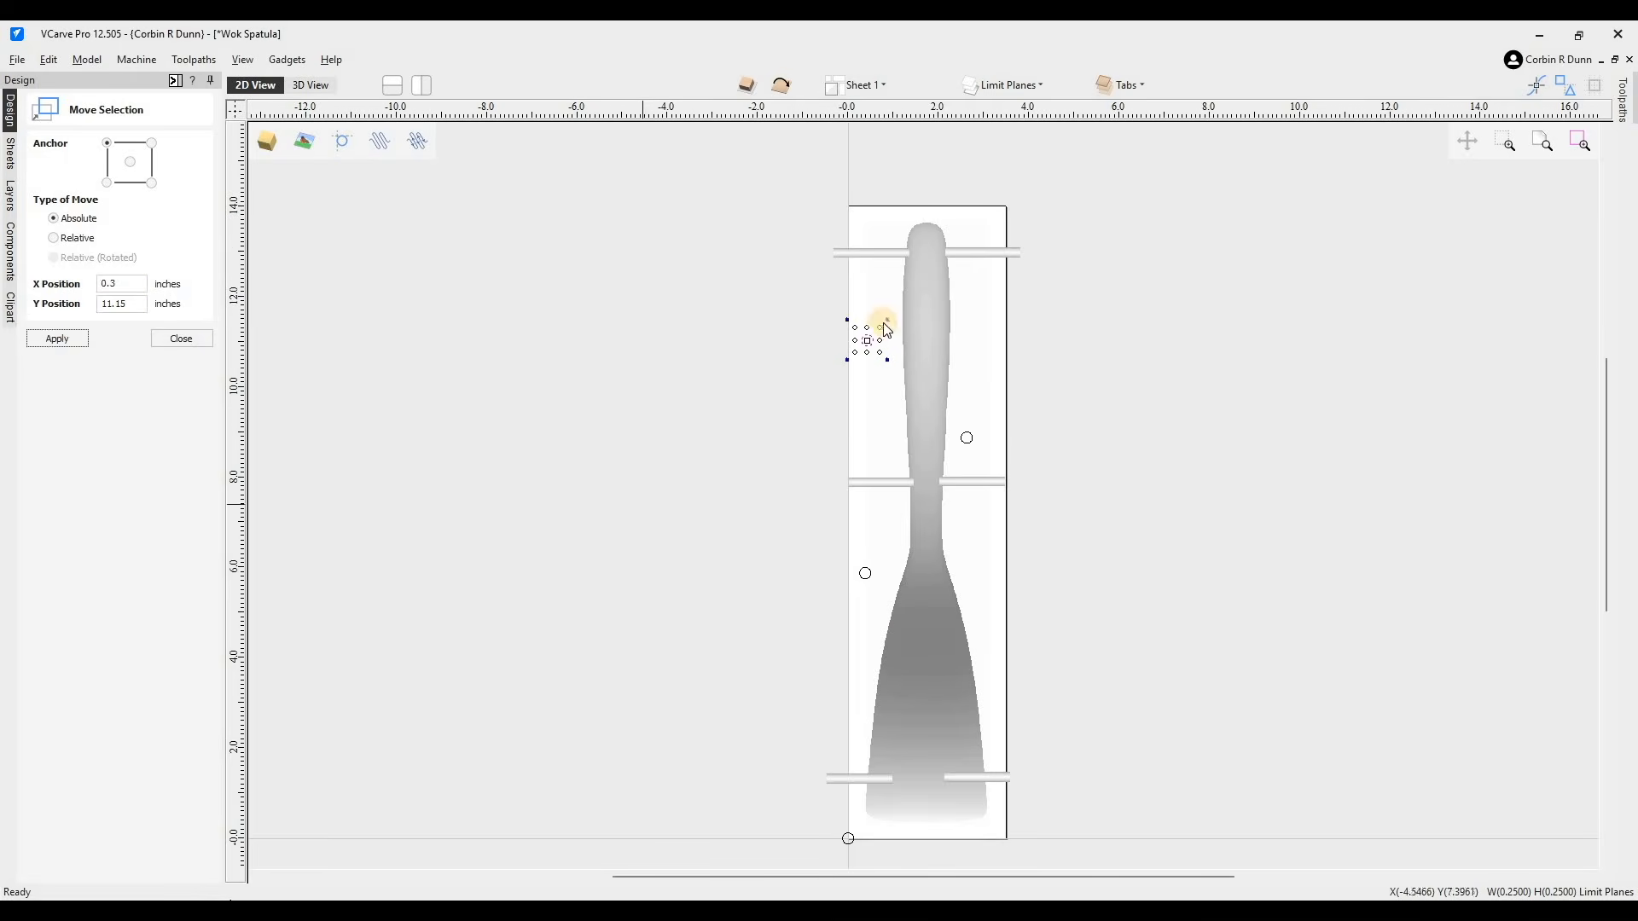
left_click(878, 322)
left_click(158, 340)
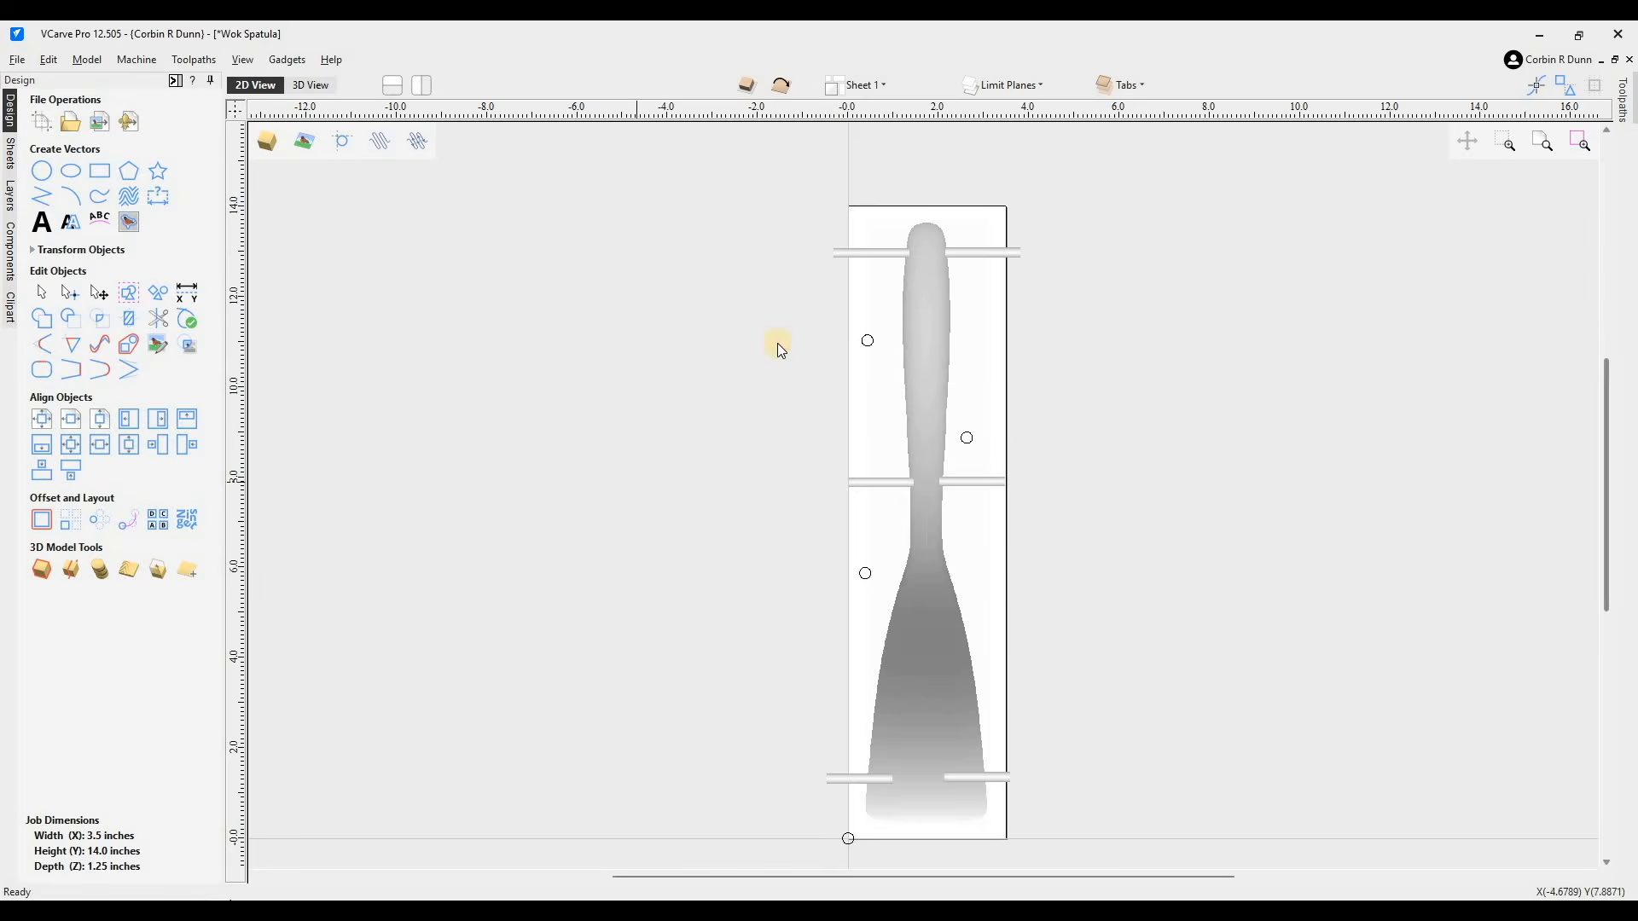
- Select all three circles and move them to another layer
left_click(868, 342)
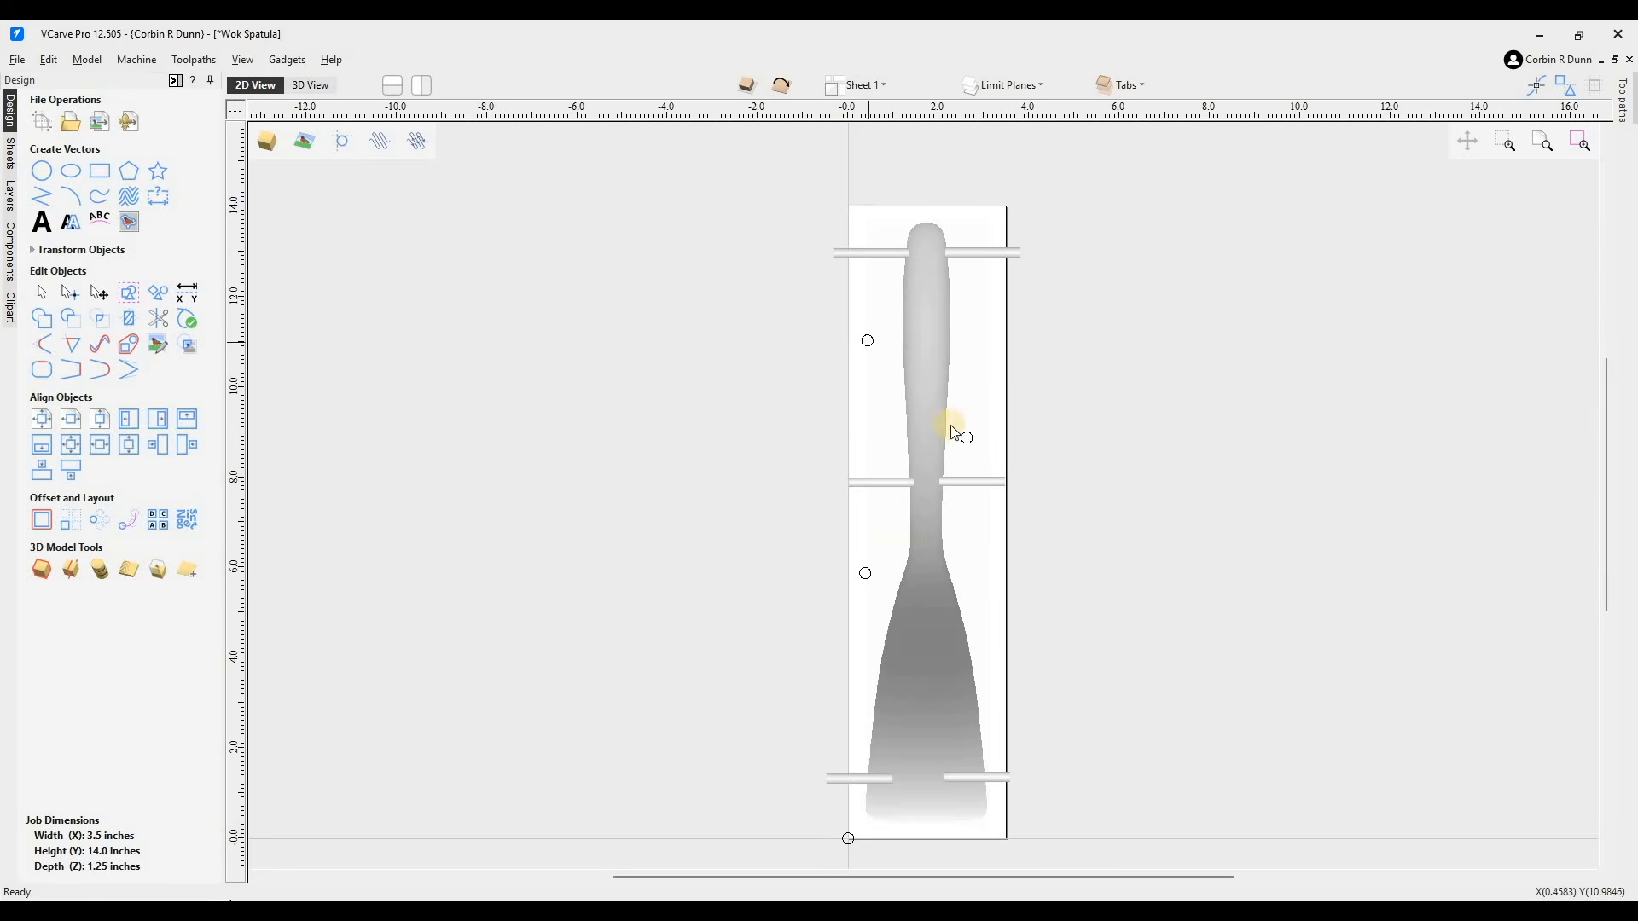
left_click(865, 569, "shift")
right_click(1062, 443)
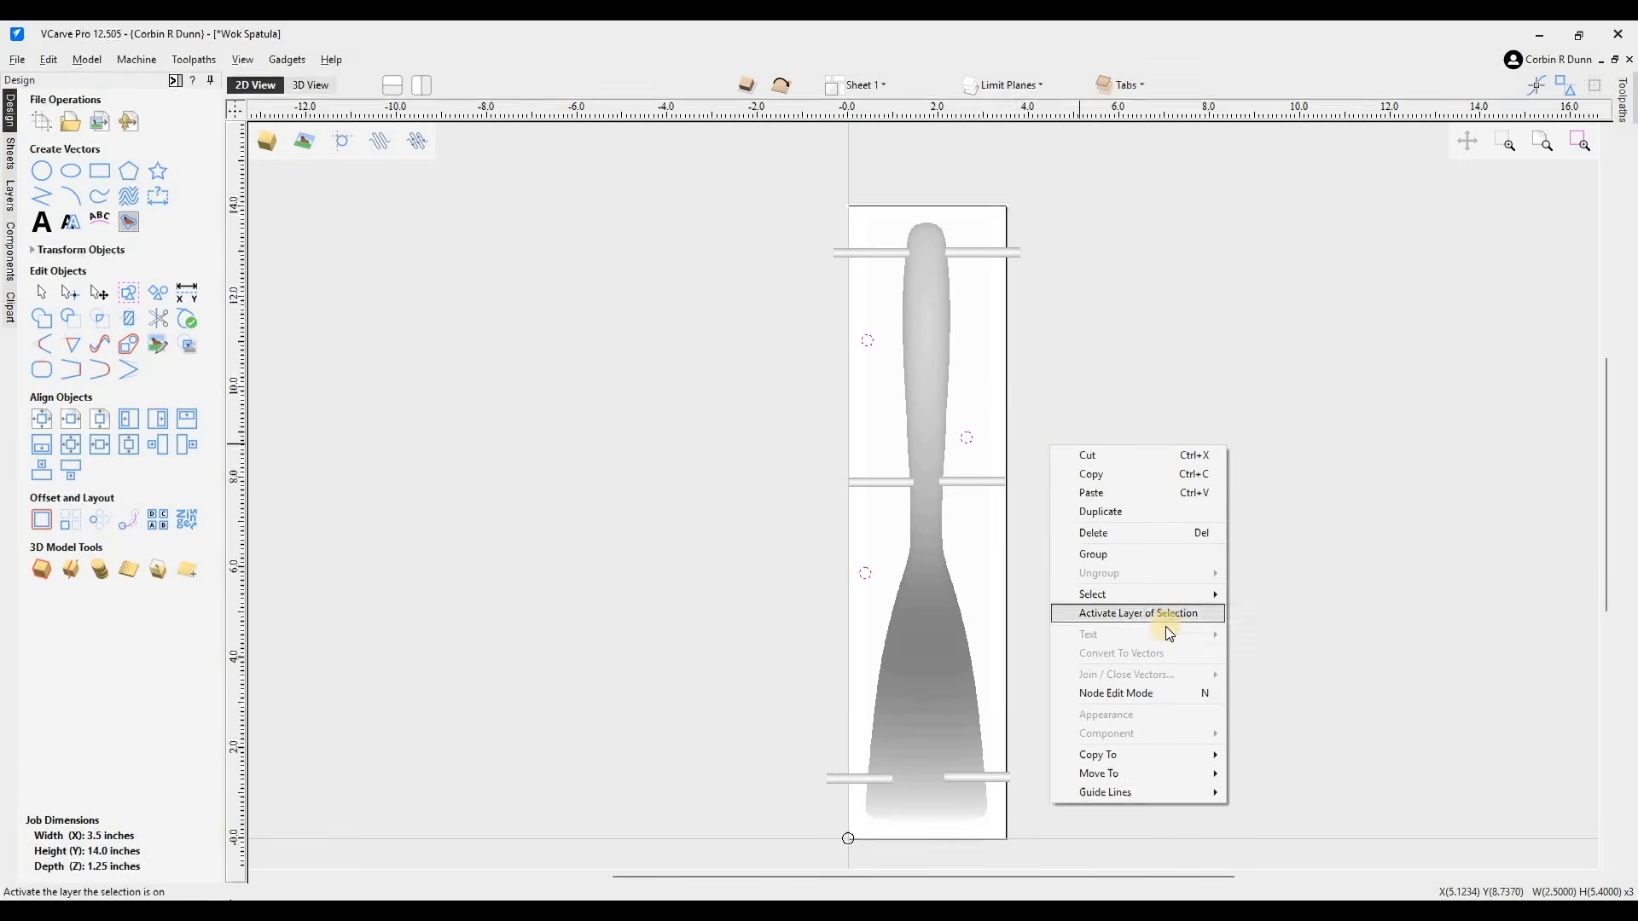
mouse_move(1170, 756)
left_click(1286, 761)
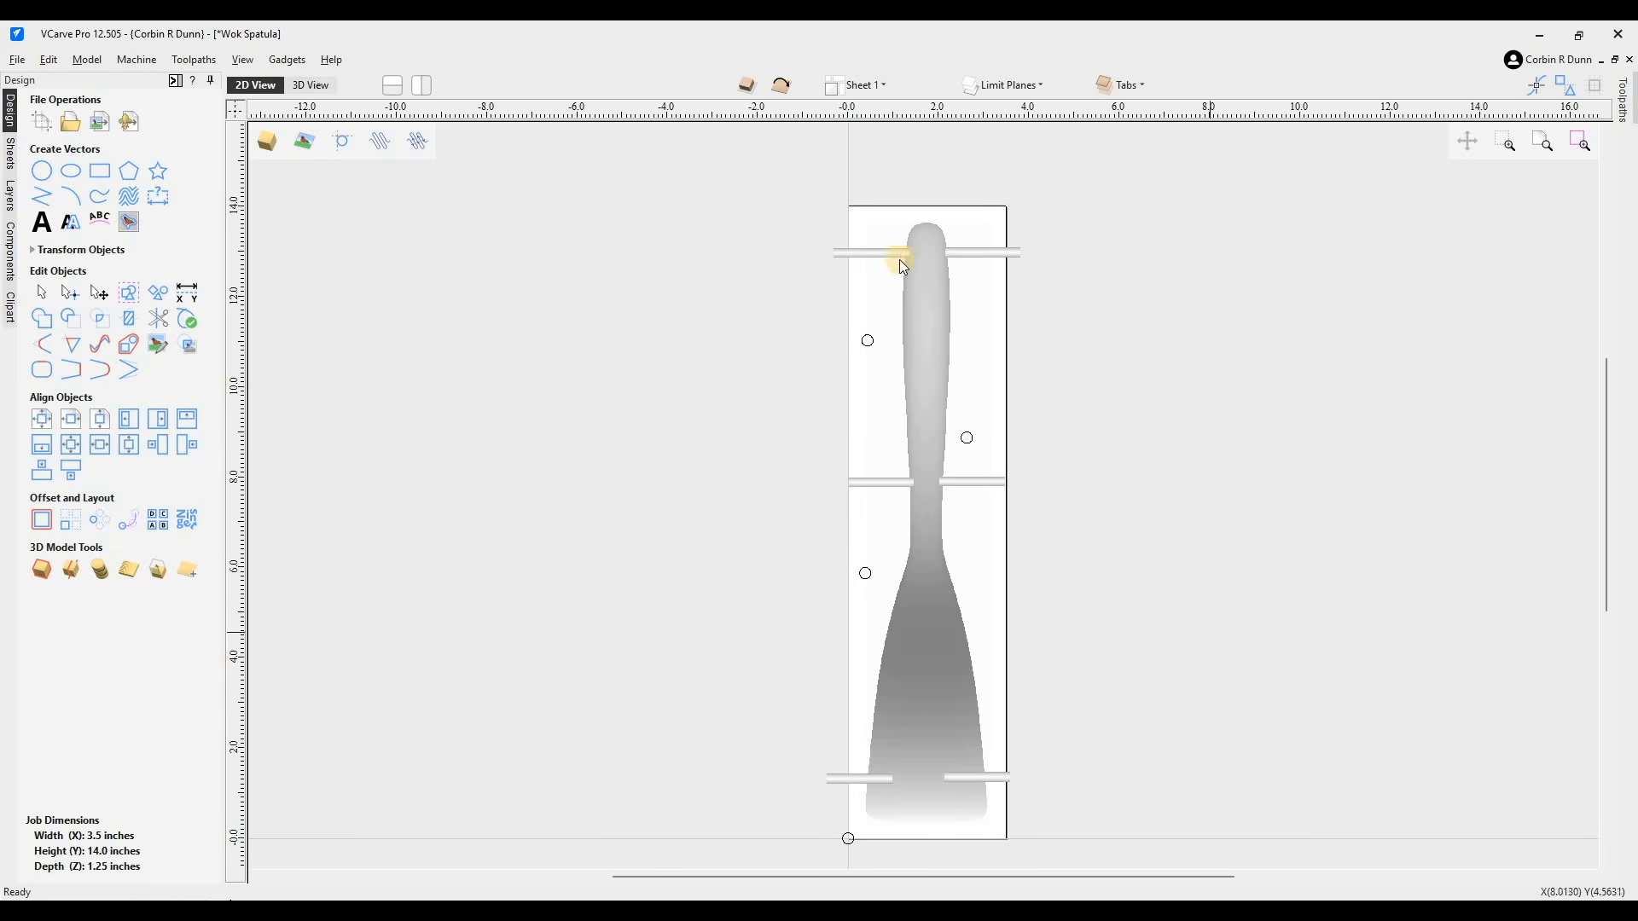
- Select all six tabs and copy them to the other side of the job
left_click(986, 254)
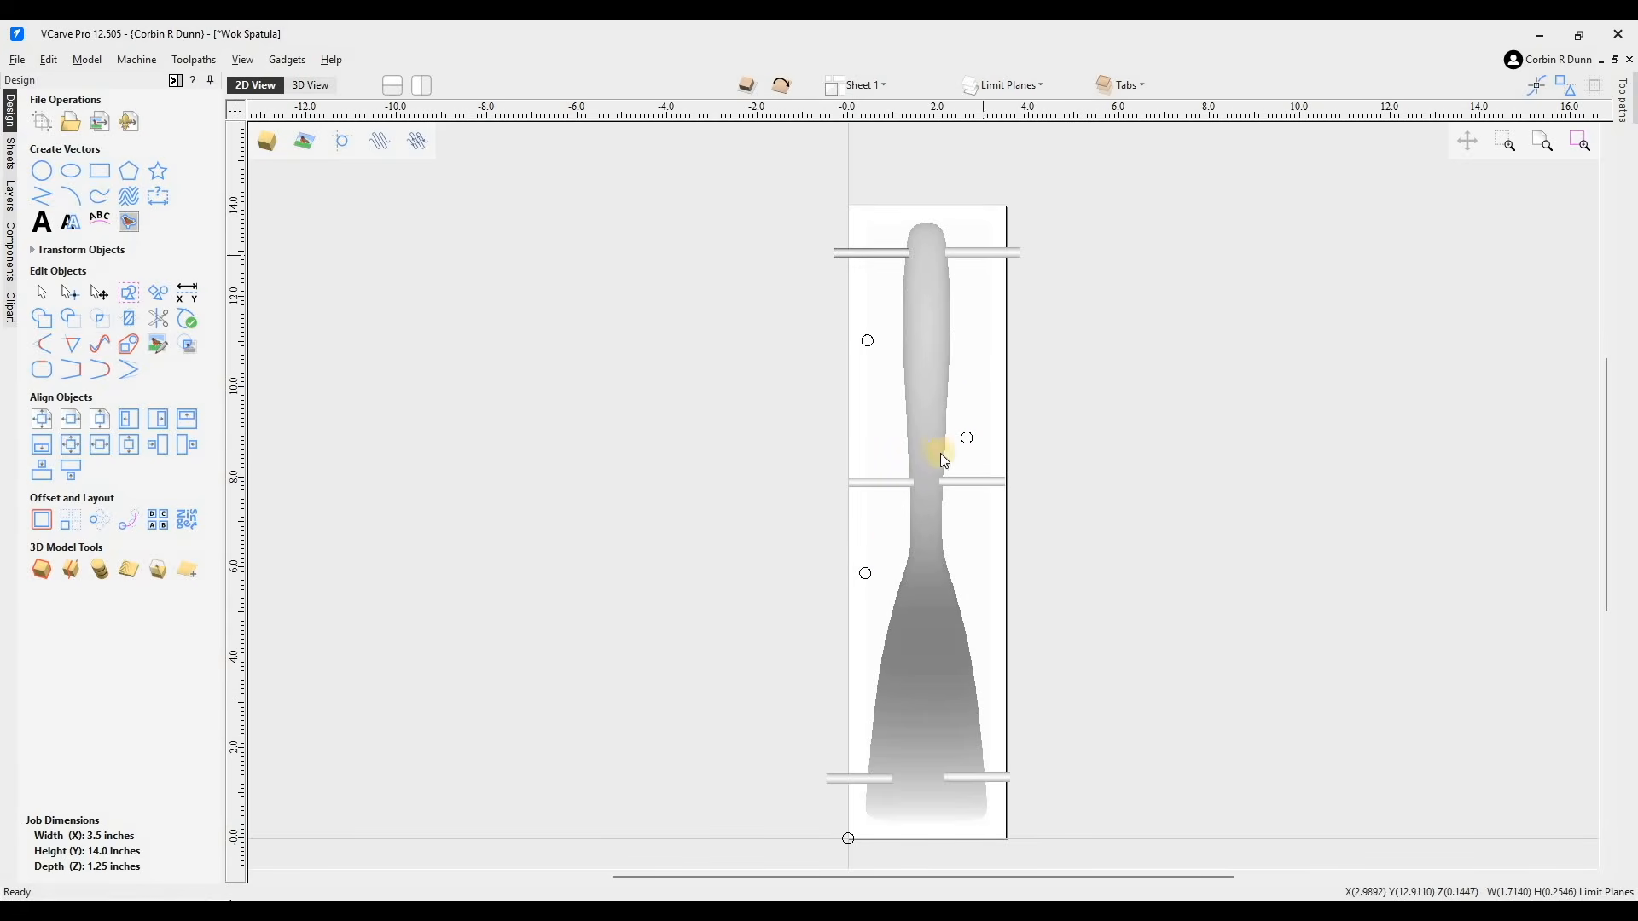
left_click(909, 485, "shift")
left_click(860, 778, "shift")
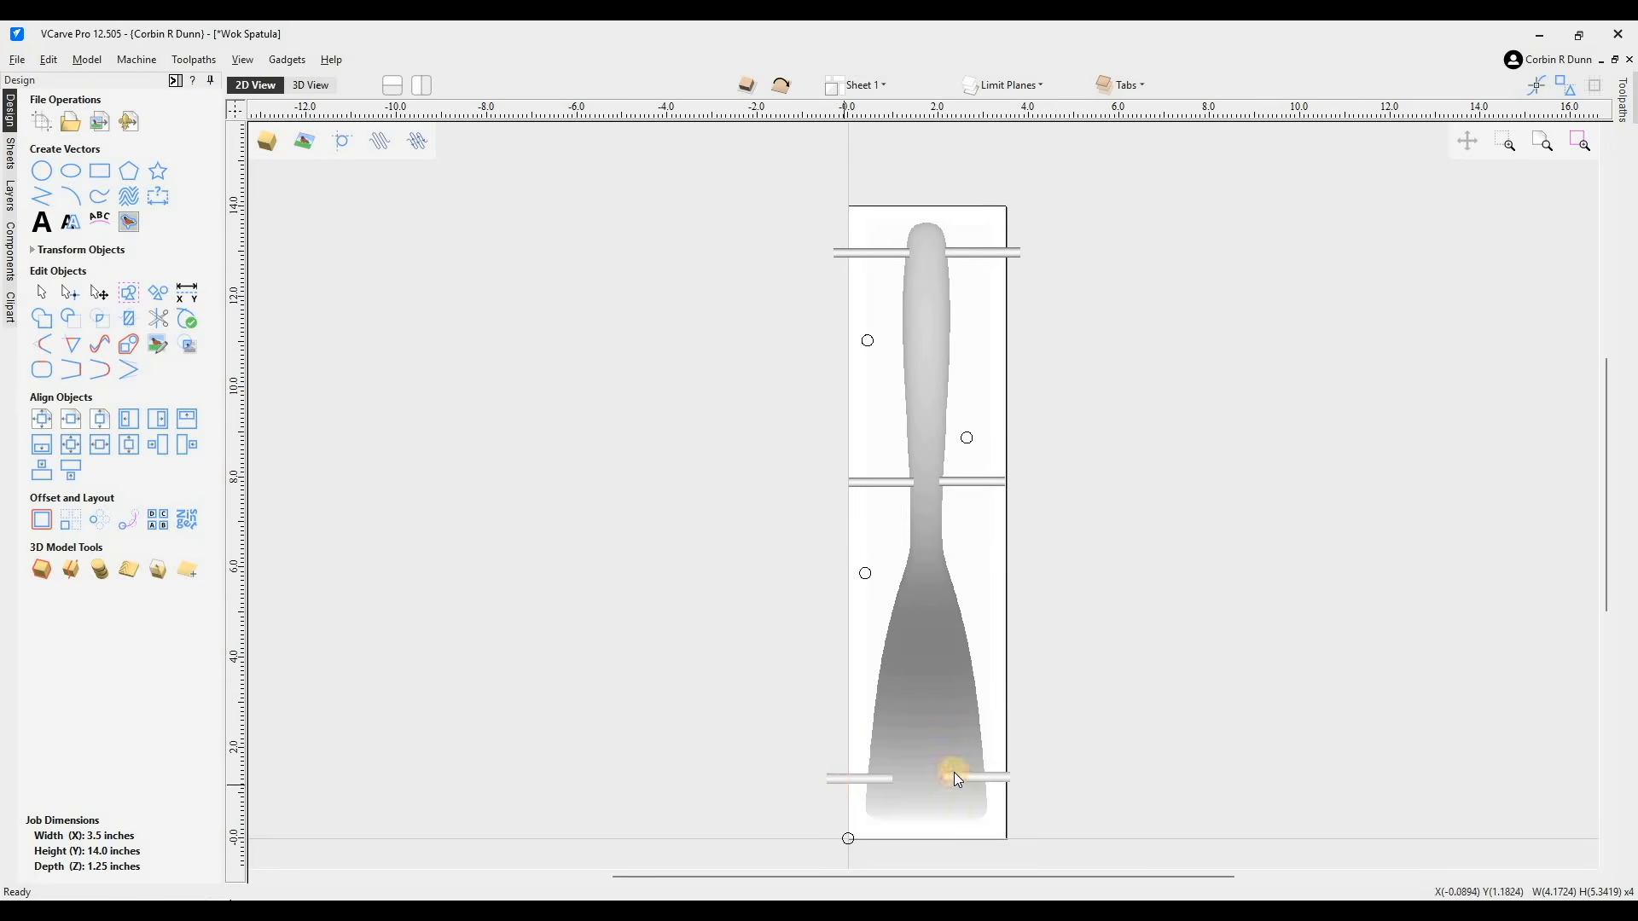
left_click(1000, 778, "shift")
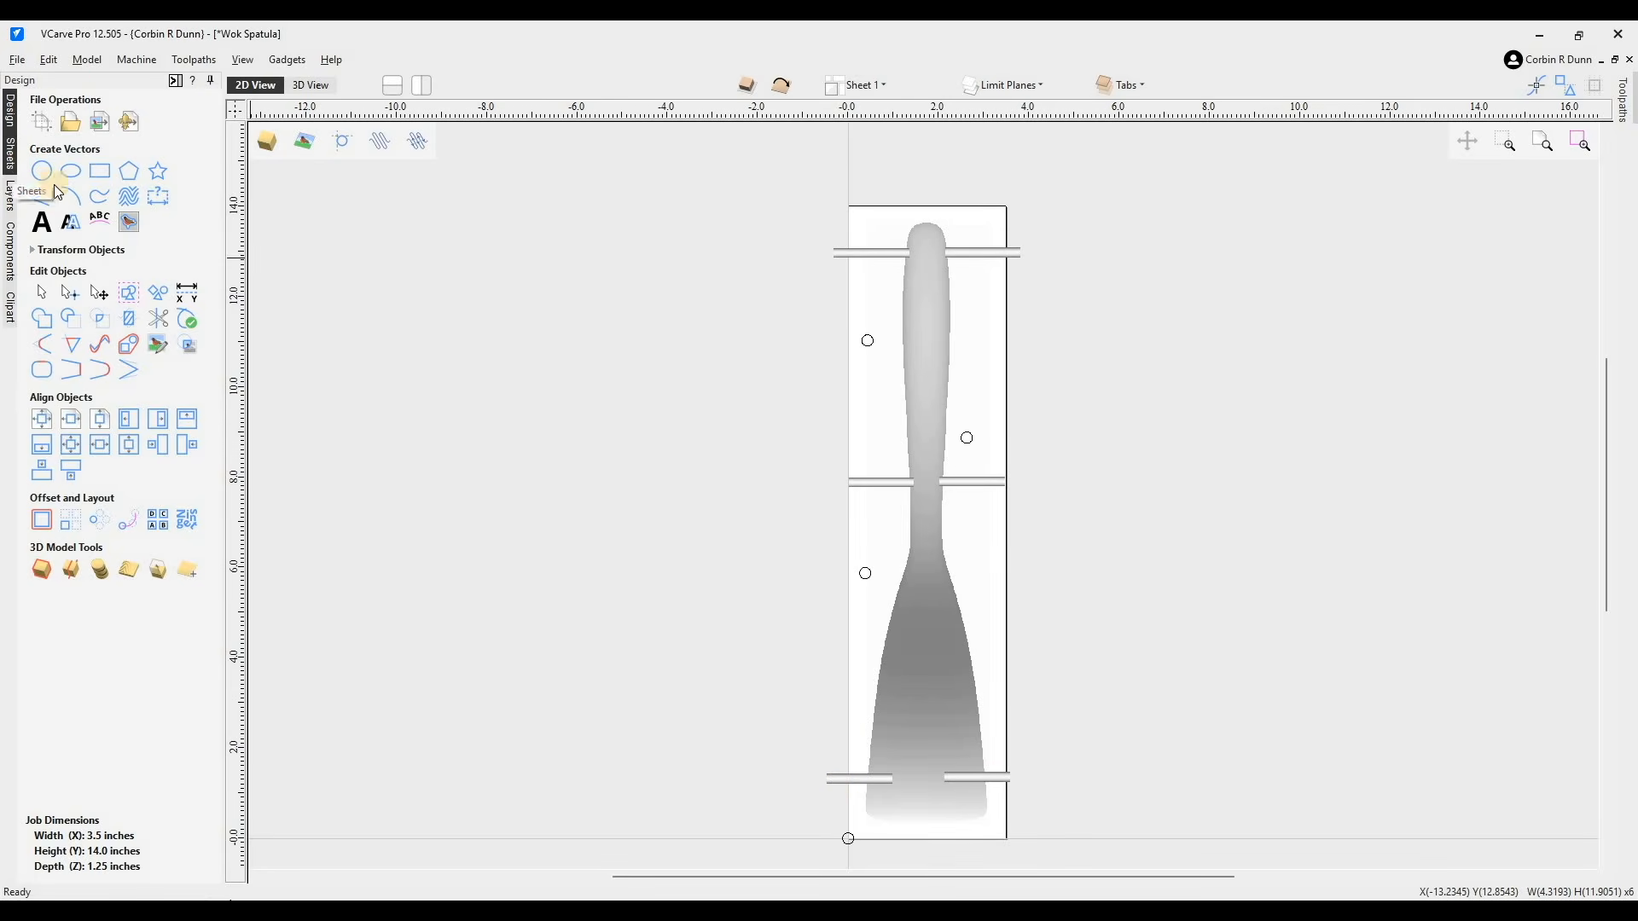
left_click(13, 239)
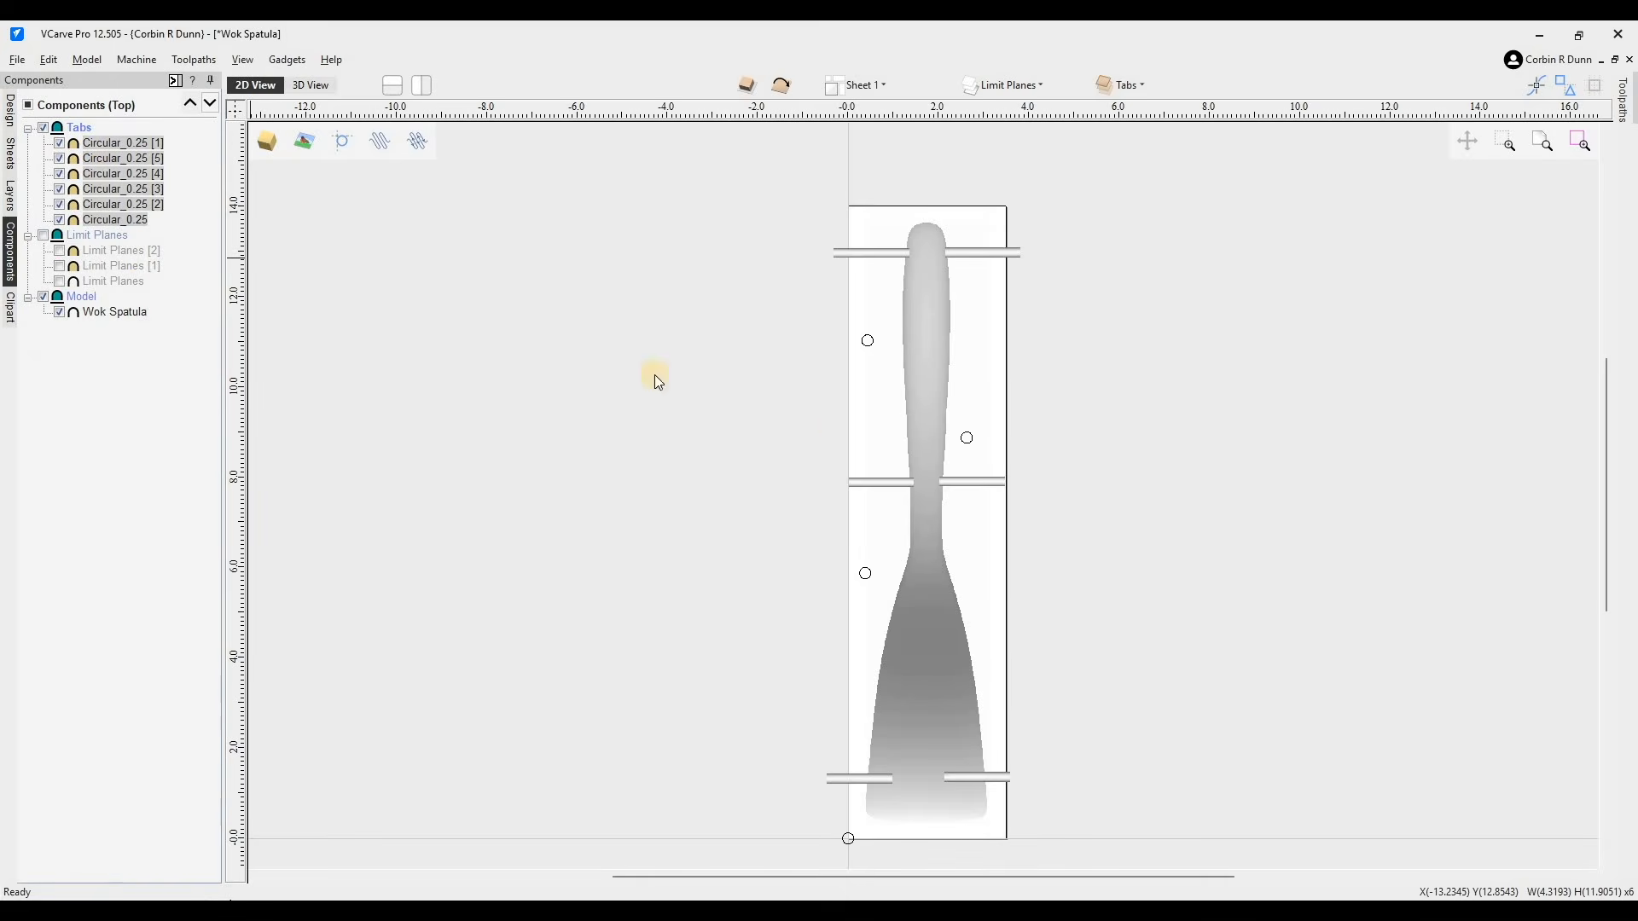
right_click(1081, 392)
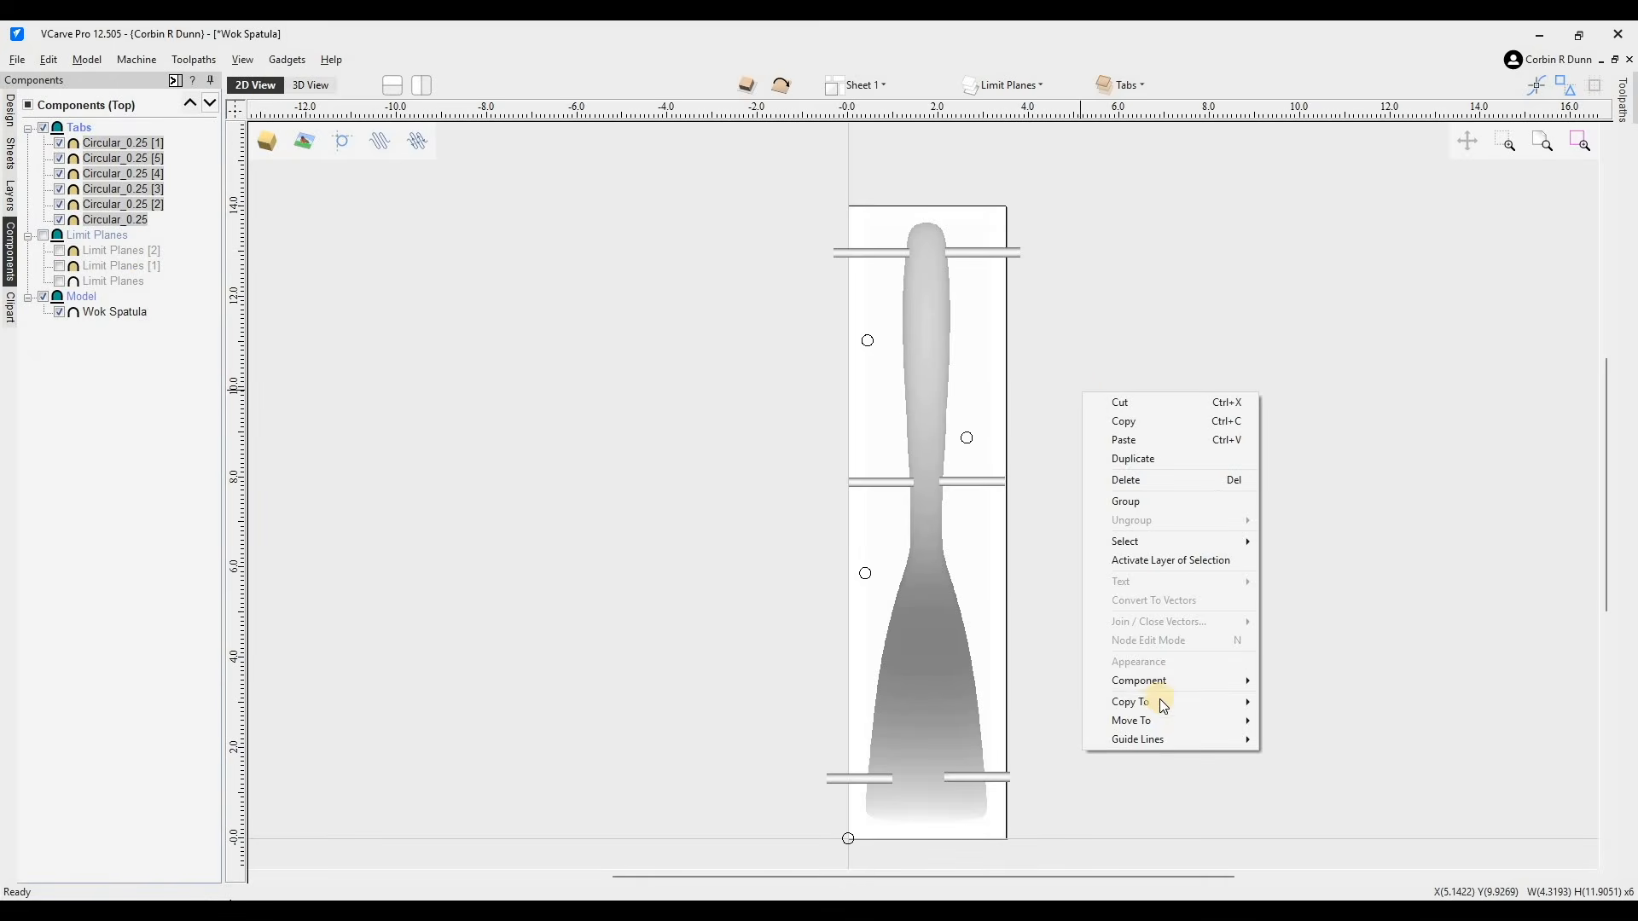
mouse_move(1173, 713)
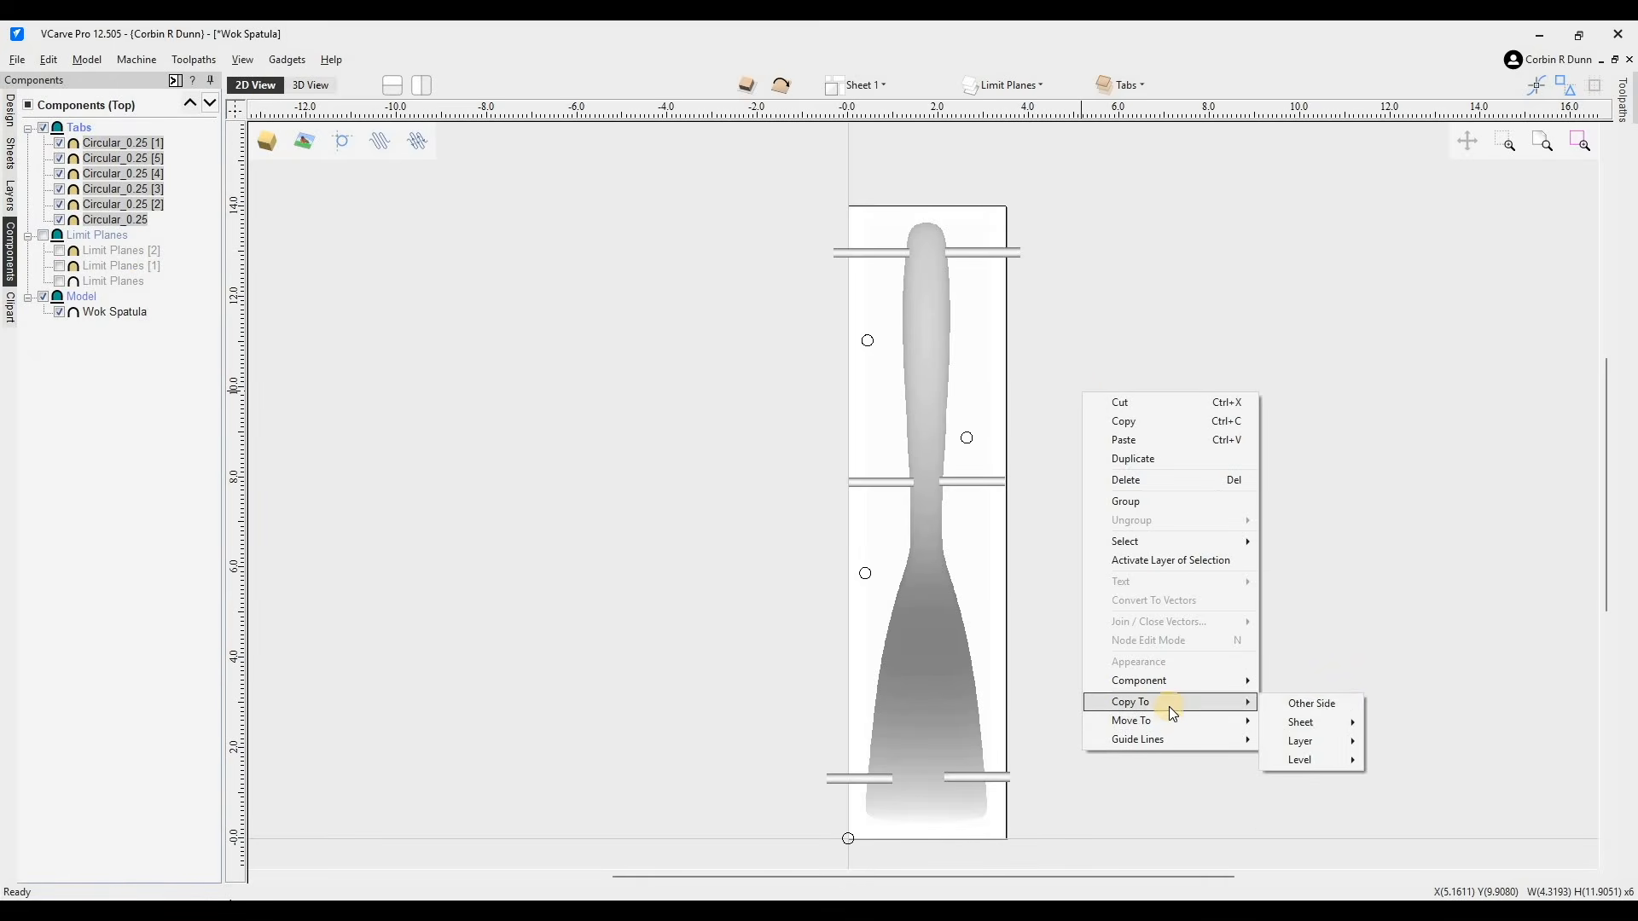
left_click(1329, 708)
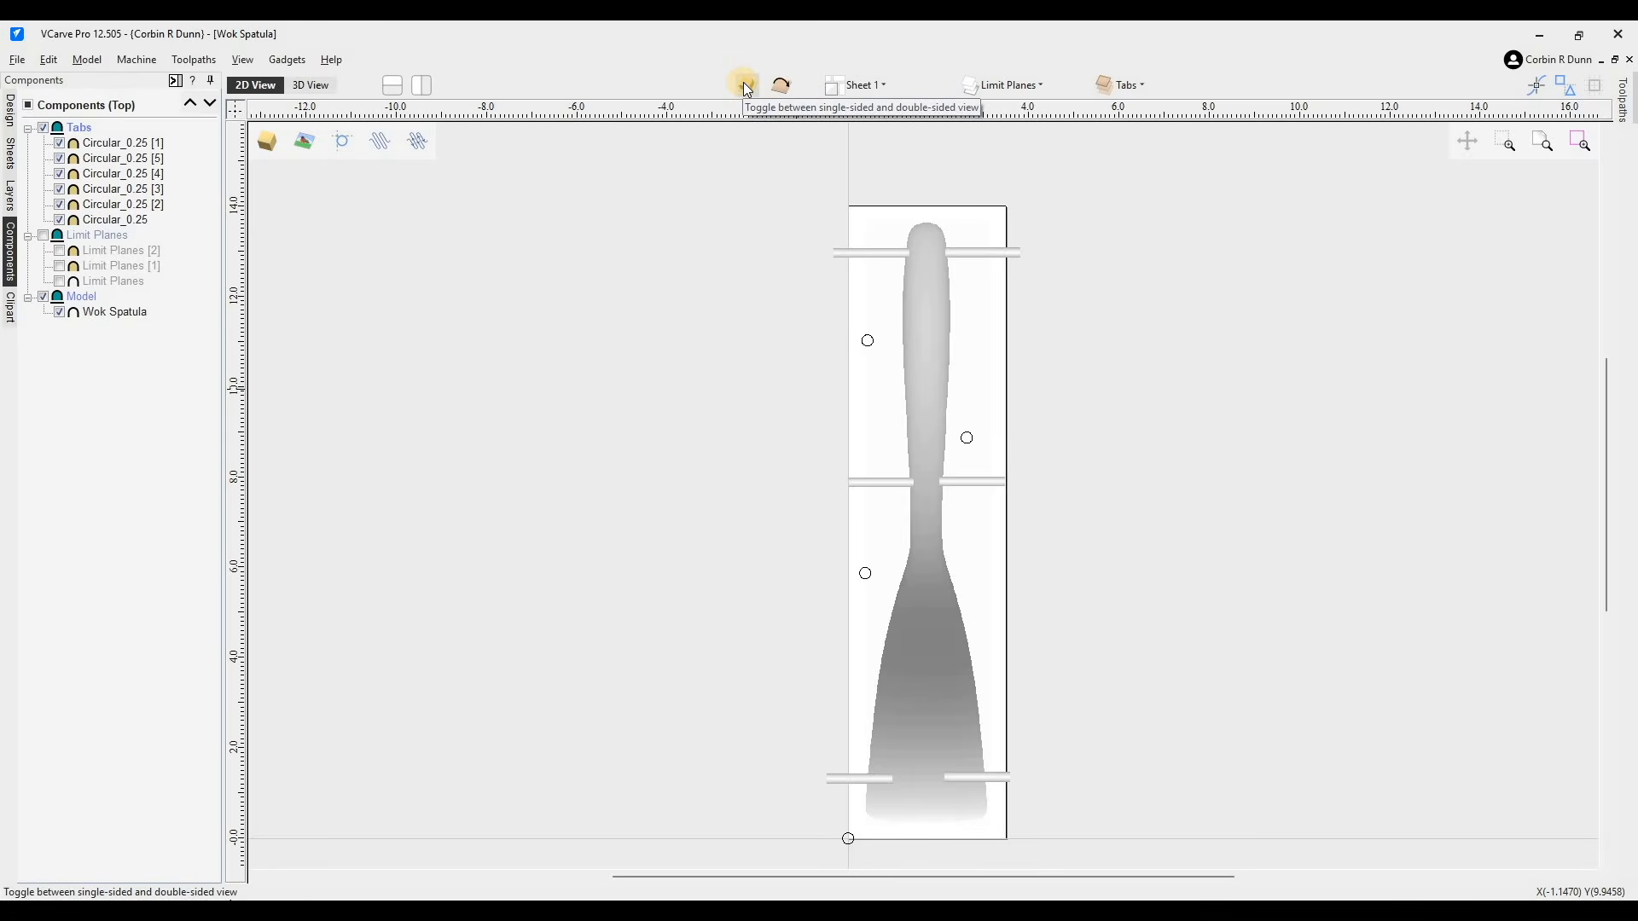
- Flip to the bottom side of the job and switch to the 3D view
left_click(780, 89)
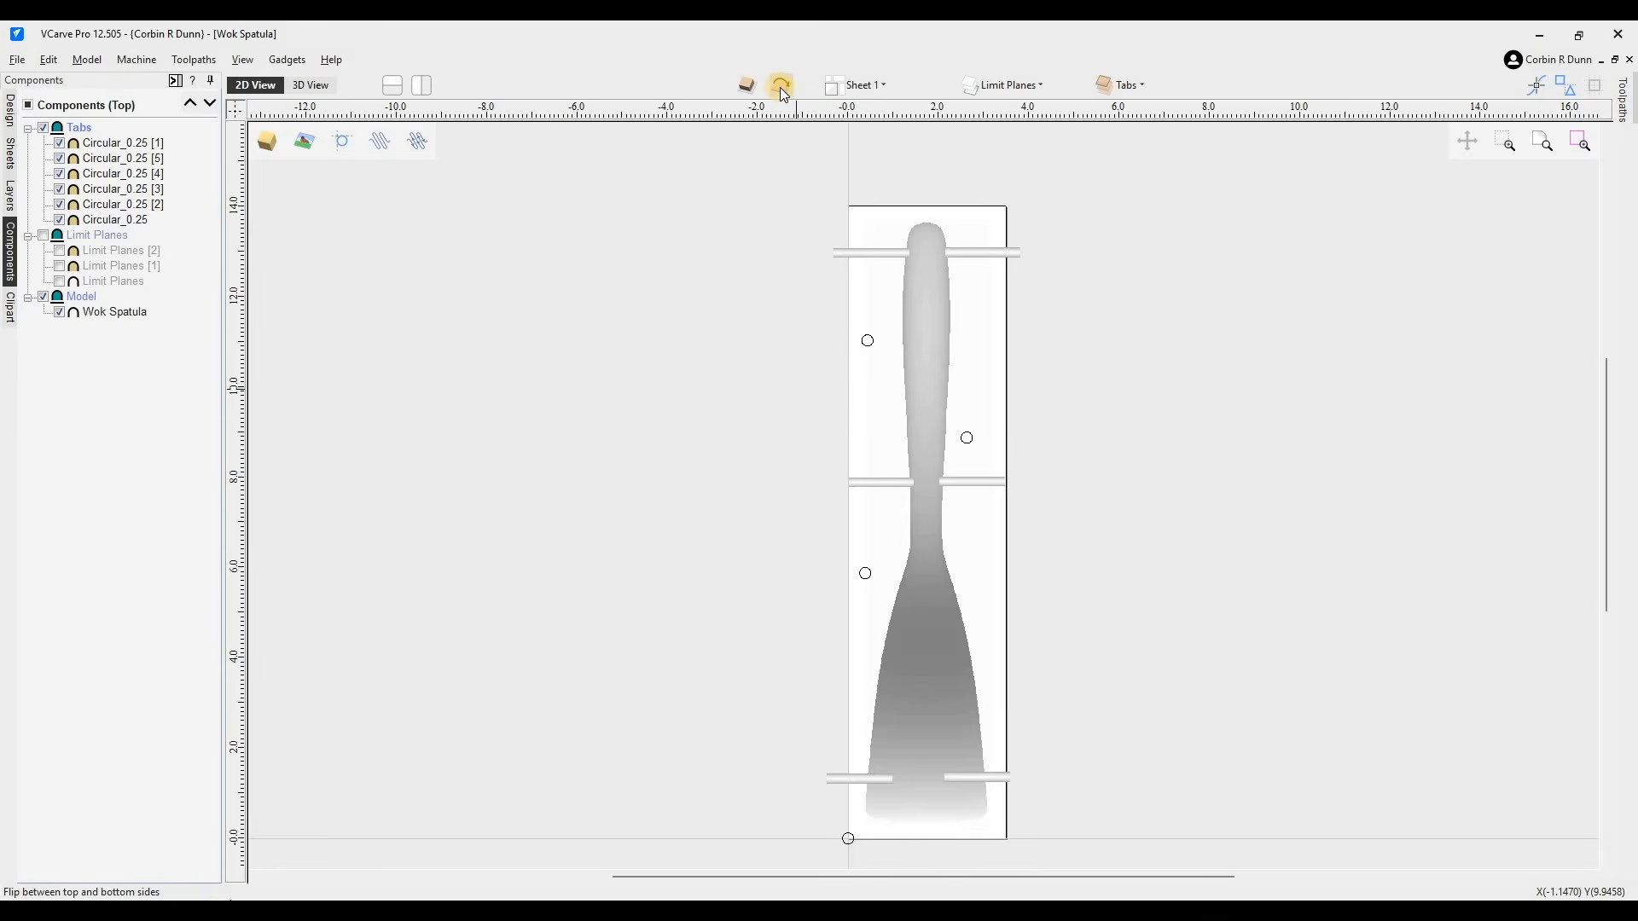
left_click(783, 88)
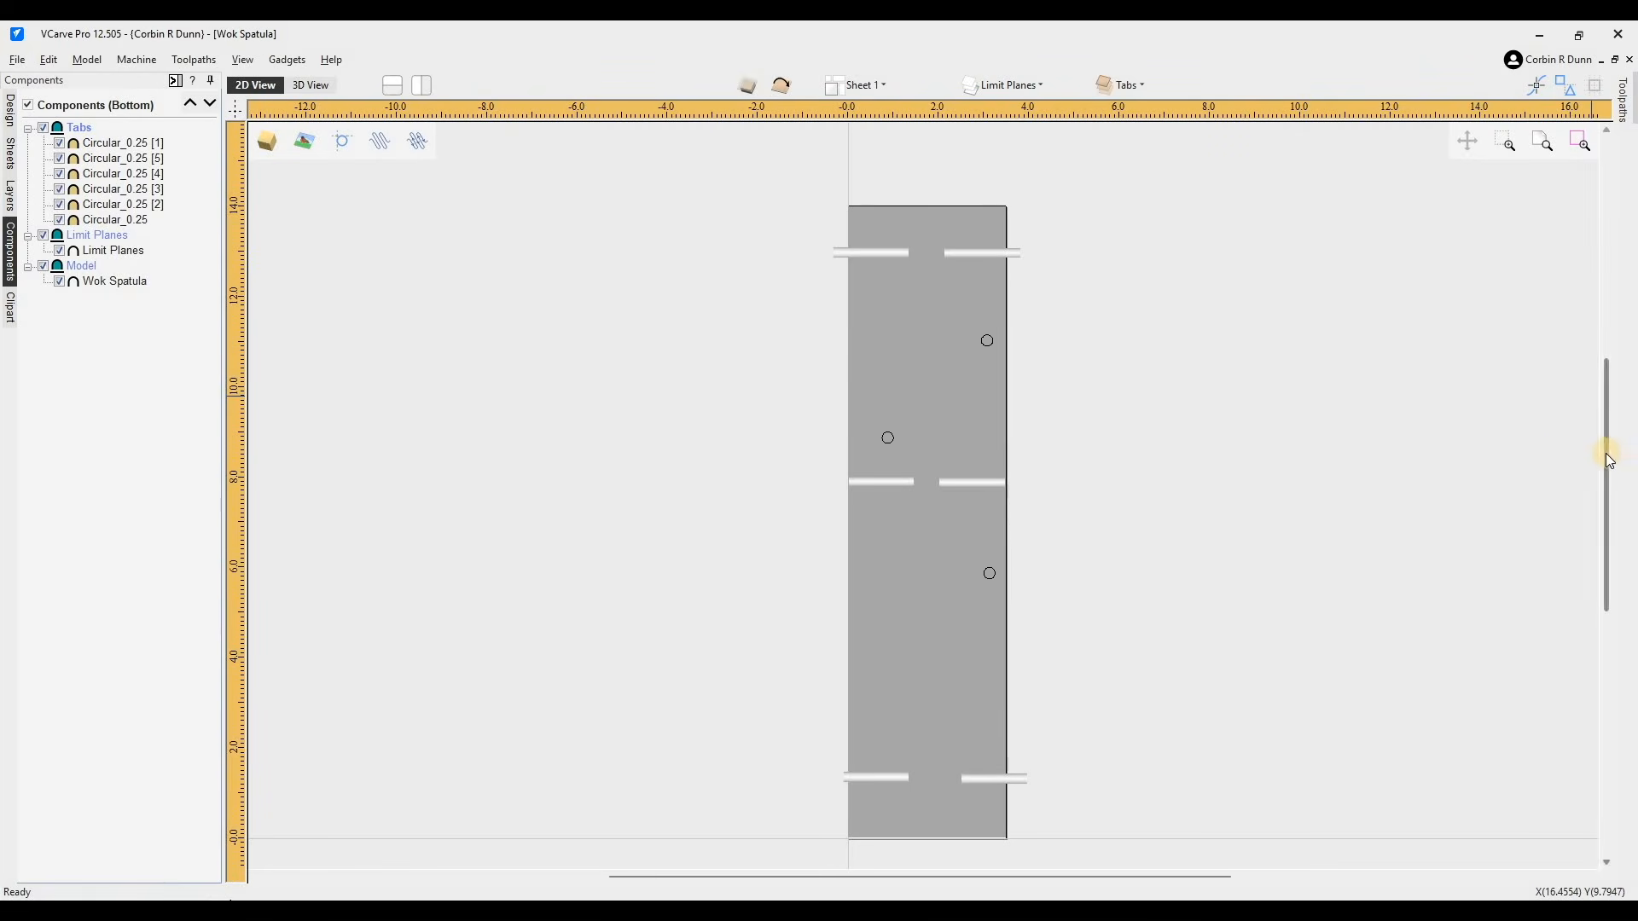
left_click(304, 90)
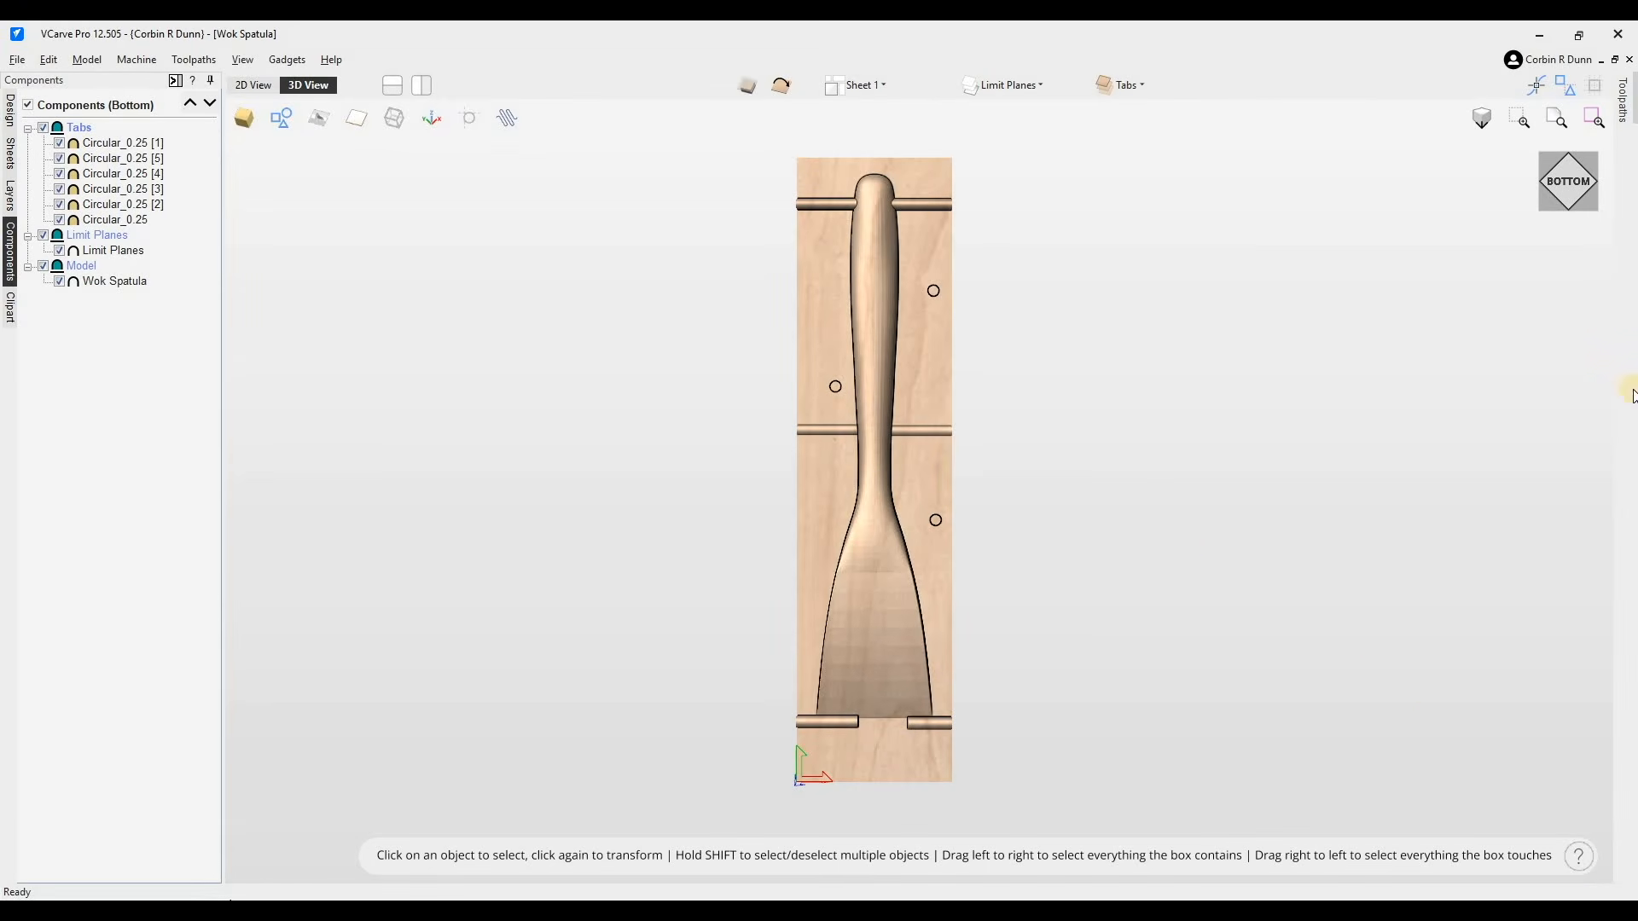
- Select the bottom-side limit plane and lower it about 0.64 inches along Z, then close the move form
left_click_drag(1558, 190, 933, 437)
scroll(933, 437, "down", 2)
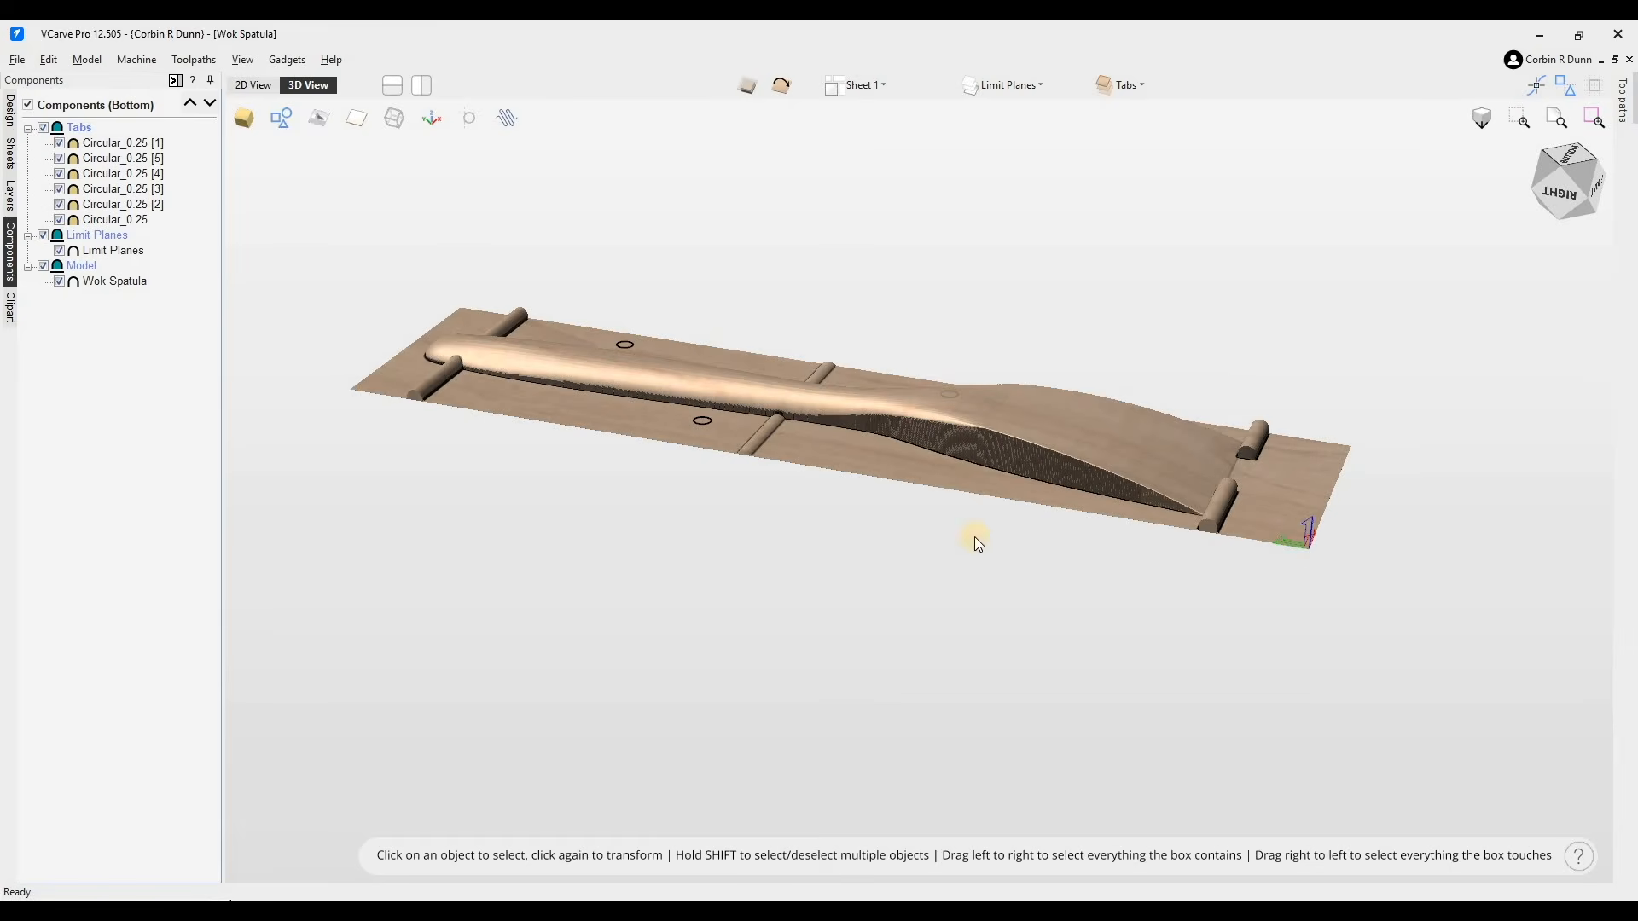
left_click(758, 461)
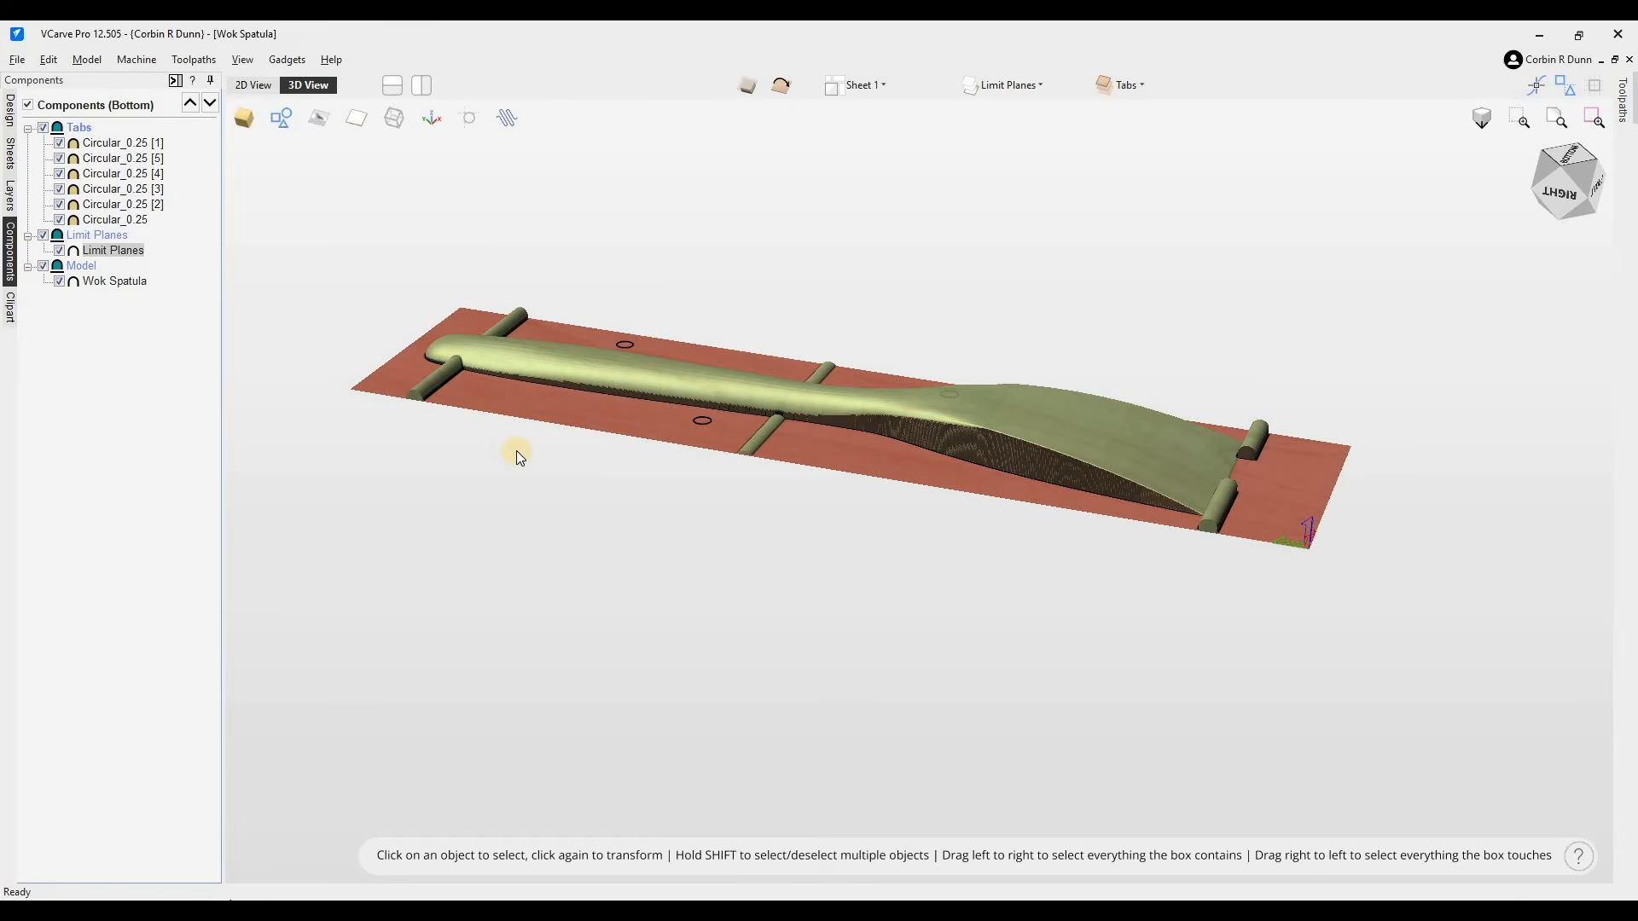
key("m")
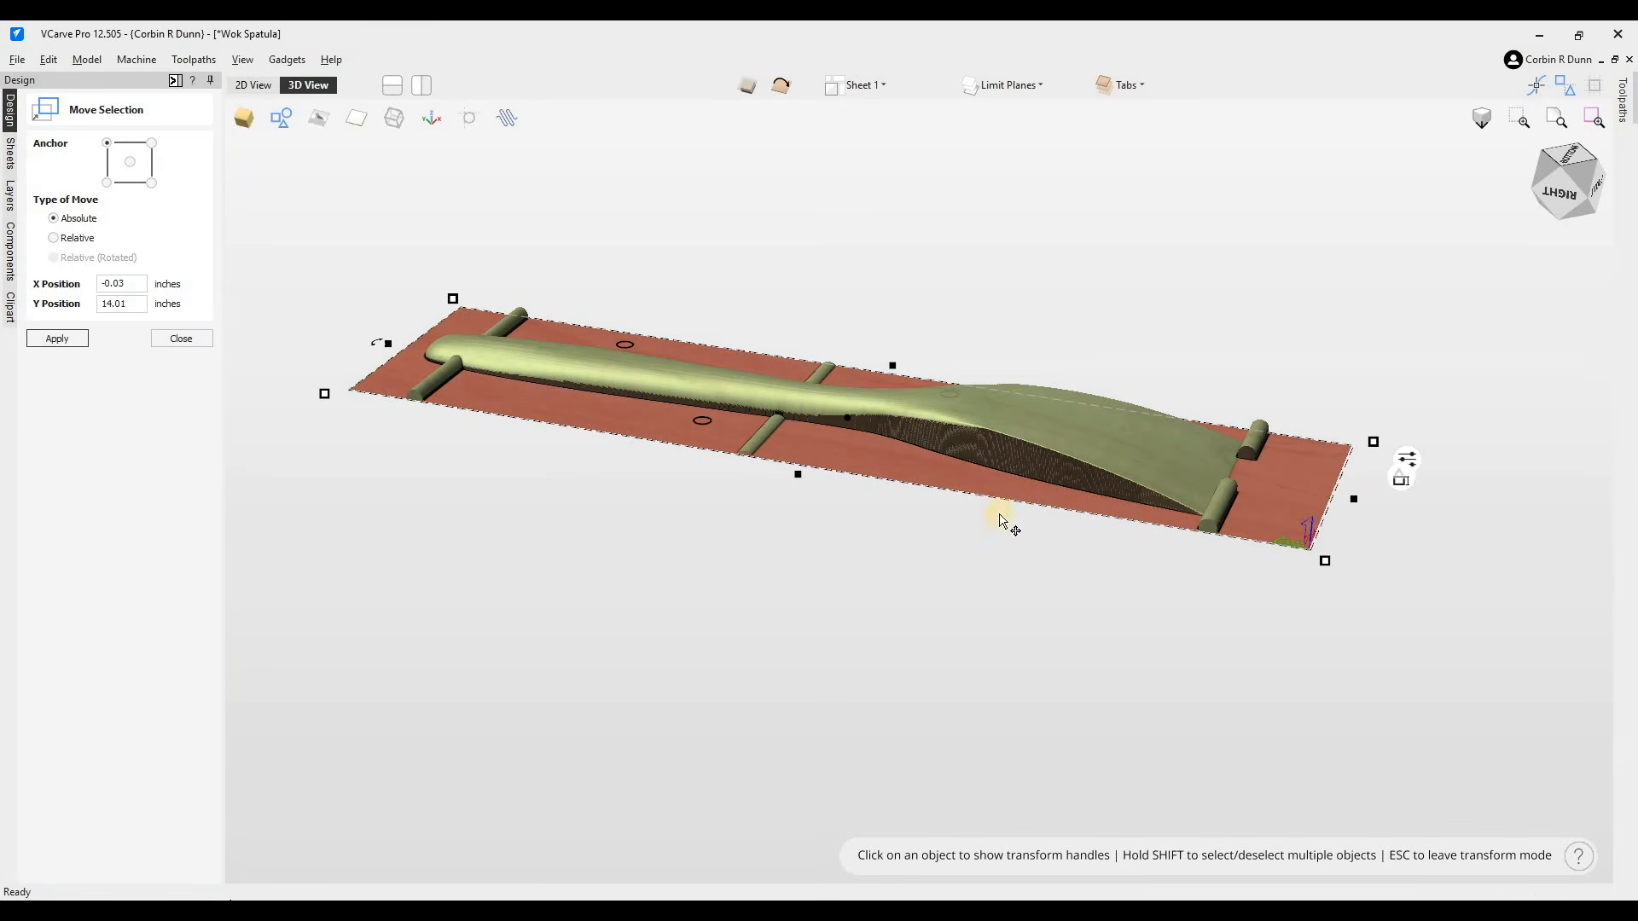
left_click_drag(1533, 178, 1571, 158)
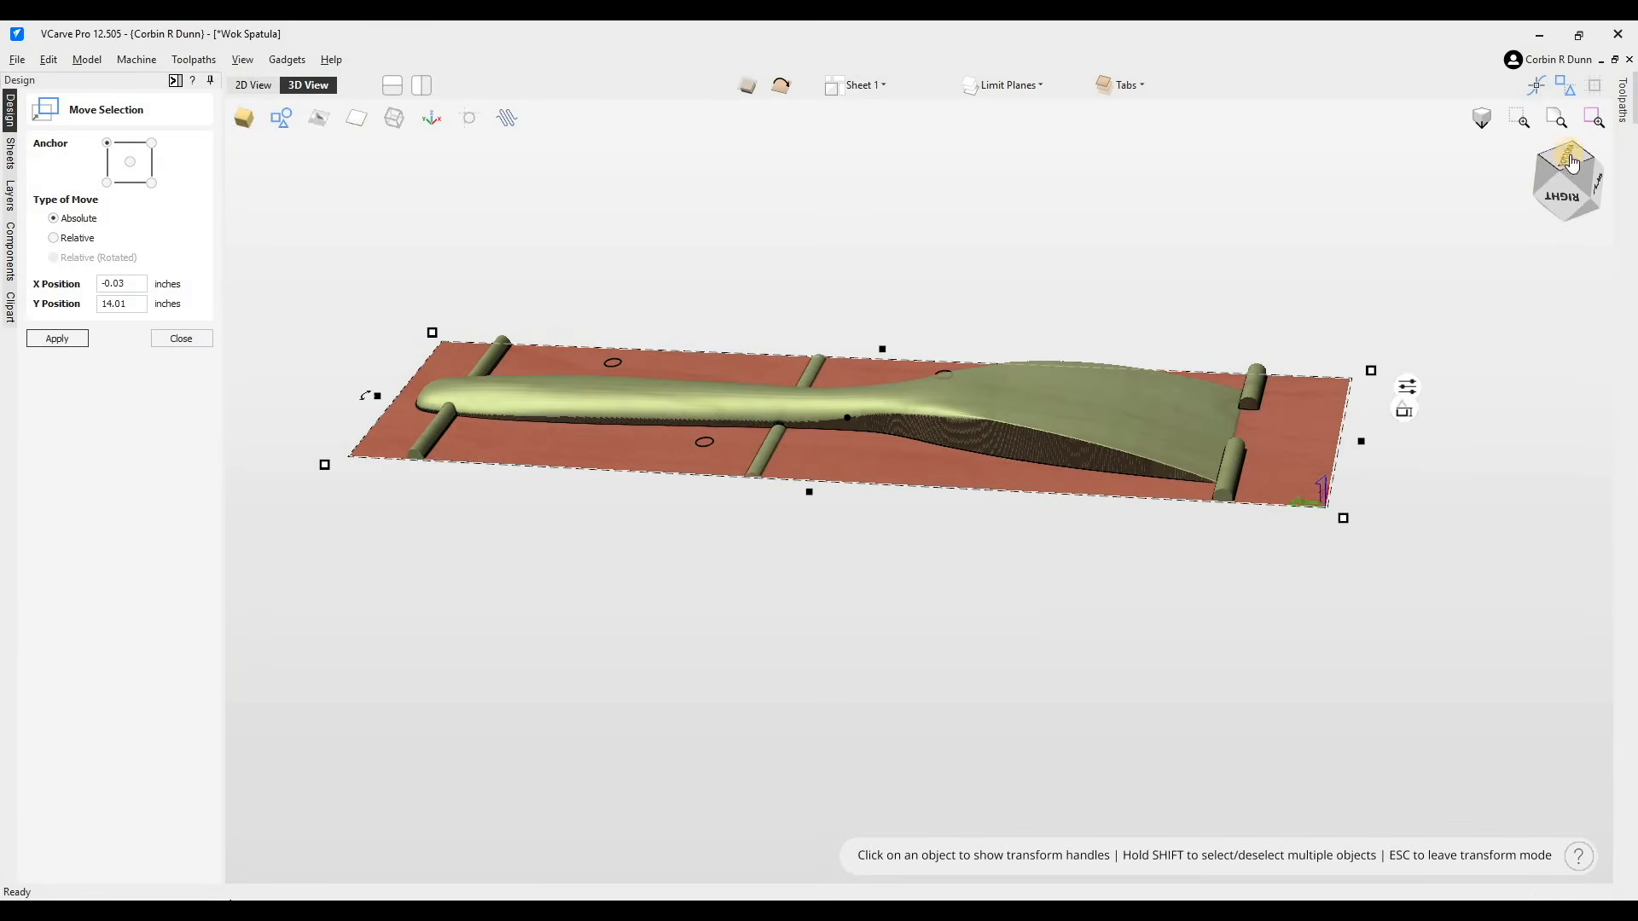
double_click(1572, 162)
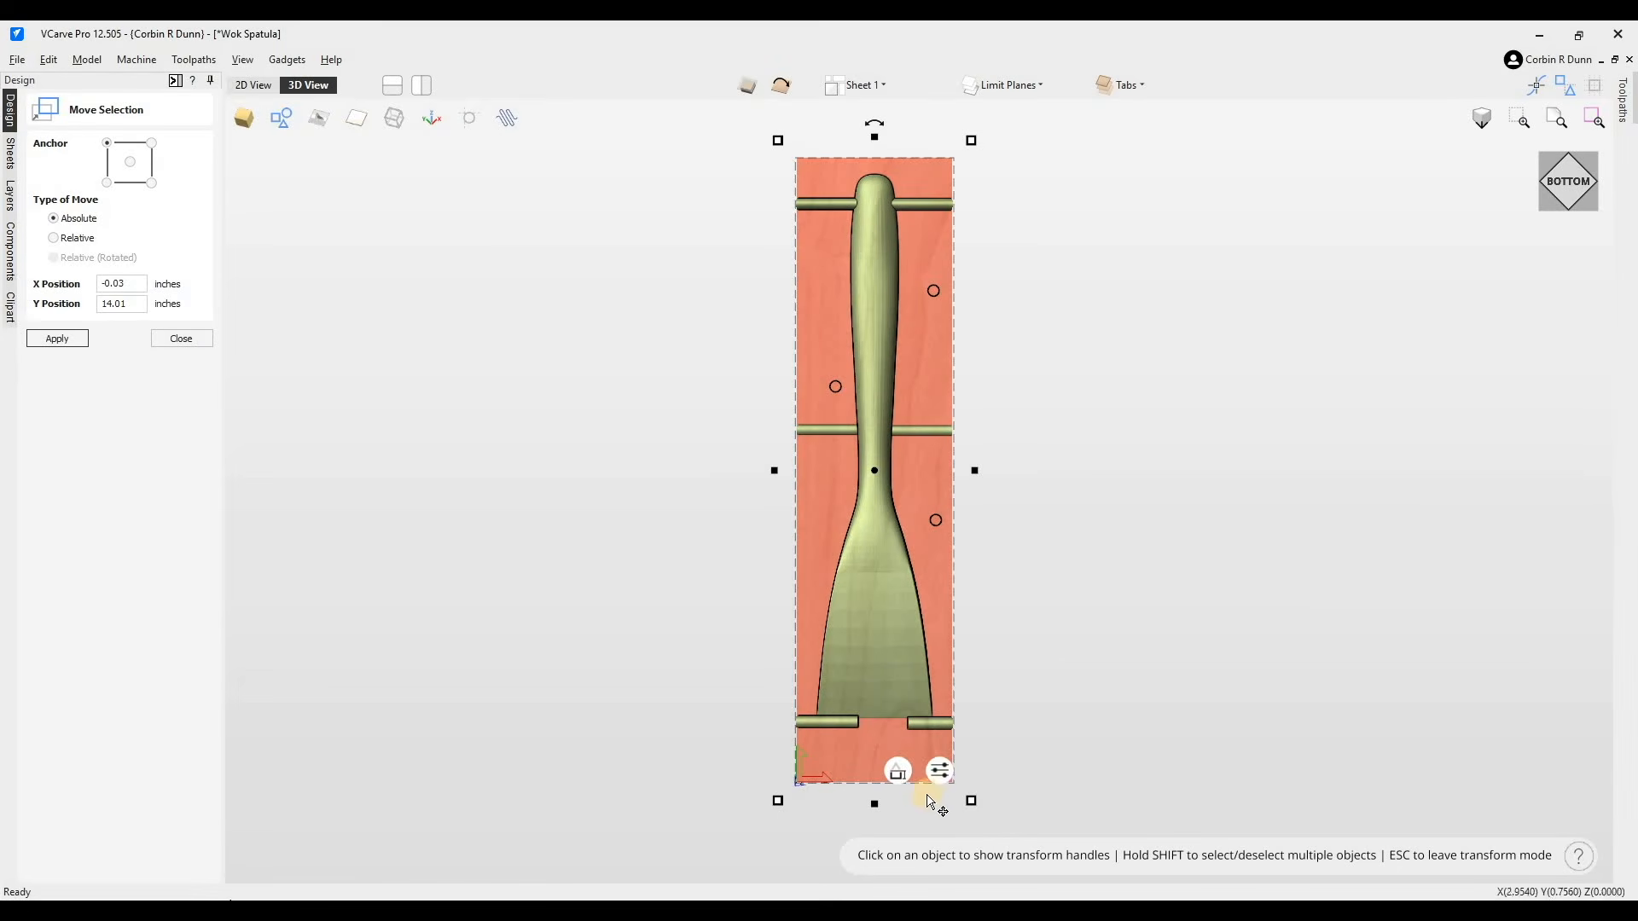
left_click_drag(1495, 341, 1250, 533)
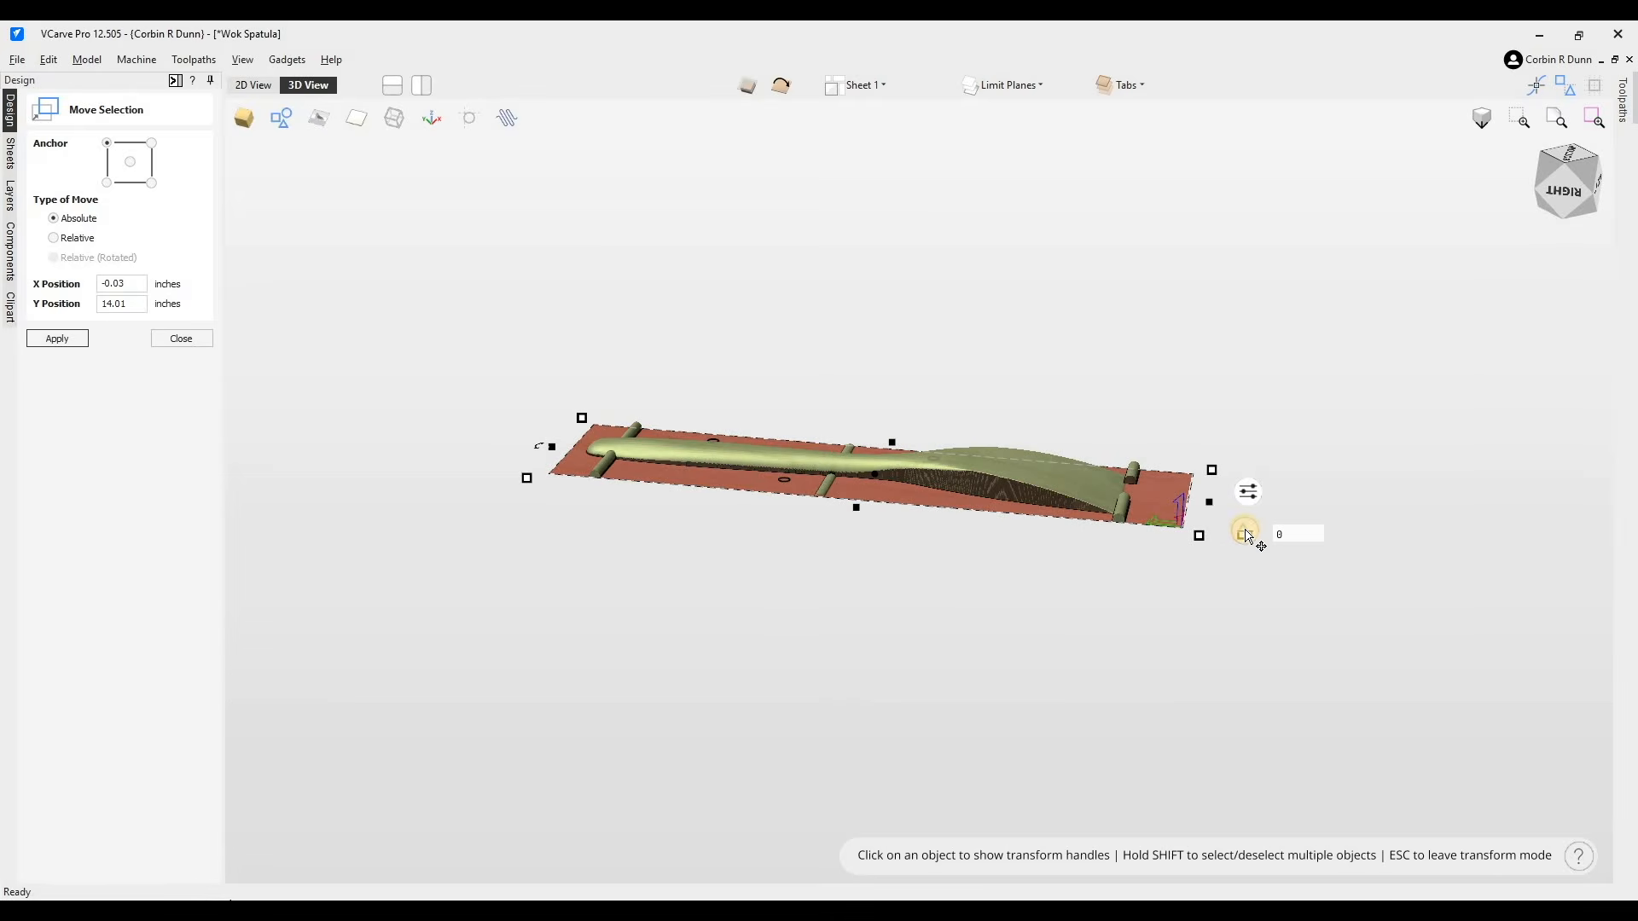
left_click_drag(1246, 542, 1256, 564)
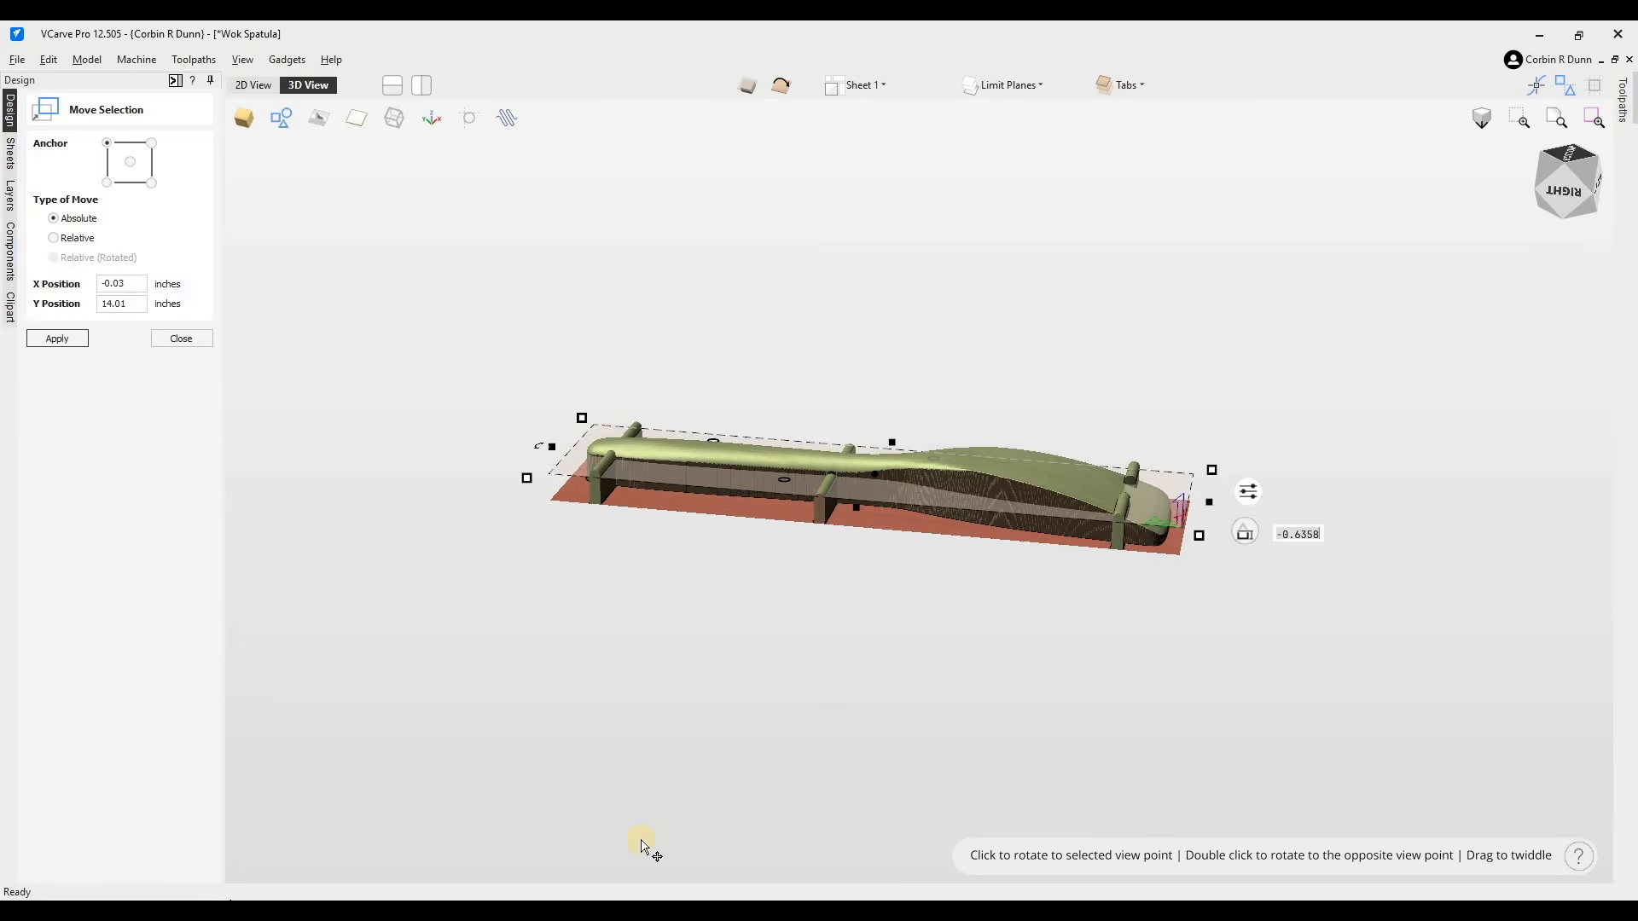
scroll(810, 503, "up", 3)
left_click_drag(810, 503, 785, 600)
double_click(785, 600)
left_click(182, 339)
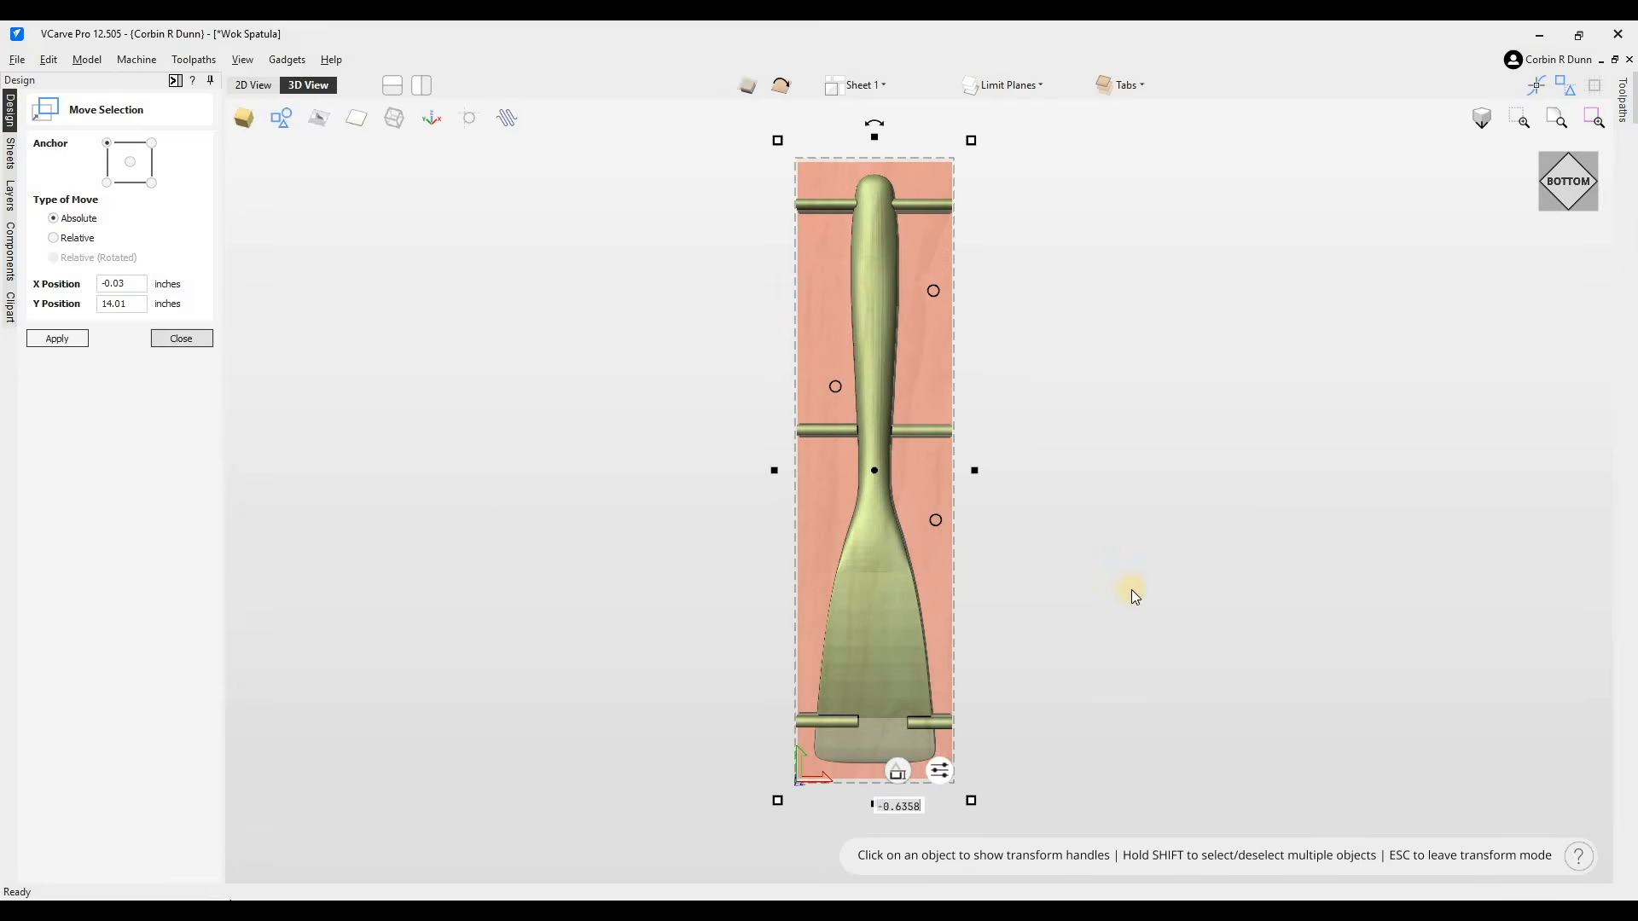
- Select the bottom-side limit plane and shorten it from the blade end to about 7.34 inches long
left_click(945, 652)
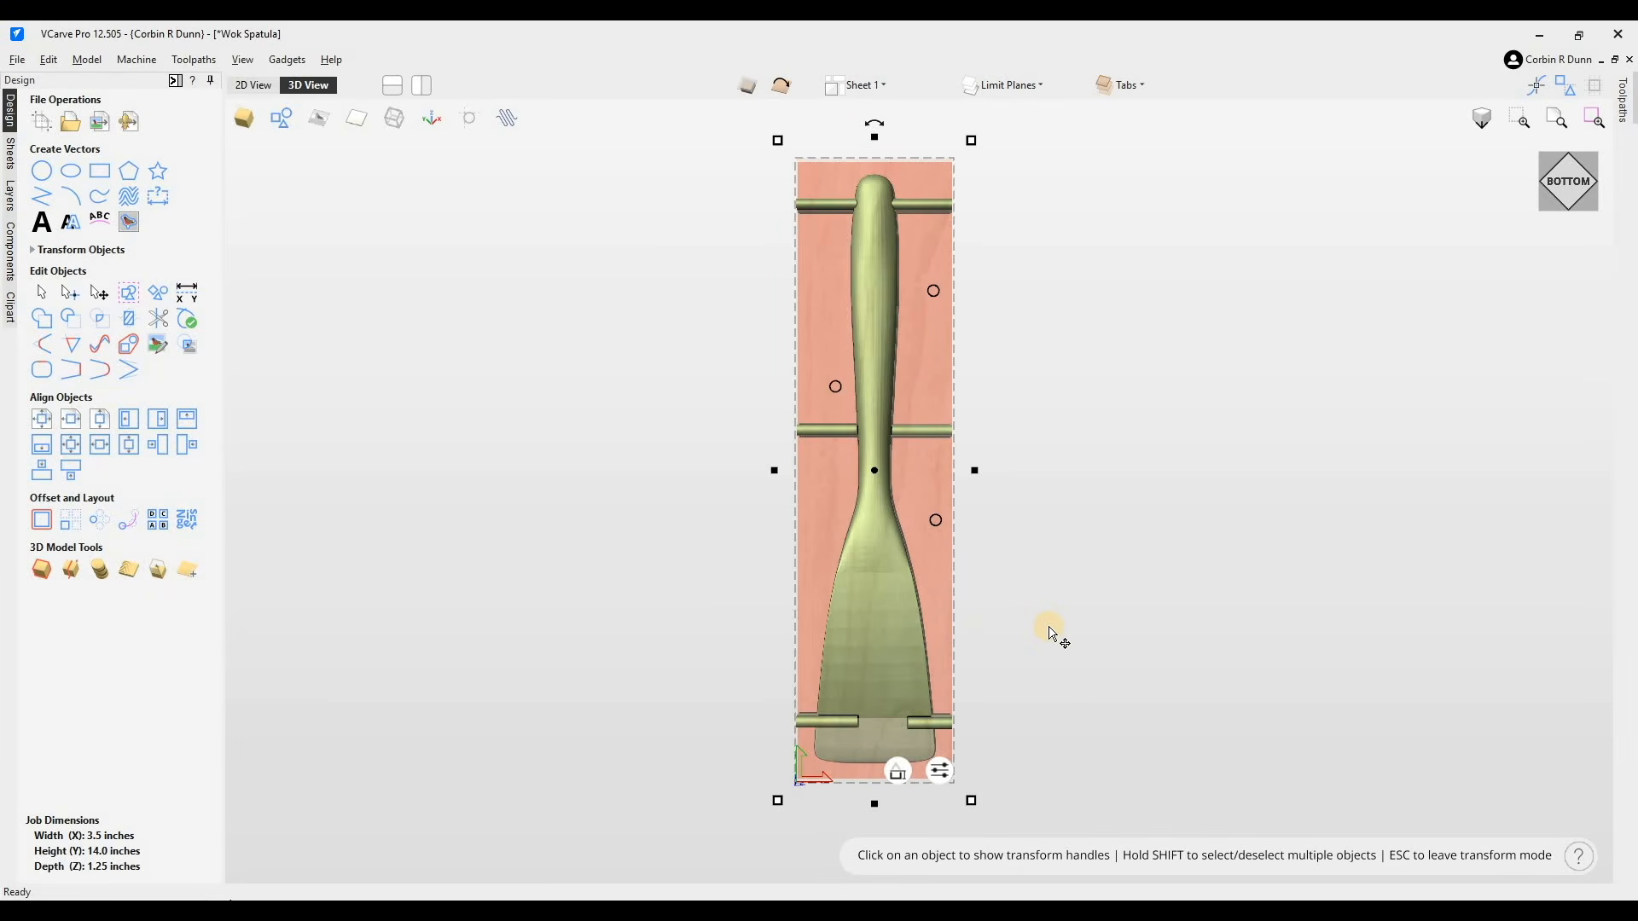
left_click(8, 207)
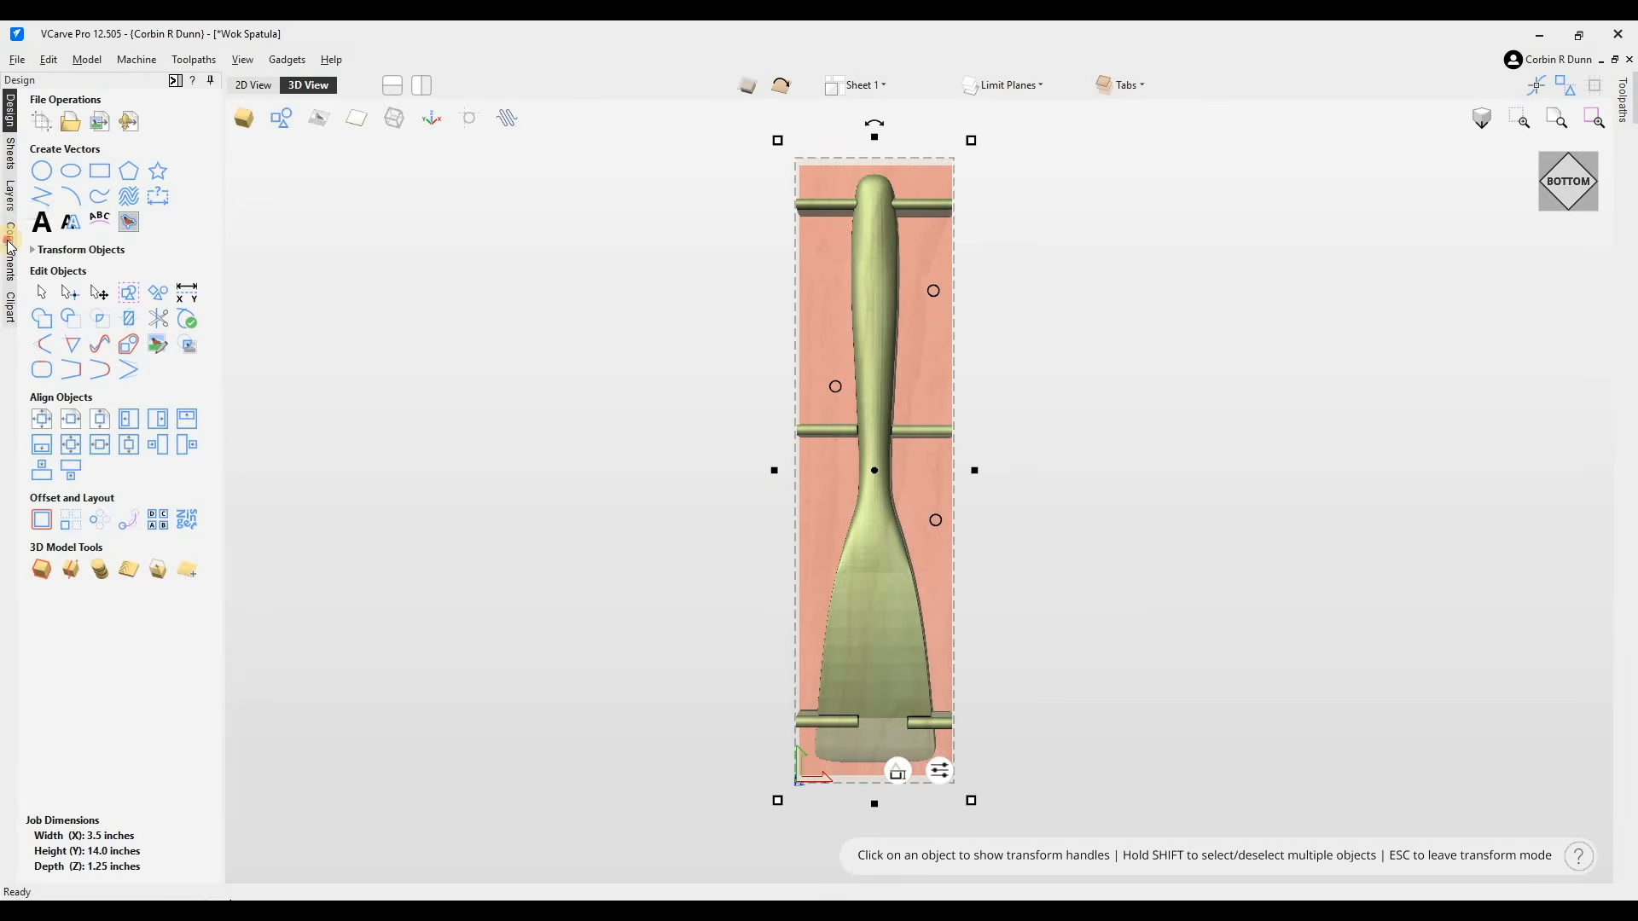
left_click(11, 239)
left_click_drag(869, 804, 867, 484)
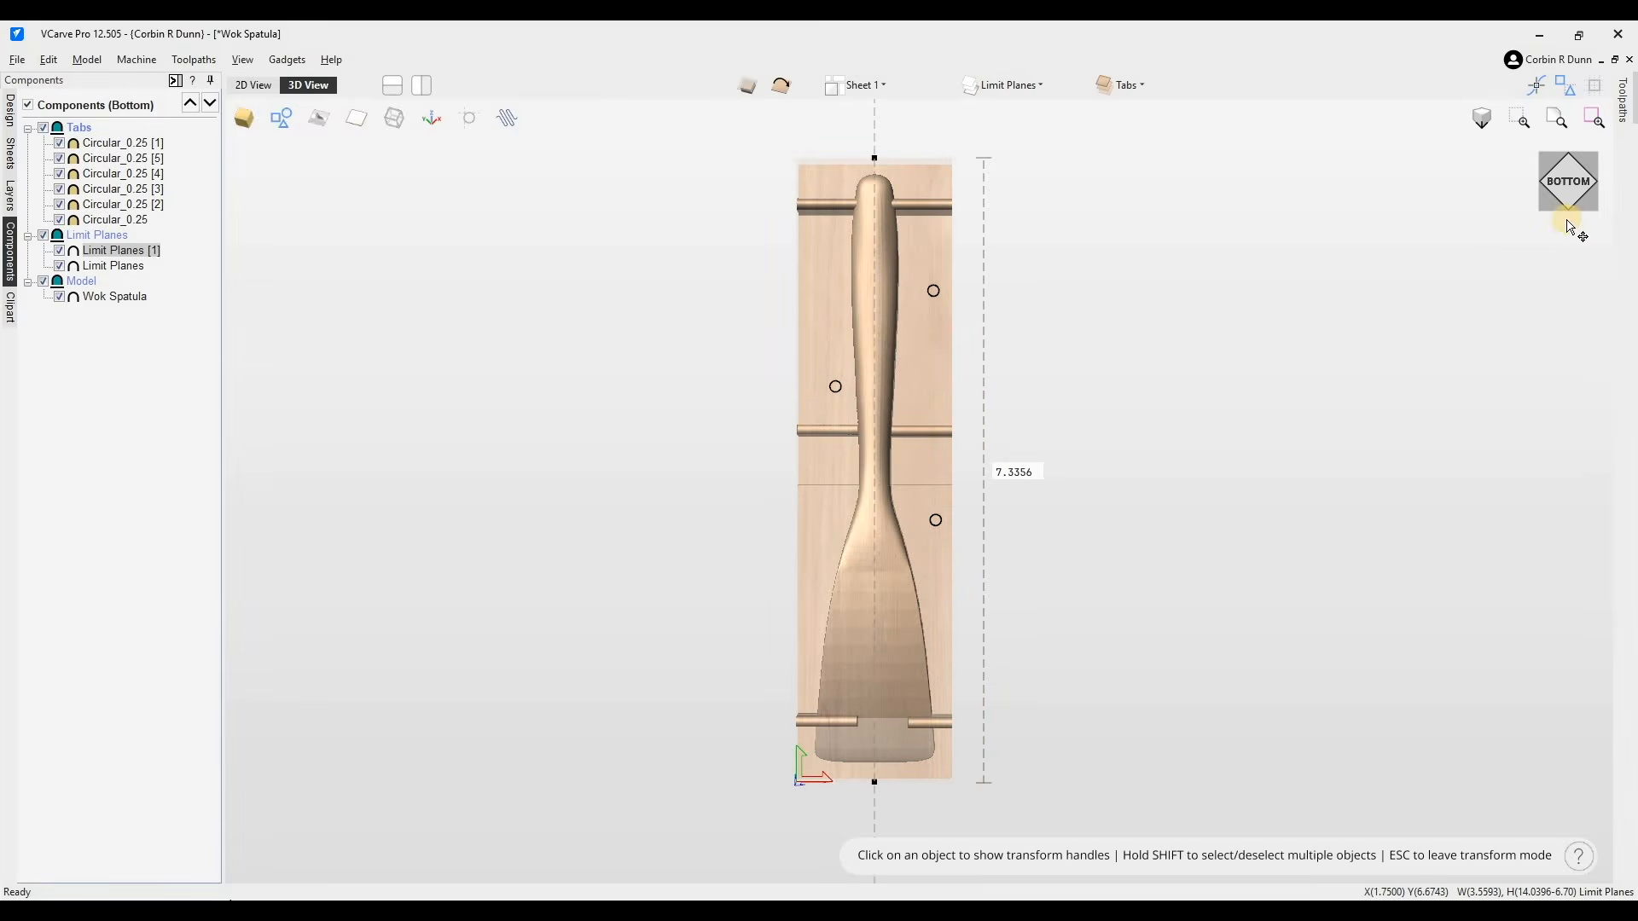
- Switch to the Right view and set the shortened limit plane's combine mode to Subtract
left_click_drag(1569, 174, 1523, 151)
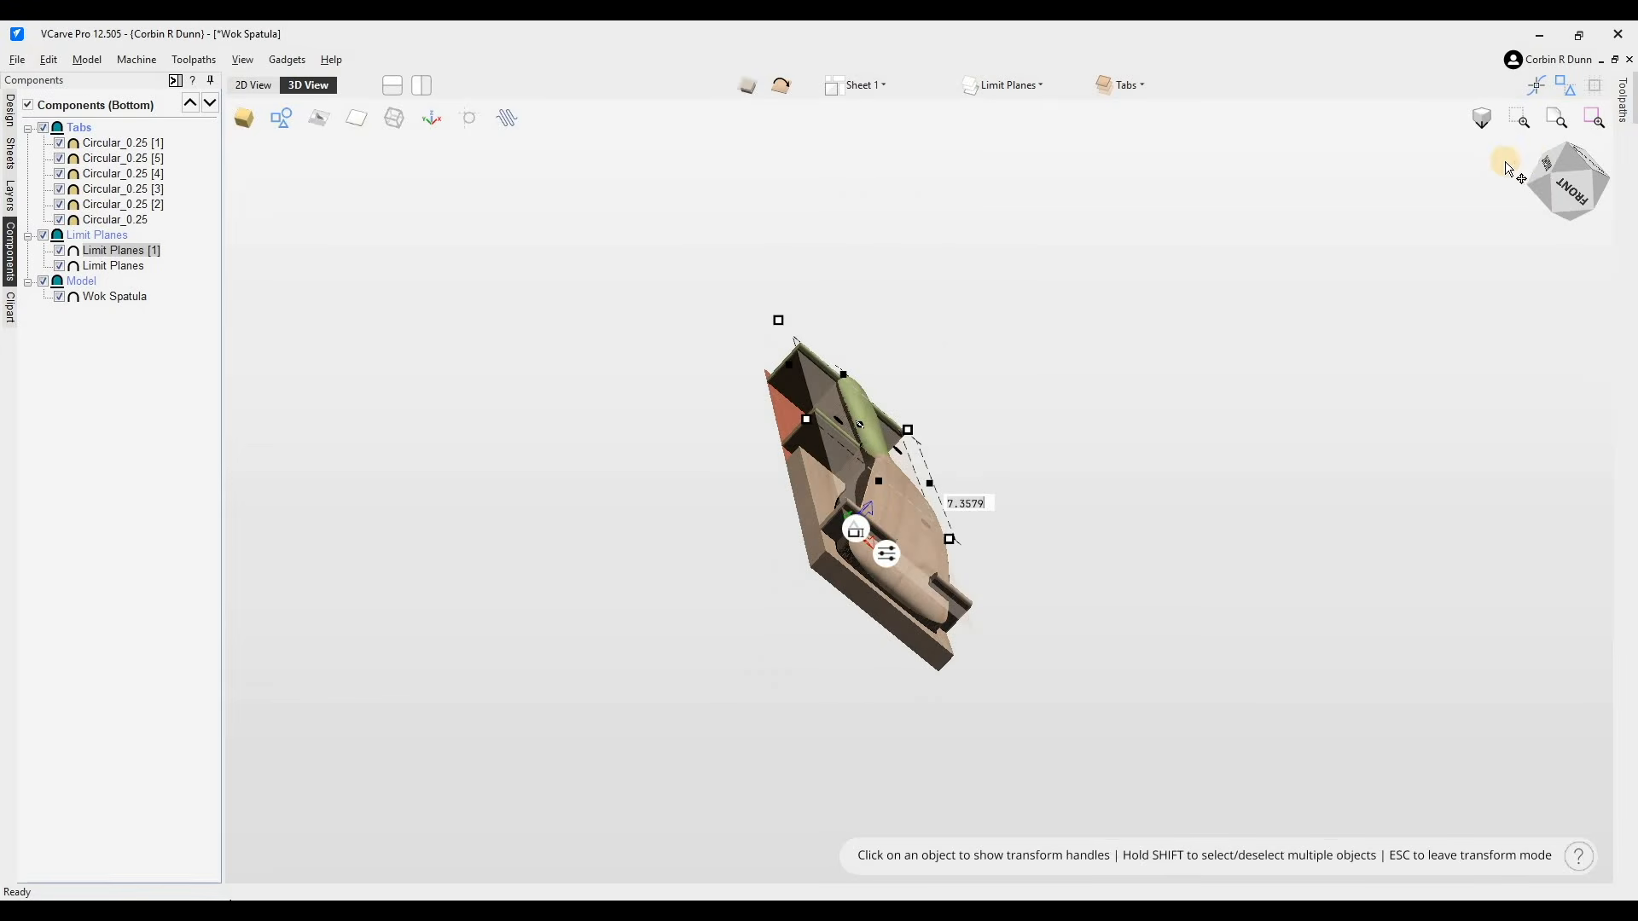
left_click(1571, 182)
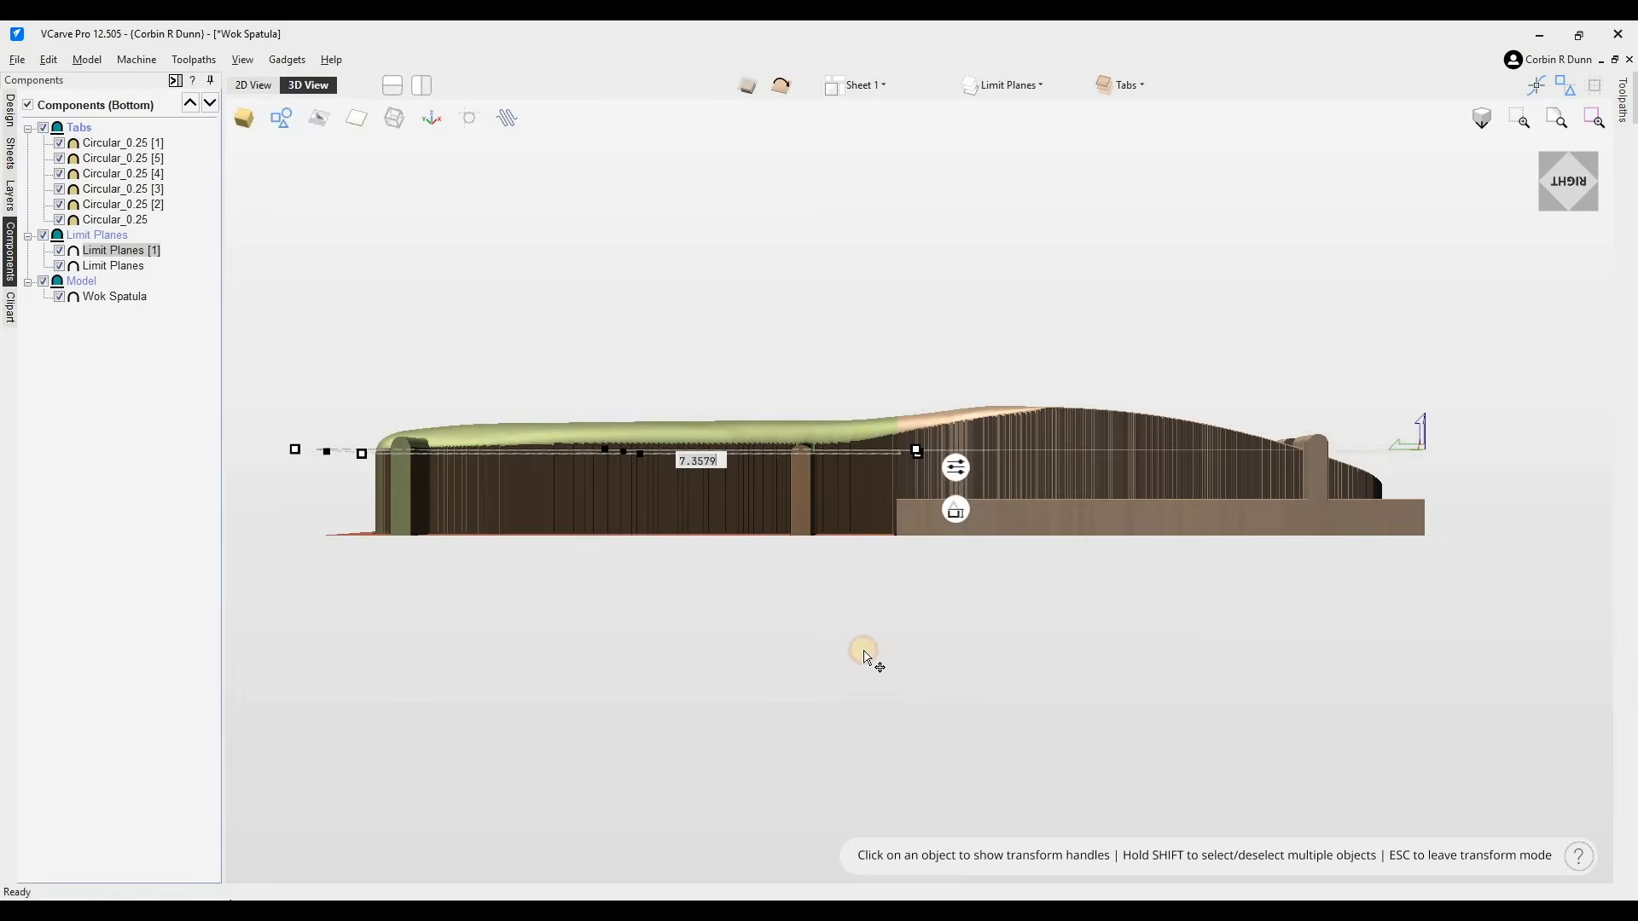
left_click_drag(863, 657, 860, 704)
left_click(115, 253)
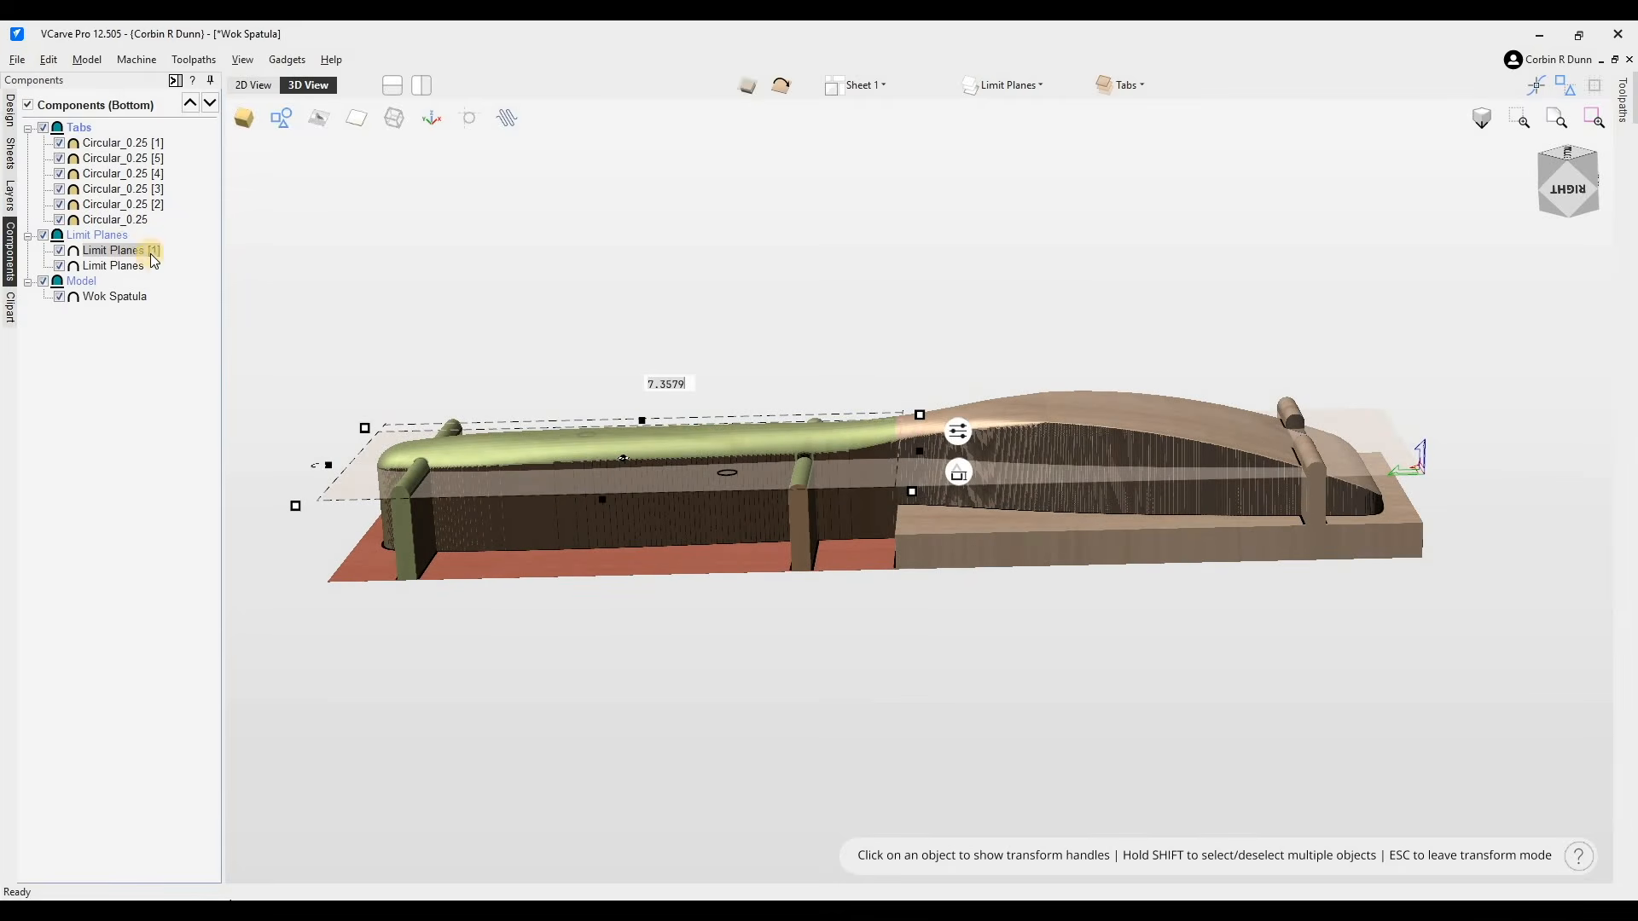
right_click(119, 250)
mouse_move(213, 258)
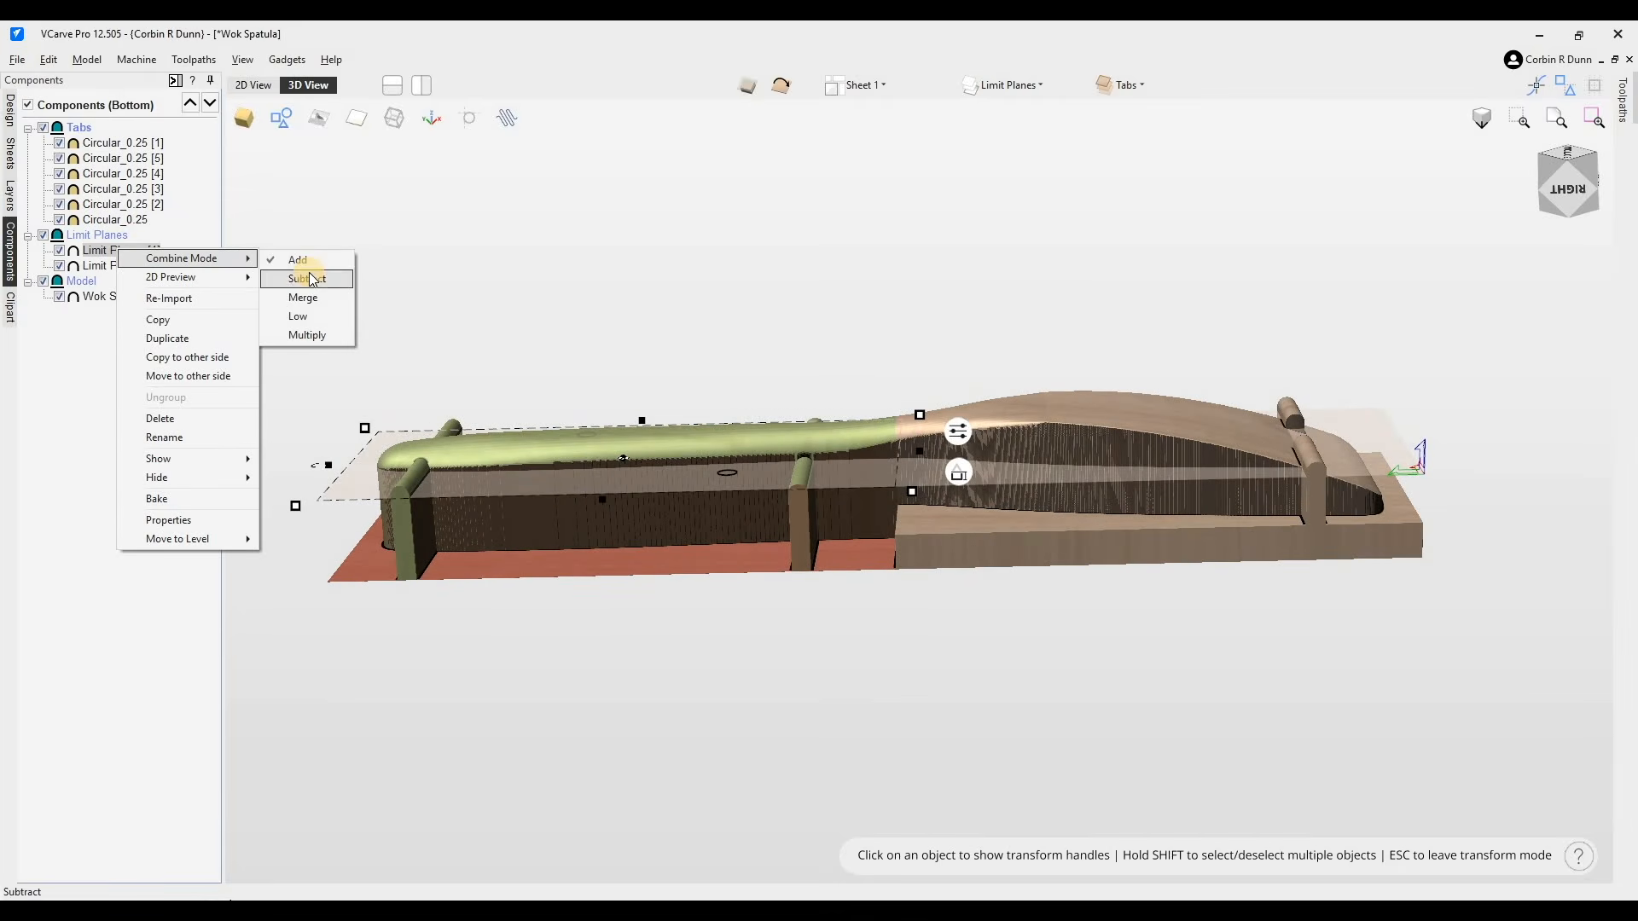
left_click(309, 278)
- Change the shortened limit plane's combine mode to Merge
right_click(145, 253)
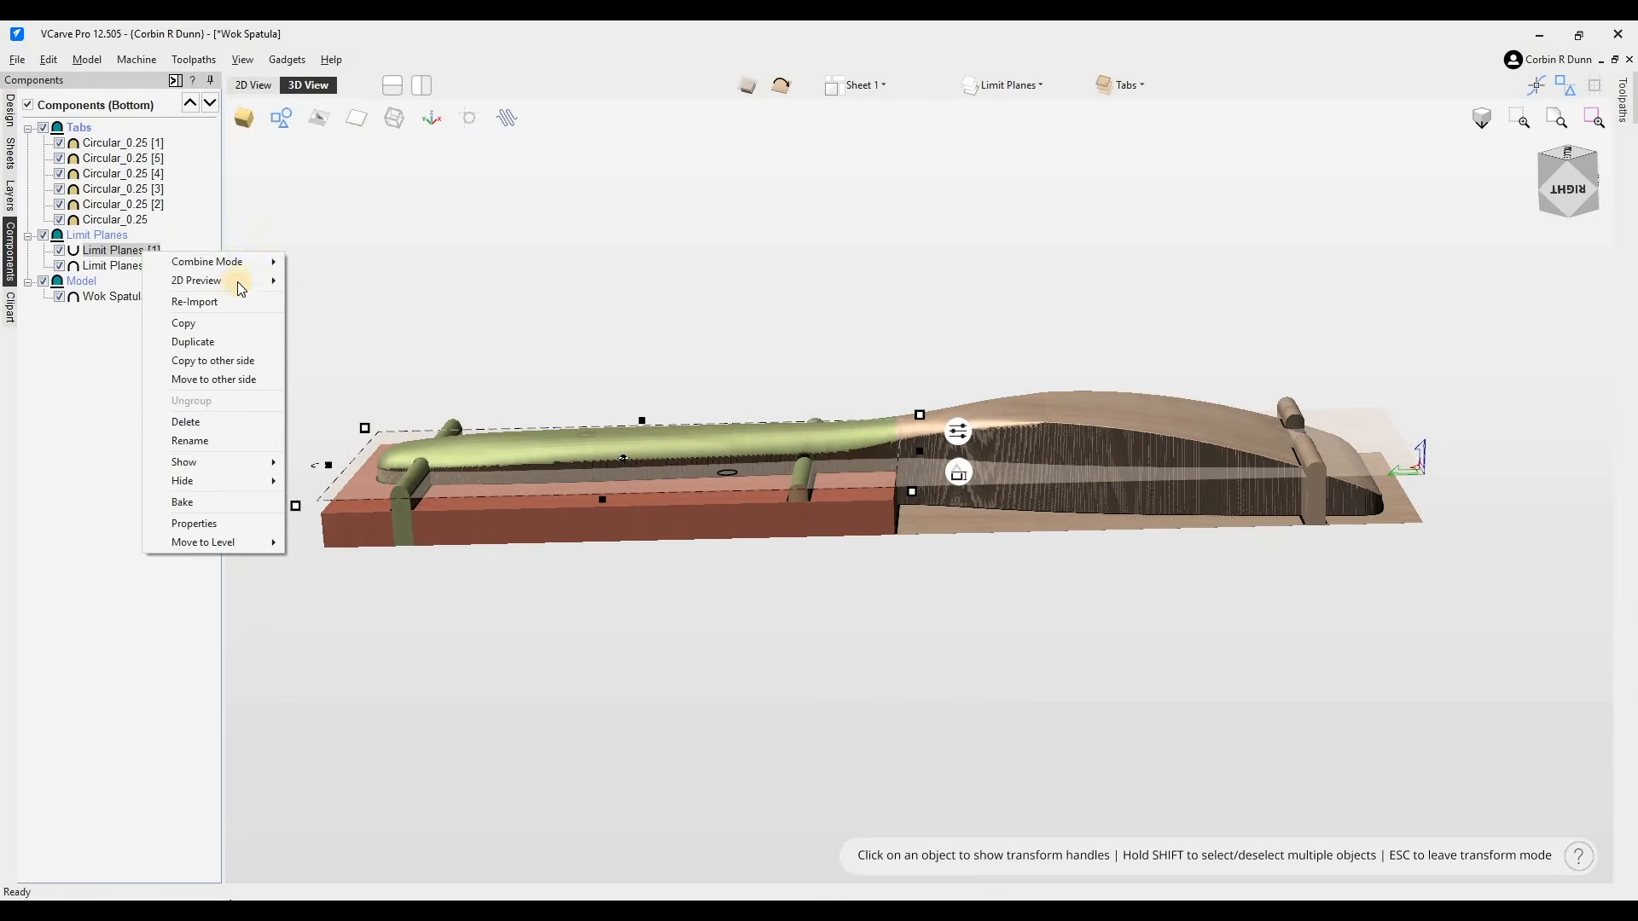
mouse_move(258, 263)
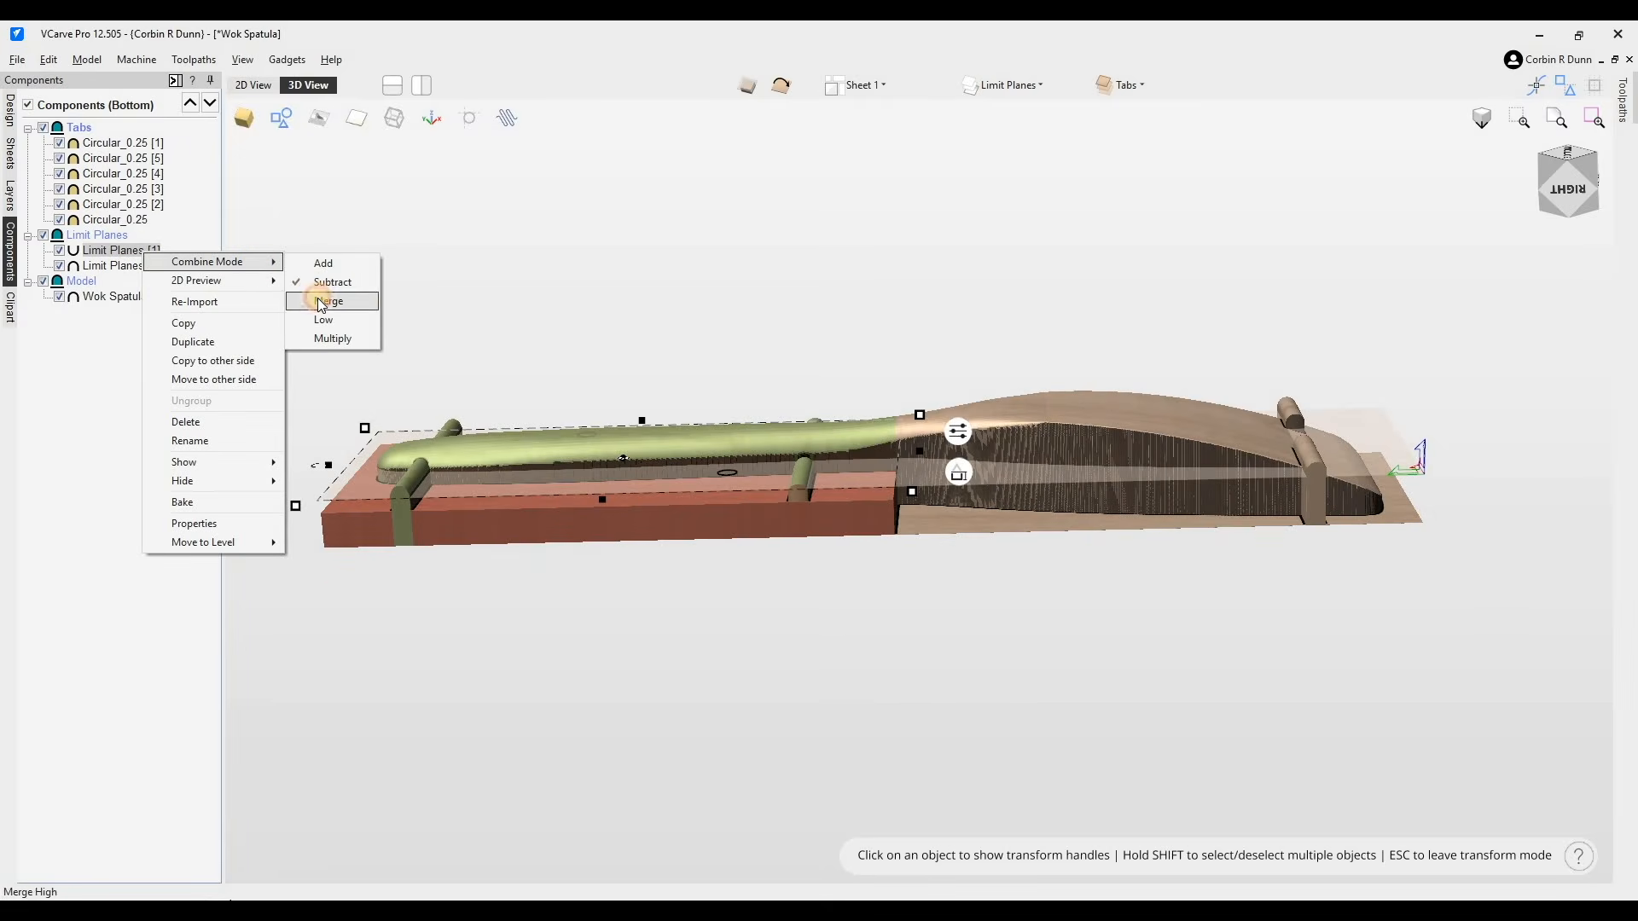
left_click(322, 301)
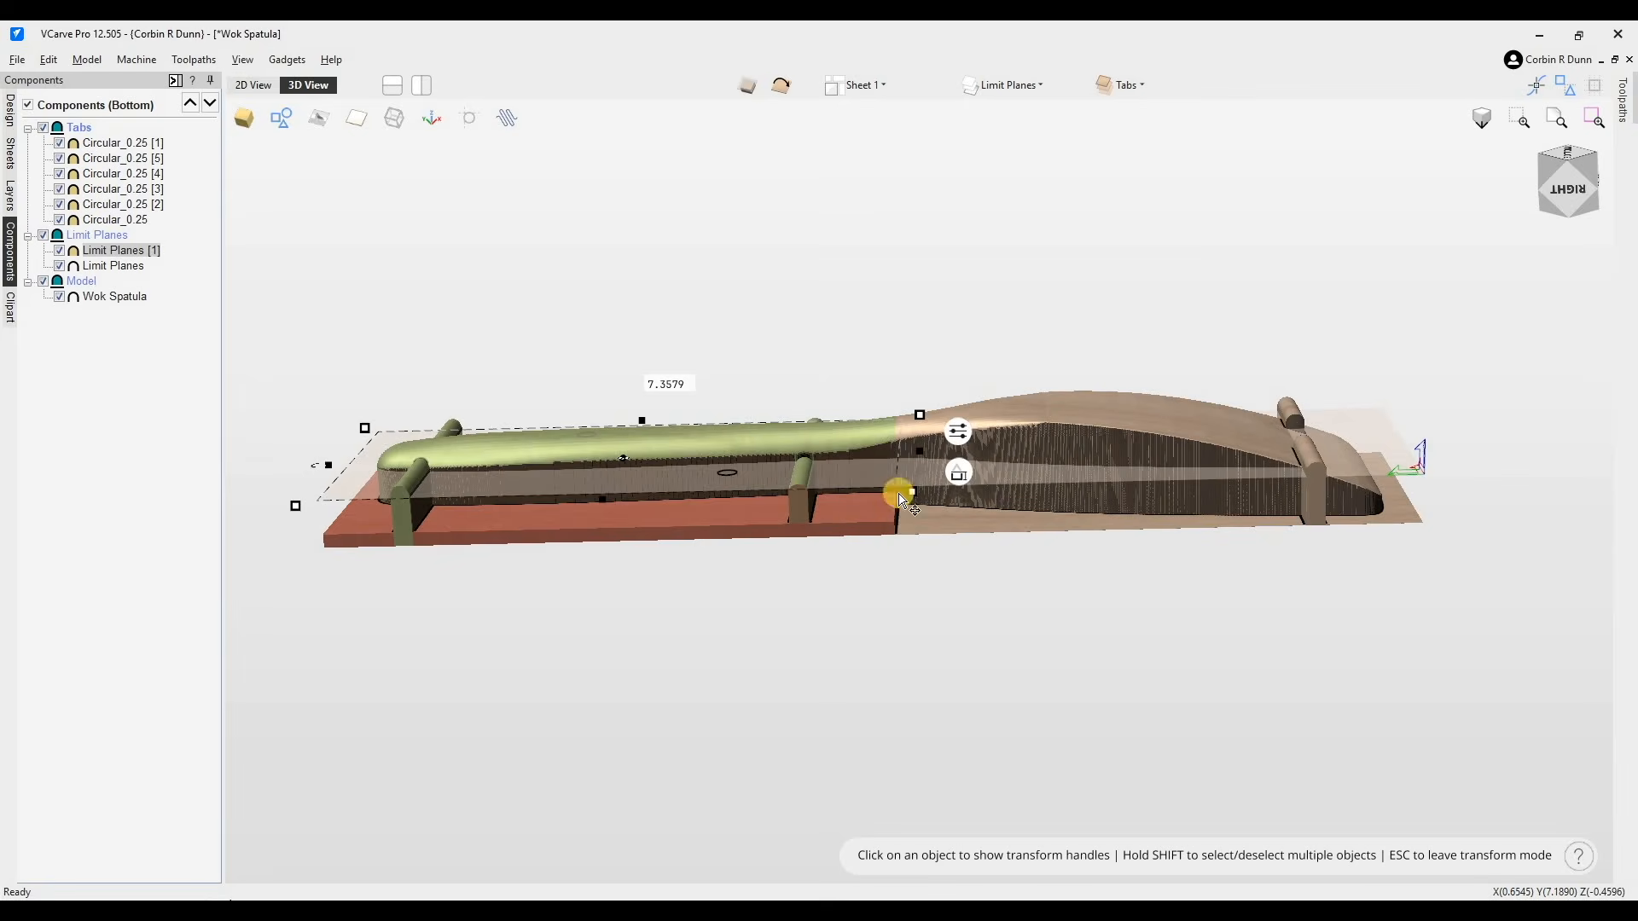
- Lower the shortened limit plane about 0.16 inches along Z
left_click(957, 480)
mouse_move(957, 479)
left_mouse_down()
mouse_move(968, 445)
mouse_move(958, 465)
left_mouse_up()
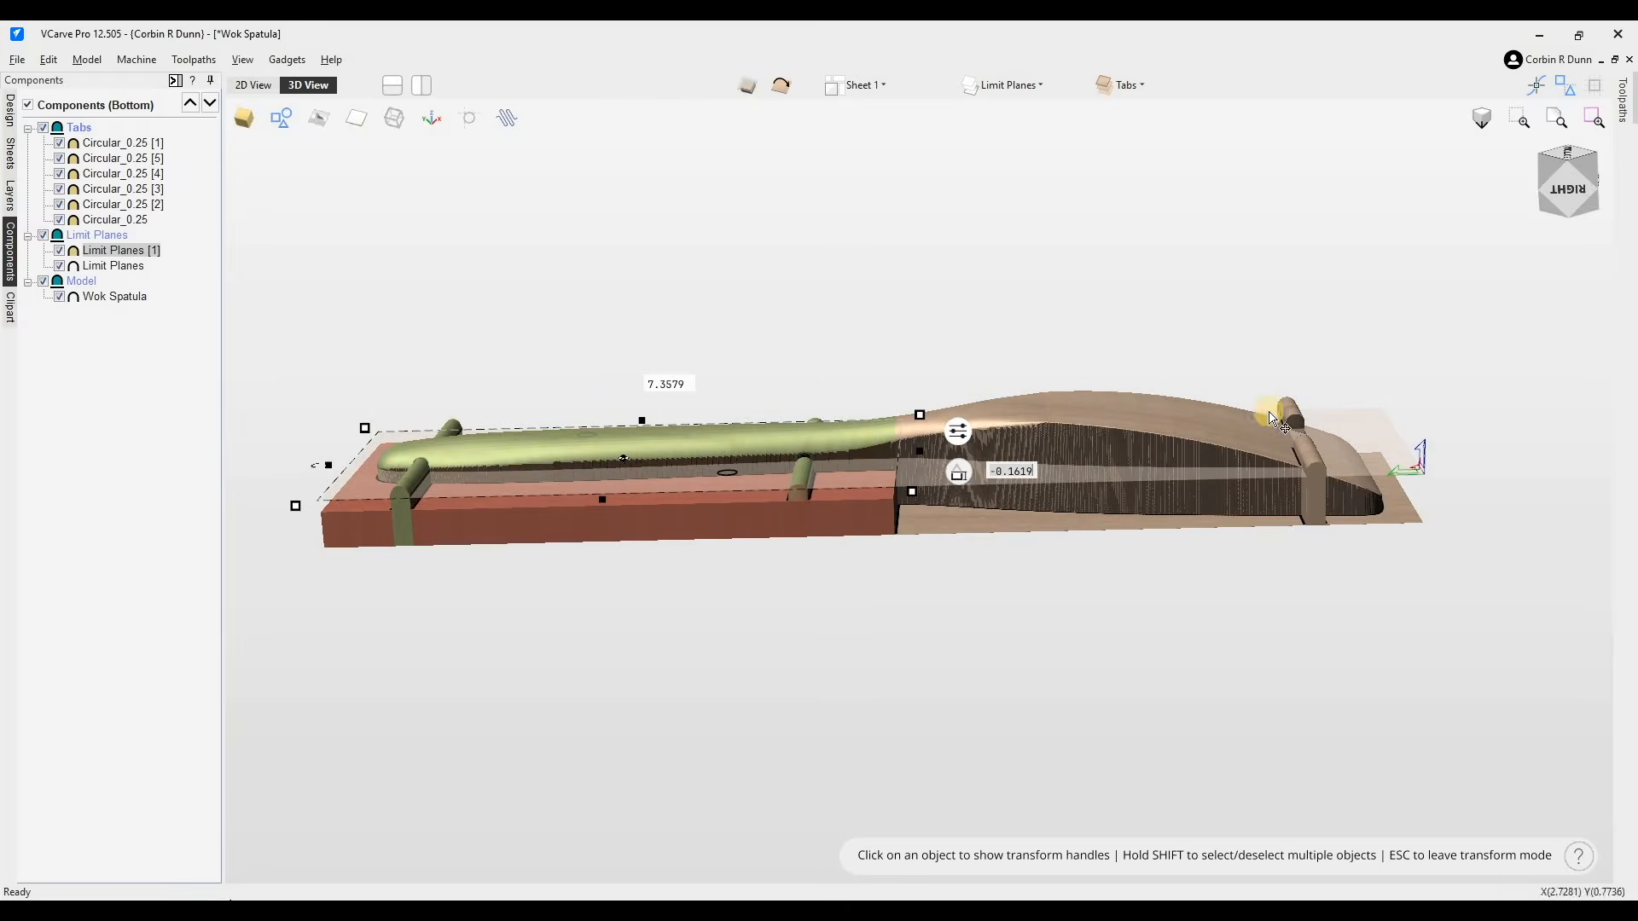
left_click(994, 482)
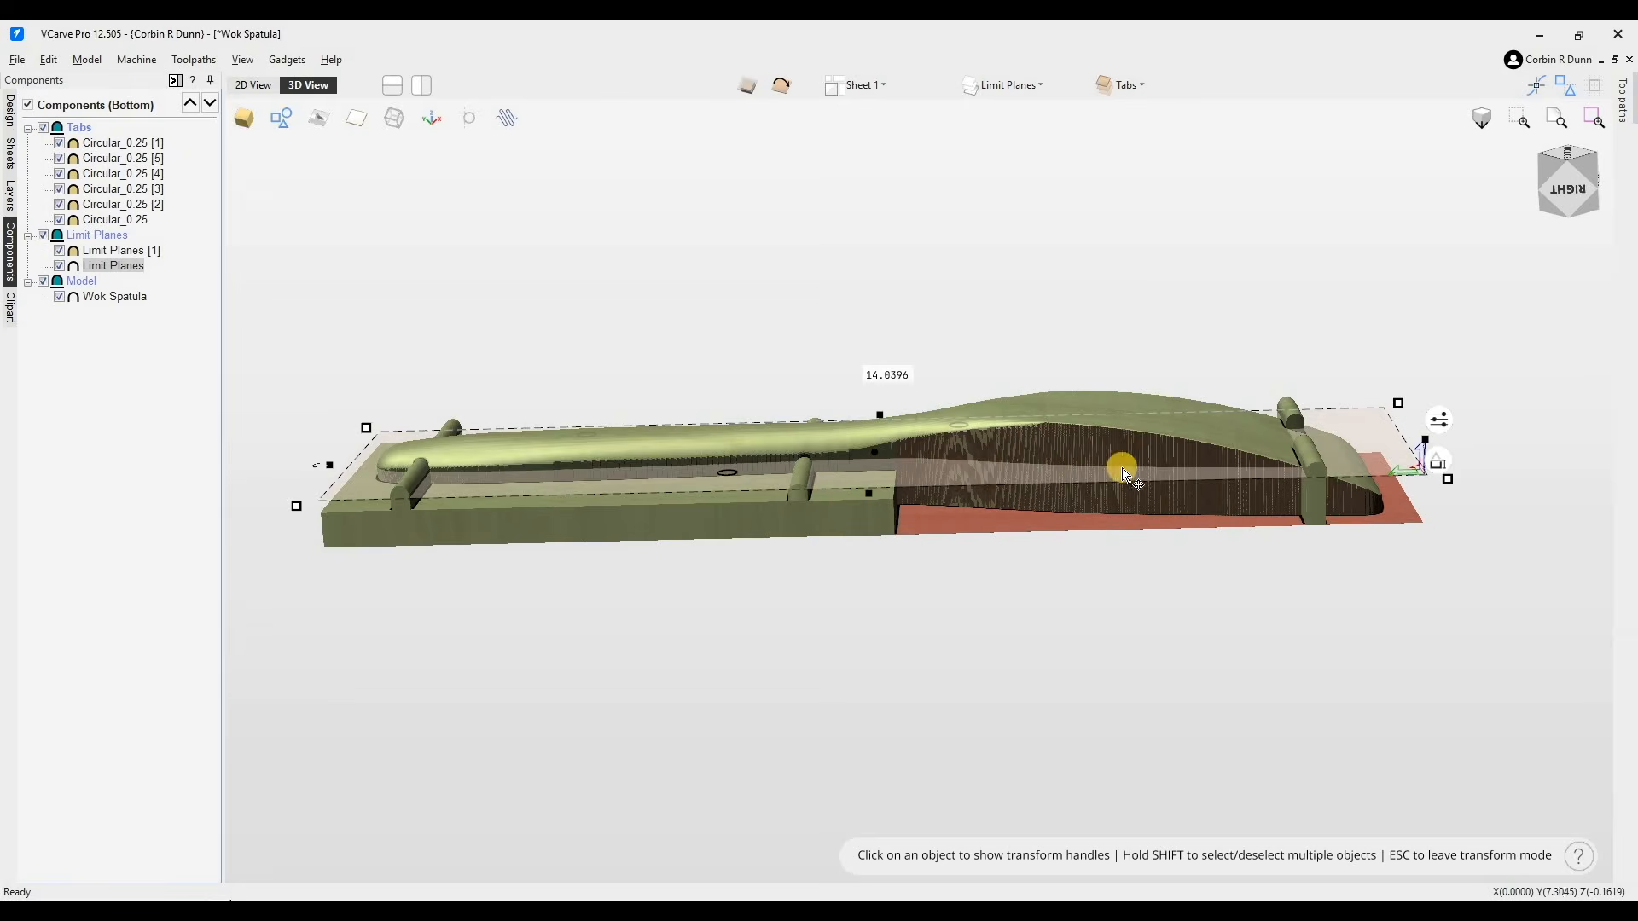
- Examine the bottom side of the spatula and limit planes from several angles
left_click(1577, 164)
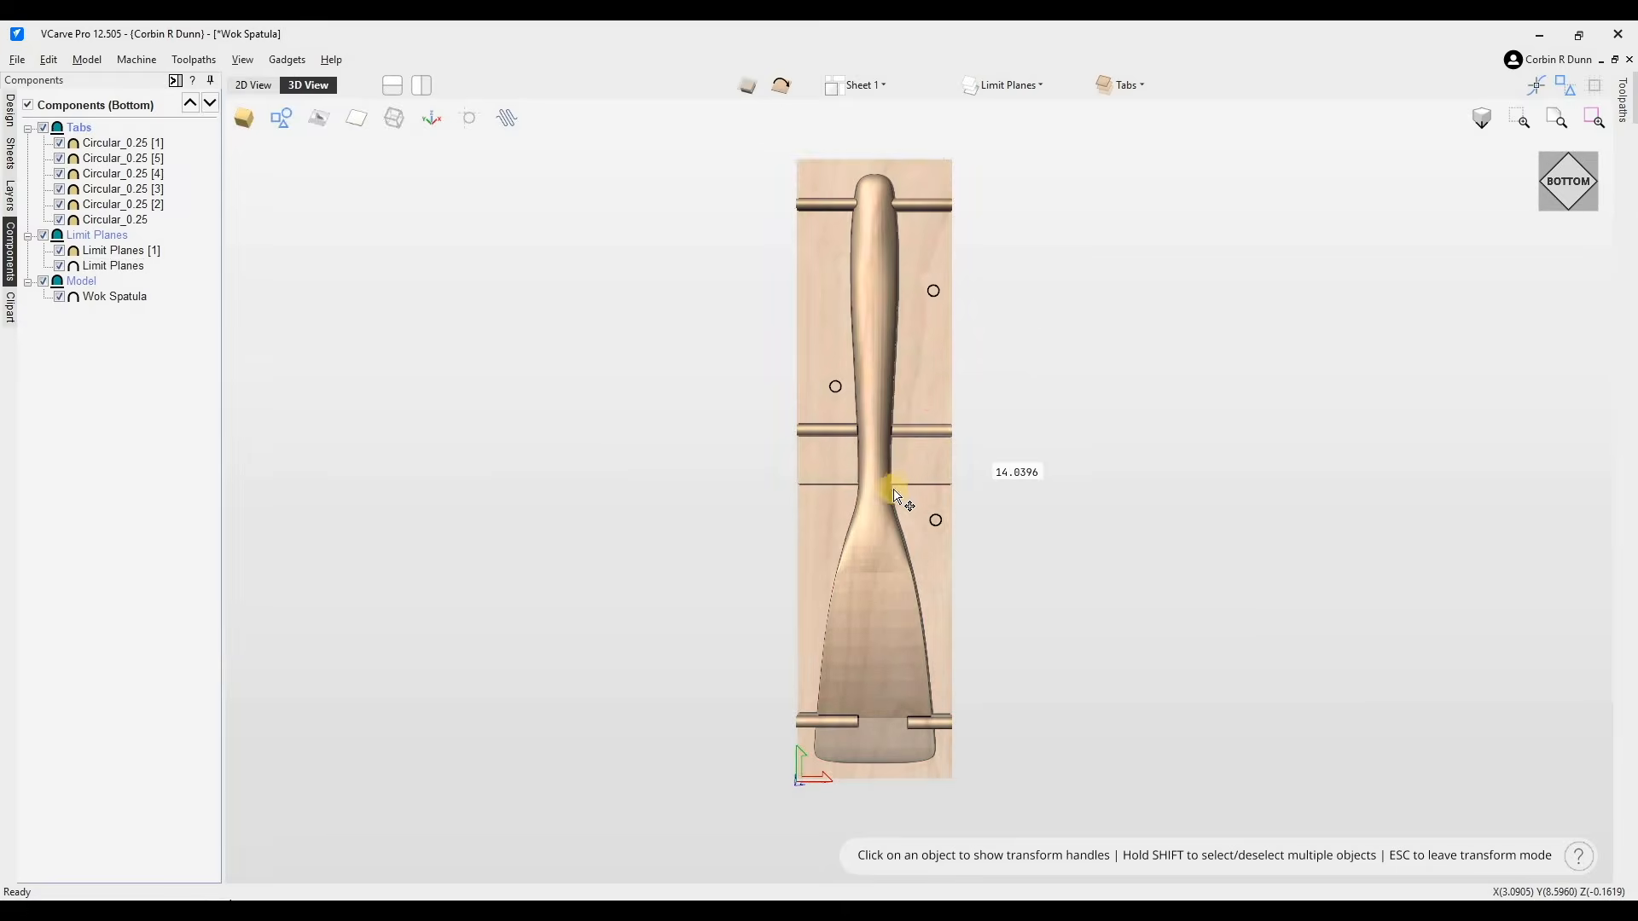
left_click(888, 477)
left_click_drag(865, 542, 871, 631)
left_click_drag(1574, 182, 908, 682)
left_click_drag(1044, 451, 870, 725)
left_click_drag(1006, 548, 866, 550)
scroll(878, 561, "up", 3)
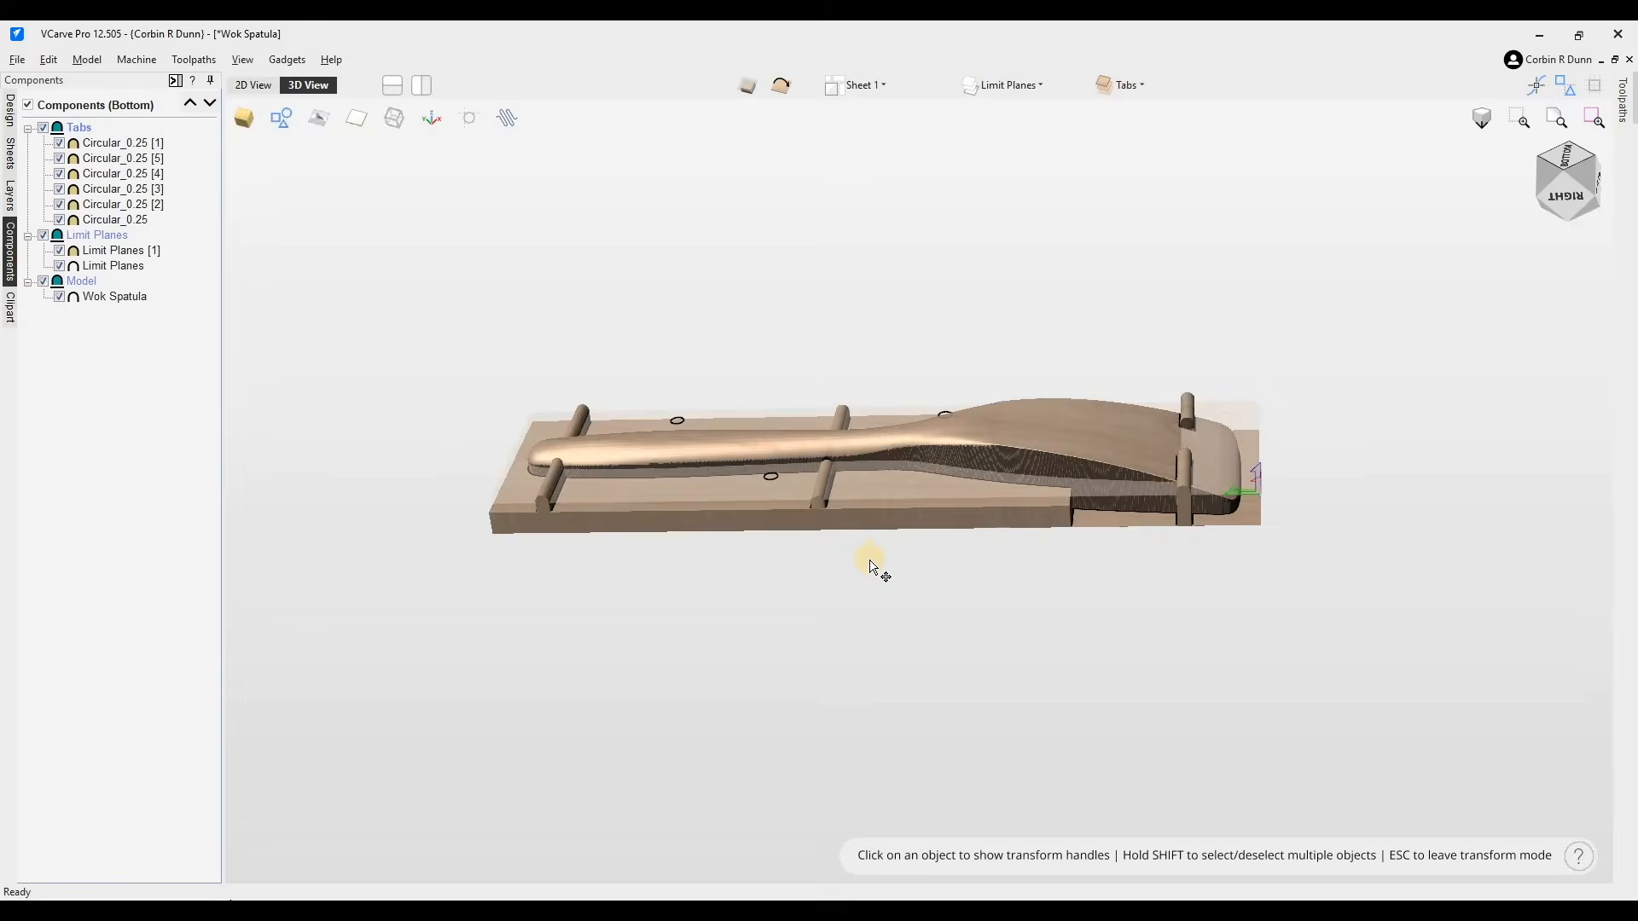
scroll(1169, 556, "up", 2)
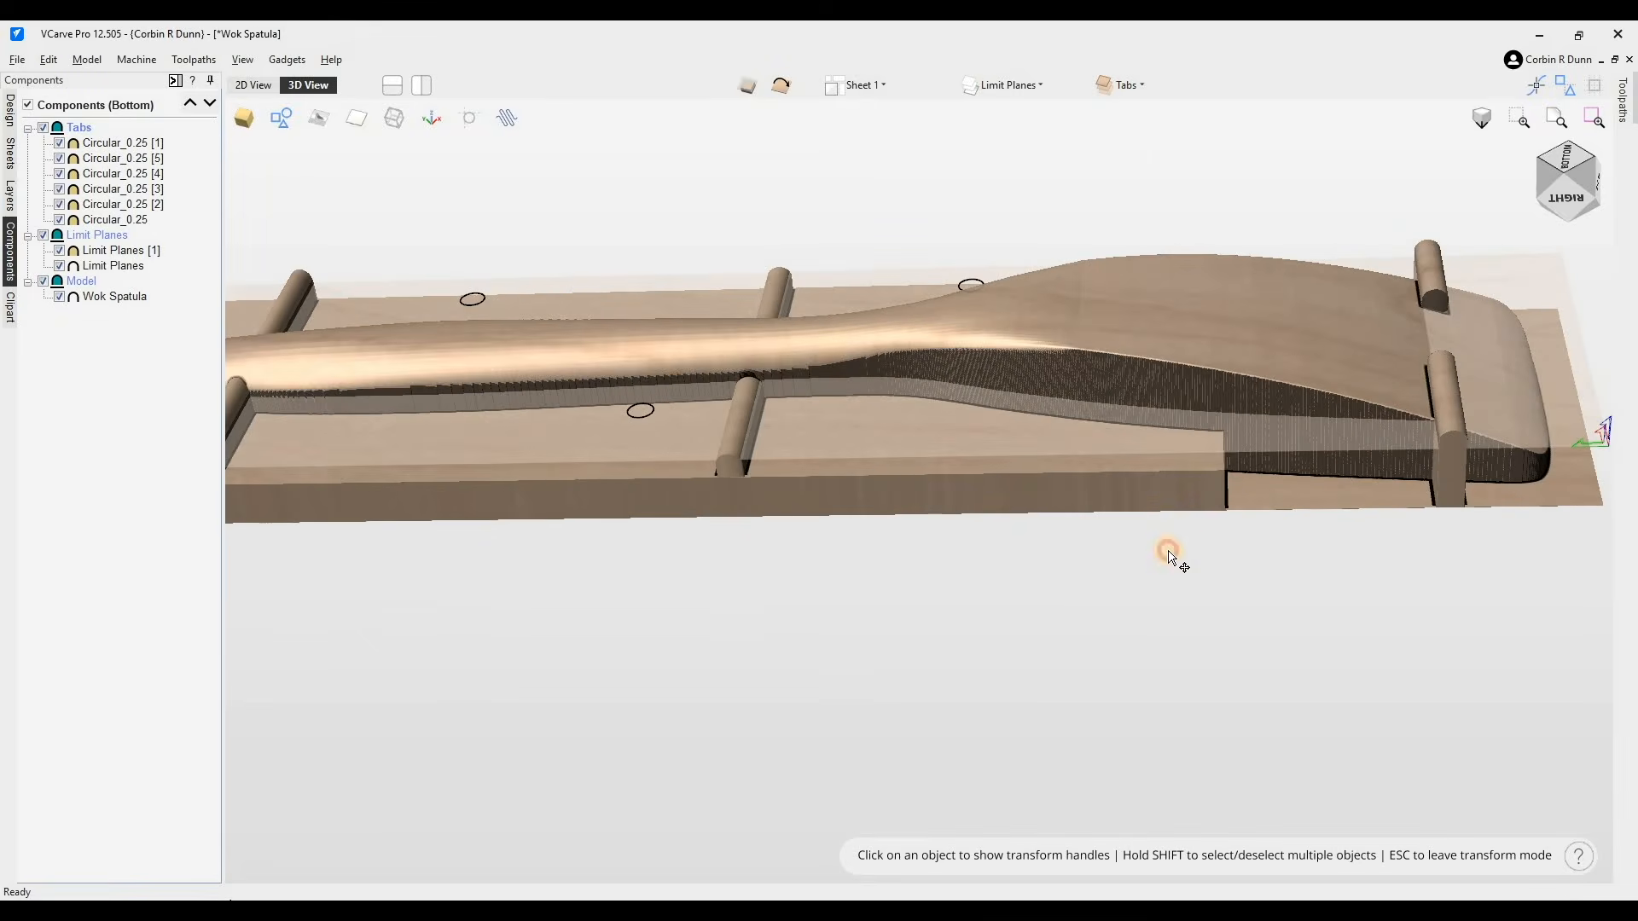
scroll(1086, 563, "down", 3)
left_click_drag(1123, 497, 1326, 495)
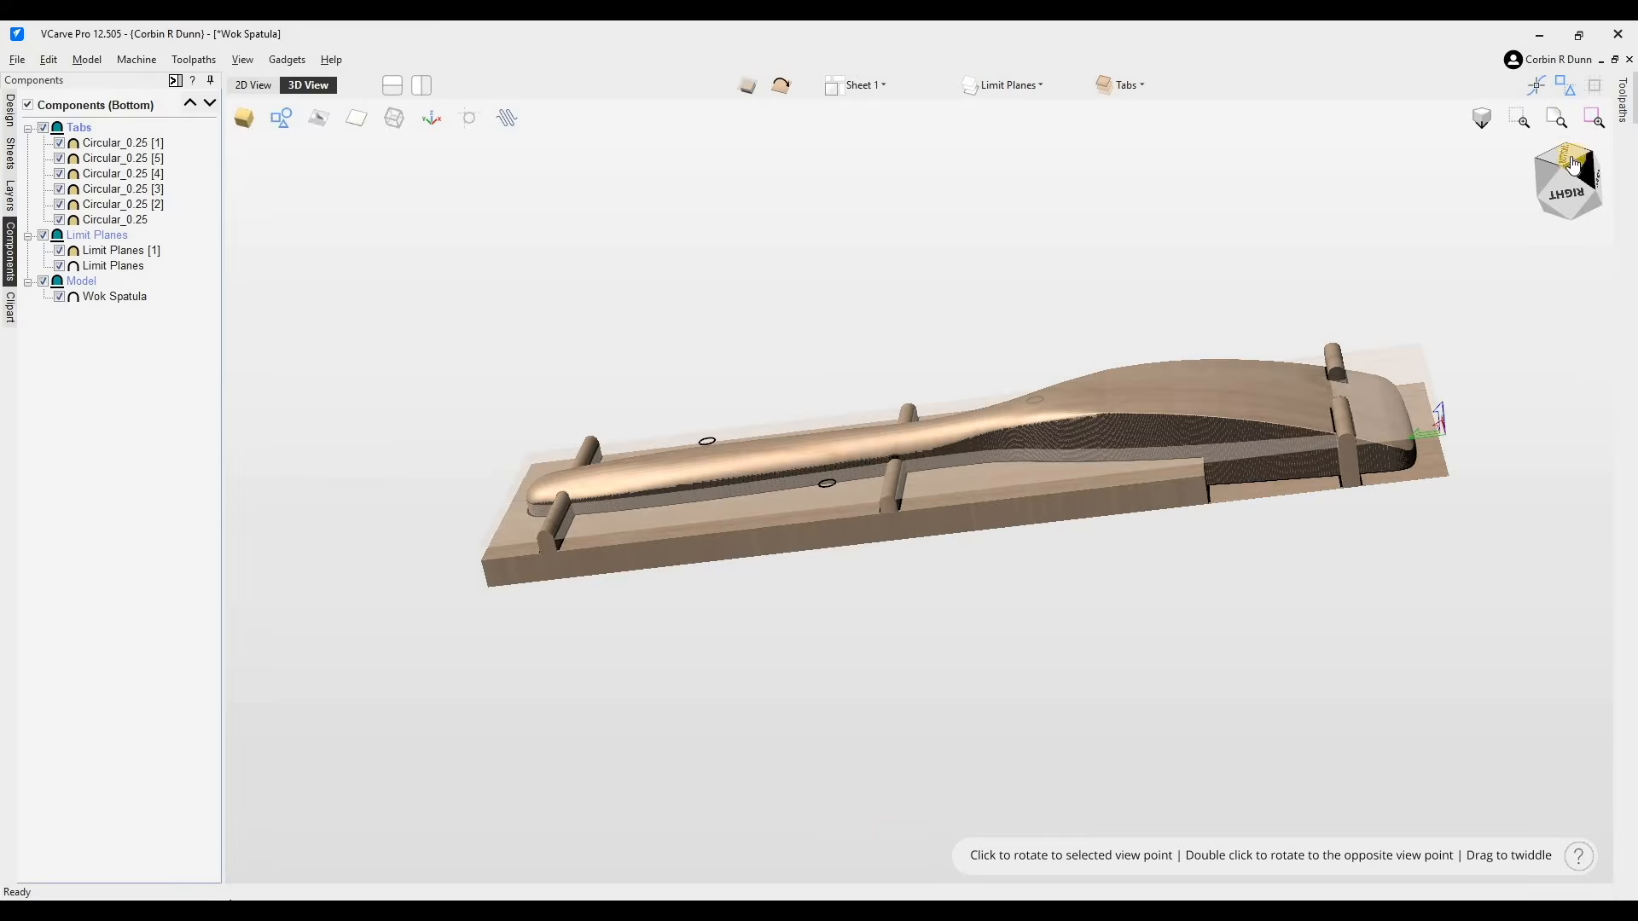
double_click(1497, 315)
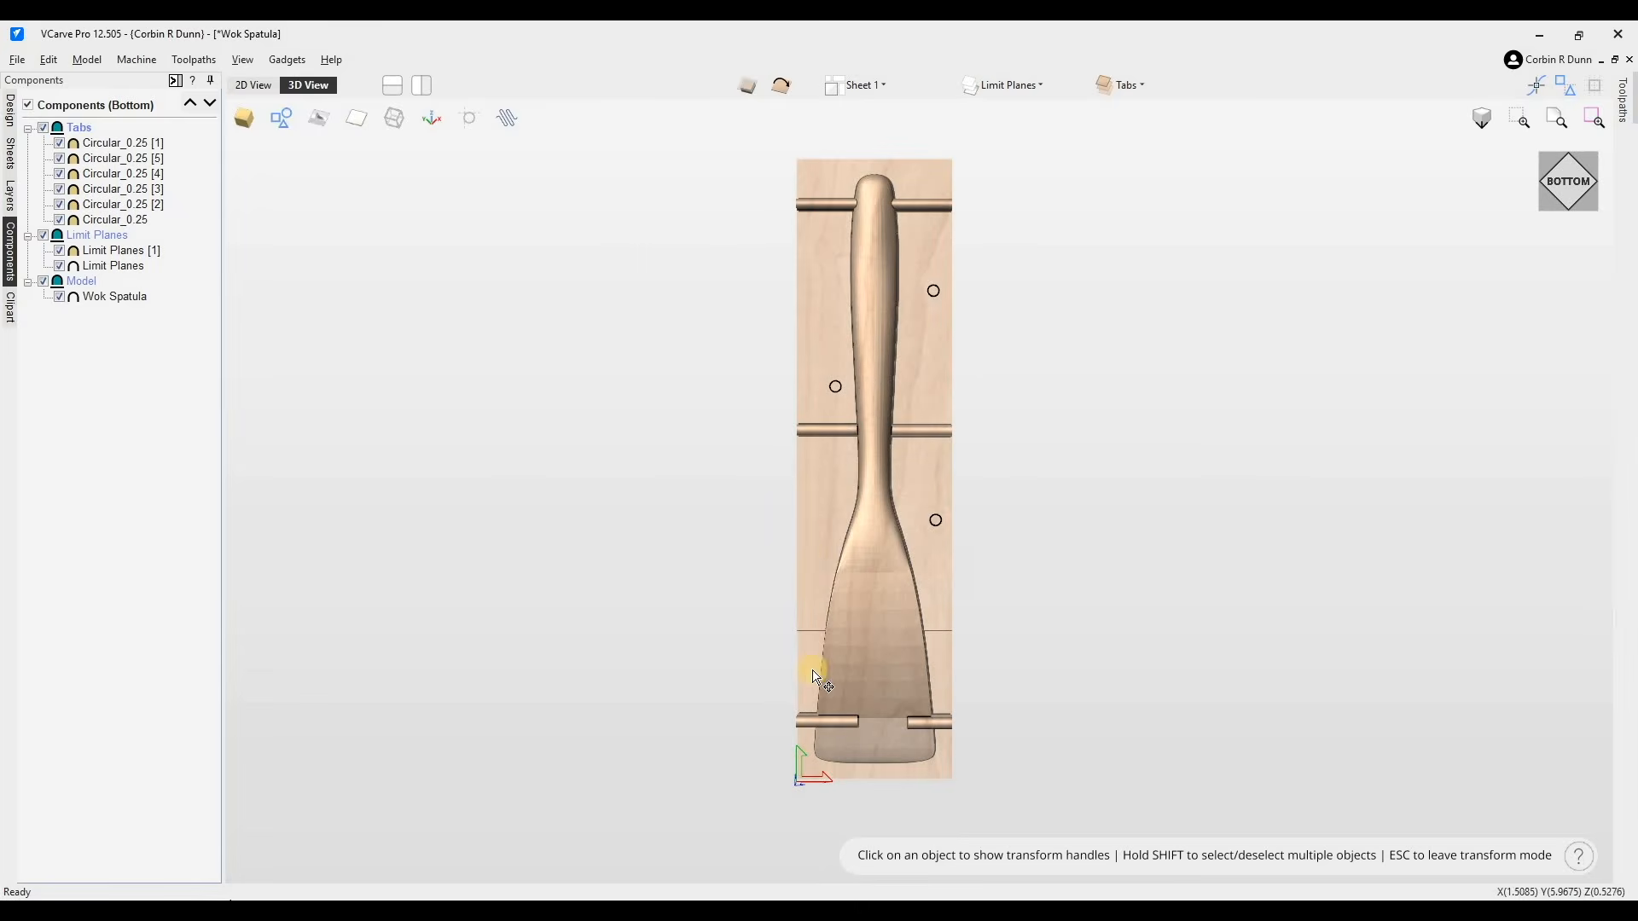
- Duplicate the shortened limit plane, keeping the copy in its original position
left_click(817, 556)
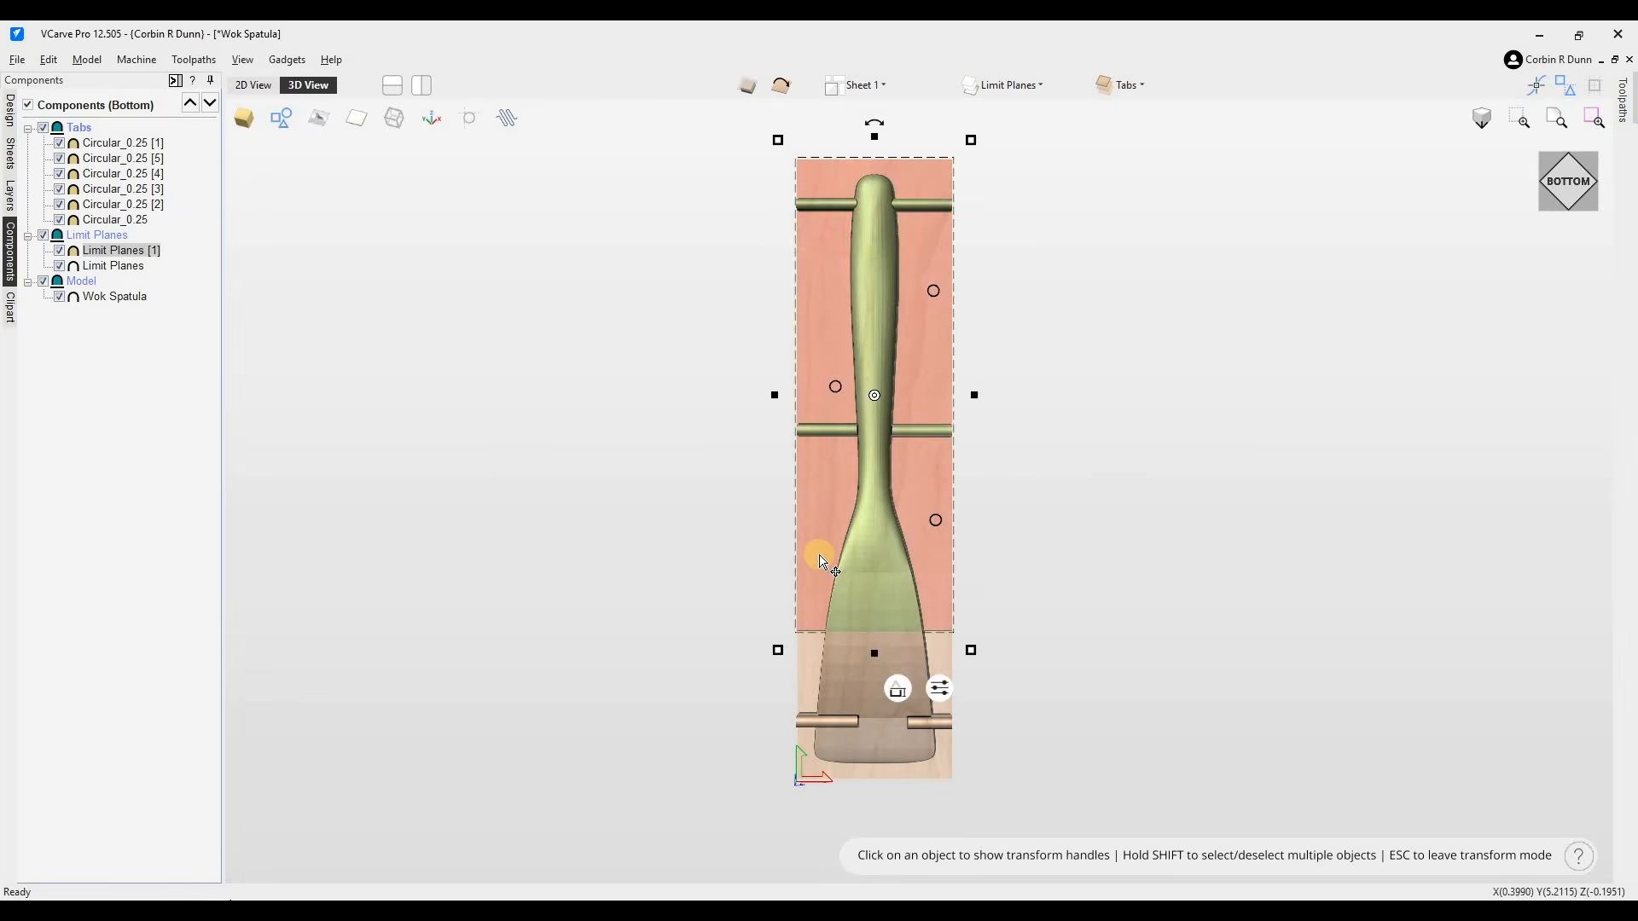
left_click_drag(913, 628, 870, 599)
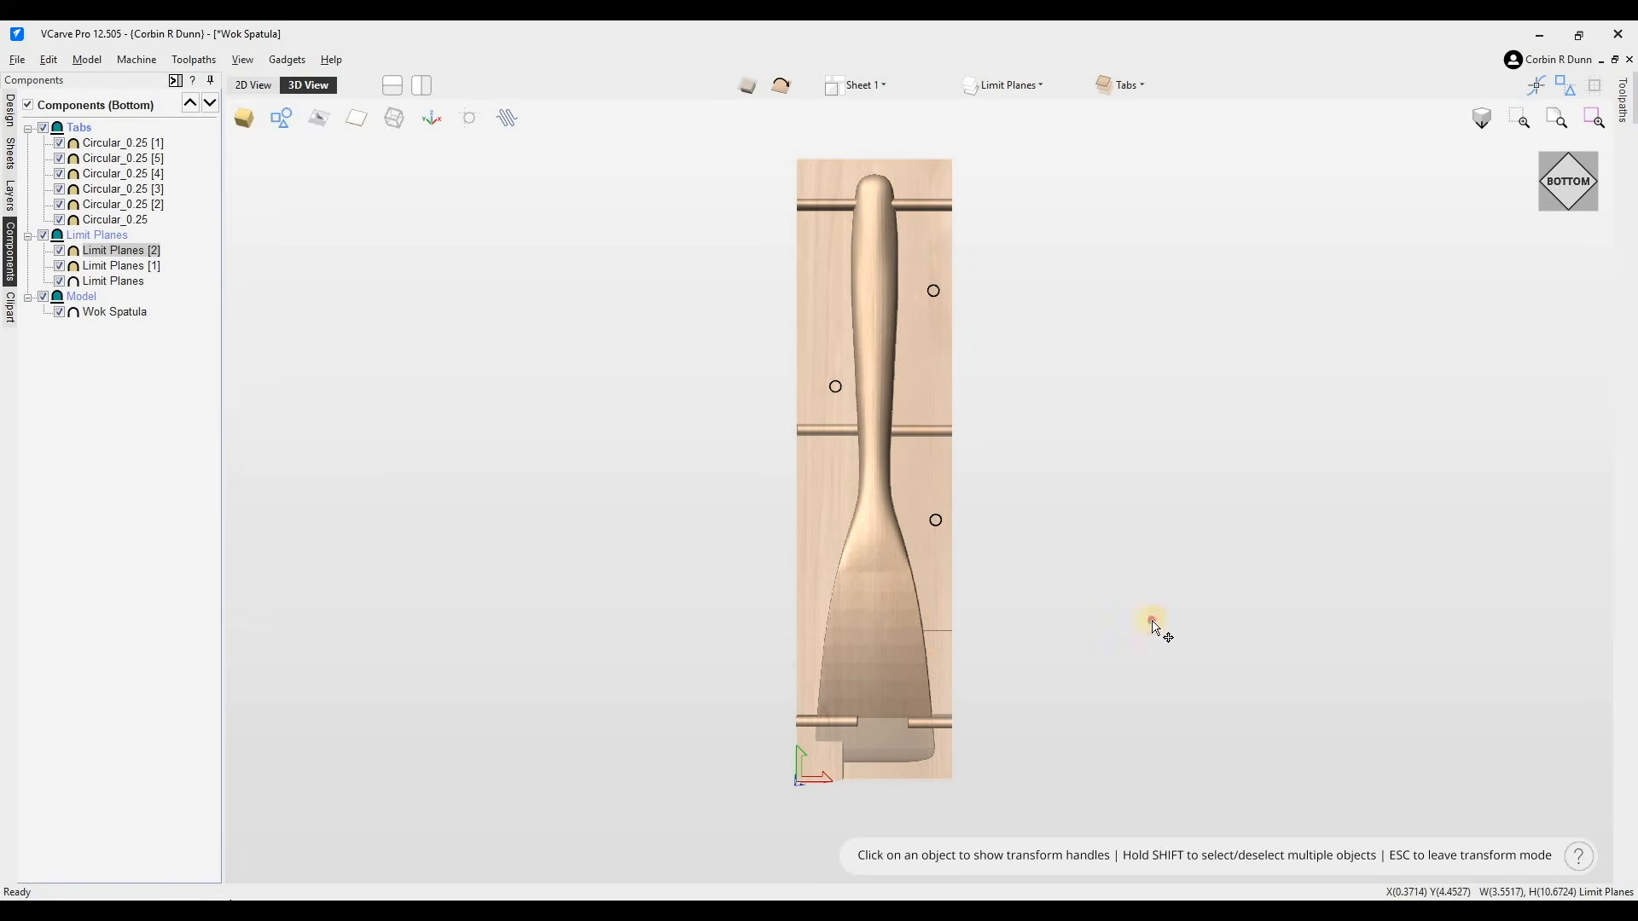
left_click_drag(1117, 673, 1119, 670)
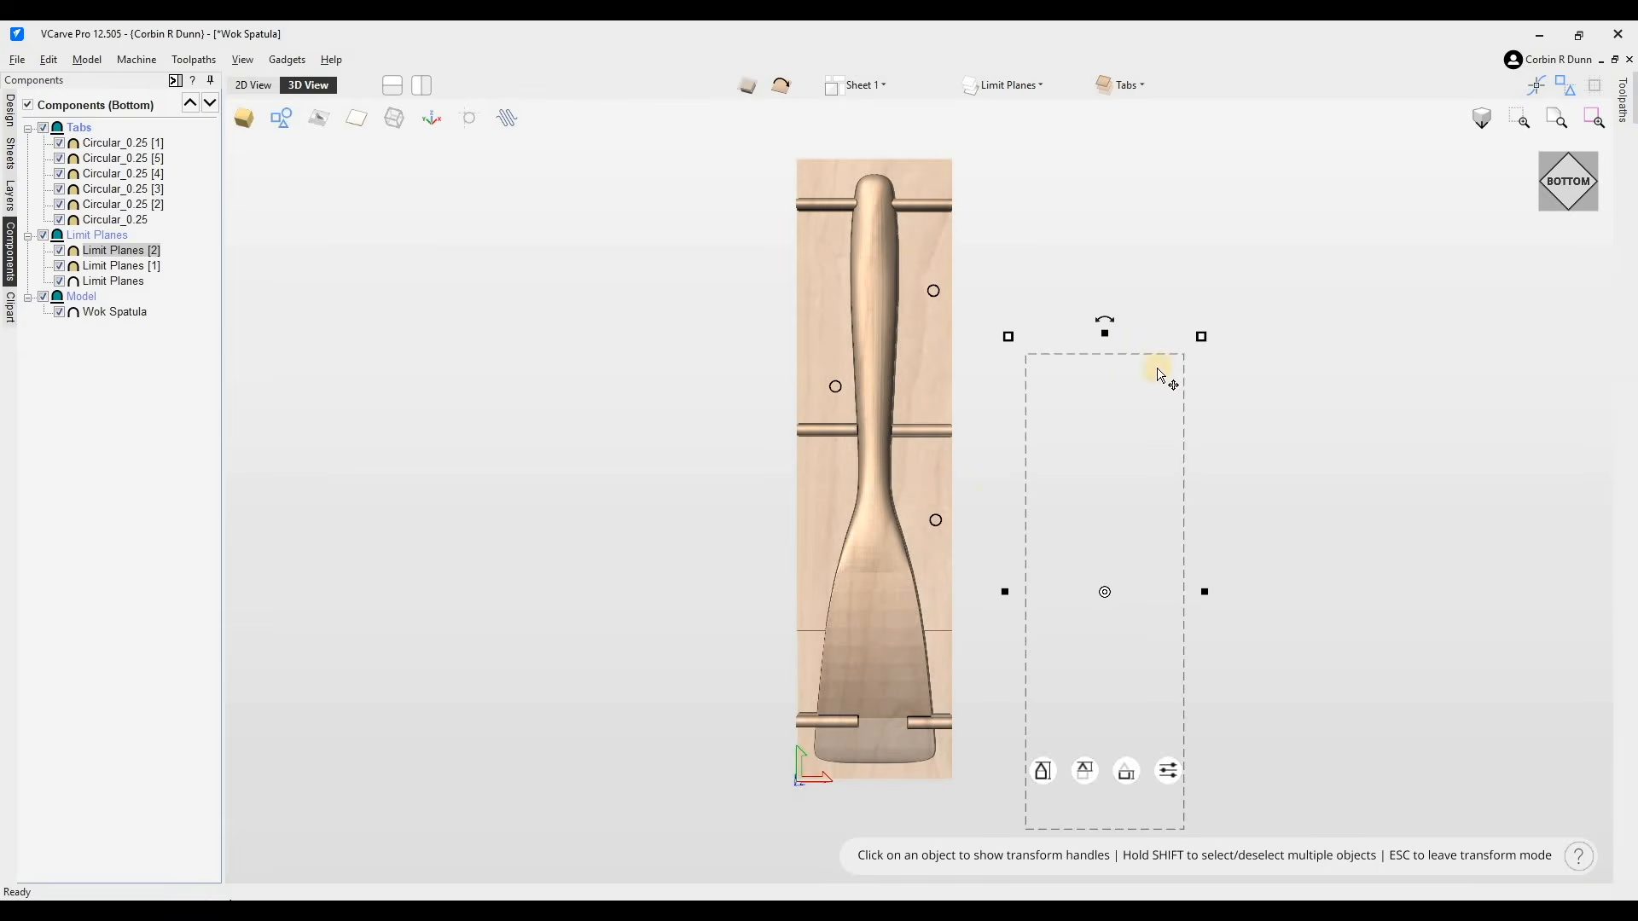
key("ctrl+z")
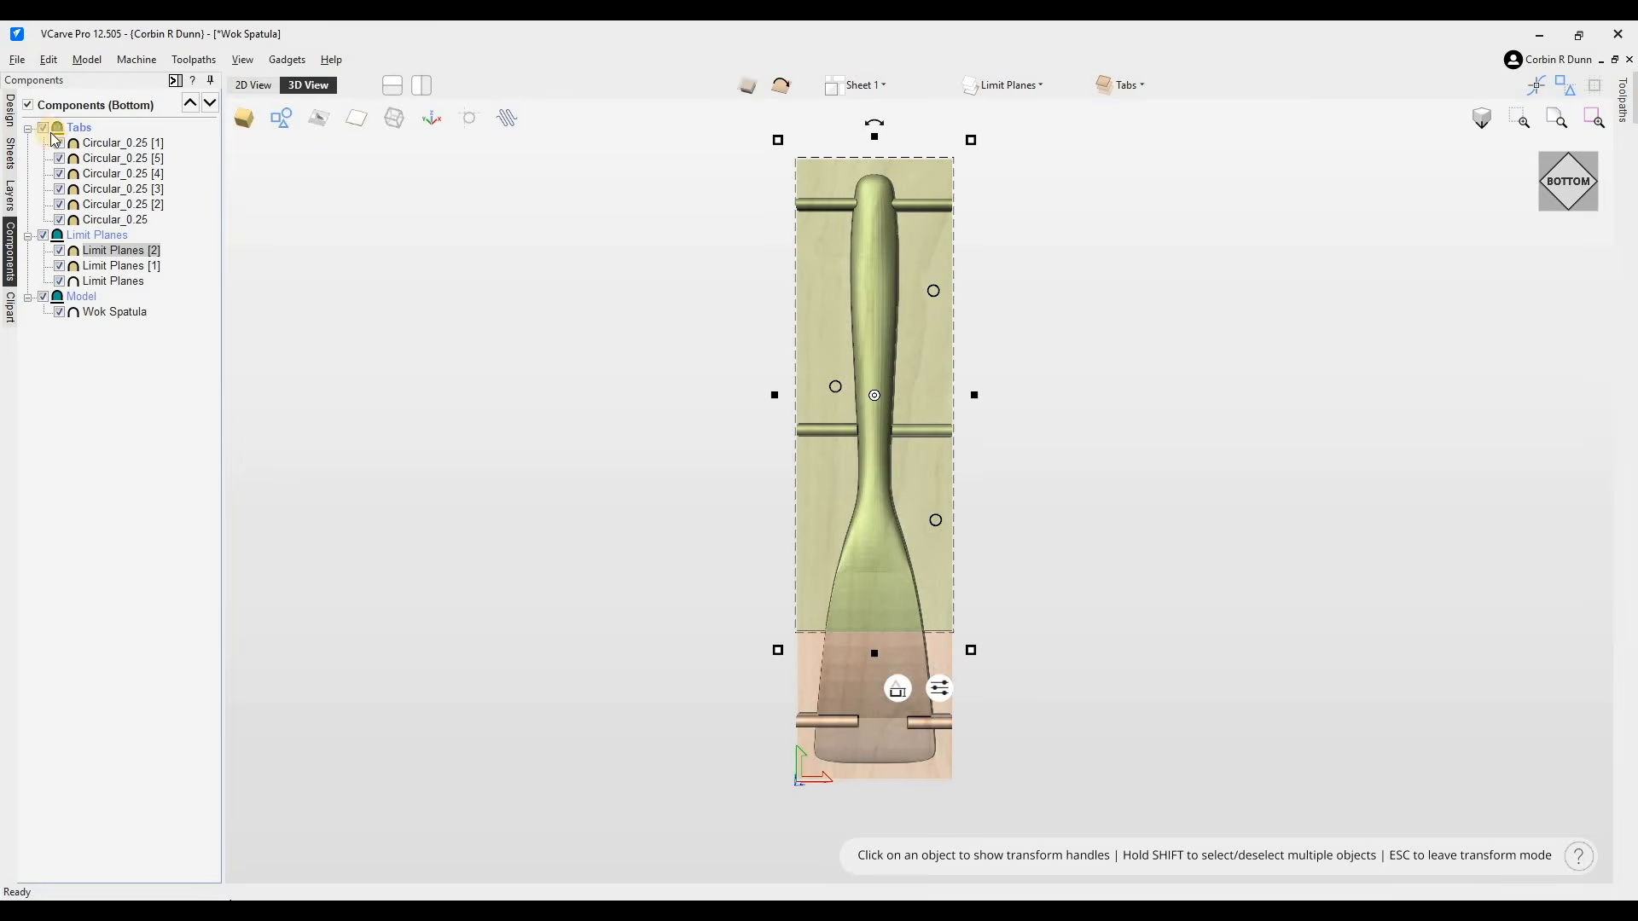
- Hide the model and all limit planes except the newest copy
left_click(46, 299)
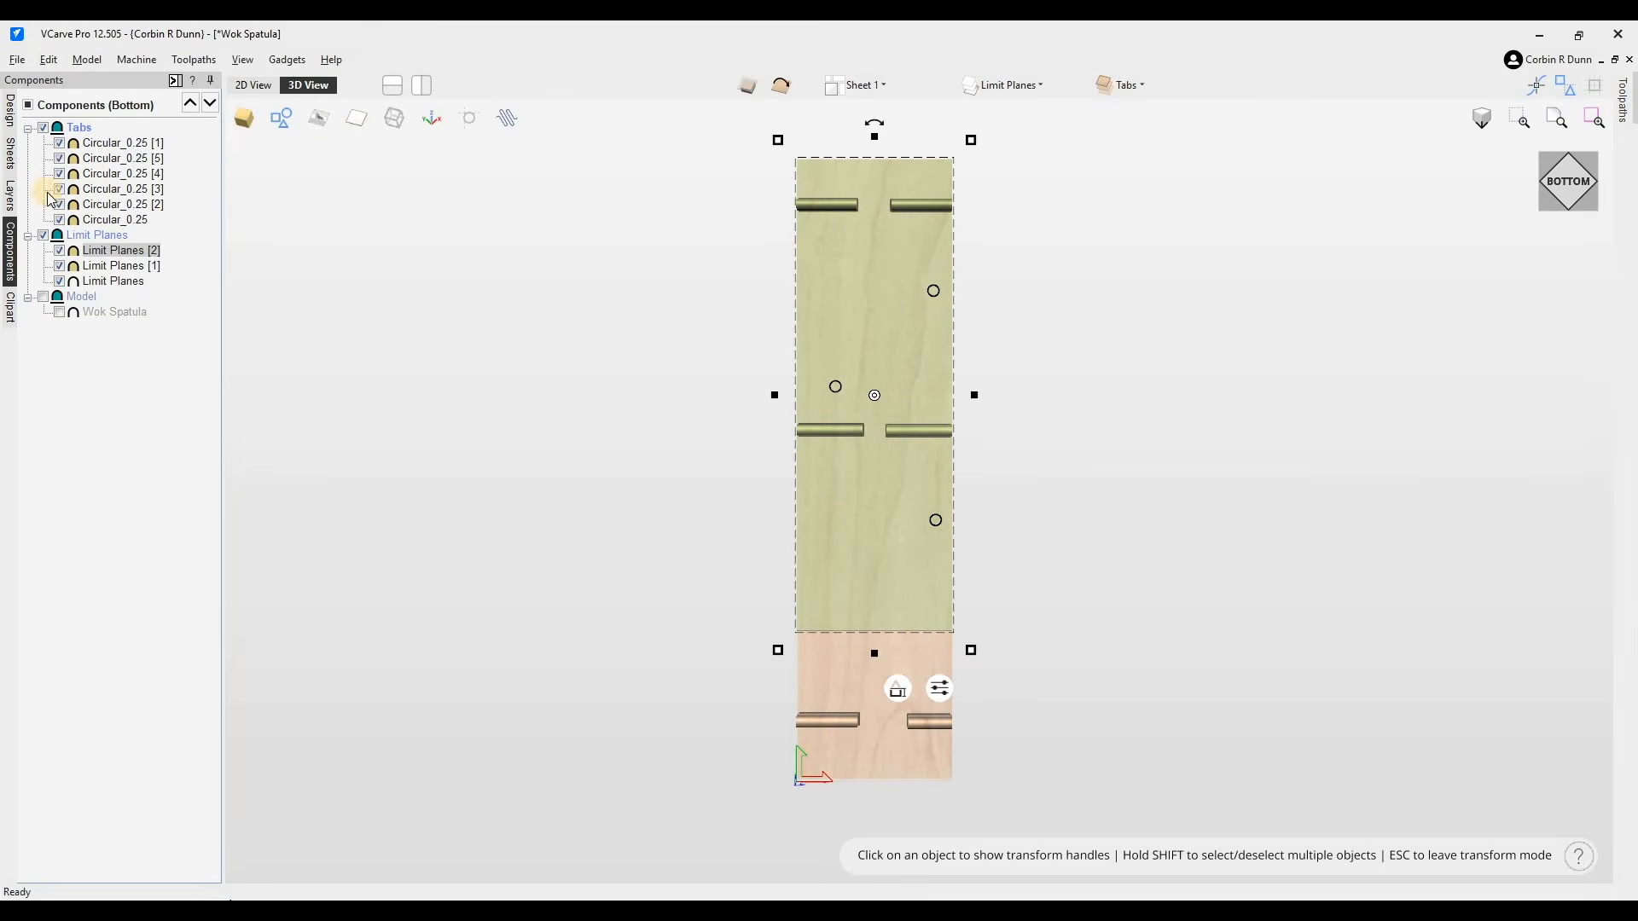
left_click(60, 253)
left_click(60, 266)
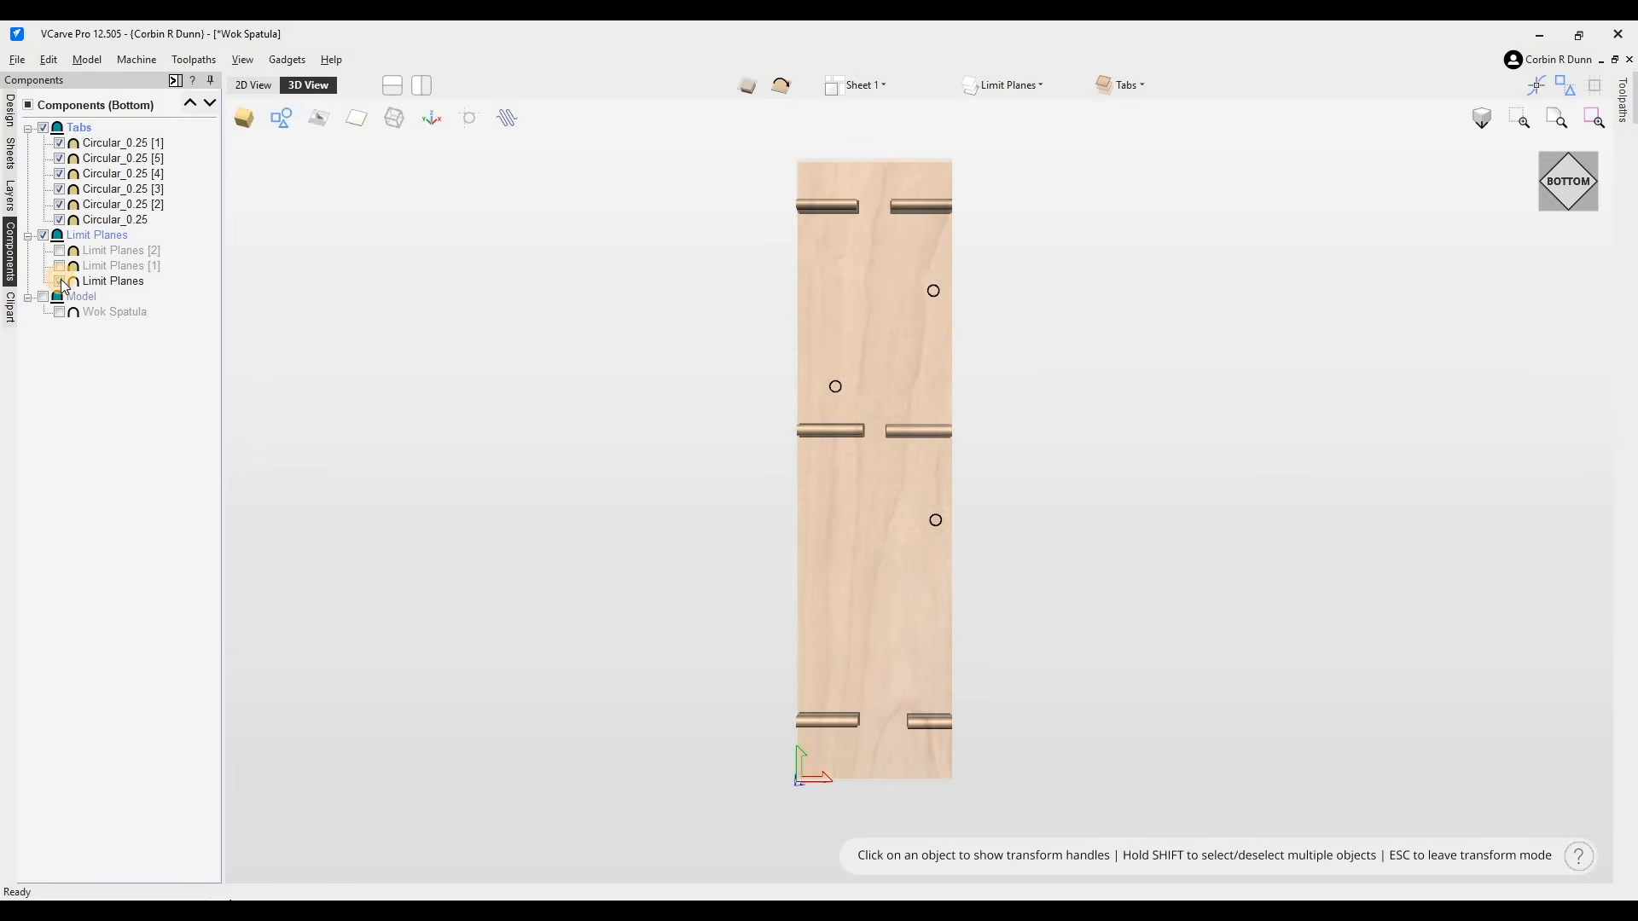
left_click(60, 282)
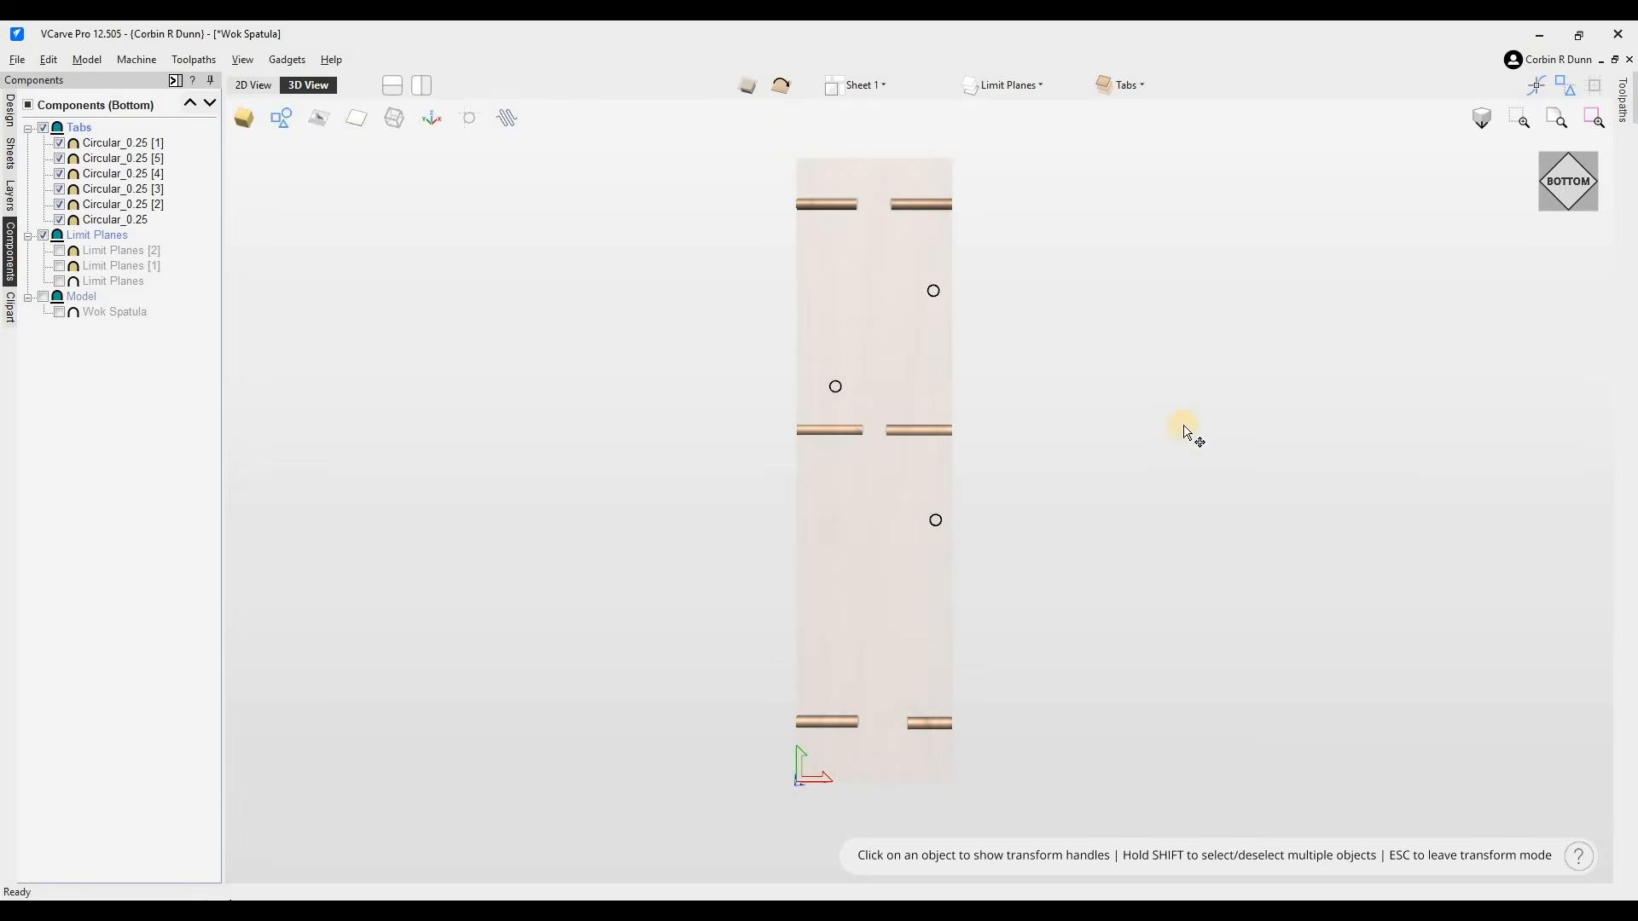
left_click(60, 251)
- Paste another copy of the limit plane and shrink it to cover only the blade end of the job
left_click(882, 570)
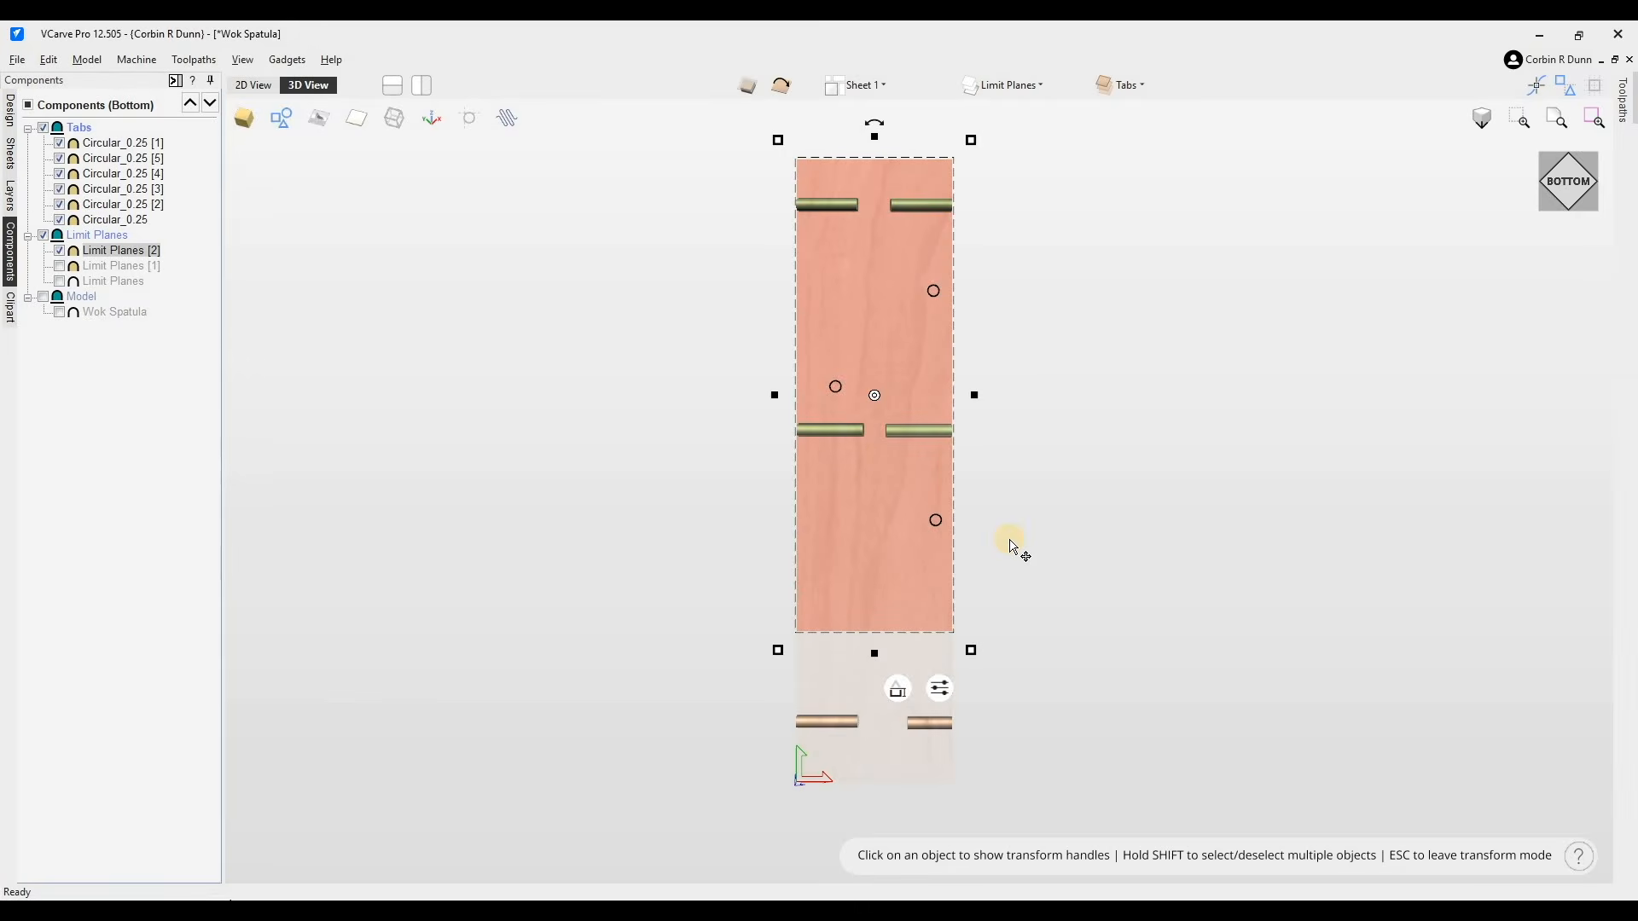
key("ctrl+v")
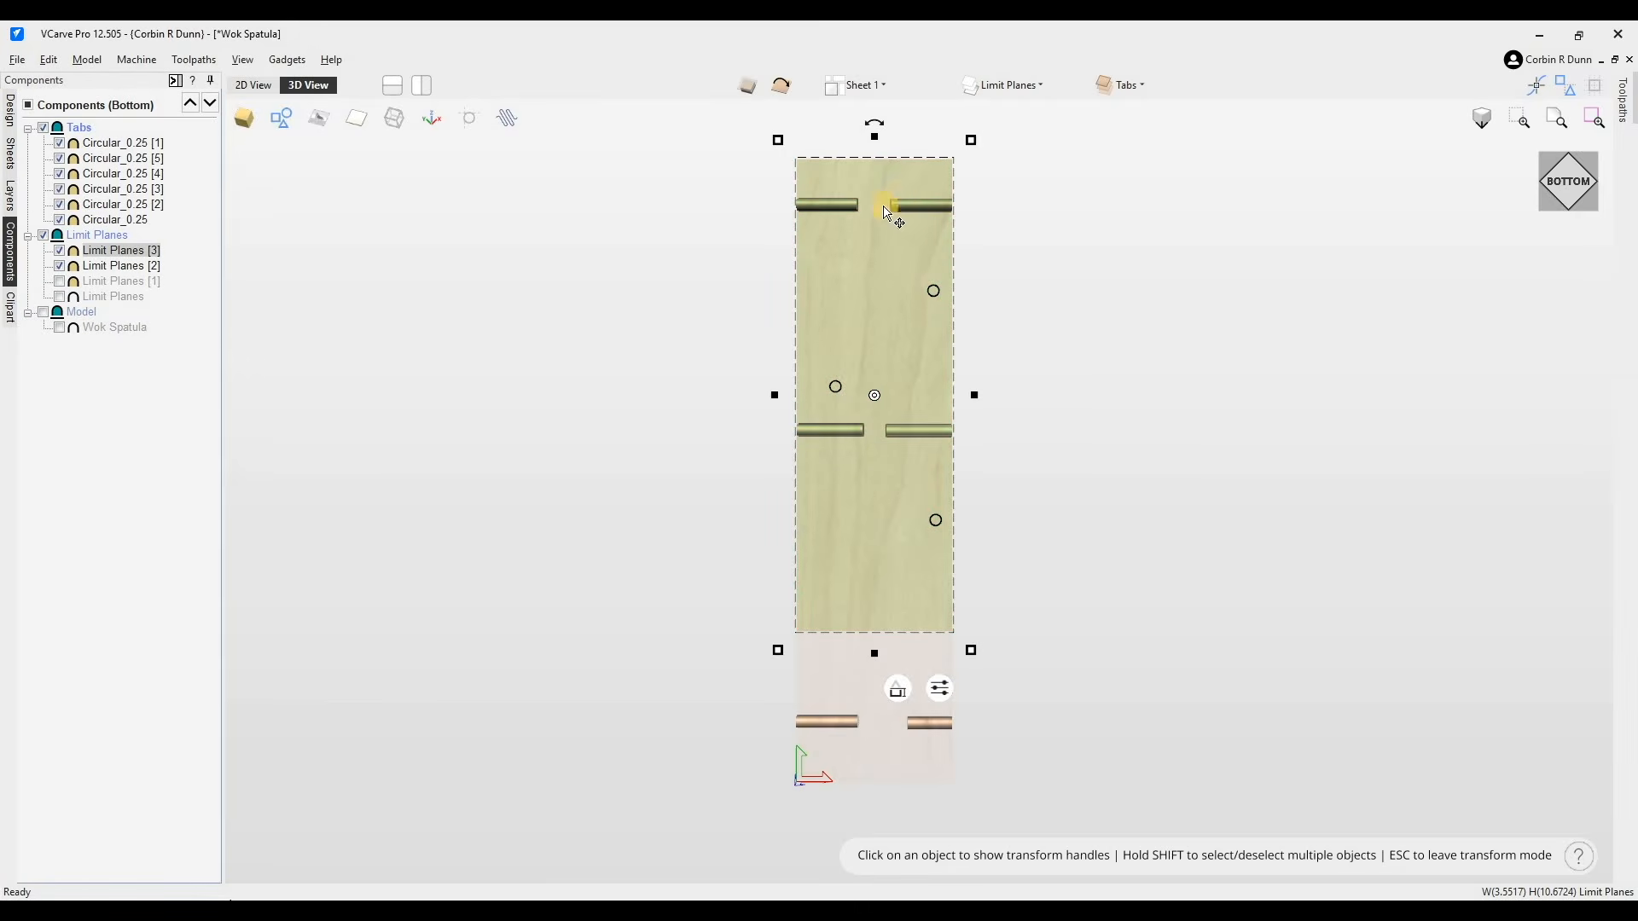
left_click_drag(871, 171, 874, 648)
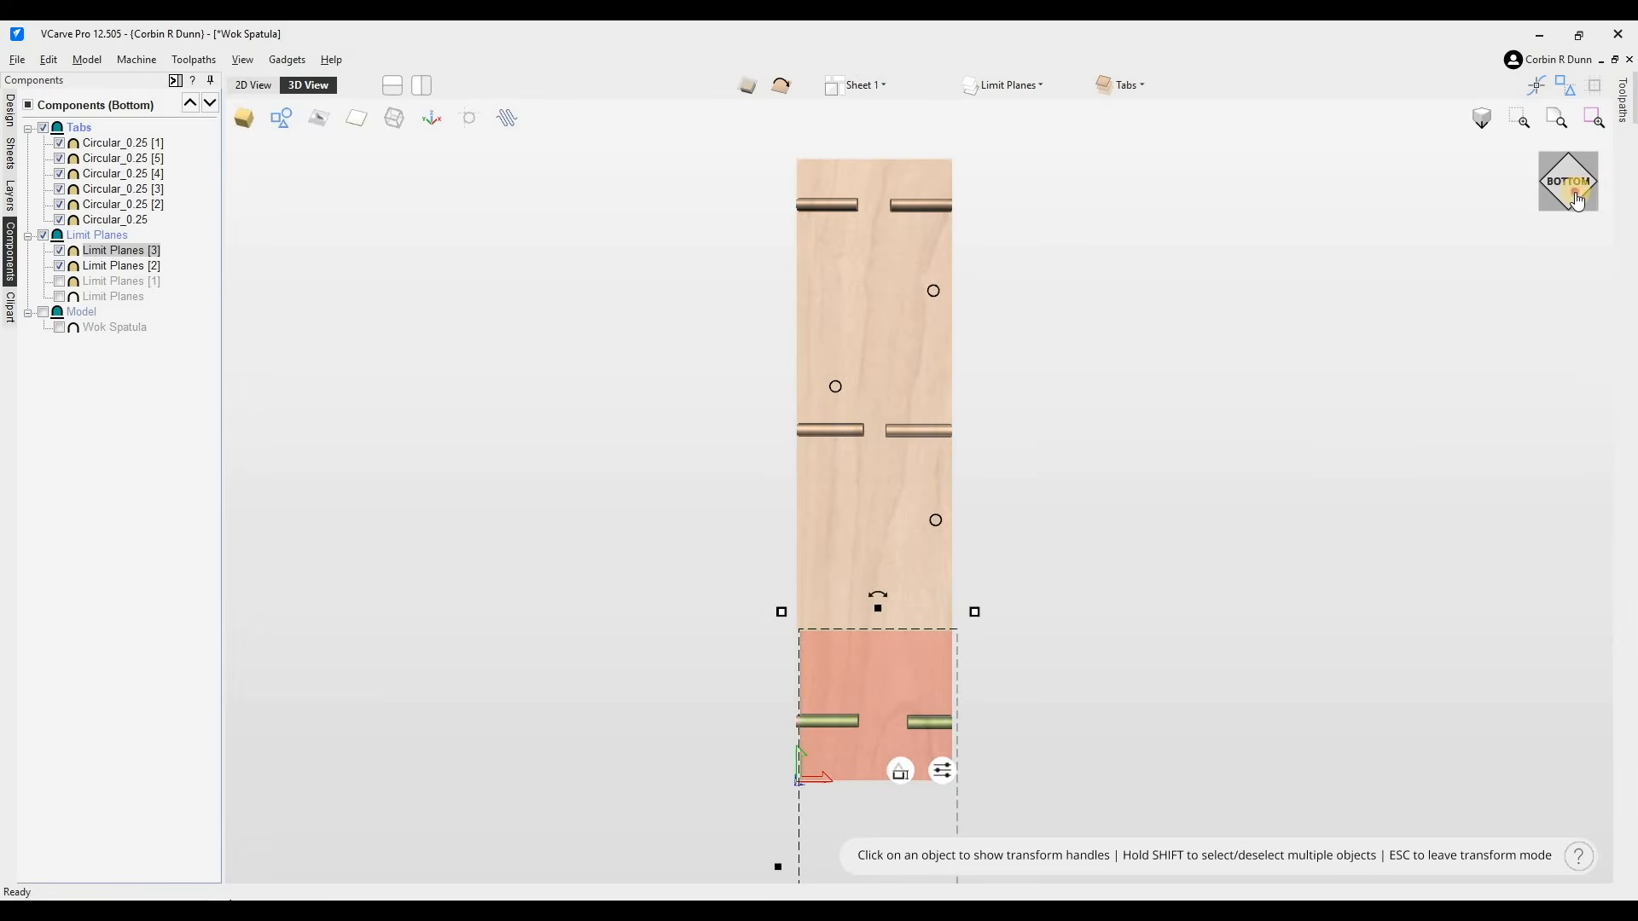
- Show the model and the other limit planes again in an angled Right view
left_click_drag(1586, 171, 1595, 146)
left_click(1595, 146)
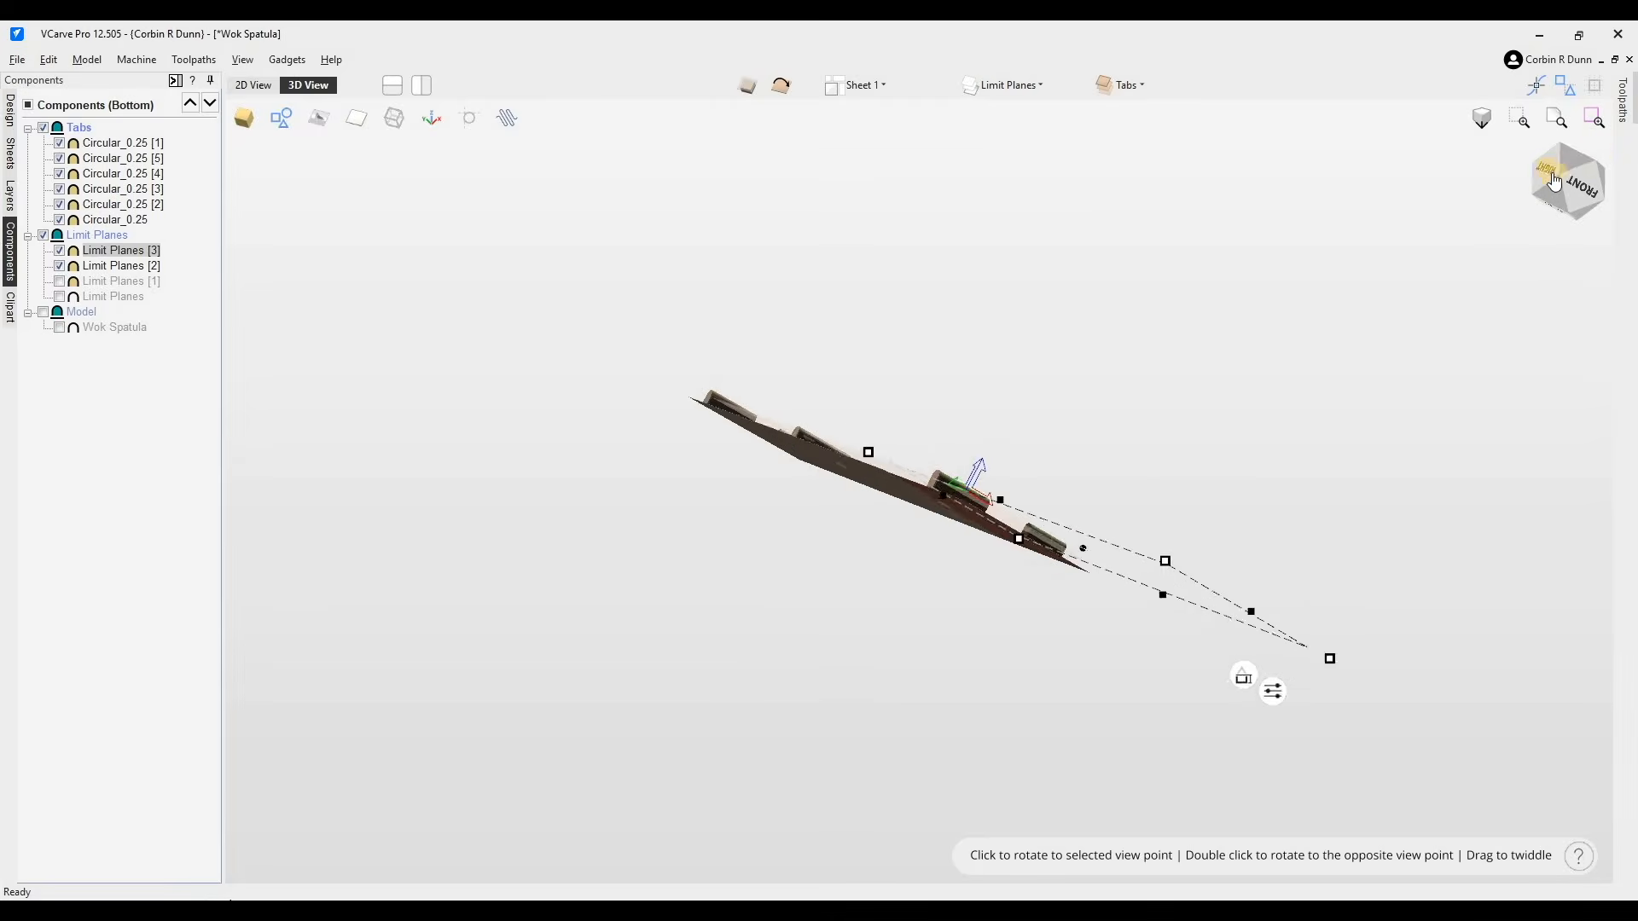
left_click(1206, 433)
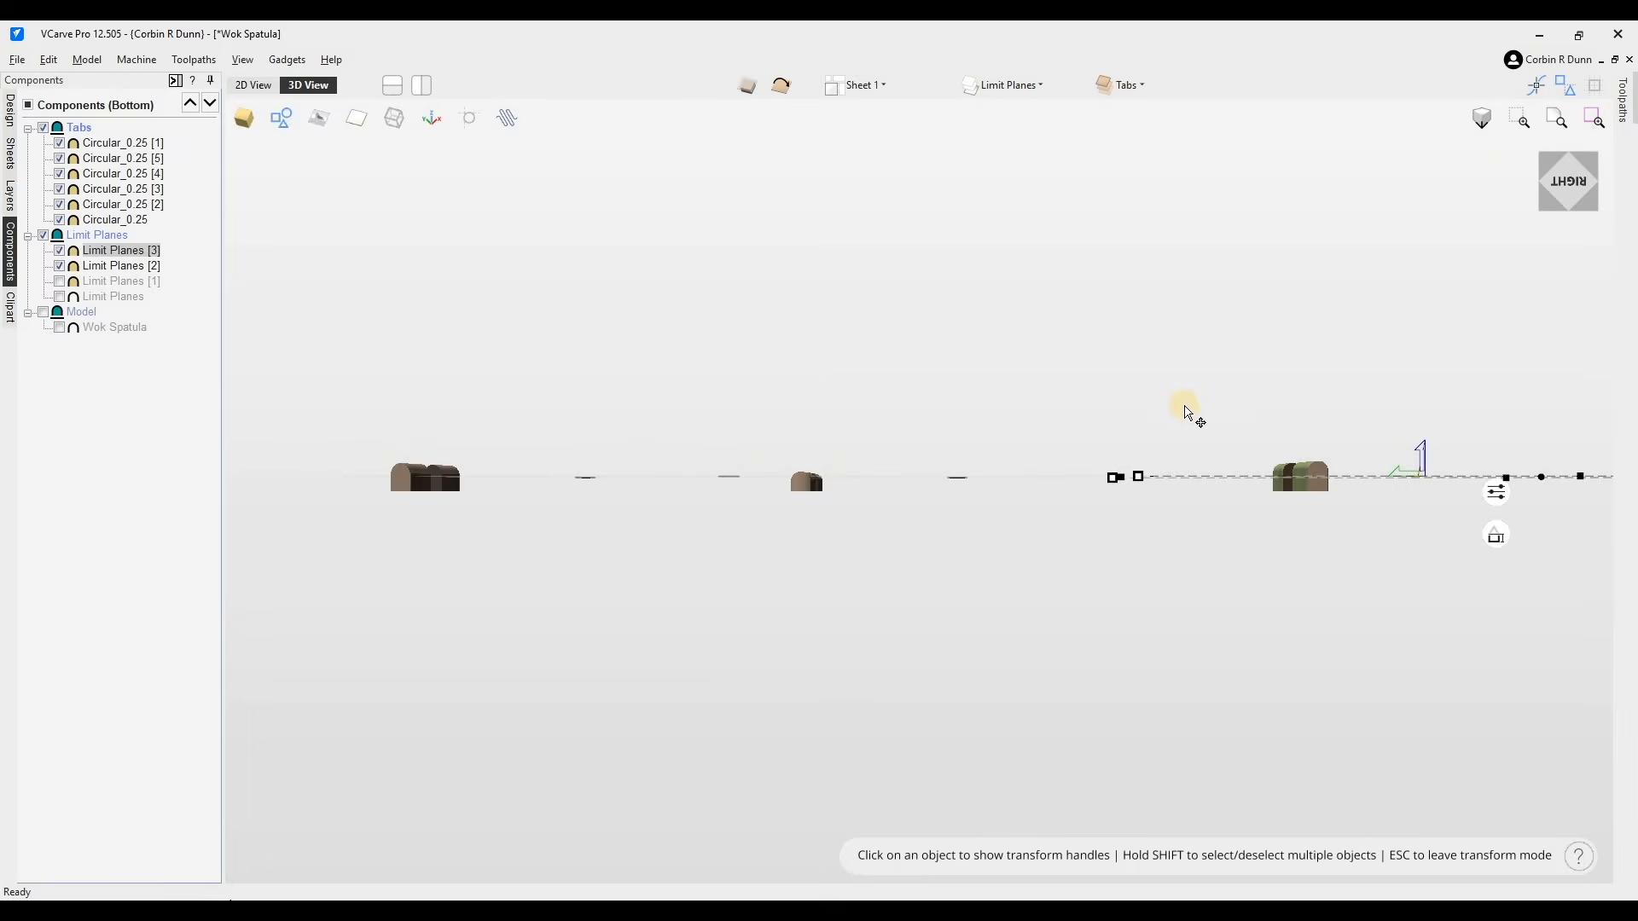
left_click_drag(1048, 462, 1092, 631)
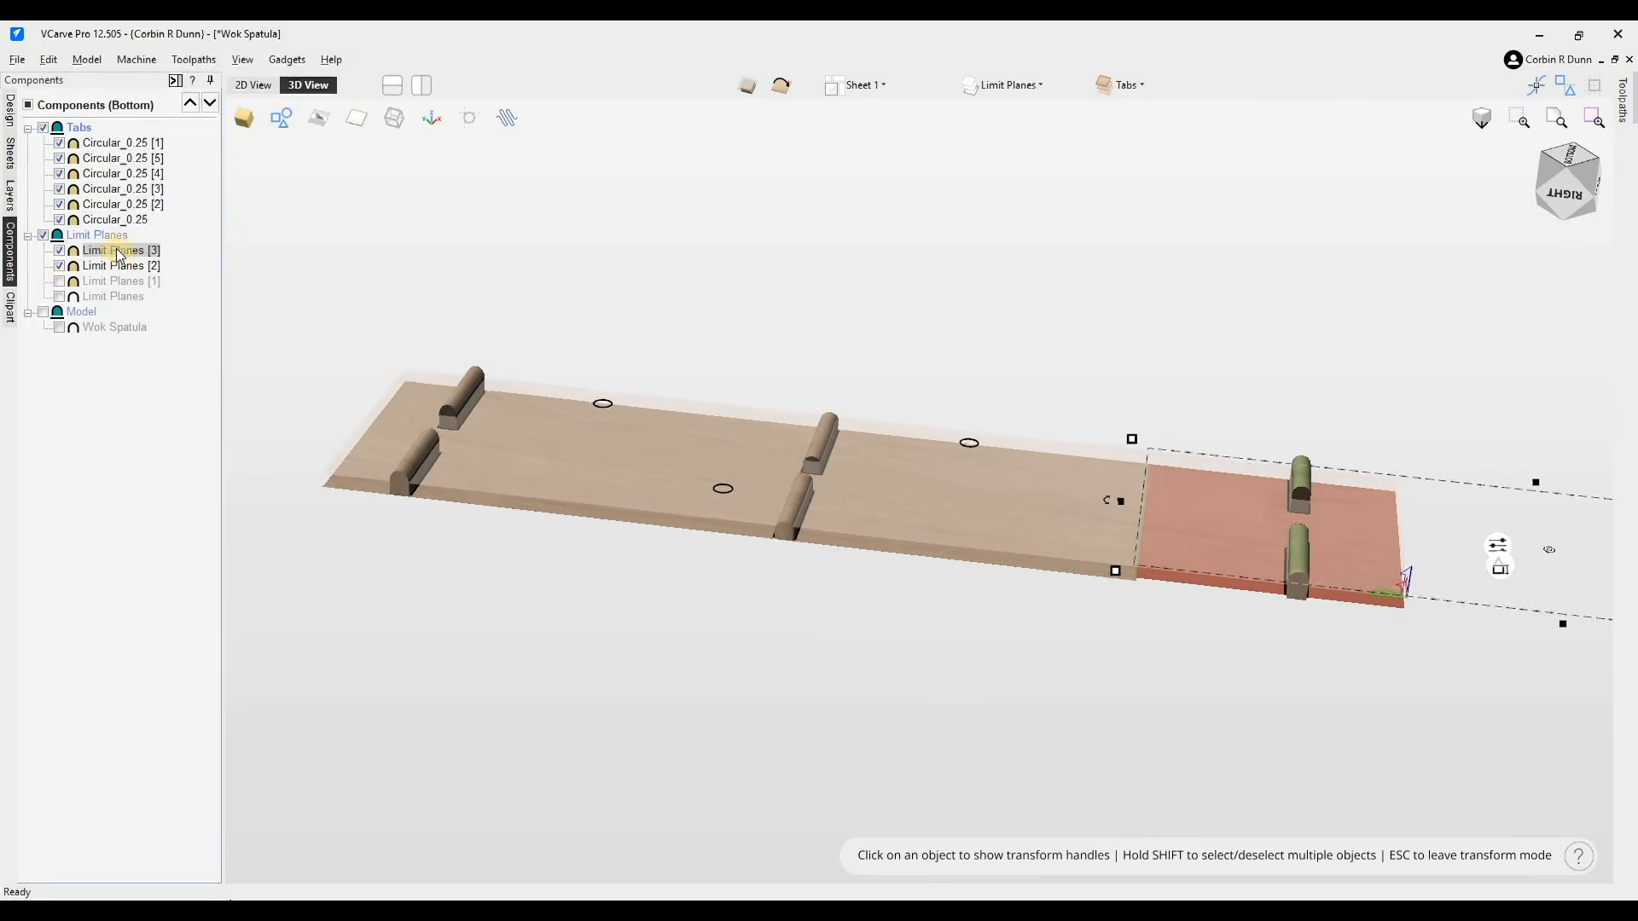
left_click(59, 296)
left_click(58, 281)
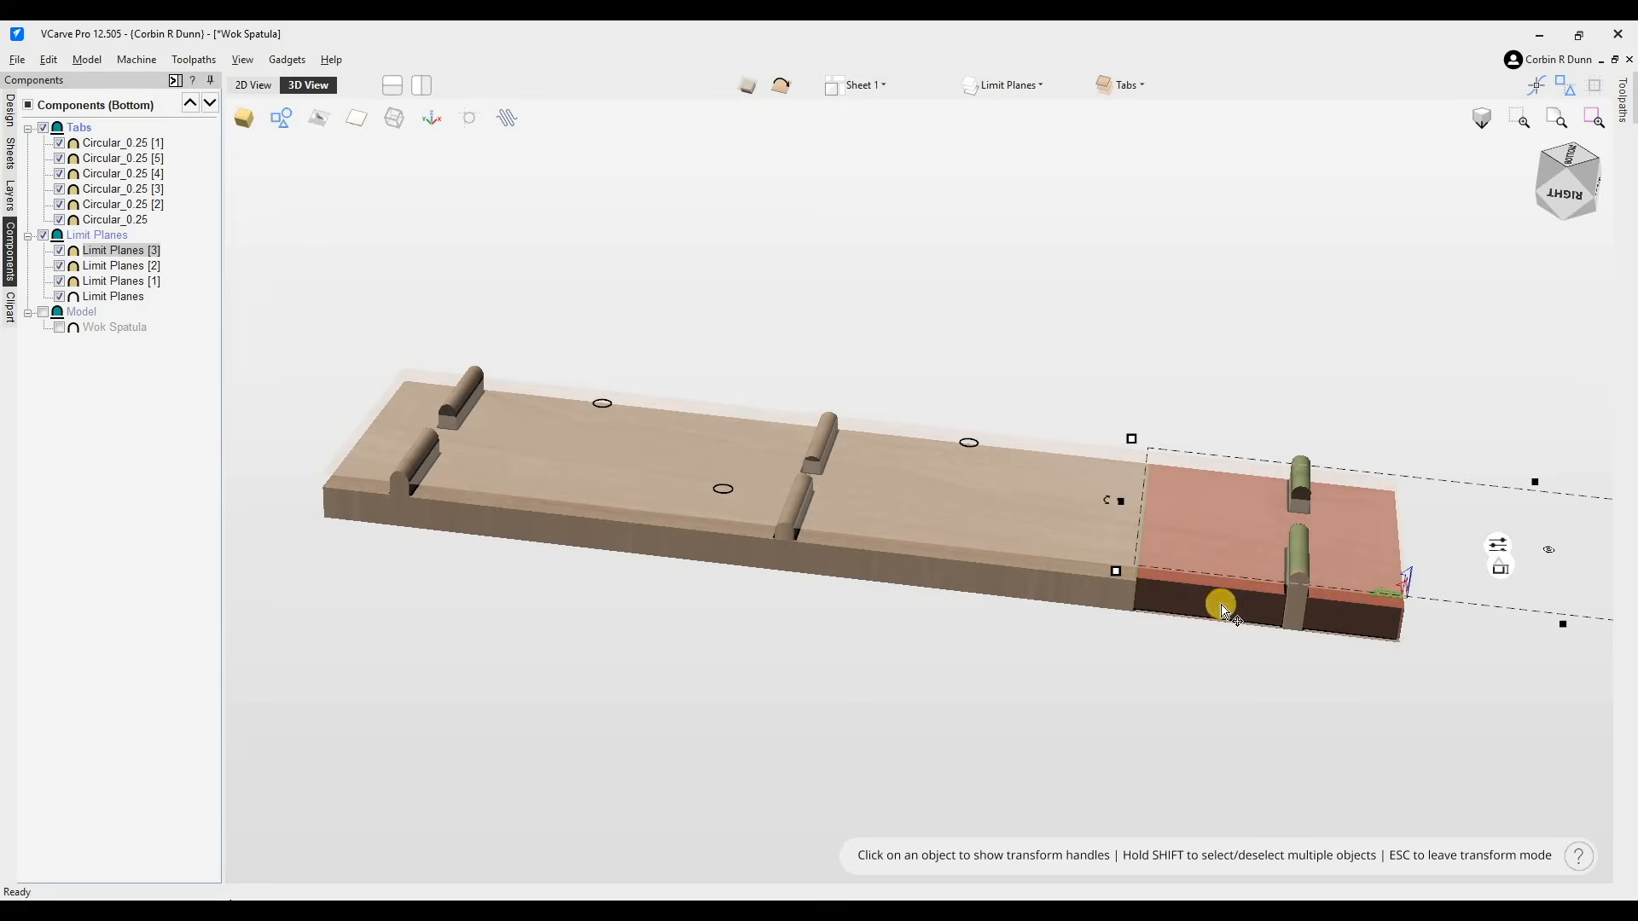
left_click(39, 312)
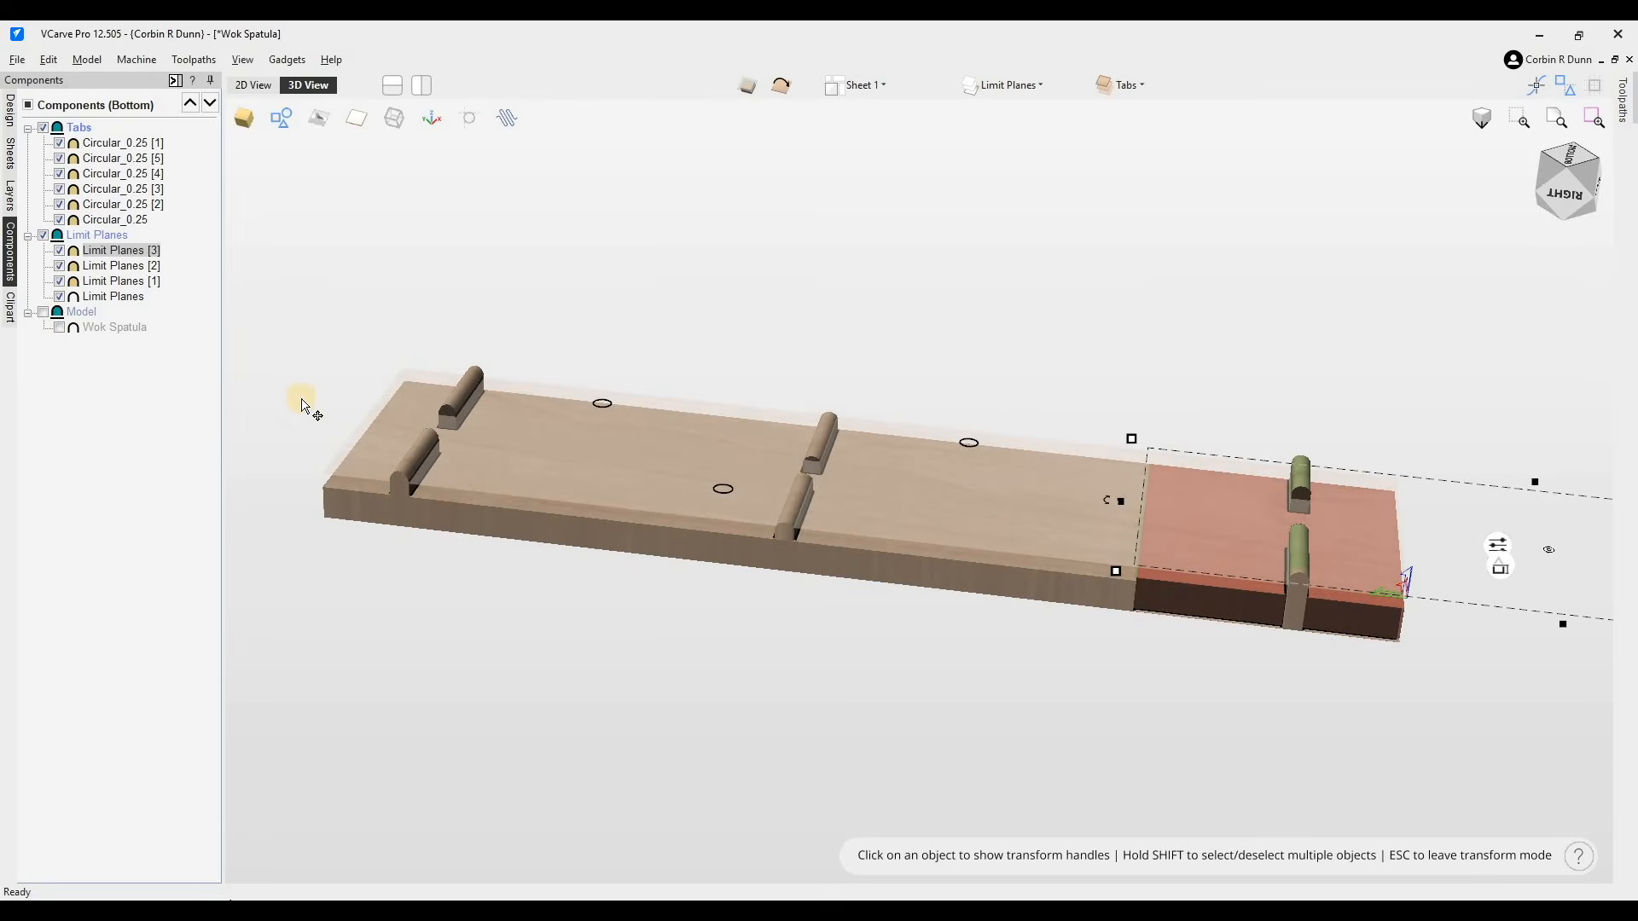
scroll(1480, 527, "up", 2)
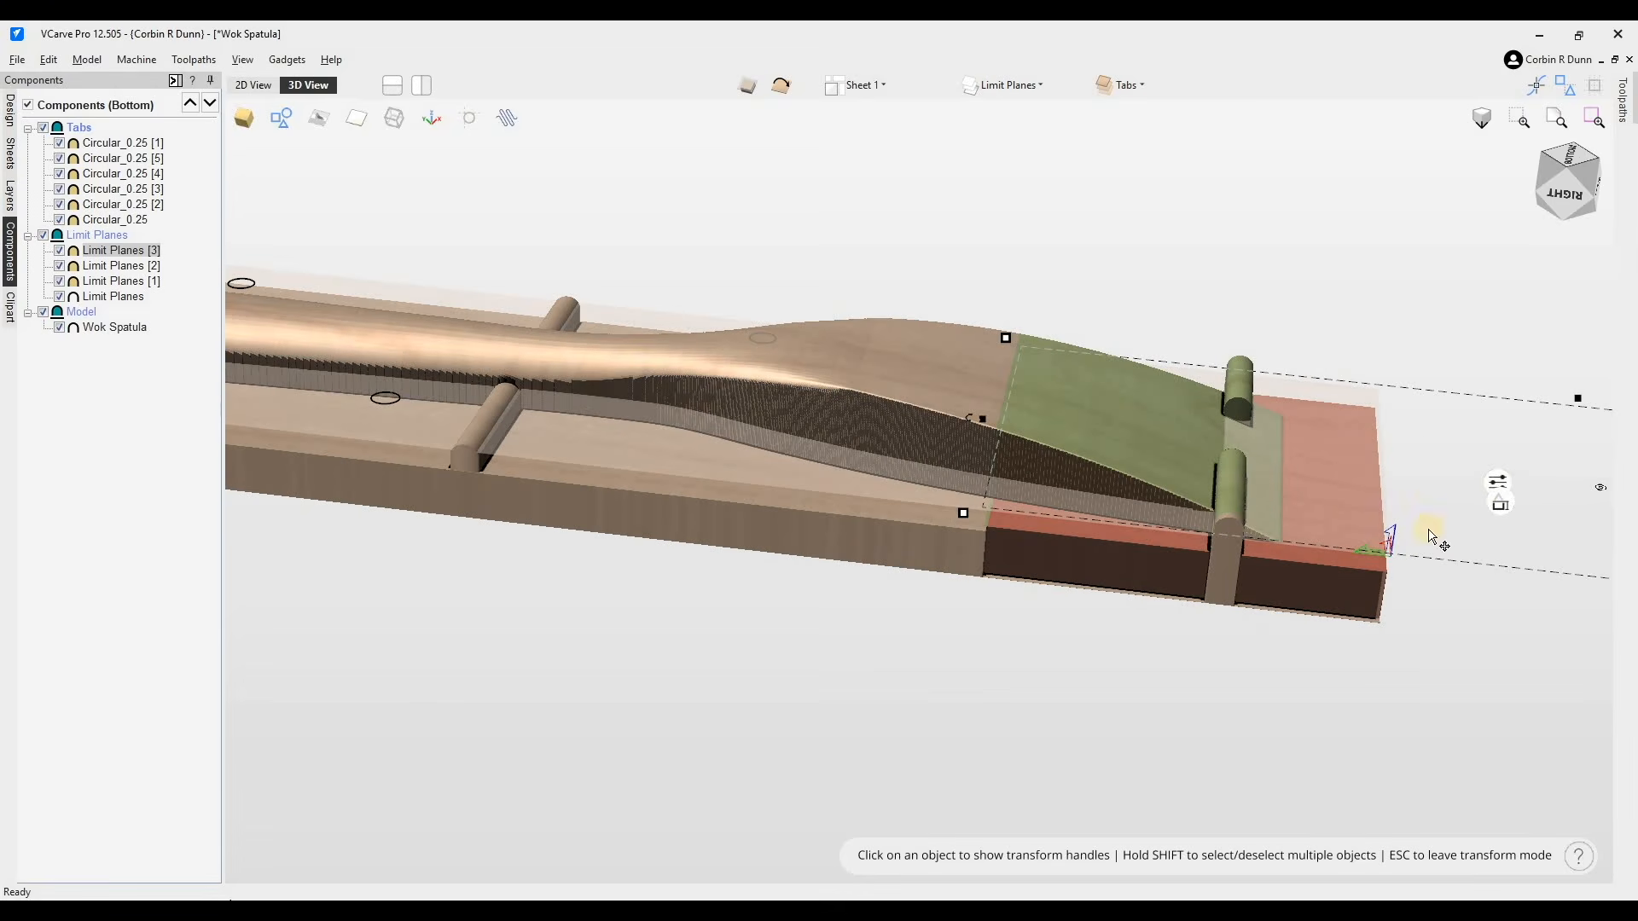
- Tilt the blade-end limit plane by 13.6 degrees, setting its two anchor points along the plane near the blade
left_click(1498, 483)
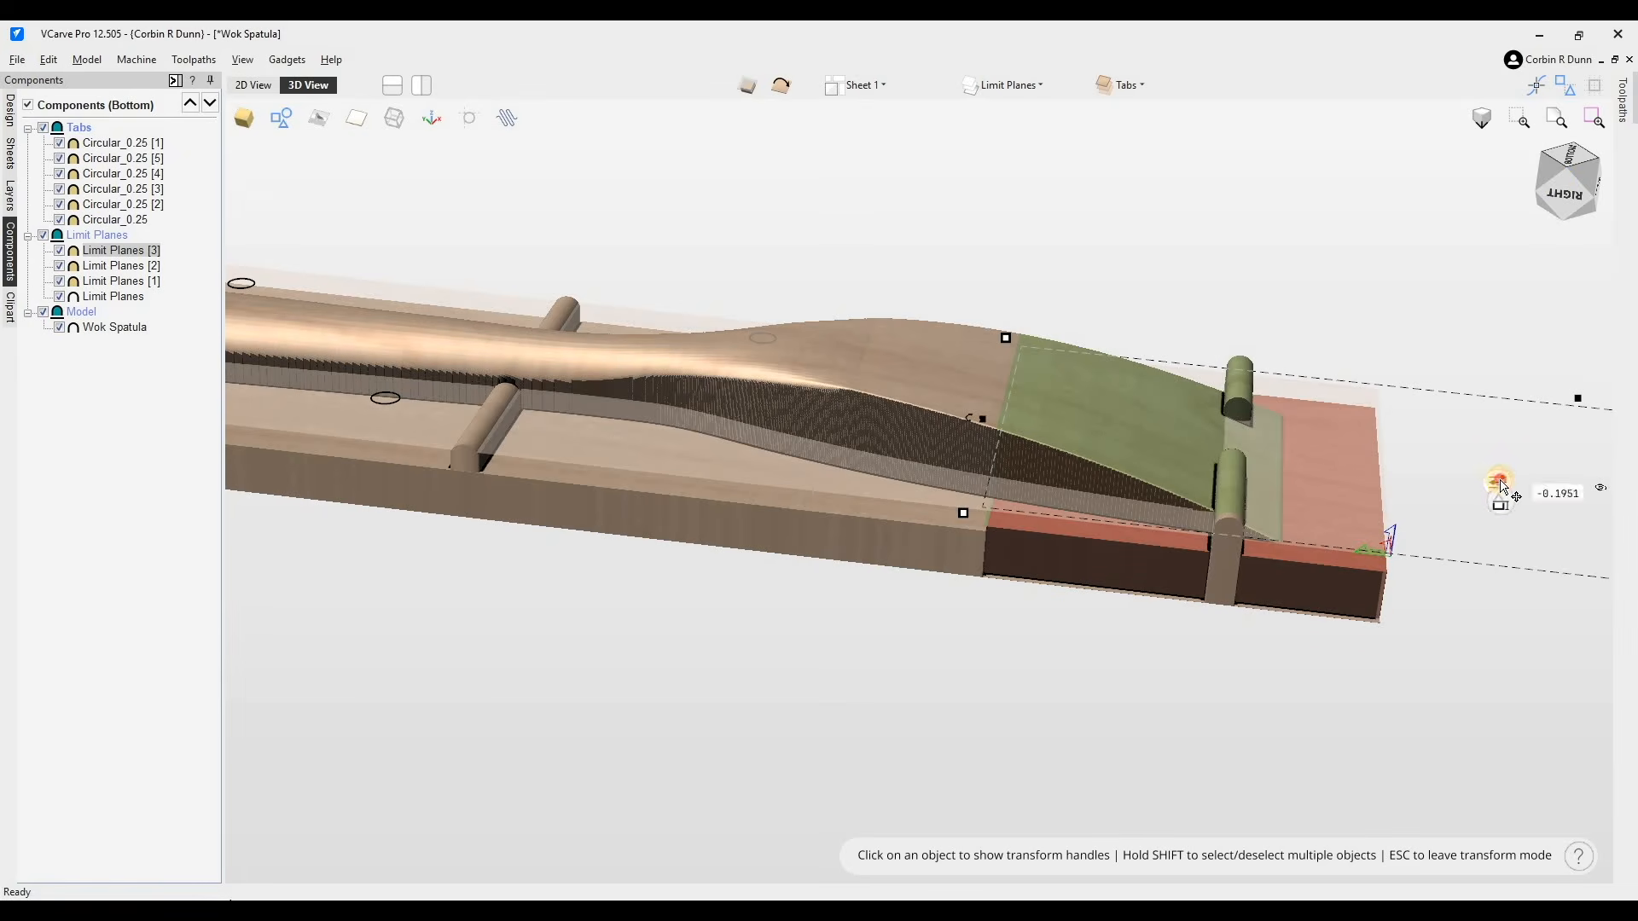
left_click(1499, 482)
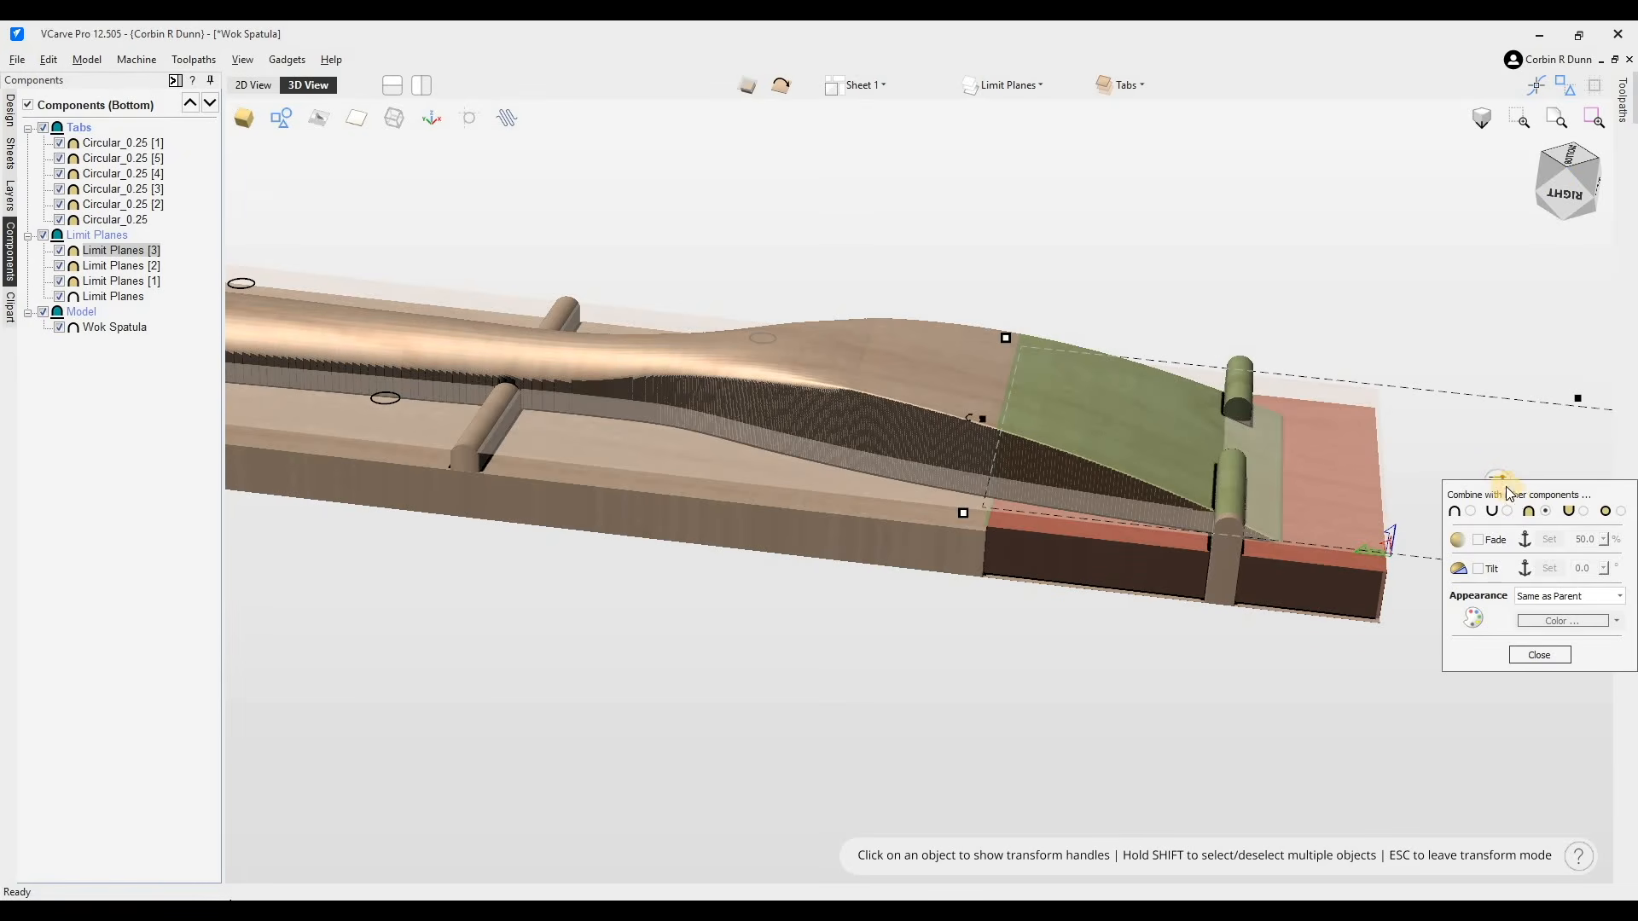
left_click(1330, 592)
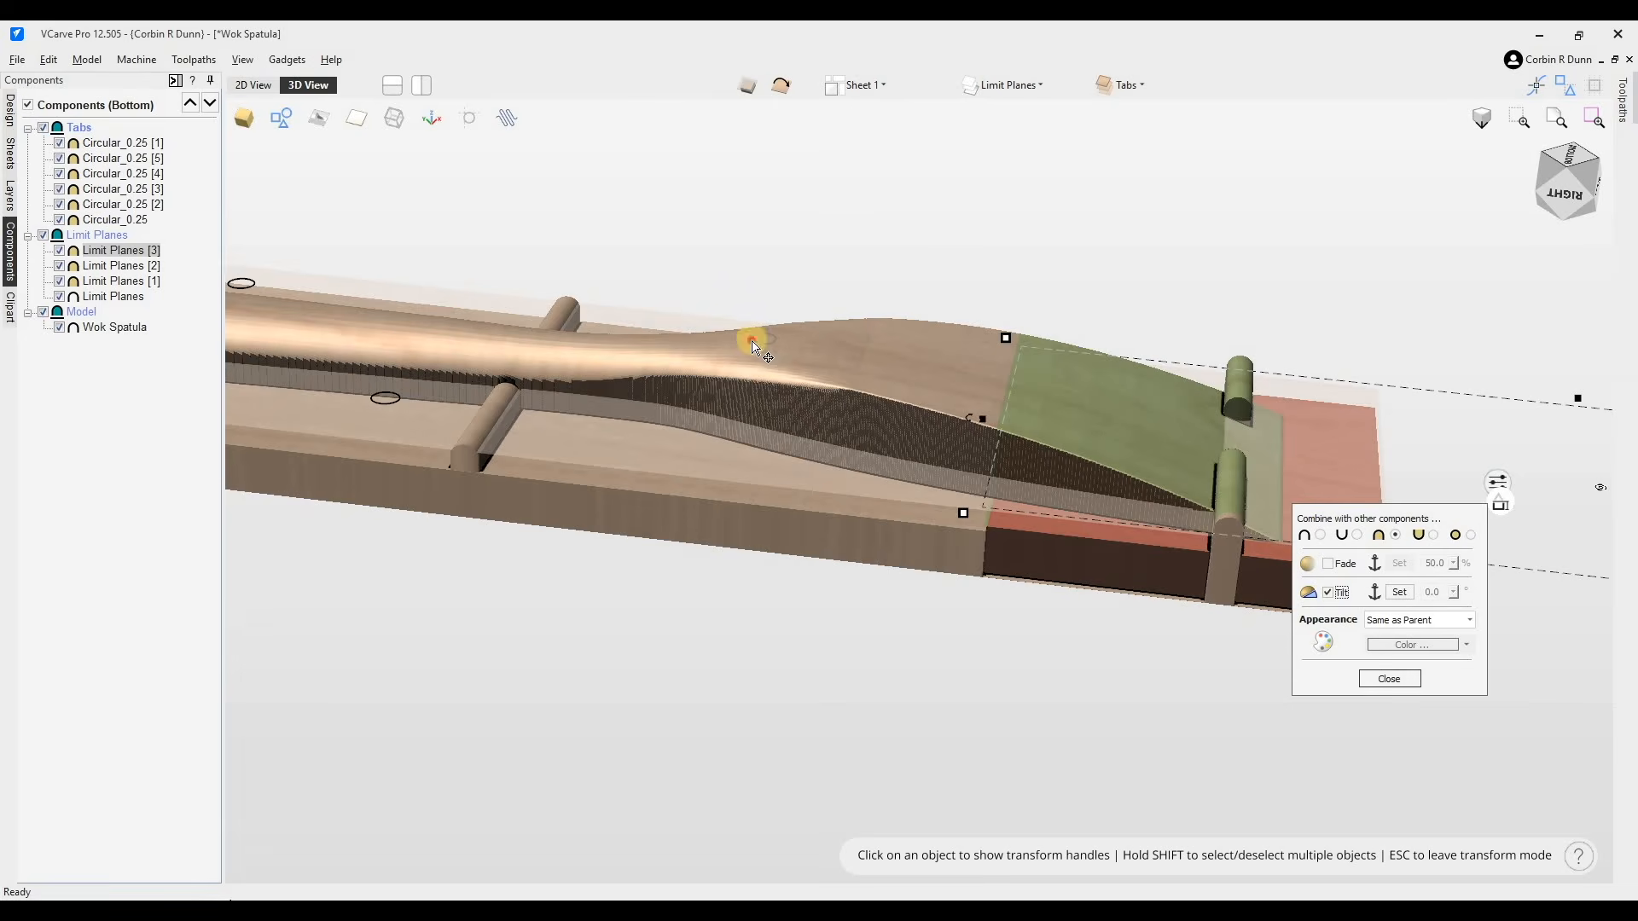
left_click(913, 283)
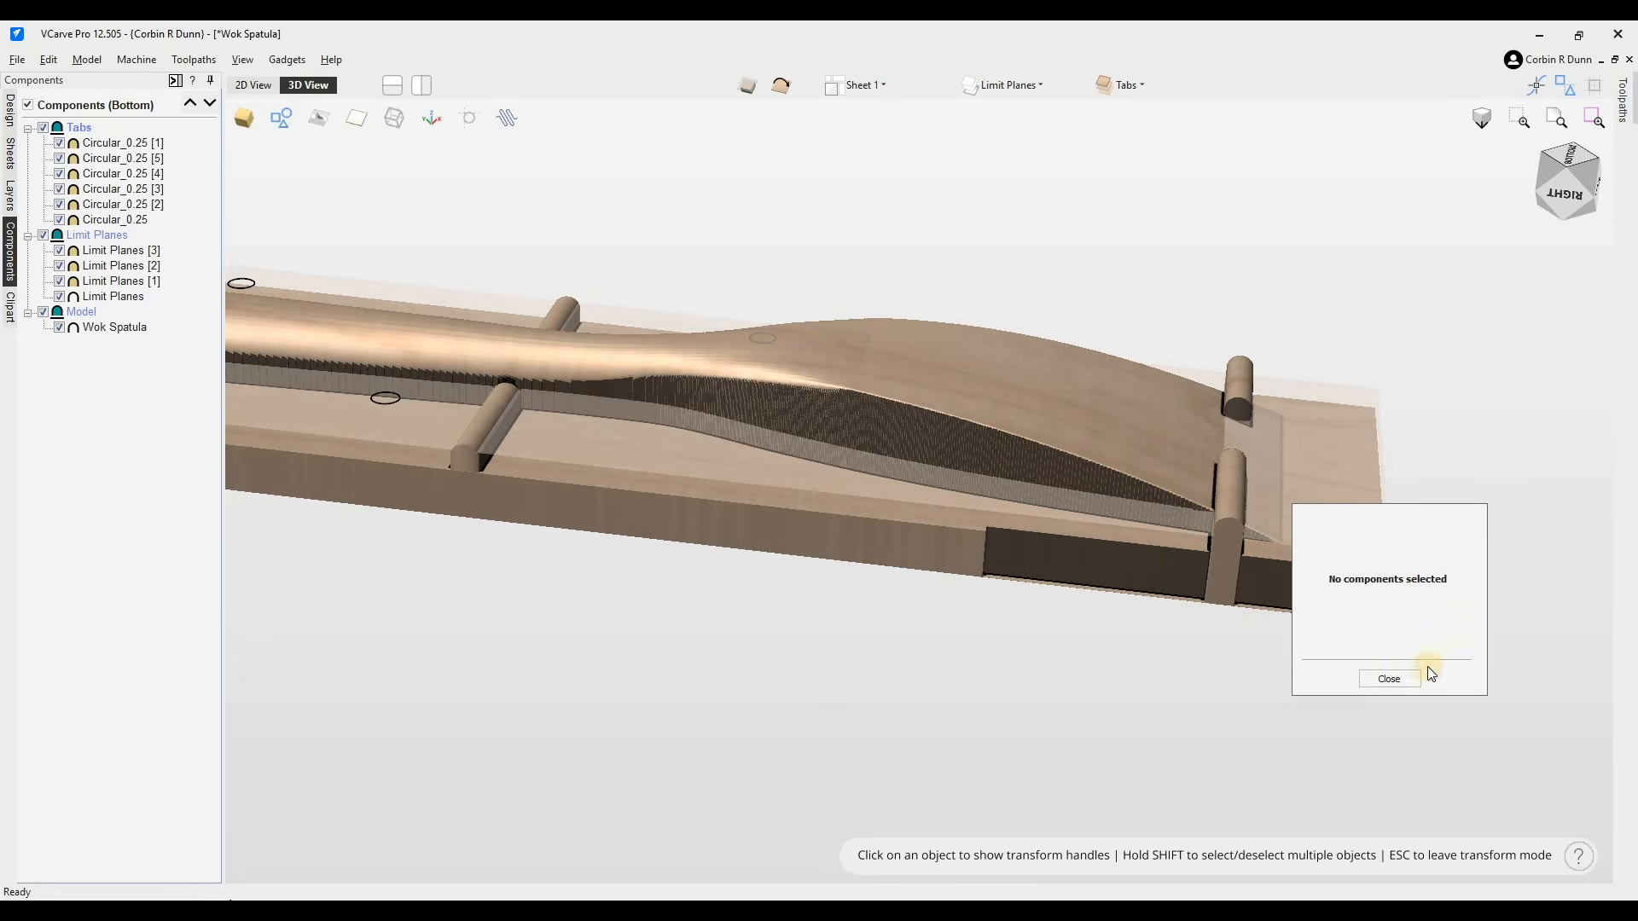
left_click(1194, 567)
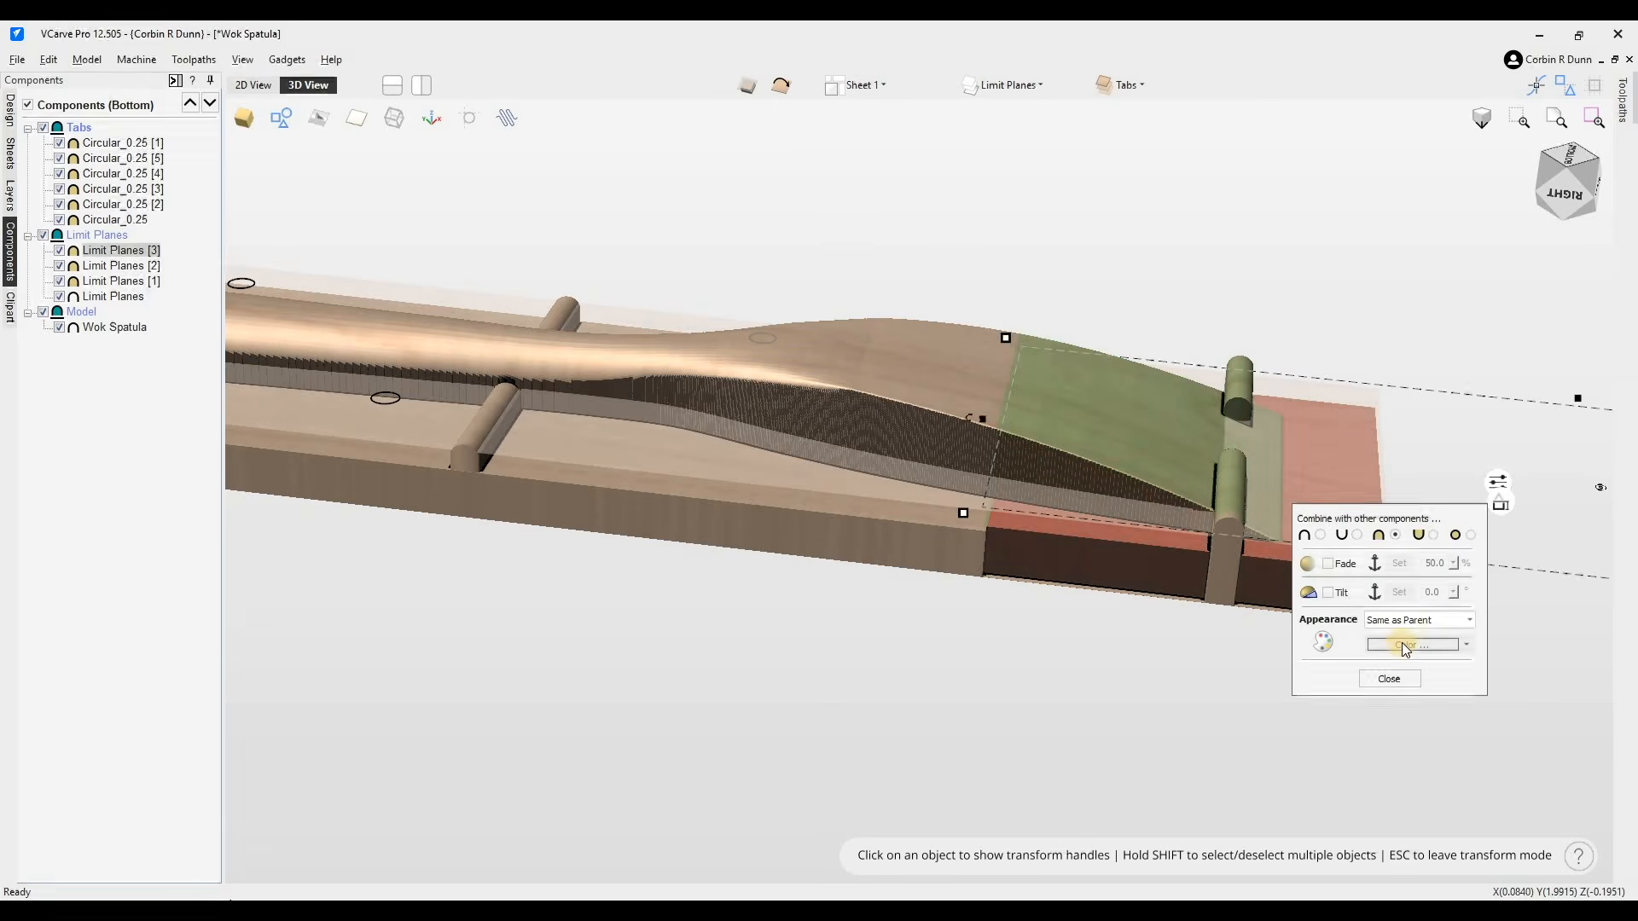
left_click(1335, 592)
left_click(1399, 592)
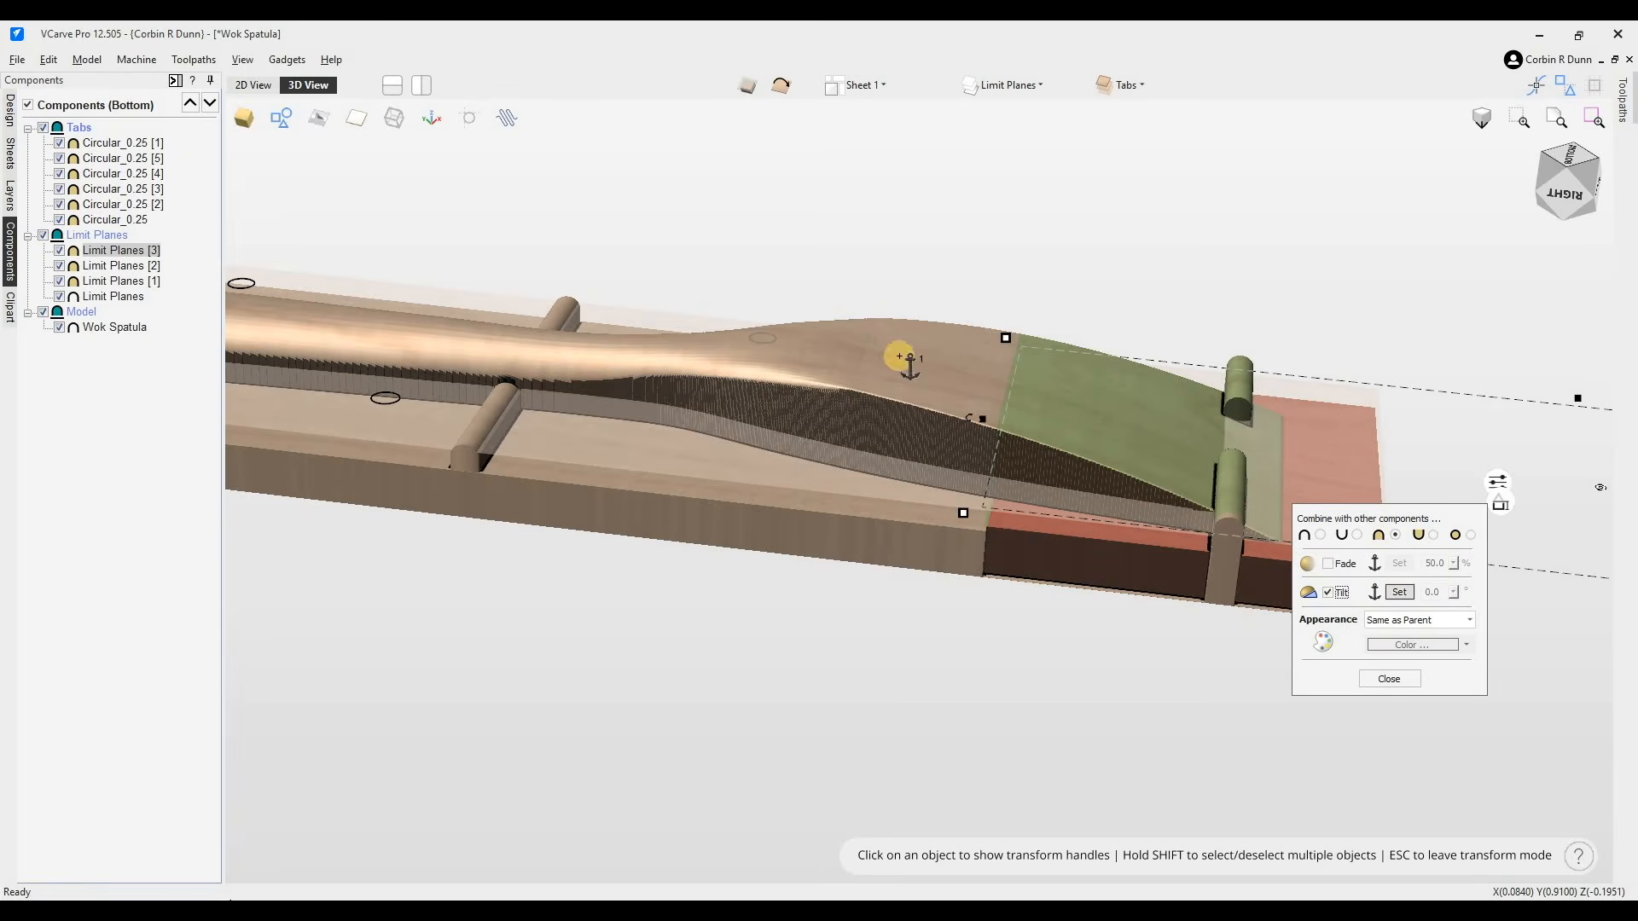
left_click(1344, 479)
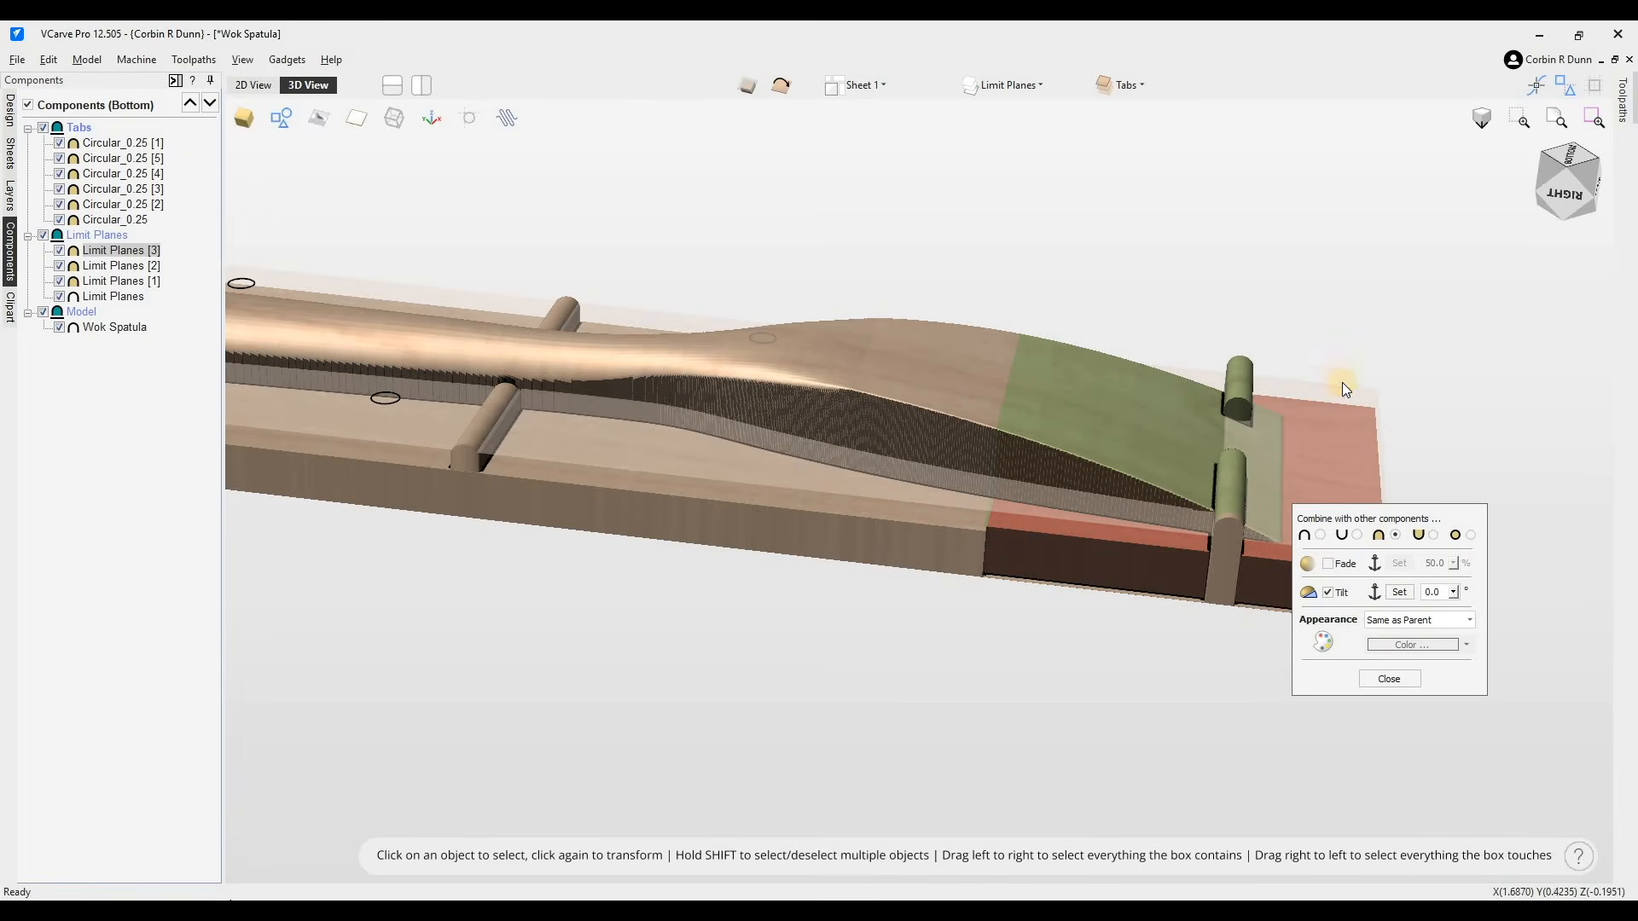
left_click(1452, 592)
mouse_move(1497, 607)
left_mouse_down()
mouse_move(1455, 605)
mouse_move(1520, 605)
left_mouse_up()
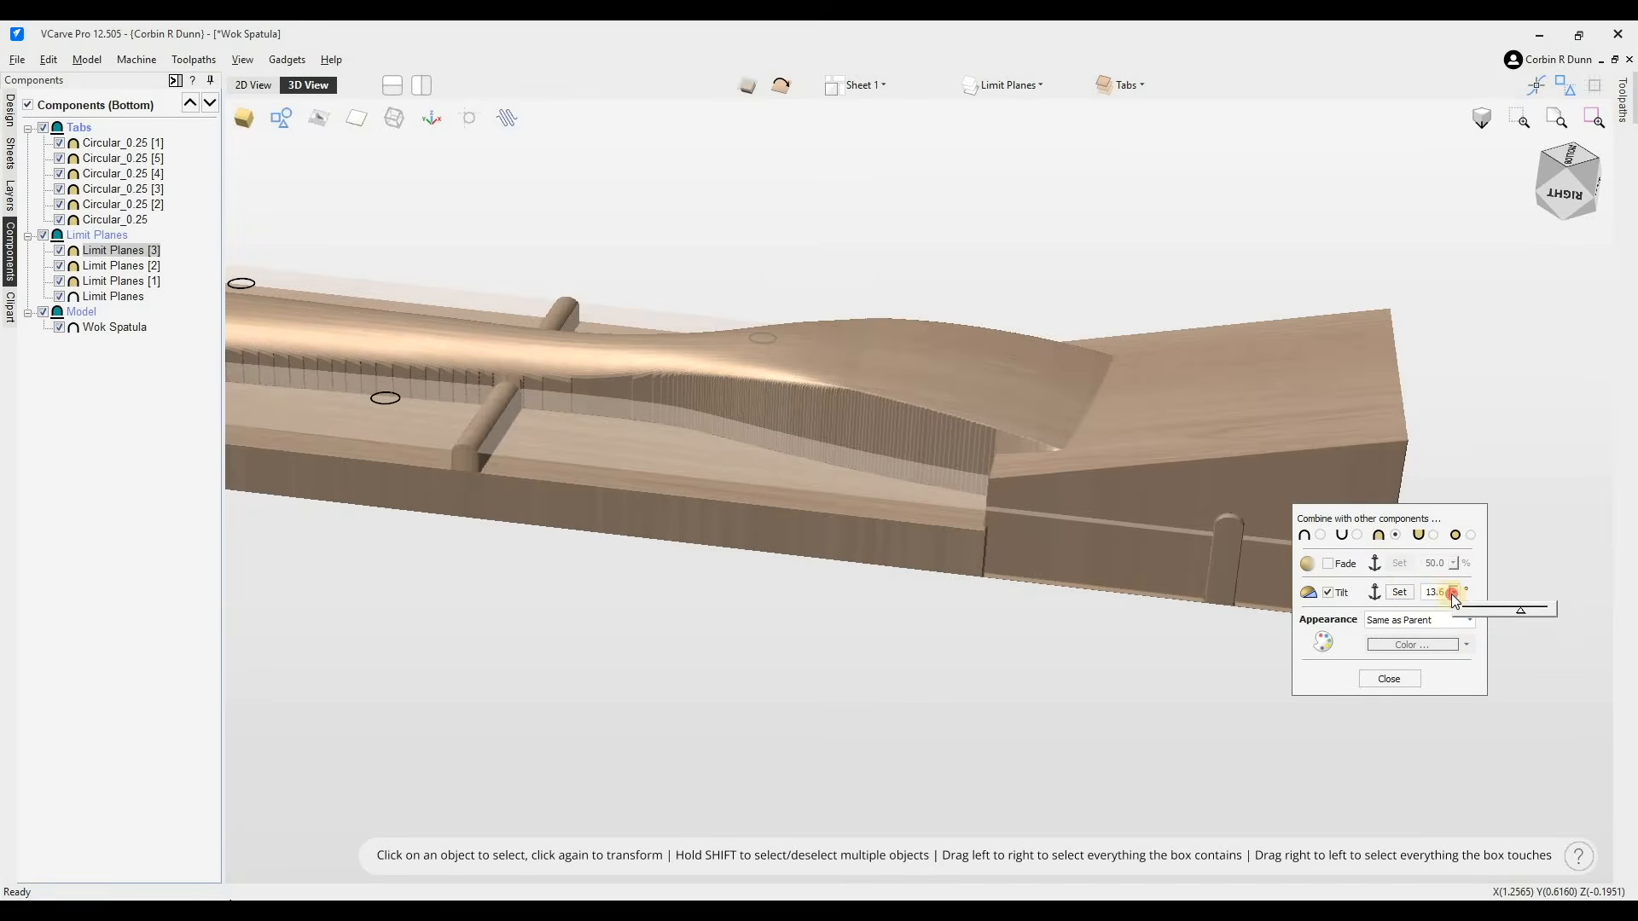
left_click(1398, 592)
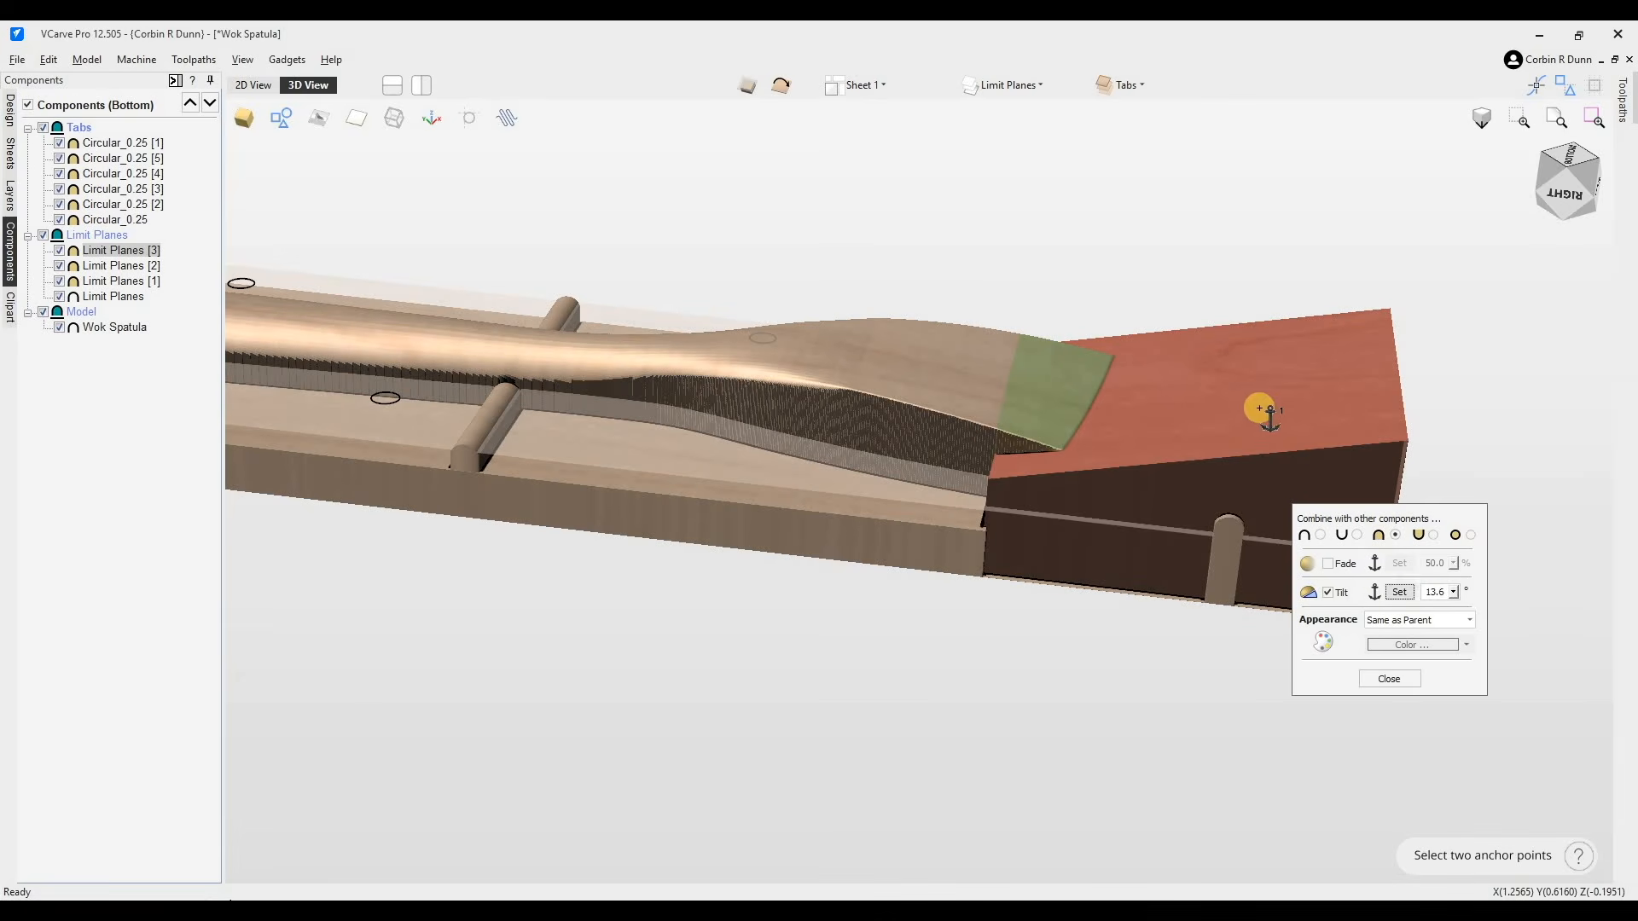
left_click(918, 326)
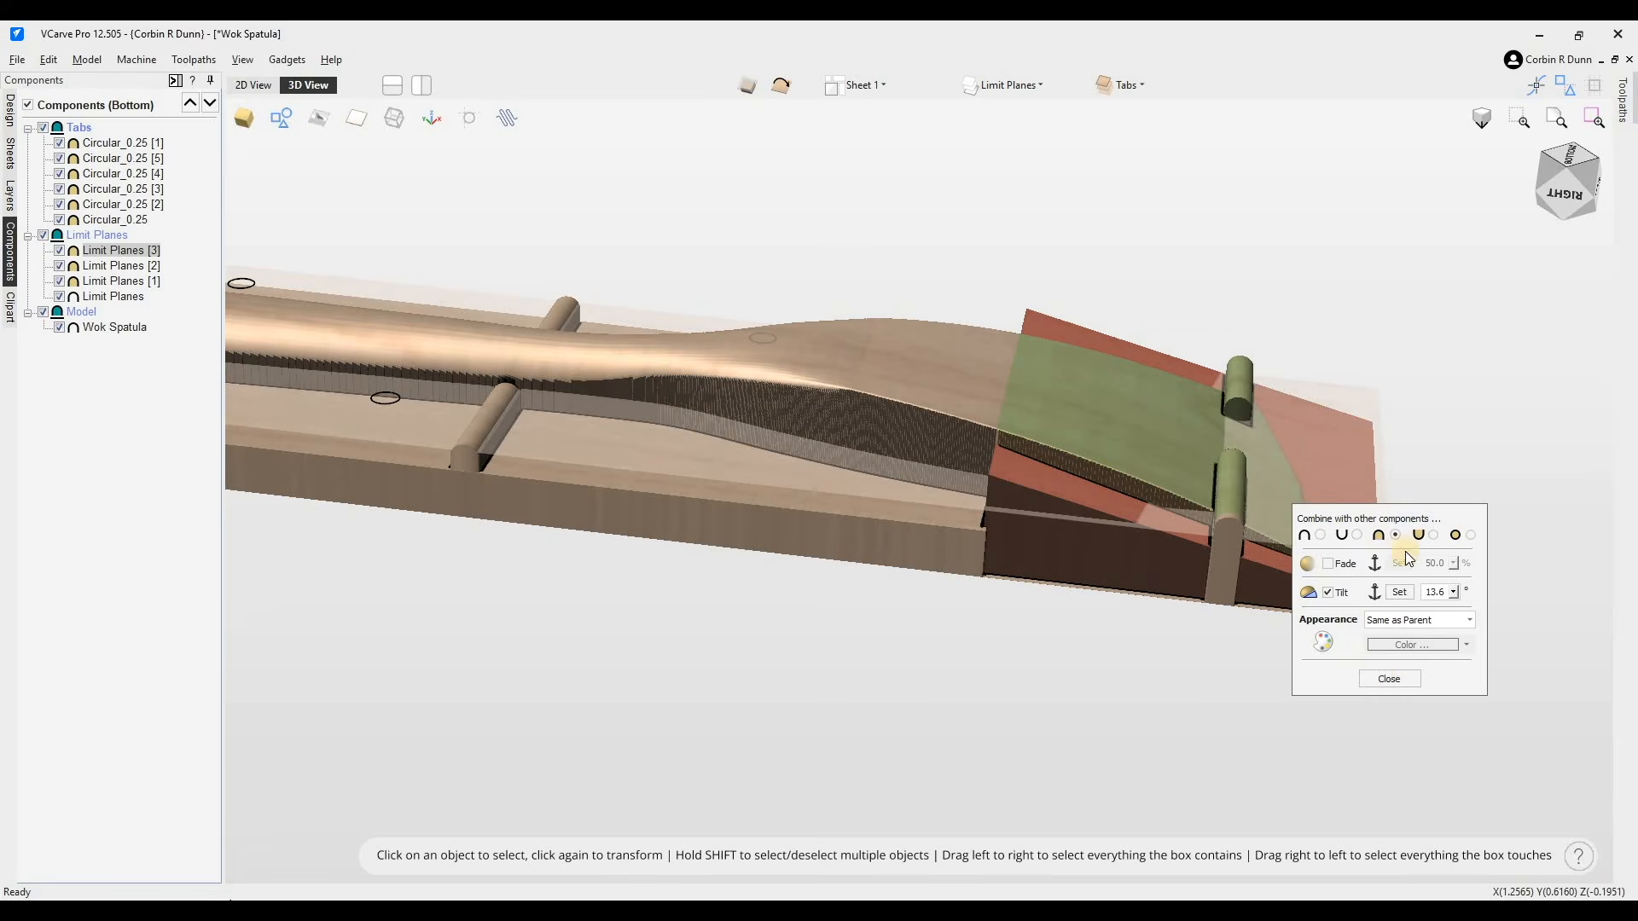
left_click(1389, 679)
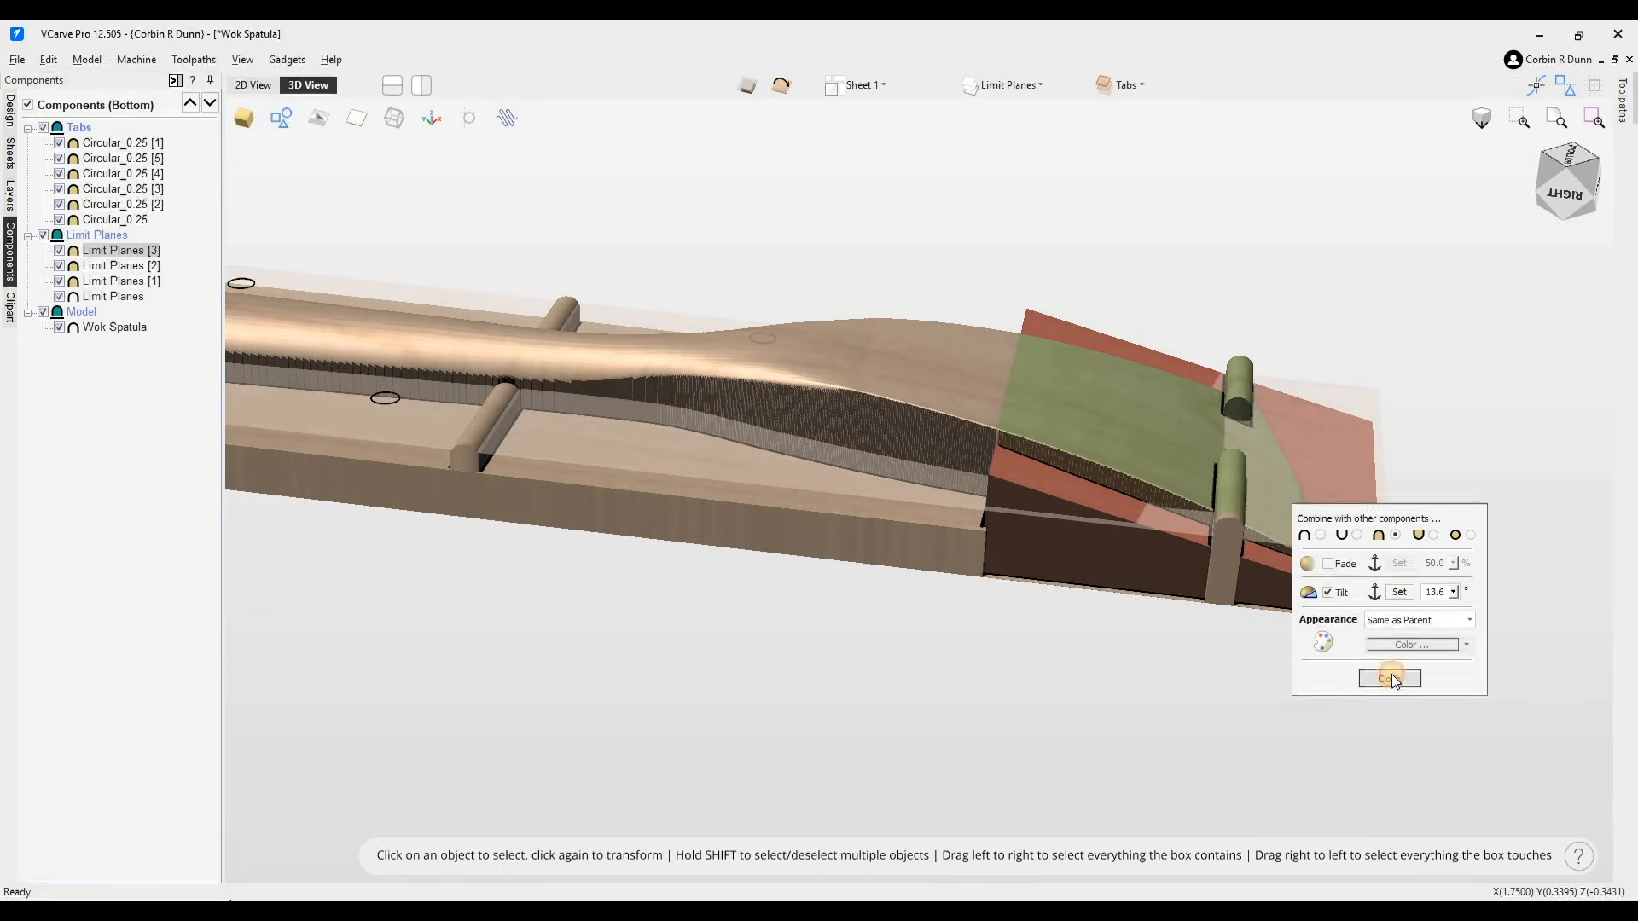
- Lower the tilted blade-end limit plane to about -0.3458 in height
left_click(1352, 578)
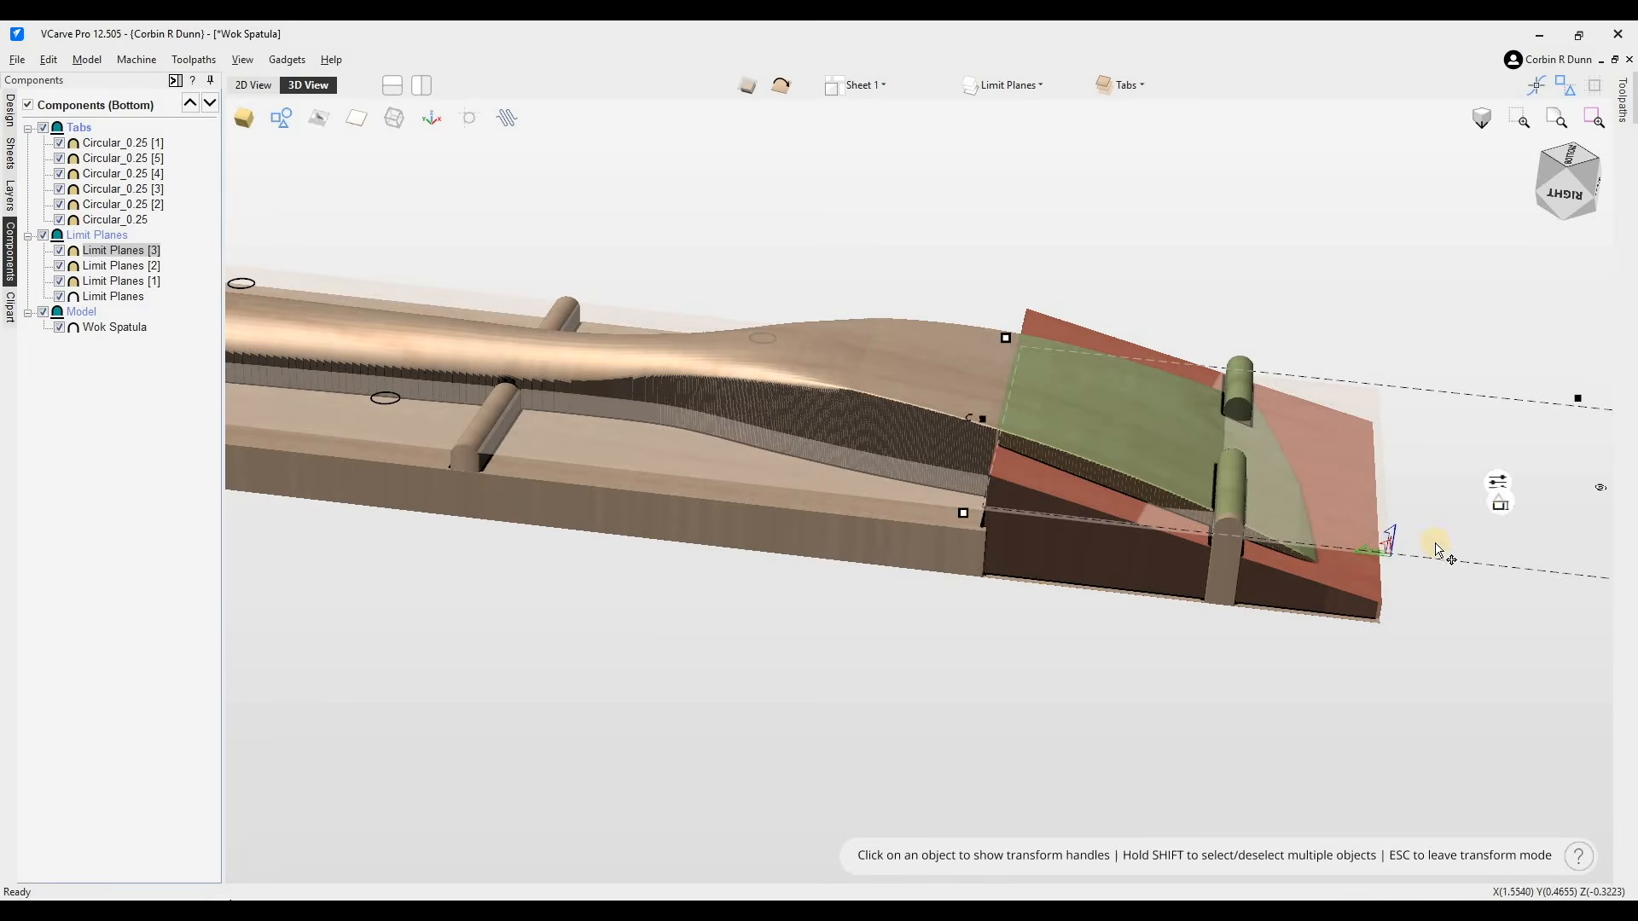
mouse_move(1504, 510)
left_mouse_down()
mouse_move(1502, 548)
mouse_move(1512, 525)
left_mouse_up()
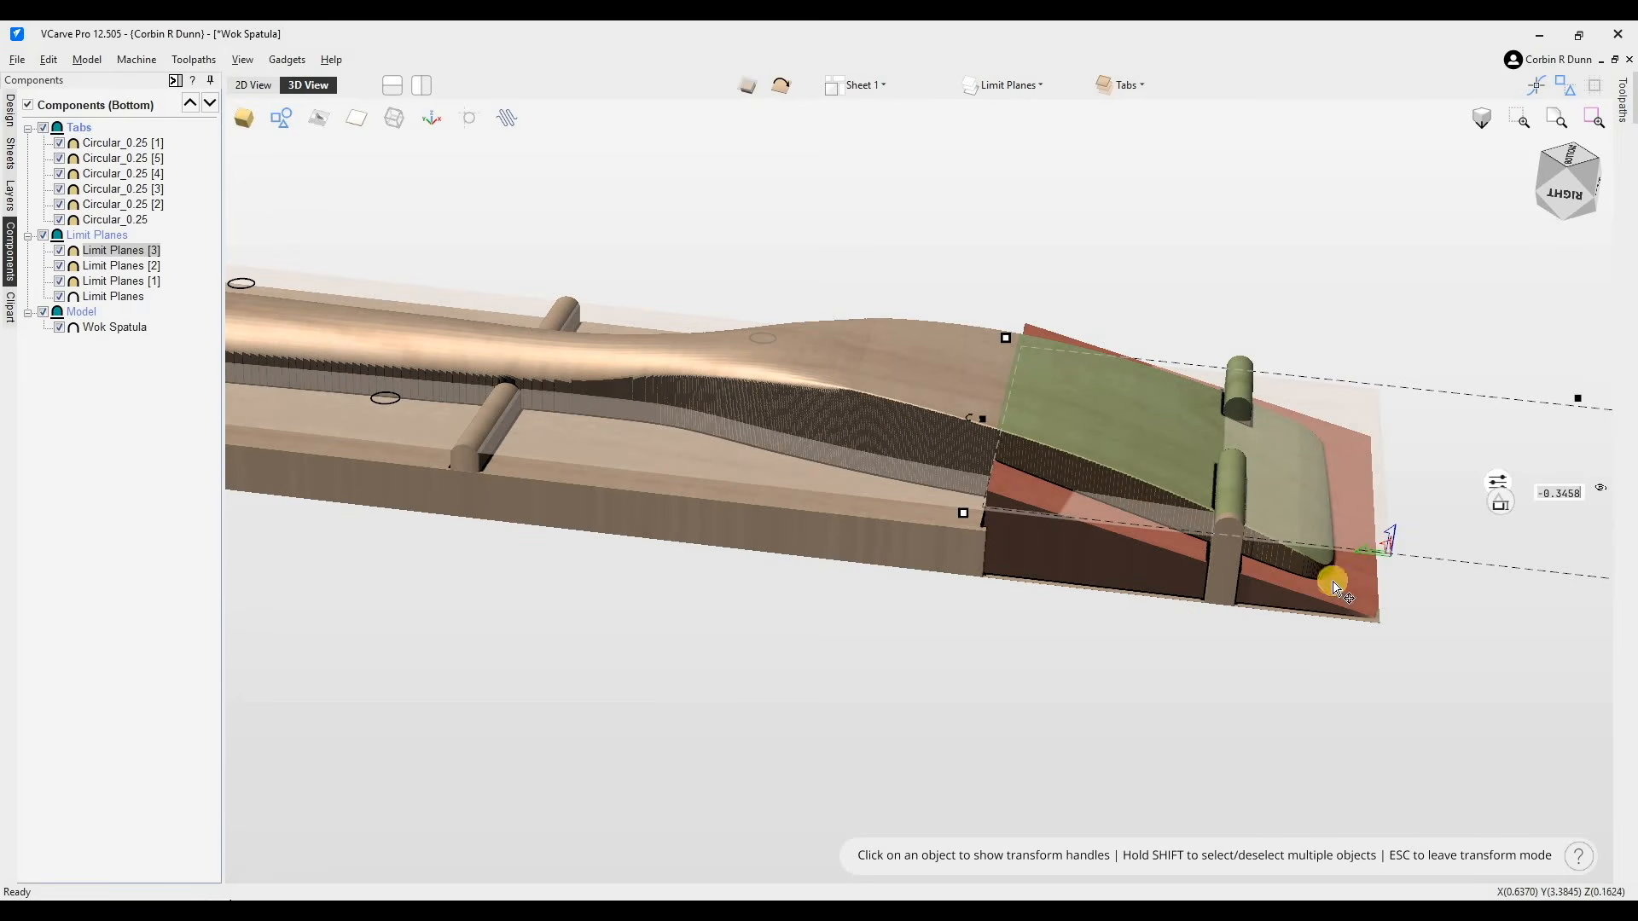
left_click(1571, 195)
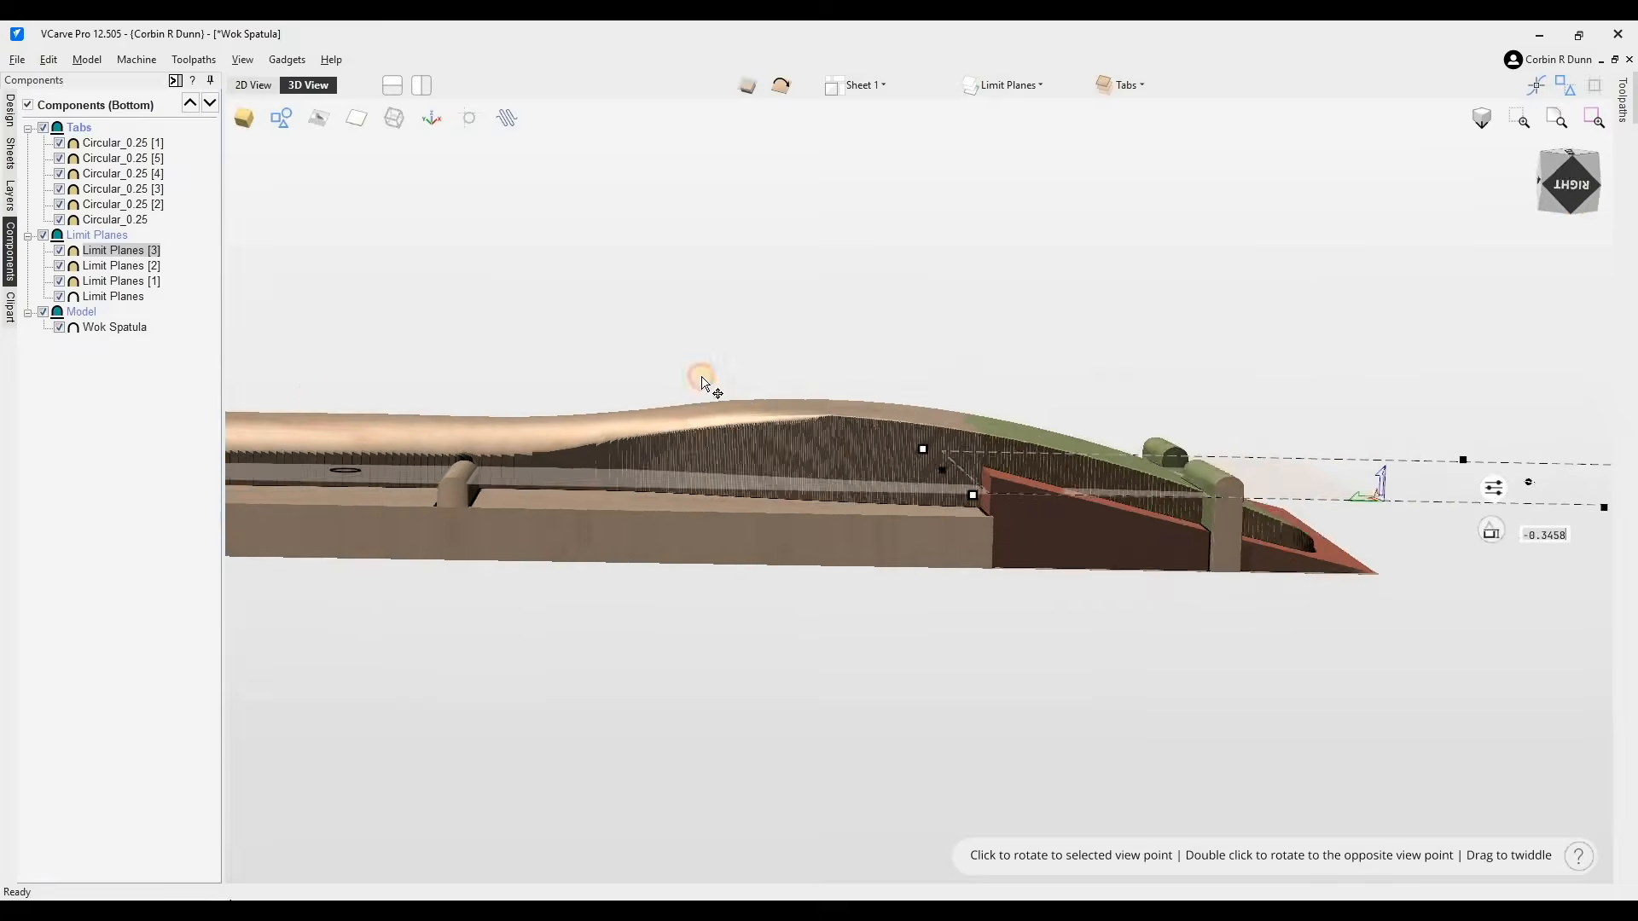
left_click_drag(706, 380, 663, 429)
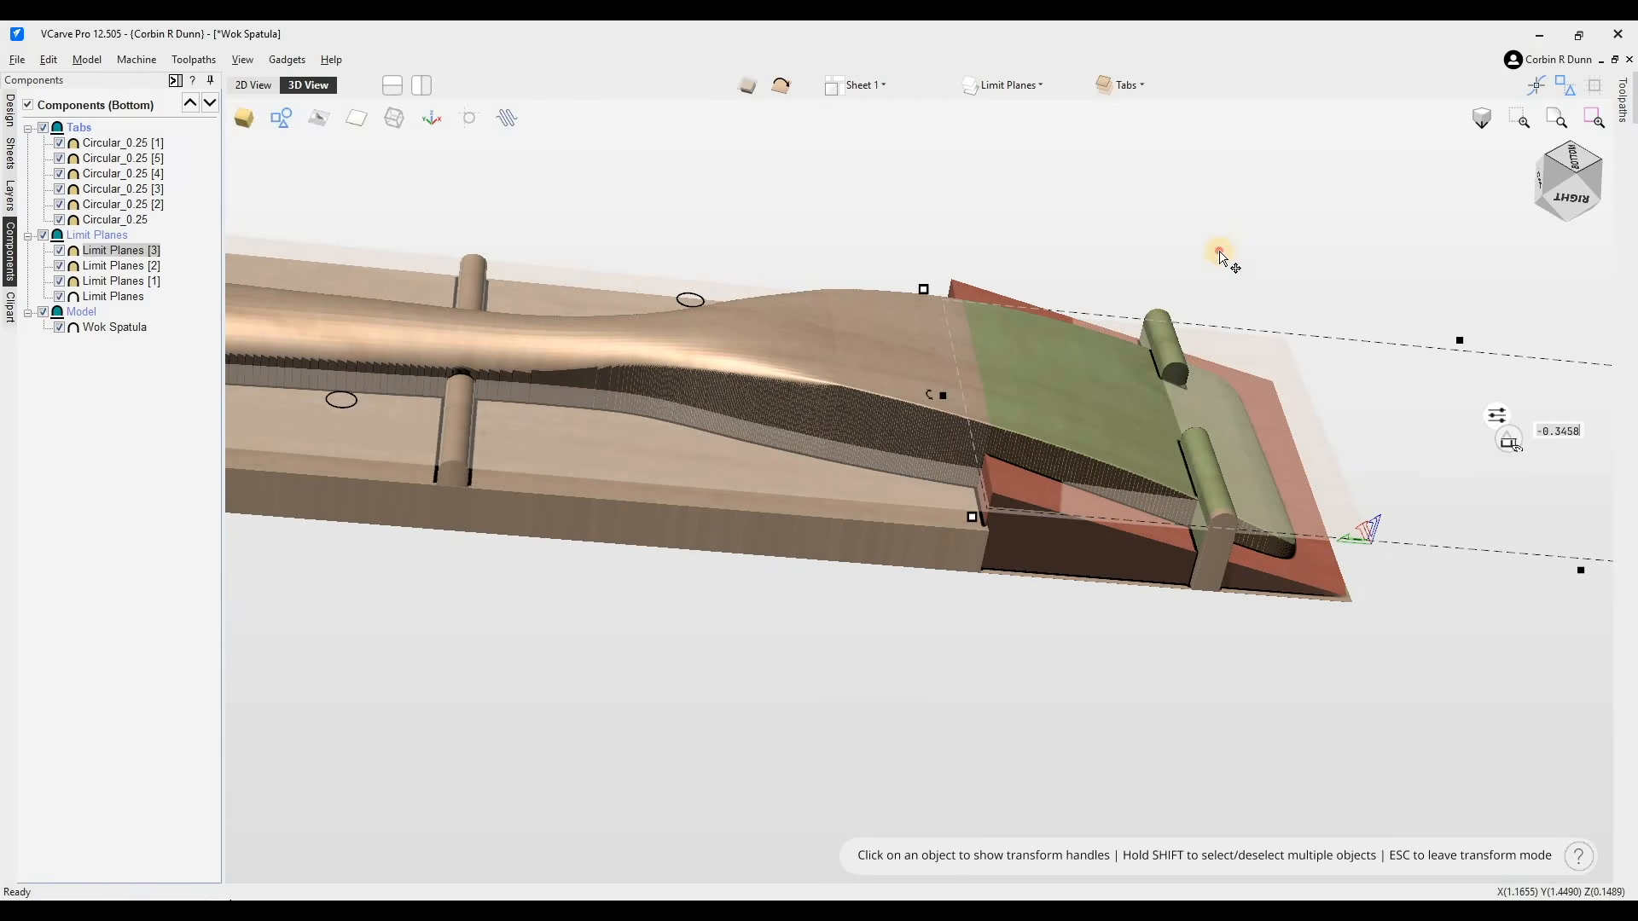
- Select the two blade-end tabs and lower them to about -0.1654 in height
left_click(1181, 357)
left_click(1178, 356)
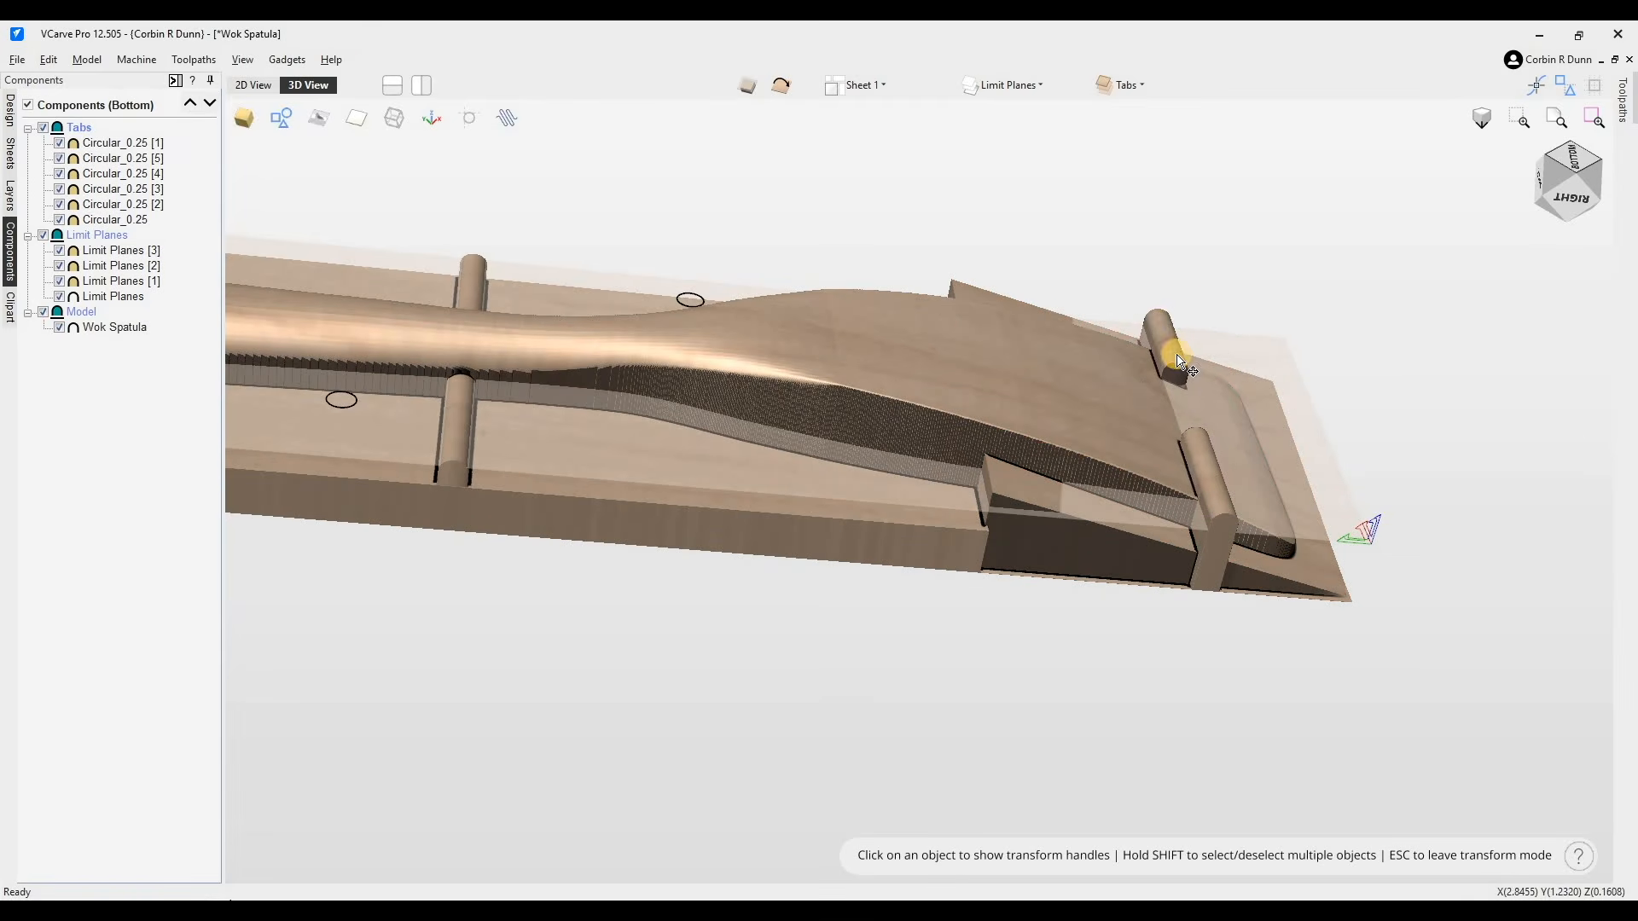
left_click(1205, 470, "shift")
left_click(1239, 382)
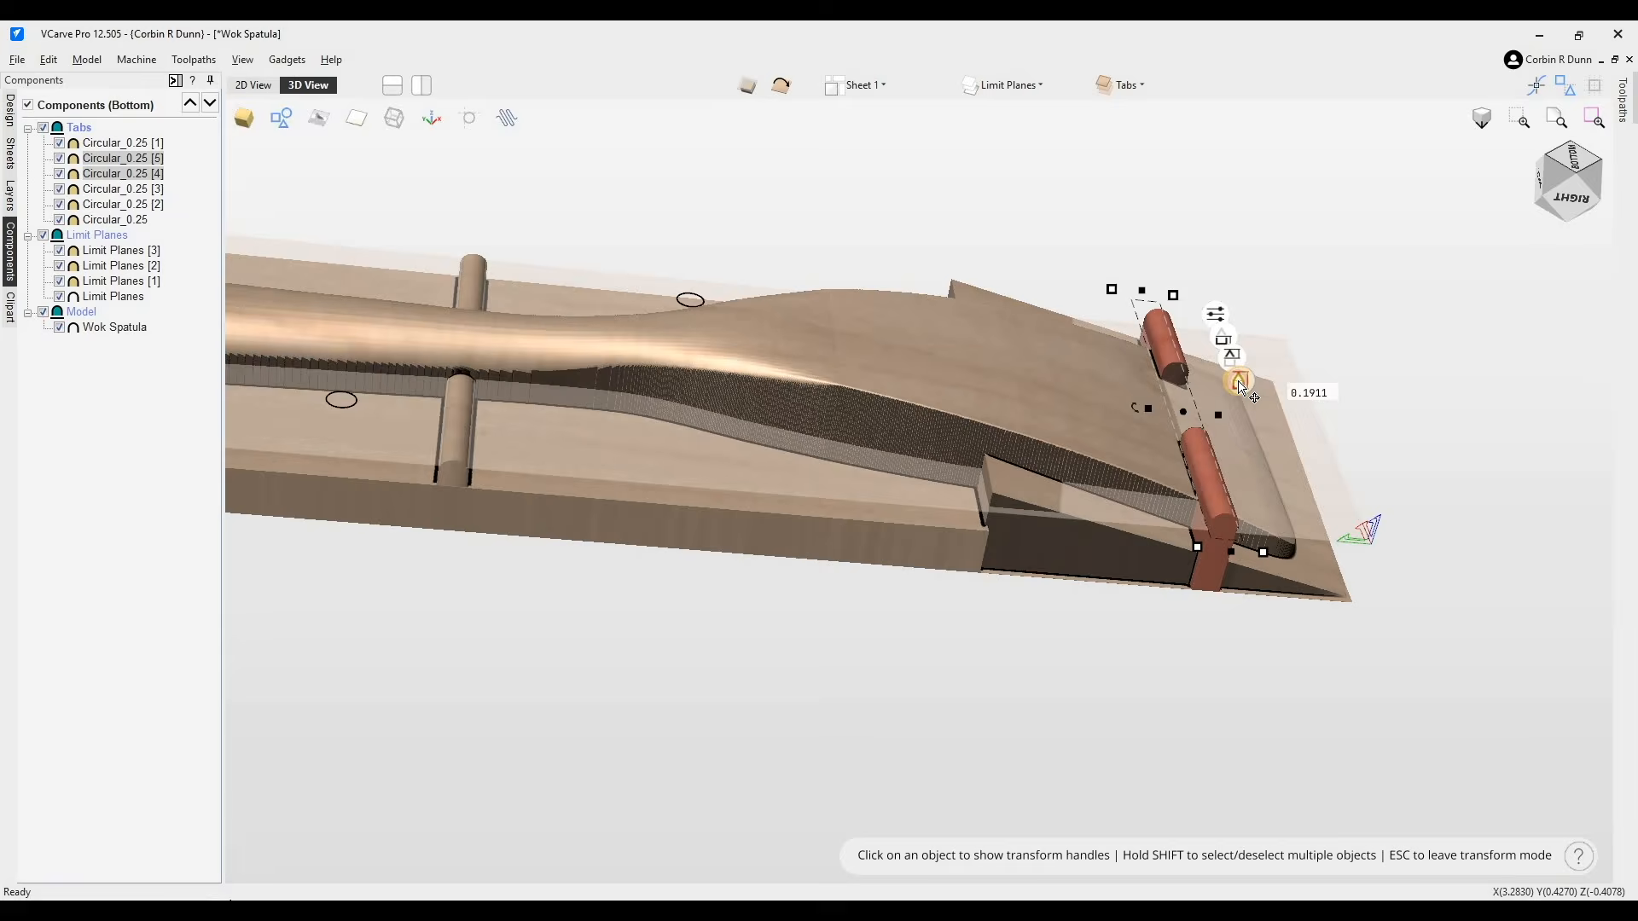
left_click_drag(1241, 398, 1224, 358)
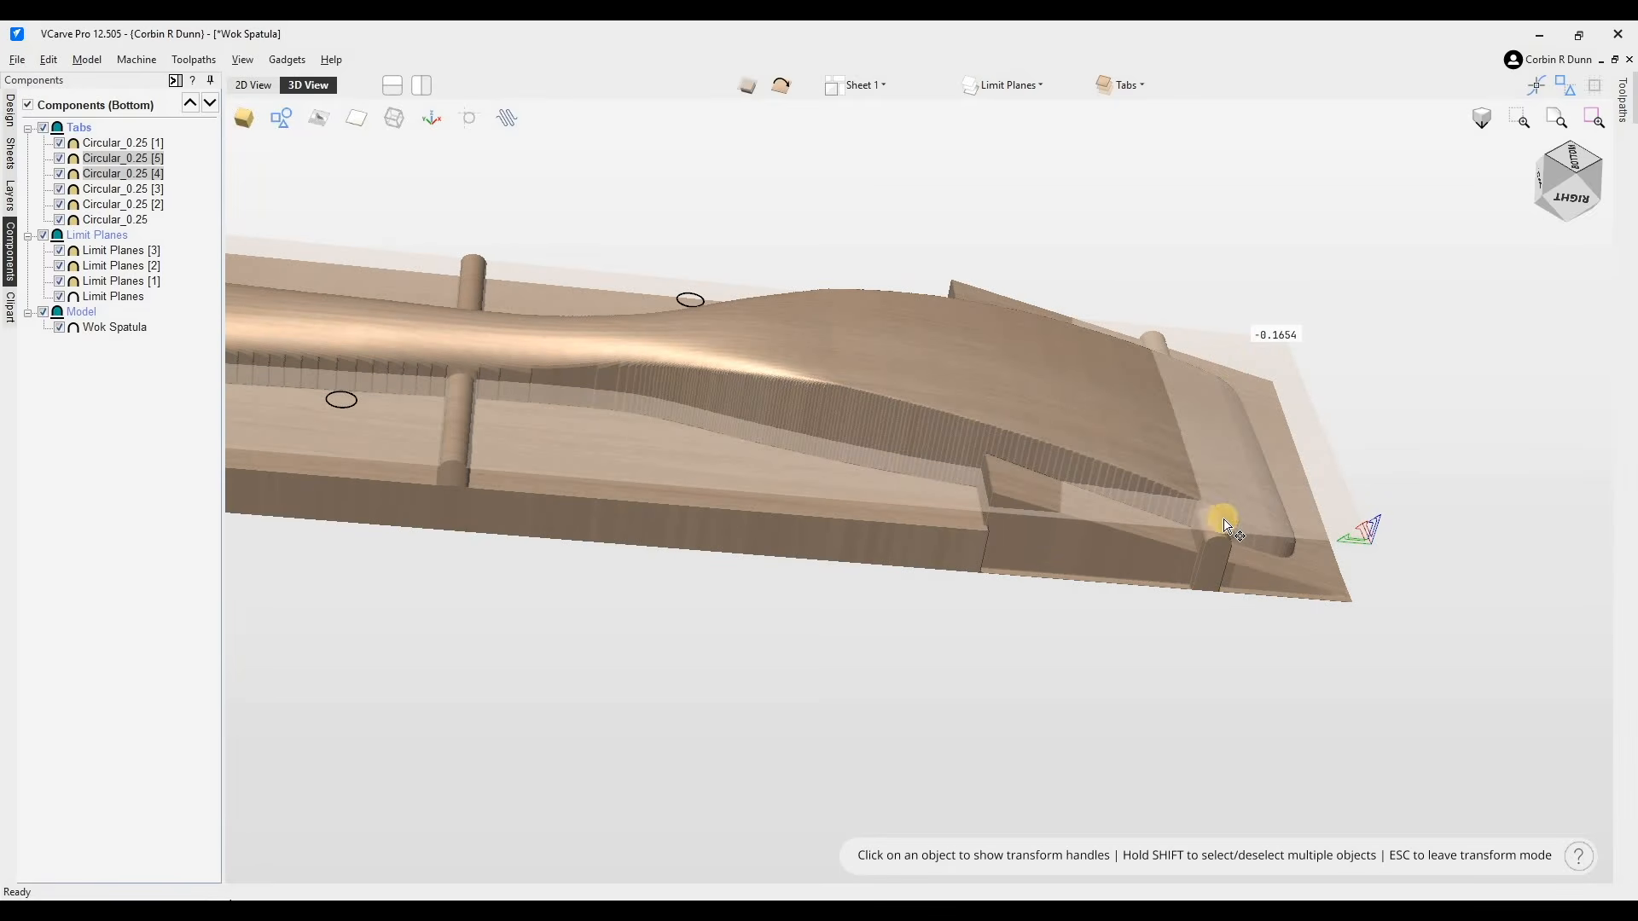
scroll(1219, 580, "up", 3)
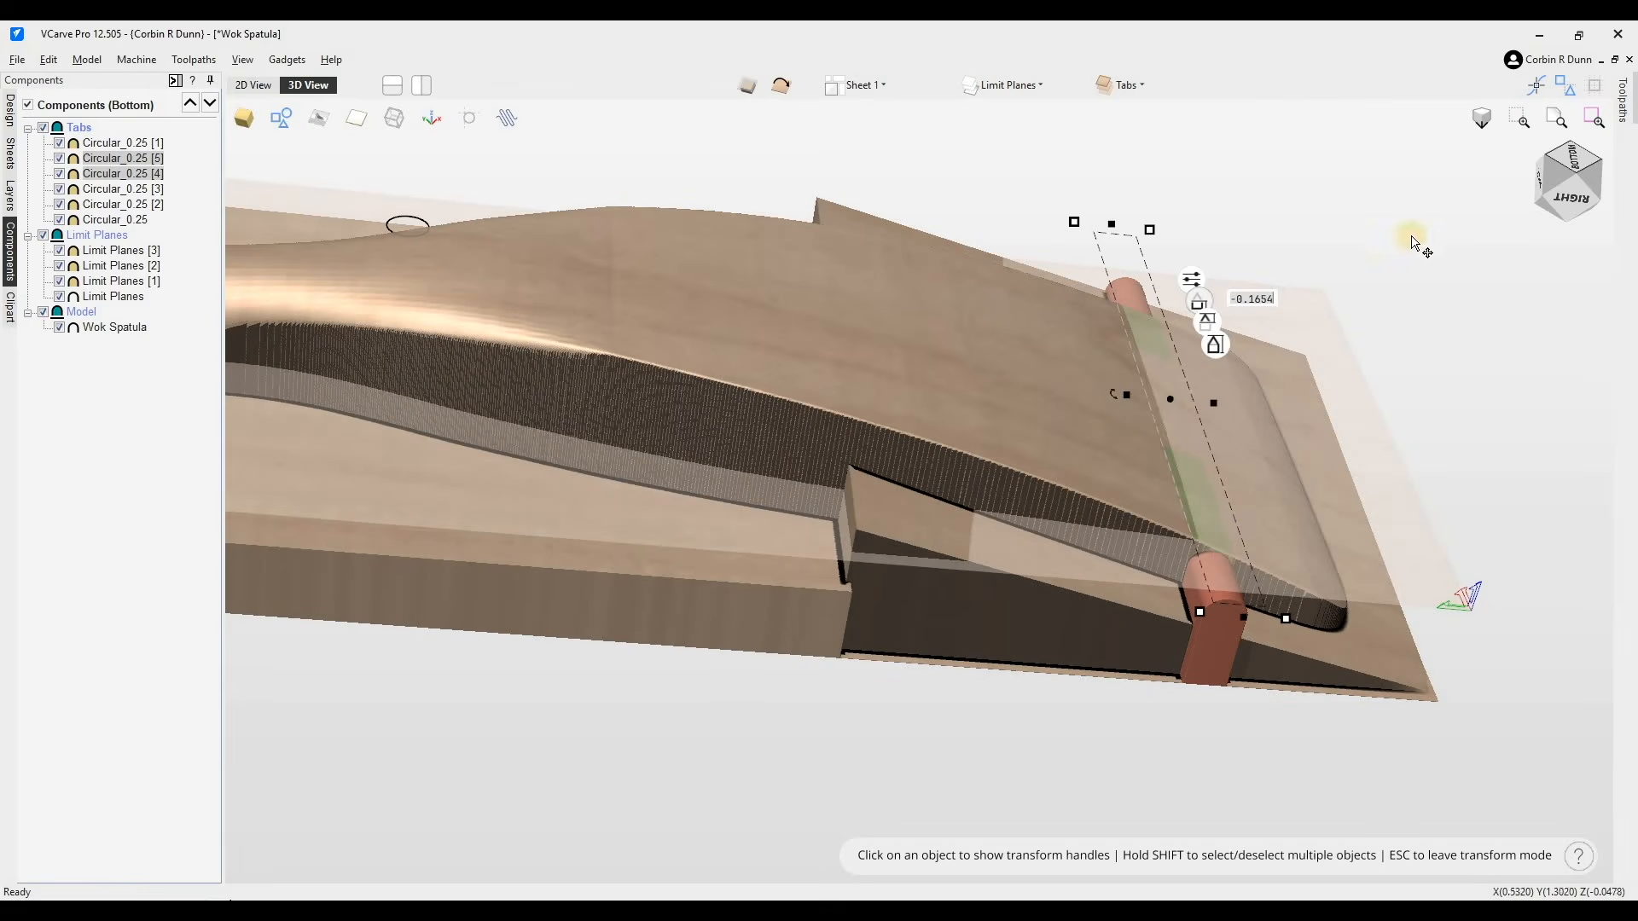
scroll(1386, 340, "down", 3)
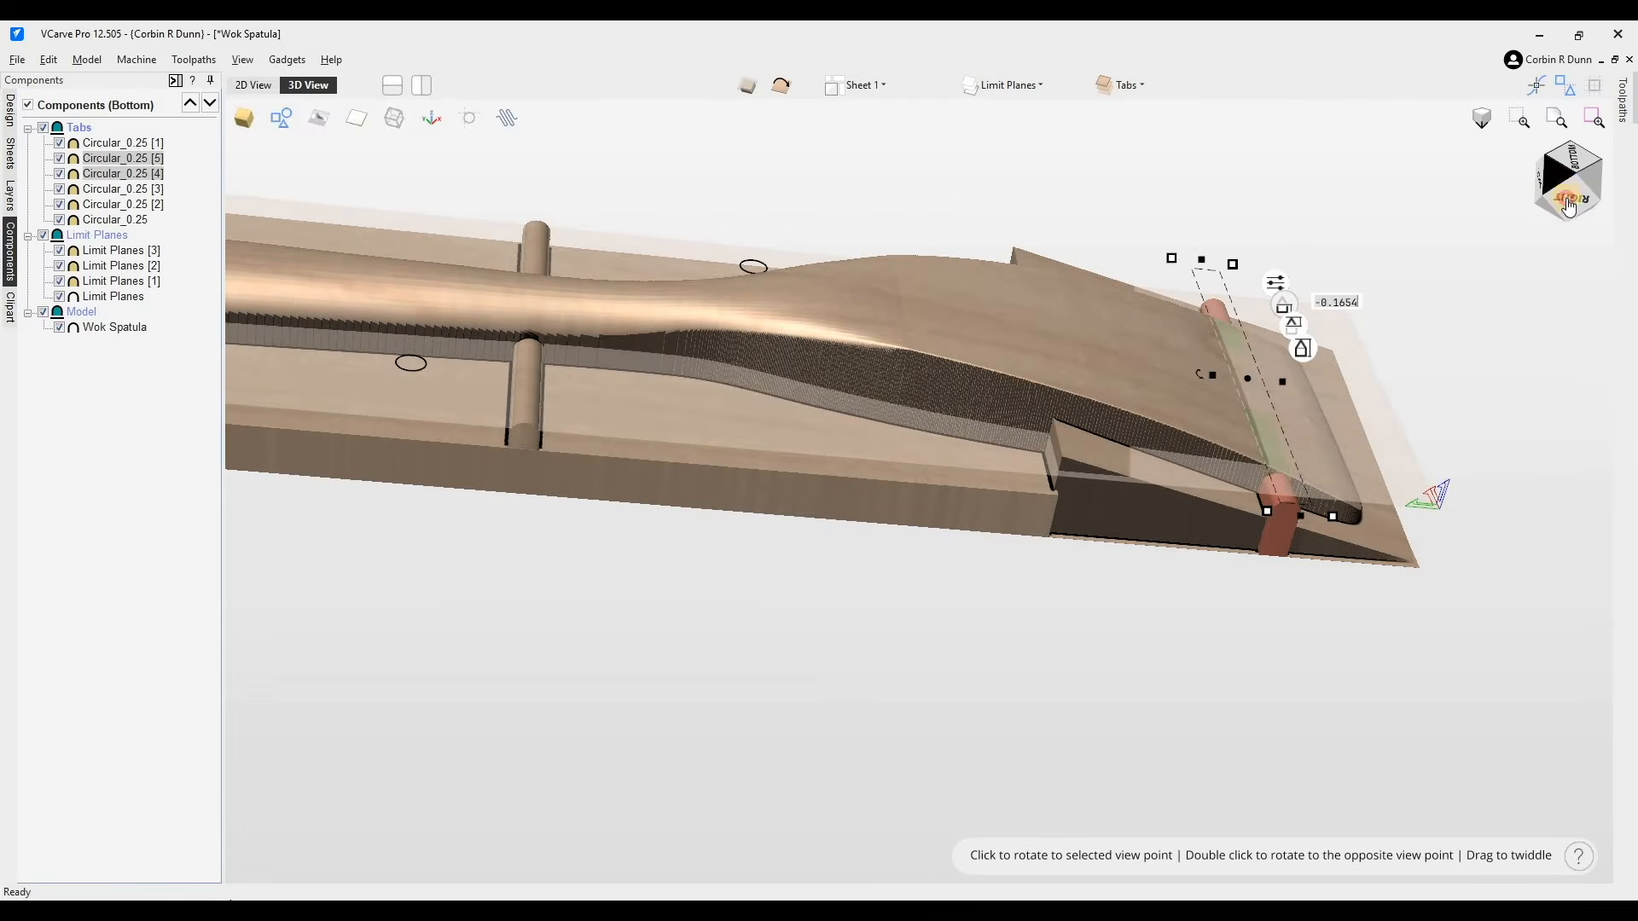
left_click_drag(1276, 445, 1268, 453)
scroll(1268, 453, "down", 5)
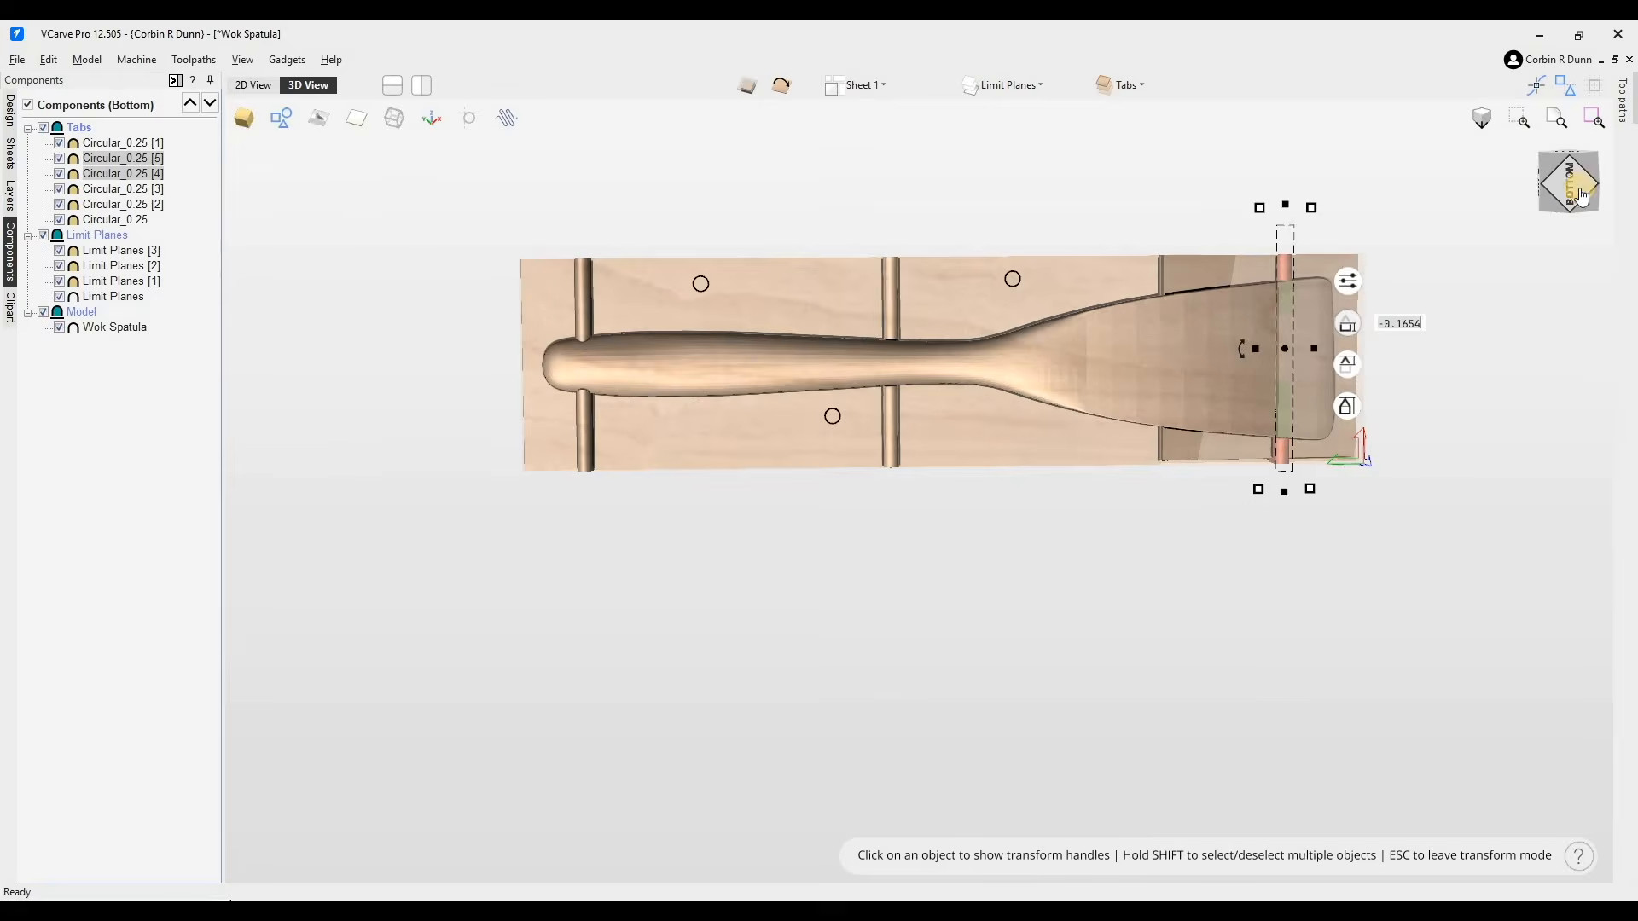
left_click(1592, 156)
left_click(546, 371)
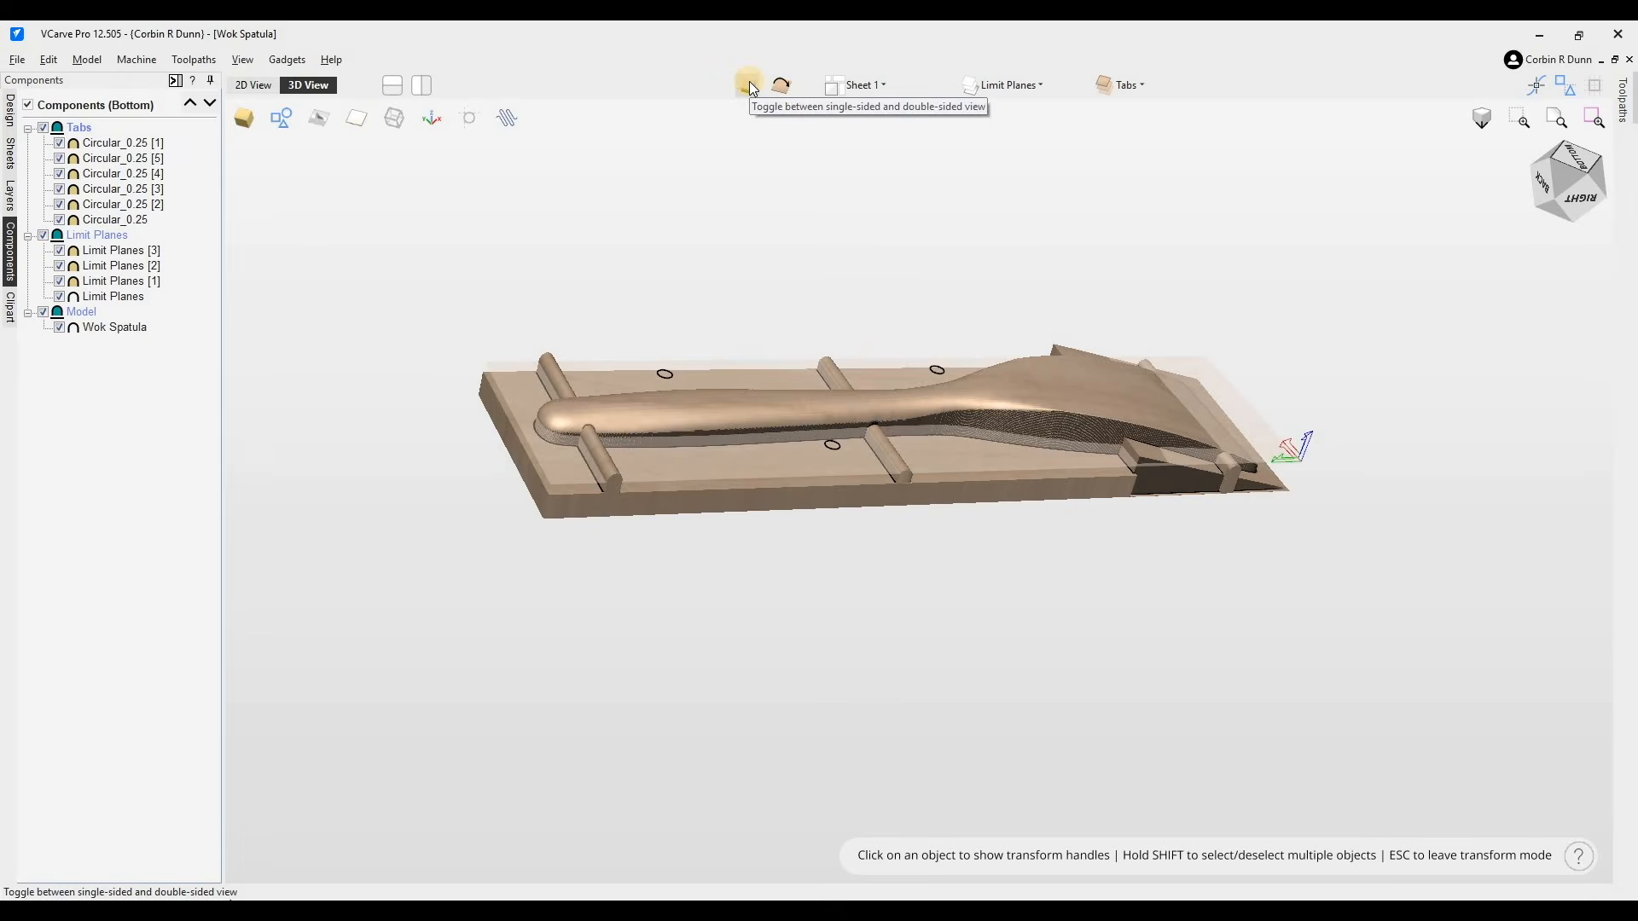
- Switch to the top side of the double-sided job and view it straight from the top
left_click(780, 88)
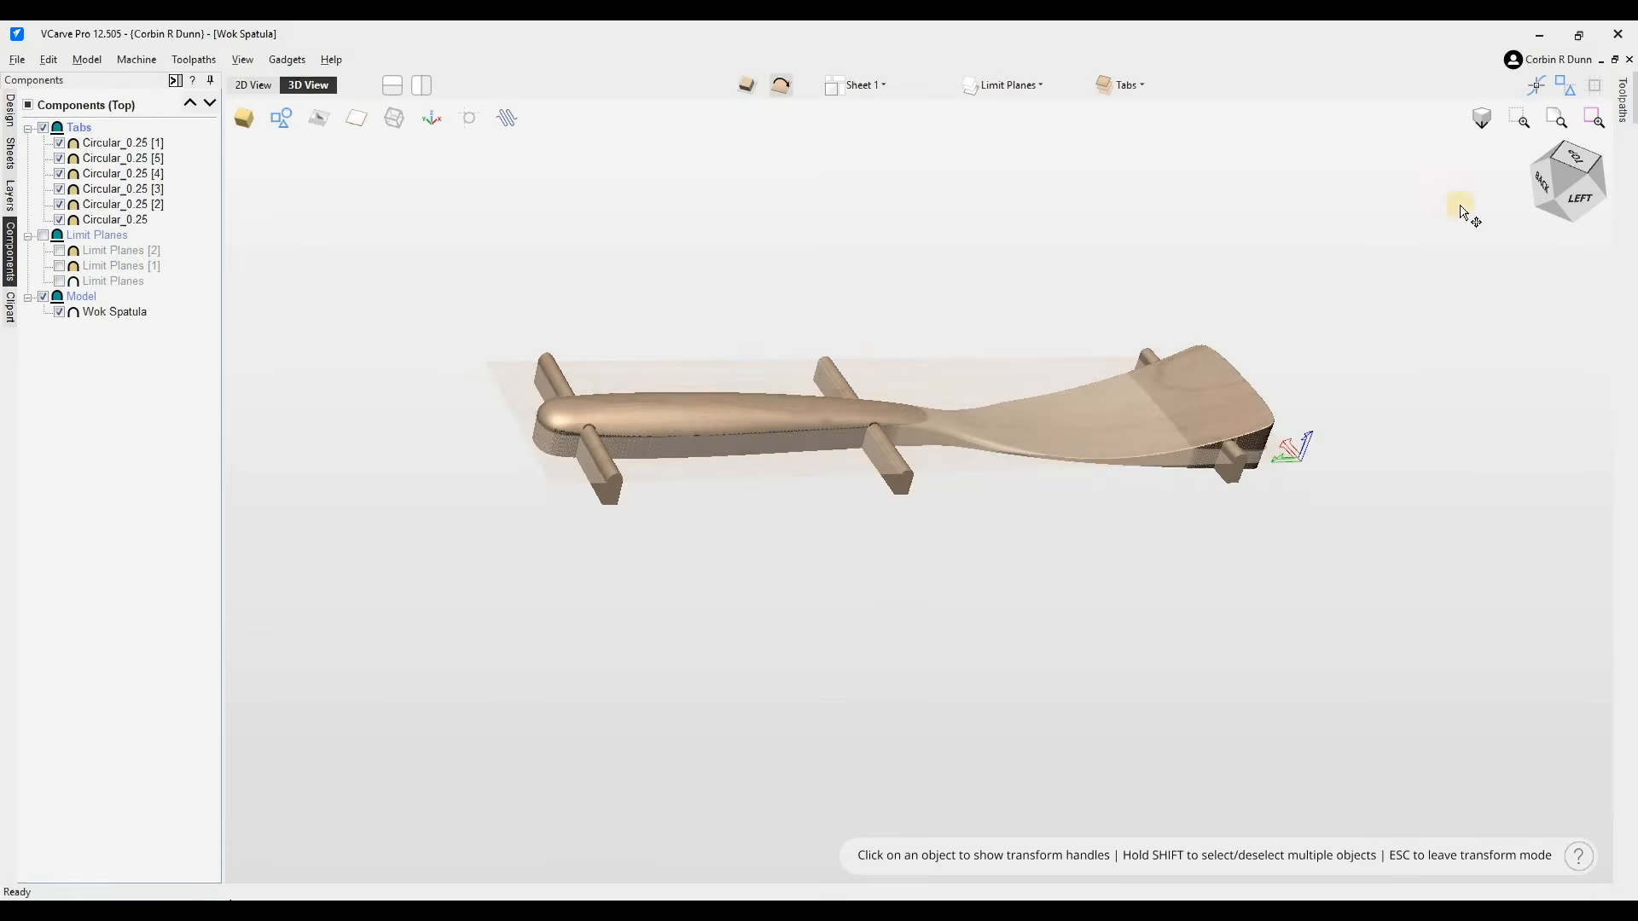
left_click(1572, 159)
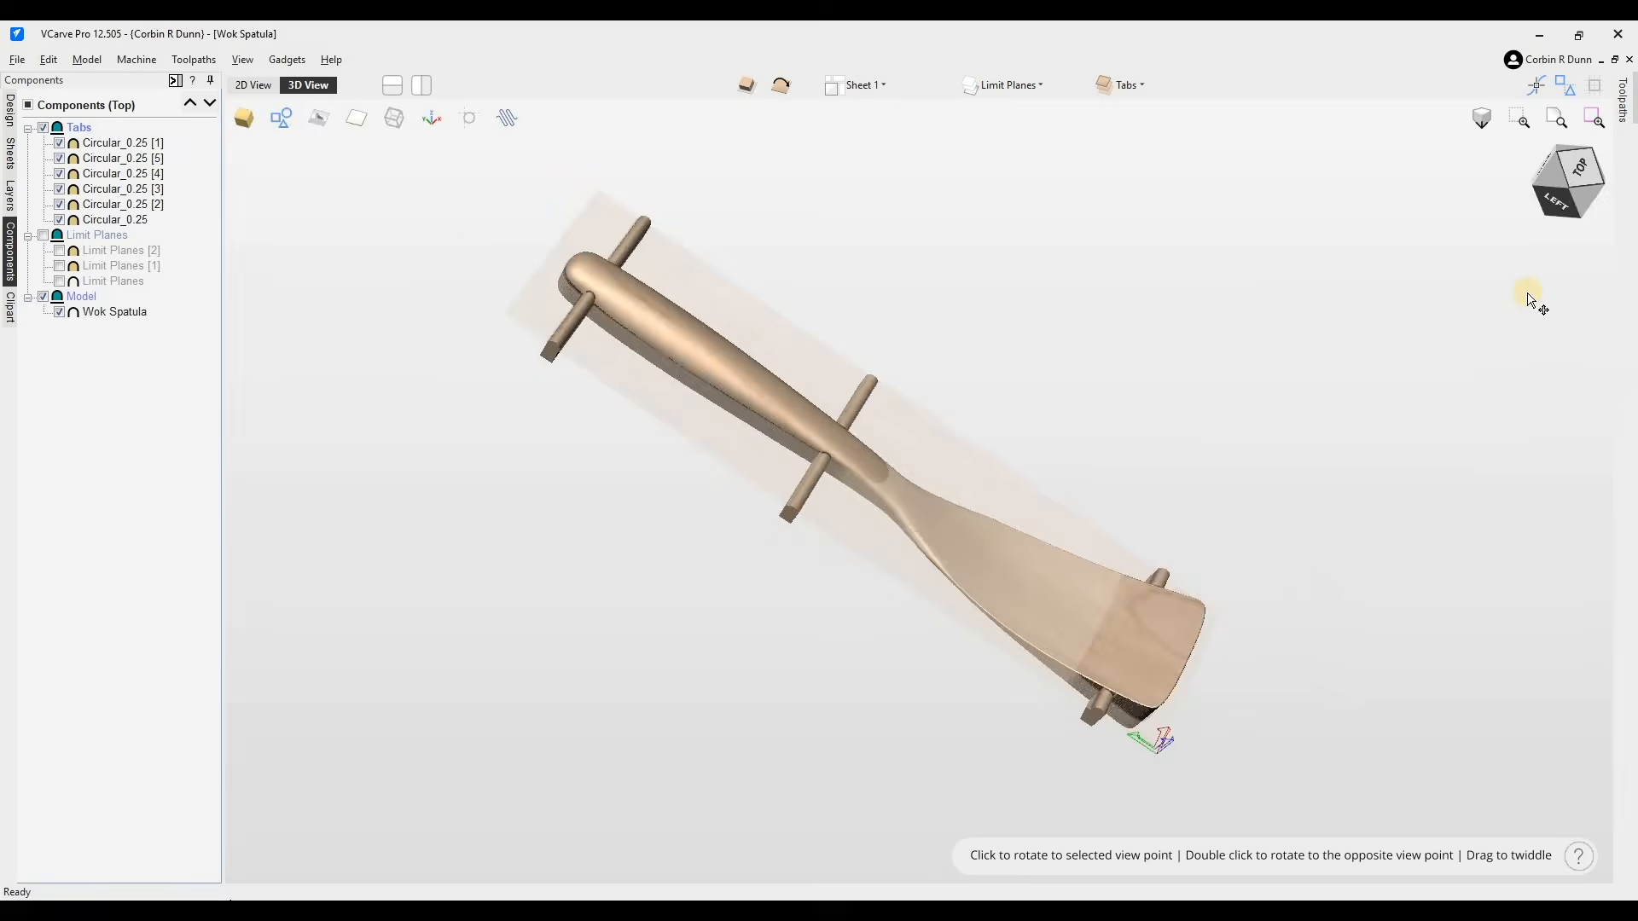
left_click(1624, 118)
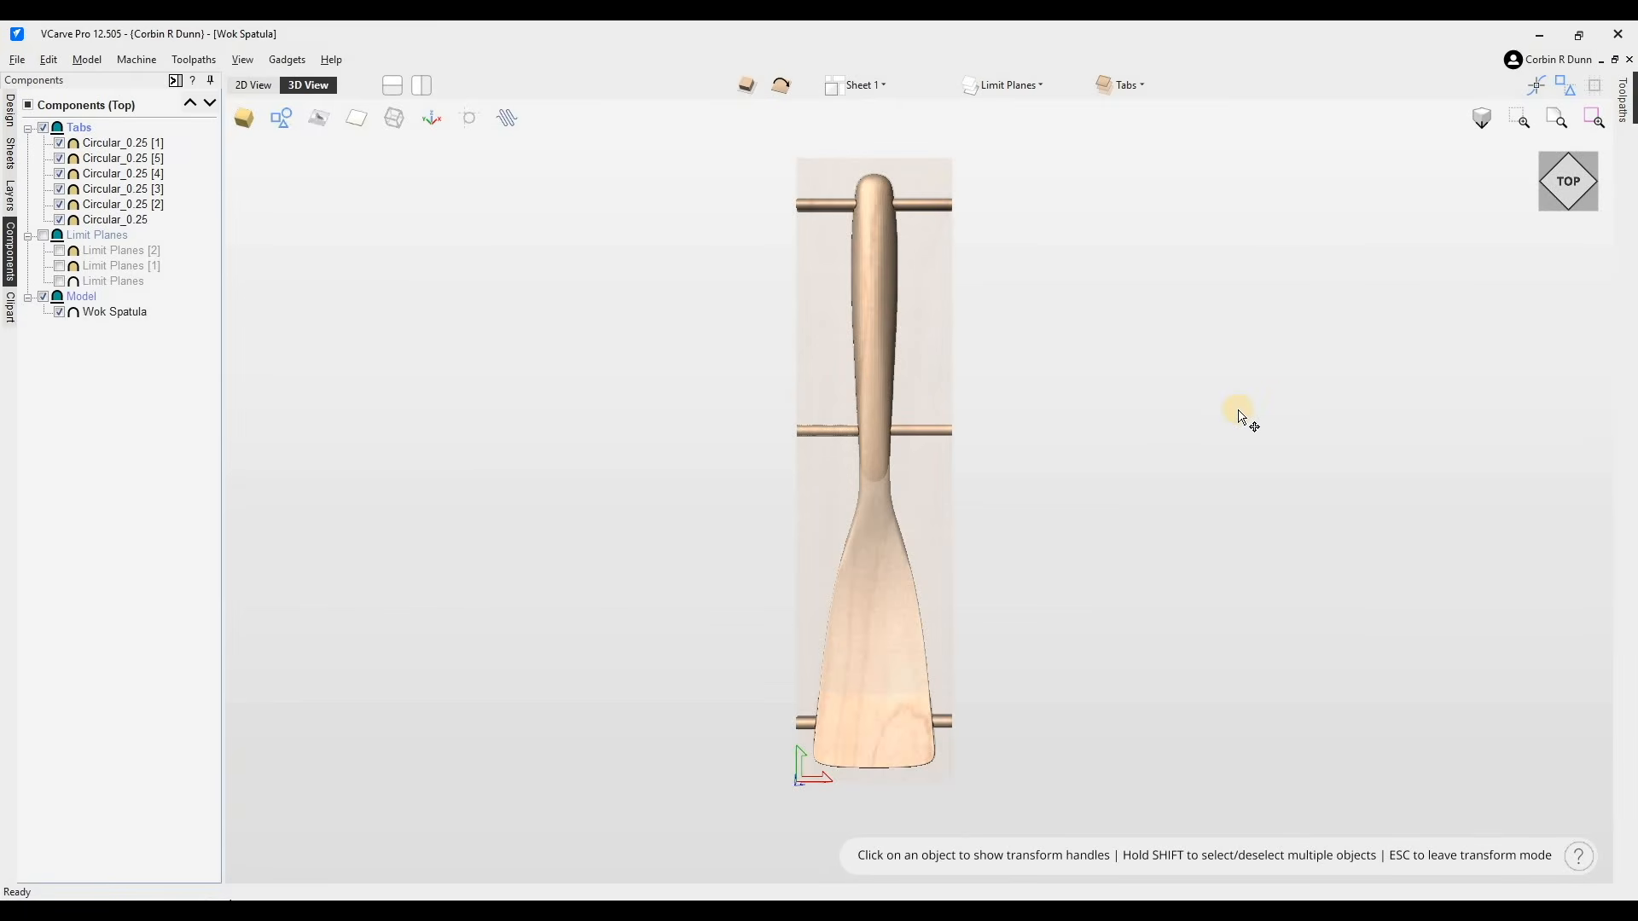
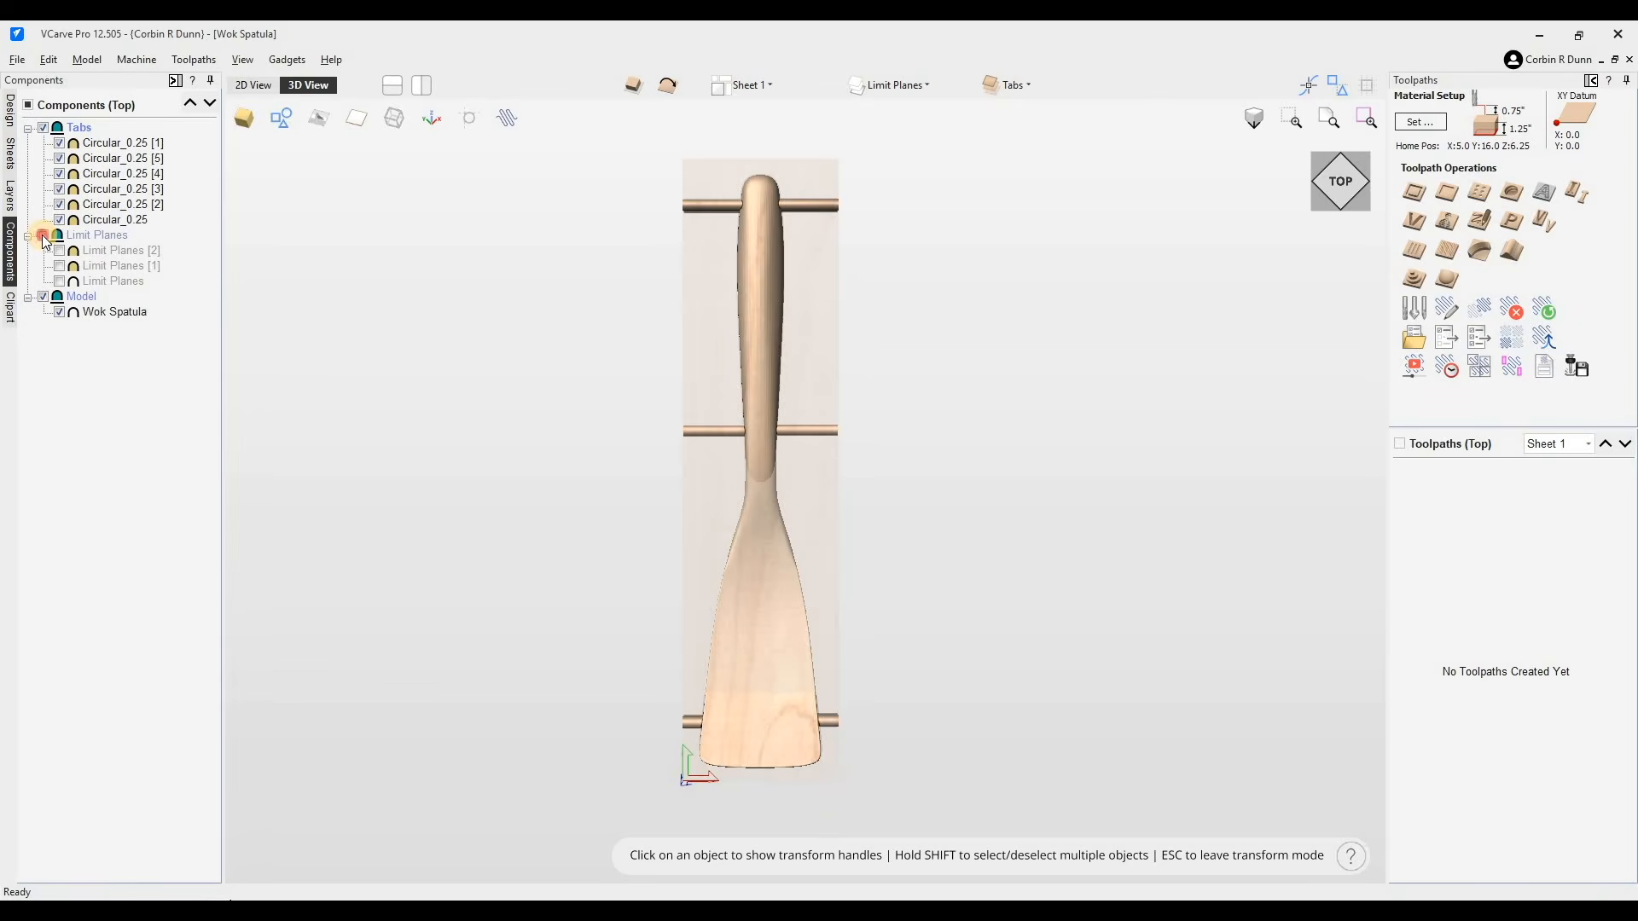
- Turn the limit planes' visibility back on and select the three alignment pin circles on the top side
left_click(58, 267)
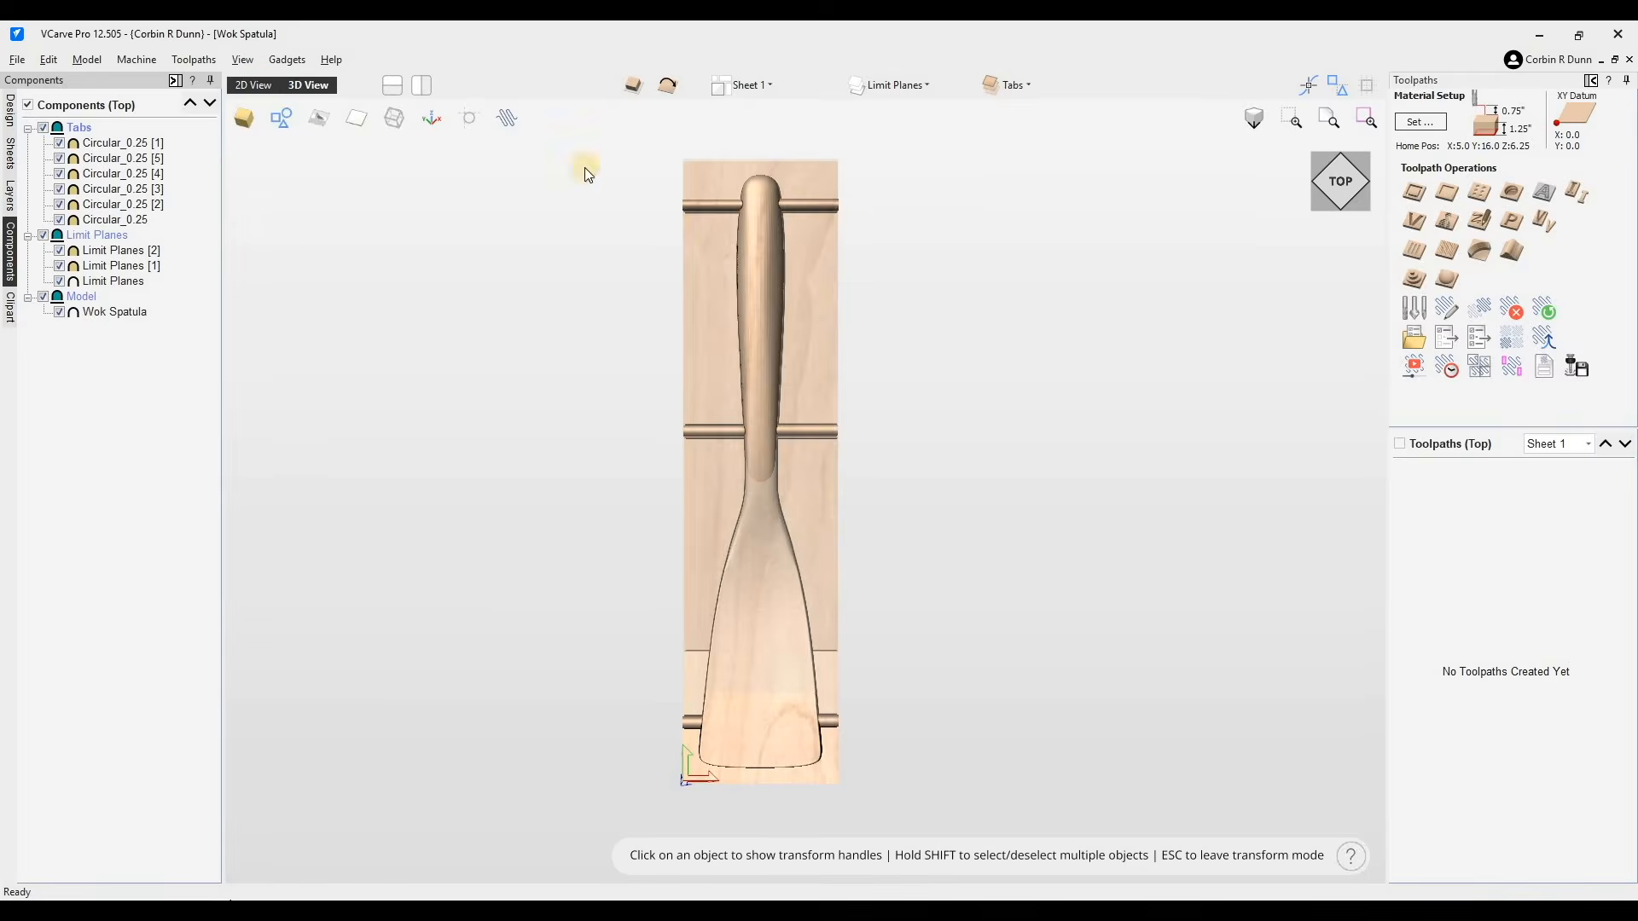
key("F2")
left_click(965, 443)
left_click(868, 574, "shift")
left_click_drag(1382, 566, 909, 650)
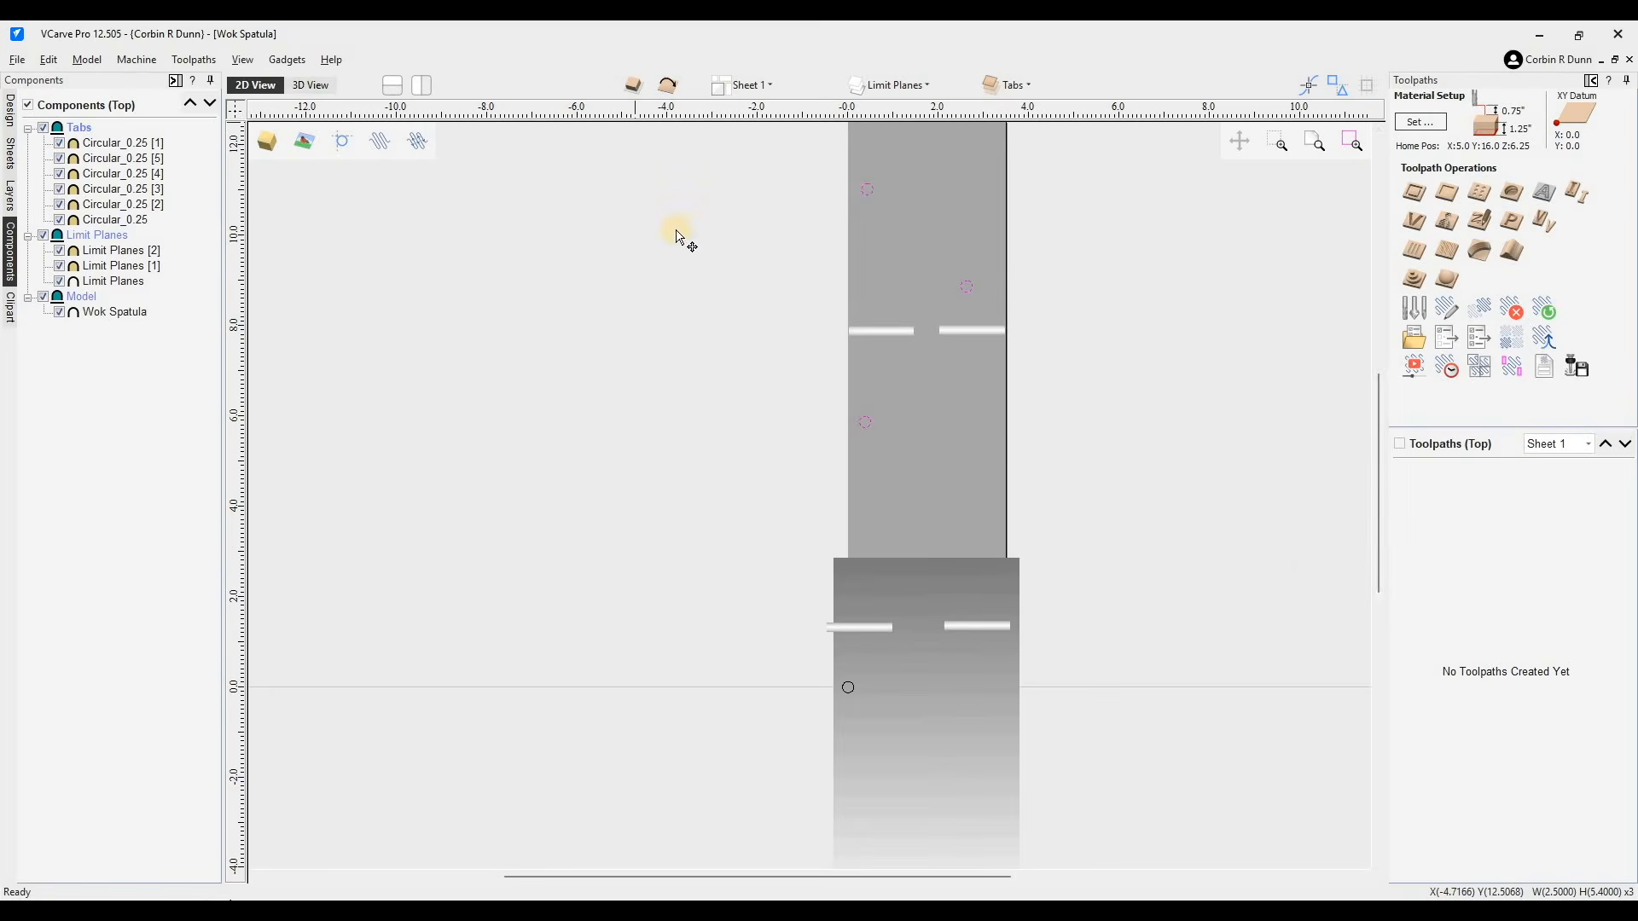
left_click(310, 85)
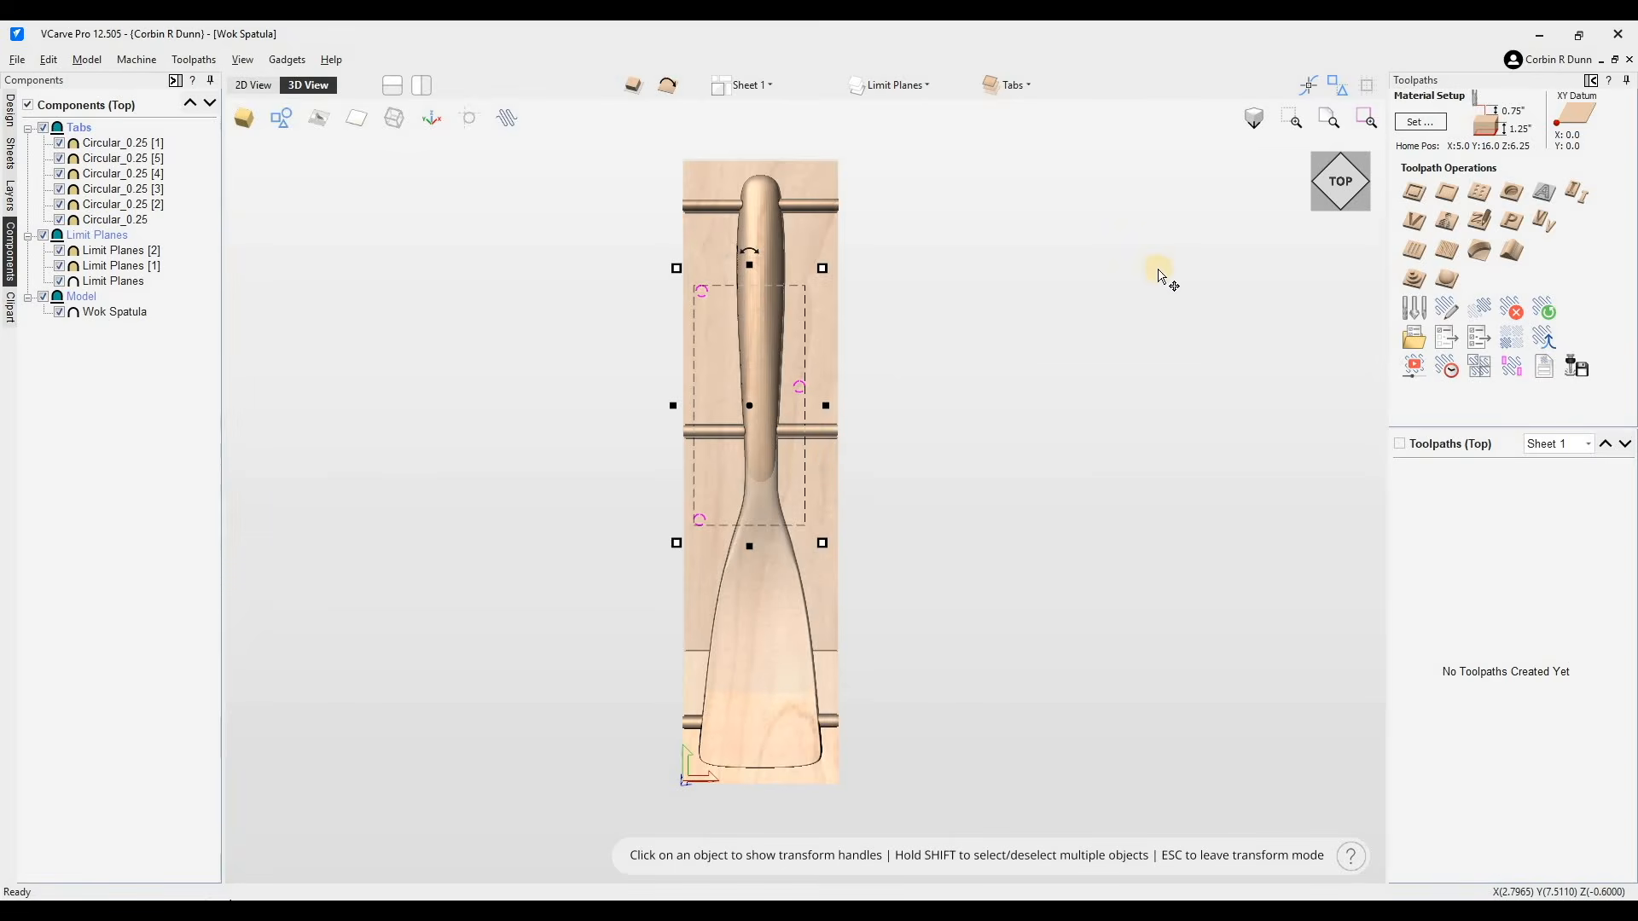
- Delete the extra circle sitting at the origin of the top side
key("F2")
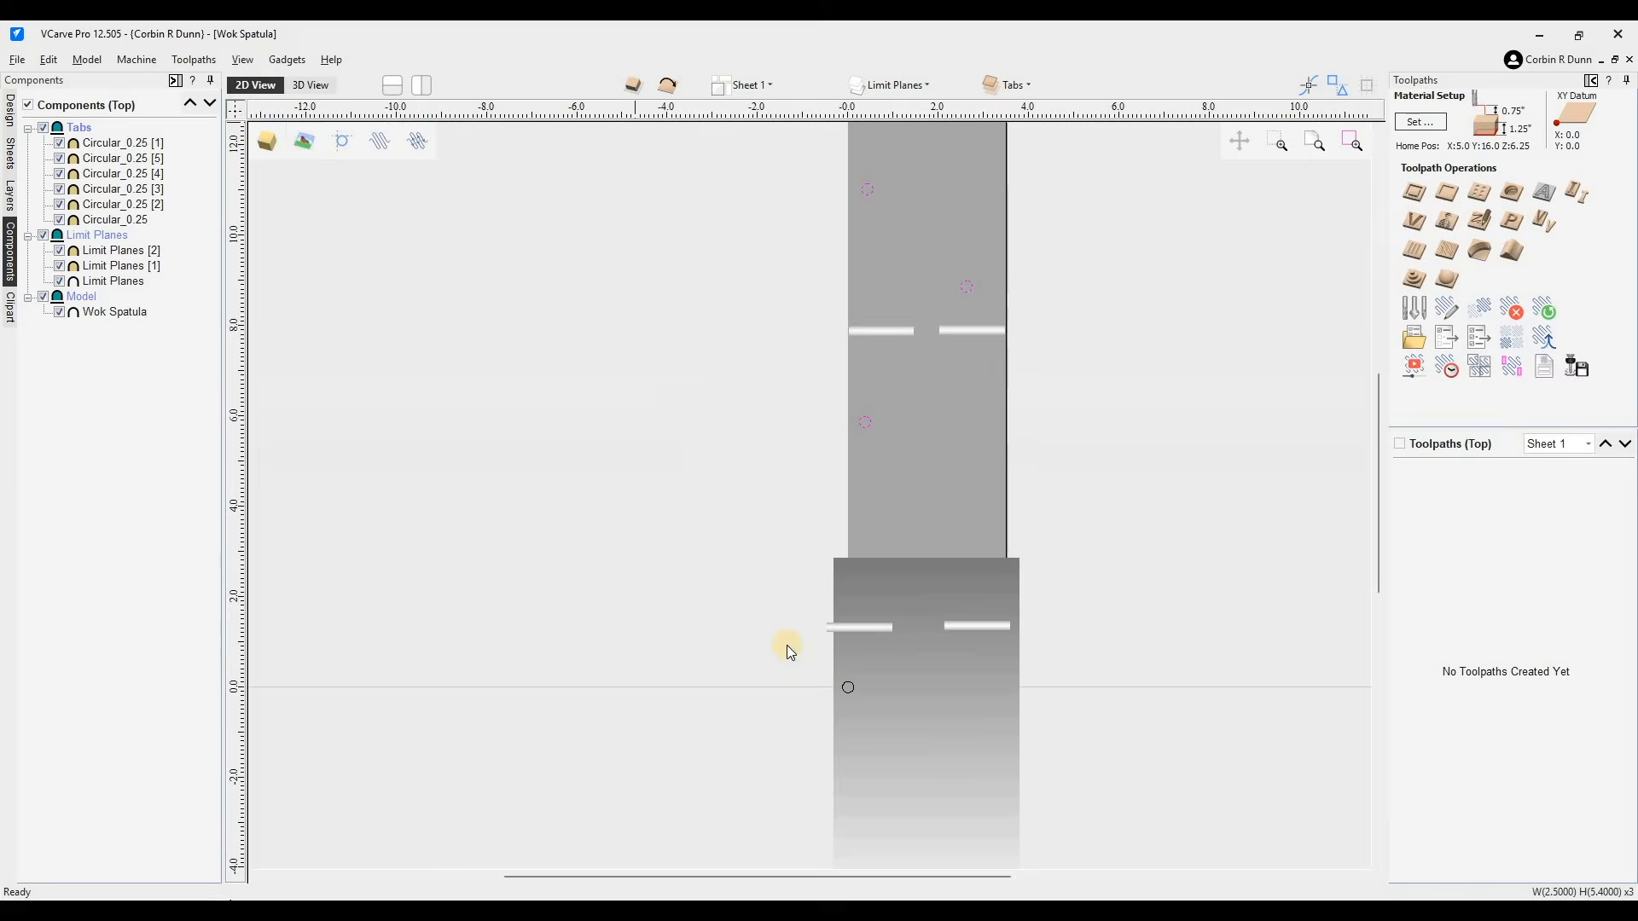
left_click(851, 688)
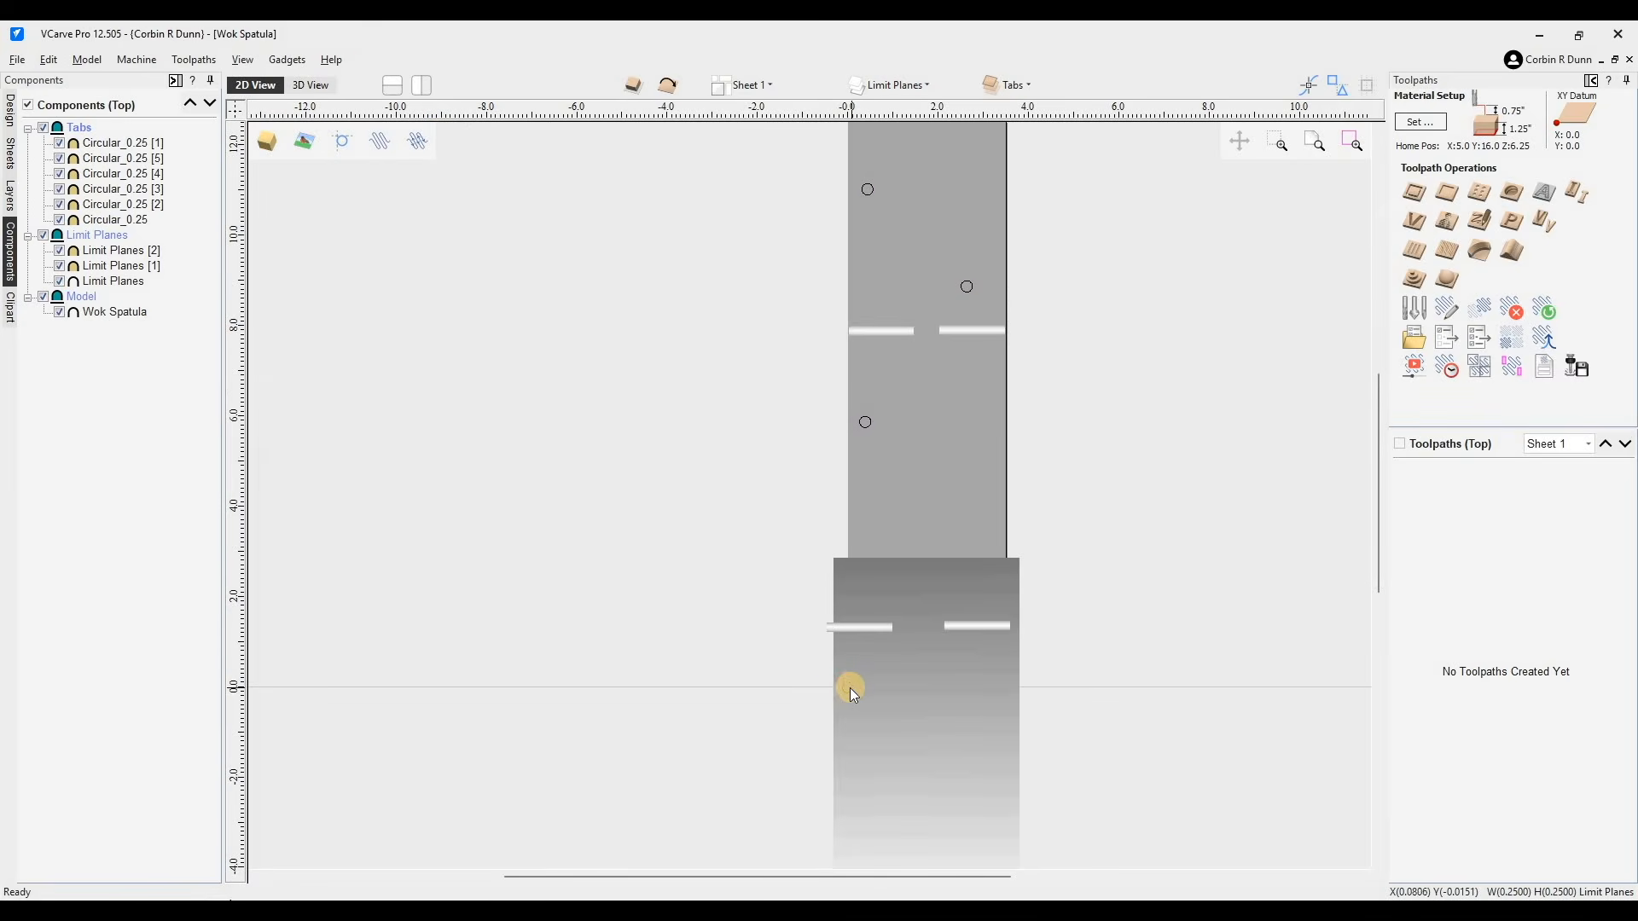
key("Delete")
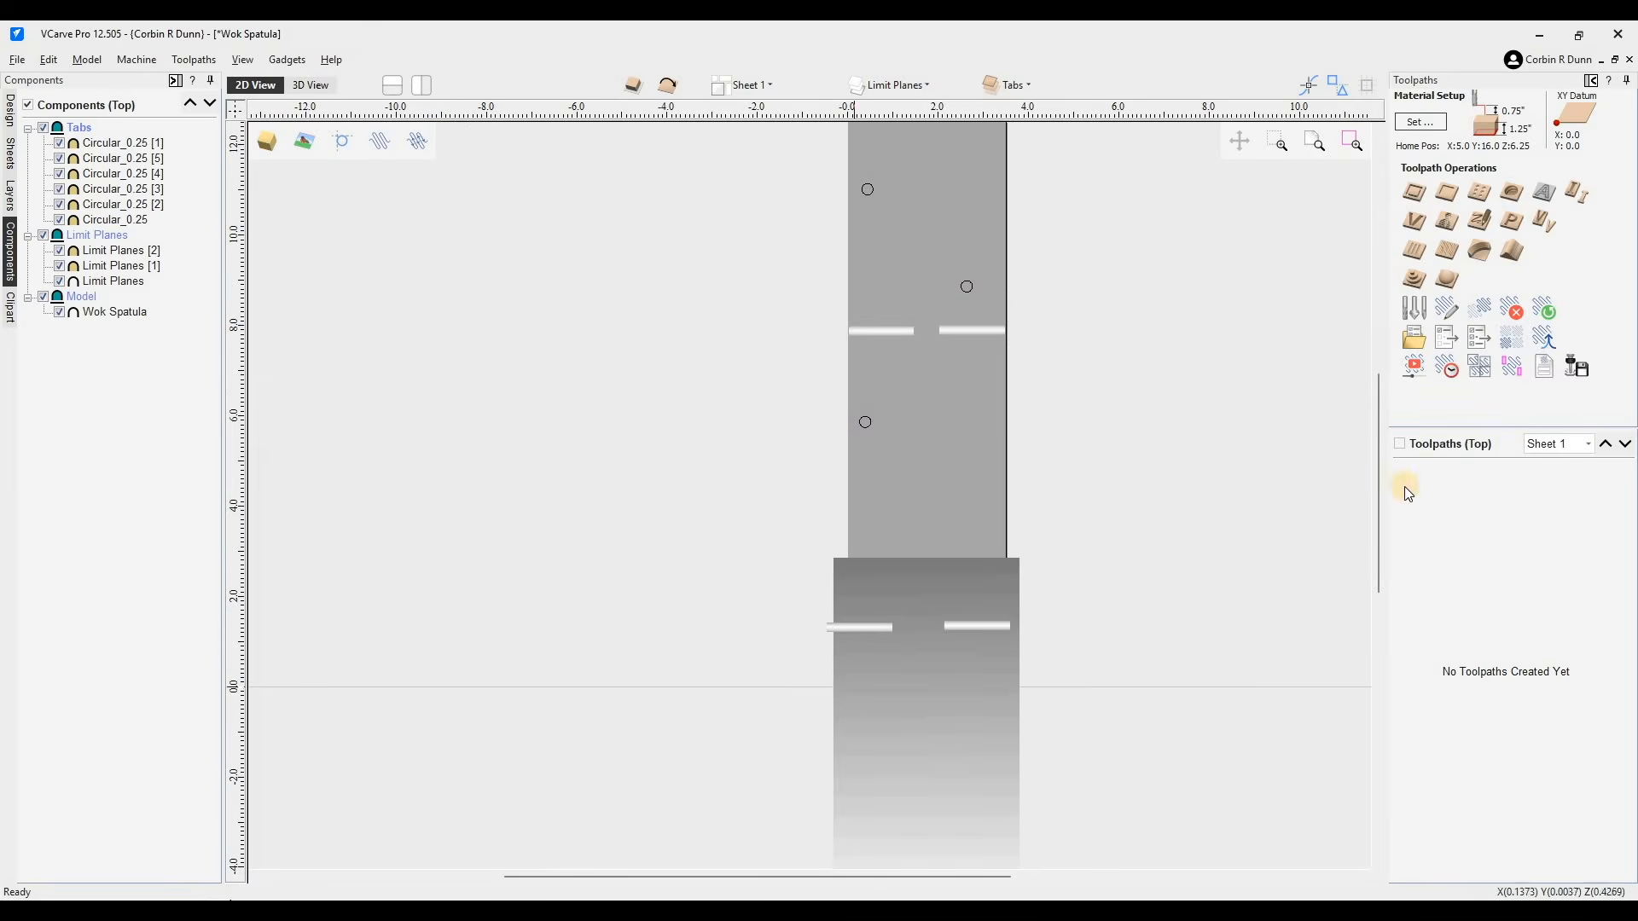
left_click(309, 84)
left_click(802, 381)
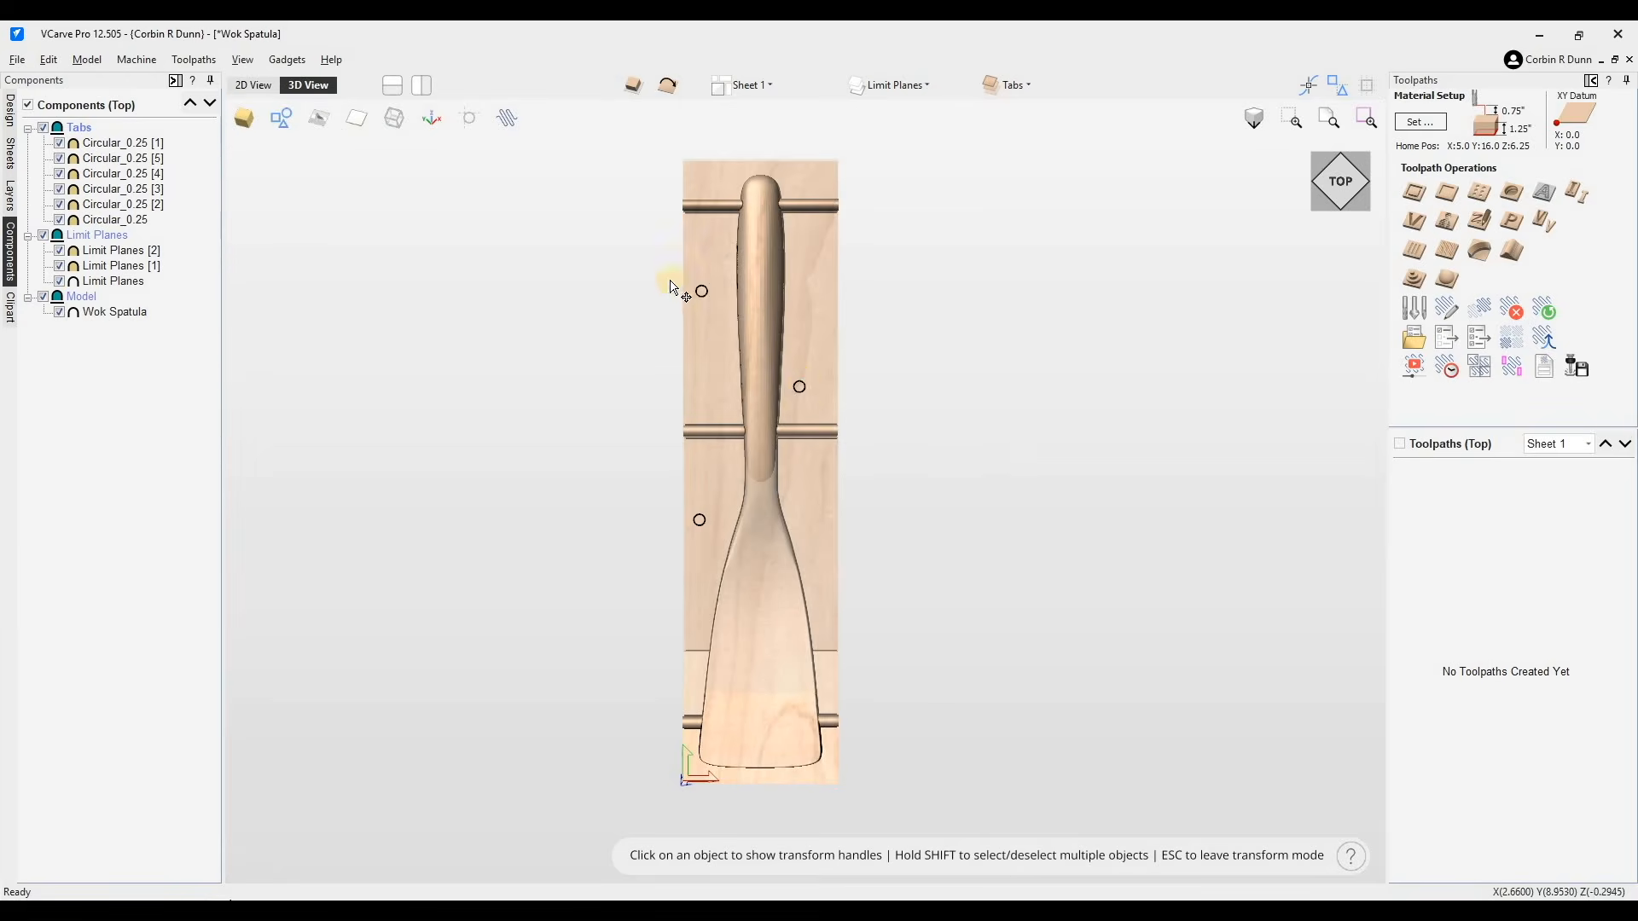
key("F2")
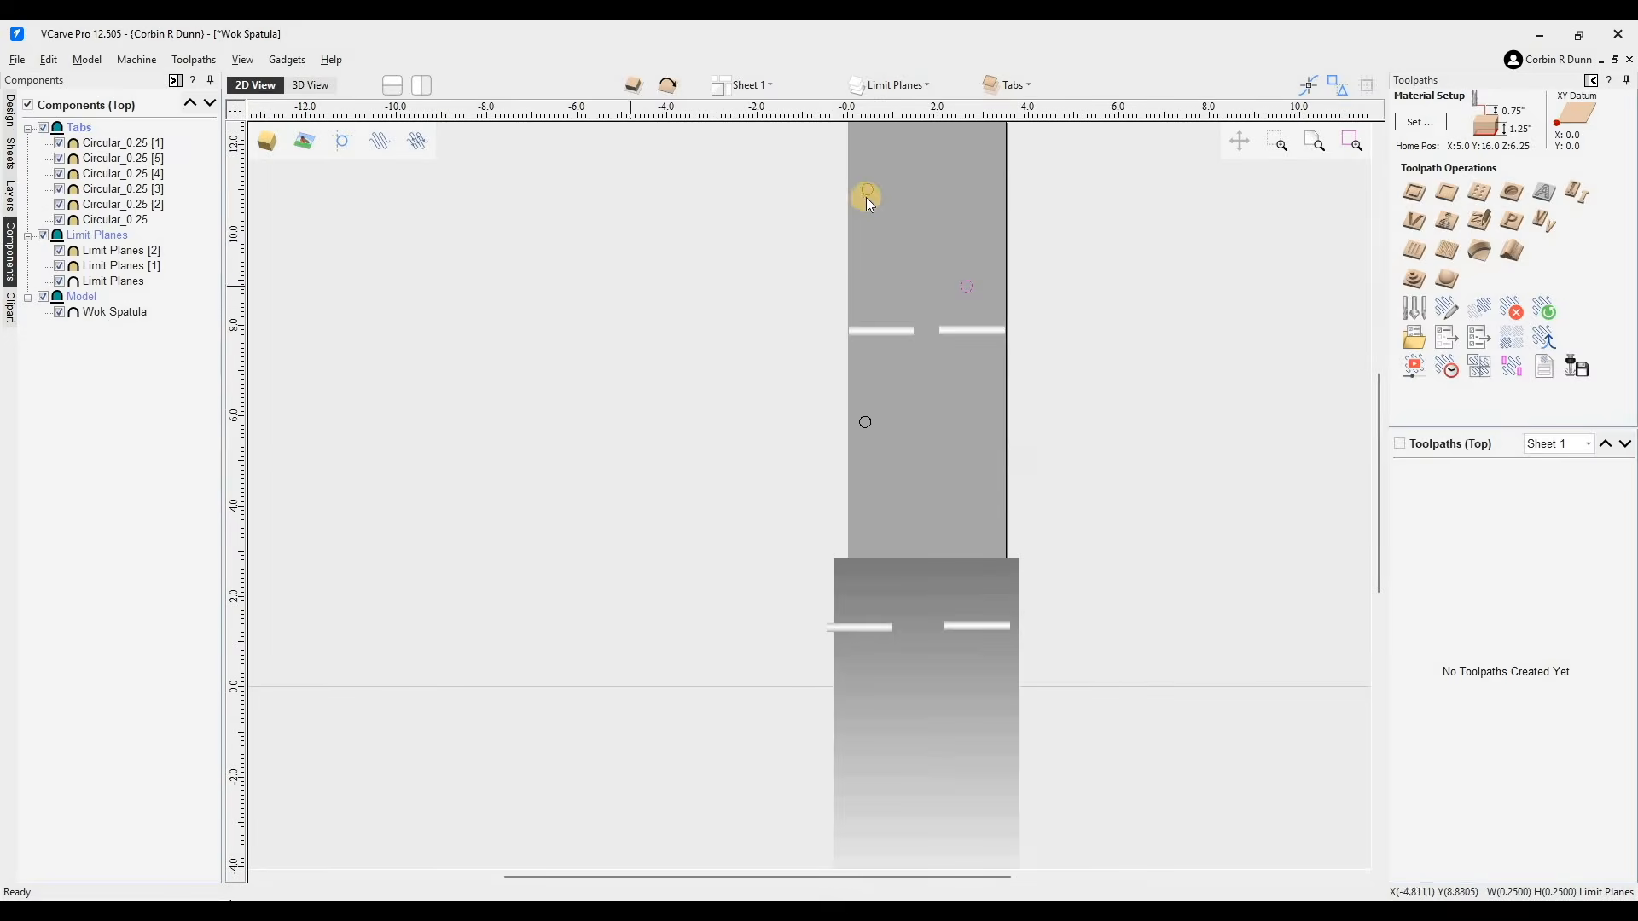
- Open the material setup and center the model in the material, with about 0.021 inches gap above the model
left_click(871, 419, "shift")
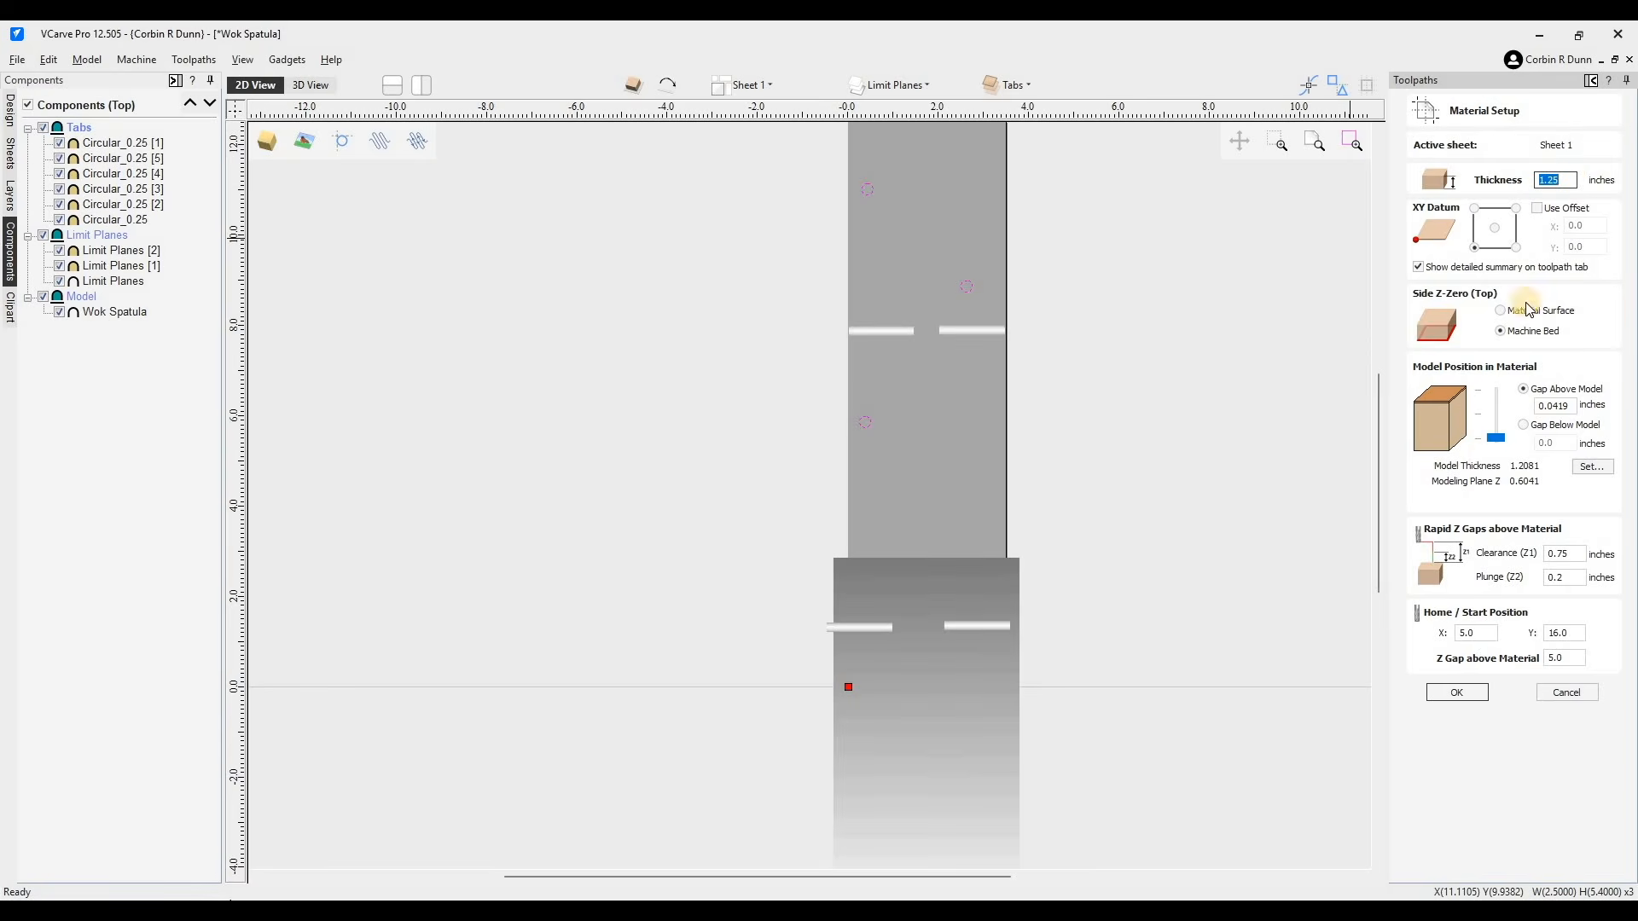
left_click(1502, 423)
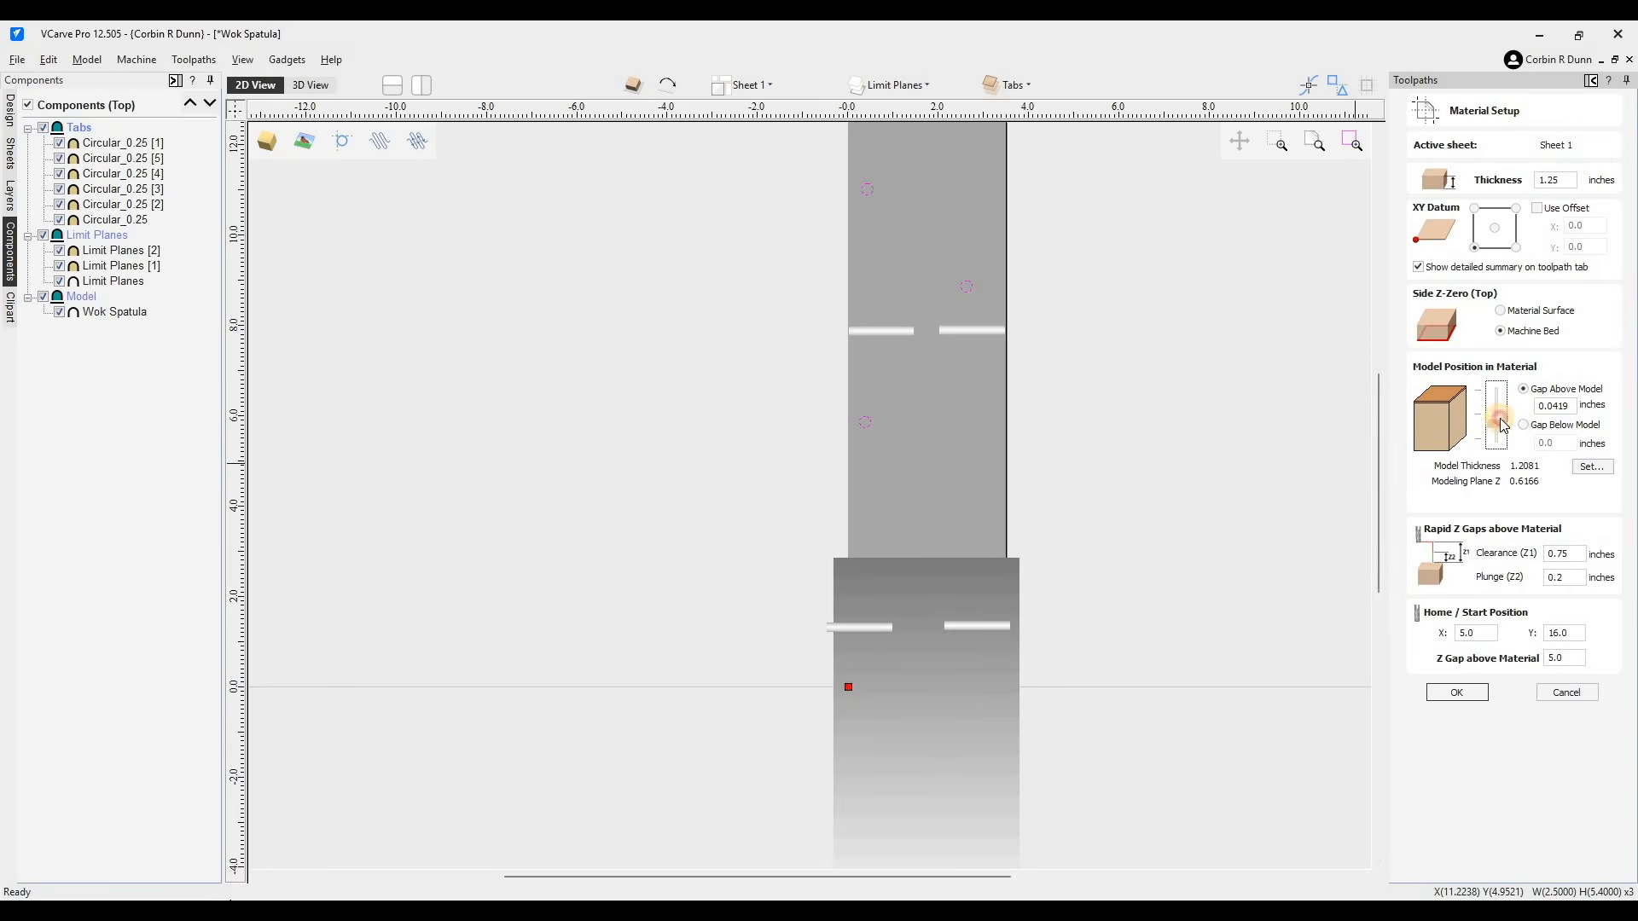
left_click(1504, 419)
left_click_drag(1501, 440, 1501, 423)
left_click_drag(1508, 409, 1558, 407)
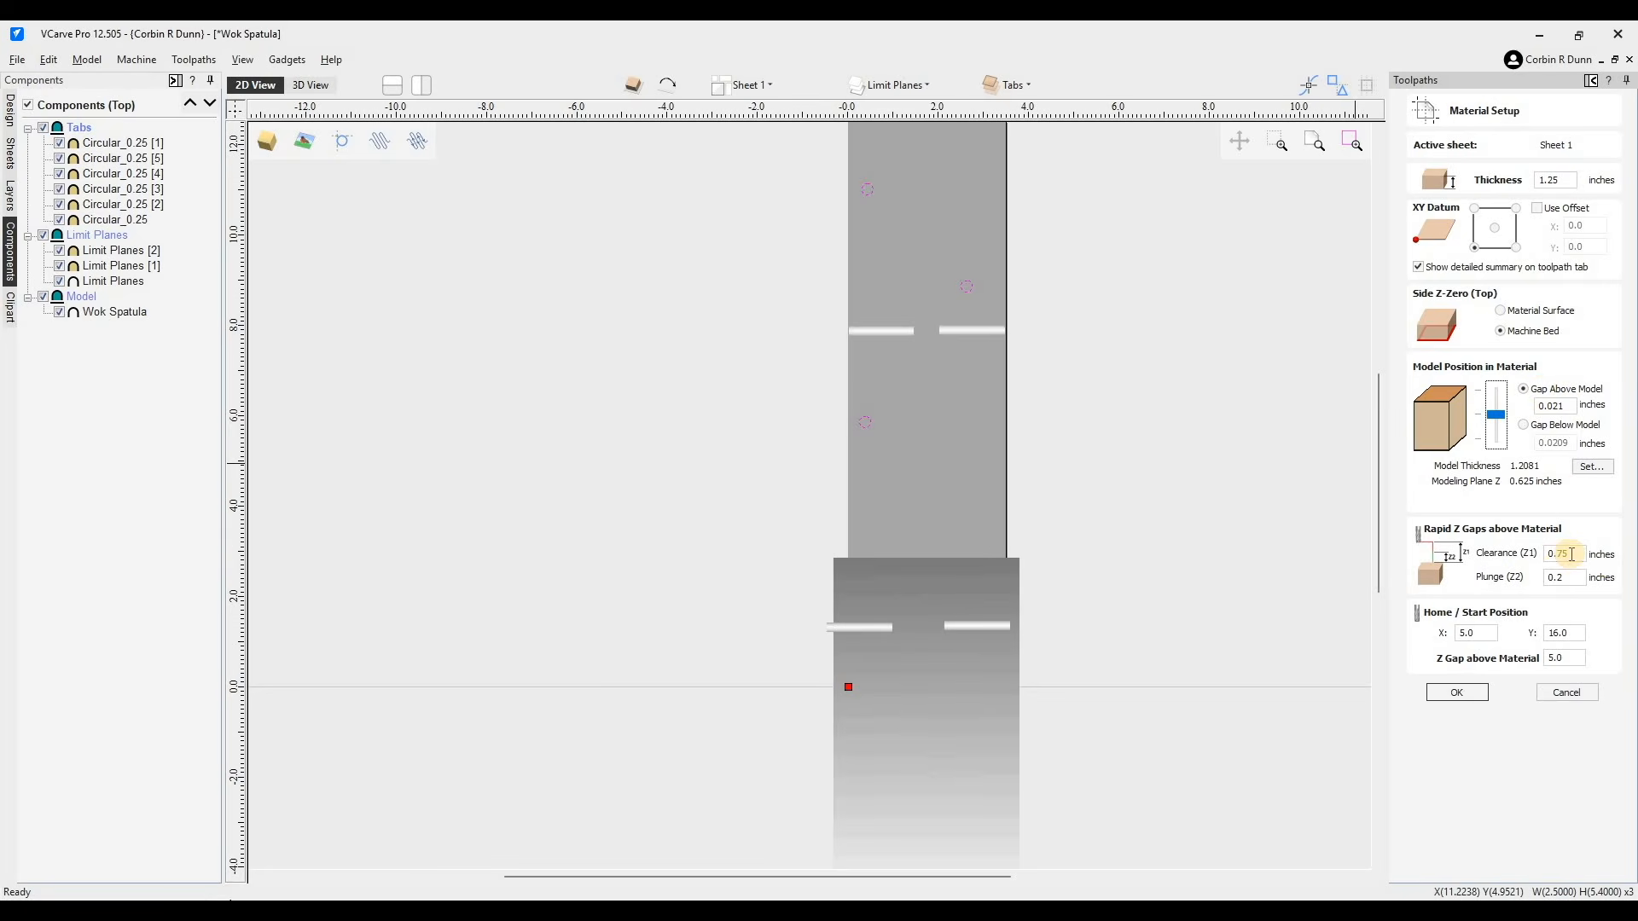
- Set the clearance to 1 inch, home position to X 0 and Y 0, and Z gap above material to 2
double_click(1572, 555)
type("1")
key("Tab")
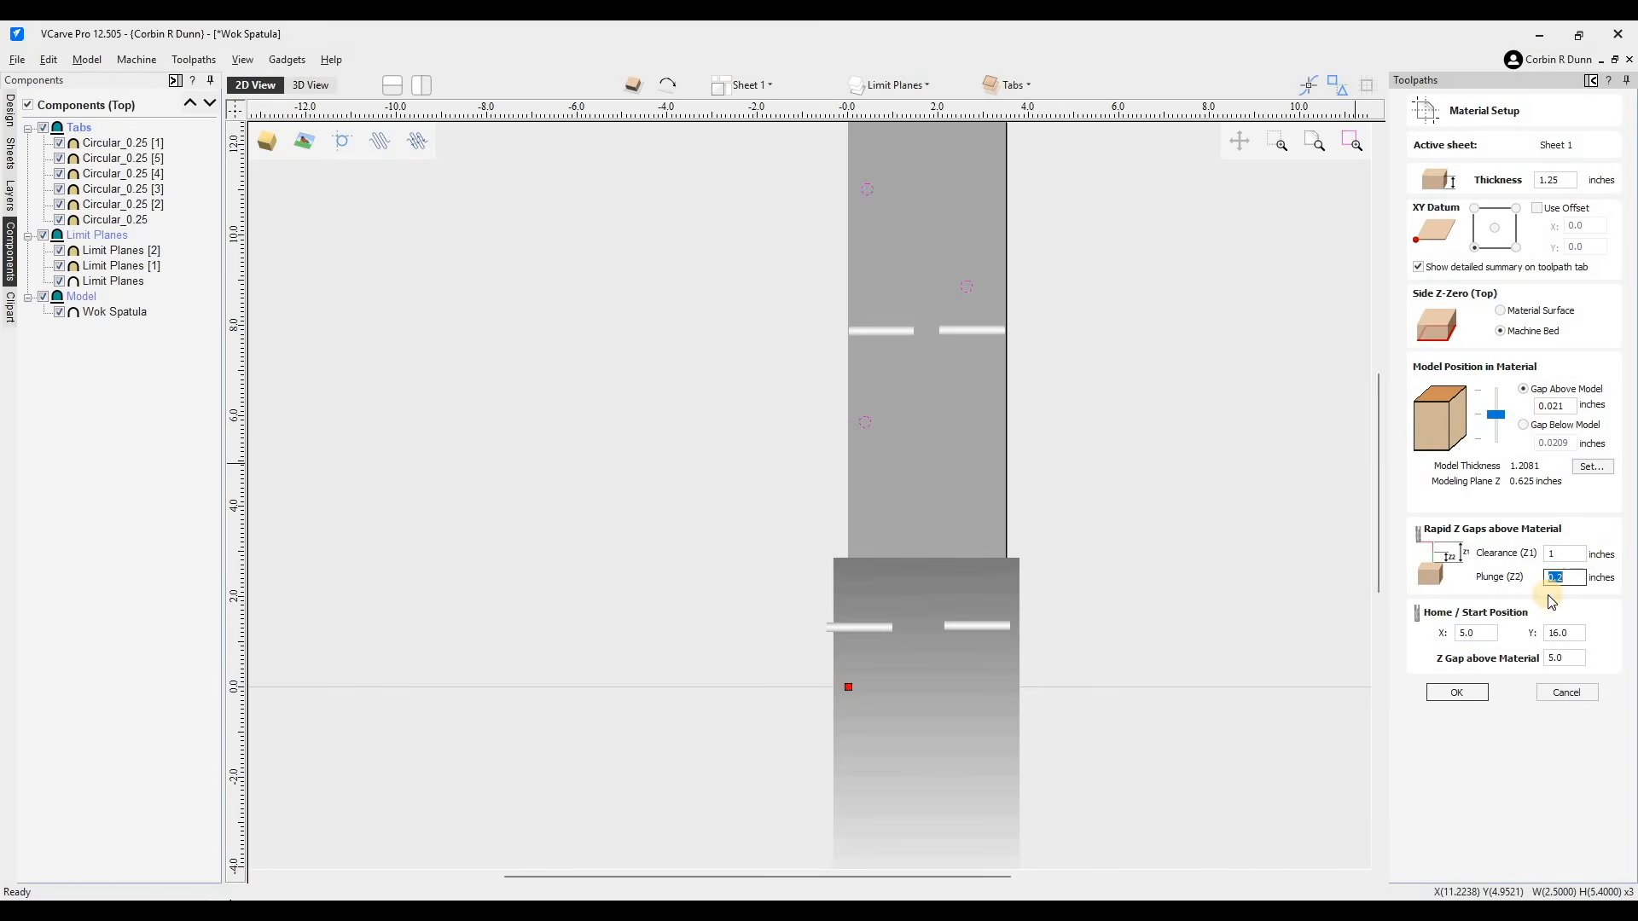
key("Tab")
type("1")
double_click(1569, 657)
type("2")
double_click(1566, 633)
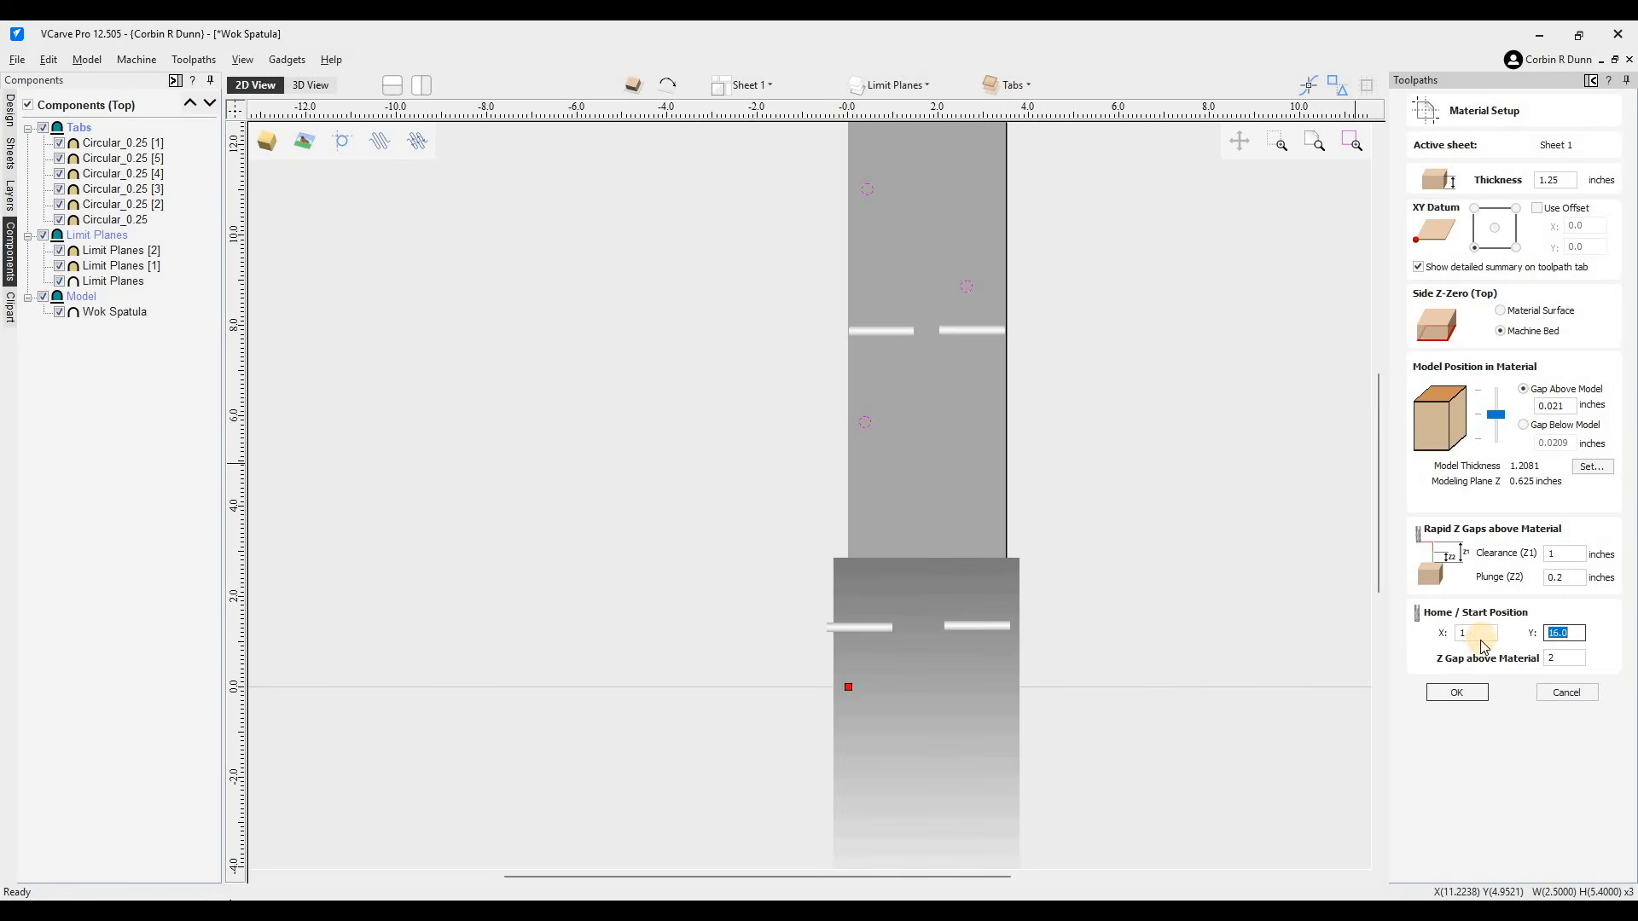
type("0")
double_click(1475, 633)
type("0")
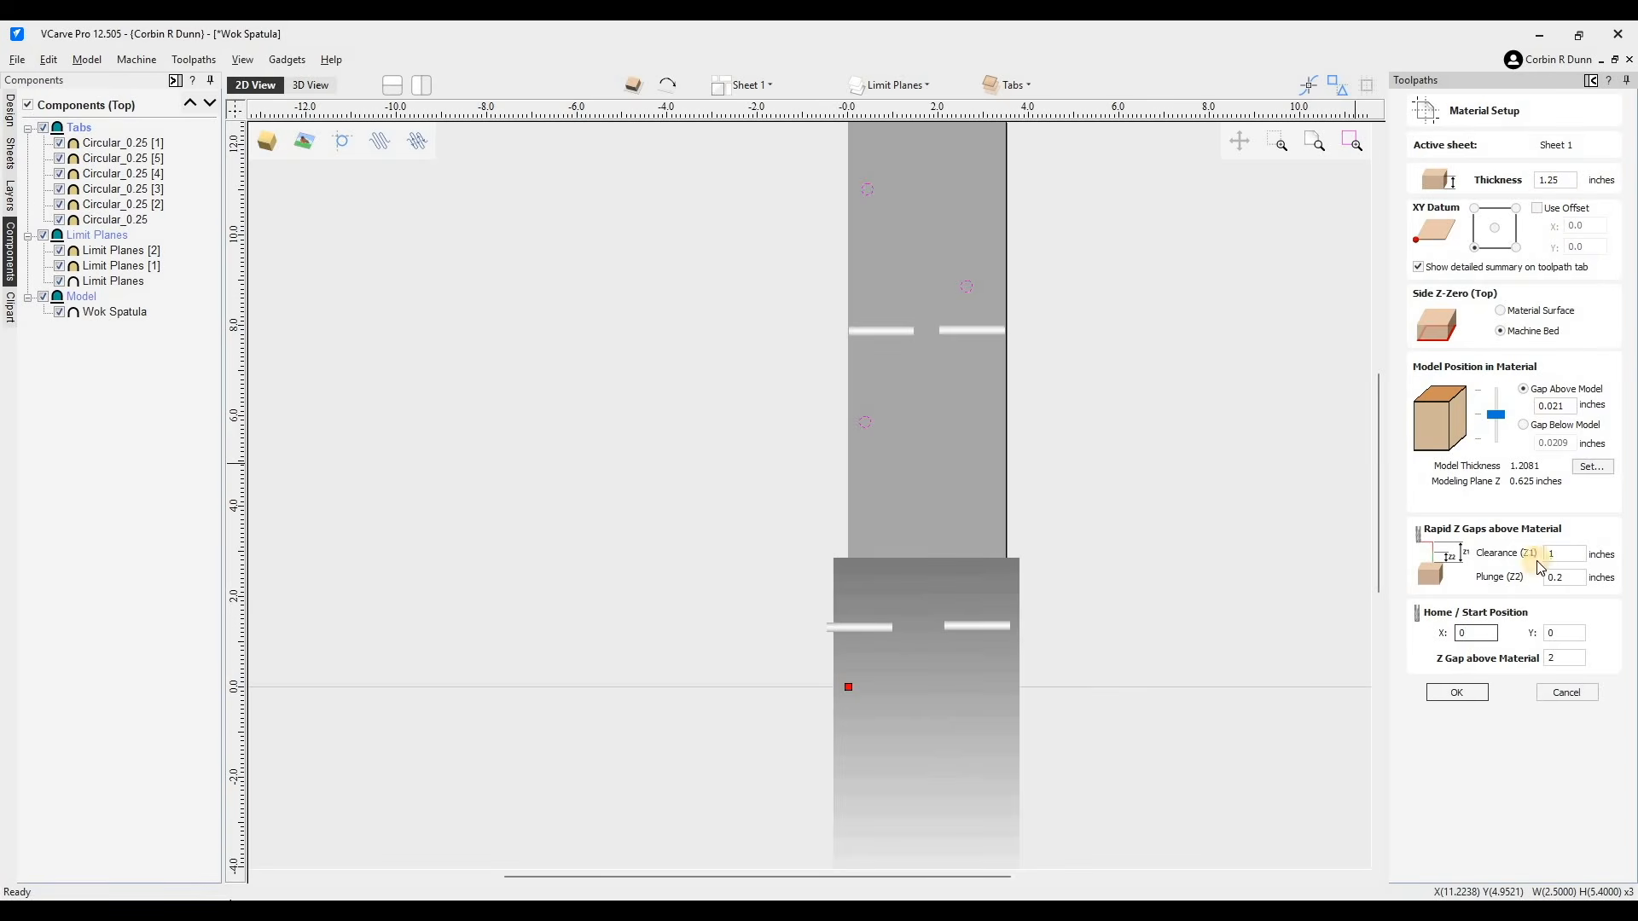
left_click(1460, 691)
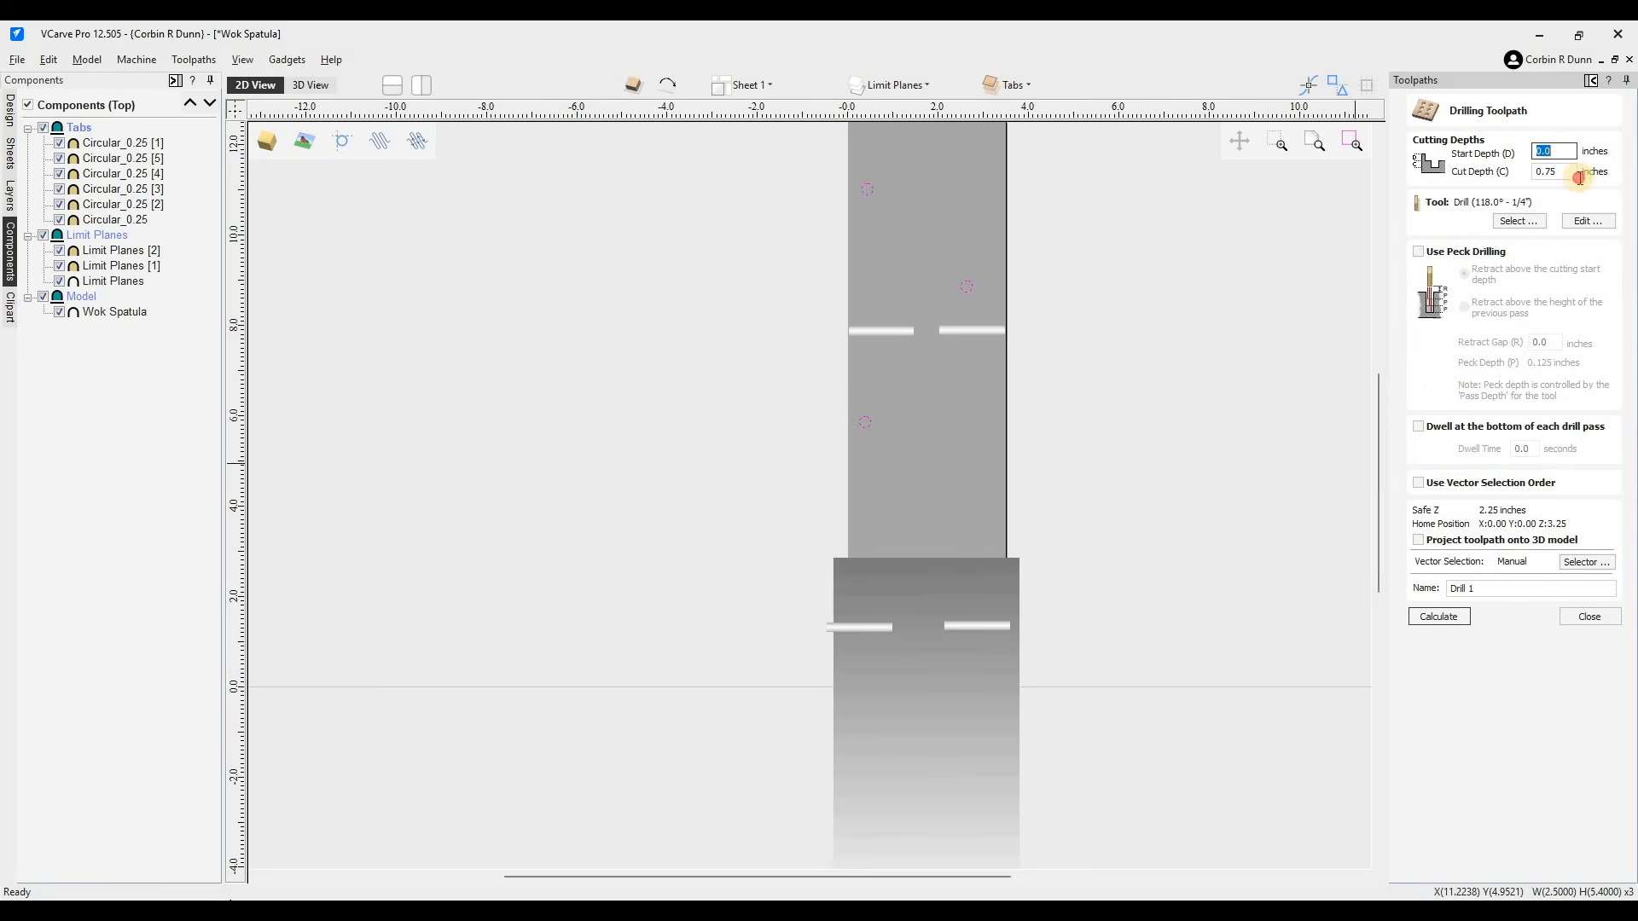
- Create and calculate a drilling toolpath with a 0.4 inch cut depth, setting the drill's tool number to 102
left_click_drag(1579, 177, 1544, 174)
type("3")
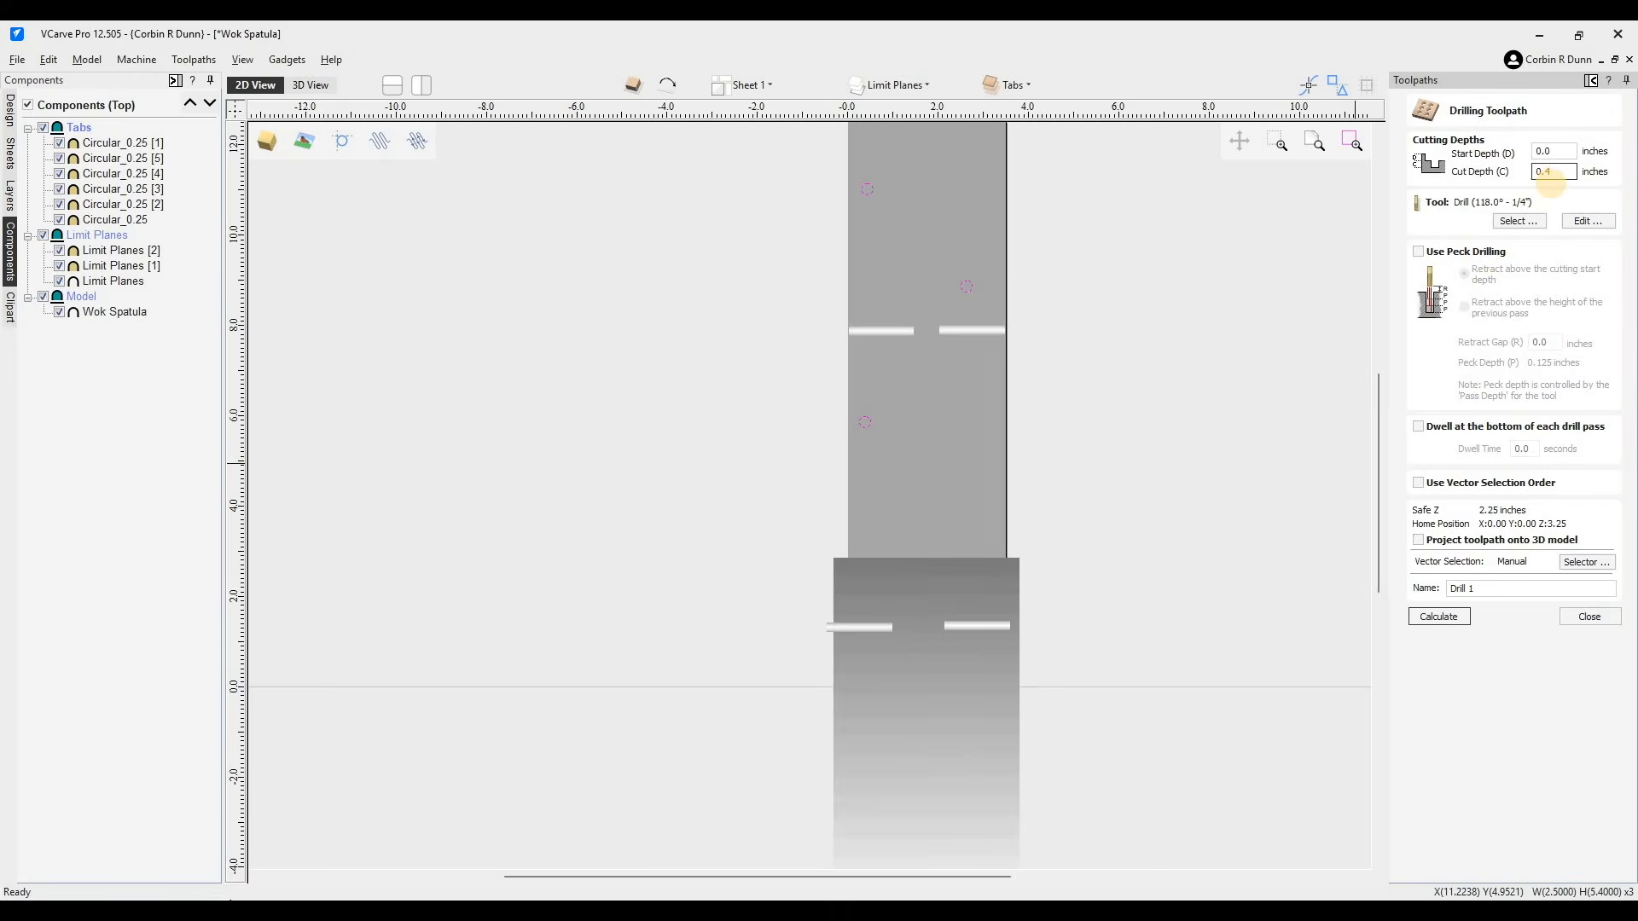
left_click(1519, 224)
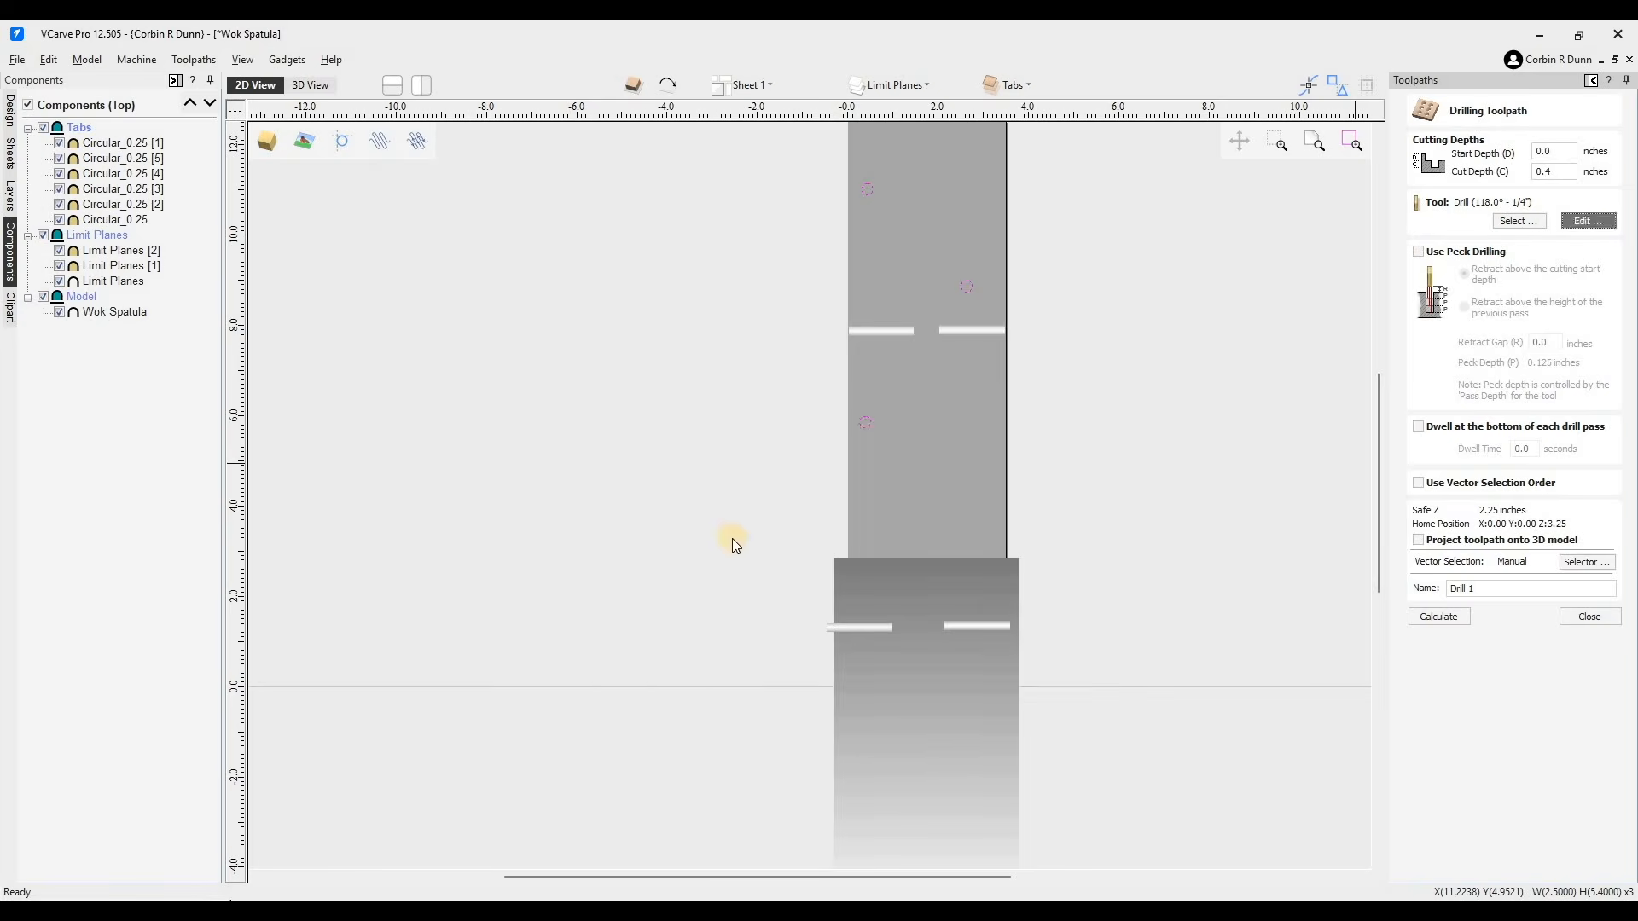
left_click(715, 643)
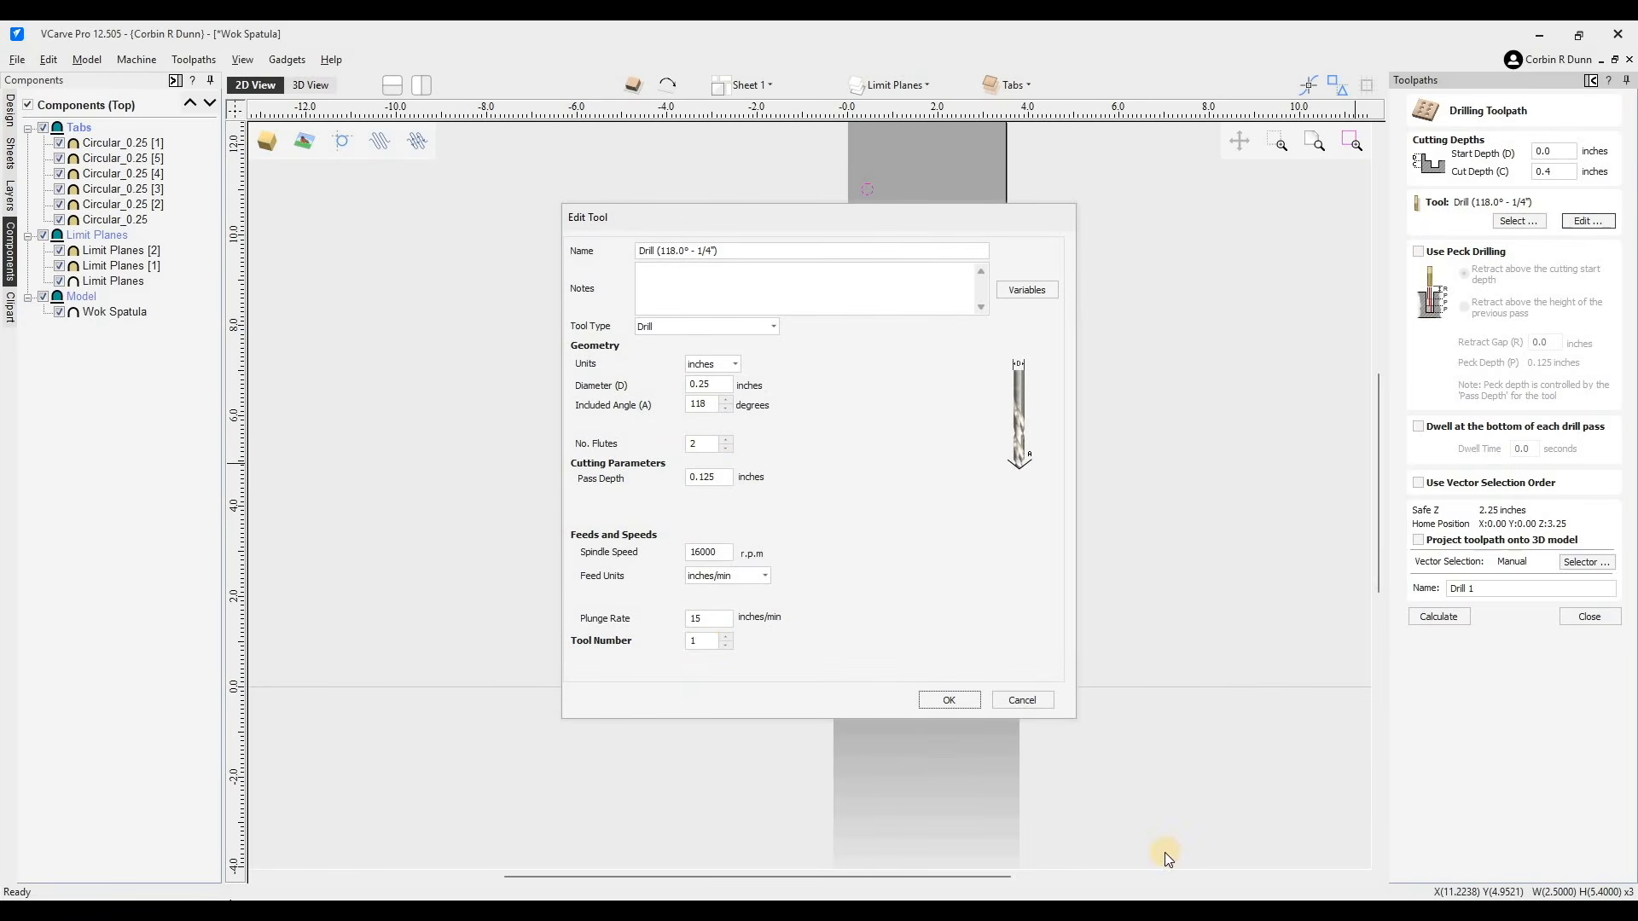
type("02")
left_click(725, 556)
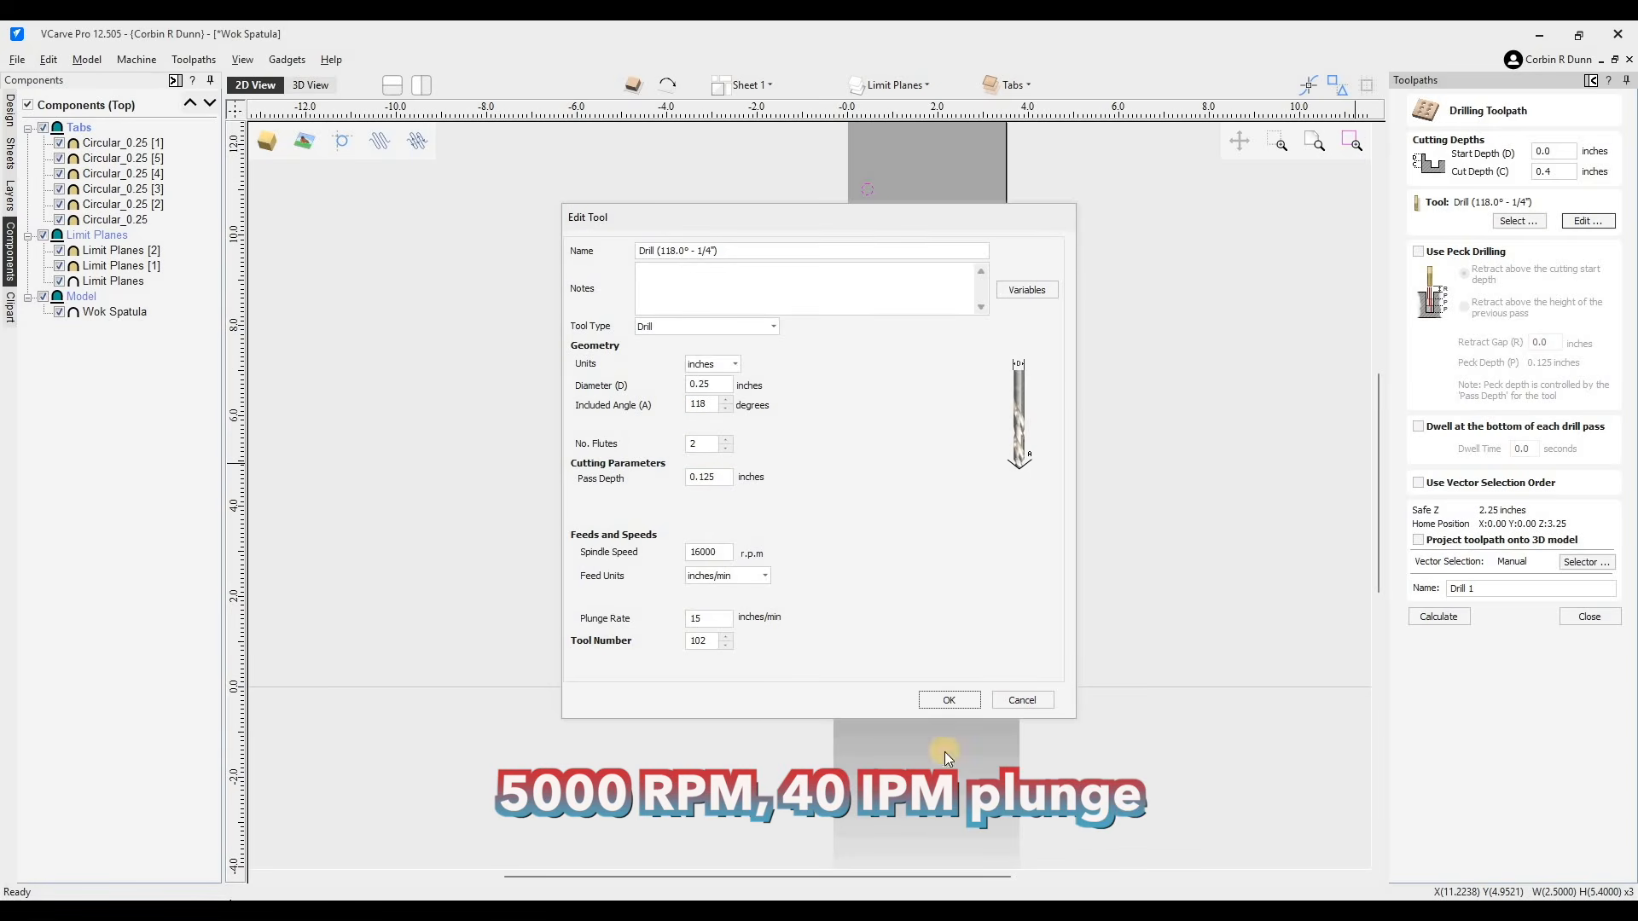
left_click(955, 700)
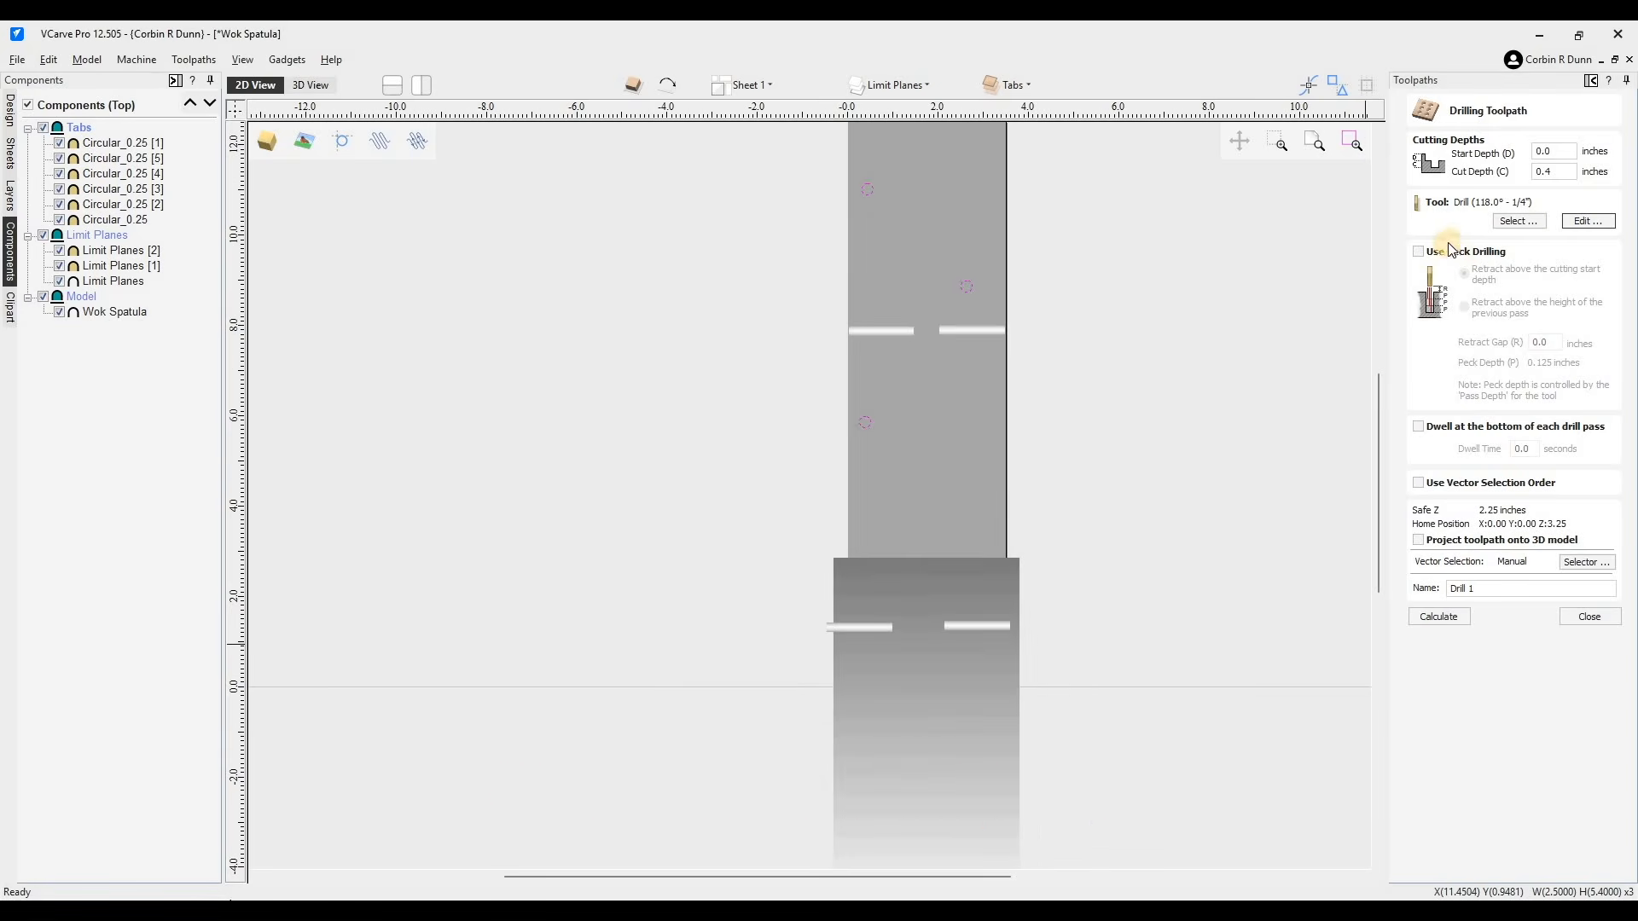
left_click(1441, 618)
left_click(1590, 617)
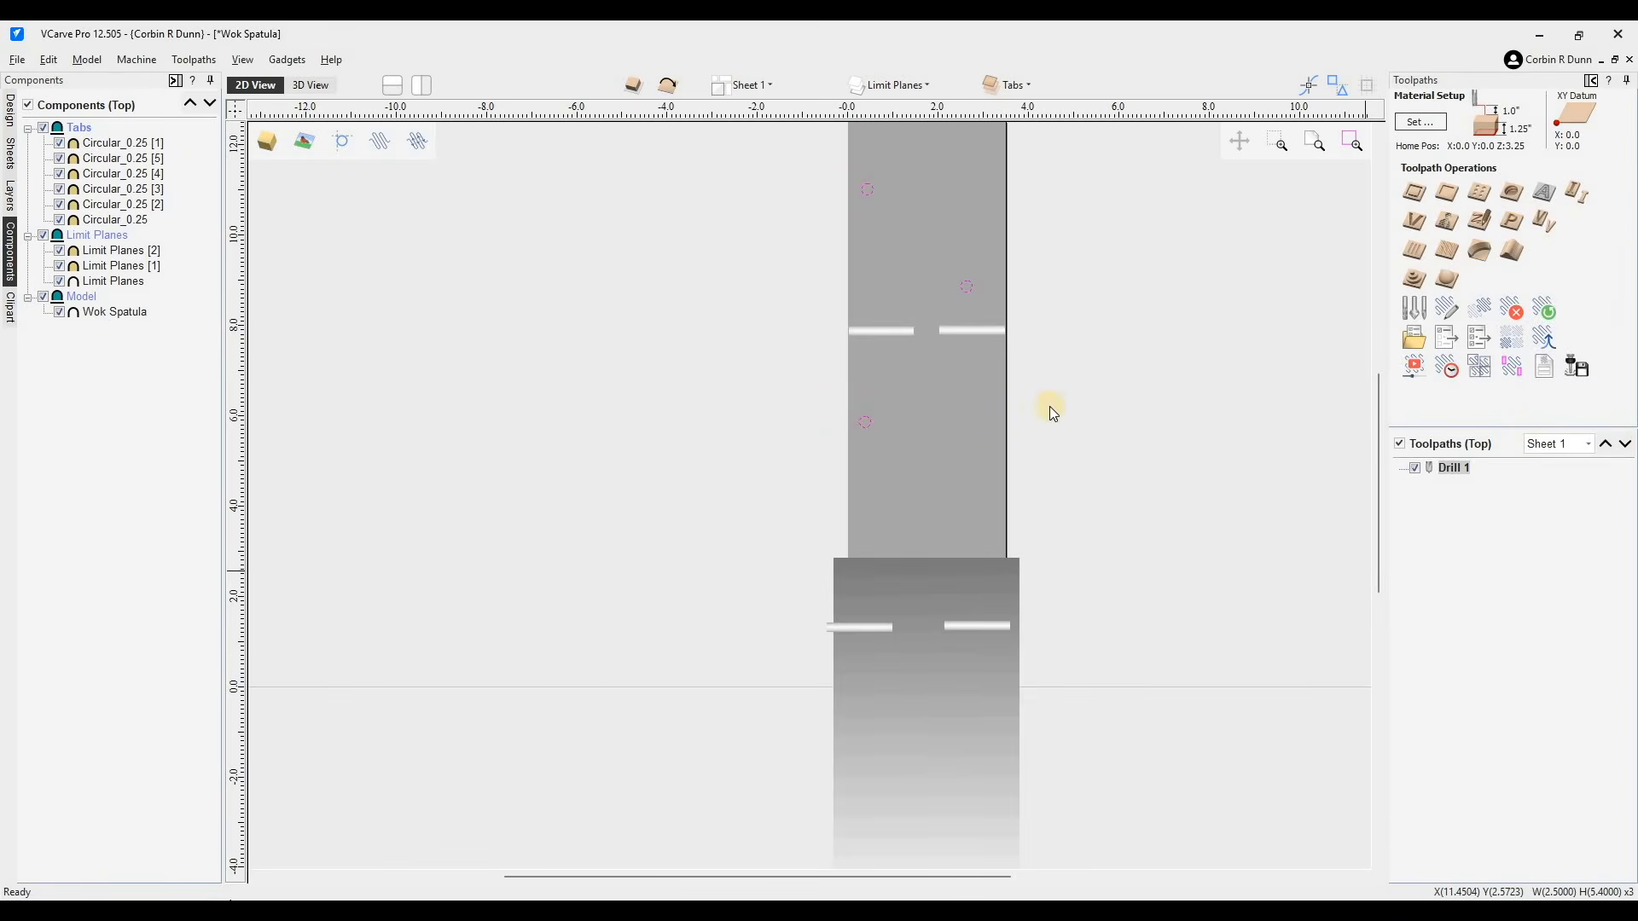
- Start a 3D roughing toolpath and pick the T12 1/4 Up 2 flute end mill in the tool database
scroll(1169, 423, "down", 2)
scroll(1162, 423, "up", 1)
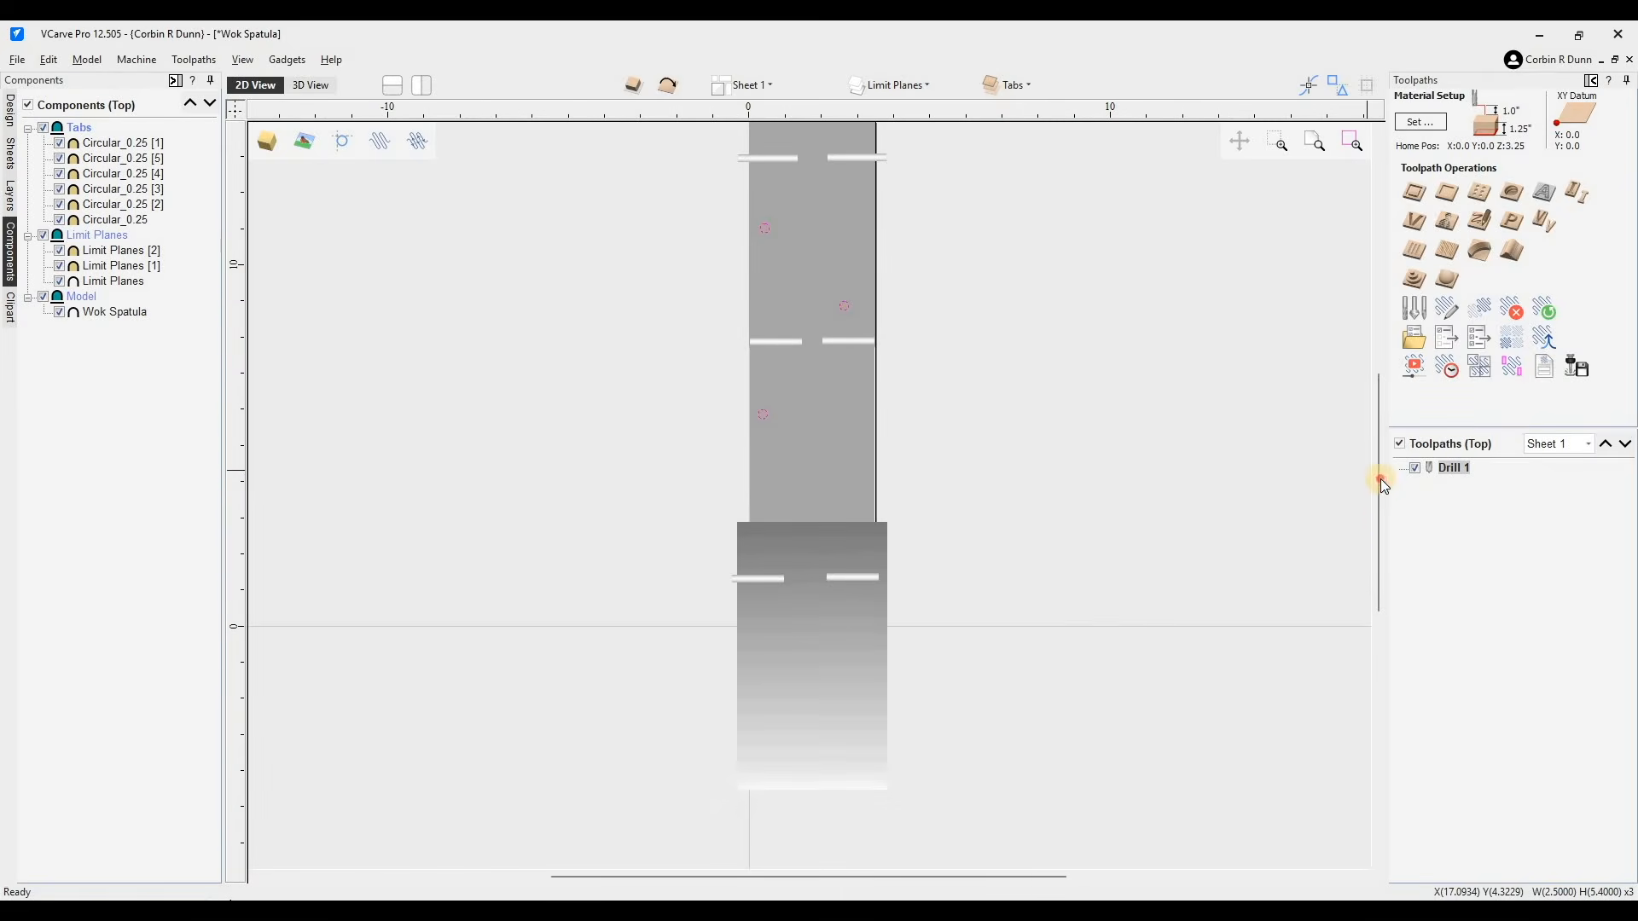
left_click_drag(1380, 479, 1378, 436)
scroll(889, 466, "up", 1)
left_click(315, 90)
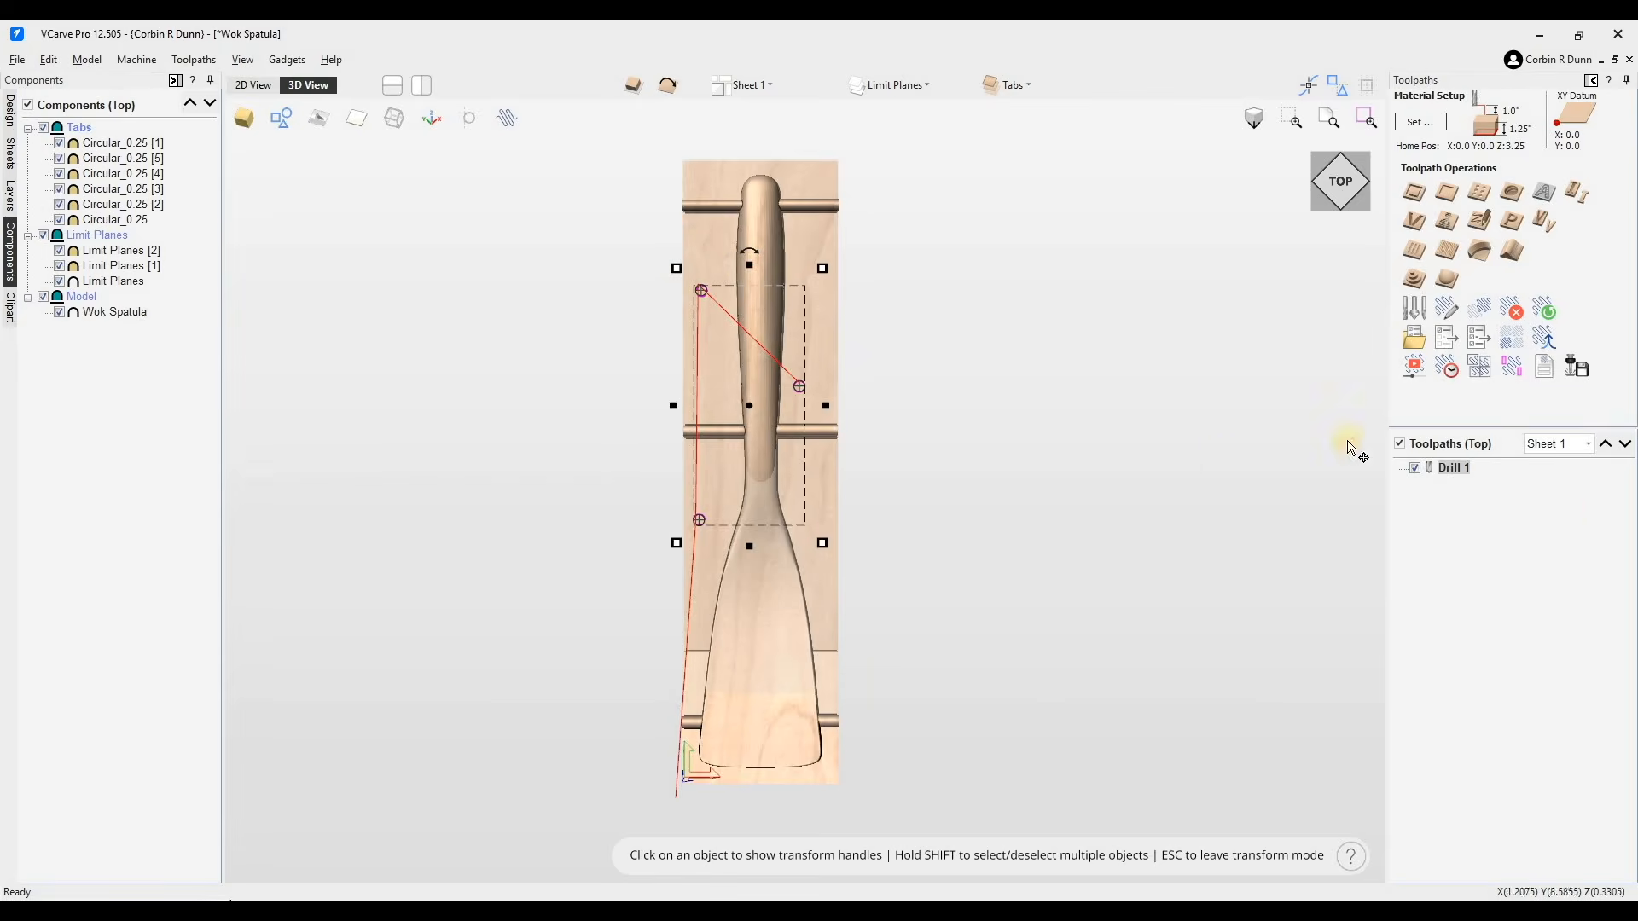
left_click(1413, 278)
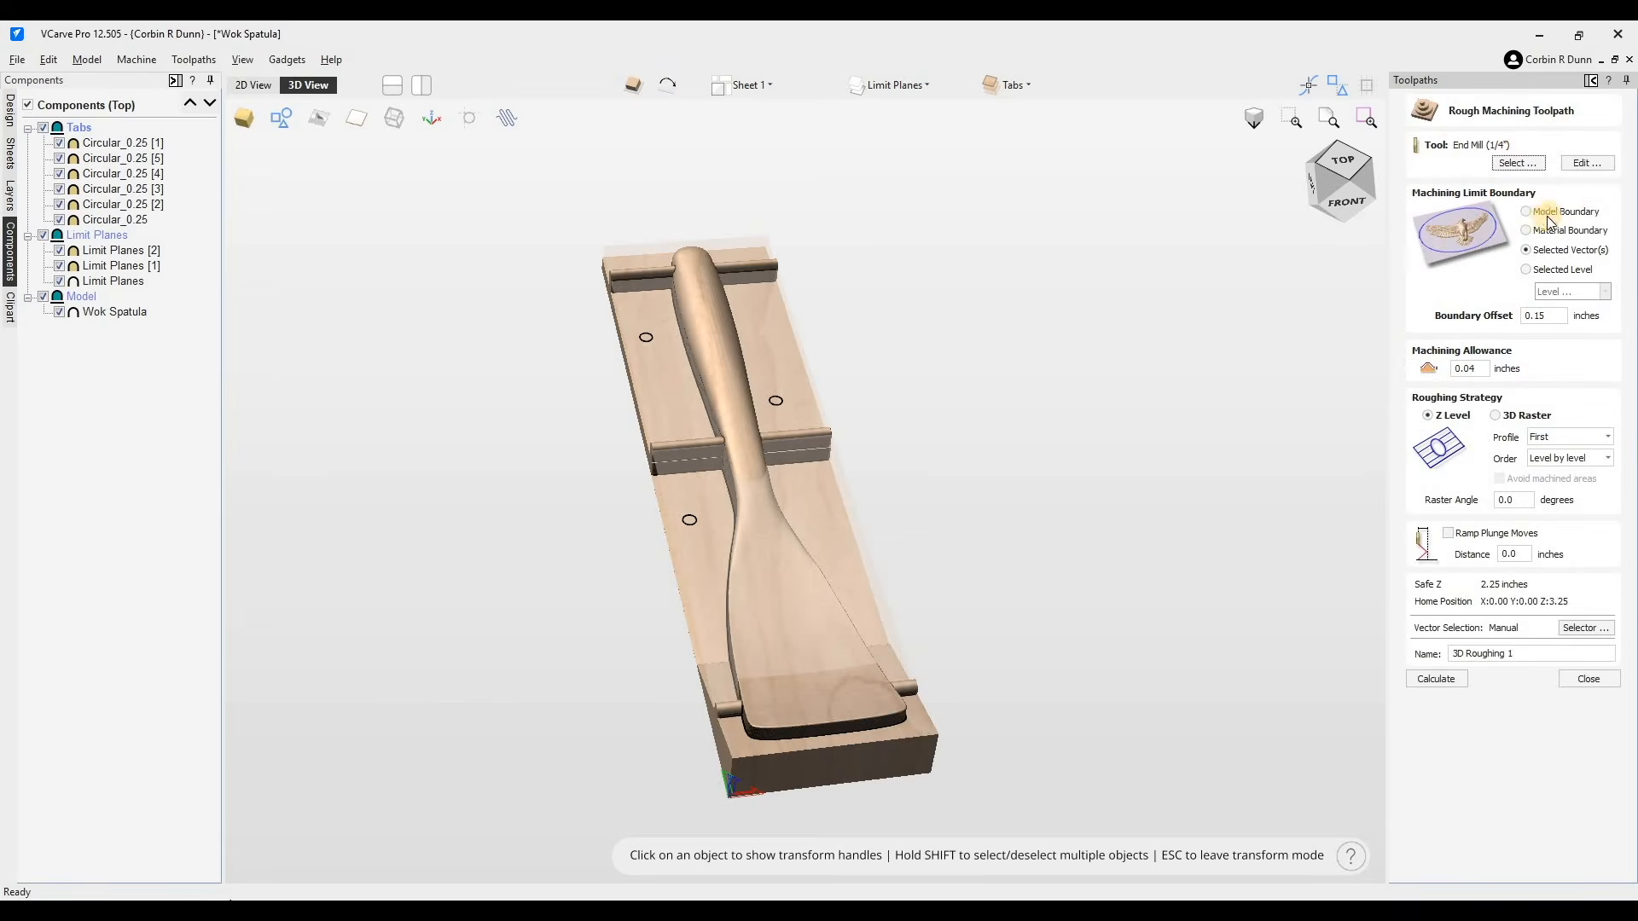
left_click(1513, 163)
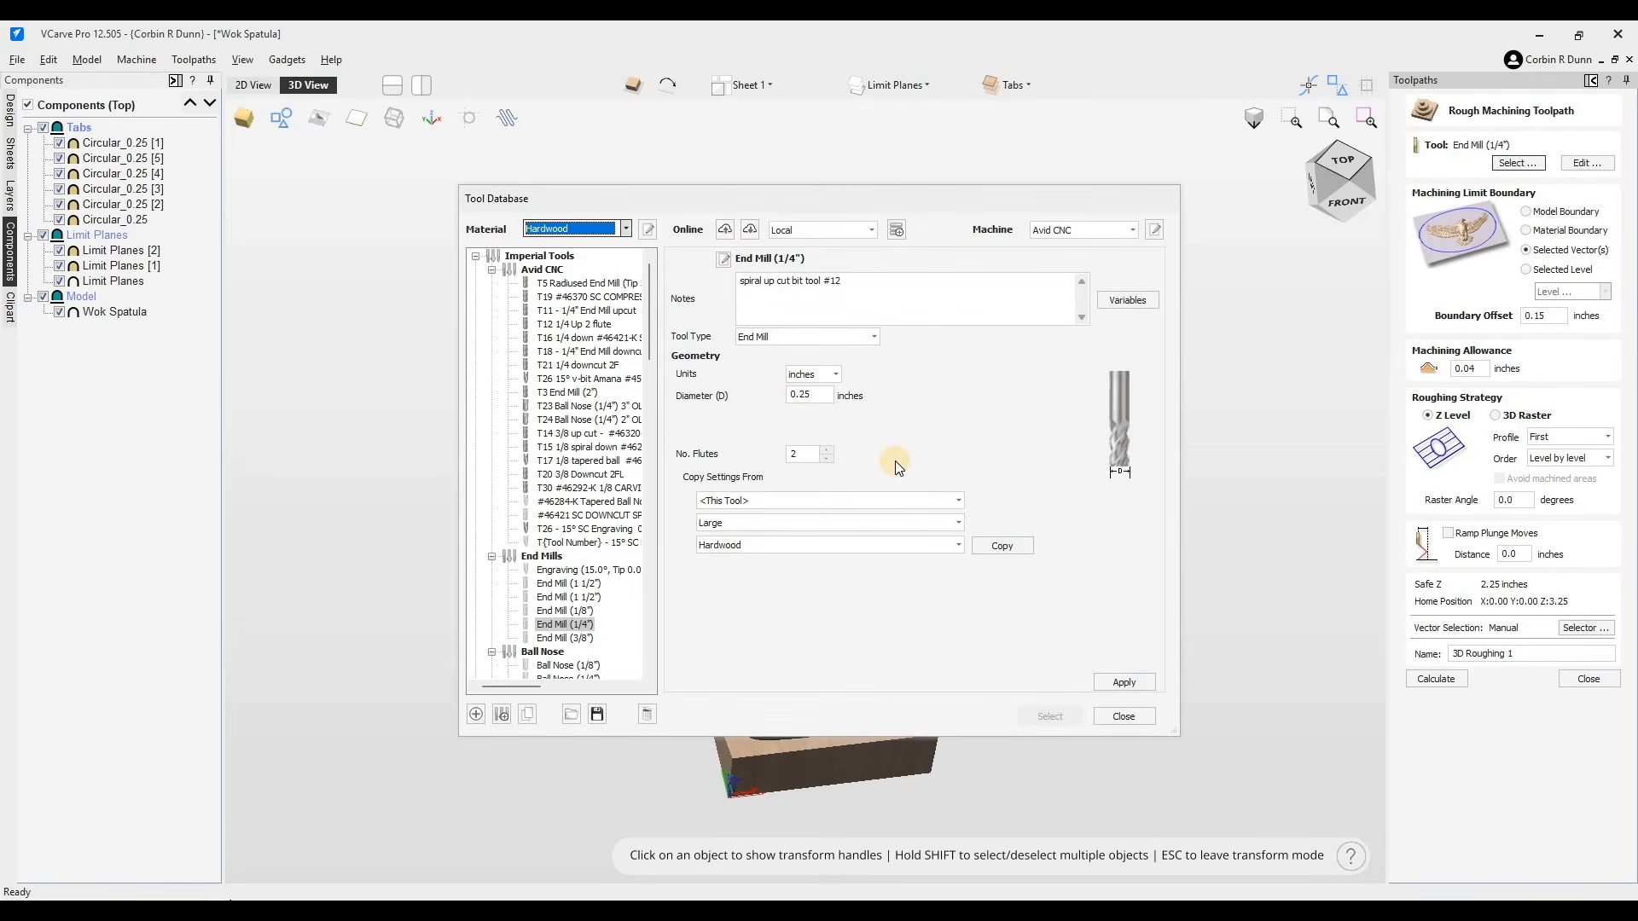
left_click(592, 324)
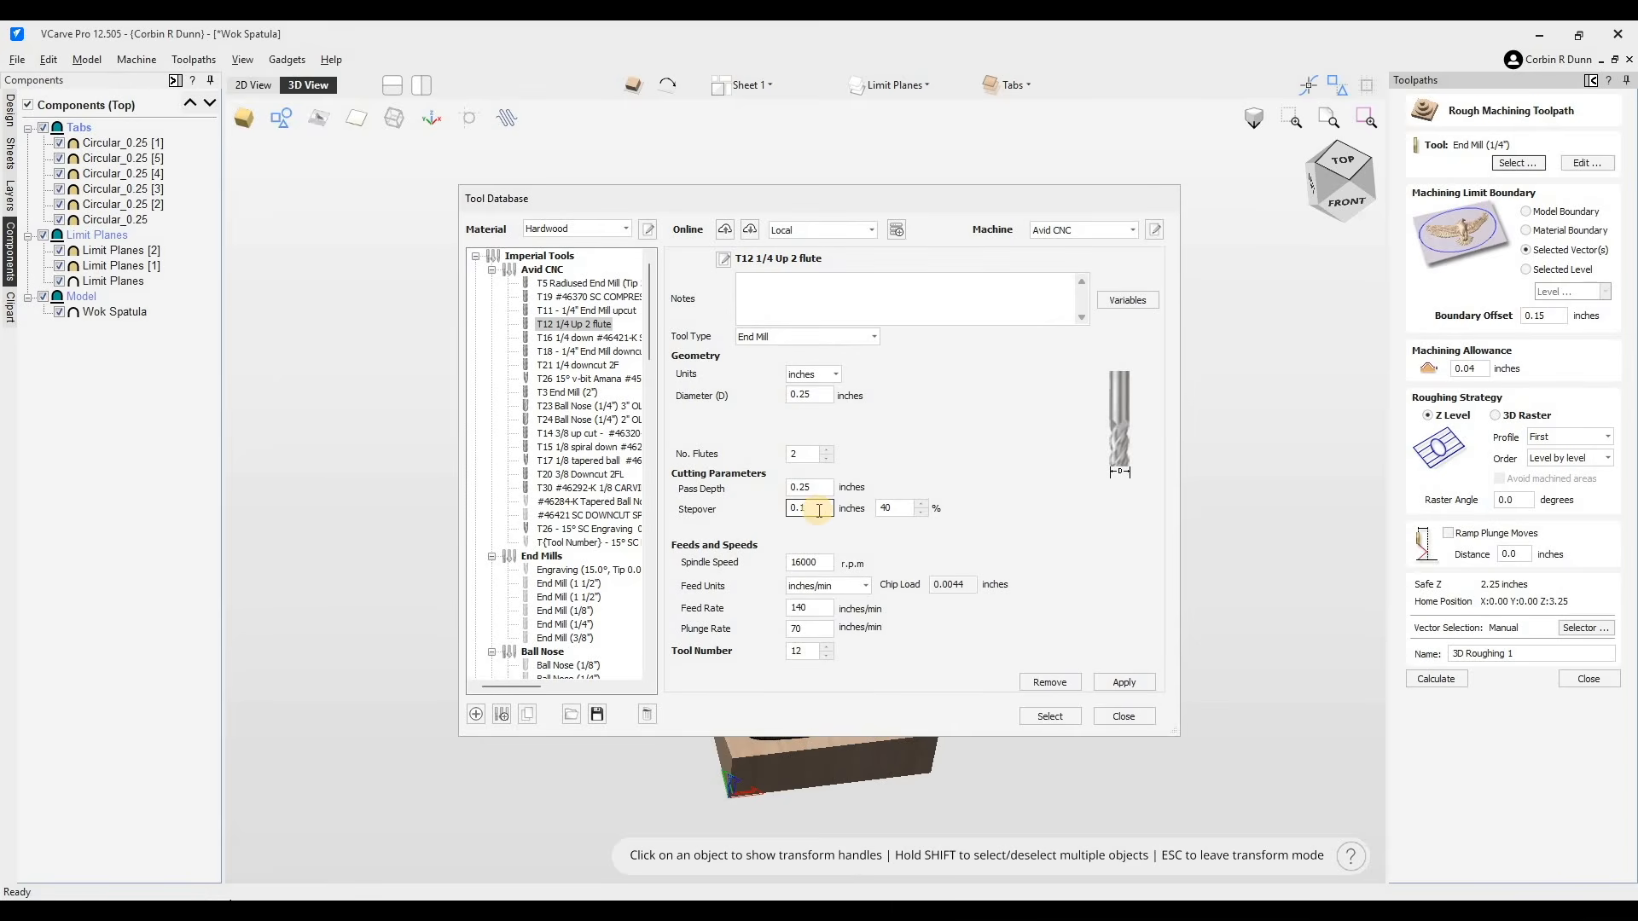
- Set the end mill's spindle speed to 18000 rpm, feed 160, plunge 80 inches/min, and stepover 0.15 inches
double_click(827, 563)
type("18000")
key("Tab")
key("Tab")
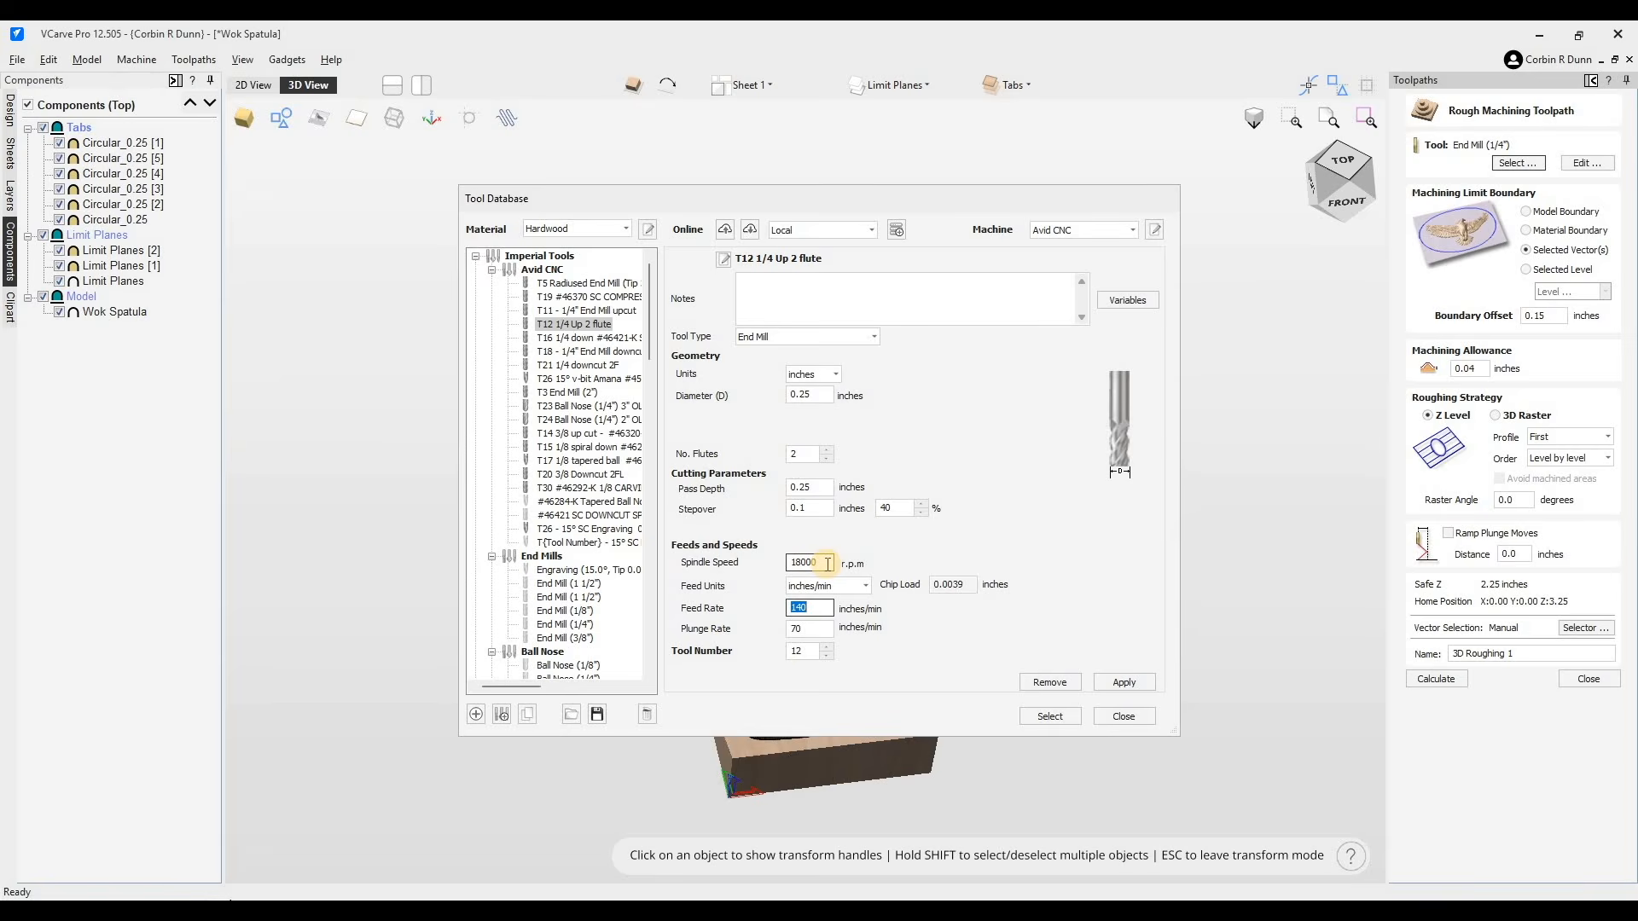
type("160")
key("Tab")
type("80")
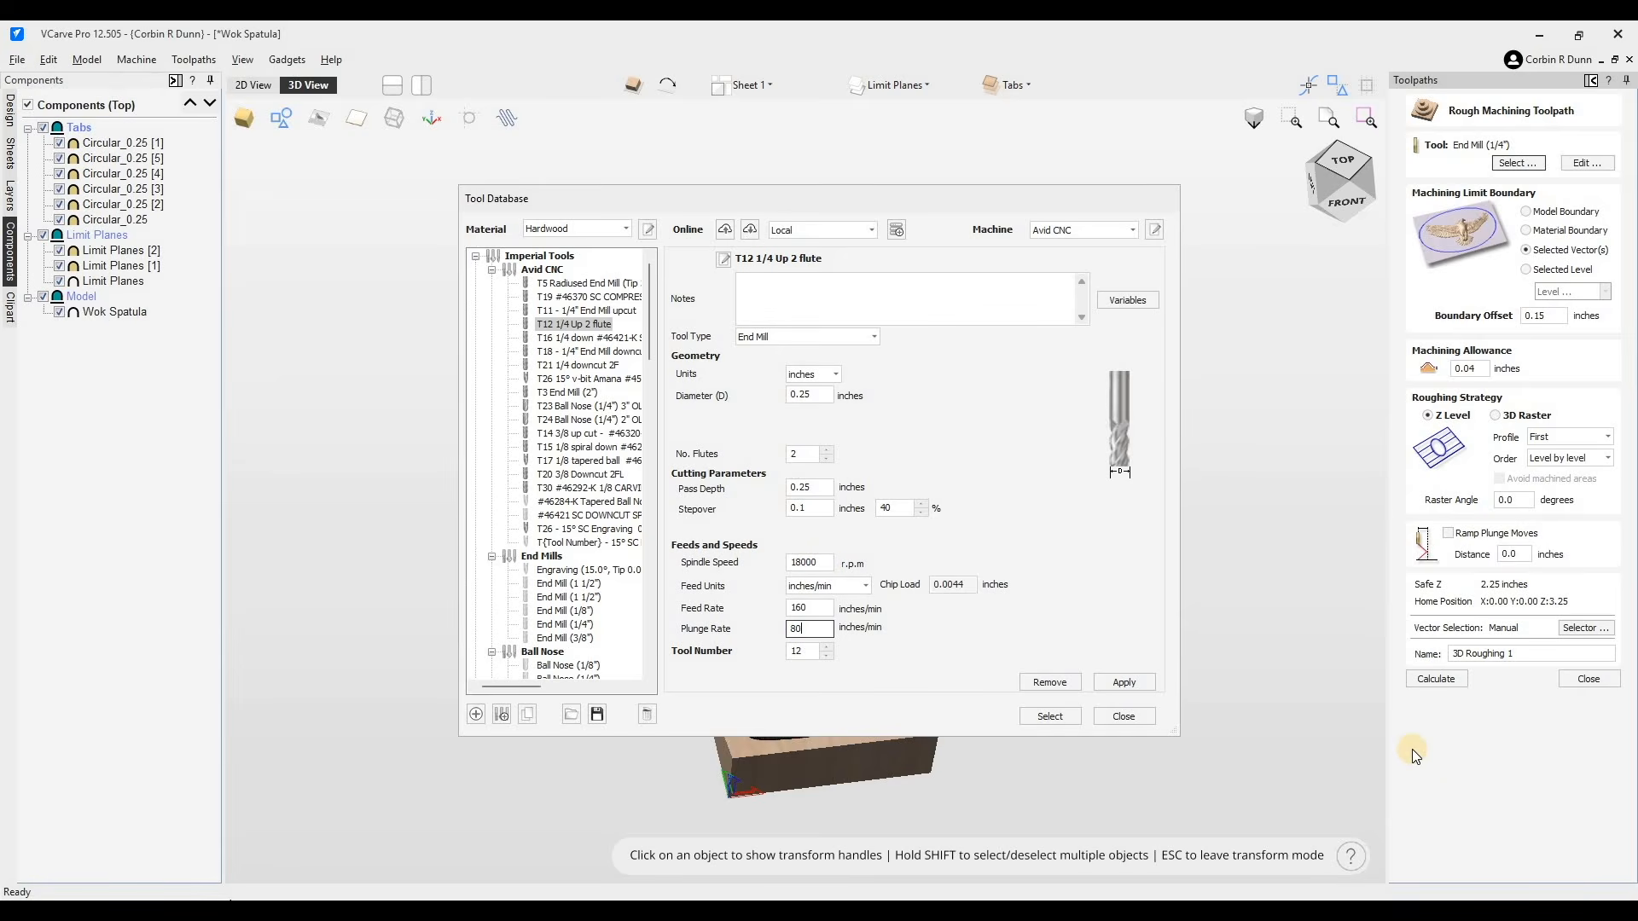
key("Tab")
left_click(813, 512)
type("5")
- Set the pass depth to 0.030 inches, feed rate 240 and plunge rate 100 inches/min, and select the tool
double_click(820, 486)
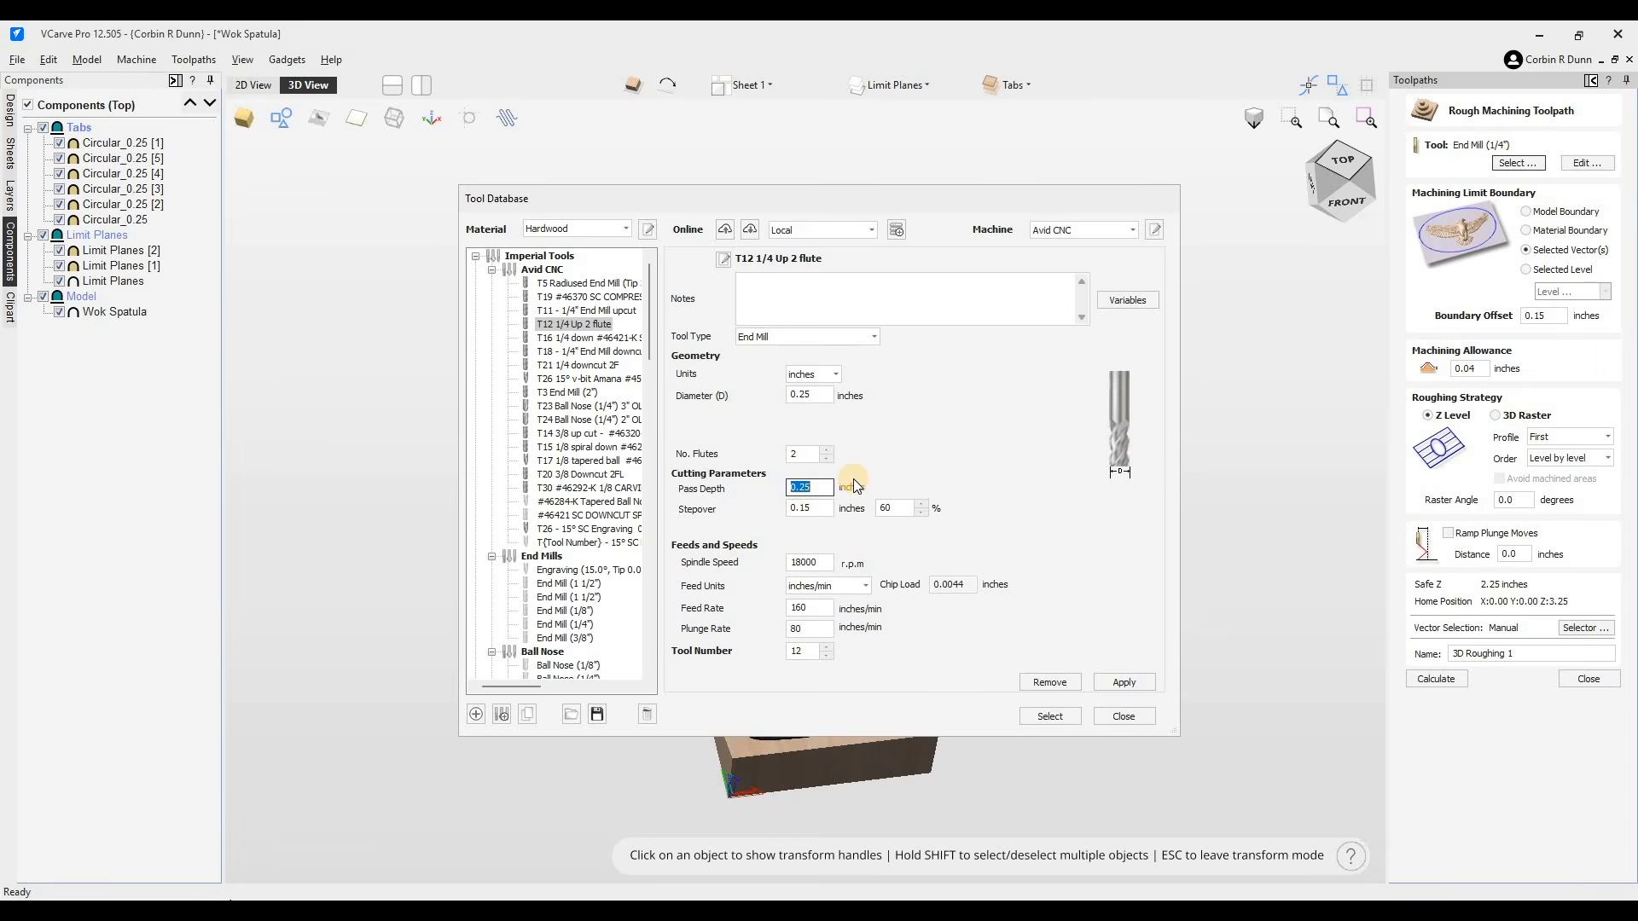
type("0.30")
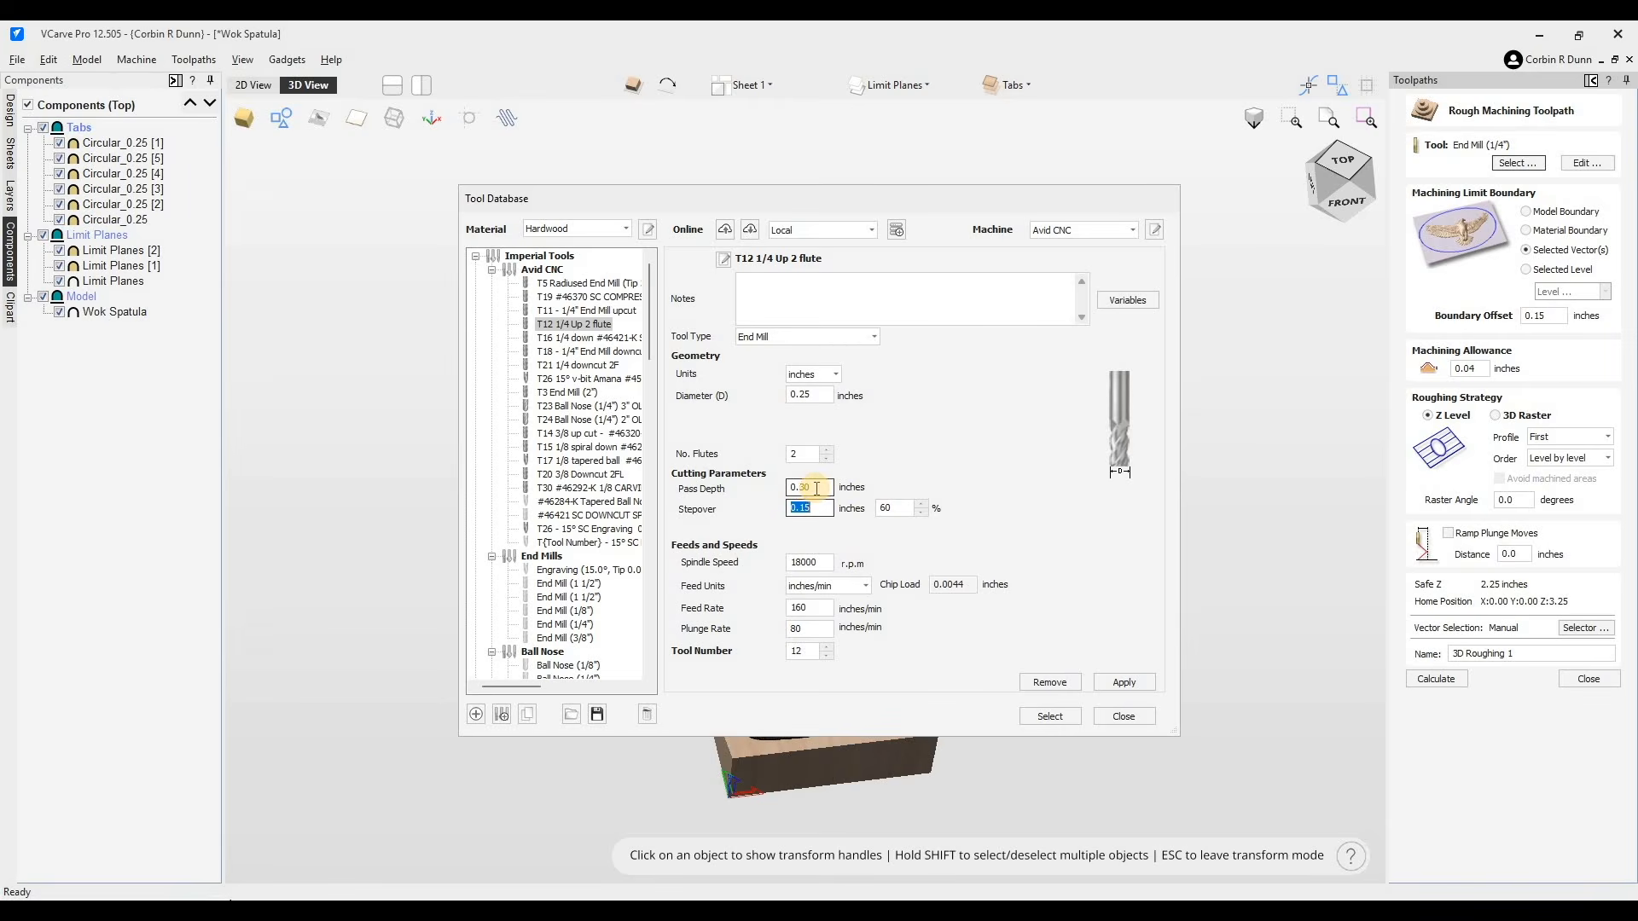
type("0")
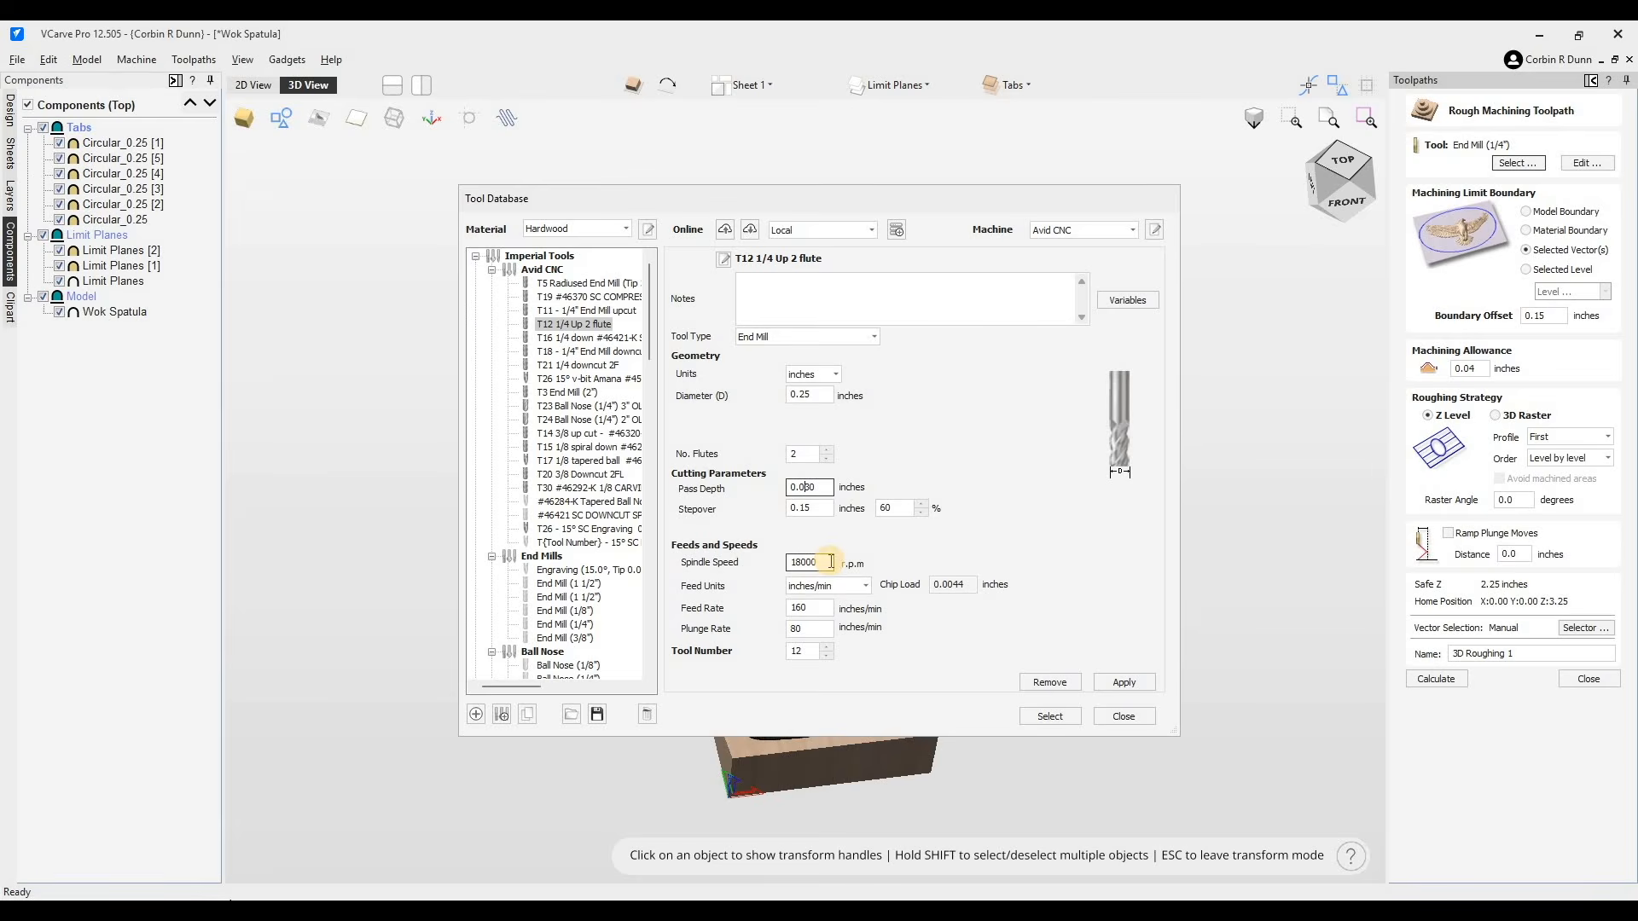
left_click(845, 603)
key("Tab")
type("100")
key("Tab")
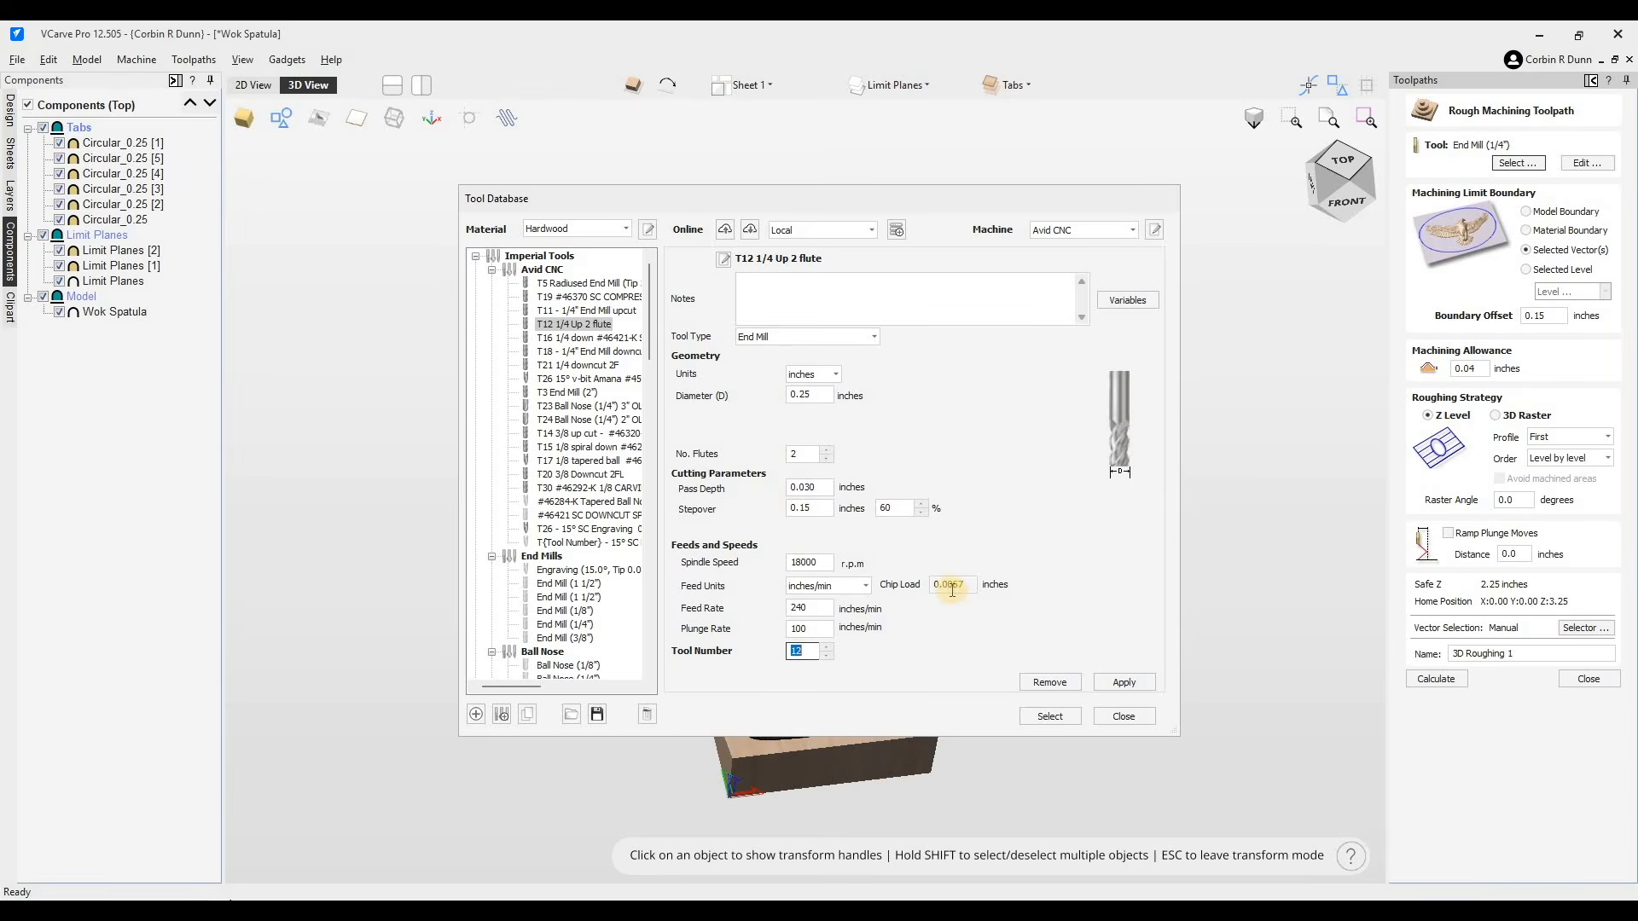
left_click(952, 586)
left_click_drag(1005, 545, 722, 225)
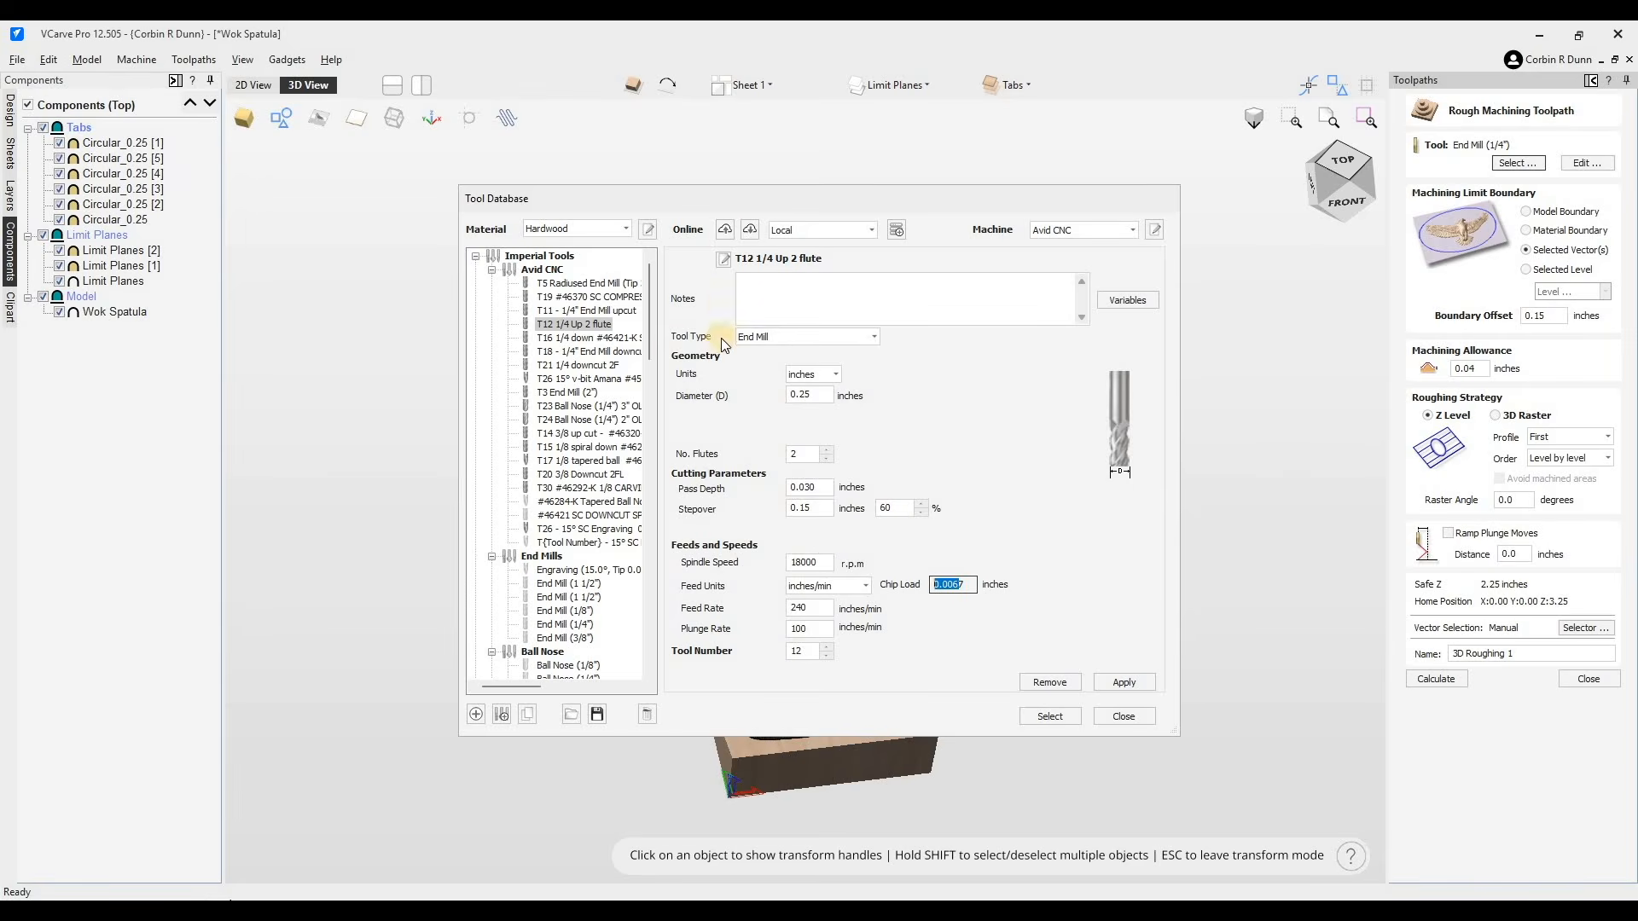
left_click(1051, 717)
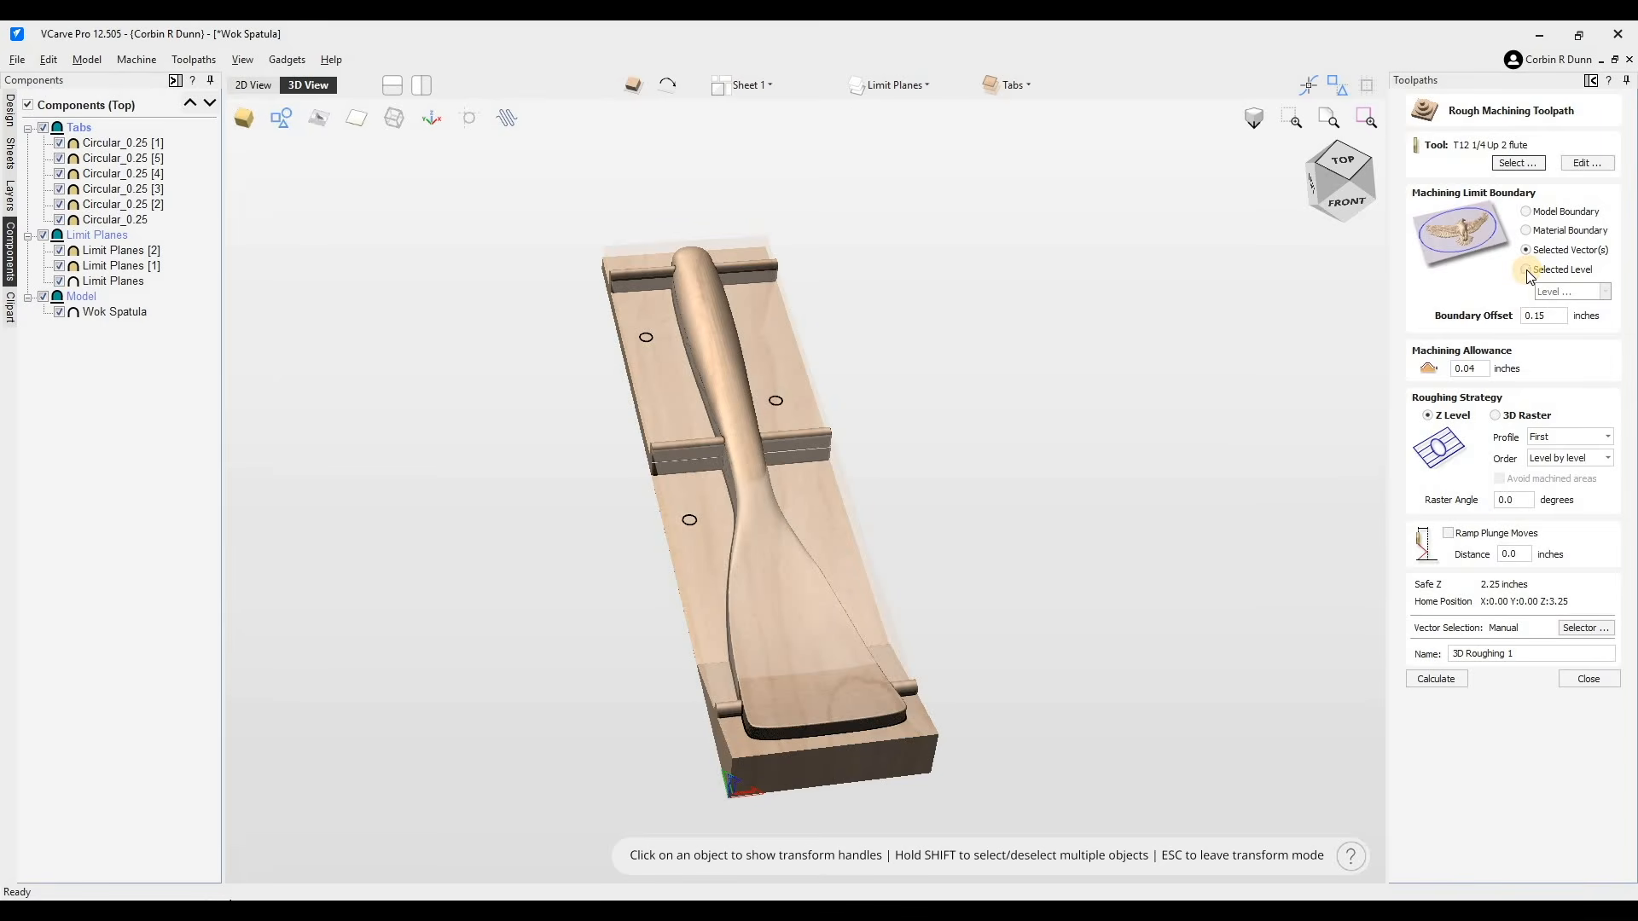
- Limit the roughing toolpath to the Model level with a boundary offset of .15+0.020 inches and calculate it
left_click(1578, 270)
left_click(1603, 292)
left_click(1570, 268)
left_click(1526, 211)
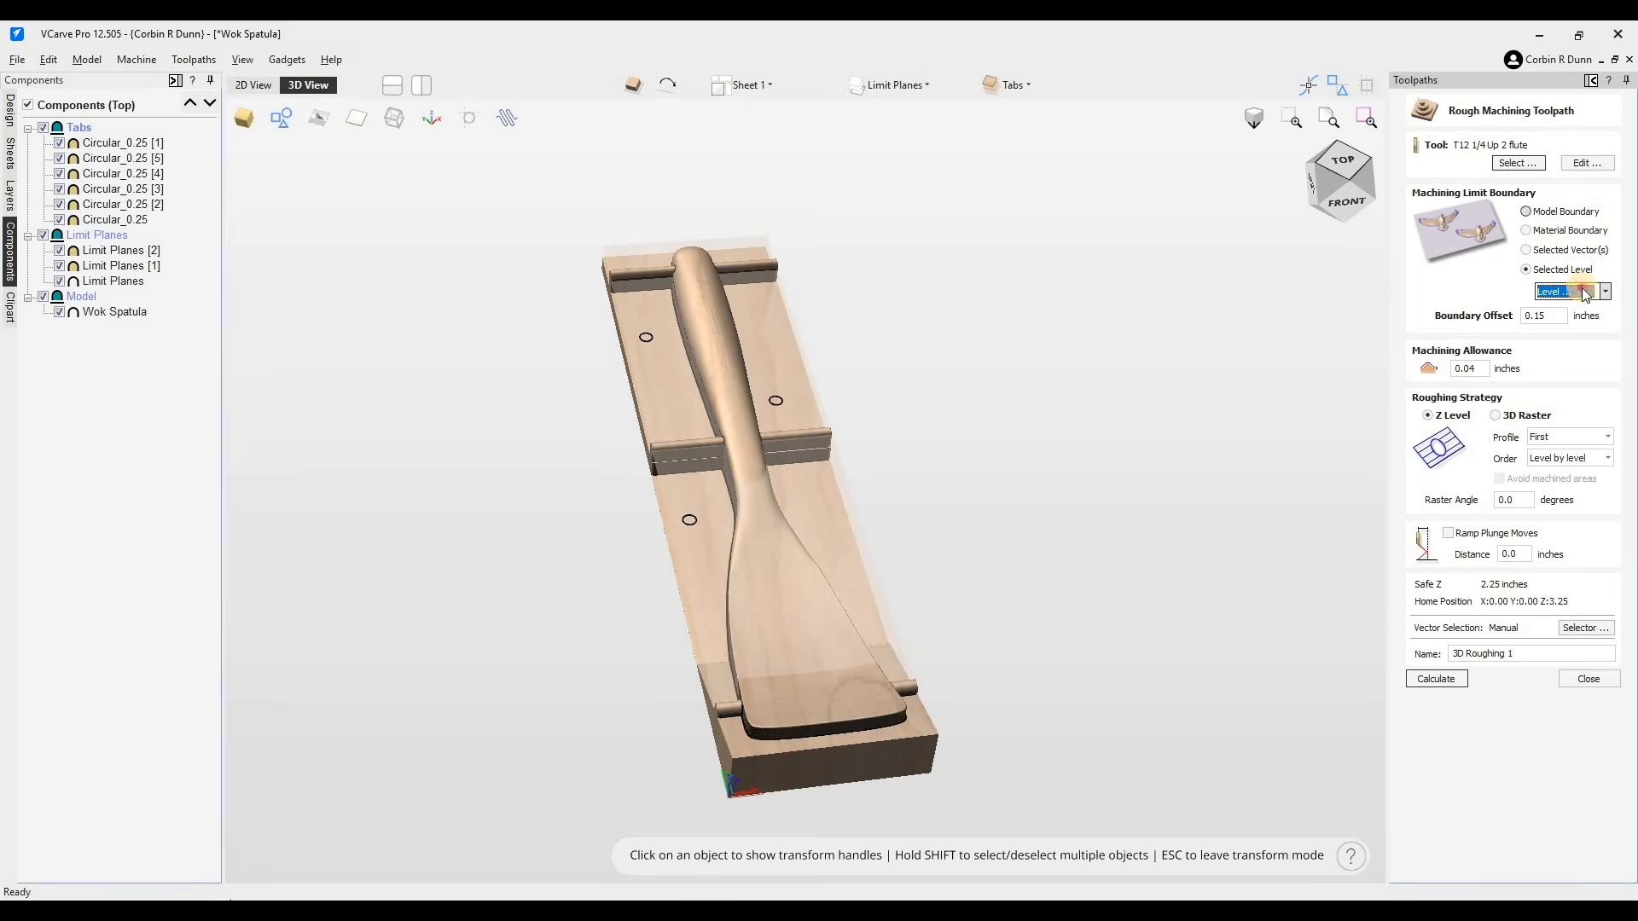
left_click(1532, 268)
left_click(1574, 340)
double_click(1548, 315)
type("15")
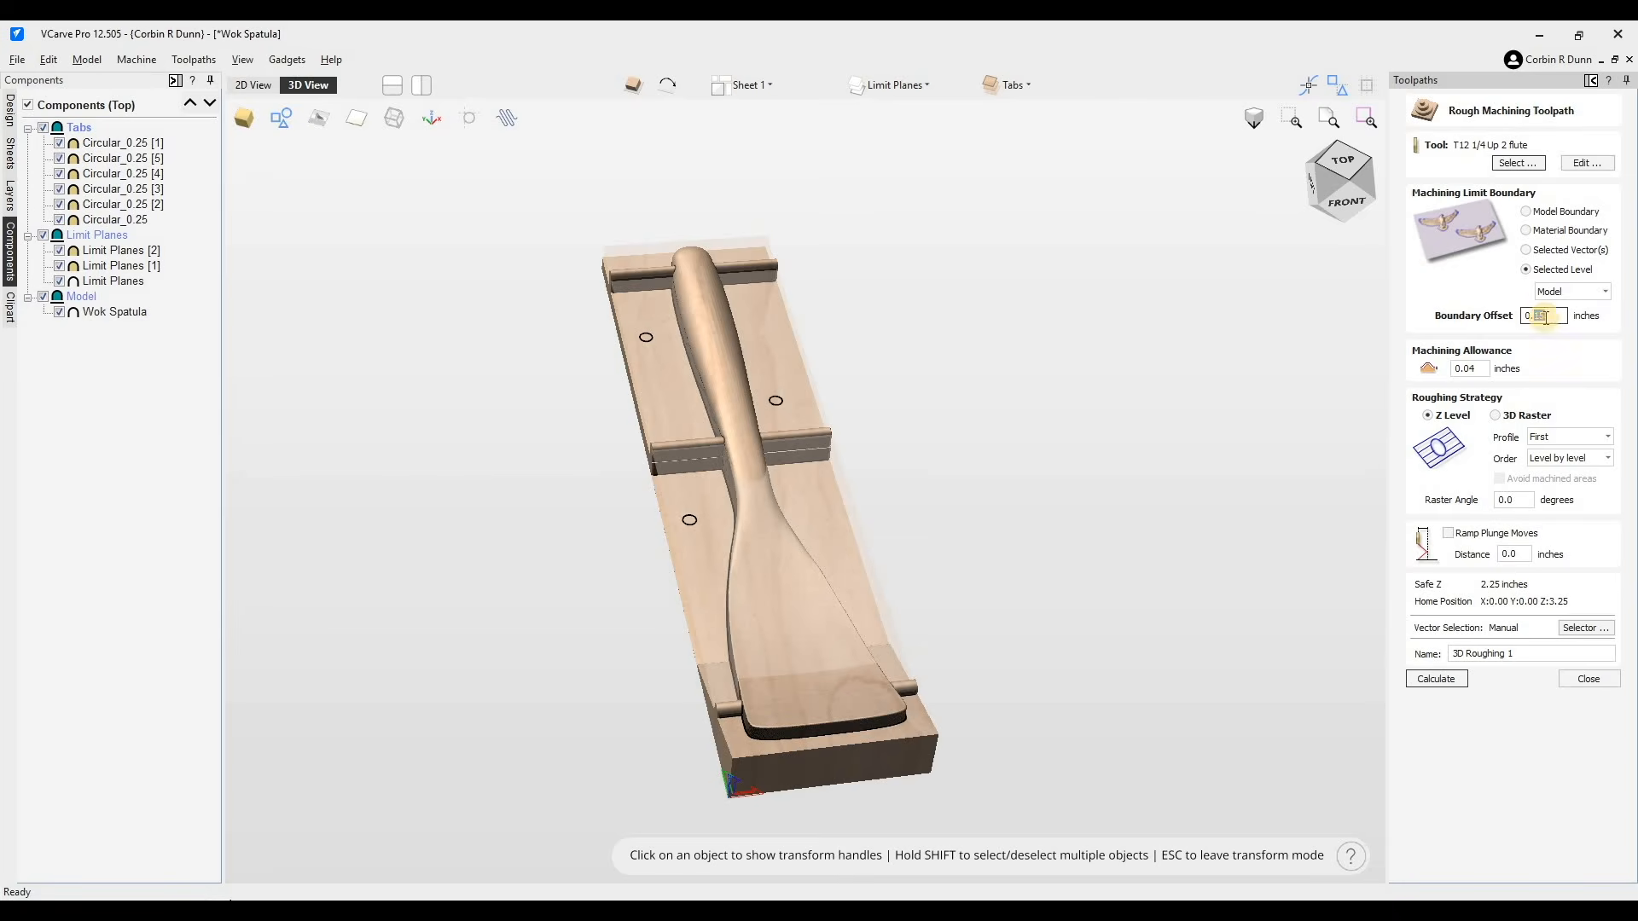
left_click(1561, 345)
type("0")
key("Return")
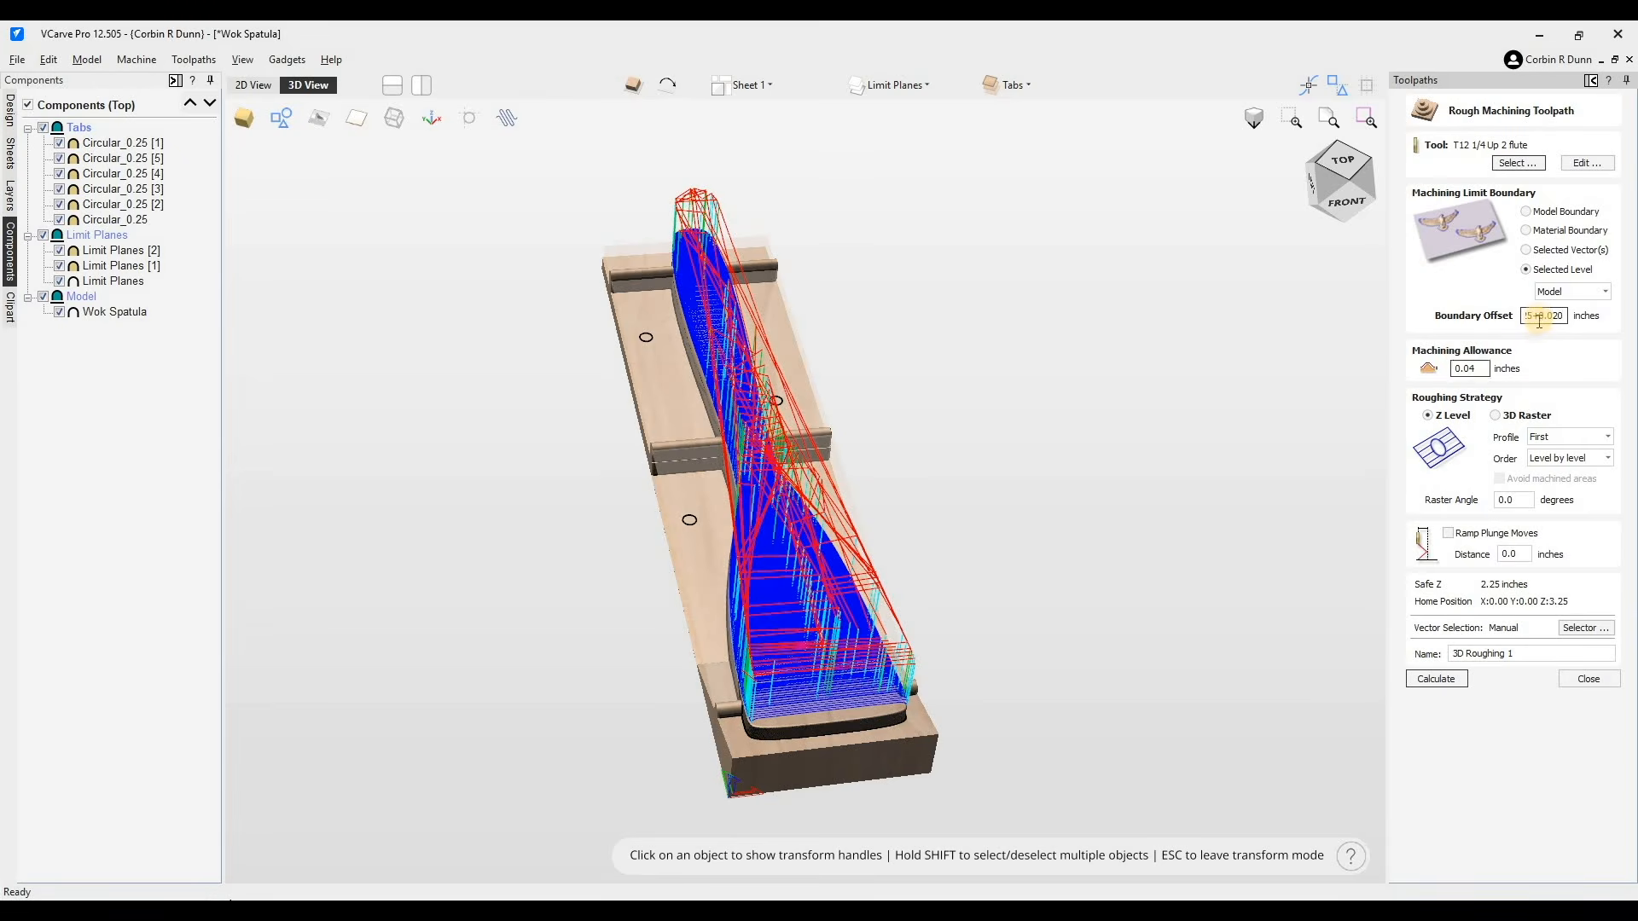
- Set the roughing machining allowance to 0.02 inches
left_click(1531, 317)
key("BackSpace")
type("2")
key("Tab")
scroll(626, 752, "up", 2)
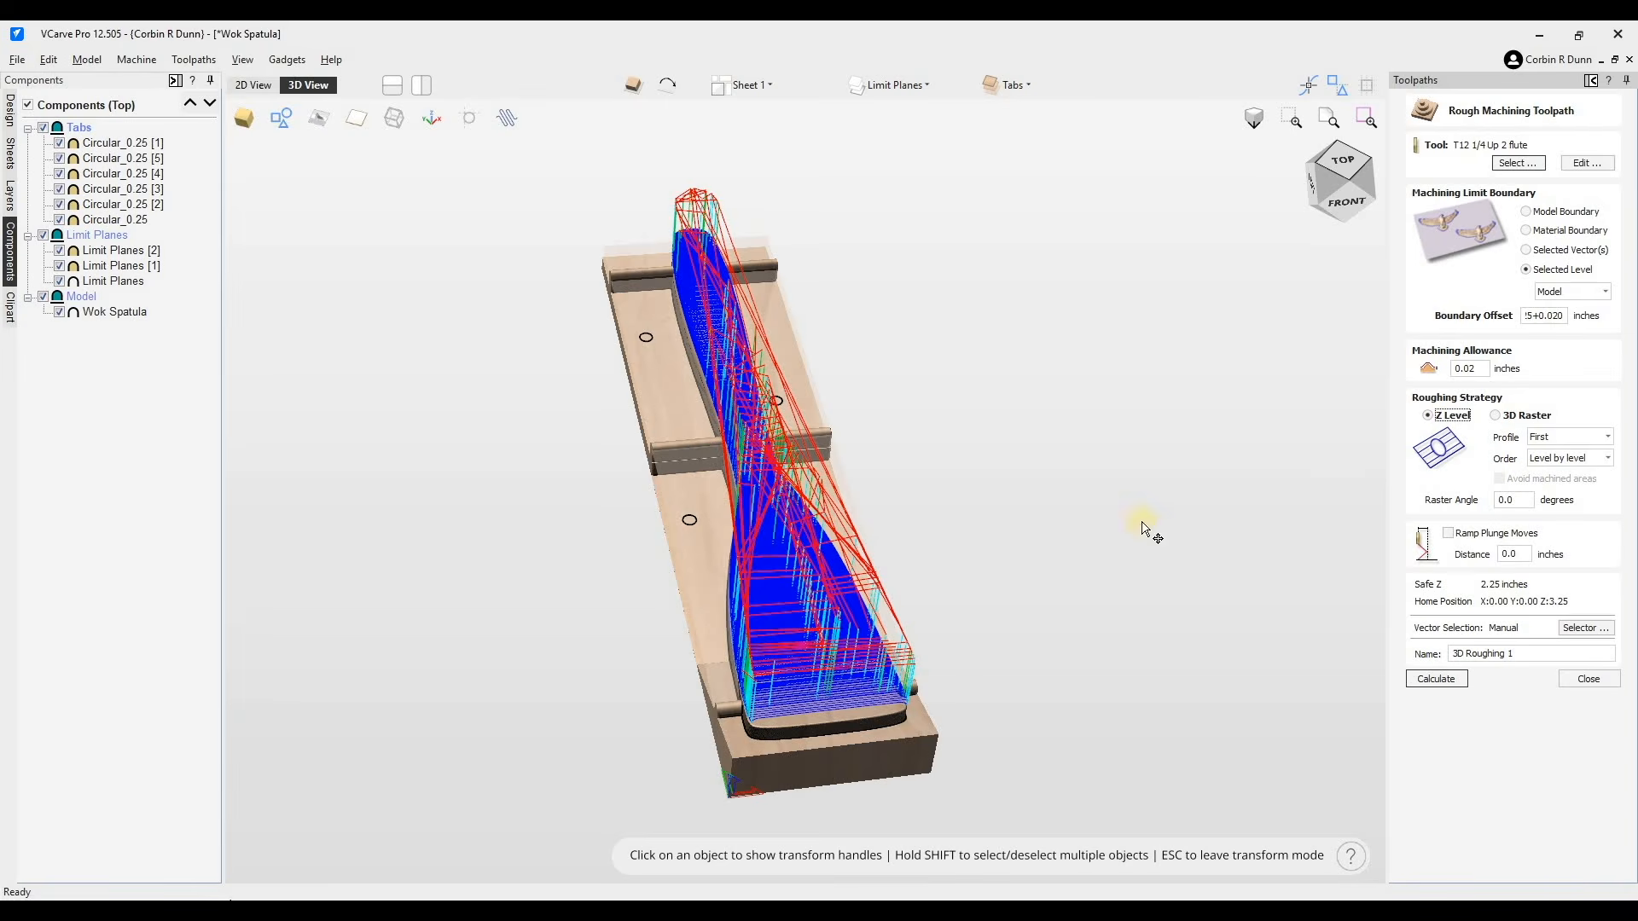
left_click_drag(996, 563, 1543, 376)
scroll(1176, 573, "up", 3)
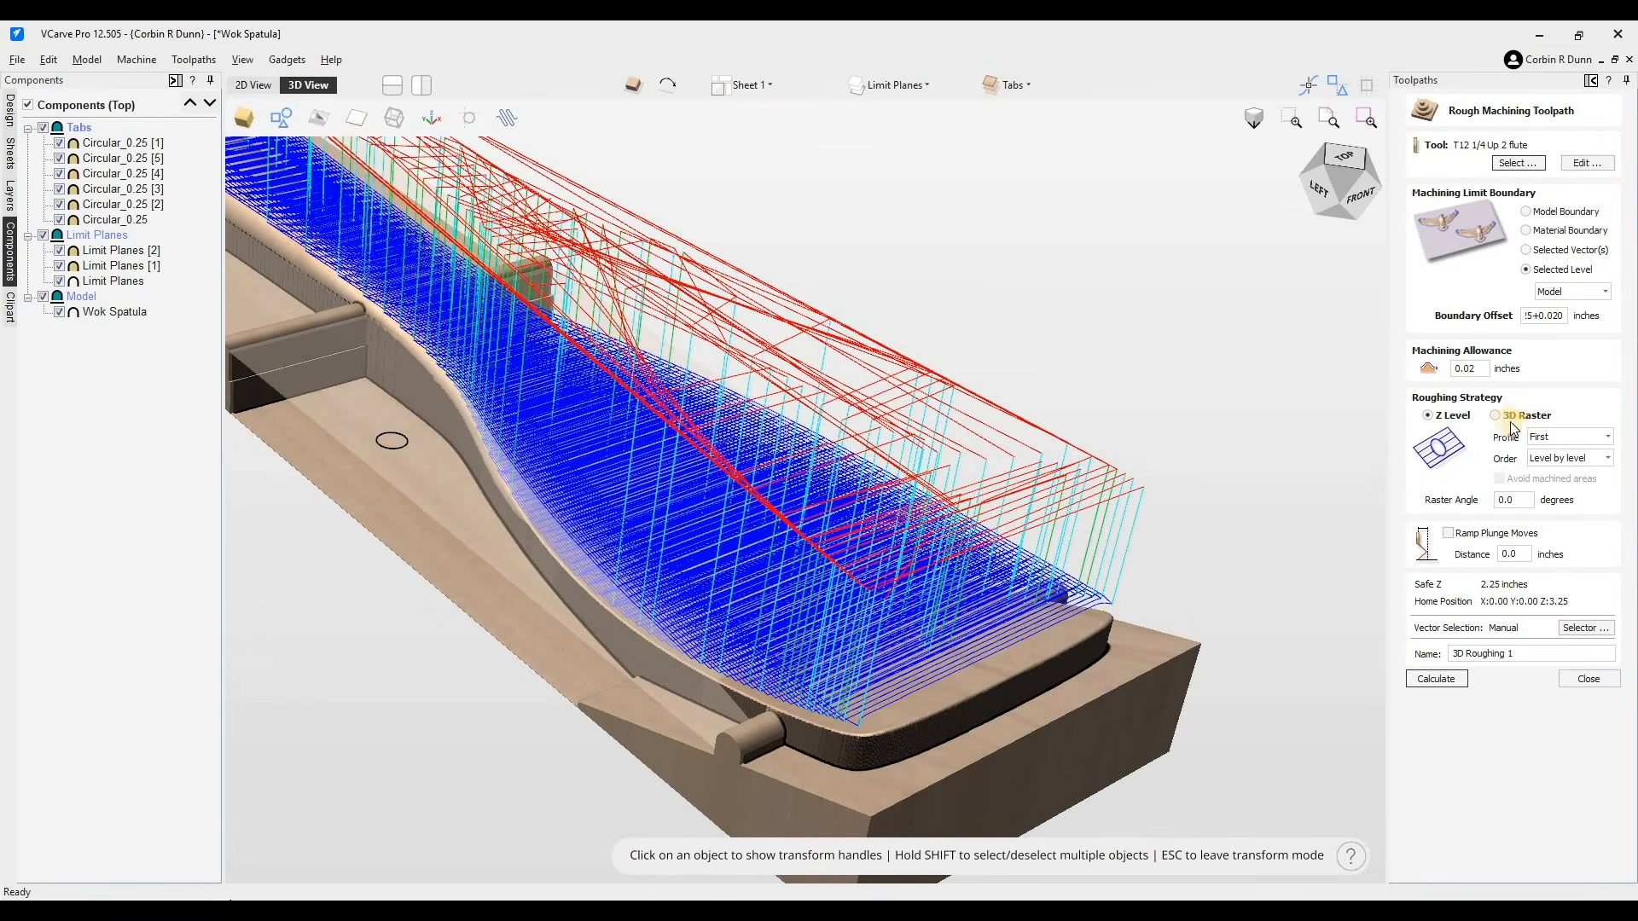
- Keep Z Level roughing with First profile, enable ramp plunge moves over 0.25 inches, and calculate the toolpath
left_click(1494, 415)
left_click(1438, 415)
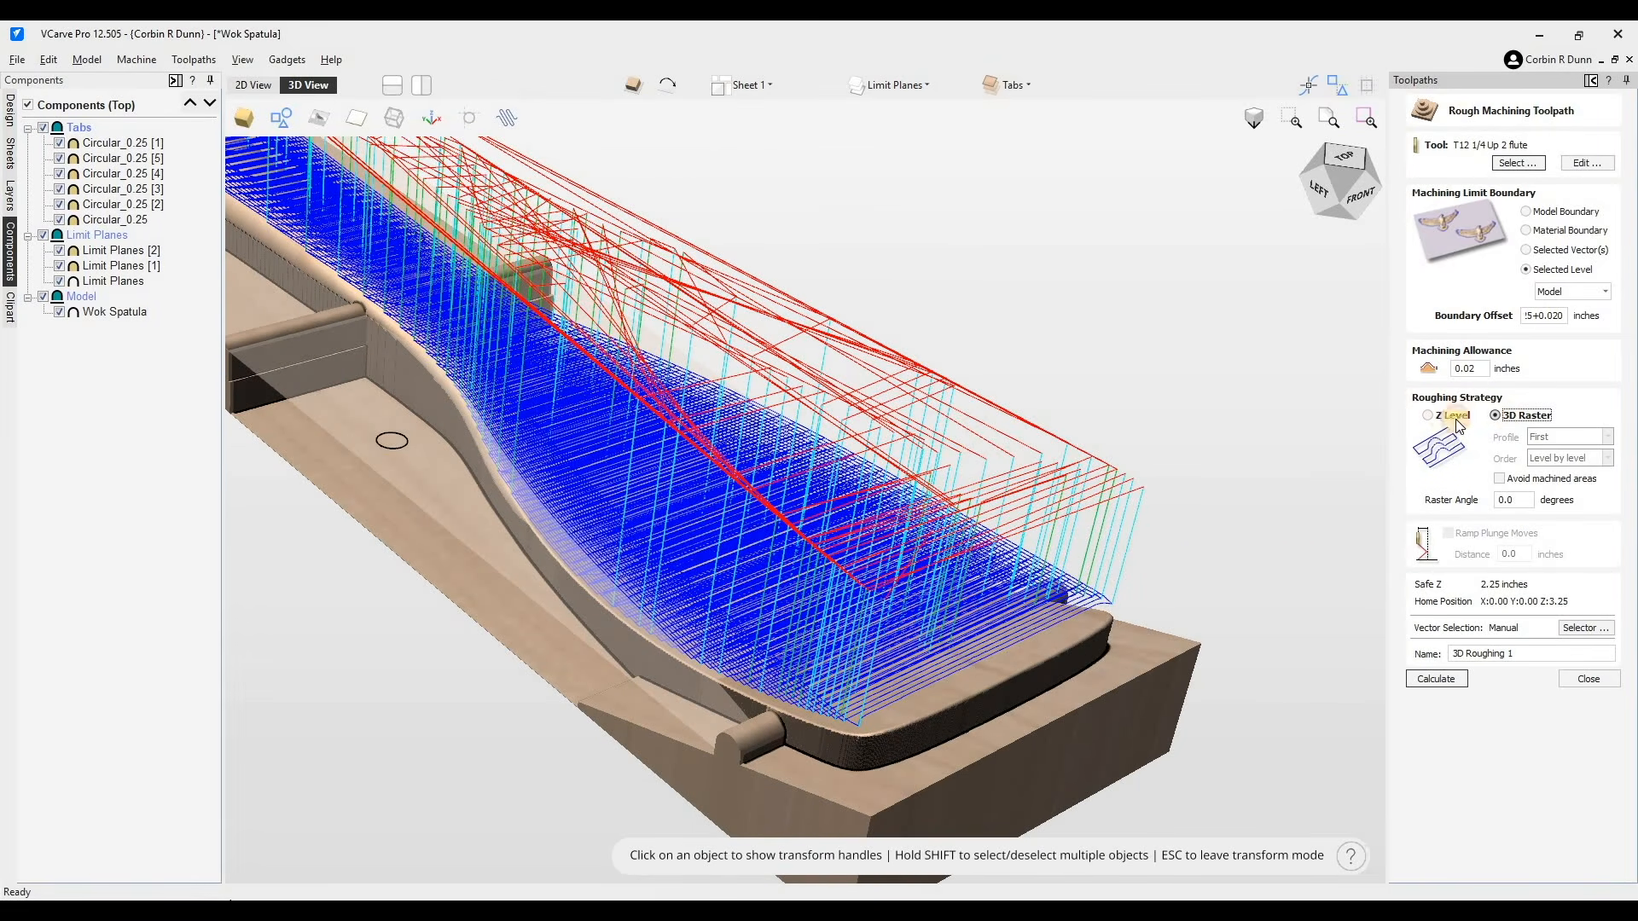
left_click(1564, 436)
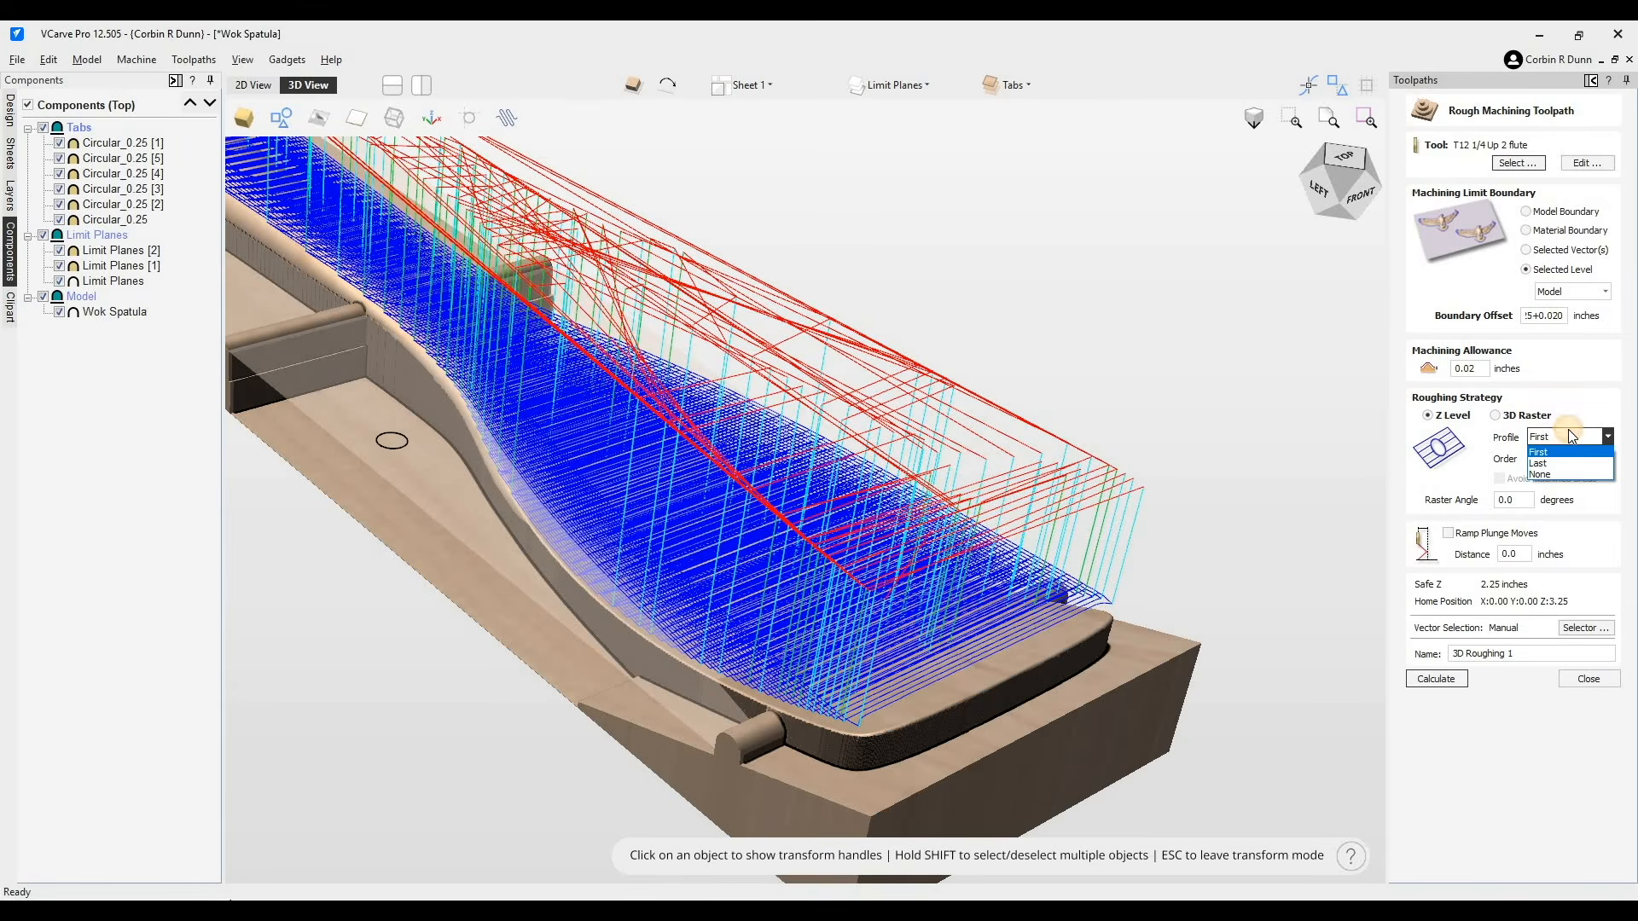
left_click(1564, 452)
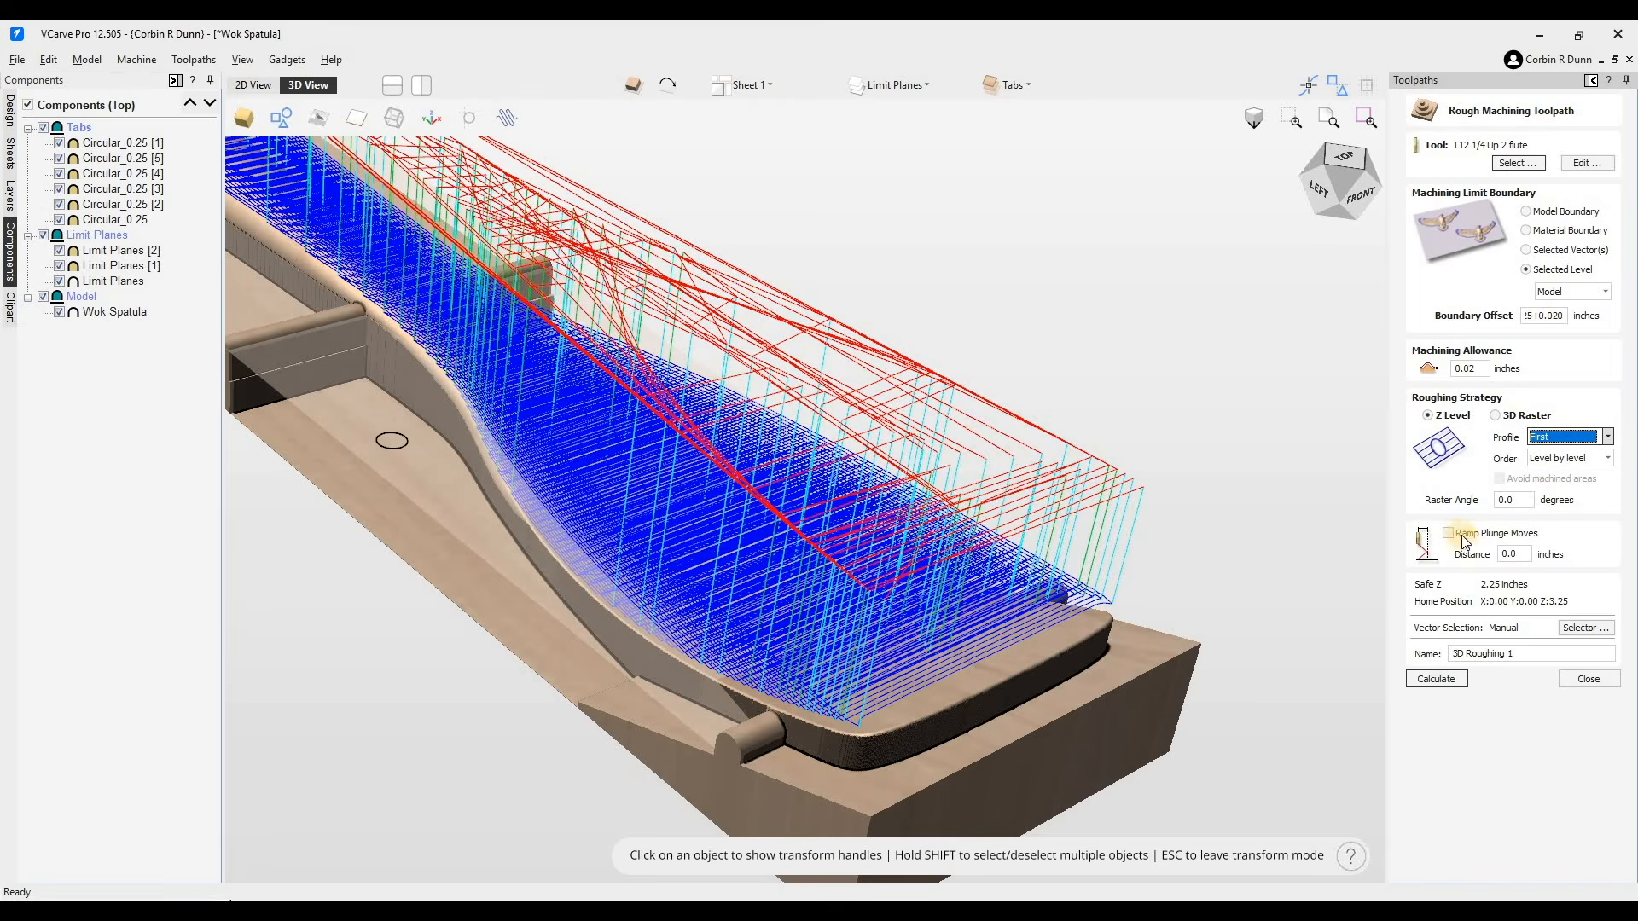
left_click(1450, 533)
key("Tab")
type(".25")
key("Tab")
left_click(1455, 680)
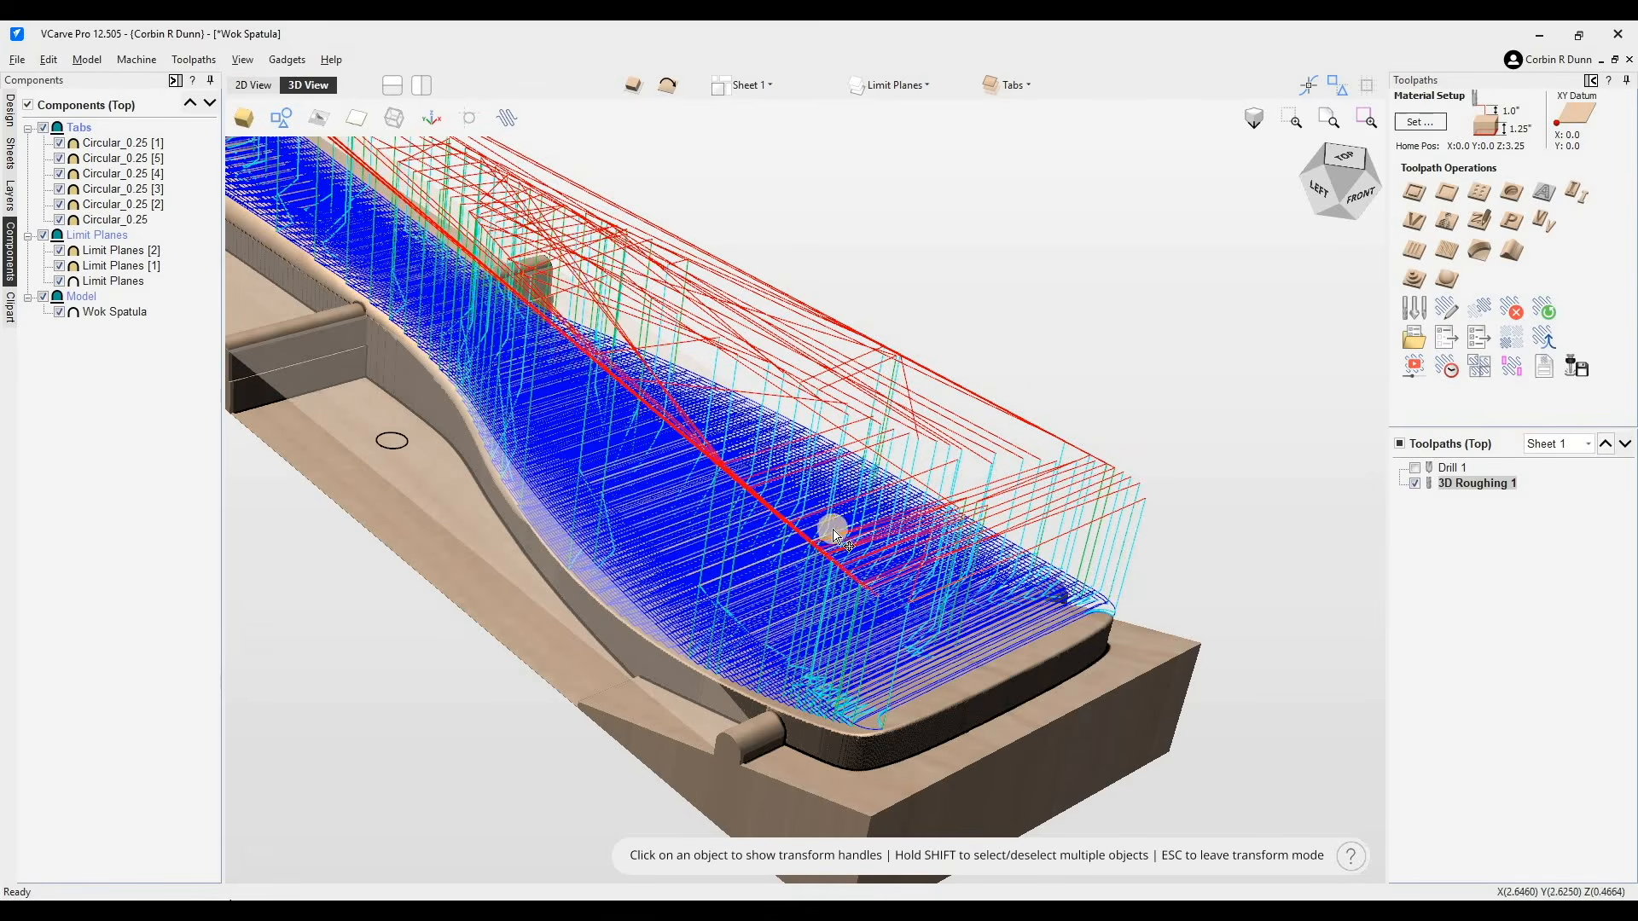
- Reopen the 3D roughing toolpath, change its boundary offset to .25+0.020 inches, recalculate and close it
scroll(836, 531, "down", 4)
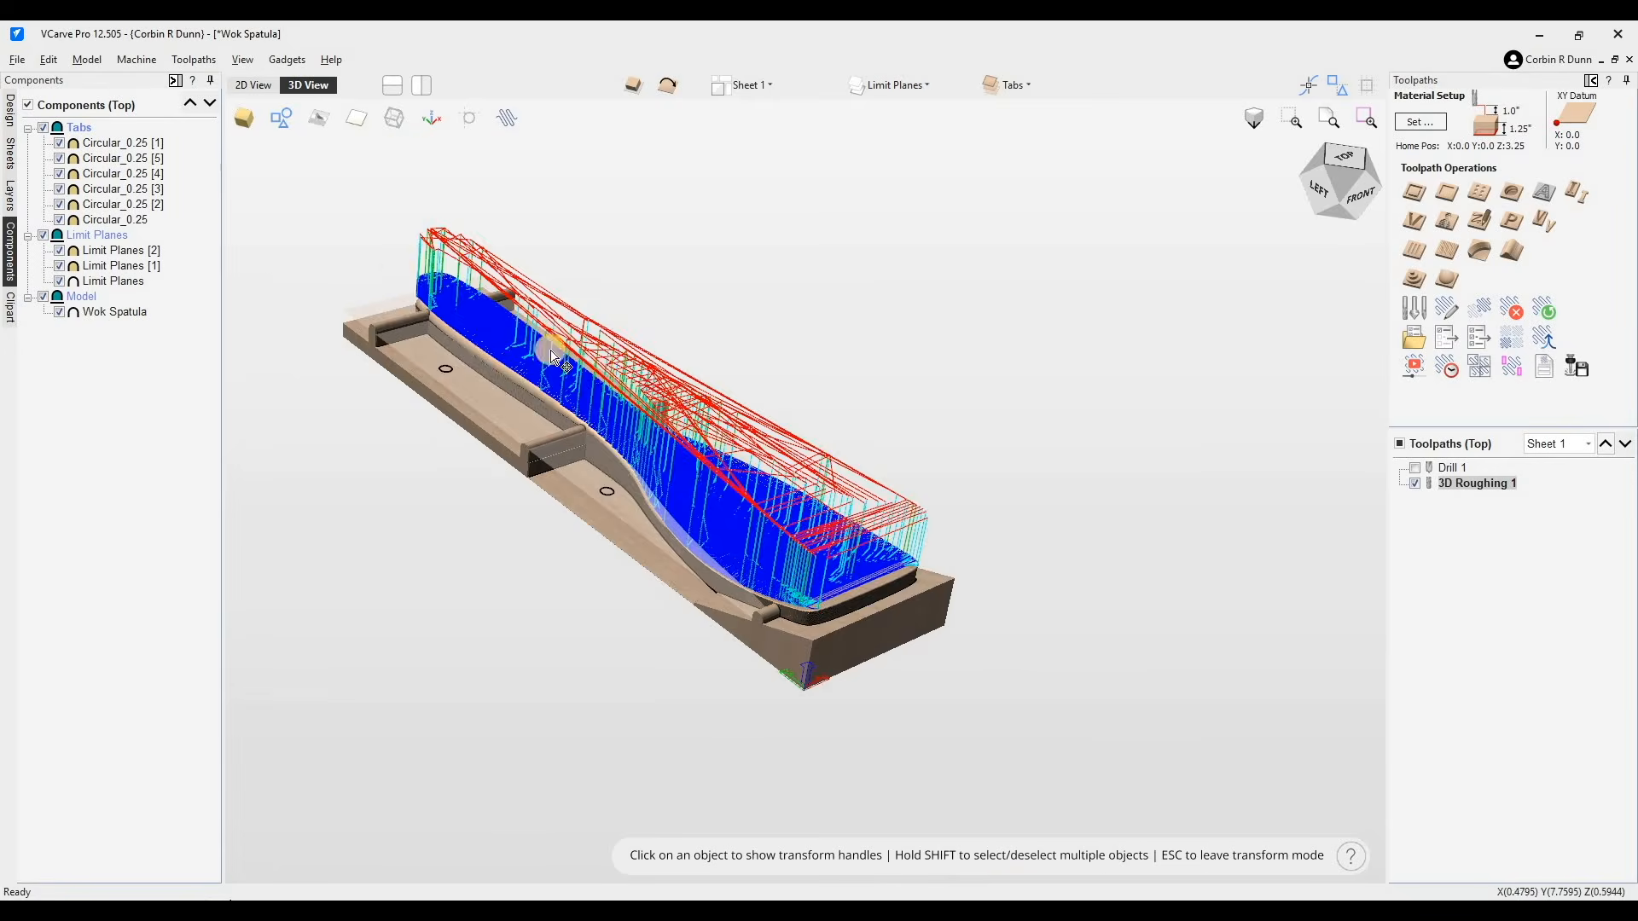
scroll(542, 443, "up", 3)
left_click_drag(514, 462, 528, 427)
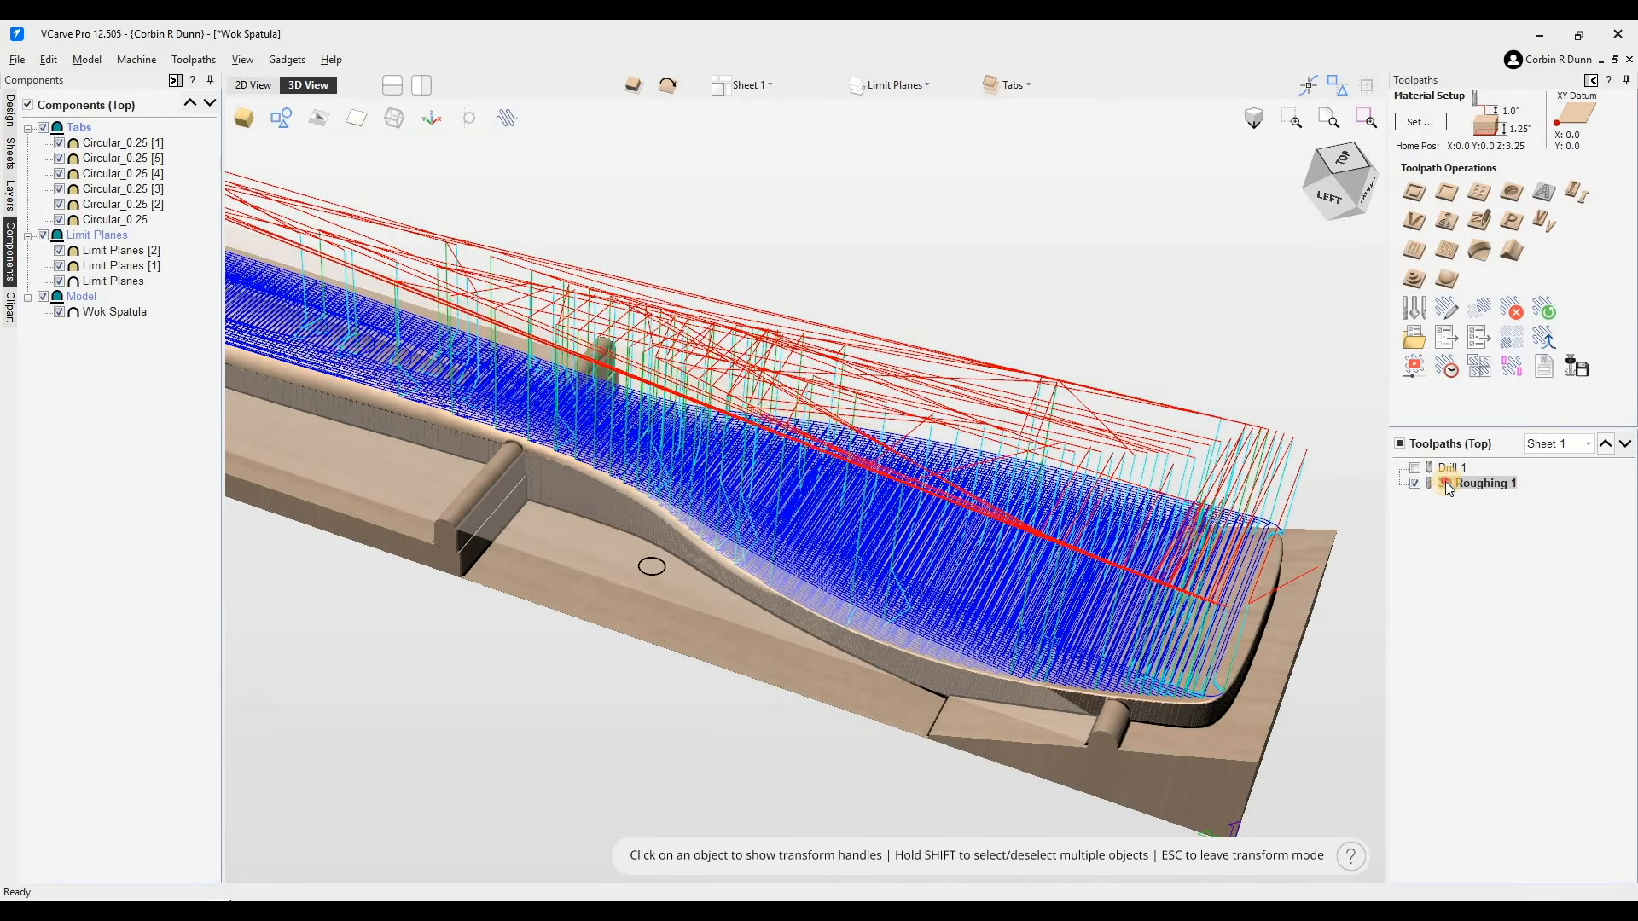
double_click(1447, 481)
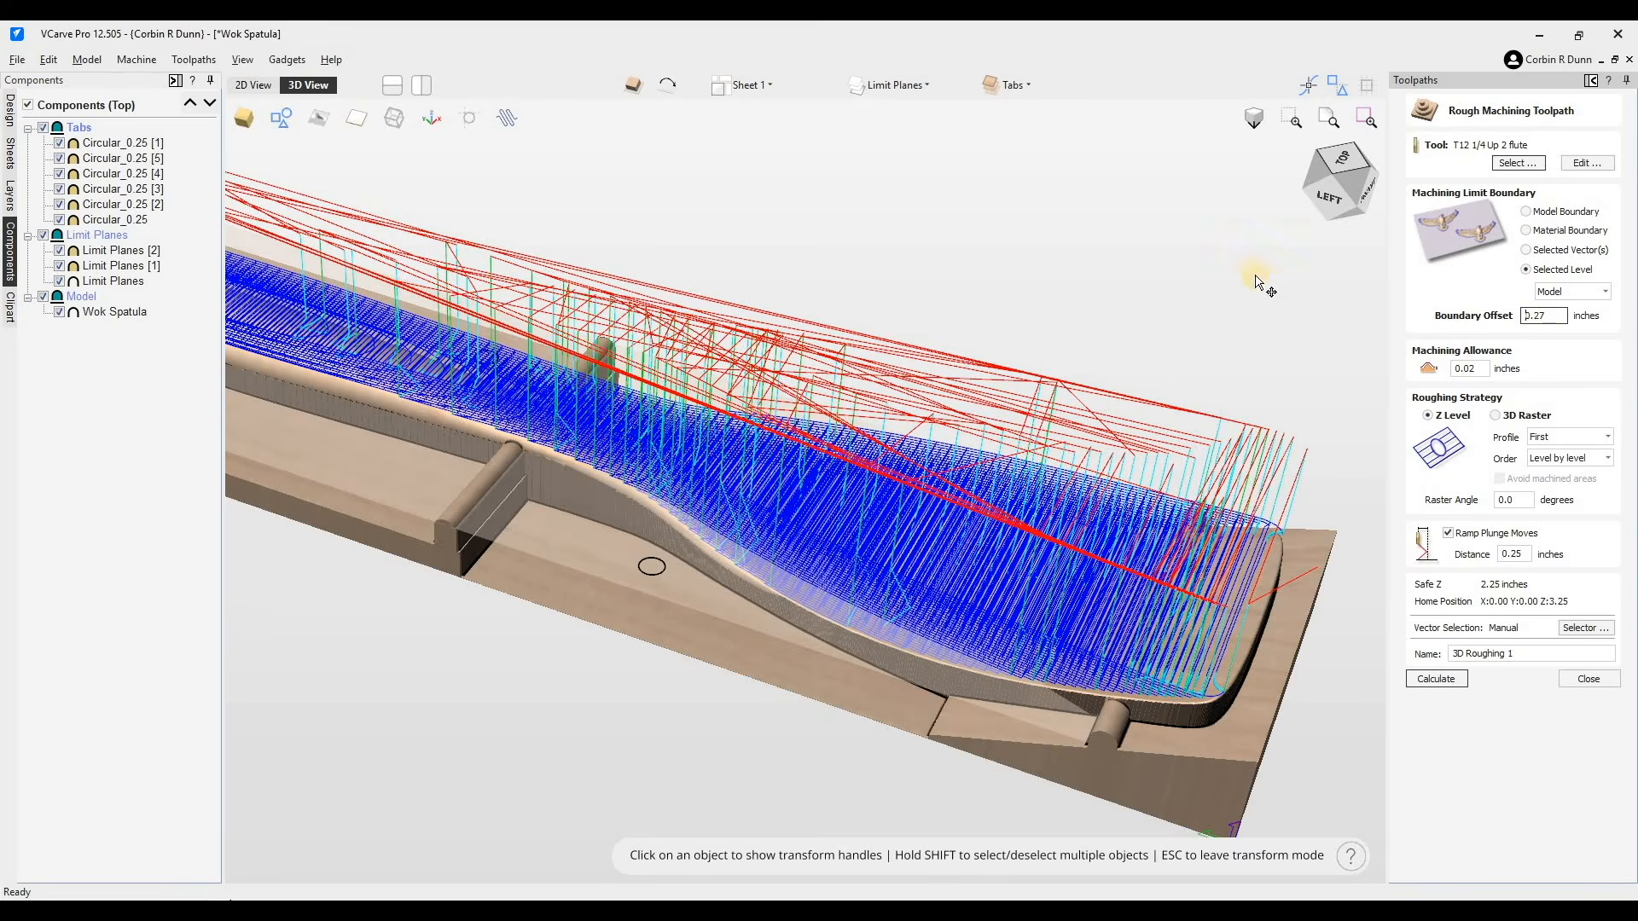
left_click(1545, 315)
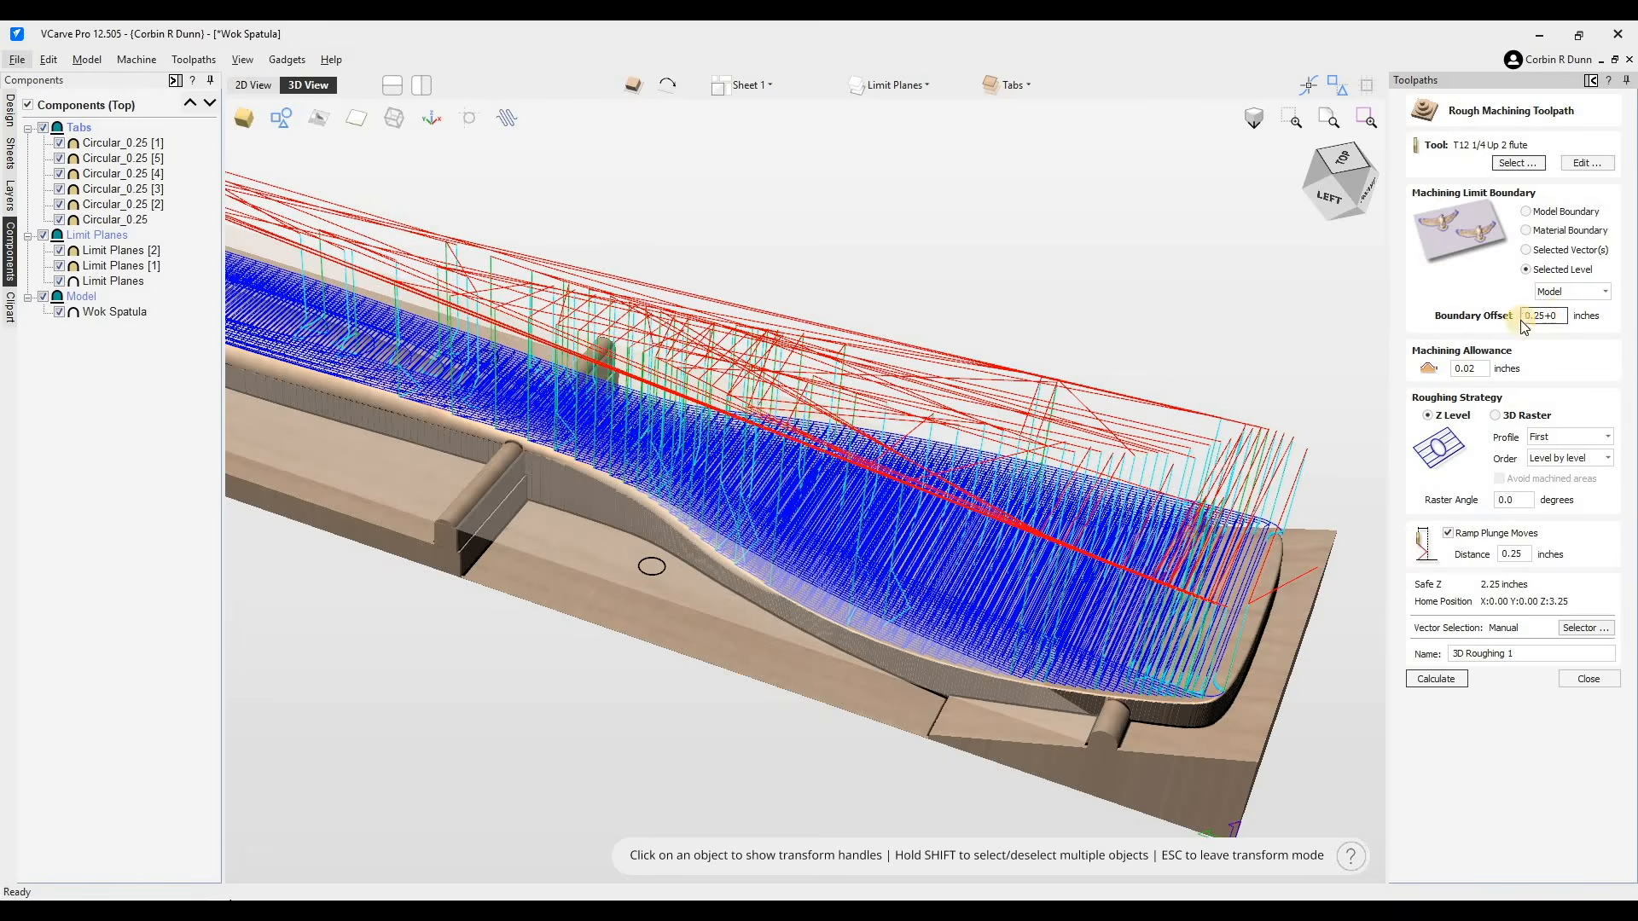
left_click(1618, 355)
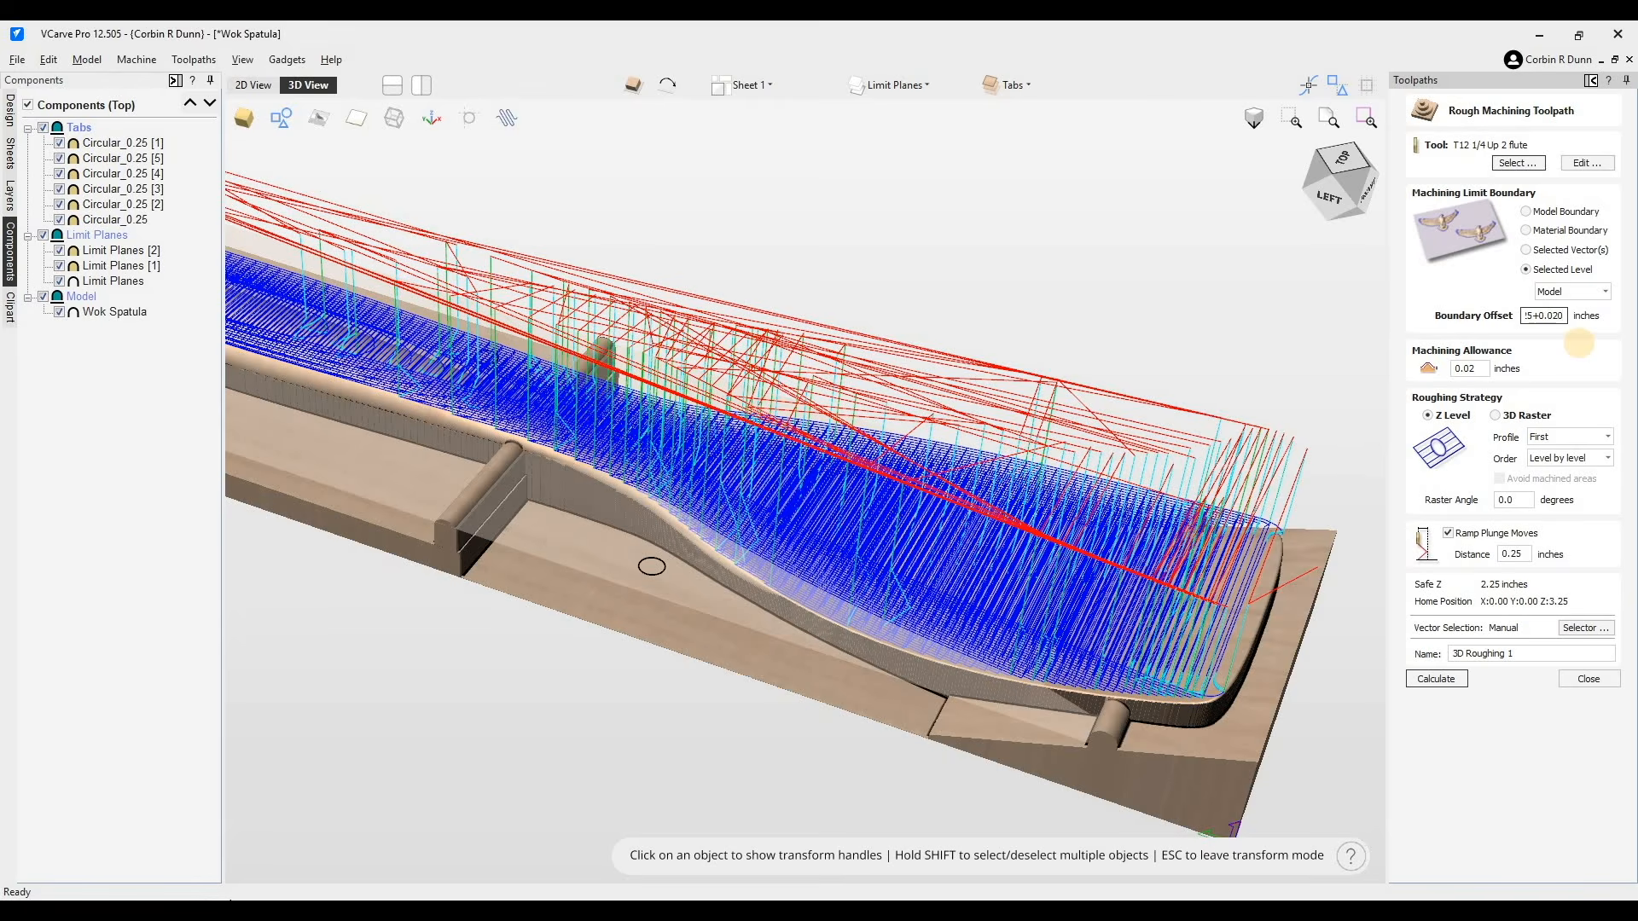
left_click(1455, 679)
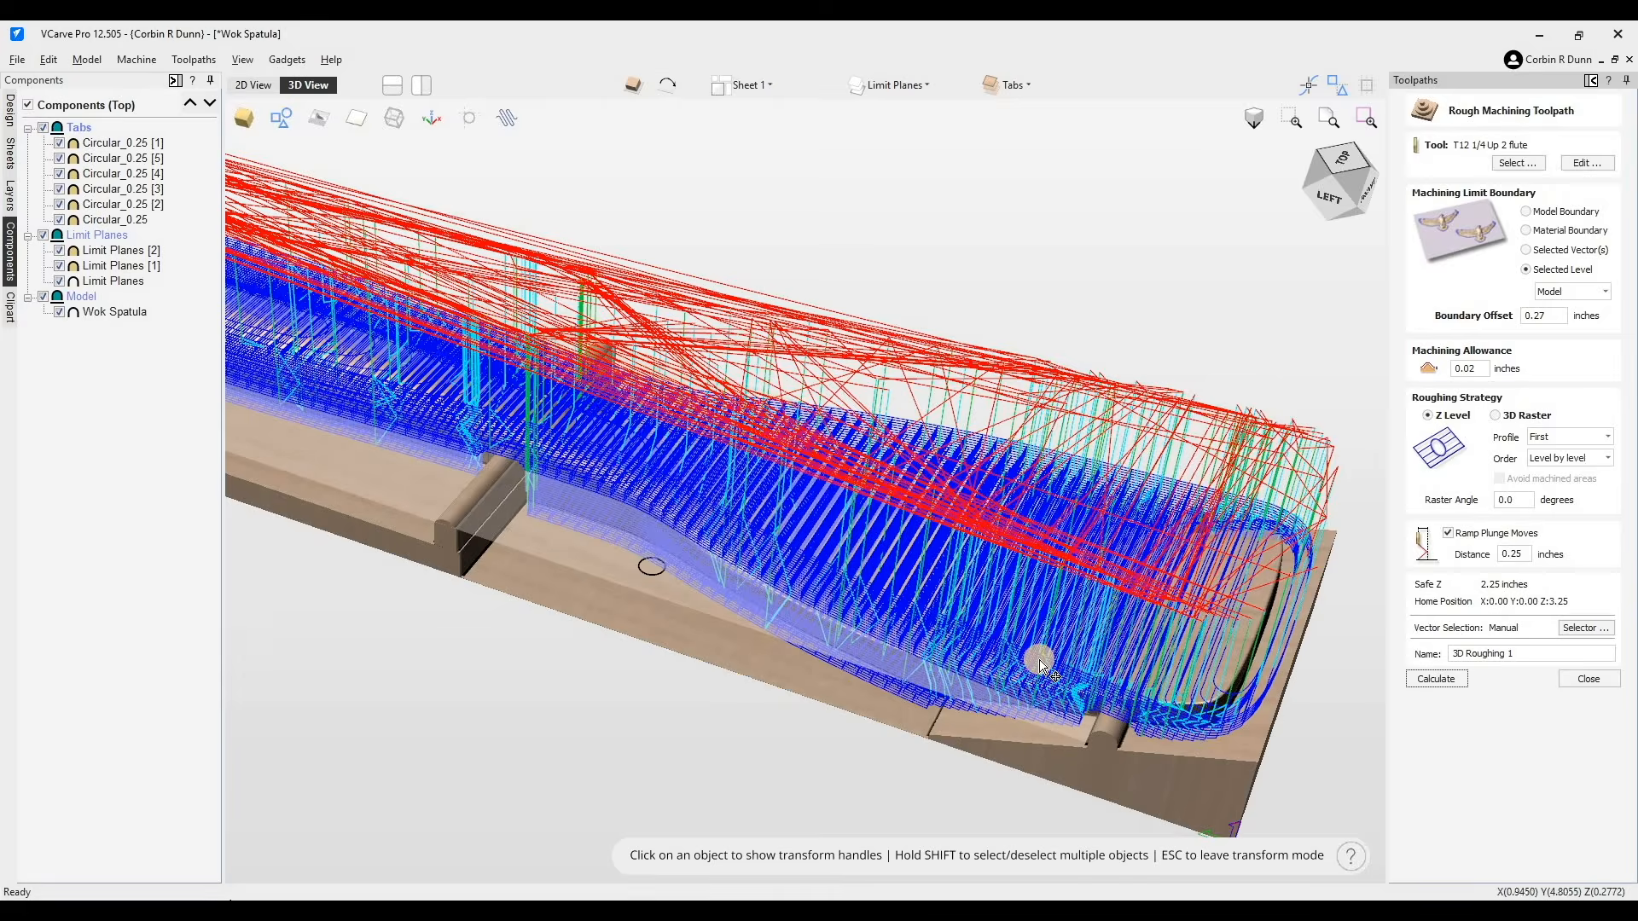
scroll(1042, 665, "down", 5)
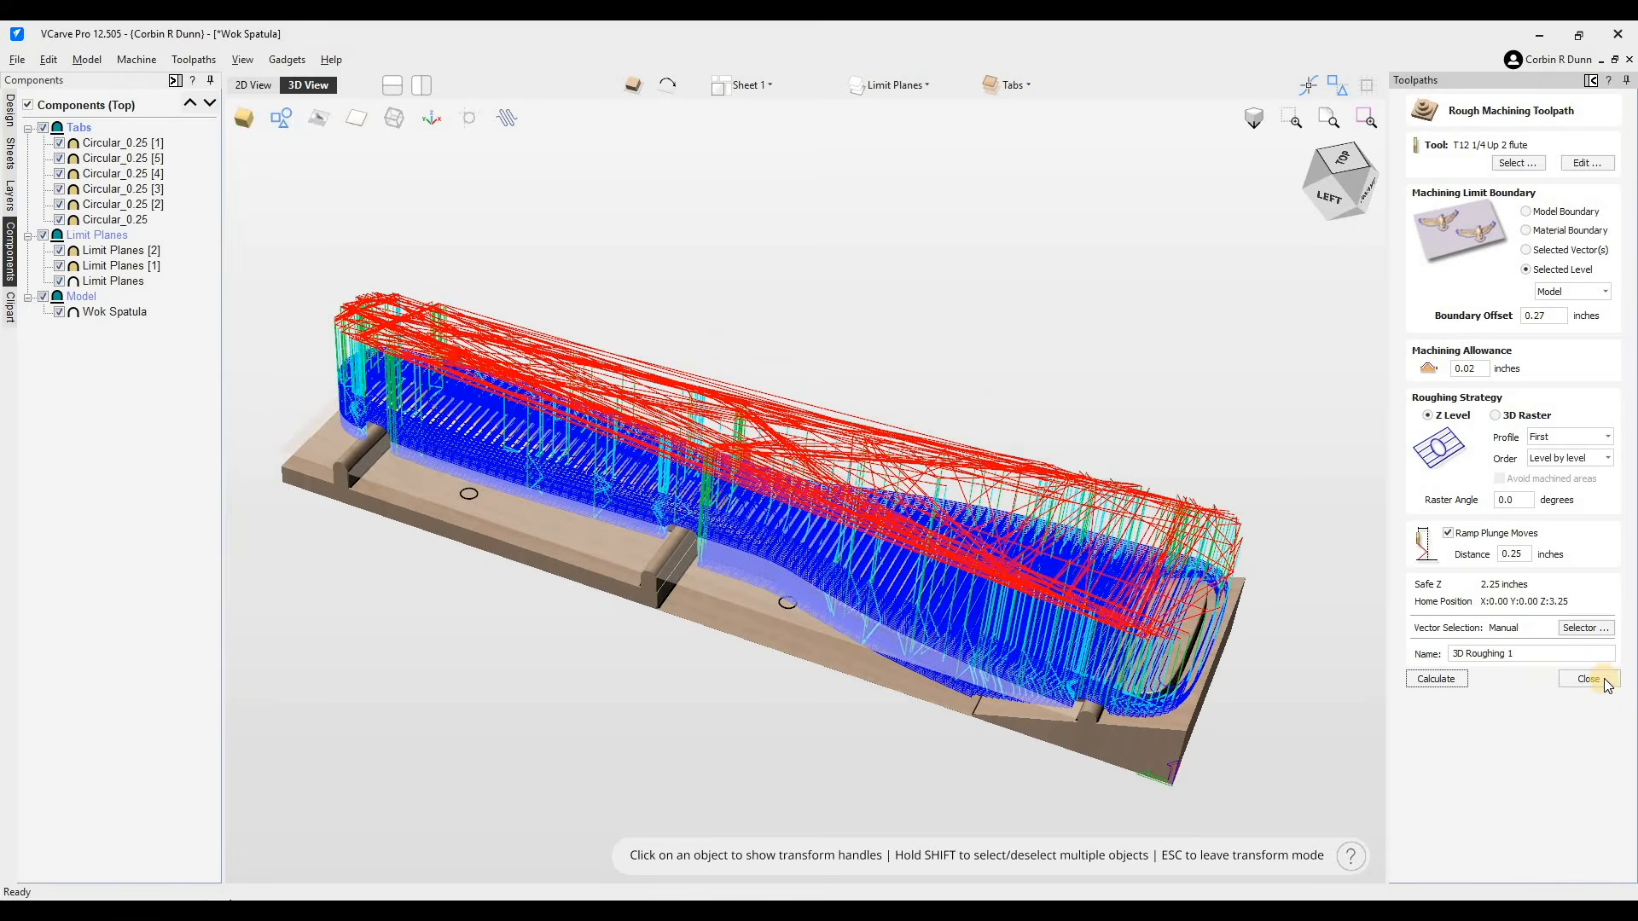
left_click(1604, 683)
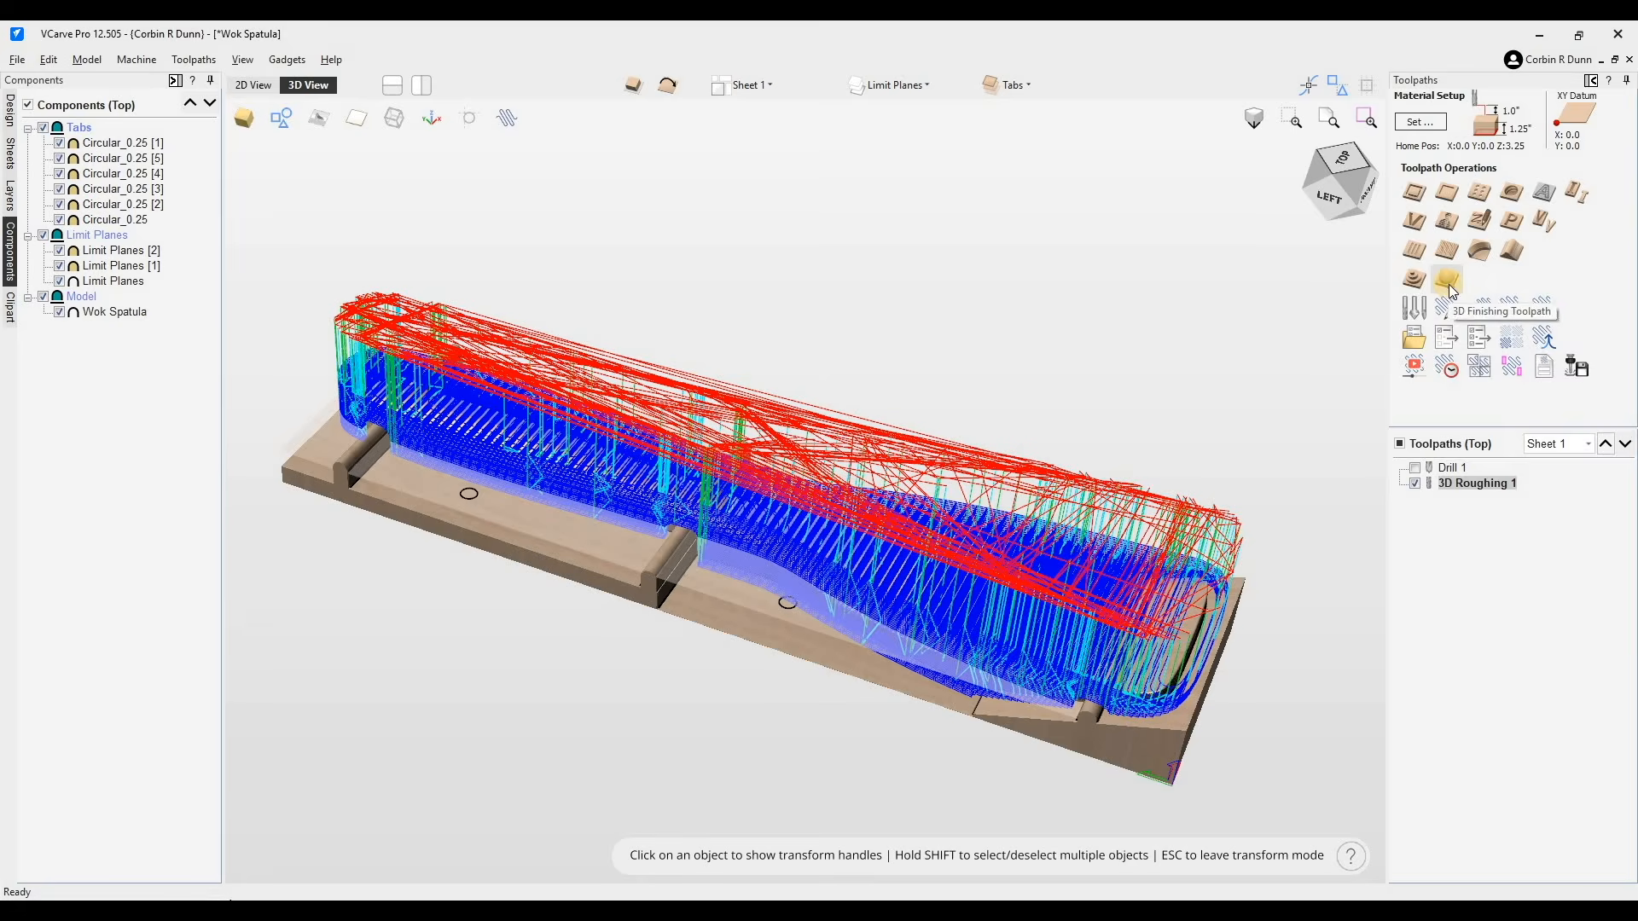
- Start a 3D finishing toolpath and pick the T17 1/8 tapered ball nose in the tool database
left_click(1450, 291)
left_click(1523, 269)
left_click(1440, 269)
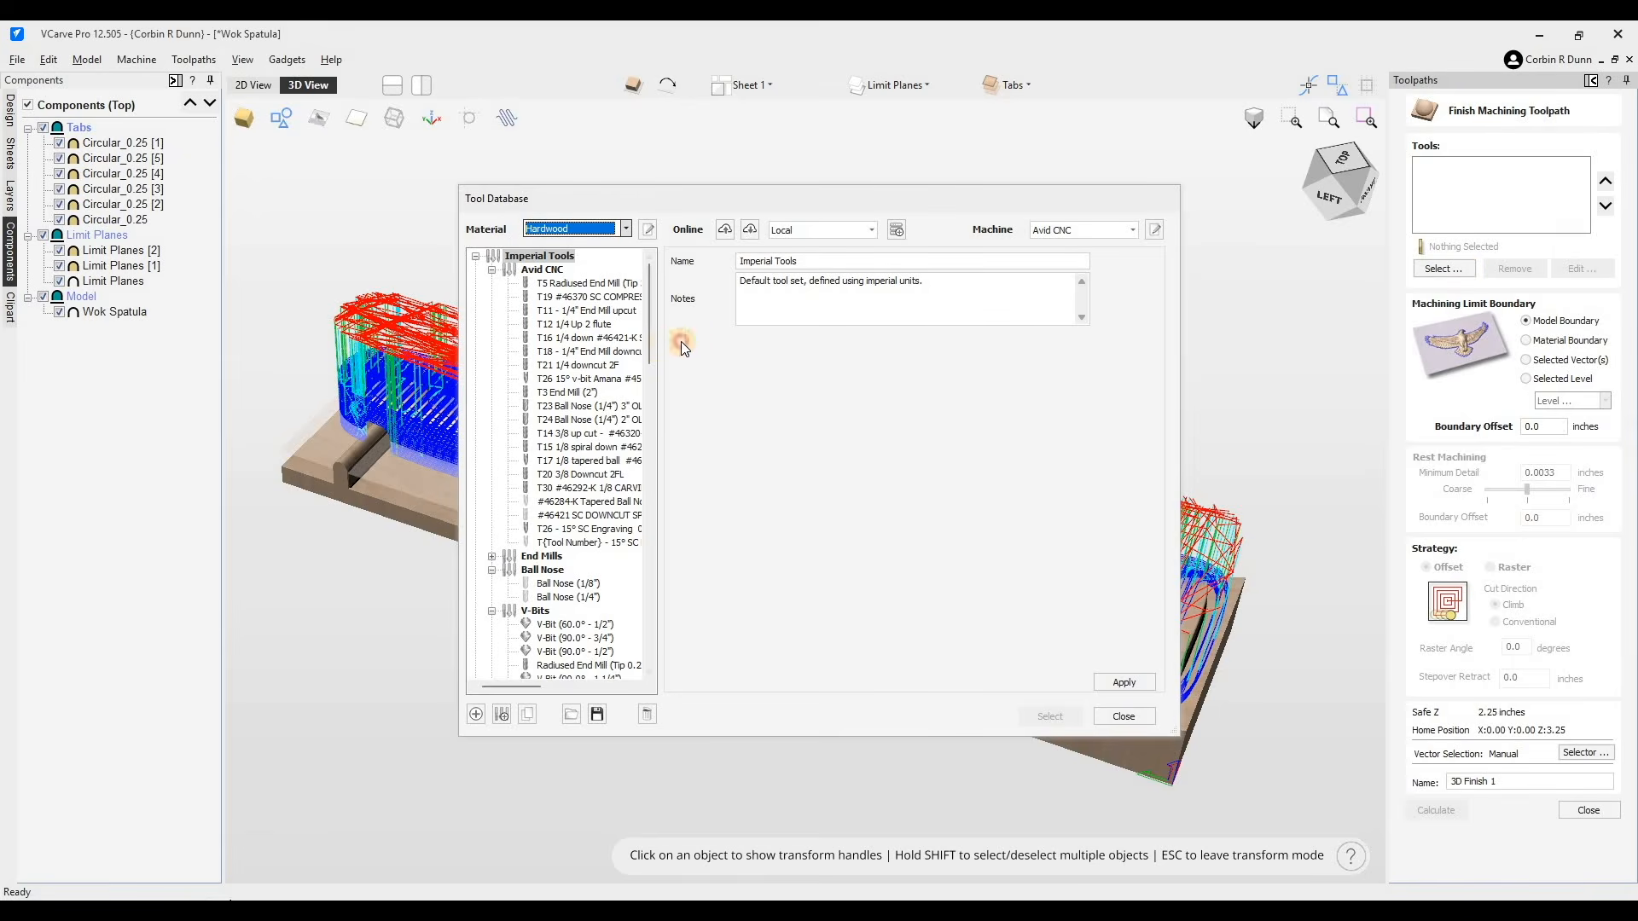
left_click(596, 465)
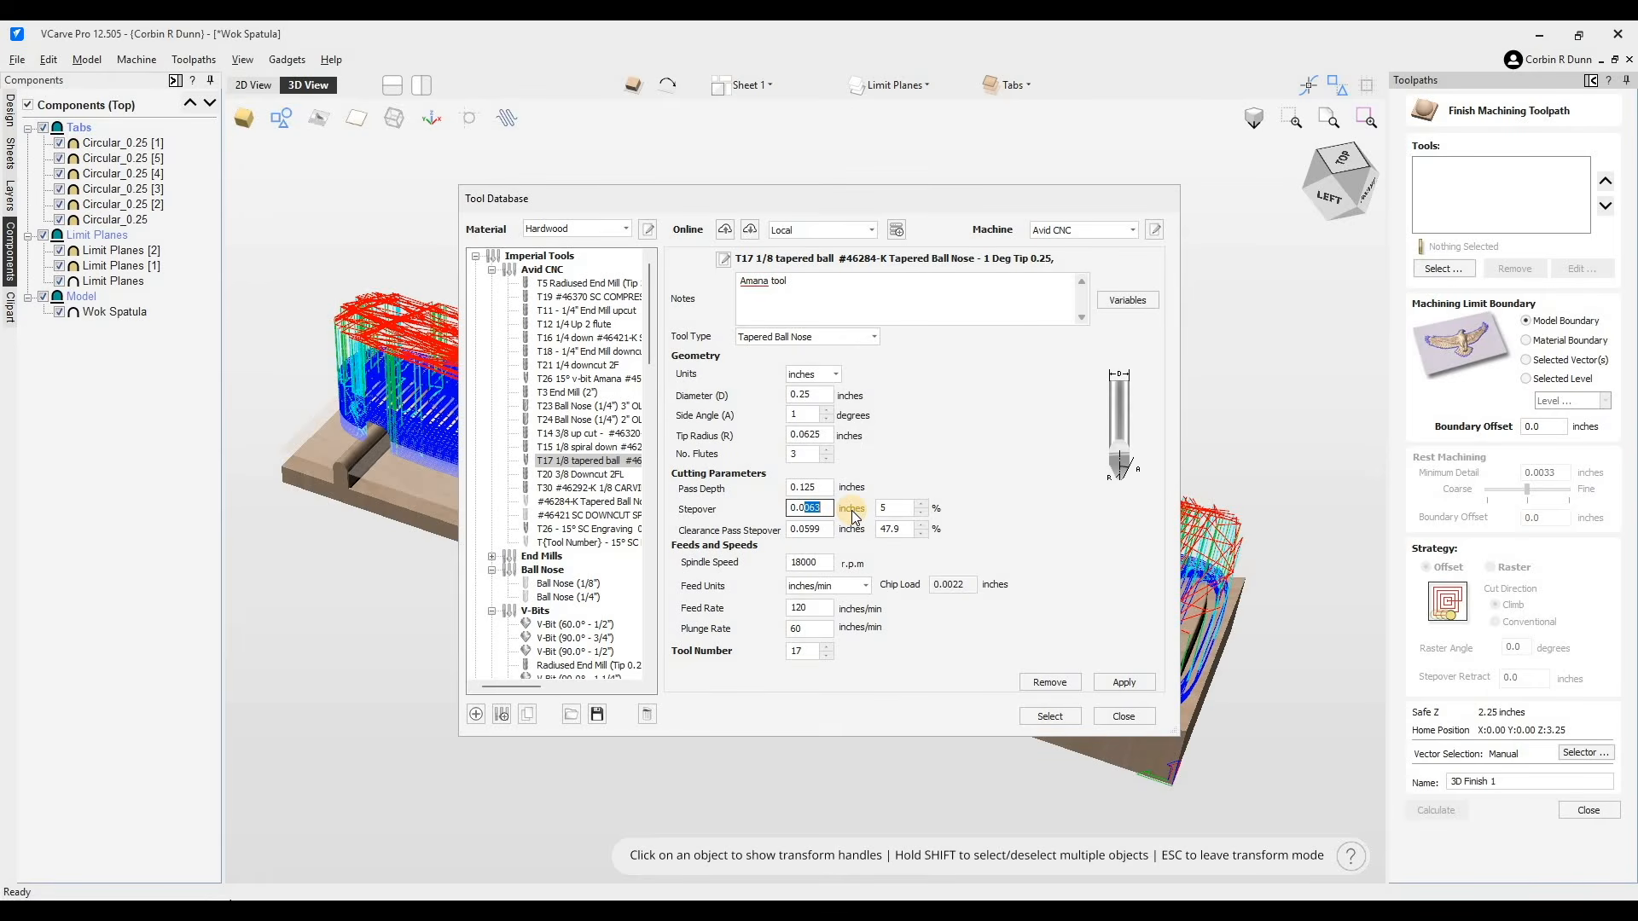
- Set the tapered ball's stepover to 0.008 inches, spindle 16000 rpm, feed 162 and plunge 80 inches/min, and select it
key("BackSpace")
key("BackSpace")
type("8")
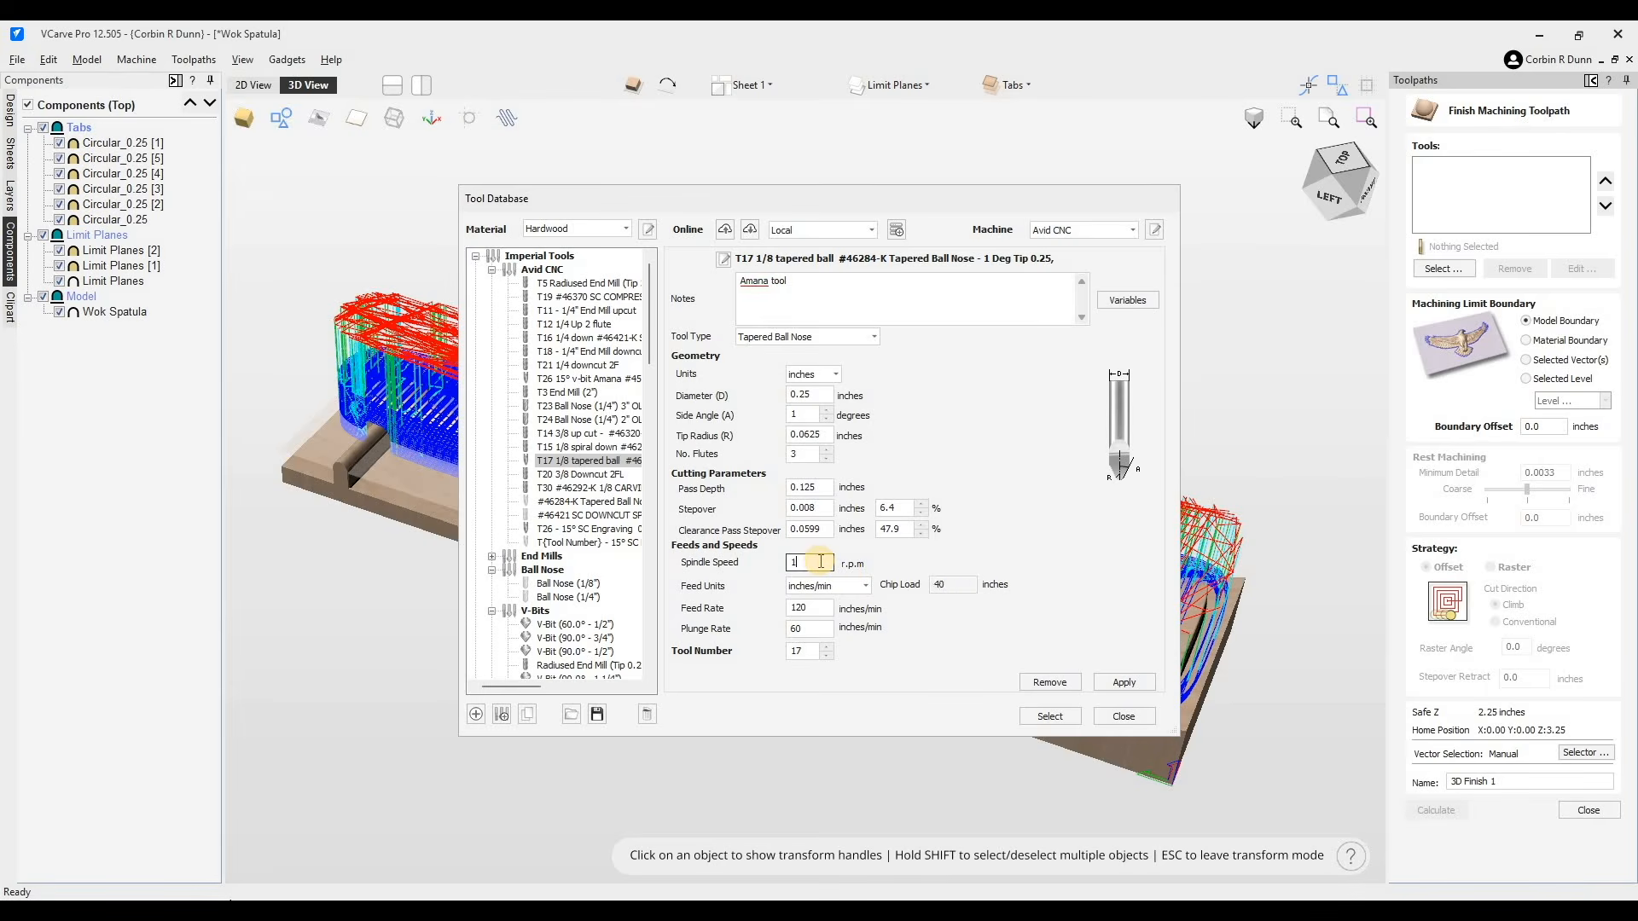
key("Tab")
key("Tab")
key("Tab")
type("80")
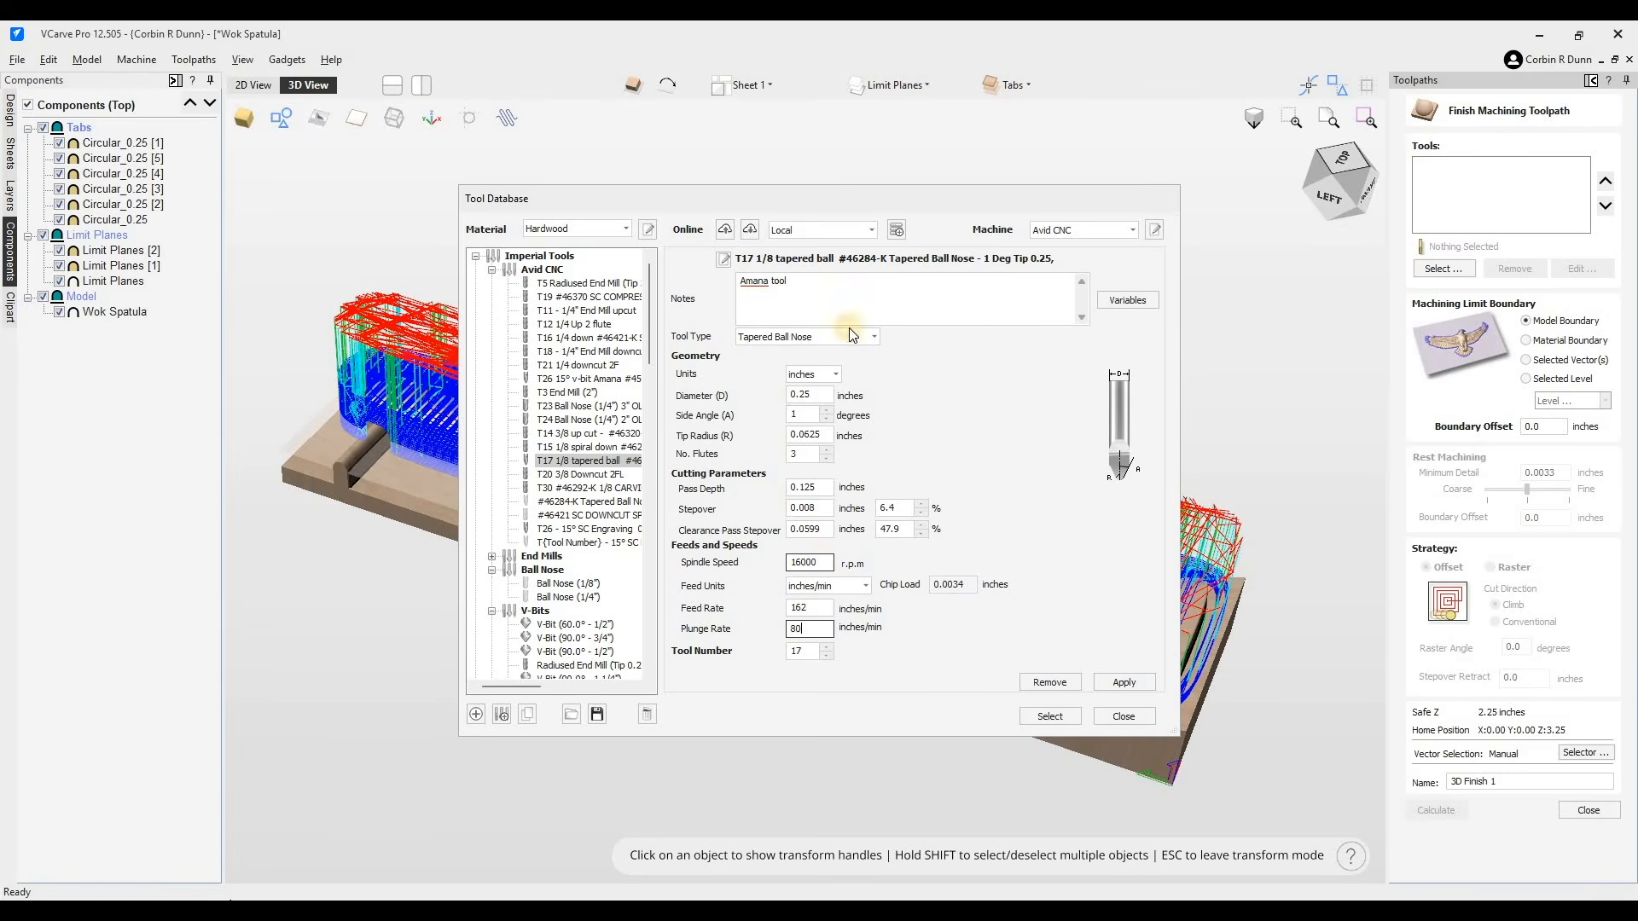
left_click(1063, 720)
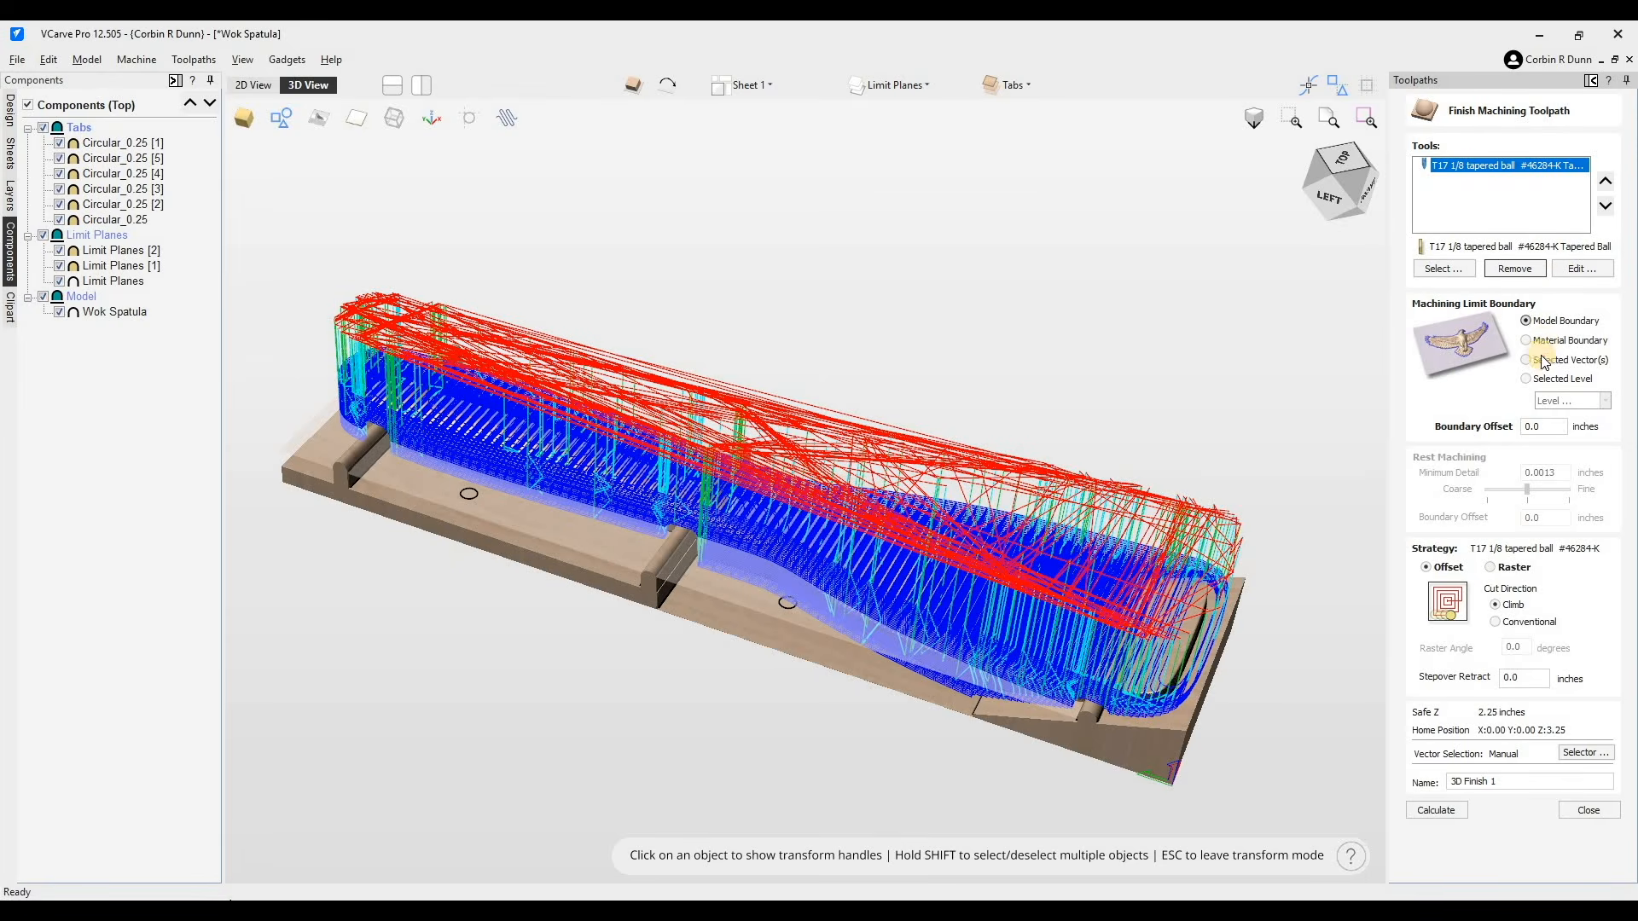
- Limit the finishing toolpath to the Model level with a .125 inch boundary offset
left_click(1528, 341)
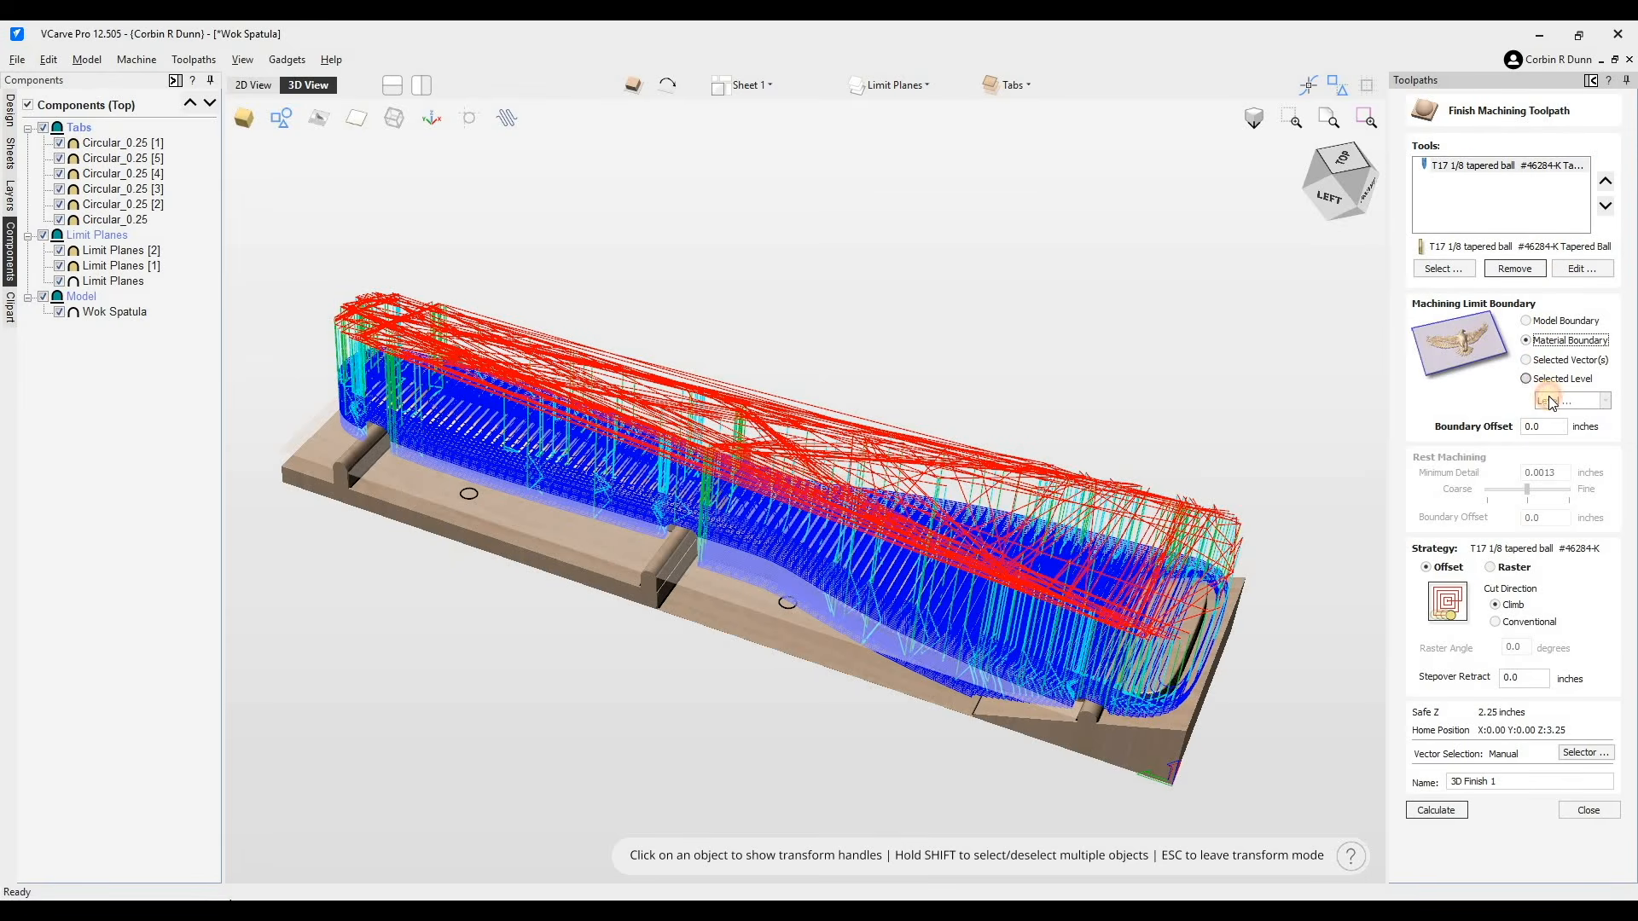
left_click(1551, 401)
left_click(1554, 401)
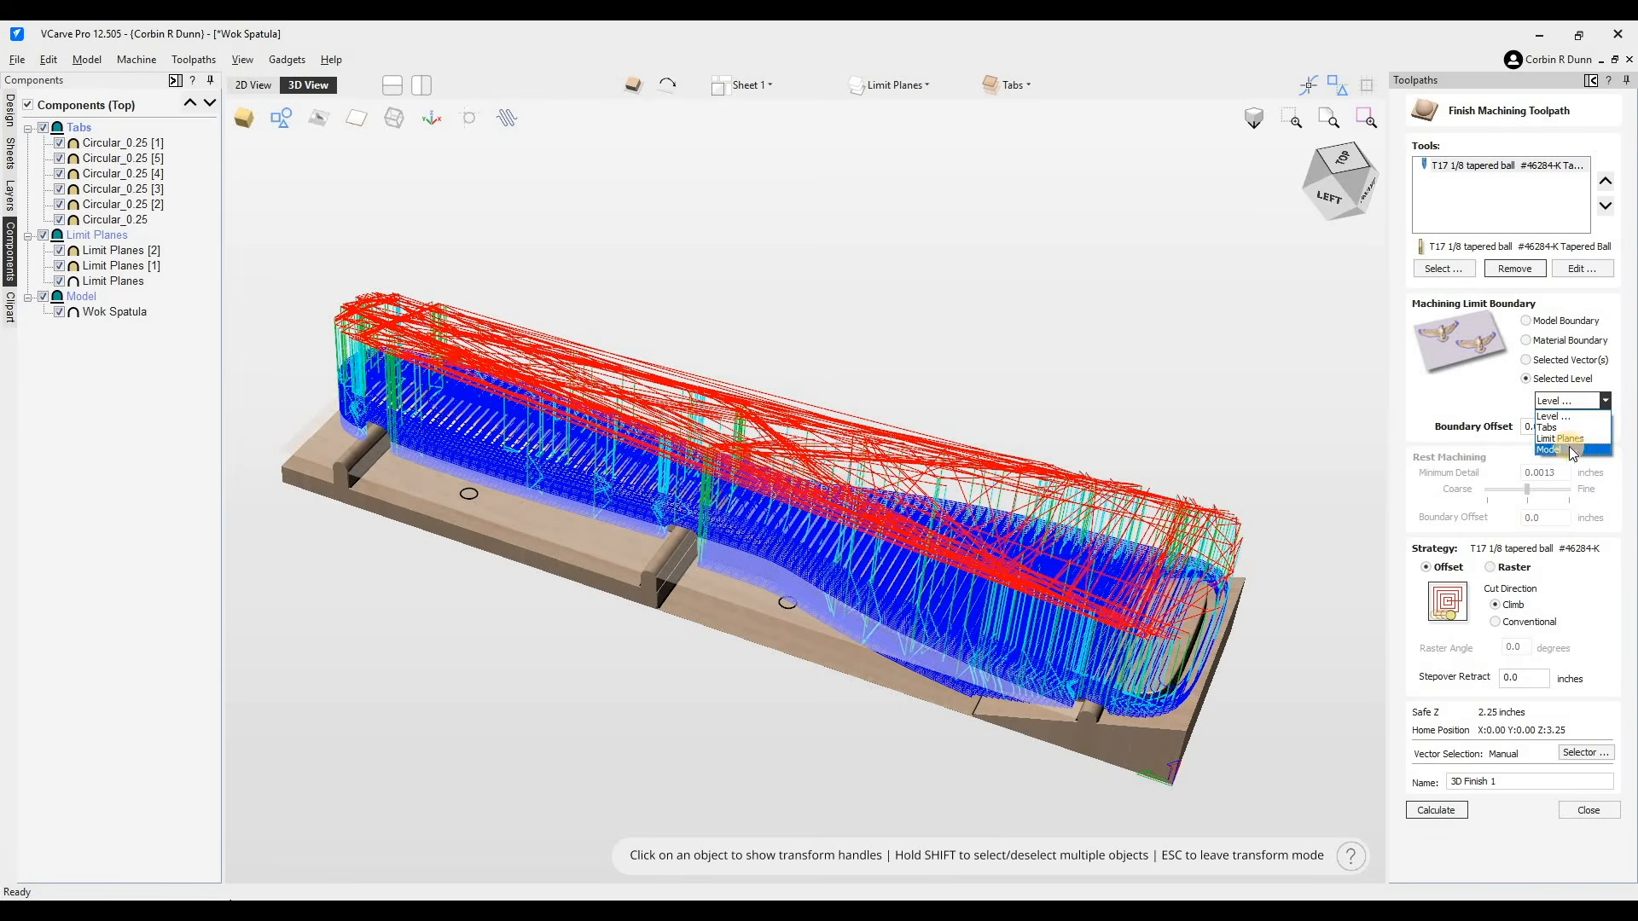
left_click(1546, 427)
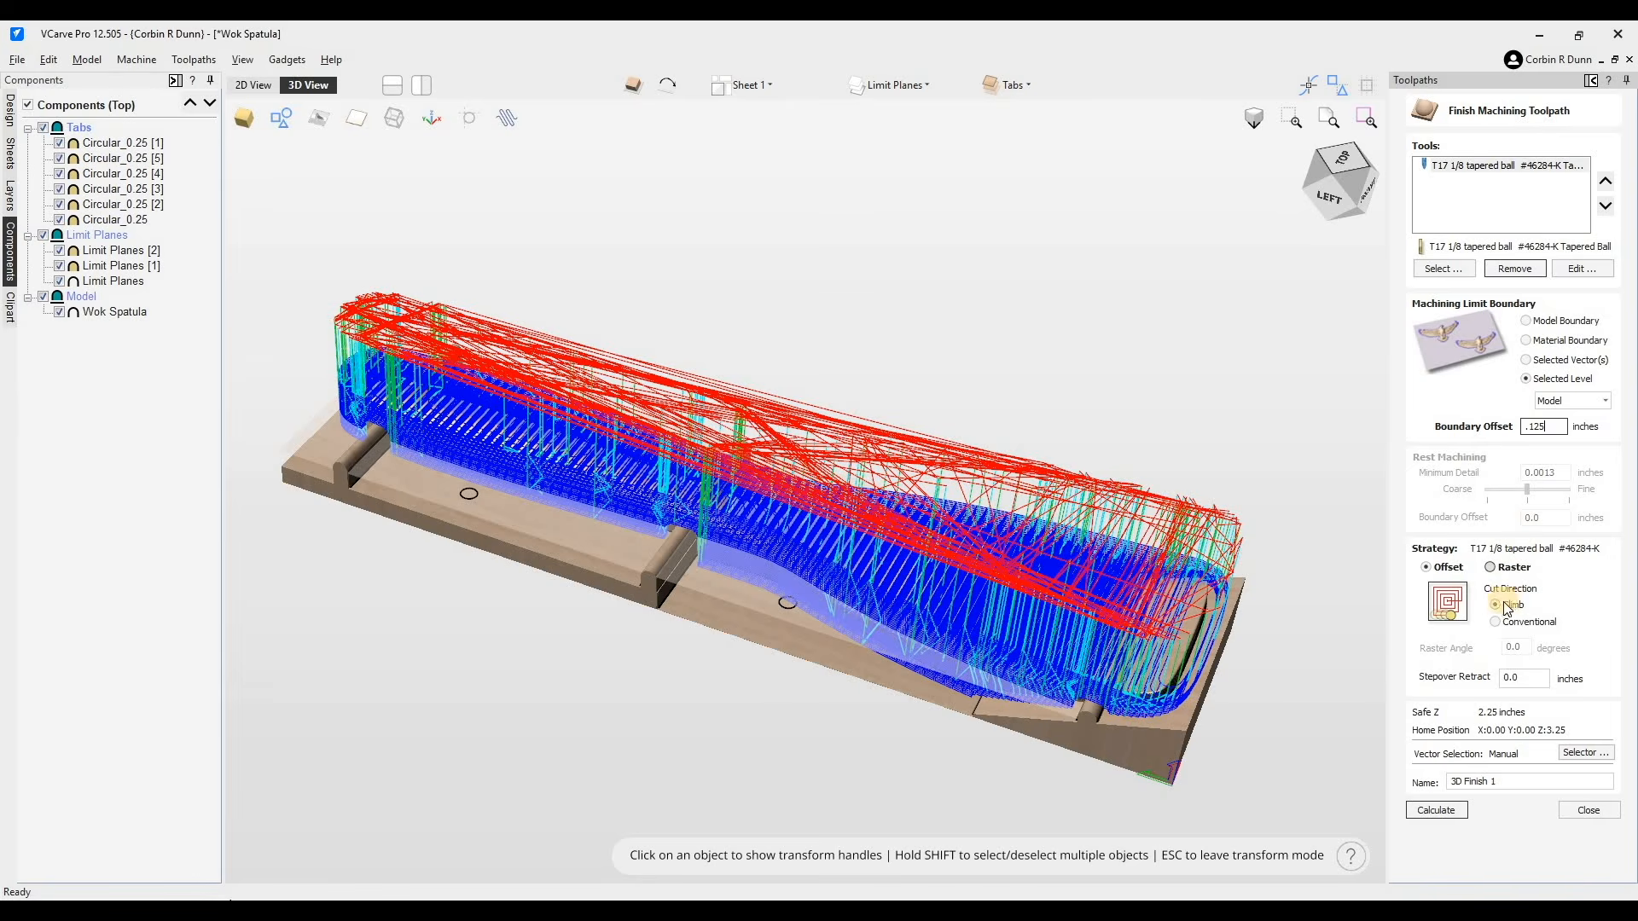
- Choose the Offset strategy with conventional cut direction and calculate the finishing toolpath
left_click(1487, 568)
left_click(1445, 569)
left_click(1497, 622)
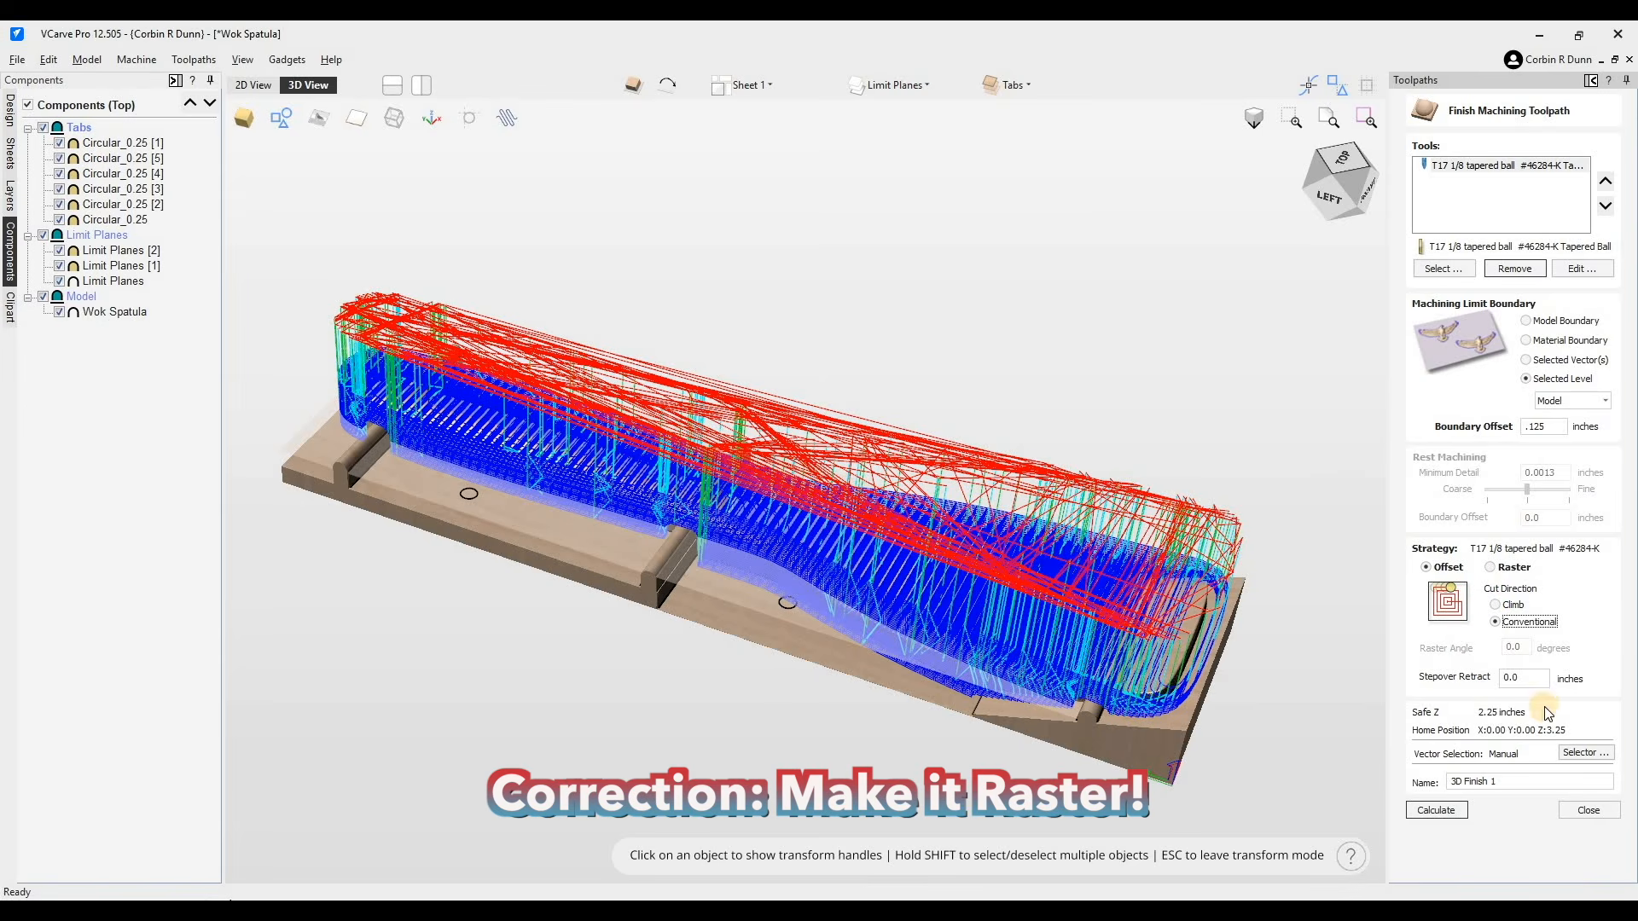
left_click(1455, 808)
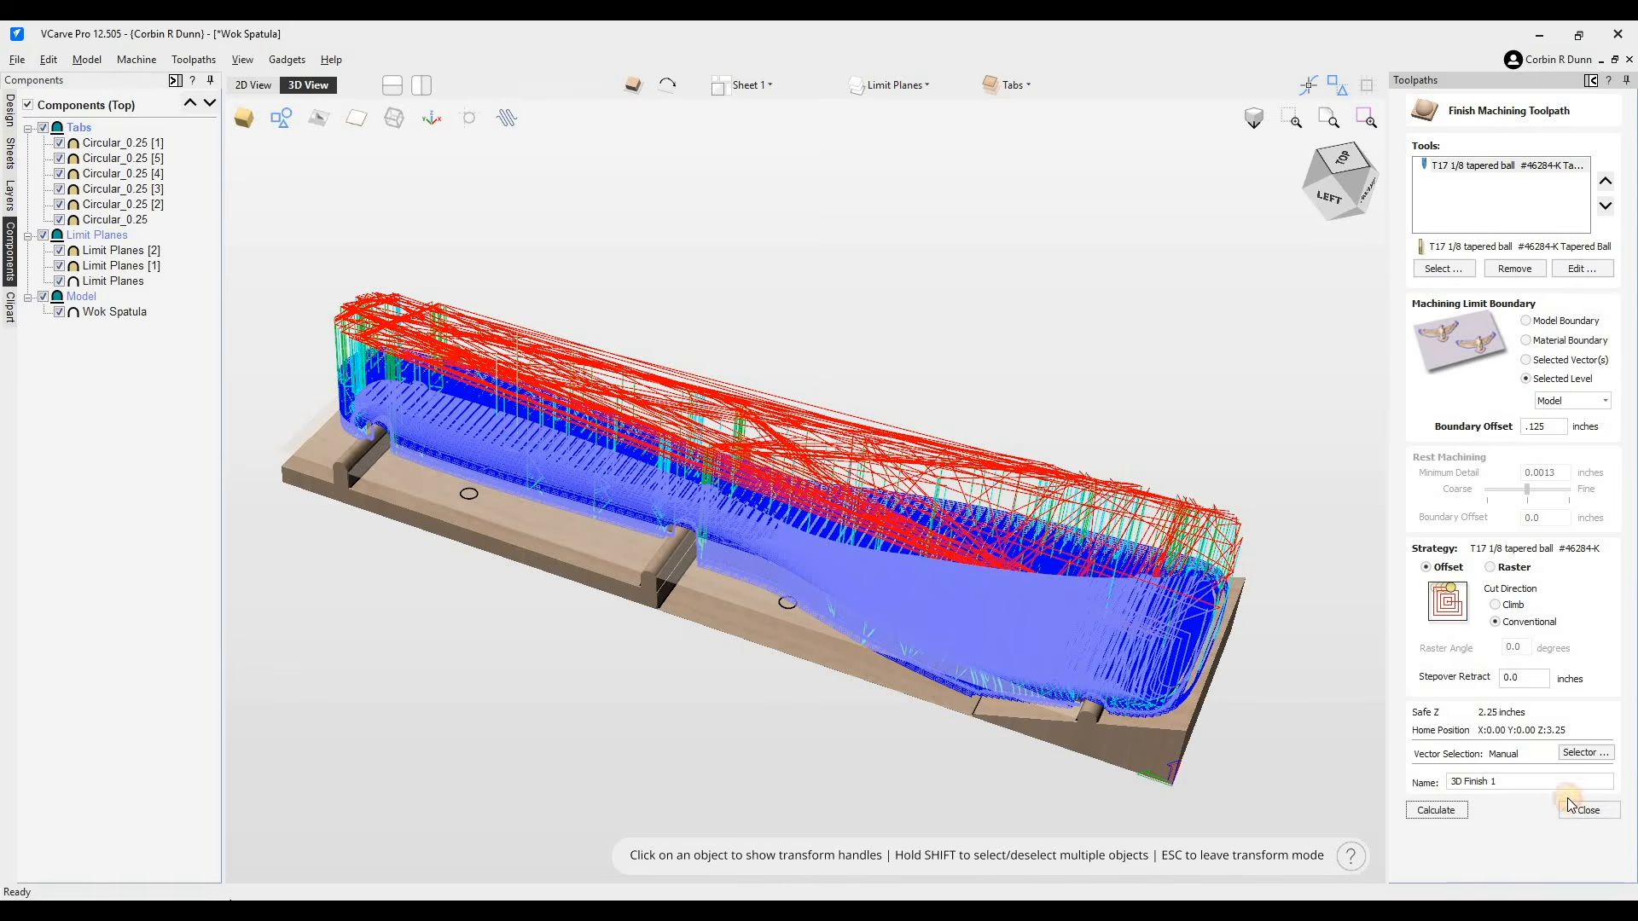
- Hide the roughing toolpath preview and inspect the finishing toolpath along the spatula handle, tabs and blade
left_click(1413, 482)
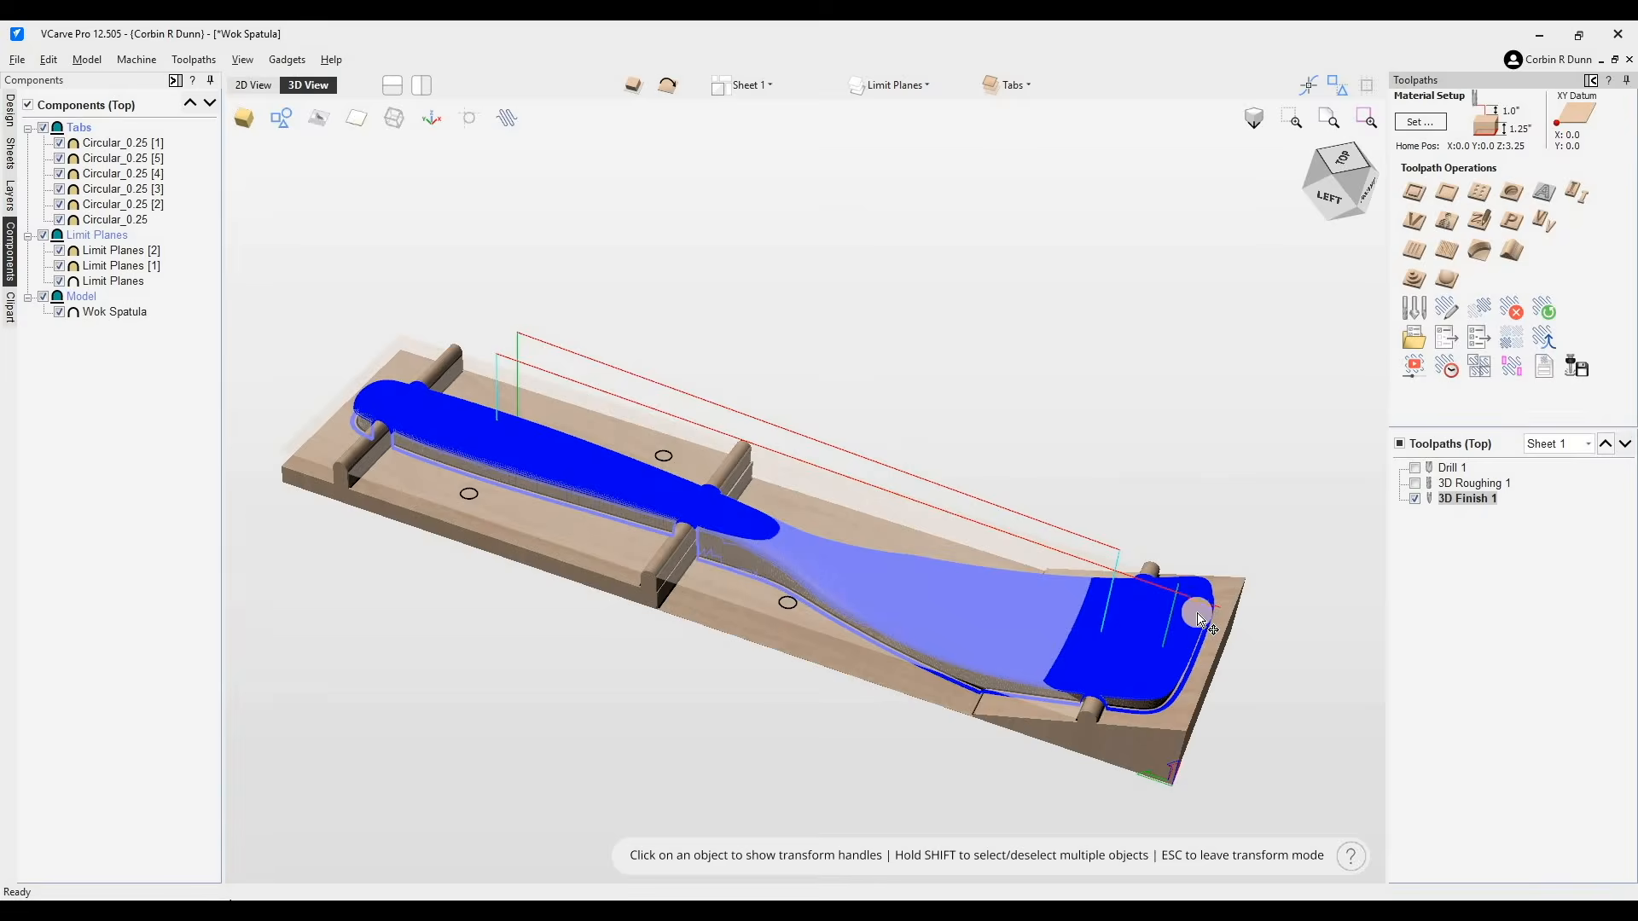
scroll(1126, 658, "up", 2)
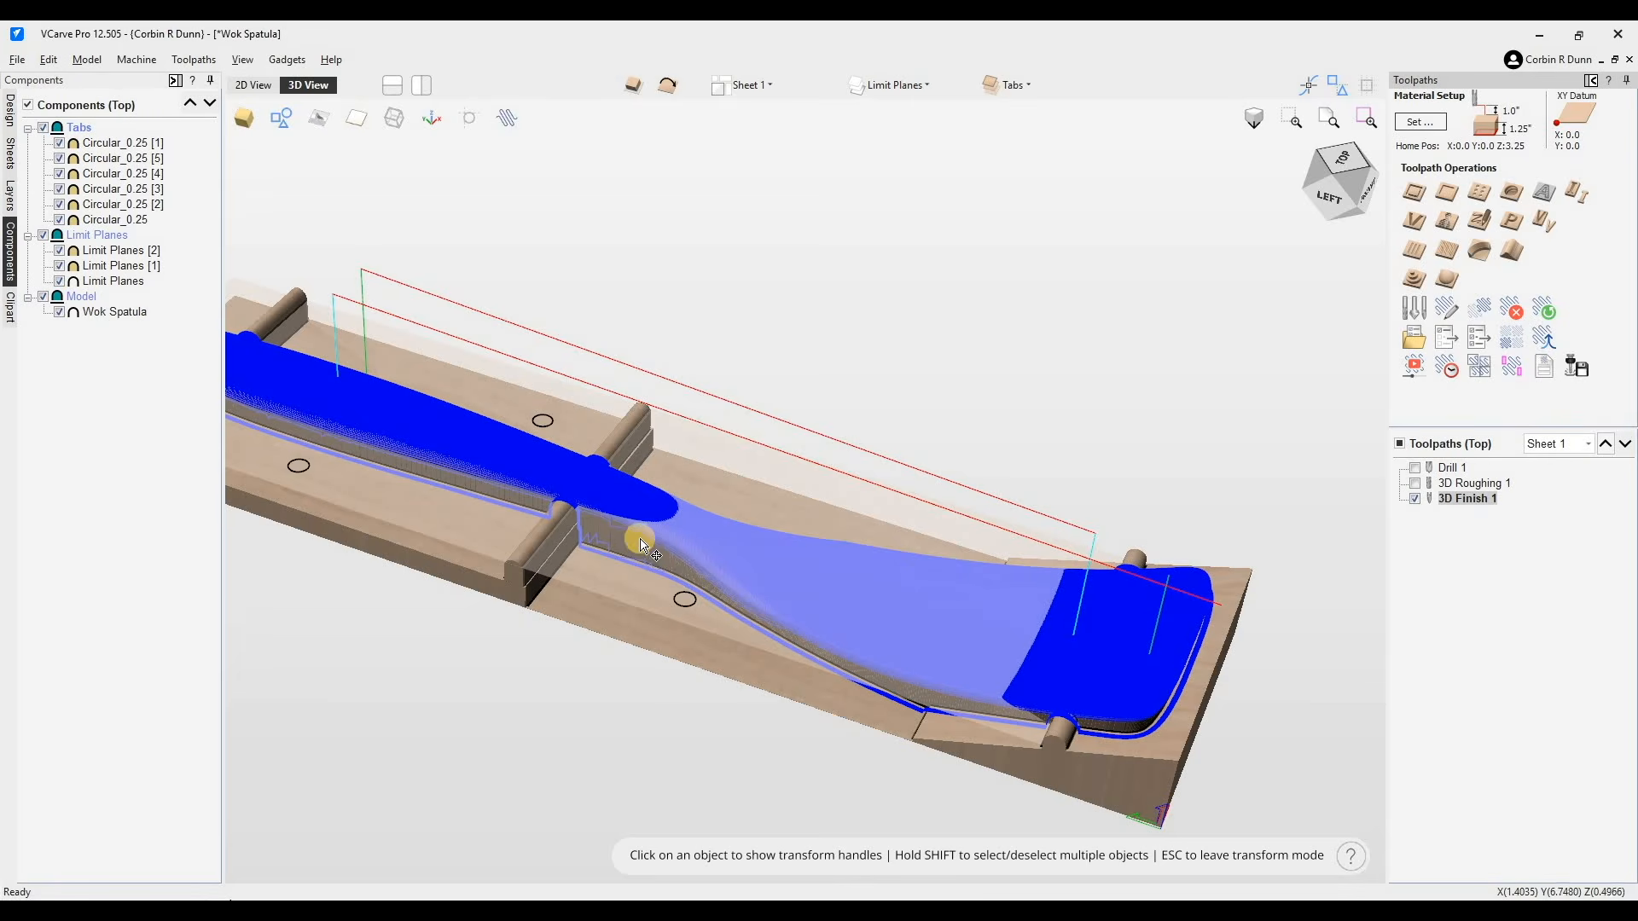
scroll(638, 544, "up", 1)
scroll(501, 443, "up", 2)
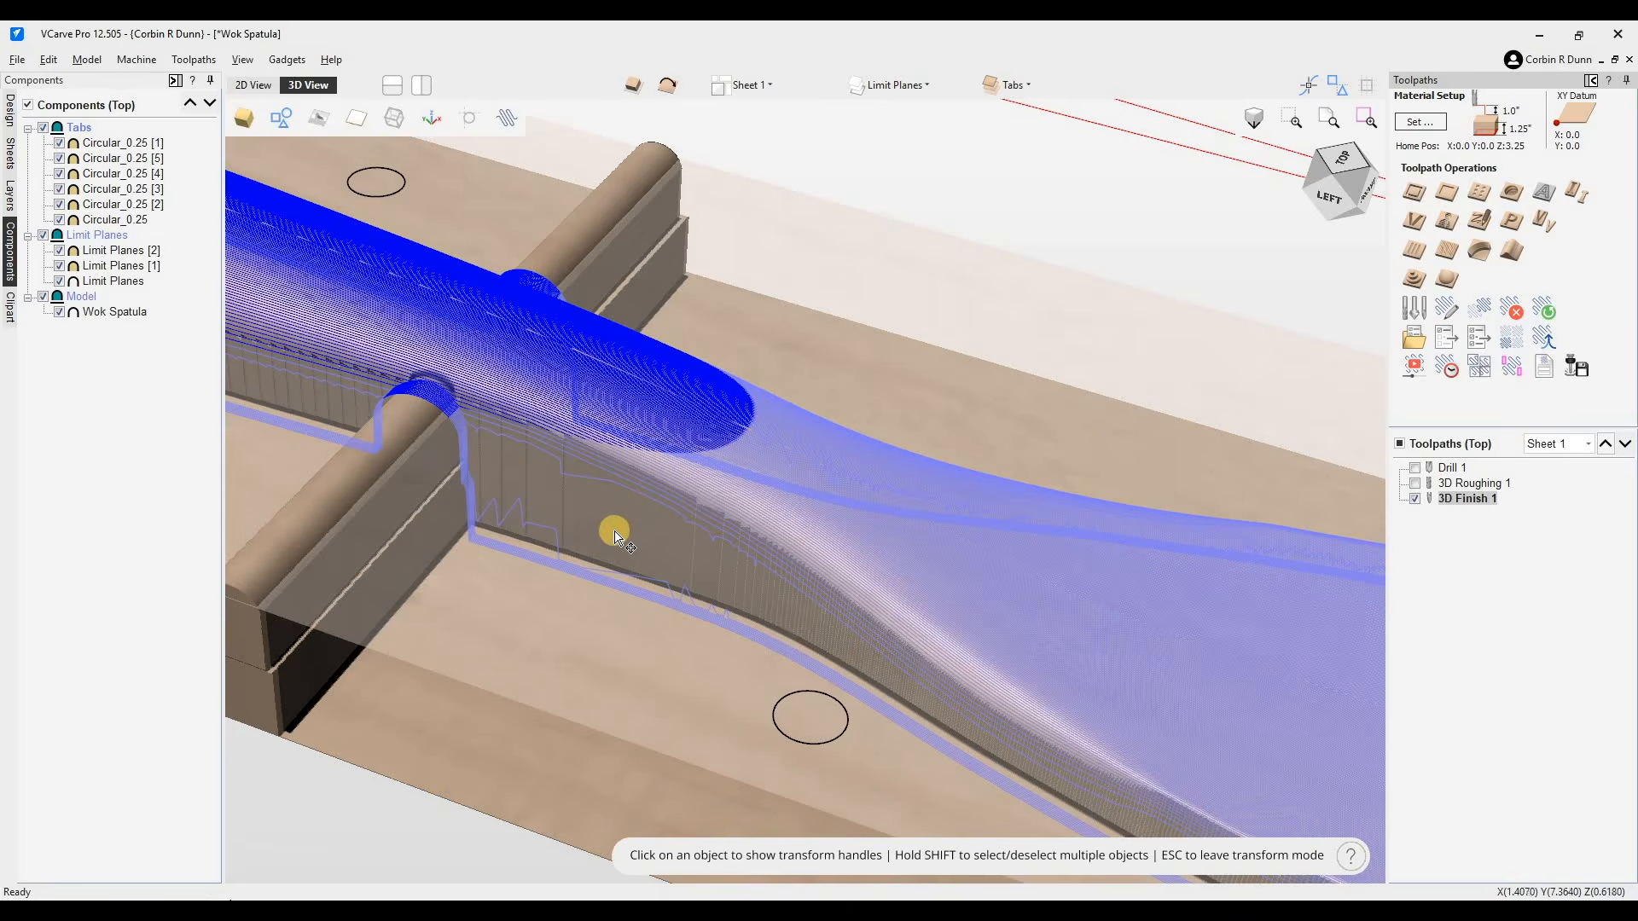
scroll(620, 534, "down", 3)
scroll(300, 519, "down", 2)
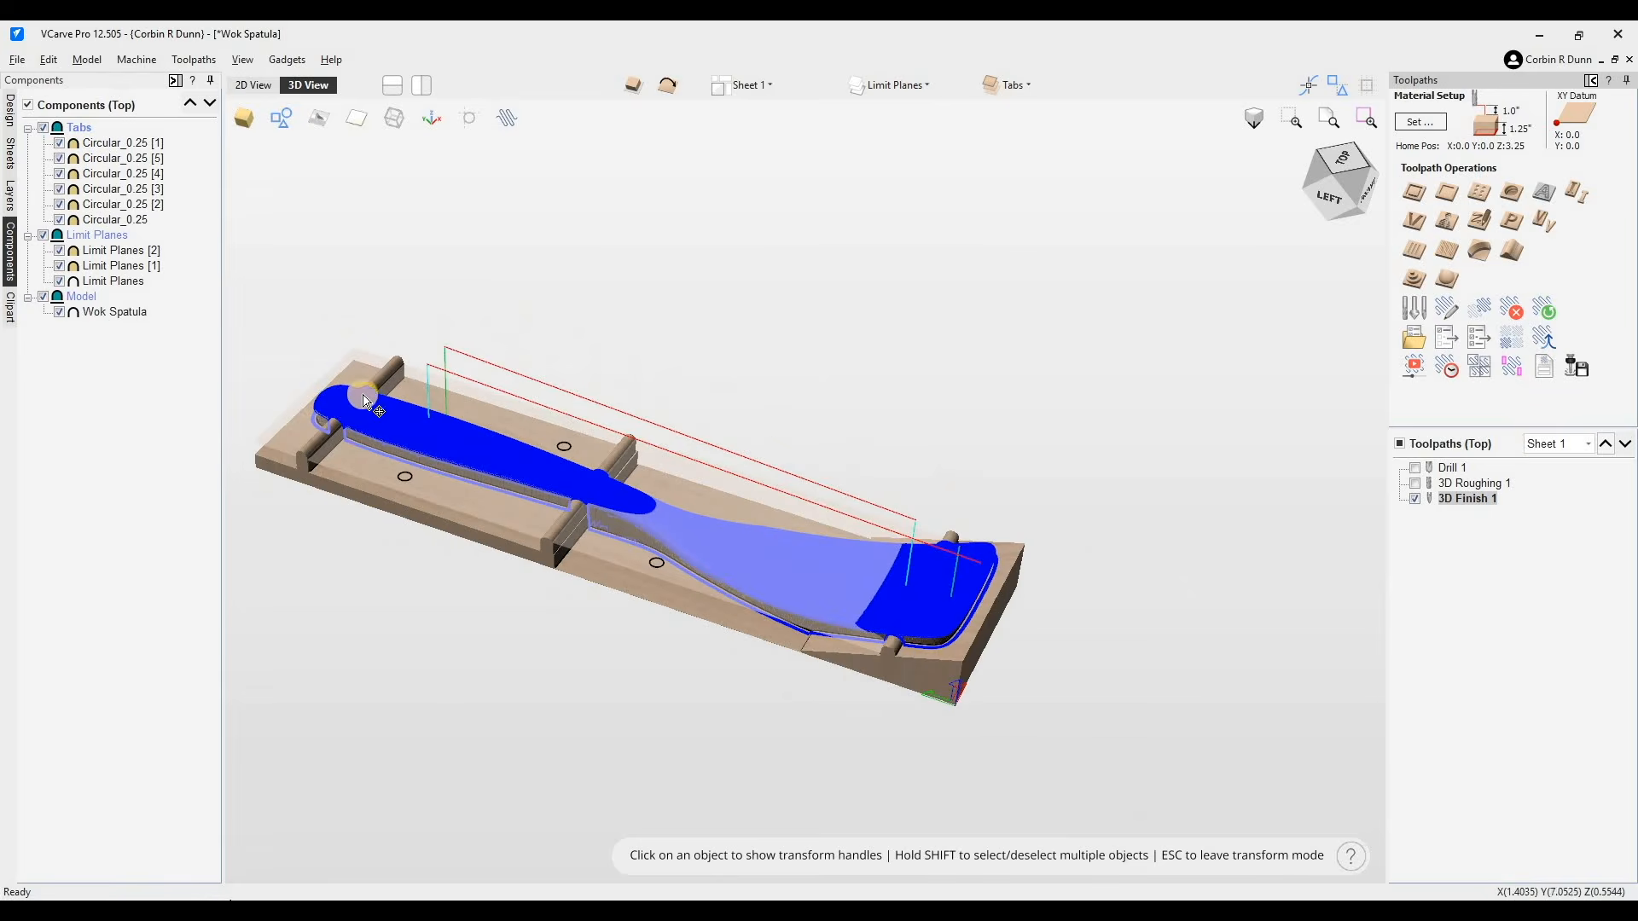
scroll(429, 418, "up", 1)
scroll(431, 414, "up", 2)
scroll(450, 409, "down", 2)
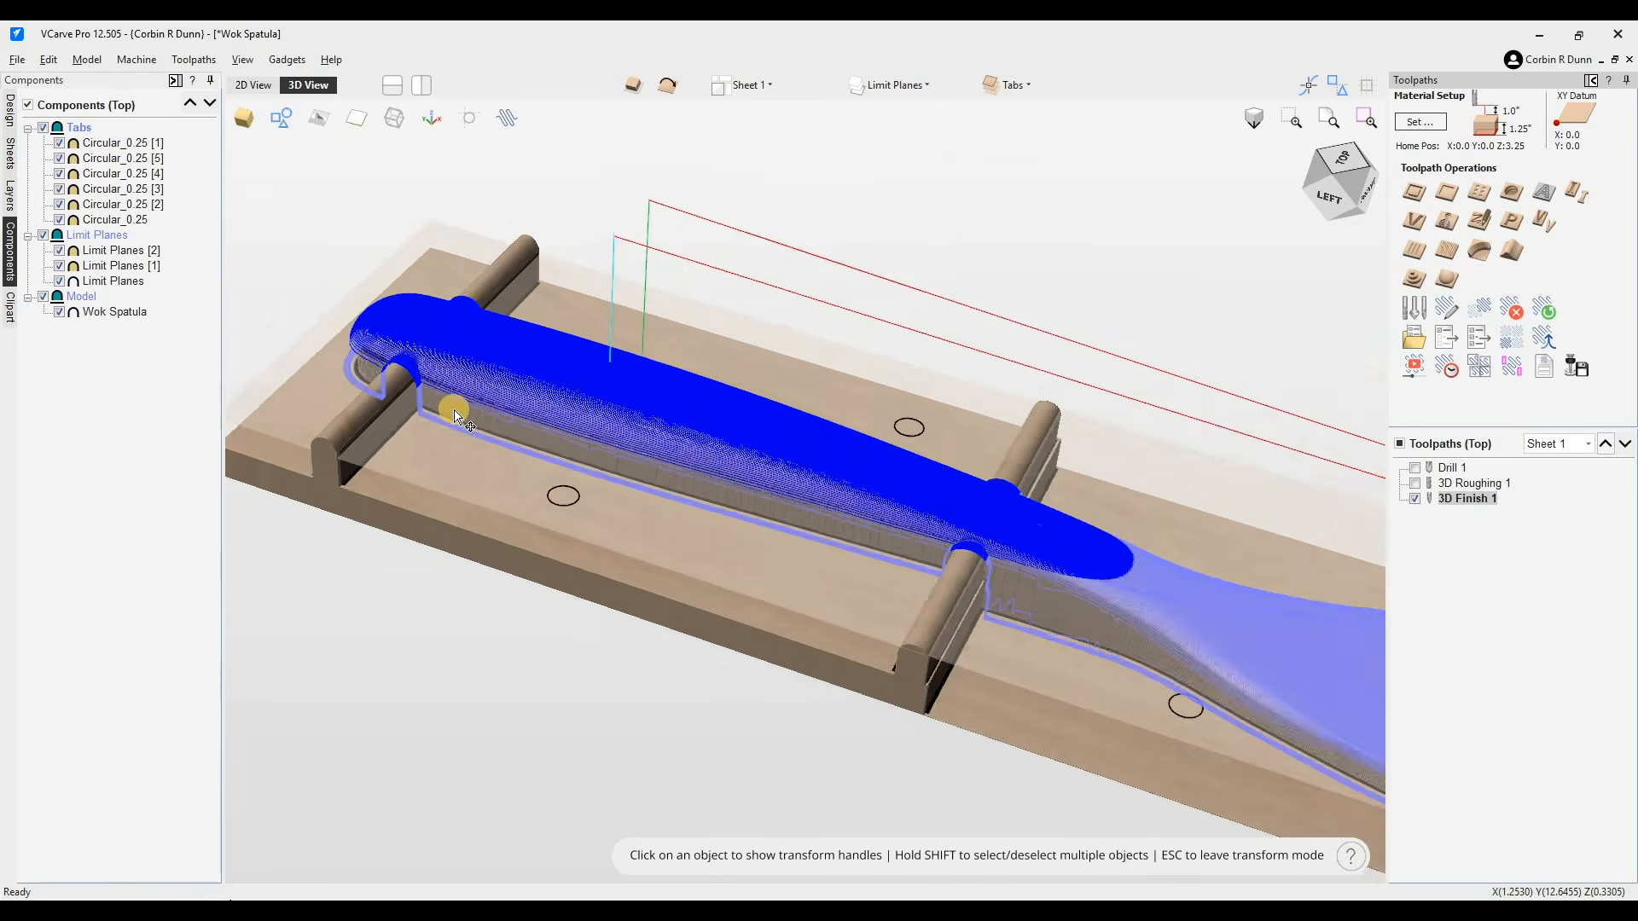
scroll(461, 346, "up", 3)
scroll(563, 376, "up", 2)
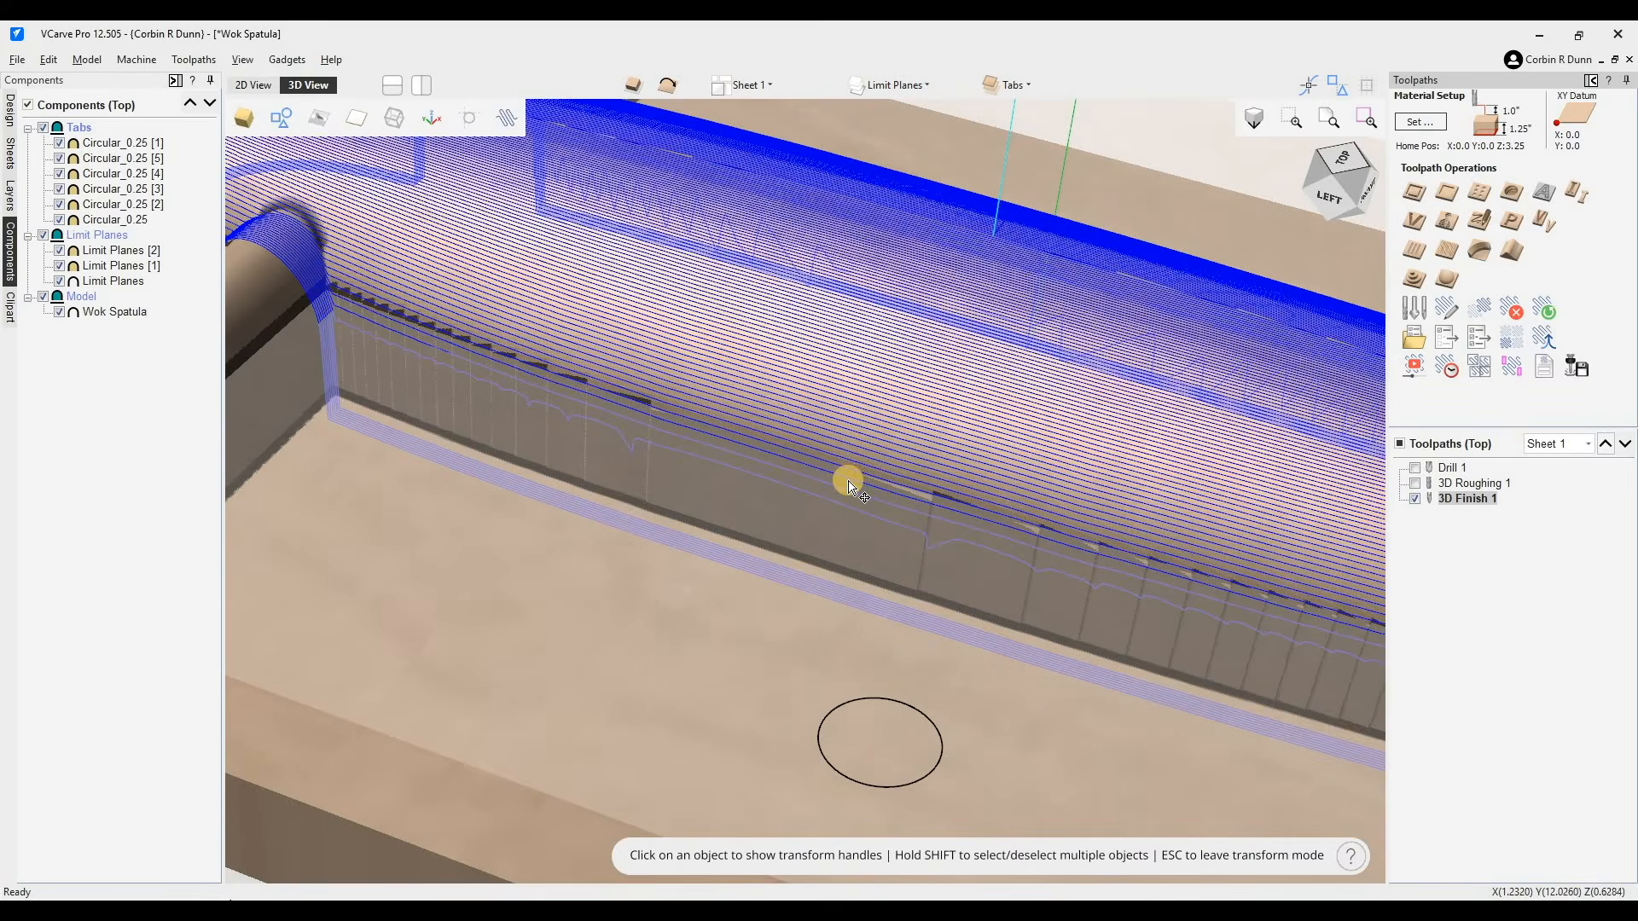
scroll(848, 484, "up", 1)
scroll(849, 484, "down", 2)
scroll(1245, 626, "down", 3)
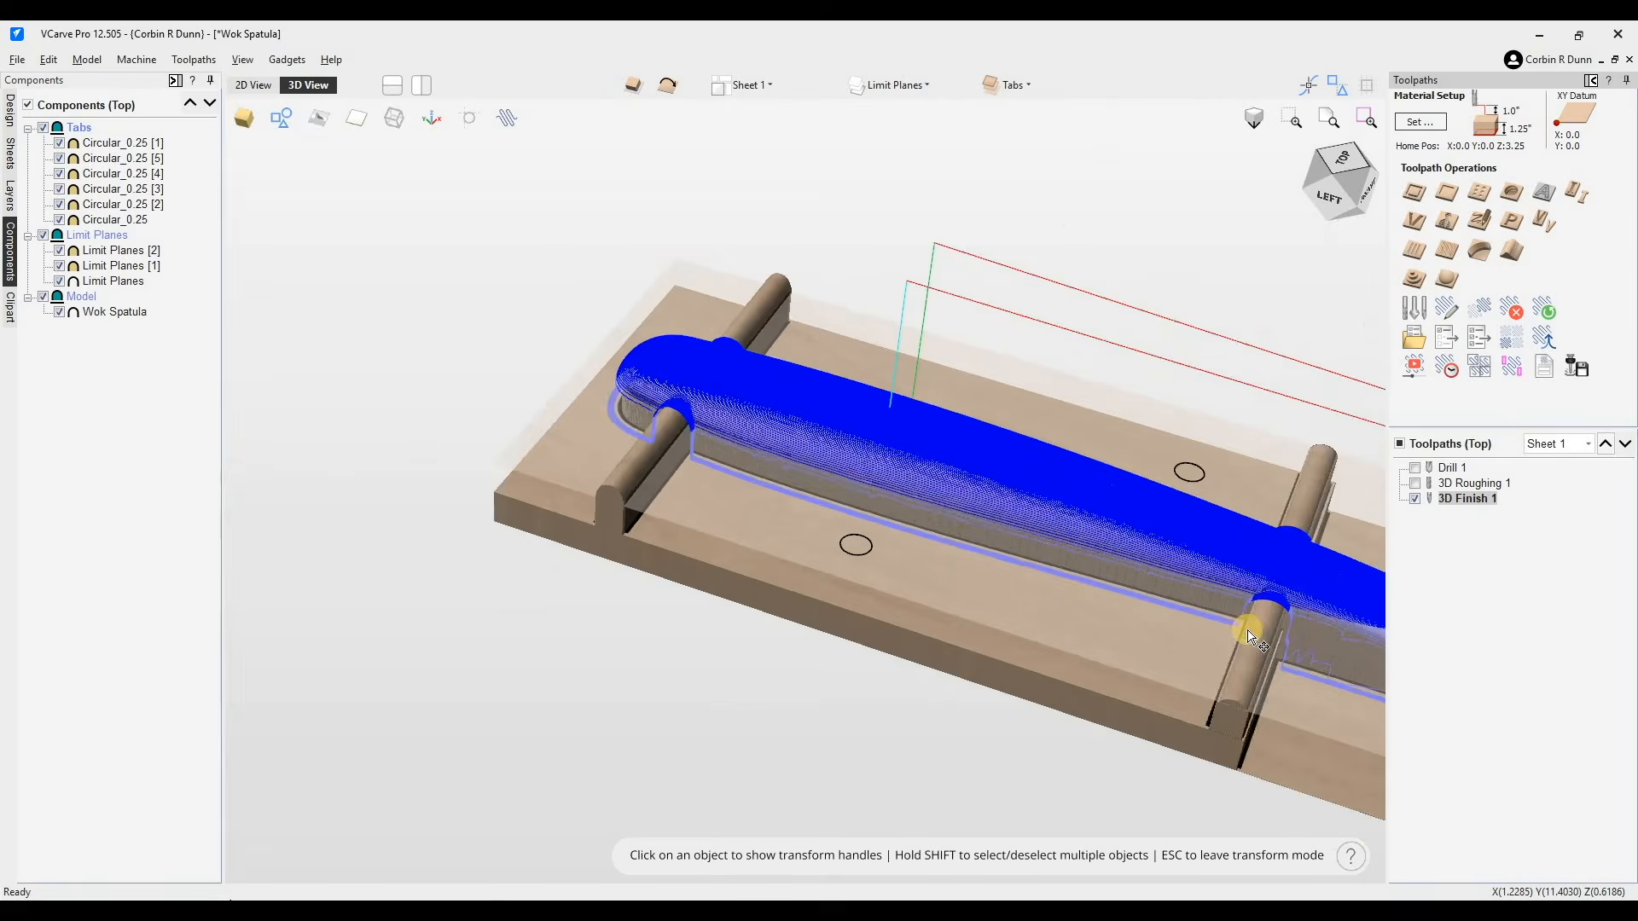
middle_click_drag(1175, 572, 819, 473)
scroll(820, 475, "down", 3)
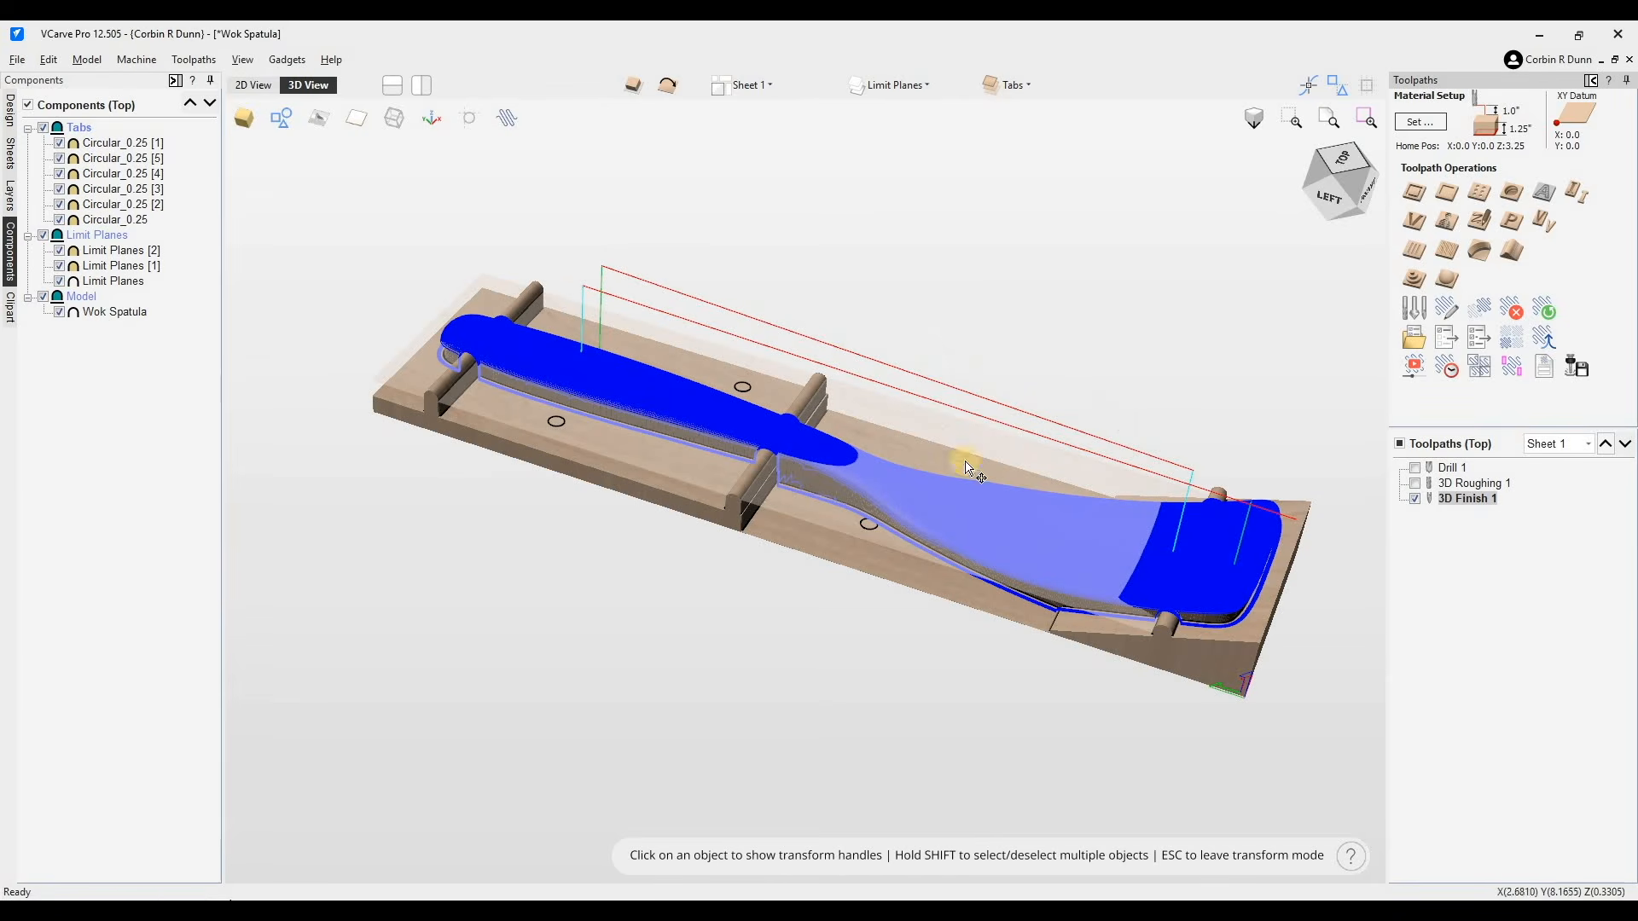
left_click(1417, 480)
left_click(1419, 469)
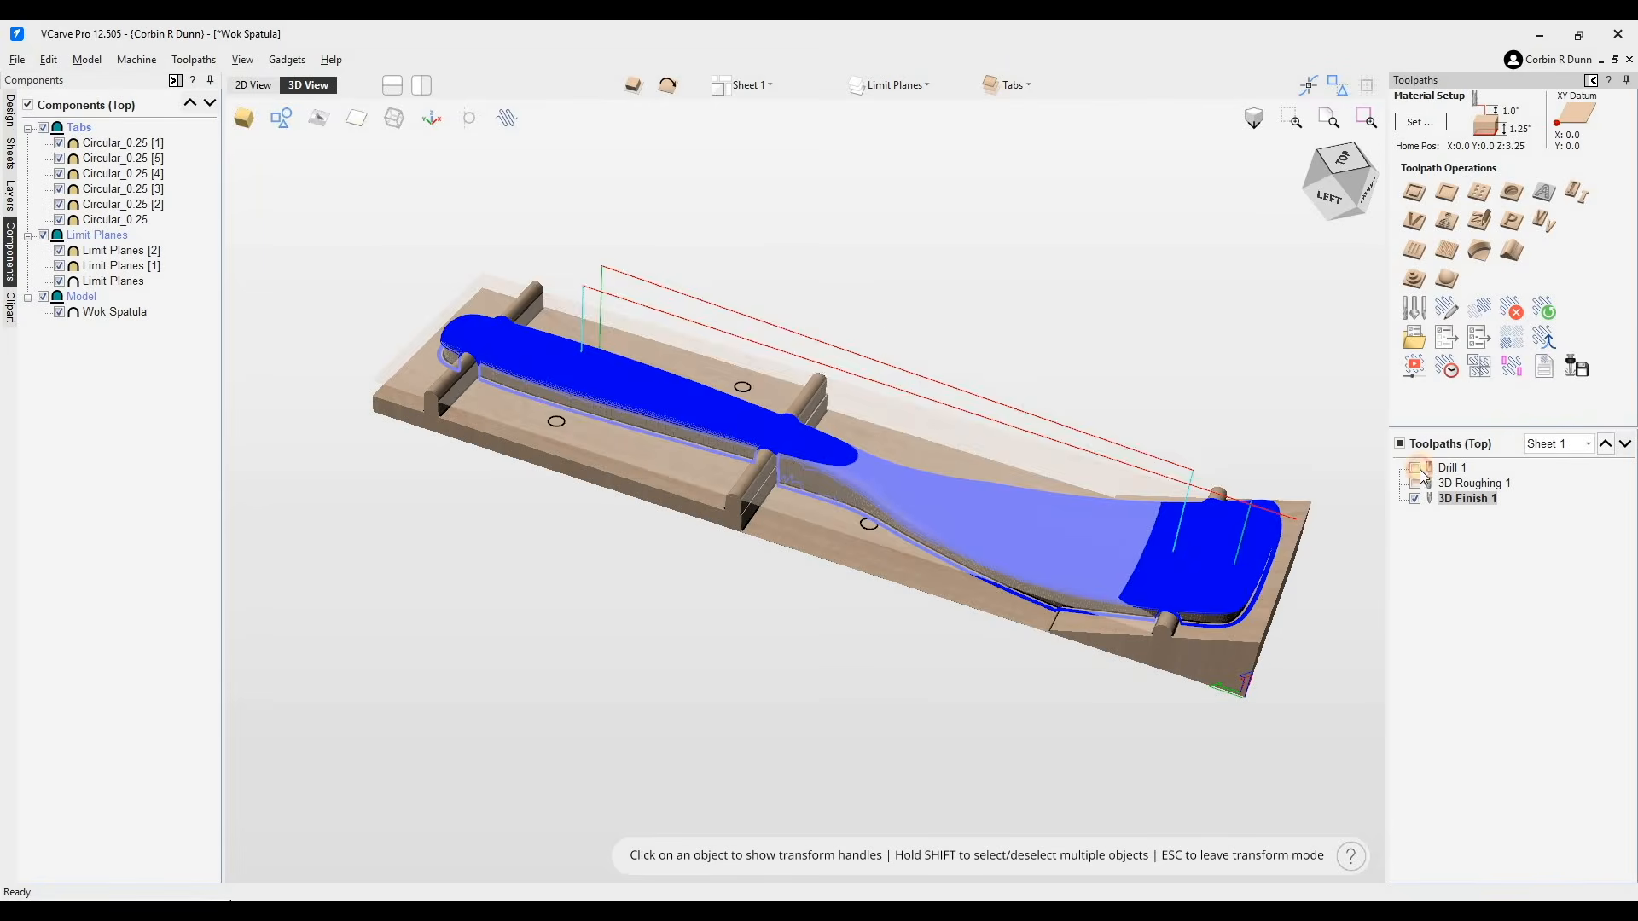
- Preview all toolpaths as a machining simulation and inspect the carved spatula
left_click(1425, 374)
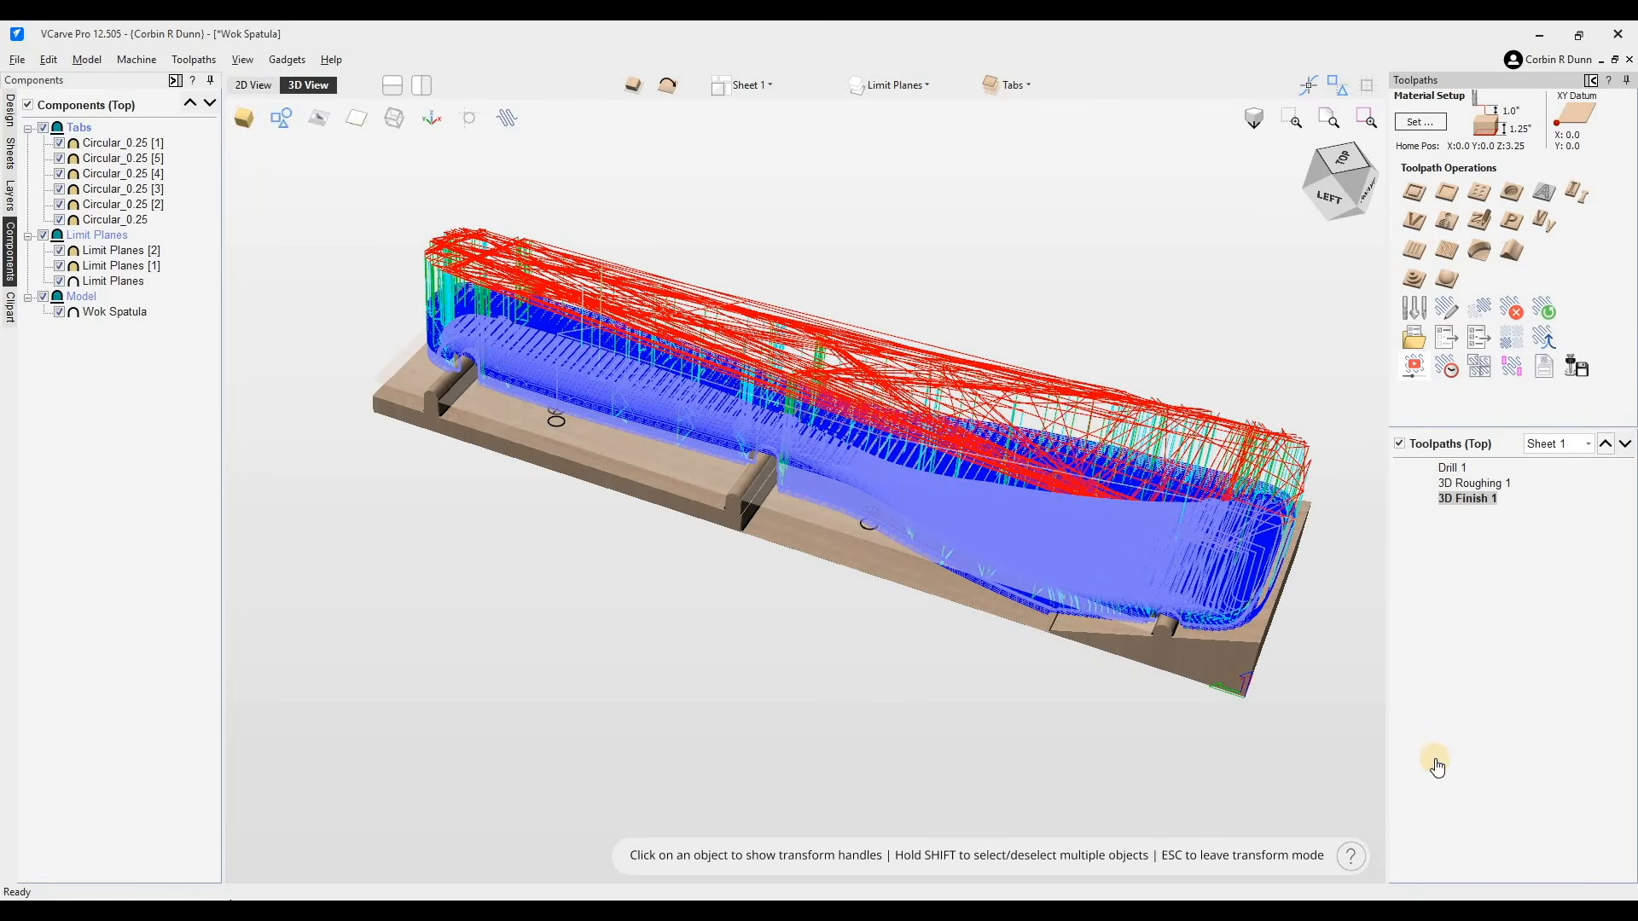
left_click(1413, 367)
left_click(1508, 406)
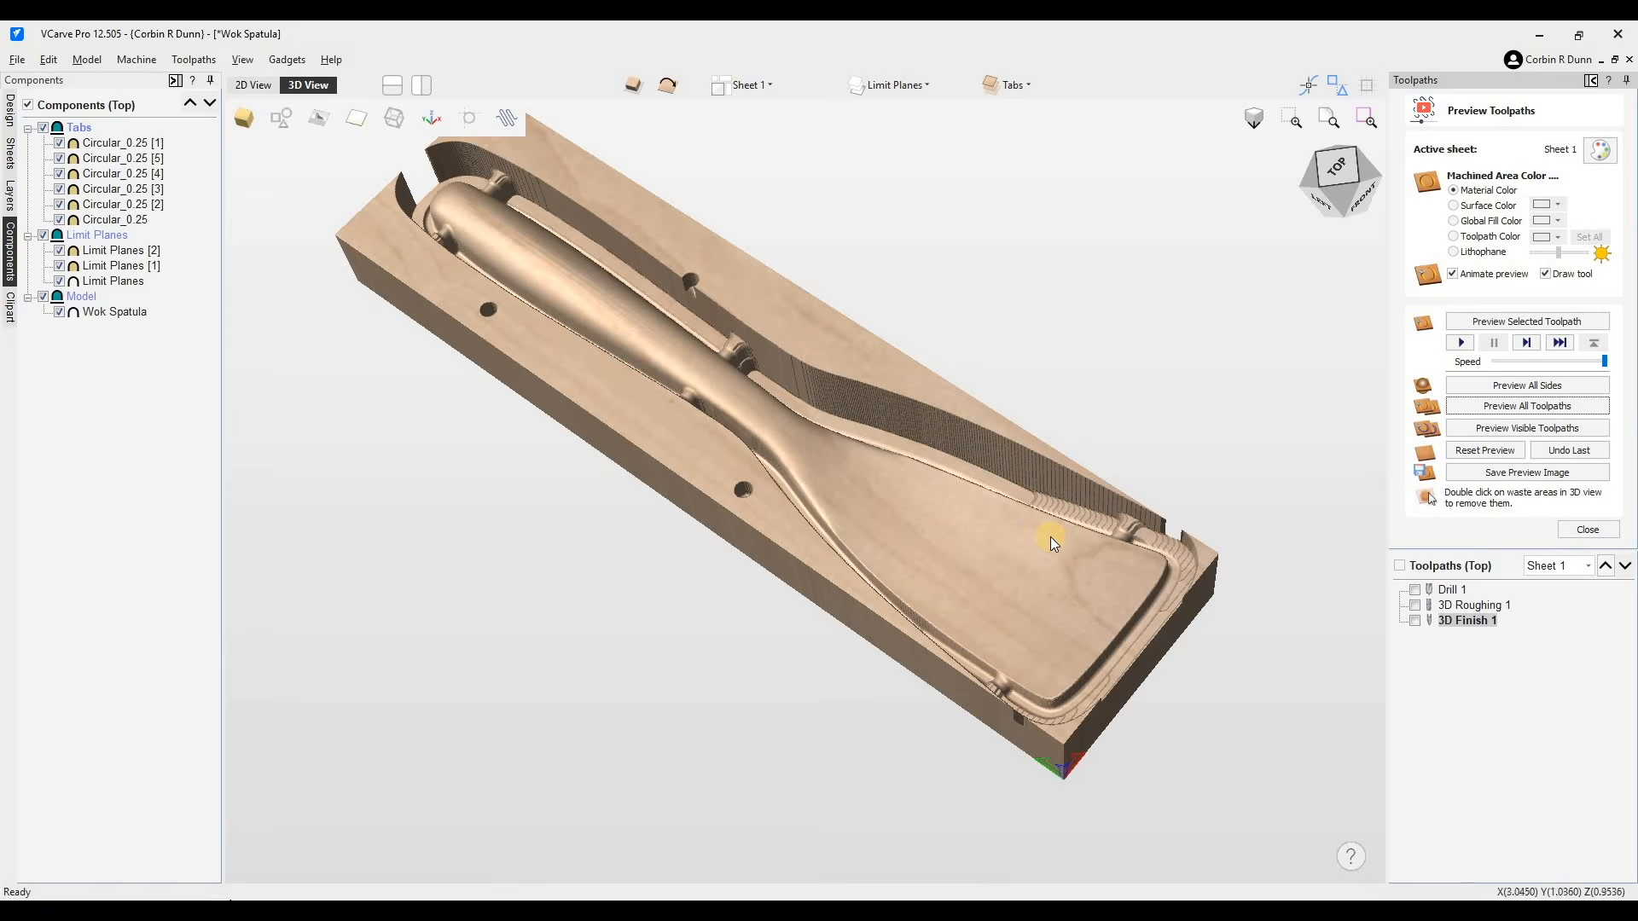
scroll(1055, 542, "up", 2)
scroll(1349, 520, "down", 2)
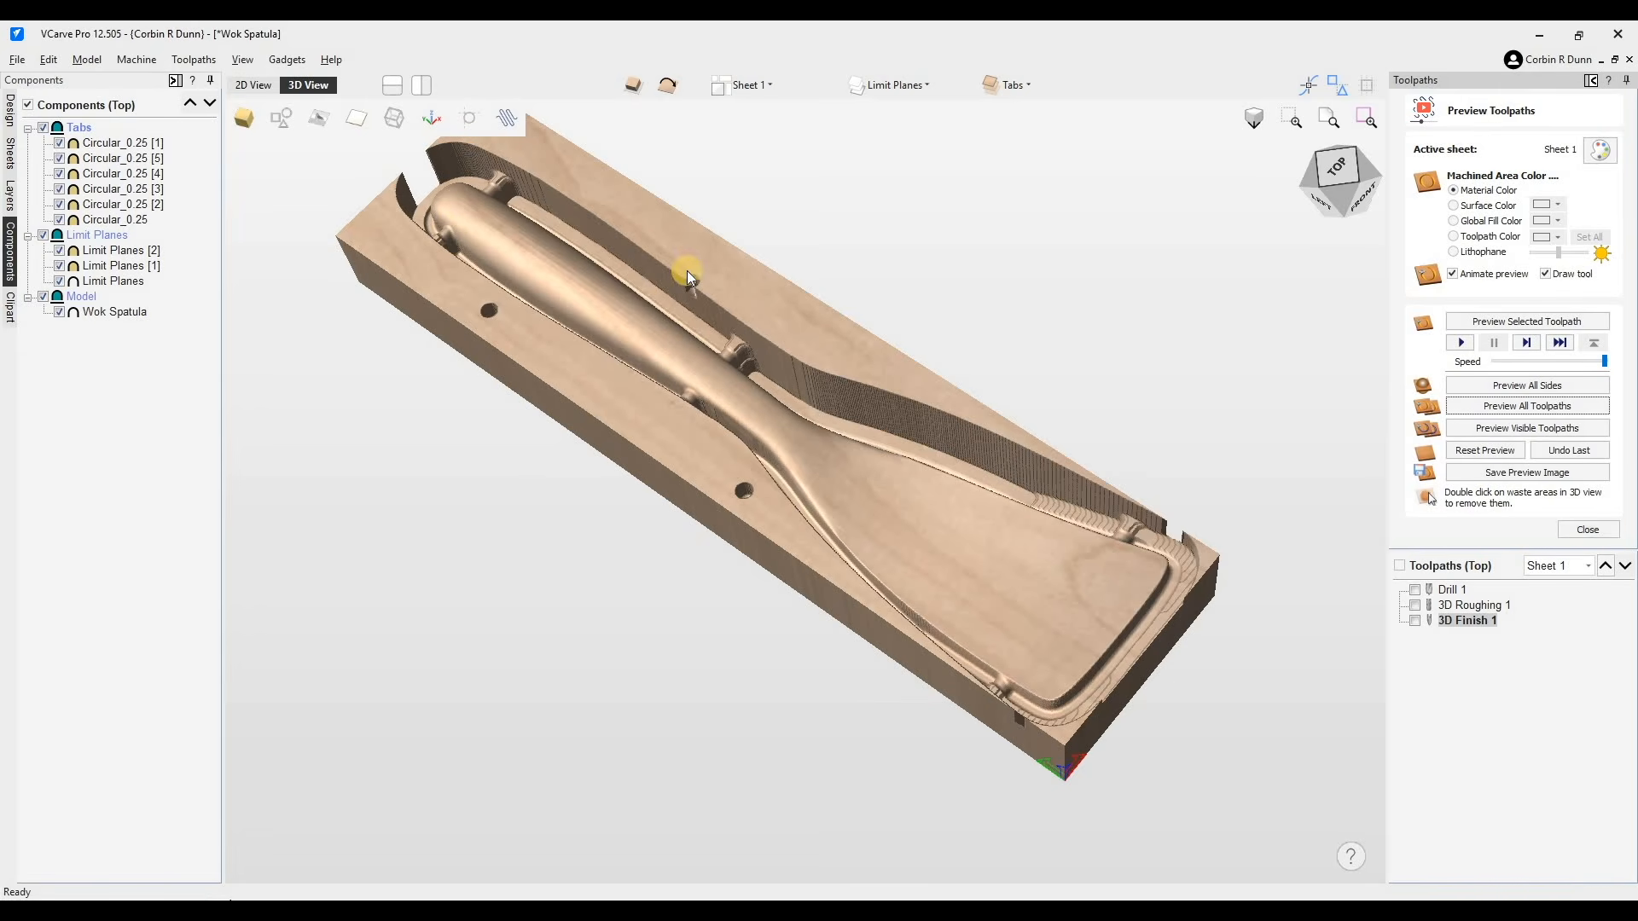
- Review the Drill 1 toolpath settings in the 2D view and close them
left_click(235, 88)
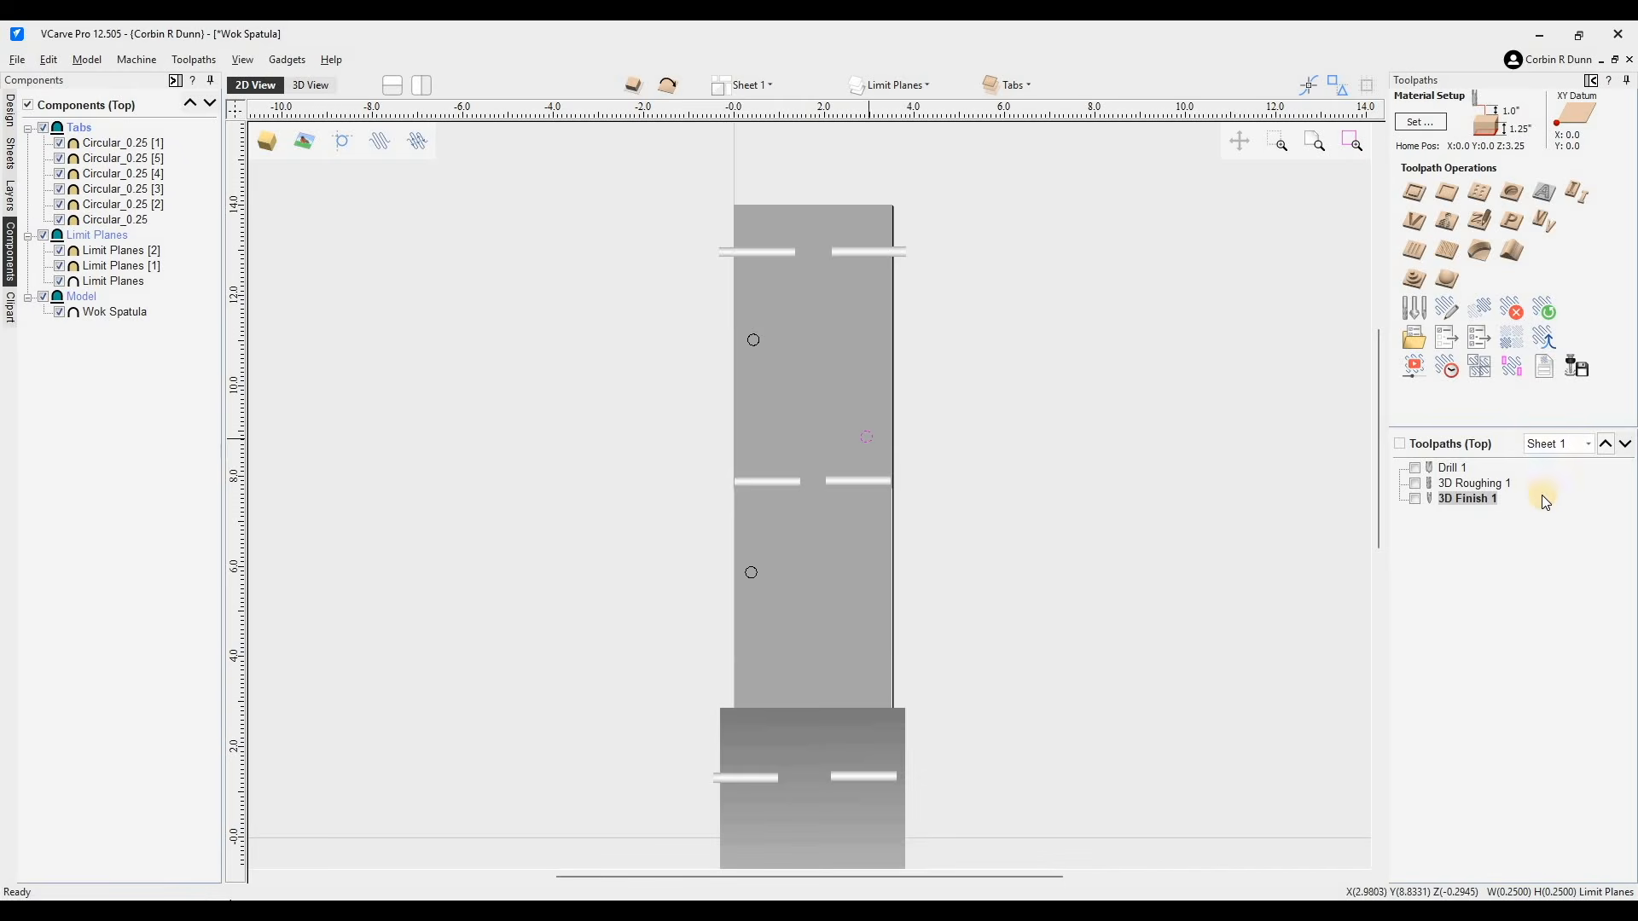
left_click(1448, 468)
double_click(1440, 469)
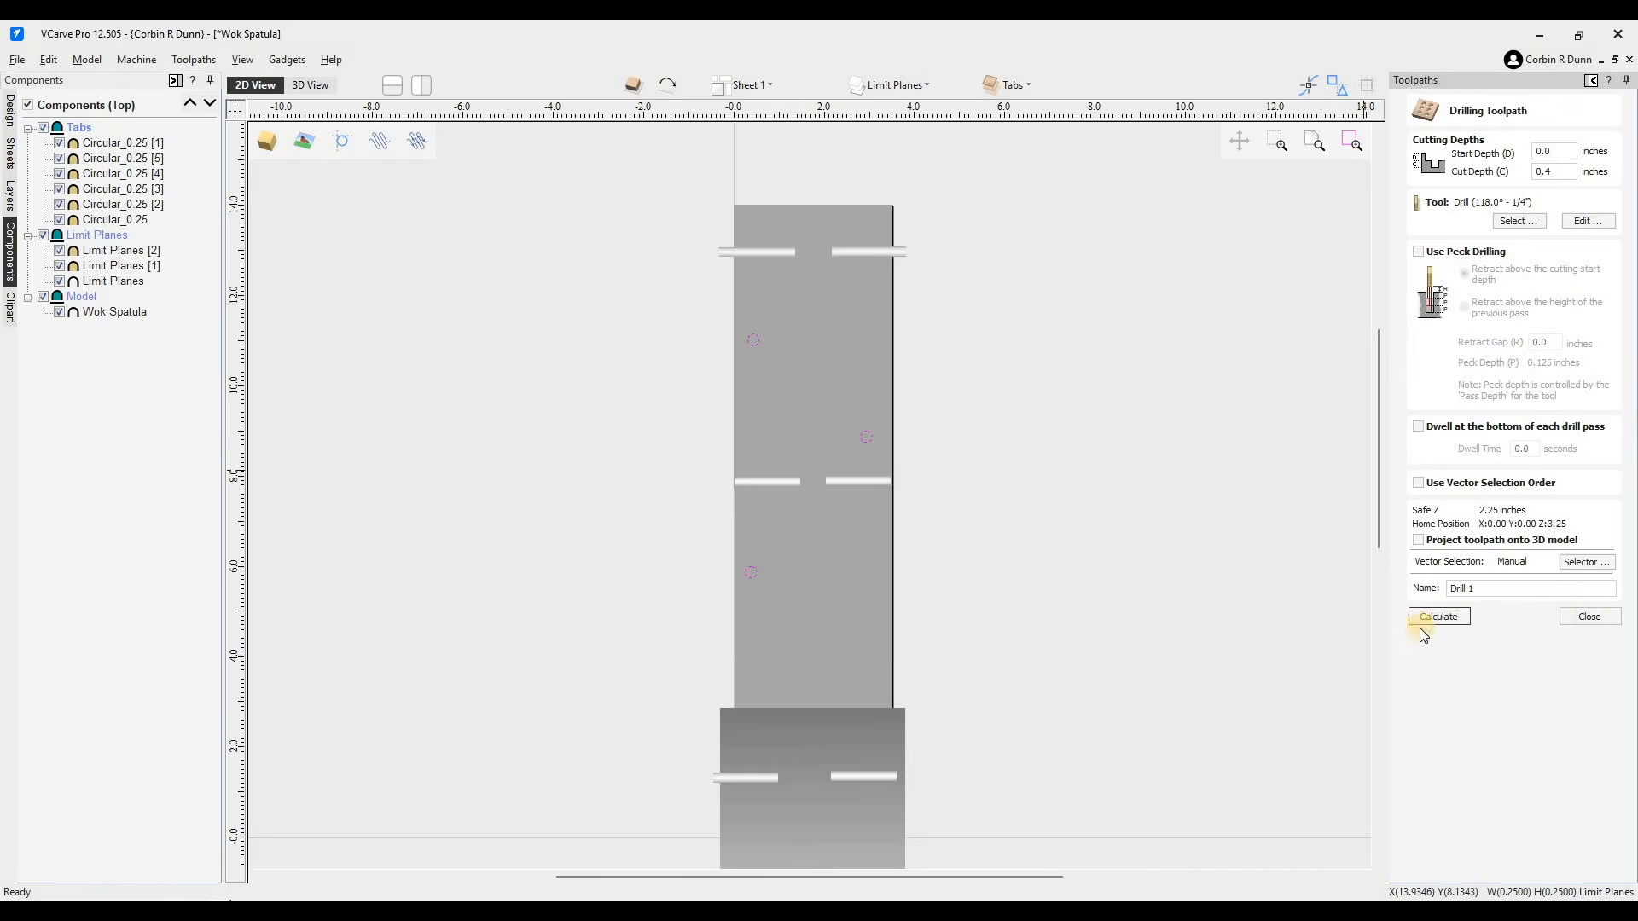
left_click(1590, 616)
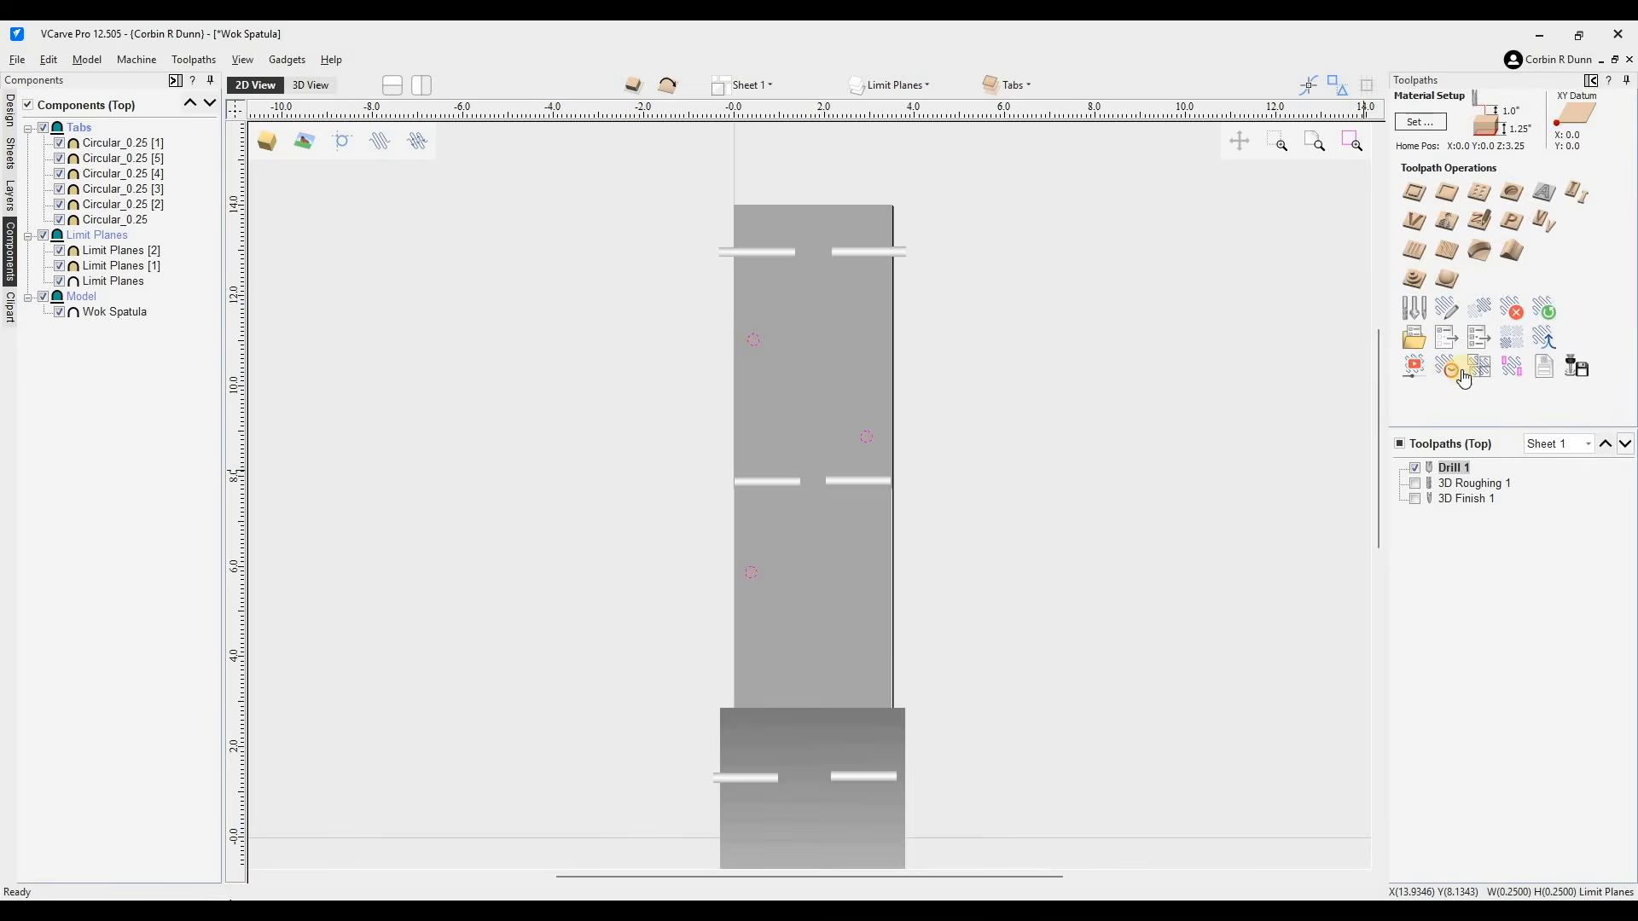
- Preview the visible drill toolpath, then all toolpaths, and close the preview
left_click(1422, 375)
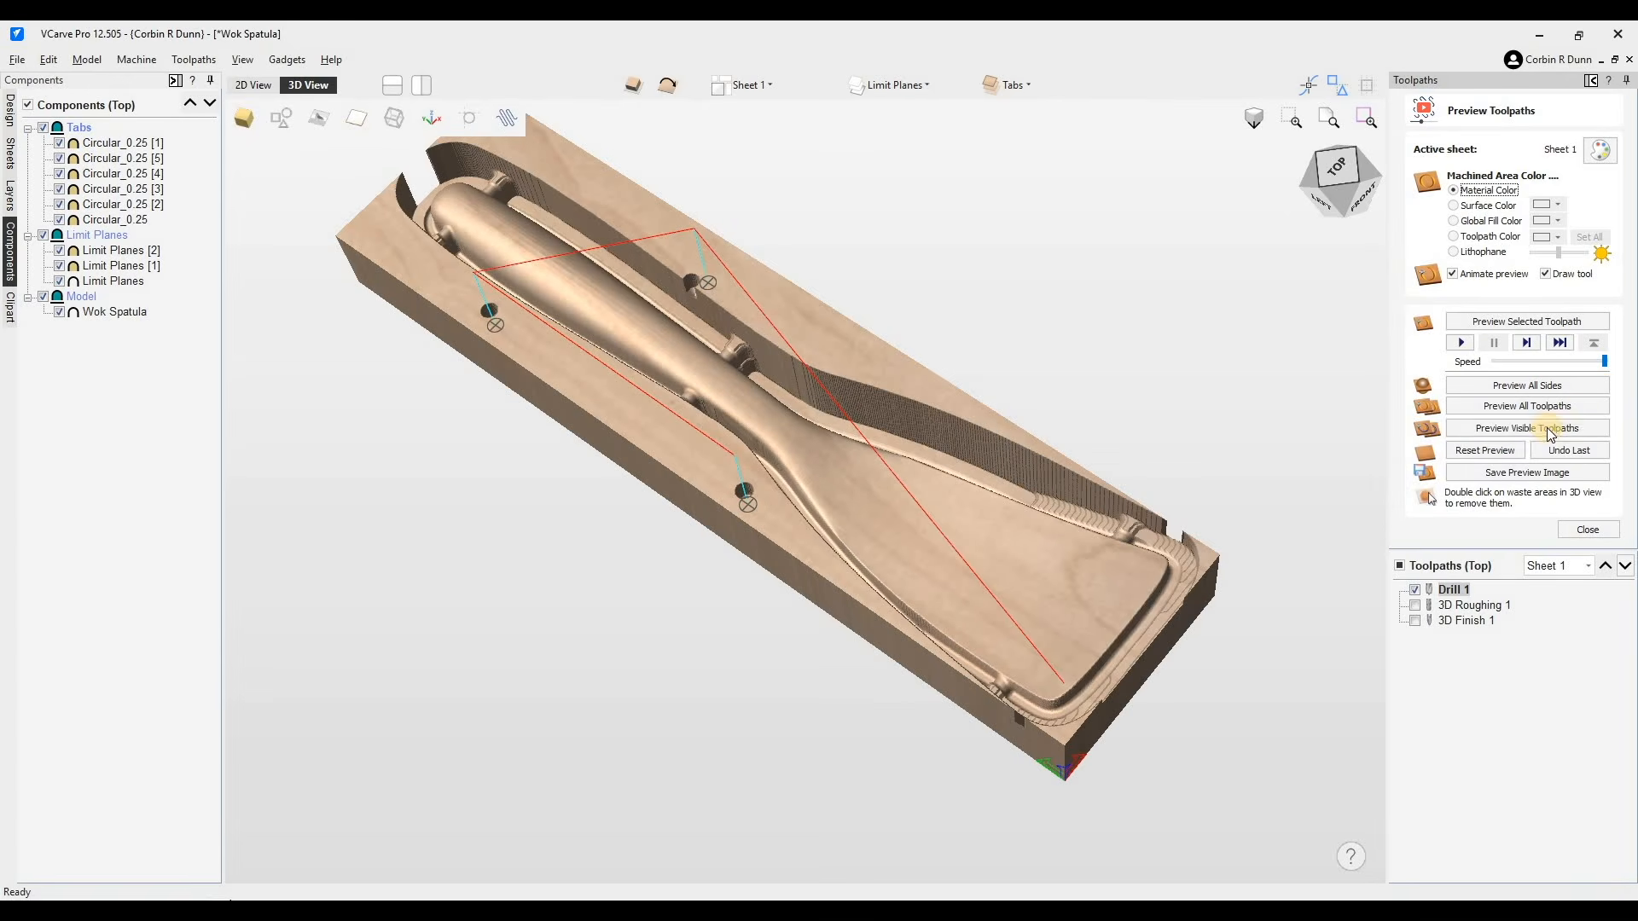
left_click(1528, 429)
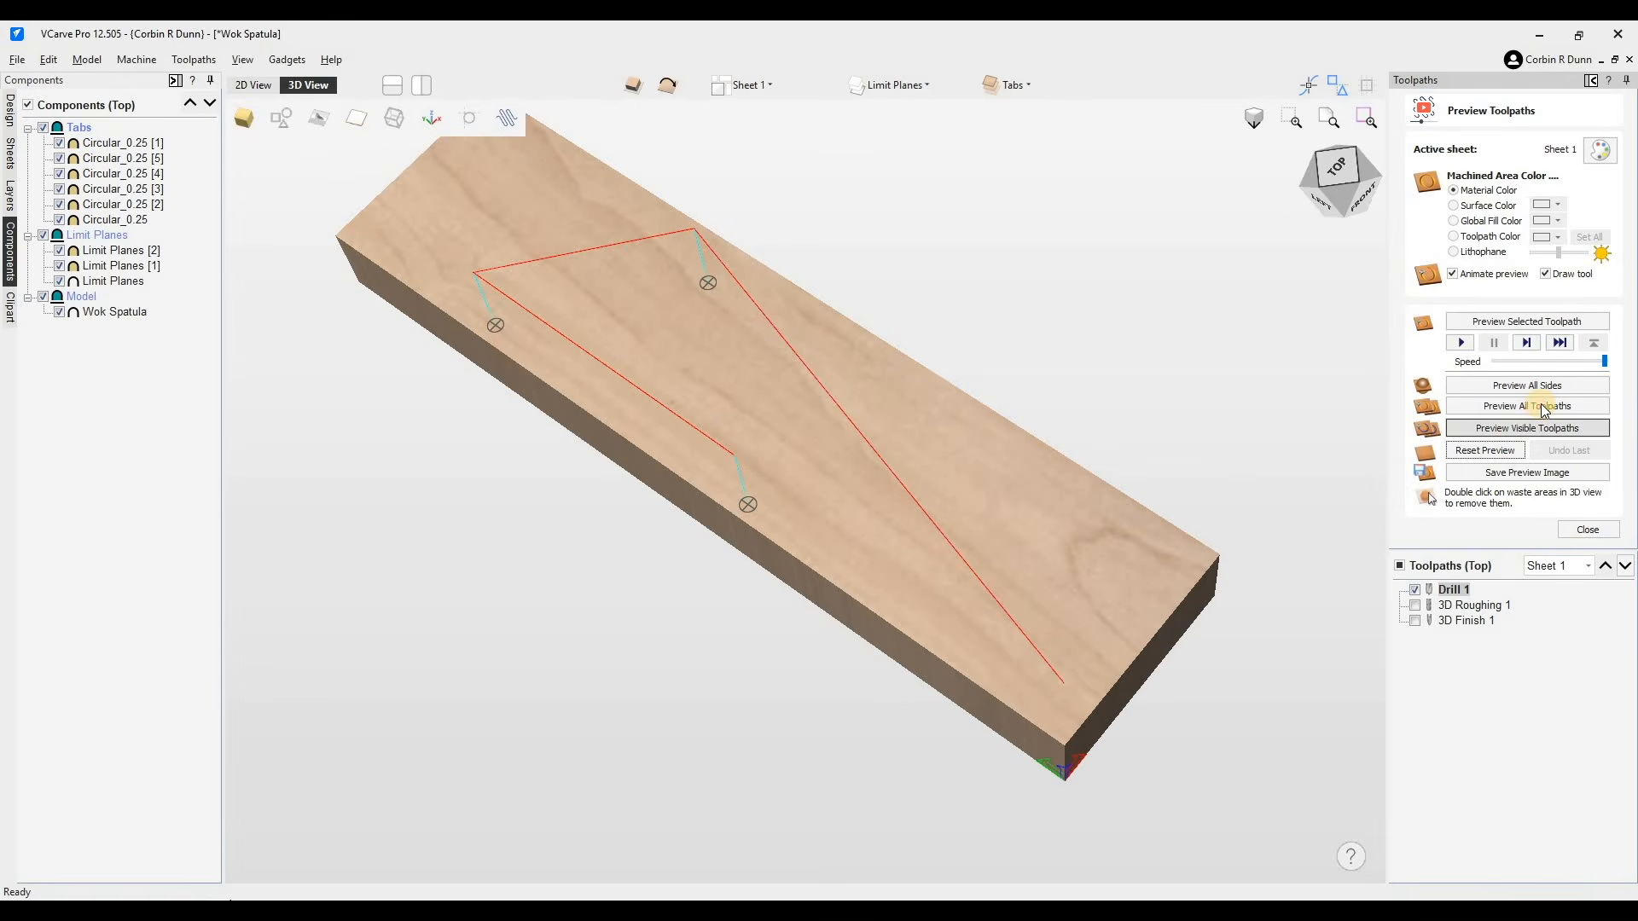
left_click(1540, 410)
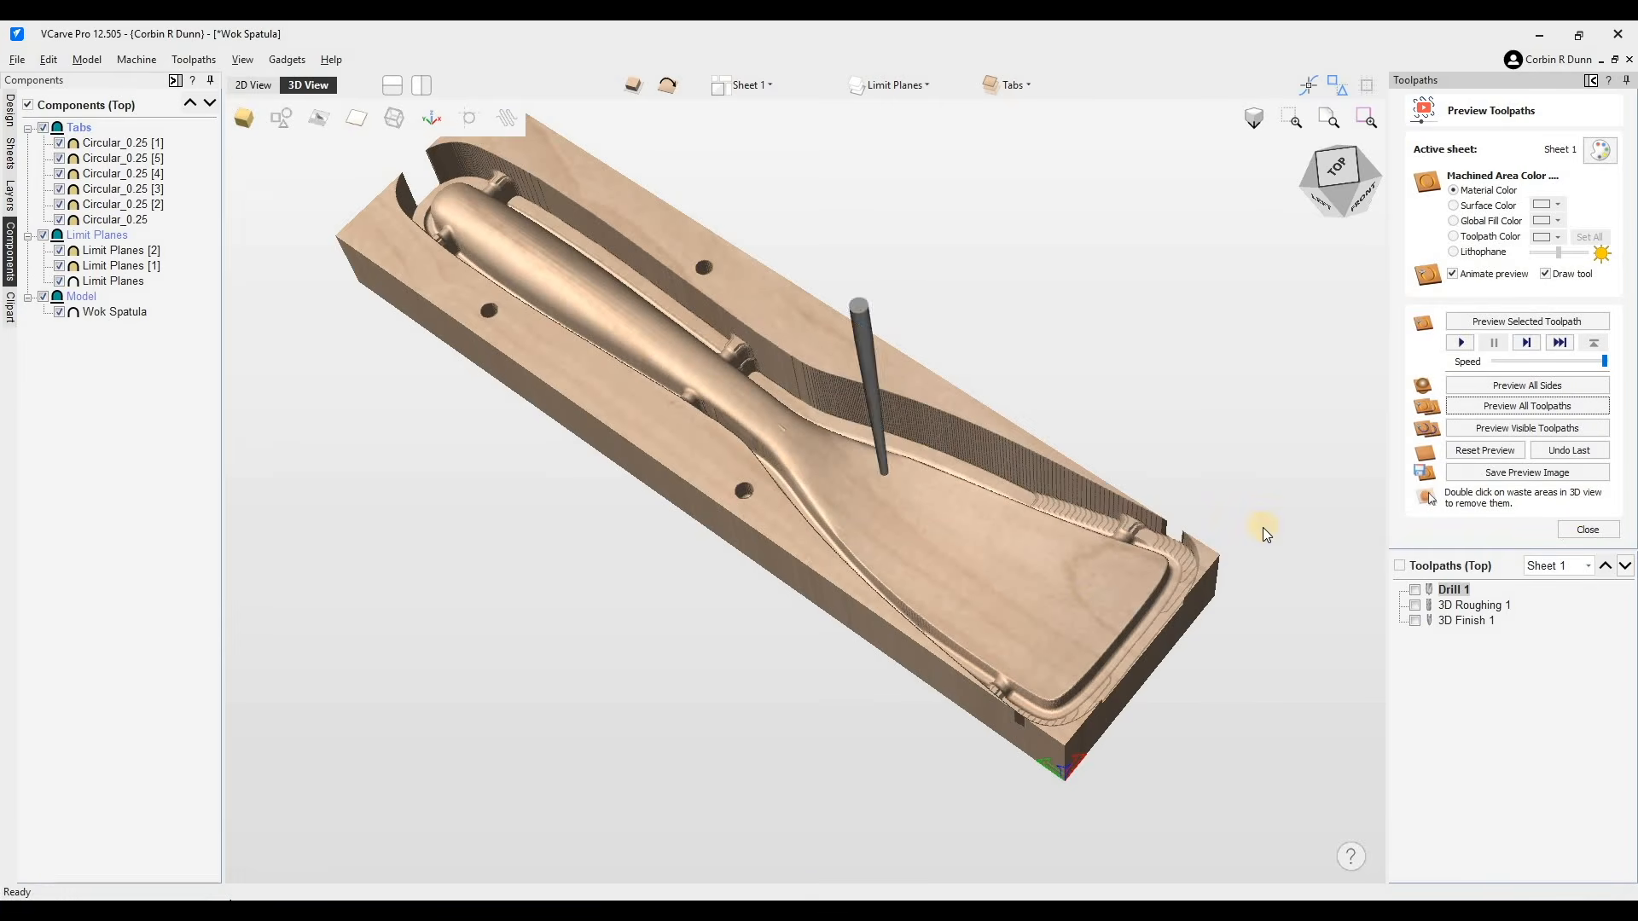
left_click(1592, 530)
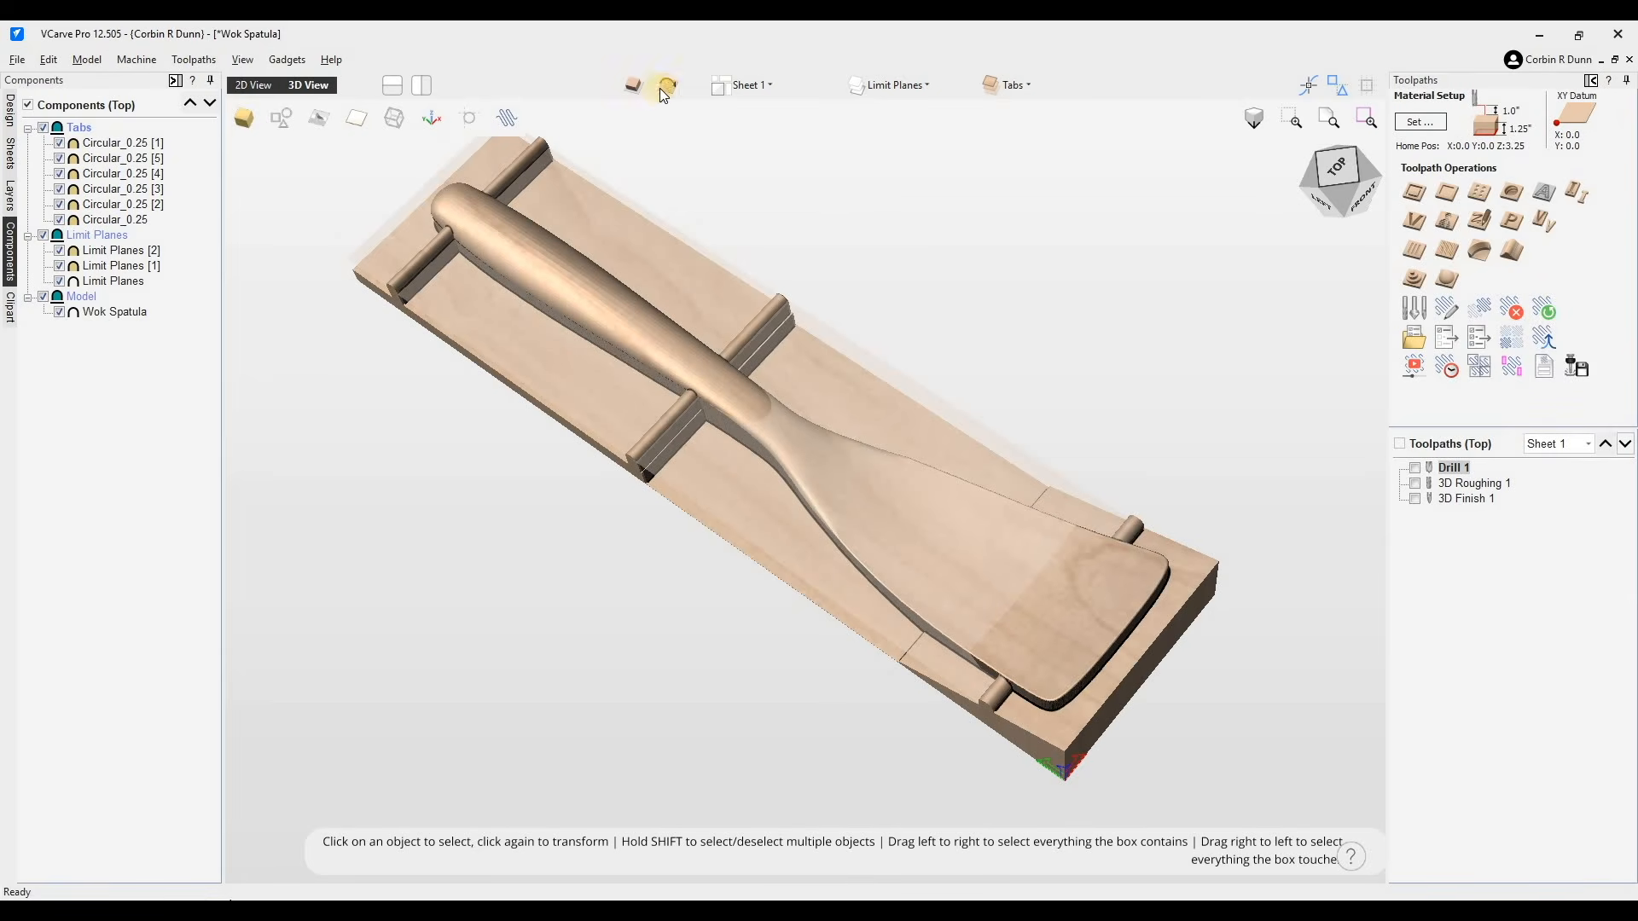
- Select the drill, roughing and finishing toolpaths and copy them to the other side
left_click(1467, 484)
left_click(1449, 468)
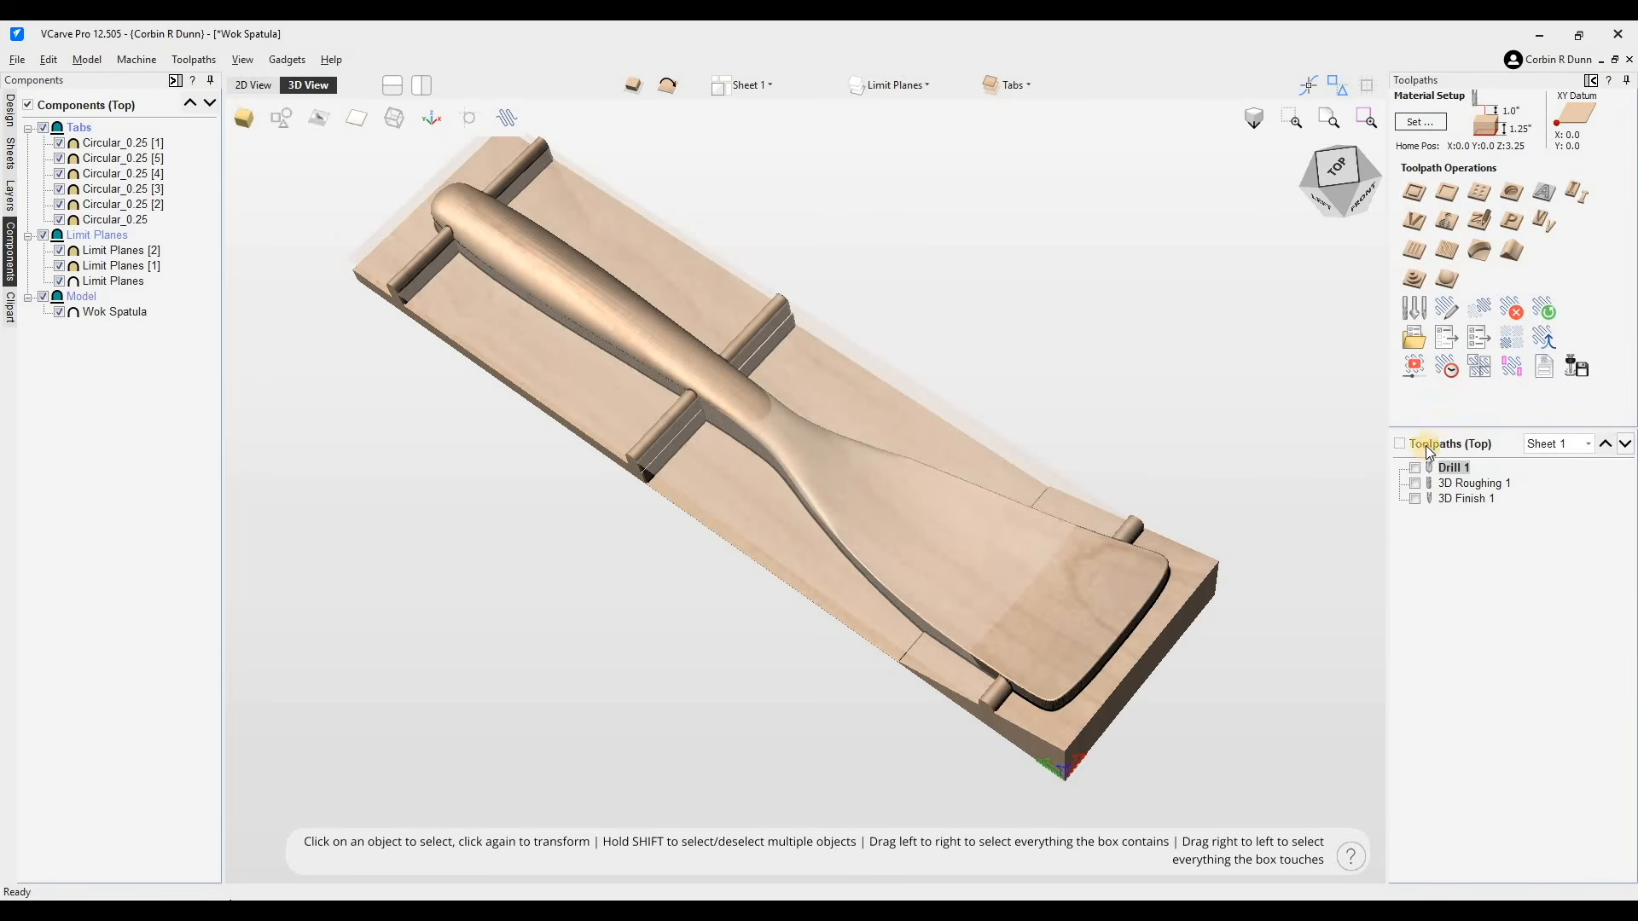
left_click(1457, 483)
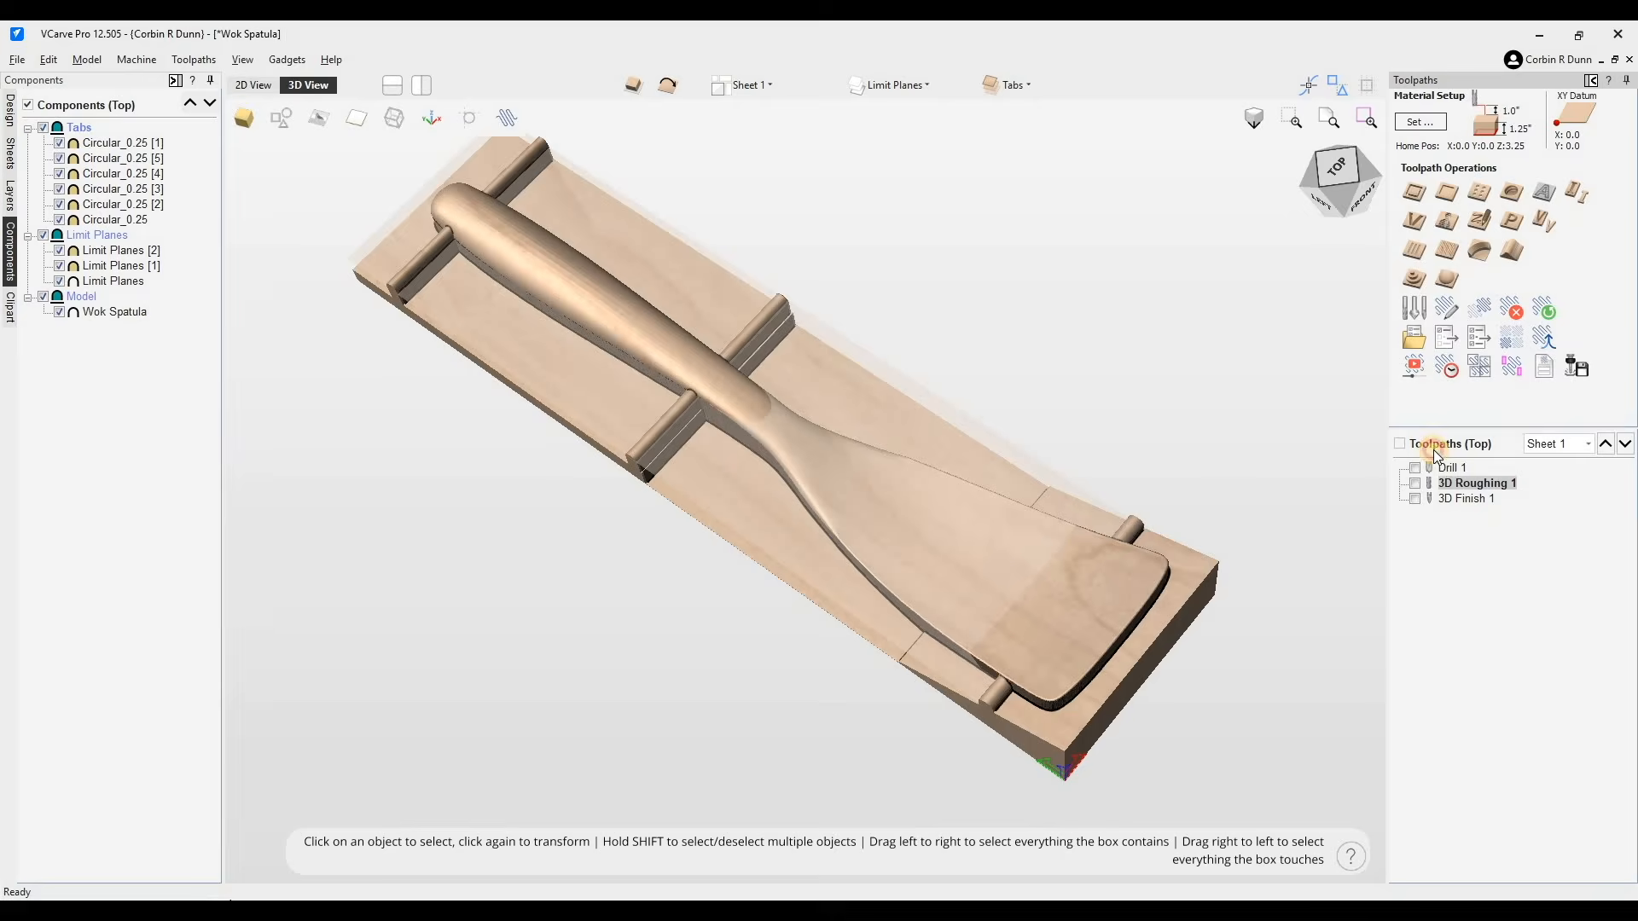
key("Up")
left_click(1455, 485)
left_click(1455, 494)
left_click(1452, 465)
right_click(1453, 466)
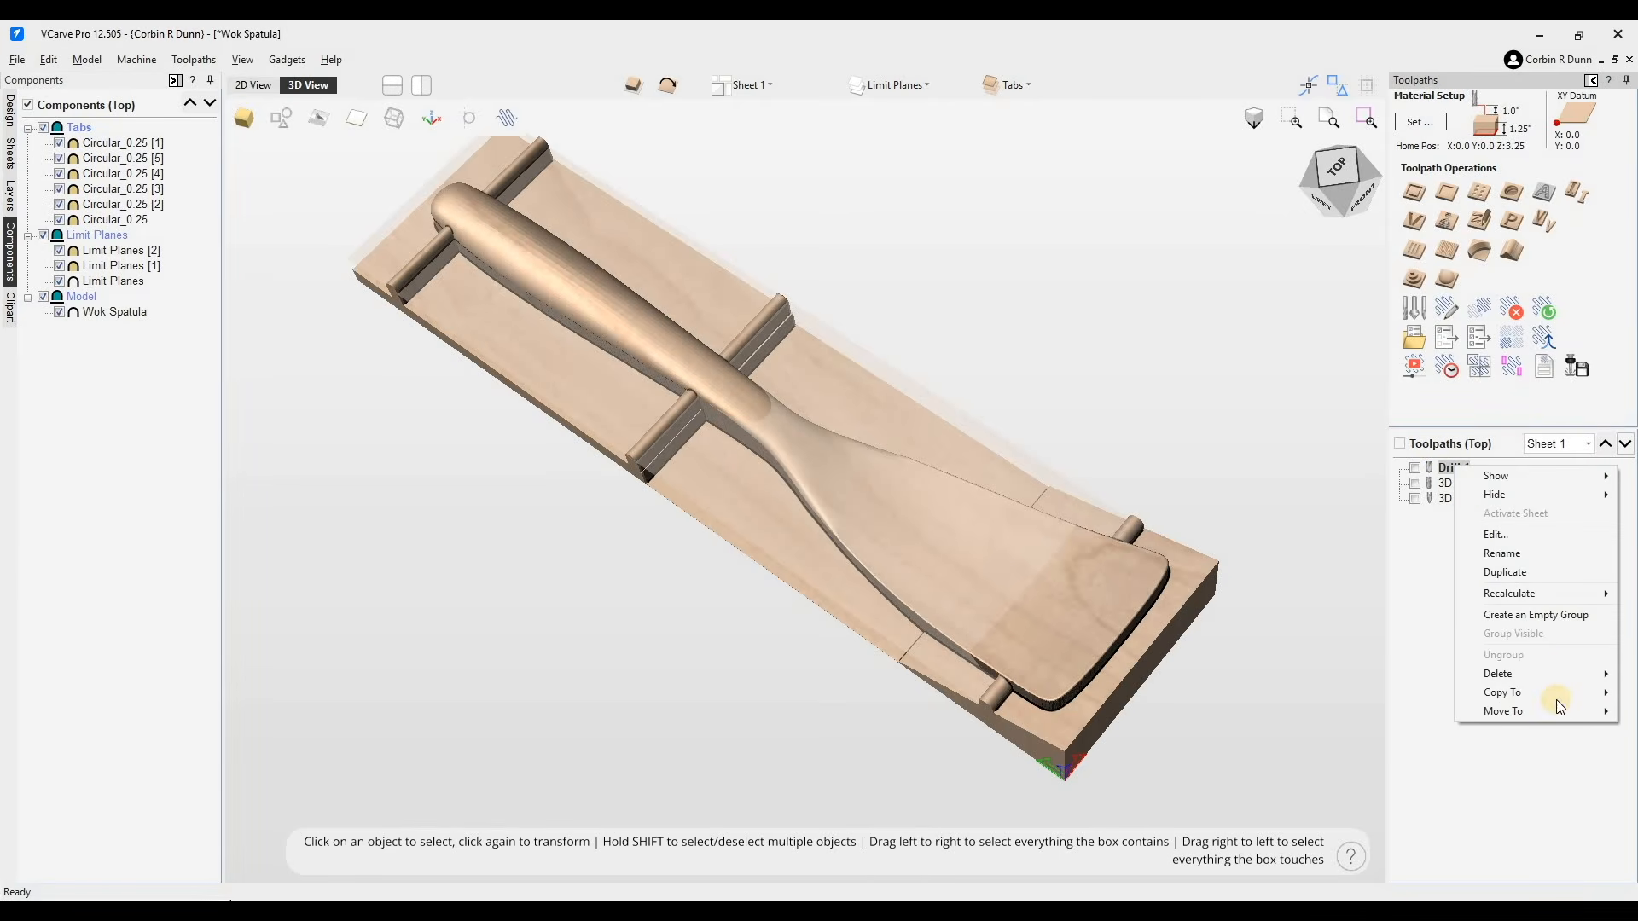
right_click(1470, 487)
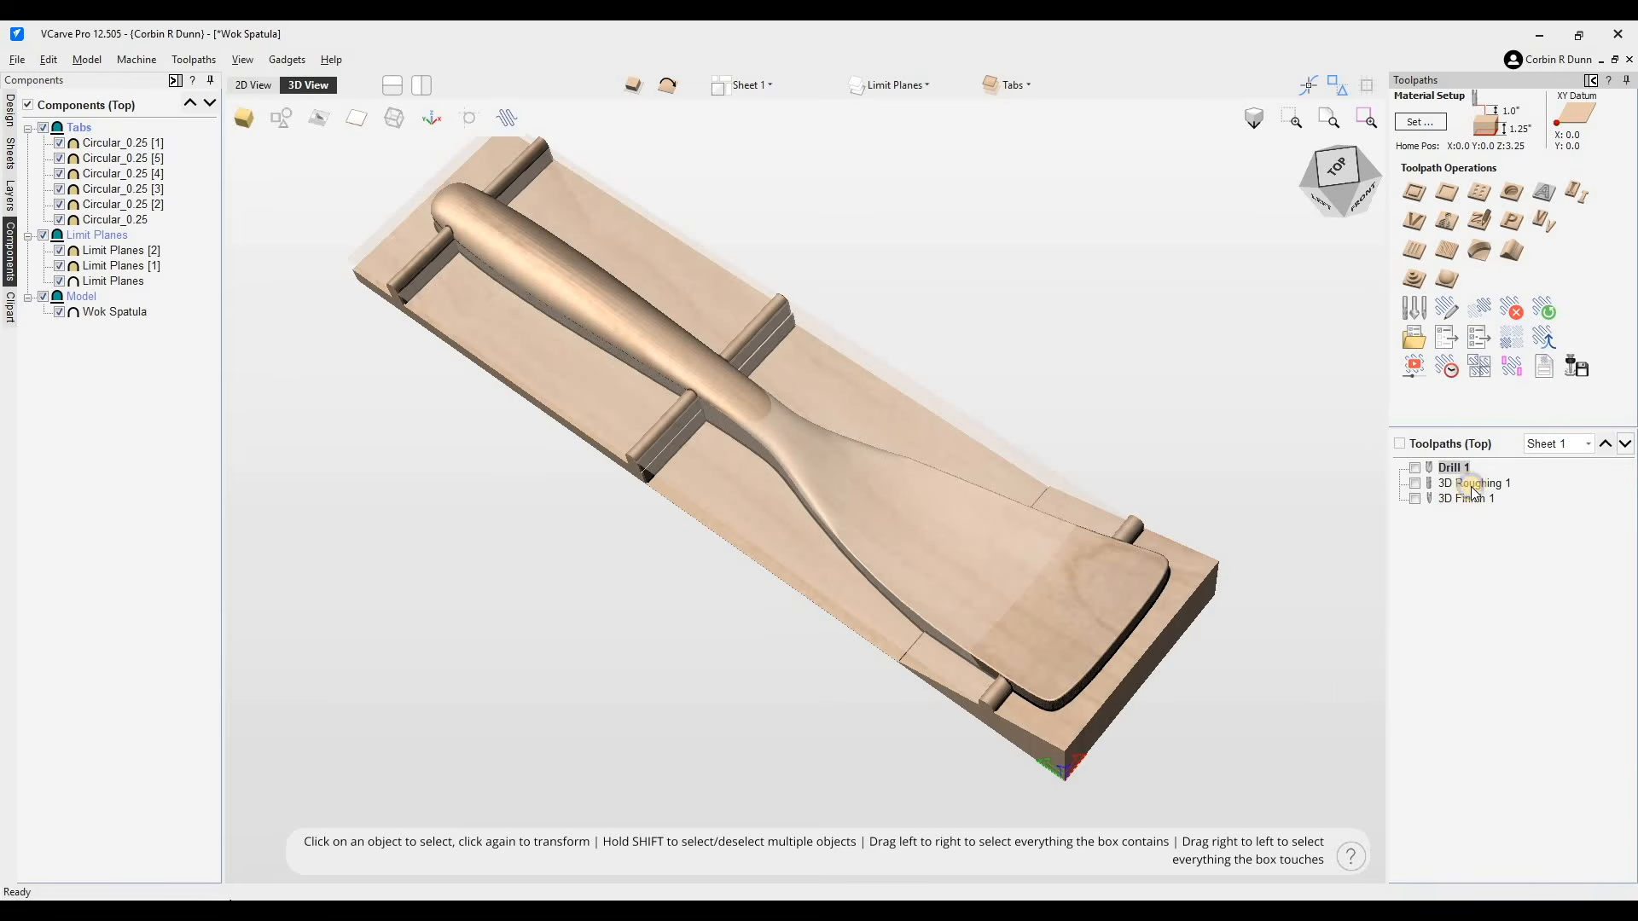
right_click(1470, 486)
mouse_move(1535, 715)
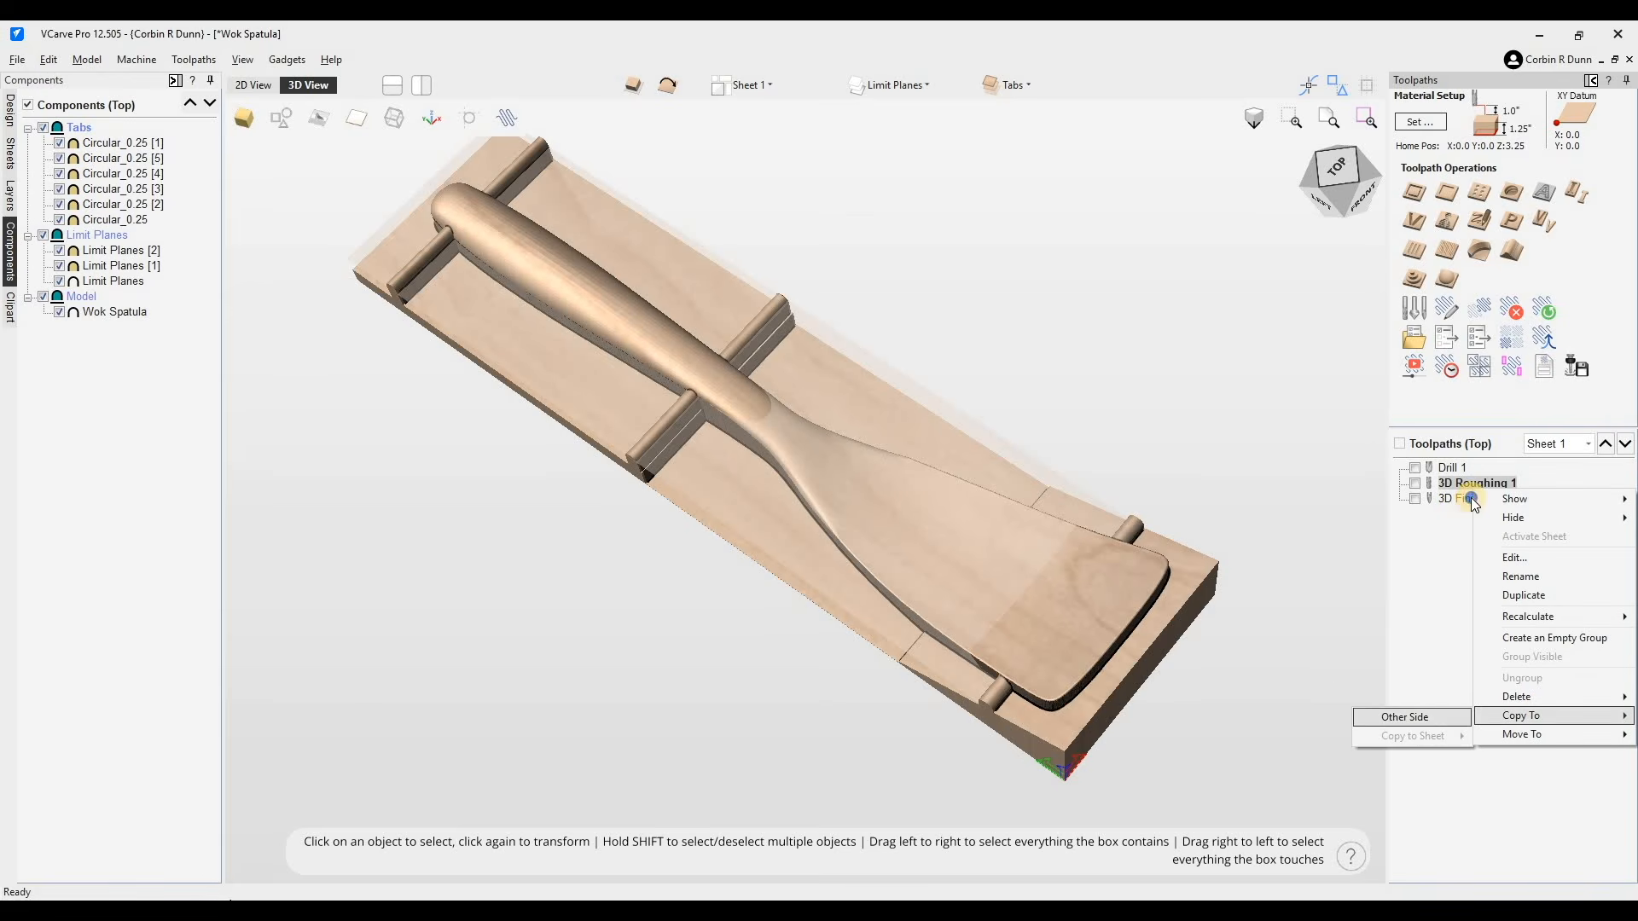
right_click(1471, 501)
right_click(1471, 500)
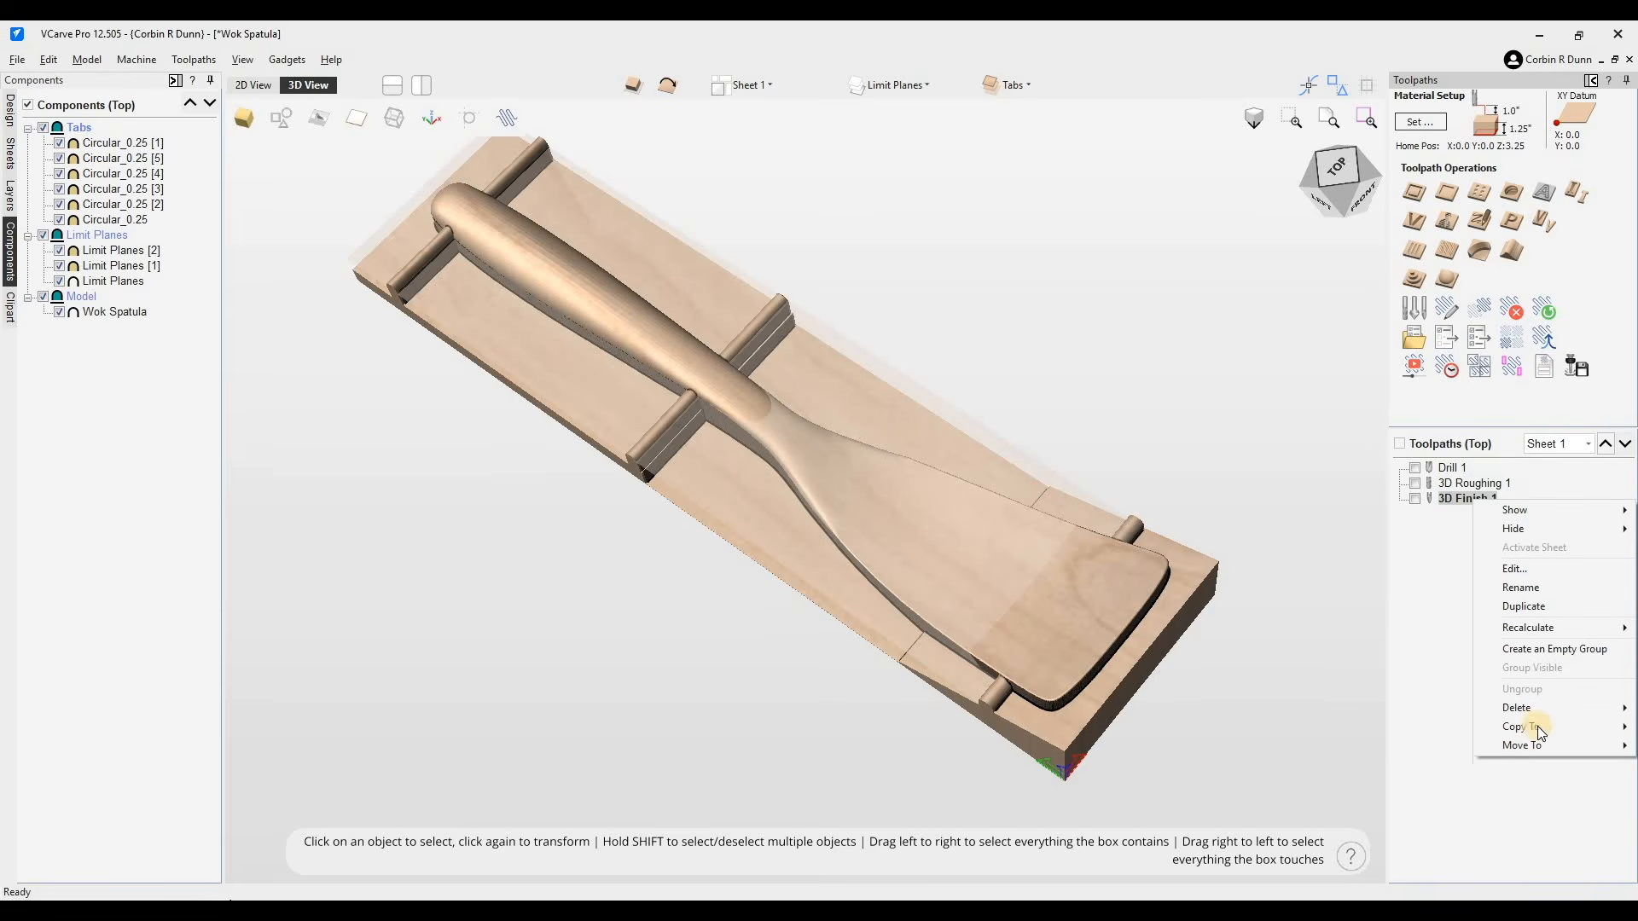
left_click(1230, 360)
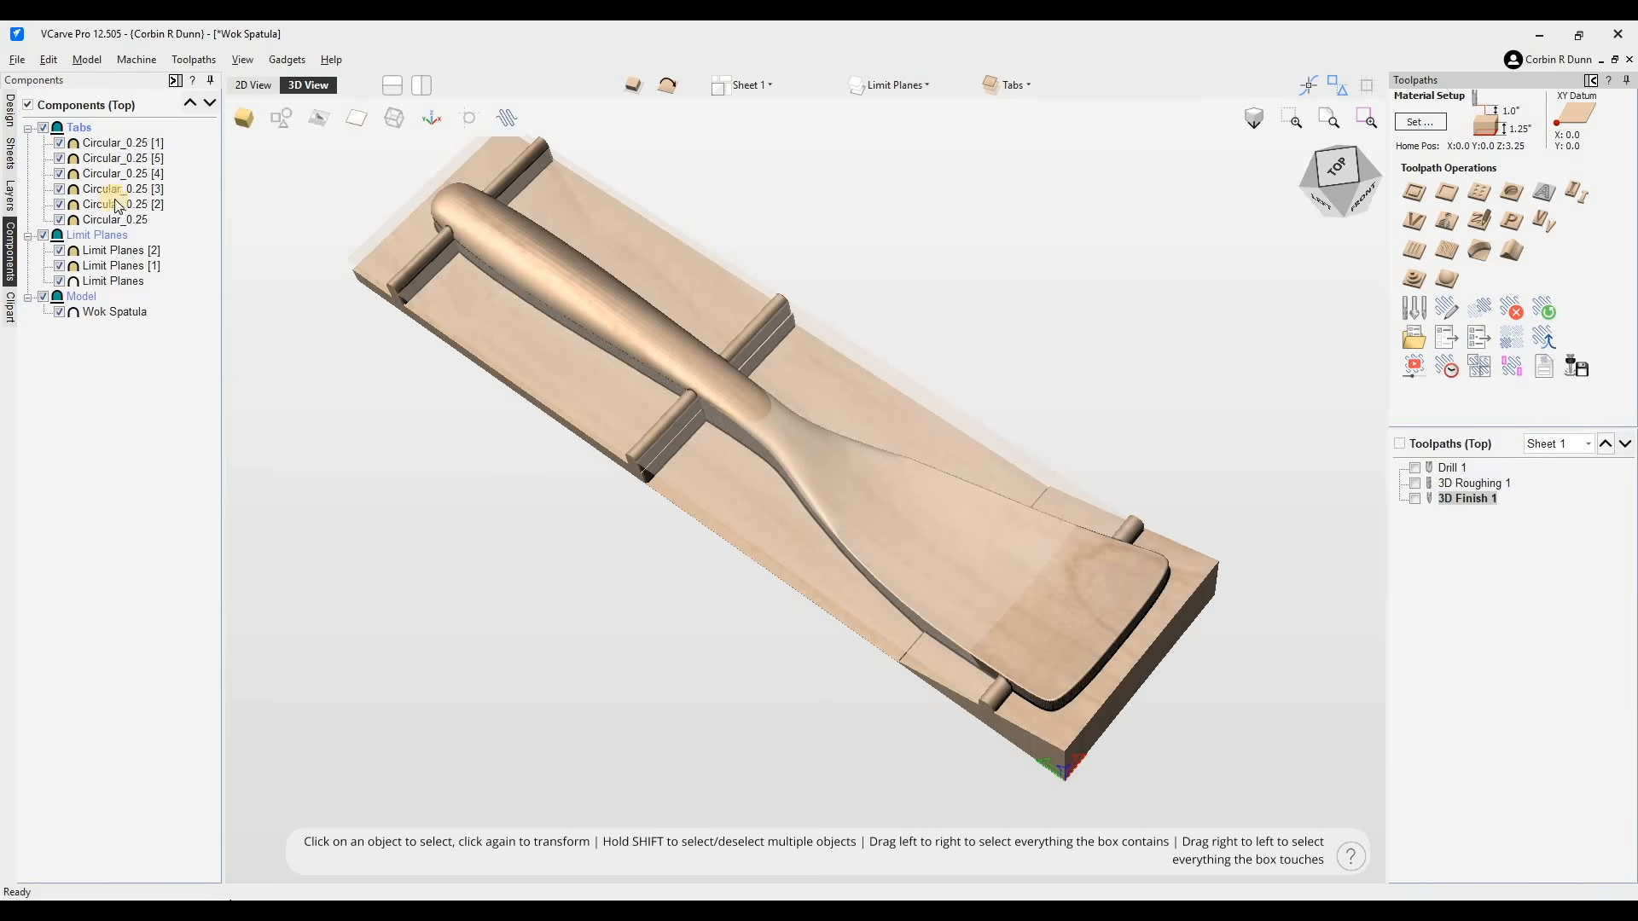
- Flip to the bottom side, open its drill toolpath and select the three alignment pin circles
left_click(671, 84)
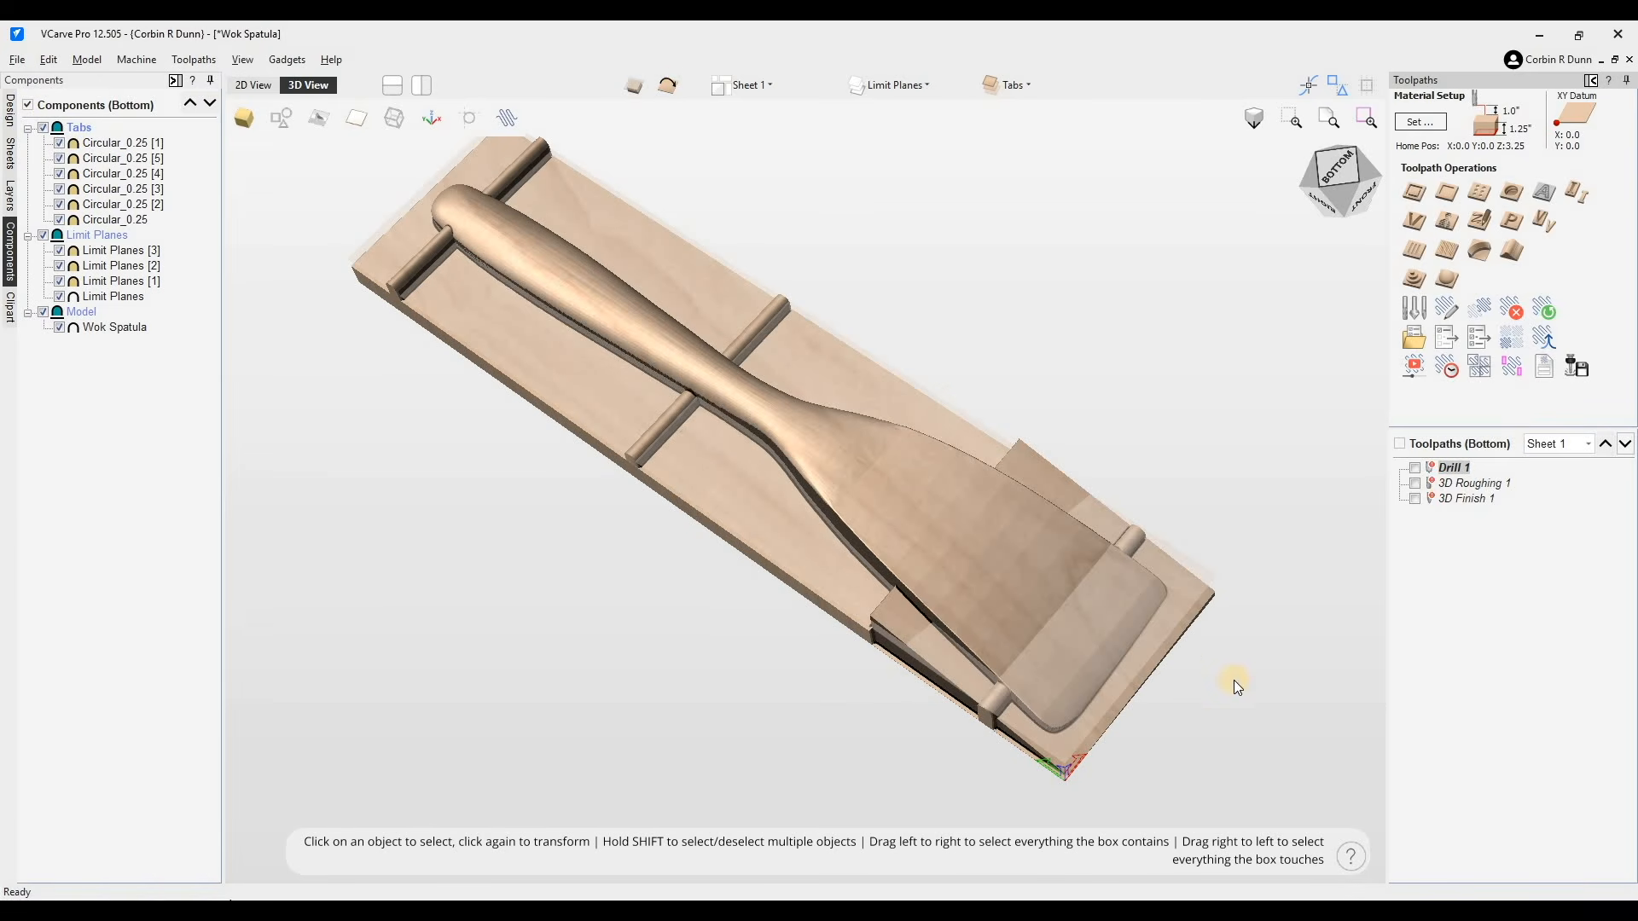
double_click(1448, 468)
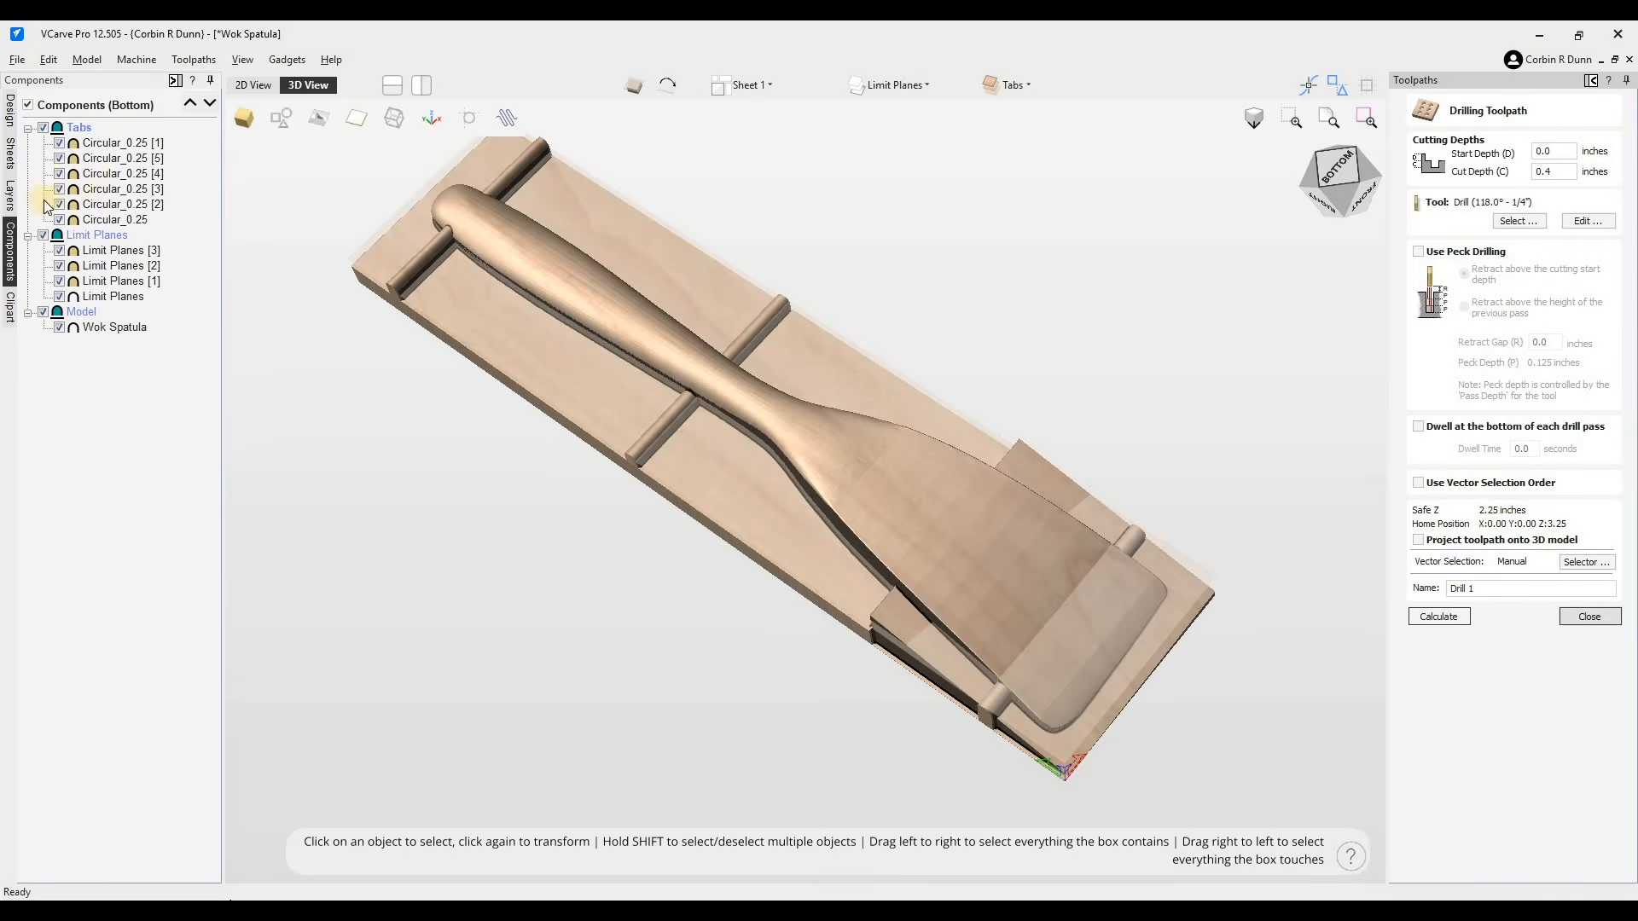
left_click(259, 87)
left_click(872, 341)
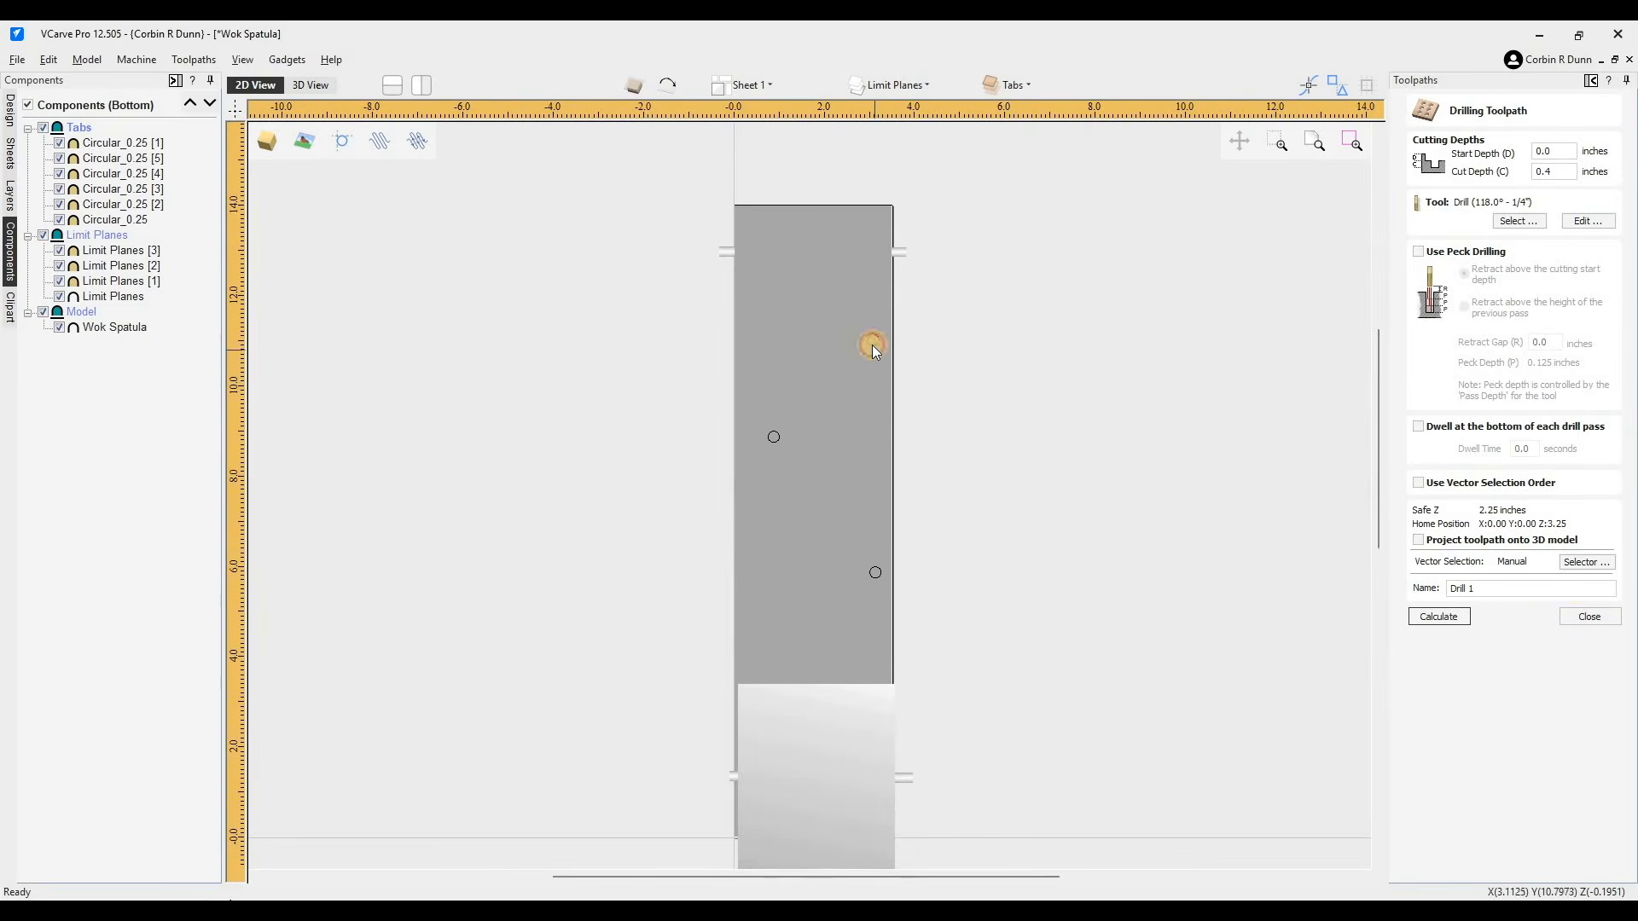
left_click(774, 436, "shift")
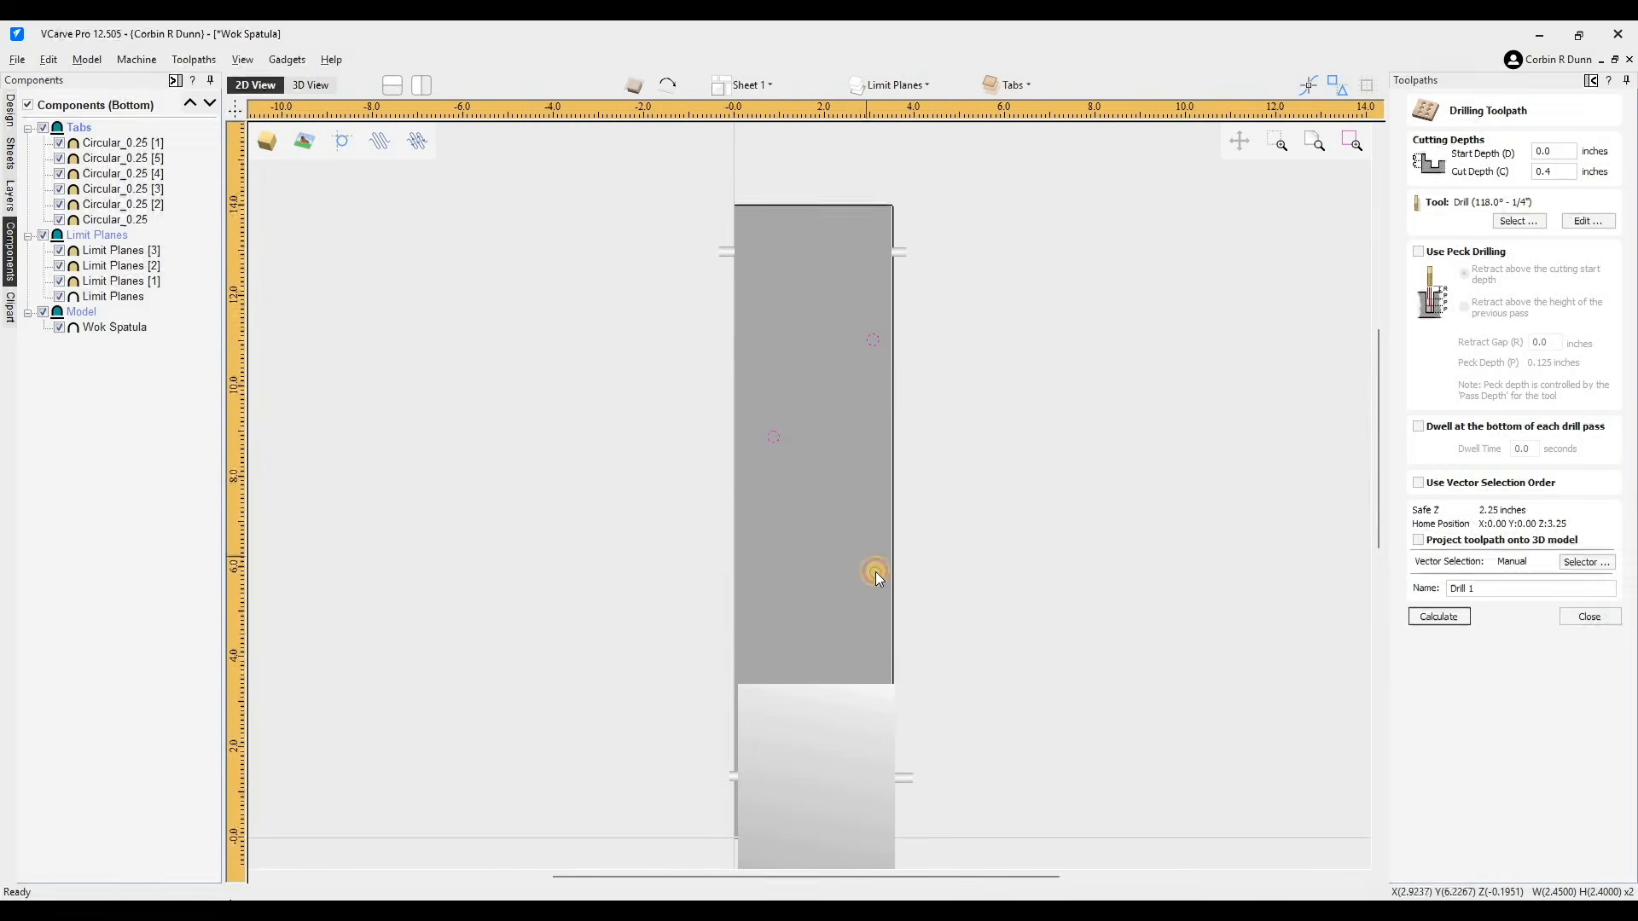
left_click(874, 342)
left_click(877, 343)
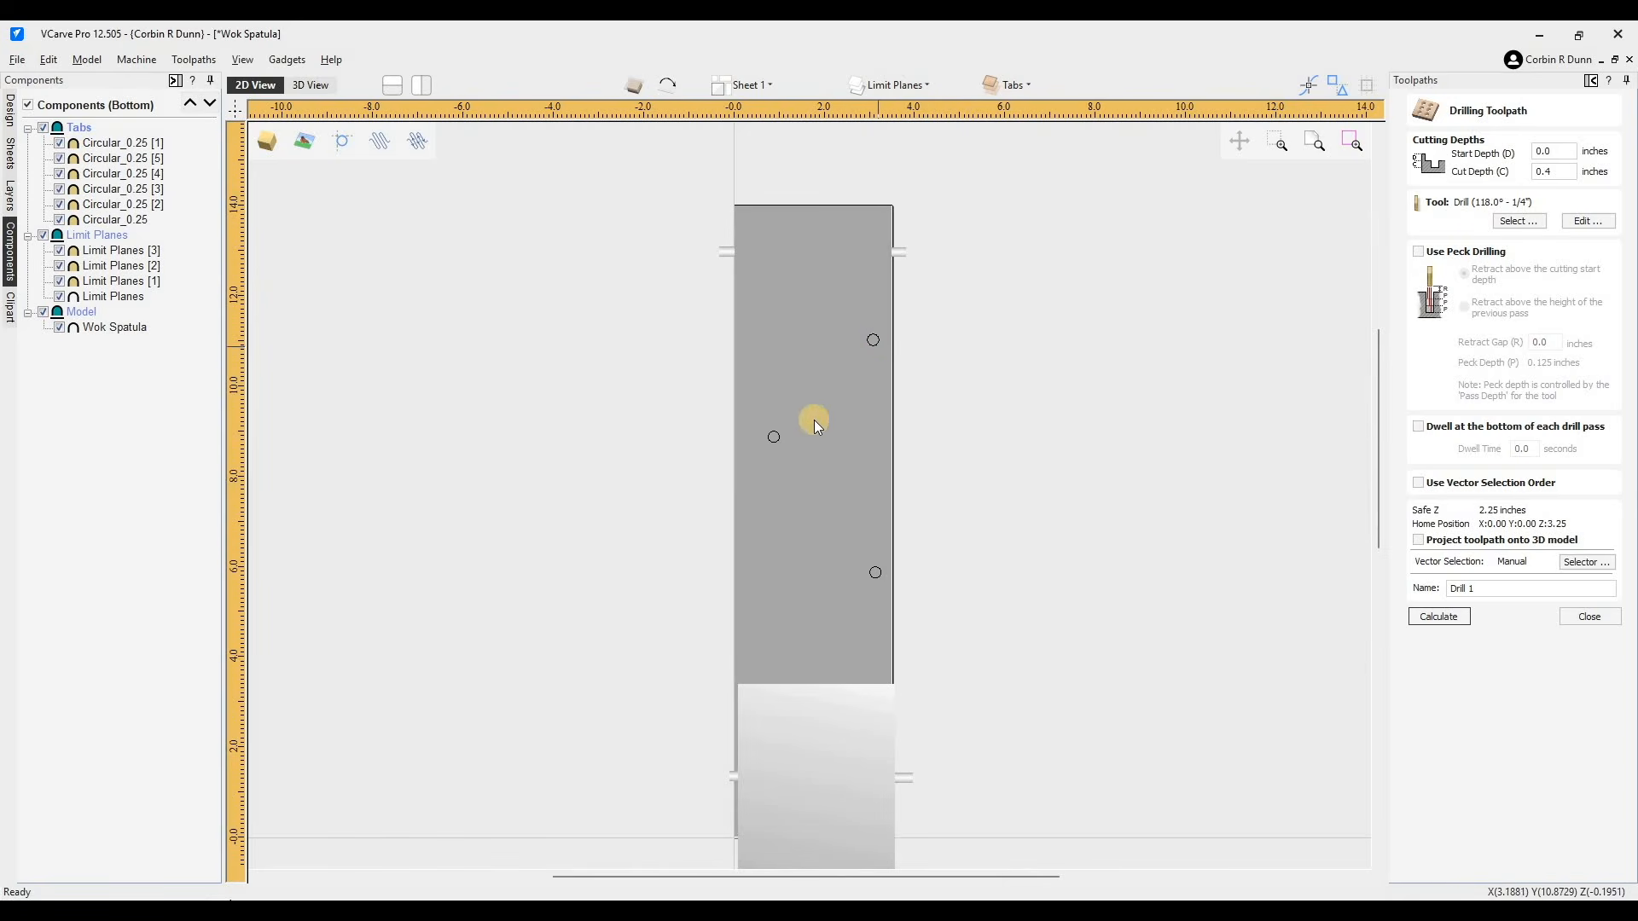
left_click(776, 437, "shift")
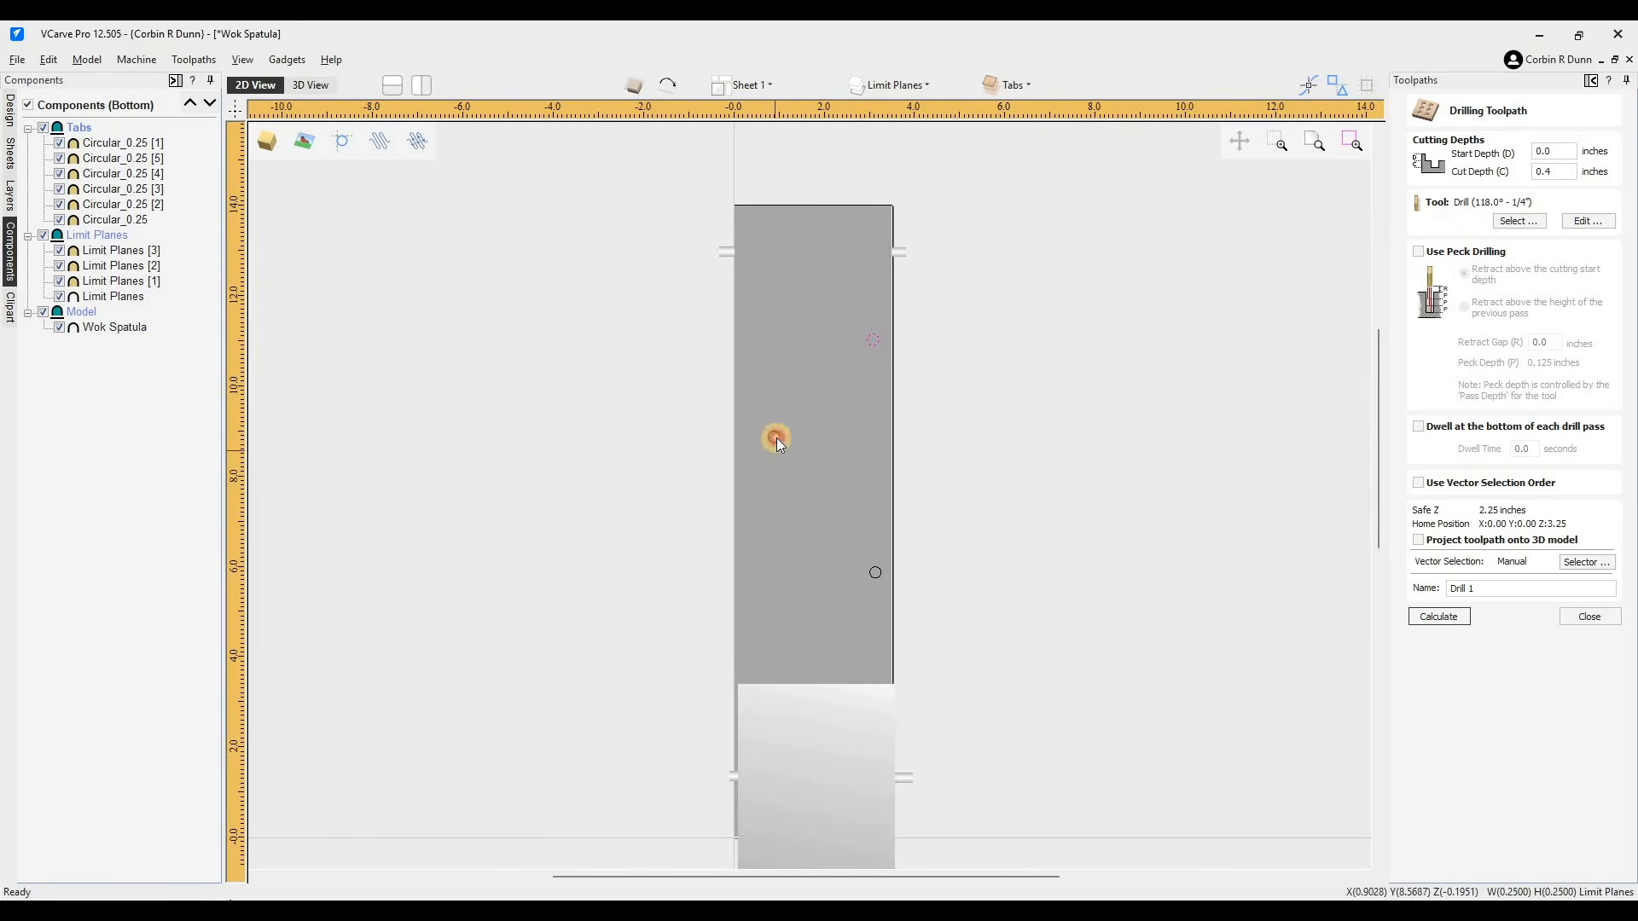
left_click(876, 573, "shift")
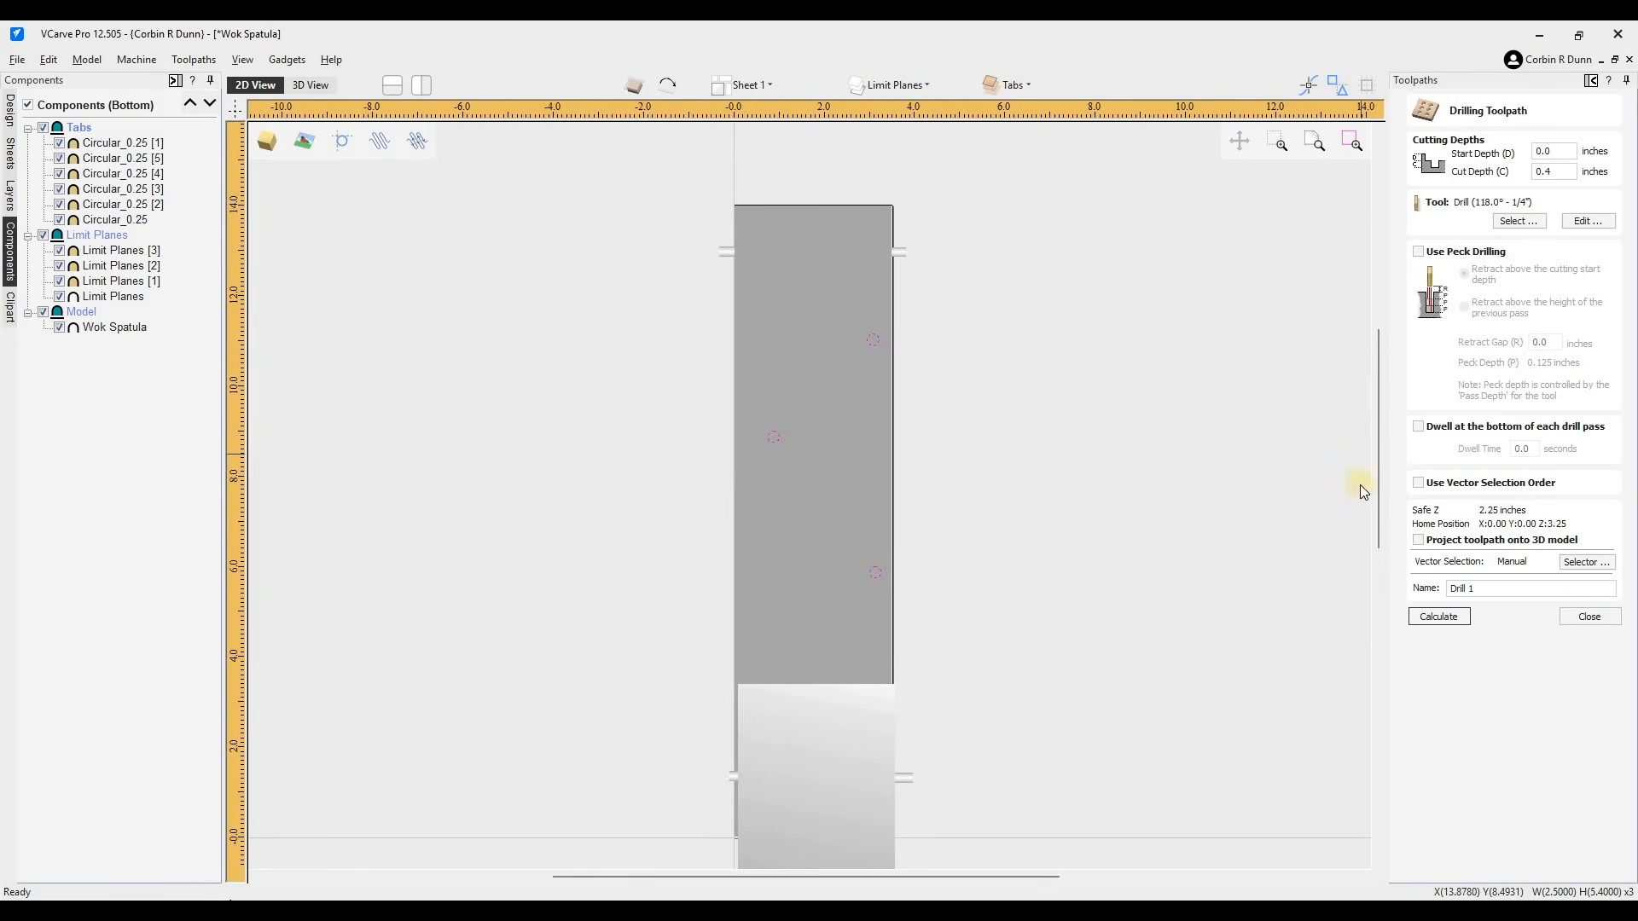
- Set the bottom drill toolpath's start depth to 1.25 inches
double_click(1566, 171)
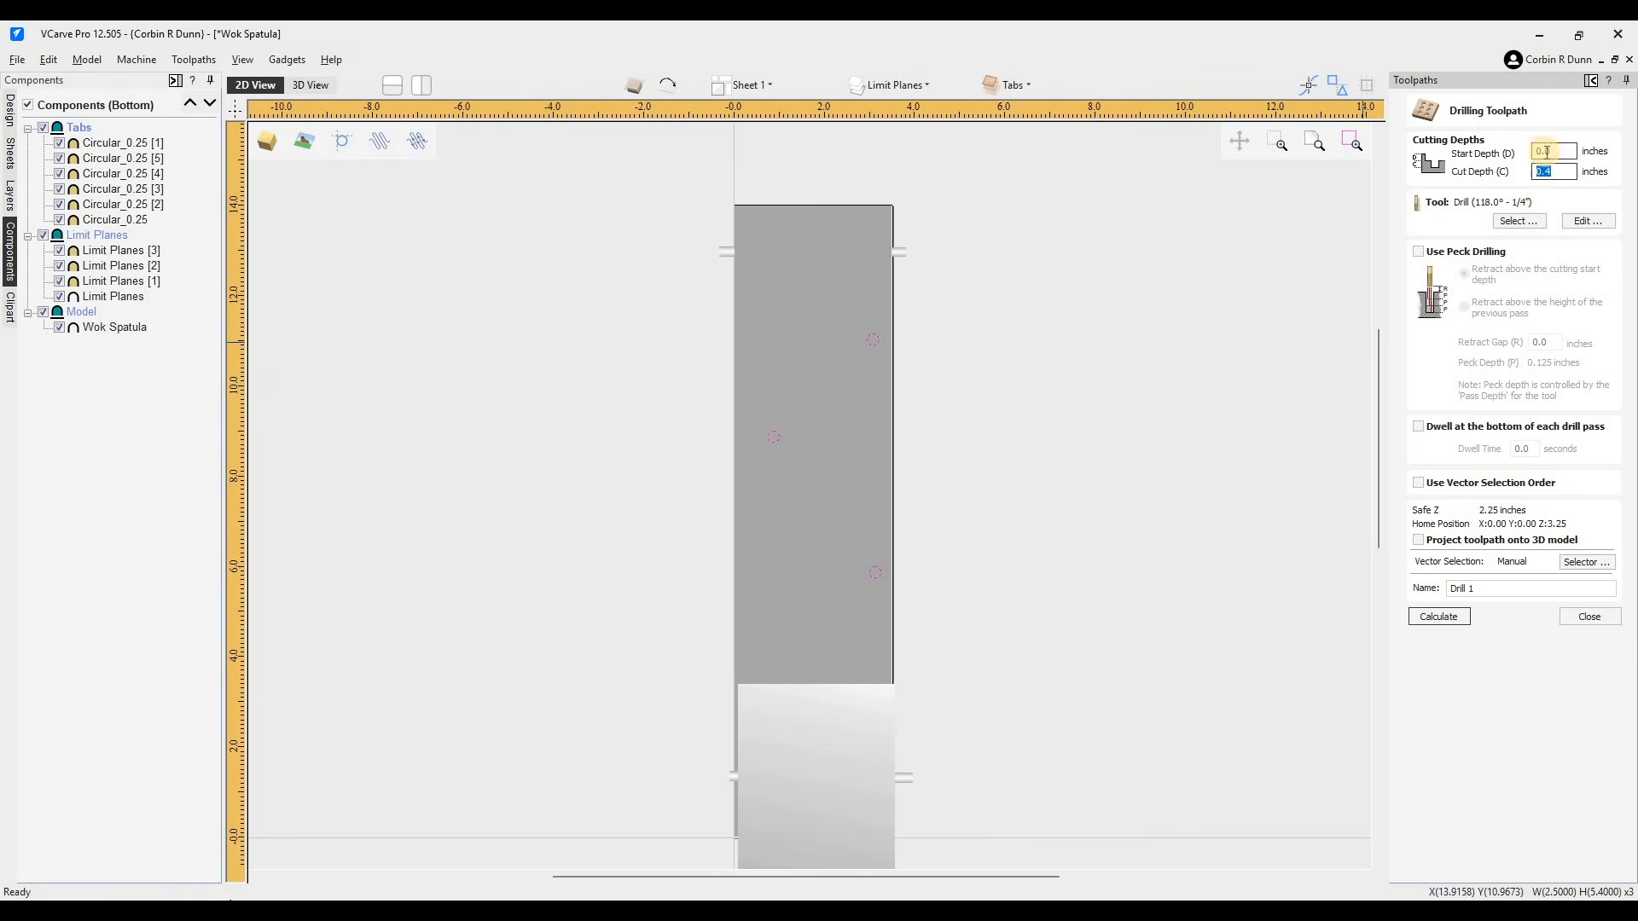
double_click(1556, 152)
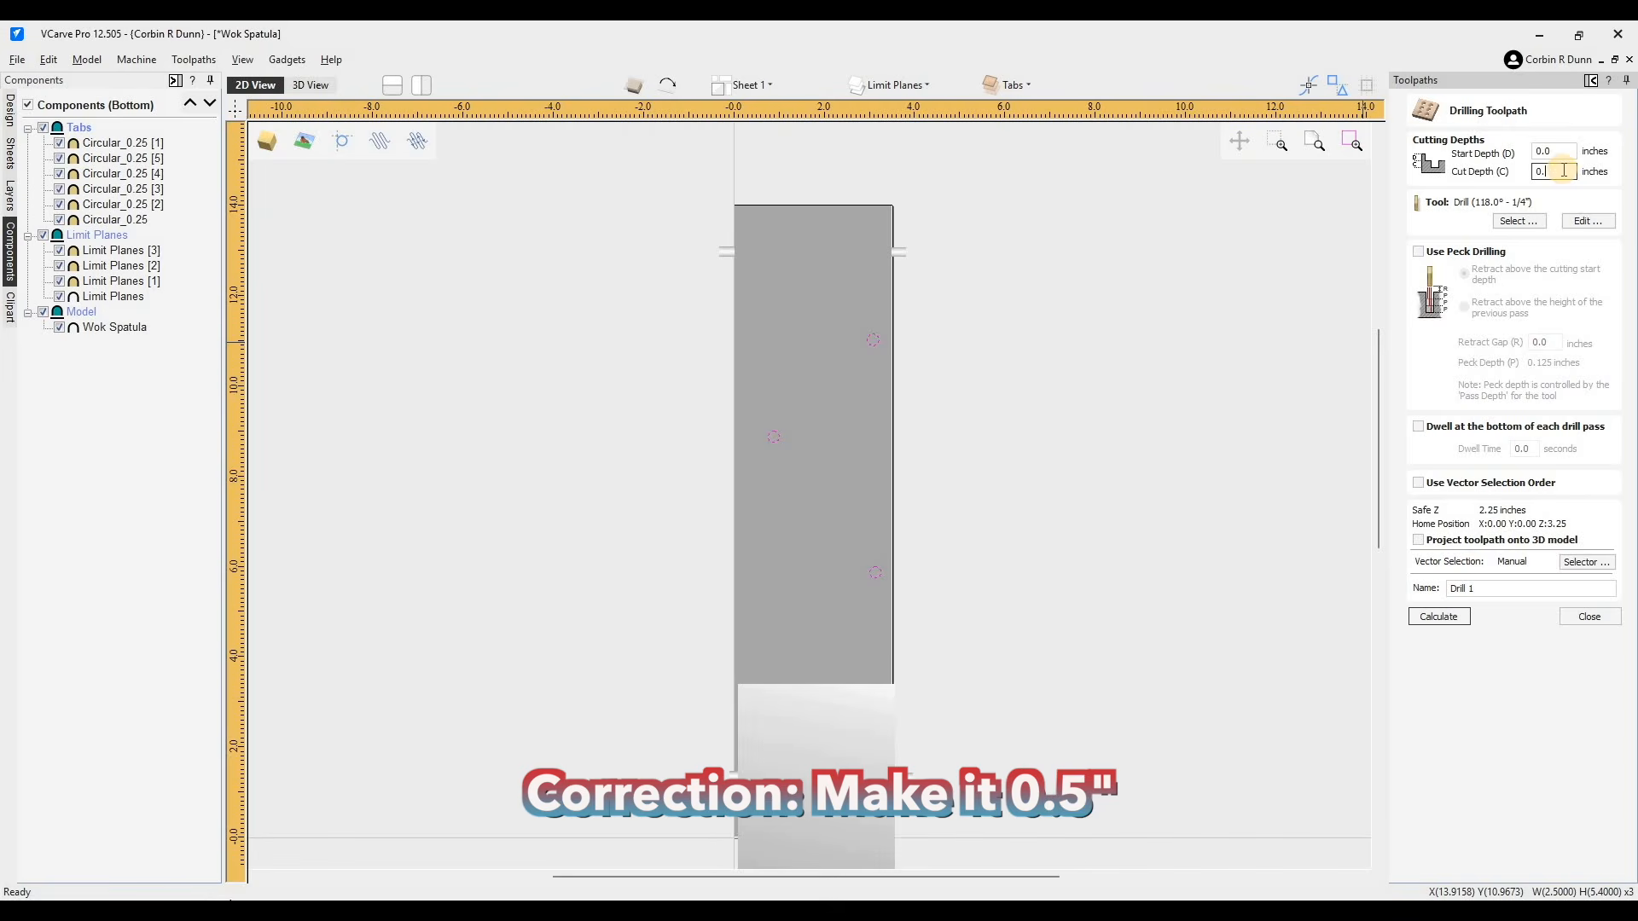
left_click(1559, 151)
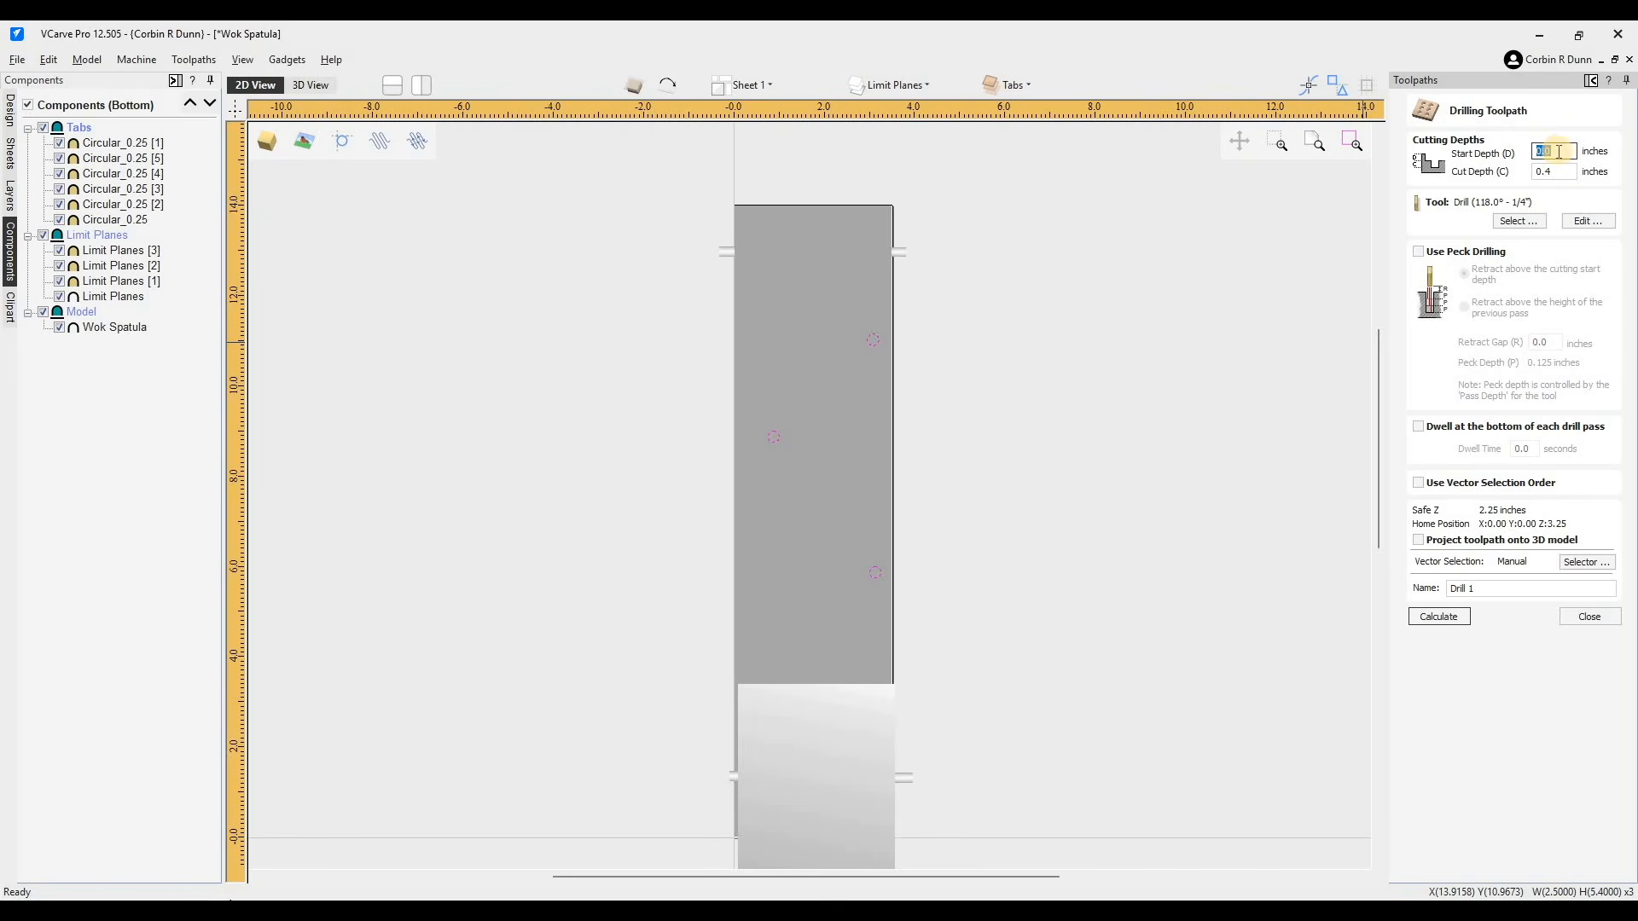
type("1.25")
key("Tab")
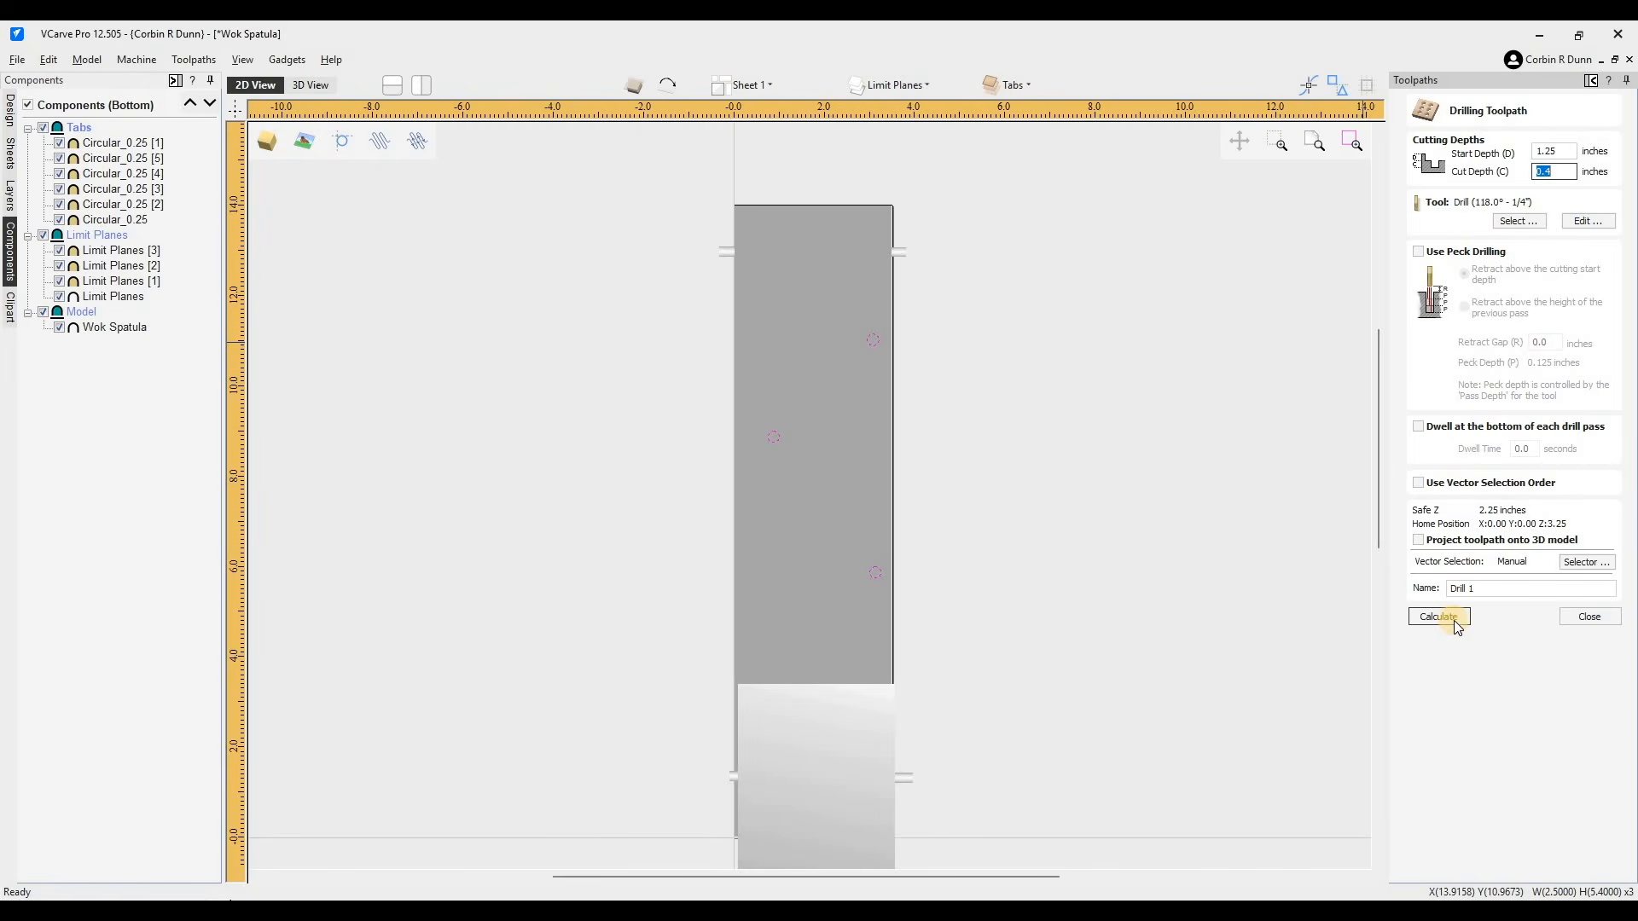
- Rename the drill toolpath SPOILBOARD ALIGNMENT HOELS and calculate it, accepting the cut-through
left_click(1490, 588)
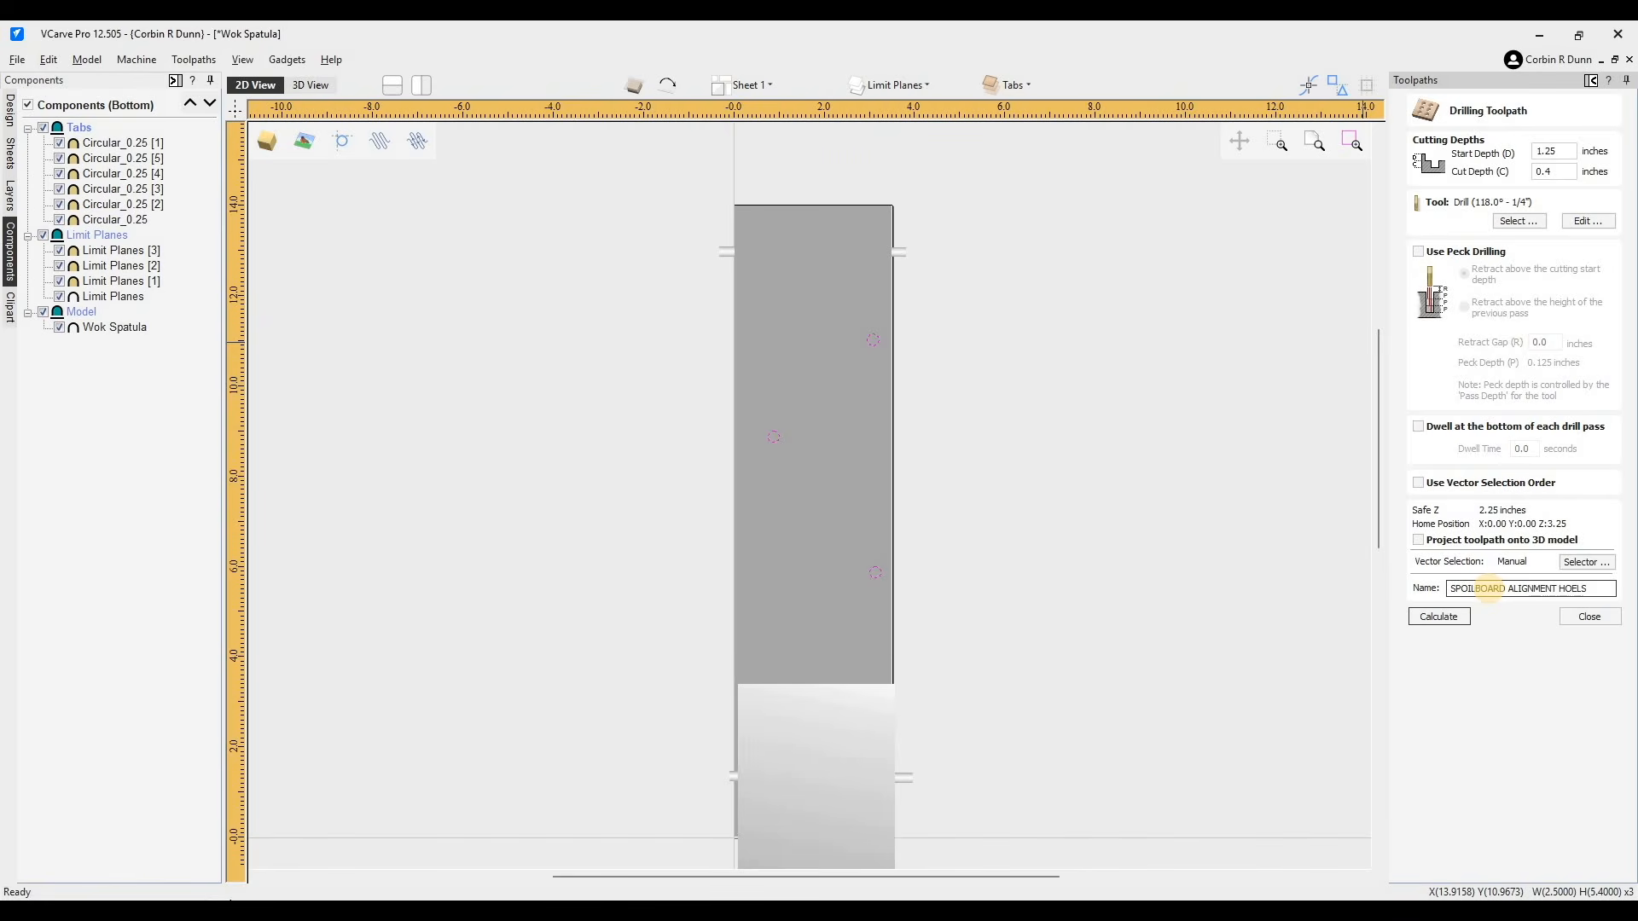
left_click(1450, 615)
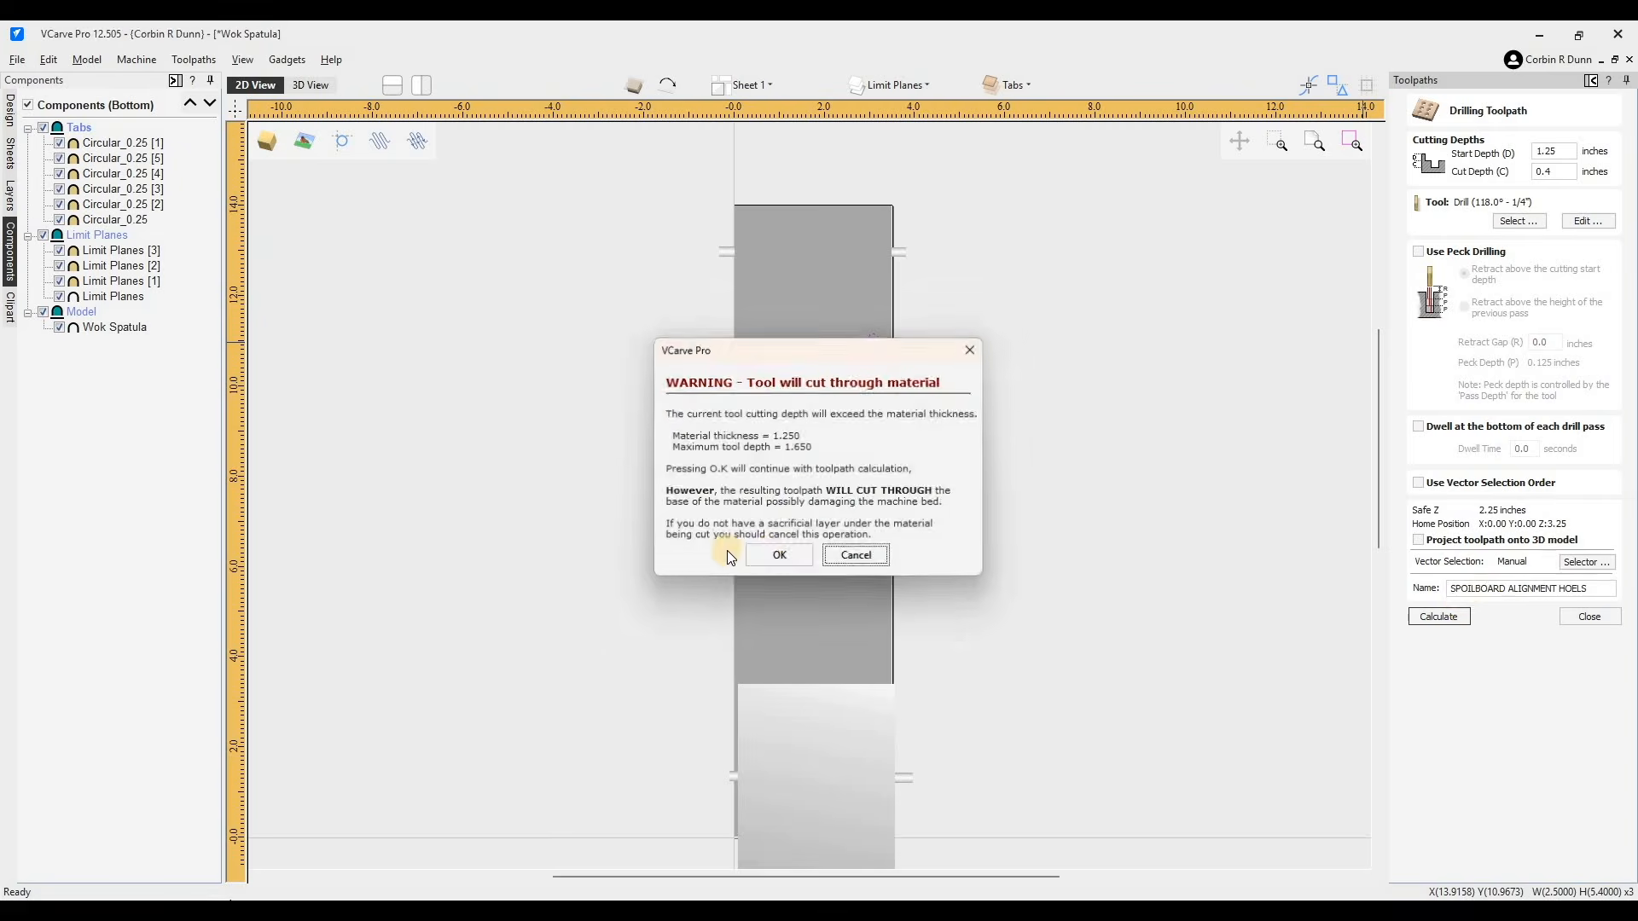
left_click(778, 555)
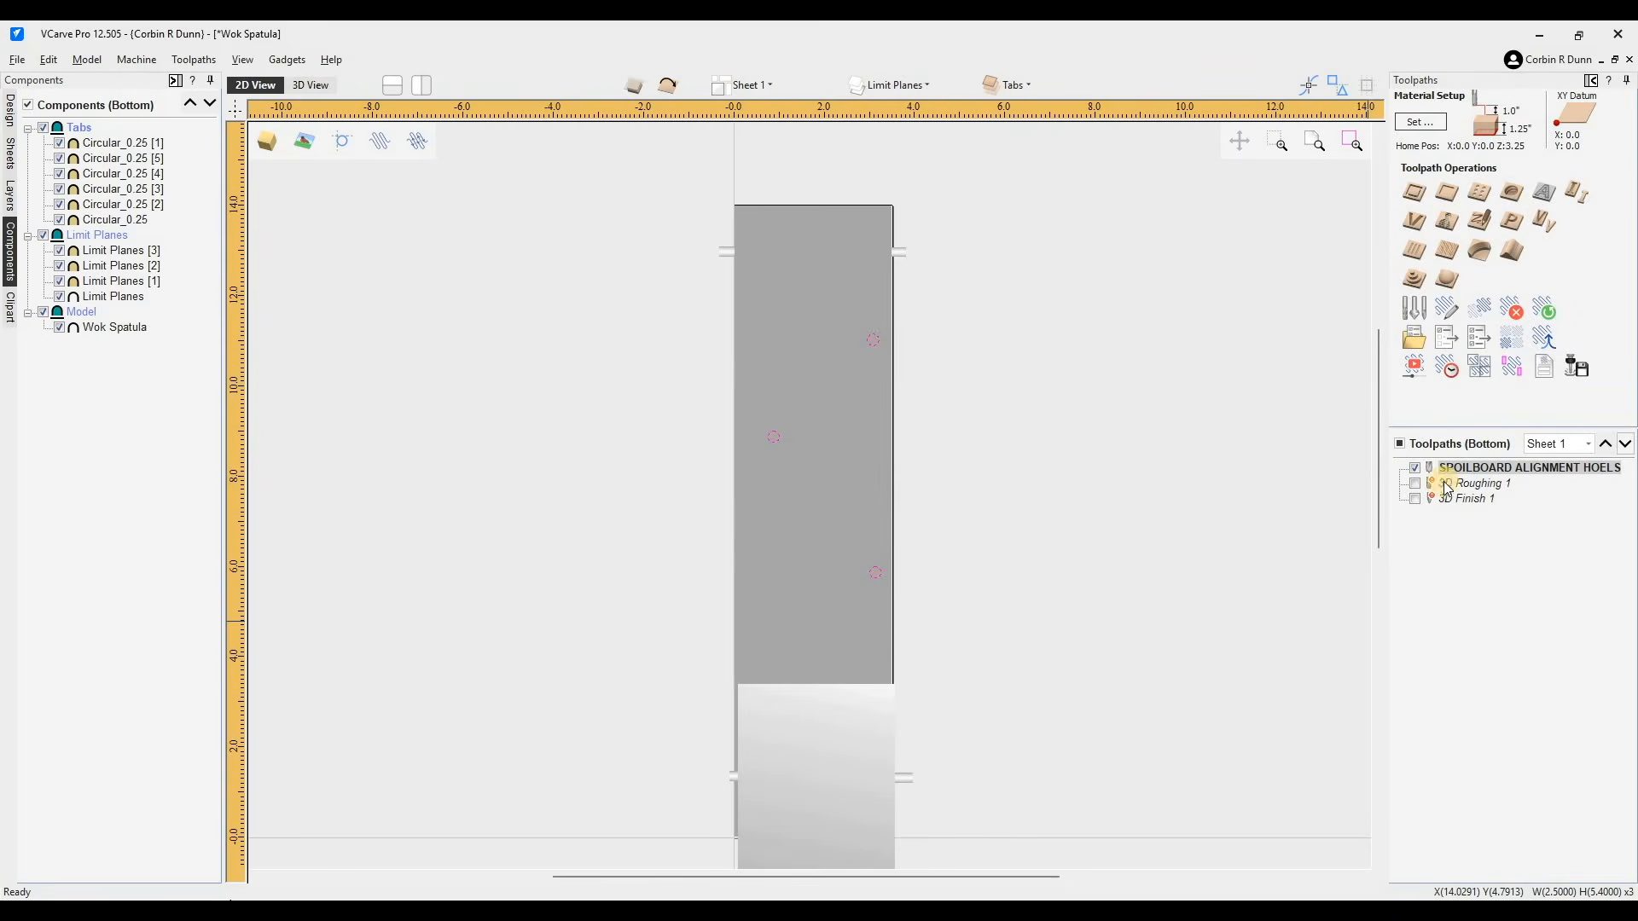
- Create an empty toolpath group named Bottom and move the roughing and finishing toolpaths into it
right_click(1494, 548)
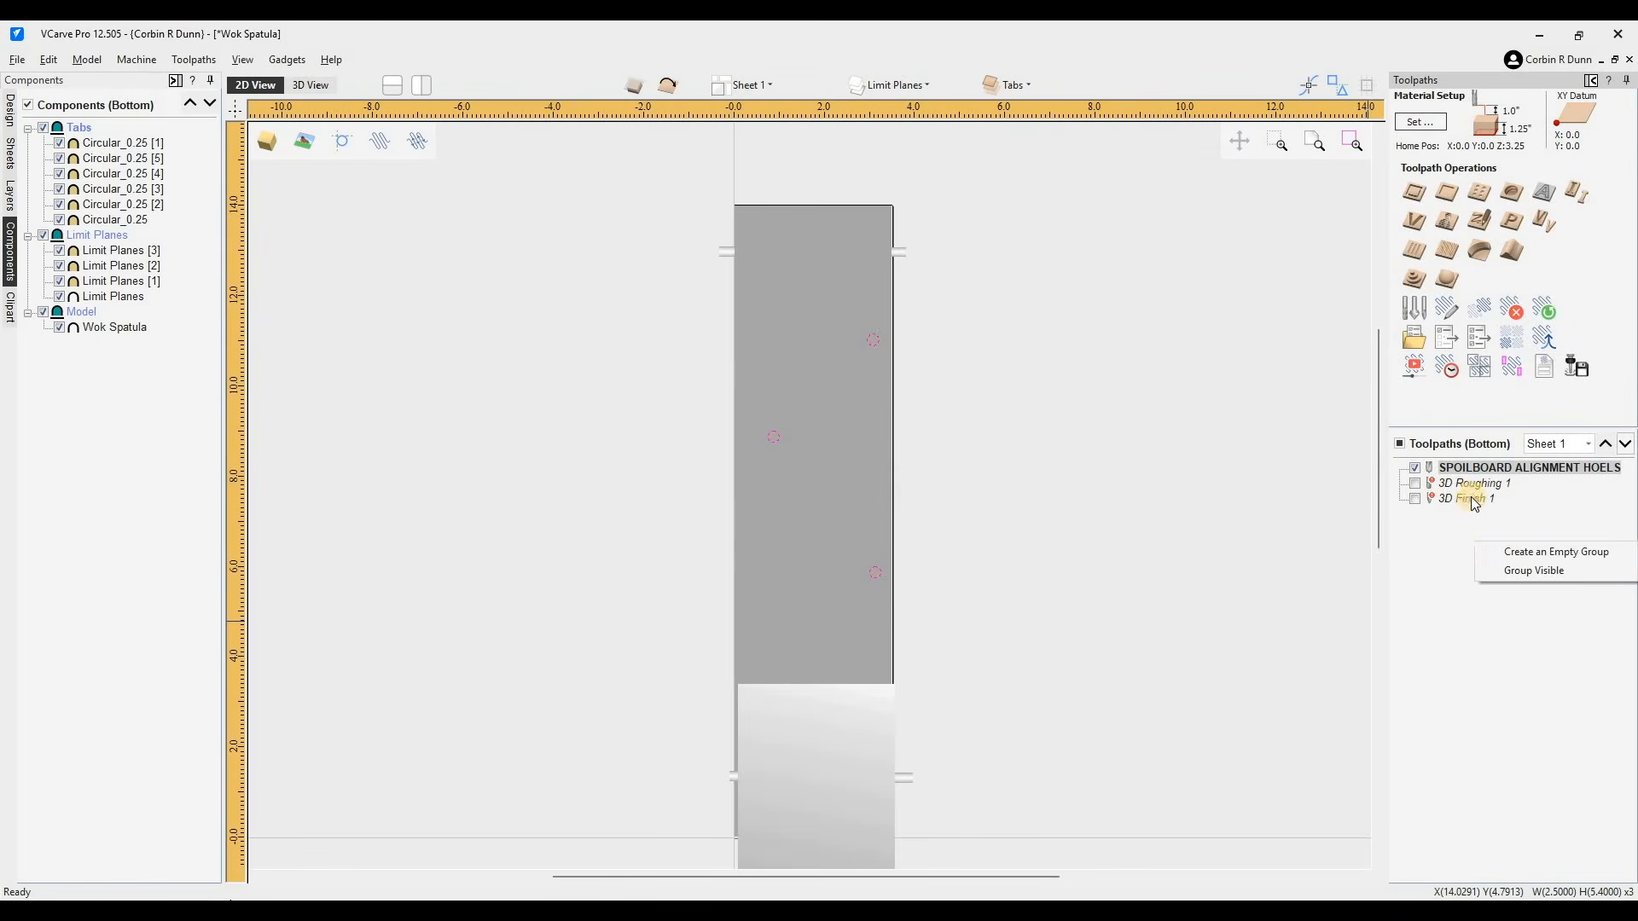
left_click(1523, 553)
left_click_drag(1435, 472, 1462, 491)
right_click(1458, 484)
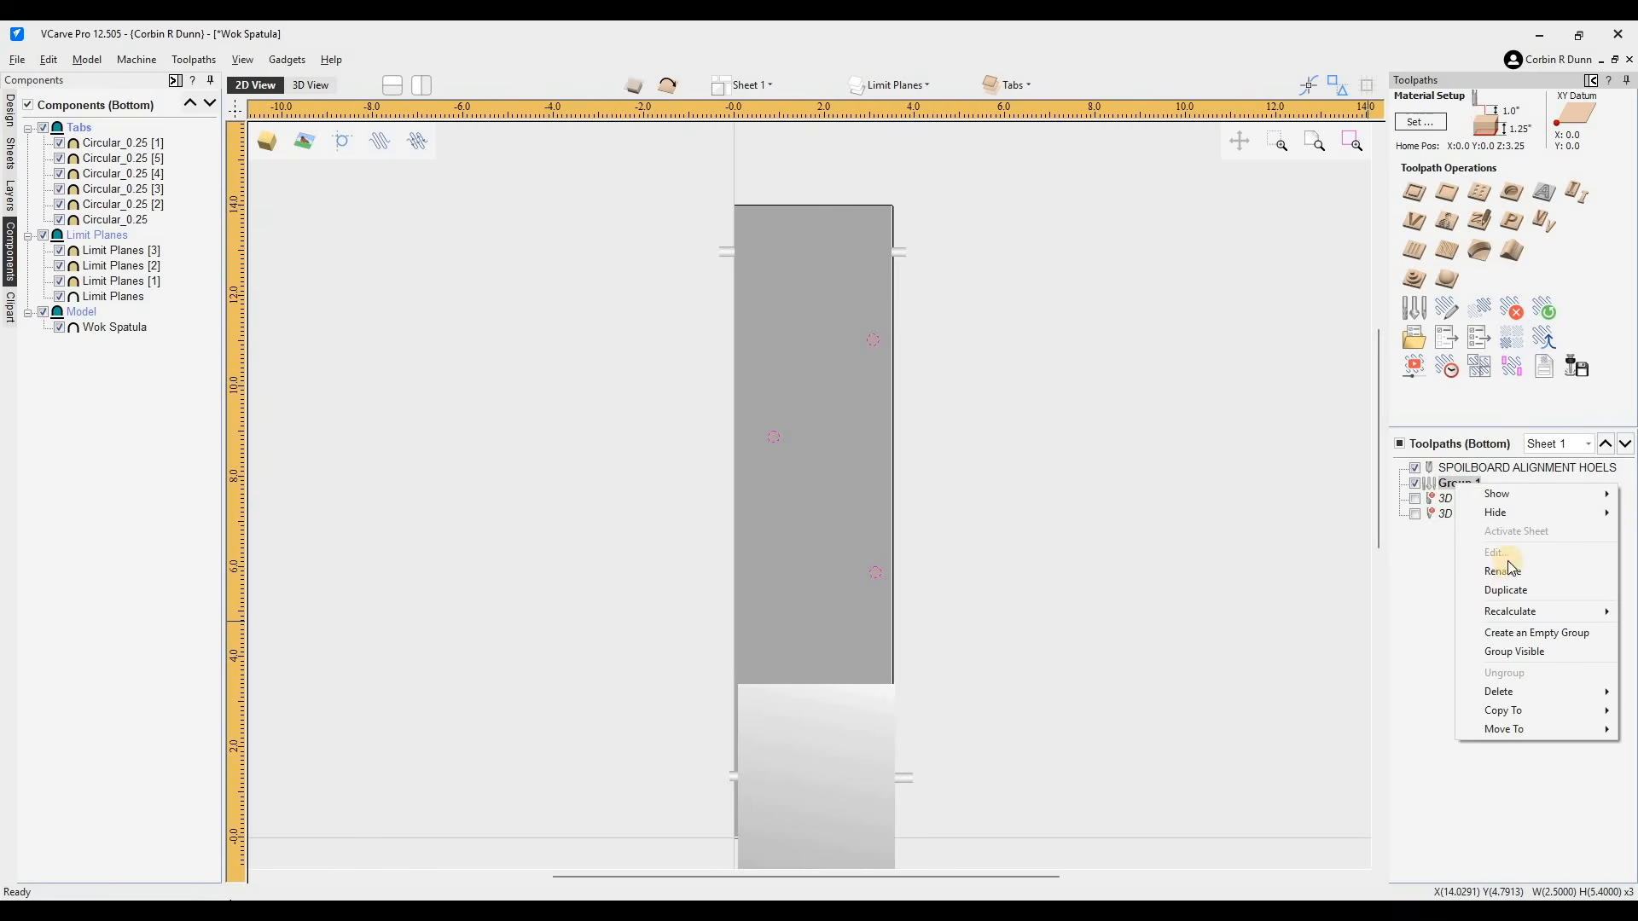
left_click(1499, 570)
type("bOTTOM")
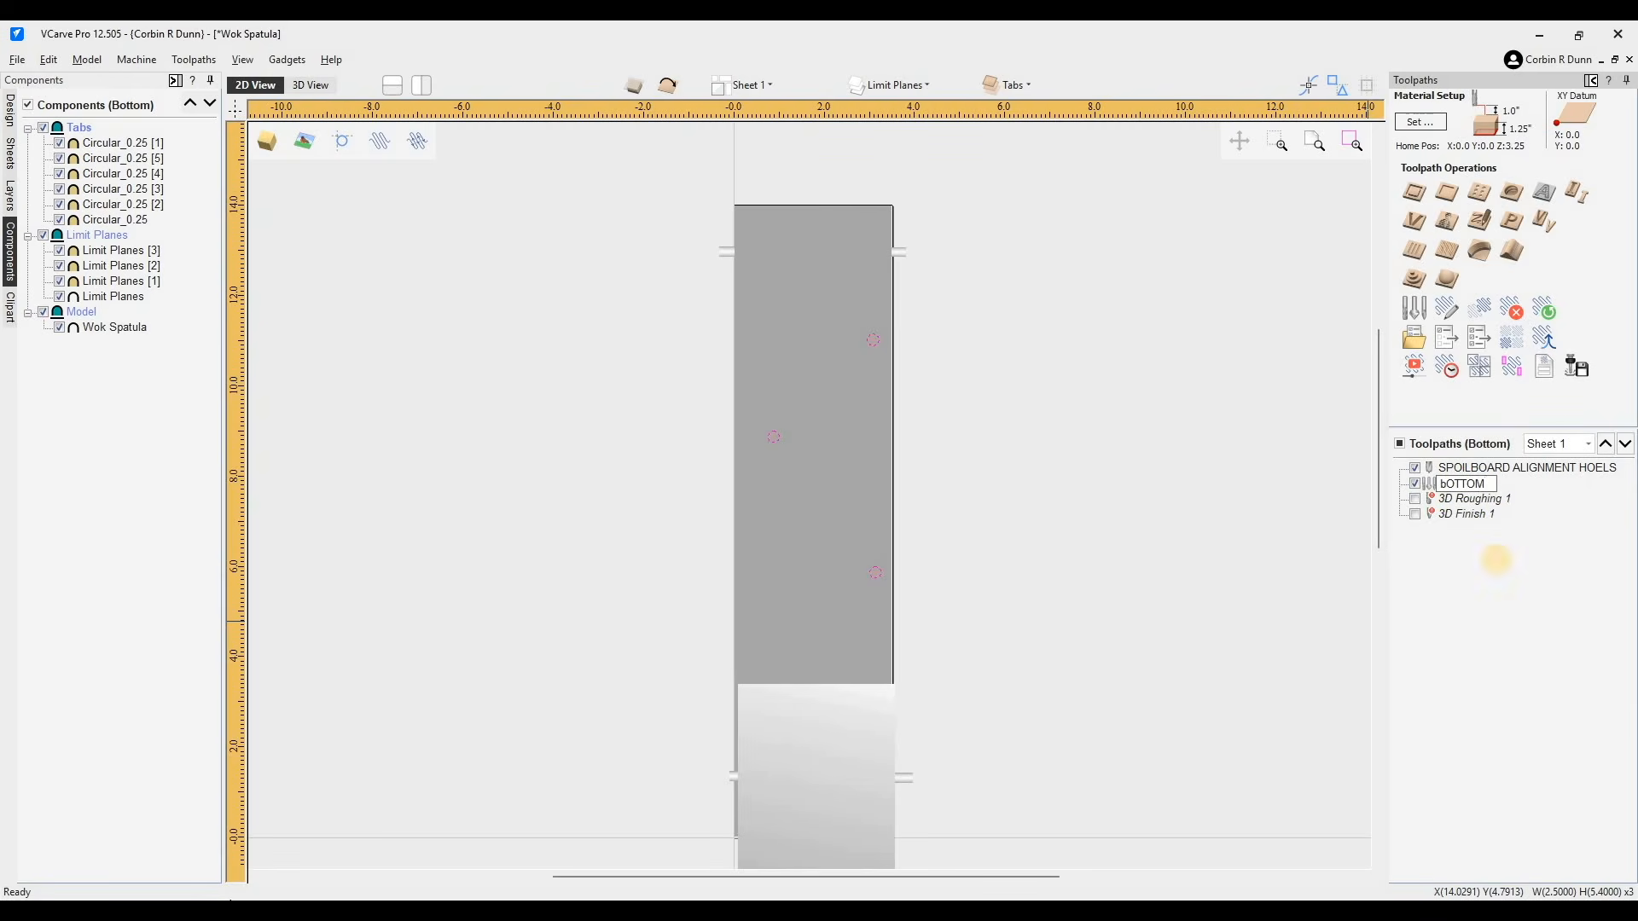
key("ctrl+a")
type("Bottom")
key("Return")
mouse_move(1456, 515)
left_mouse_down()
mouse_move(1460, 498)
mouse_move(1483, 506)
left_mouse_up()
- Set the 3D Roughing toolpath's machining limit boundary to the Model level and recalculate it
double_click(1486, 499)
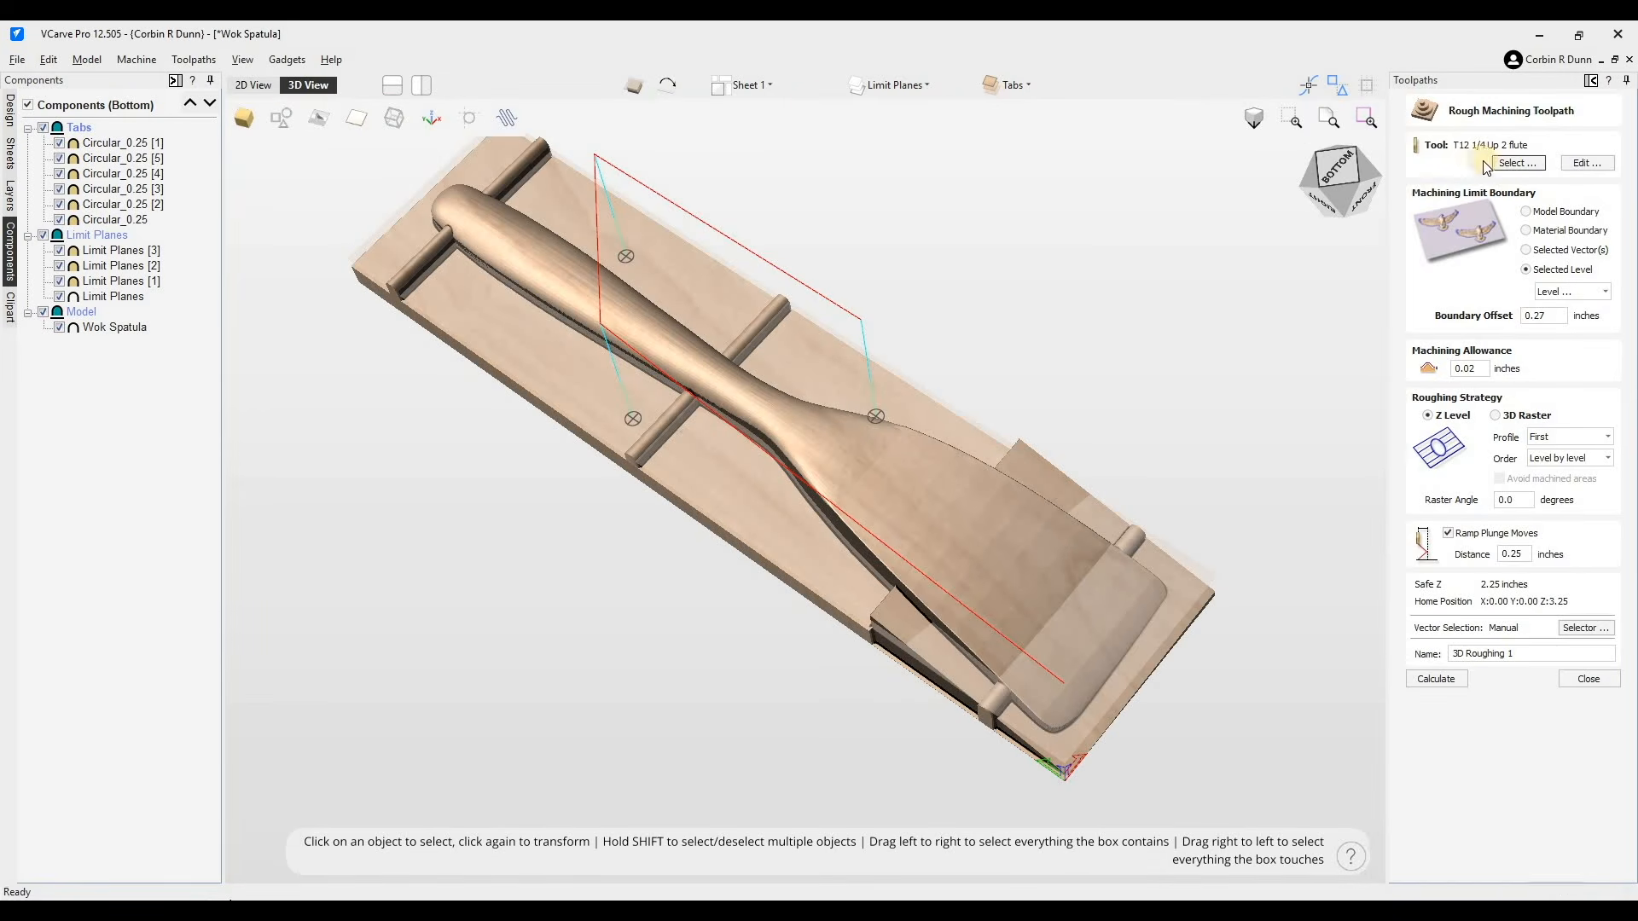
left_click(1575, 291)
left_click(1563, 340)
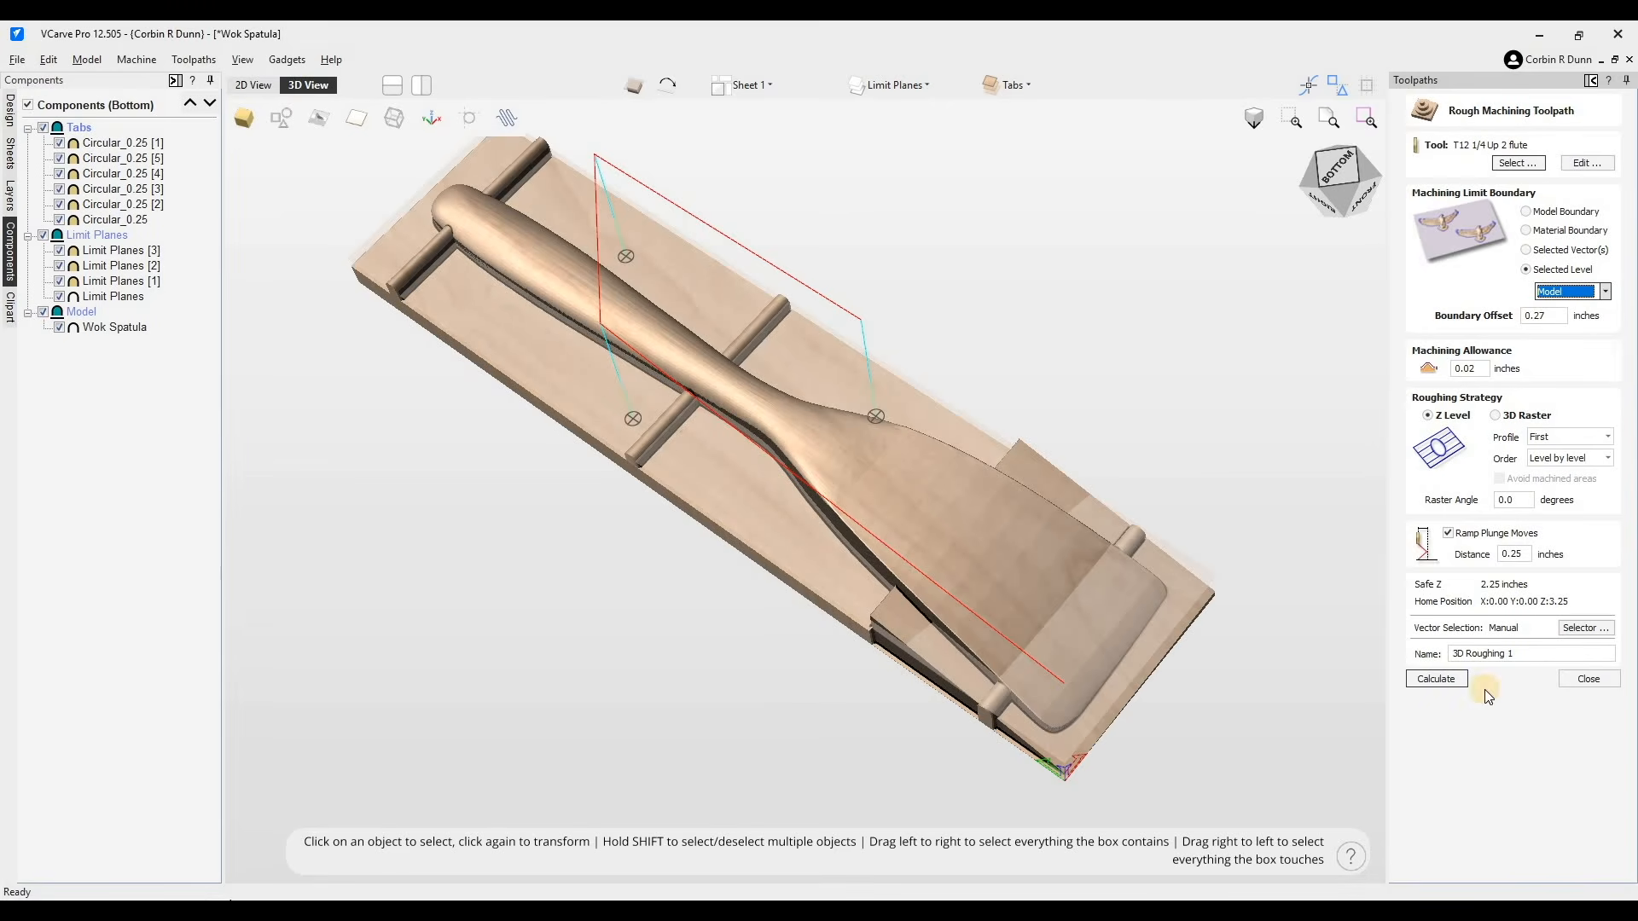
left_click(1436, 679)
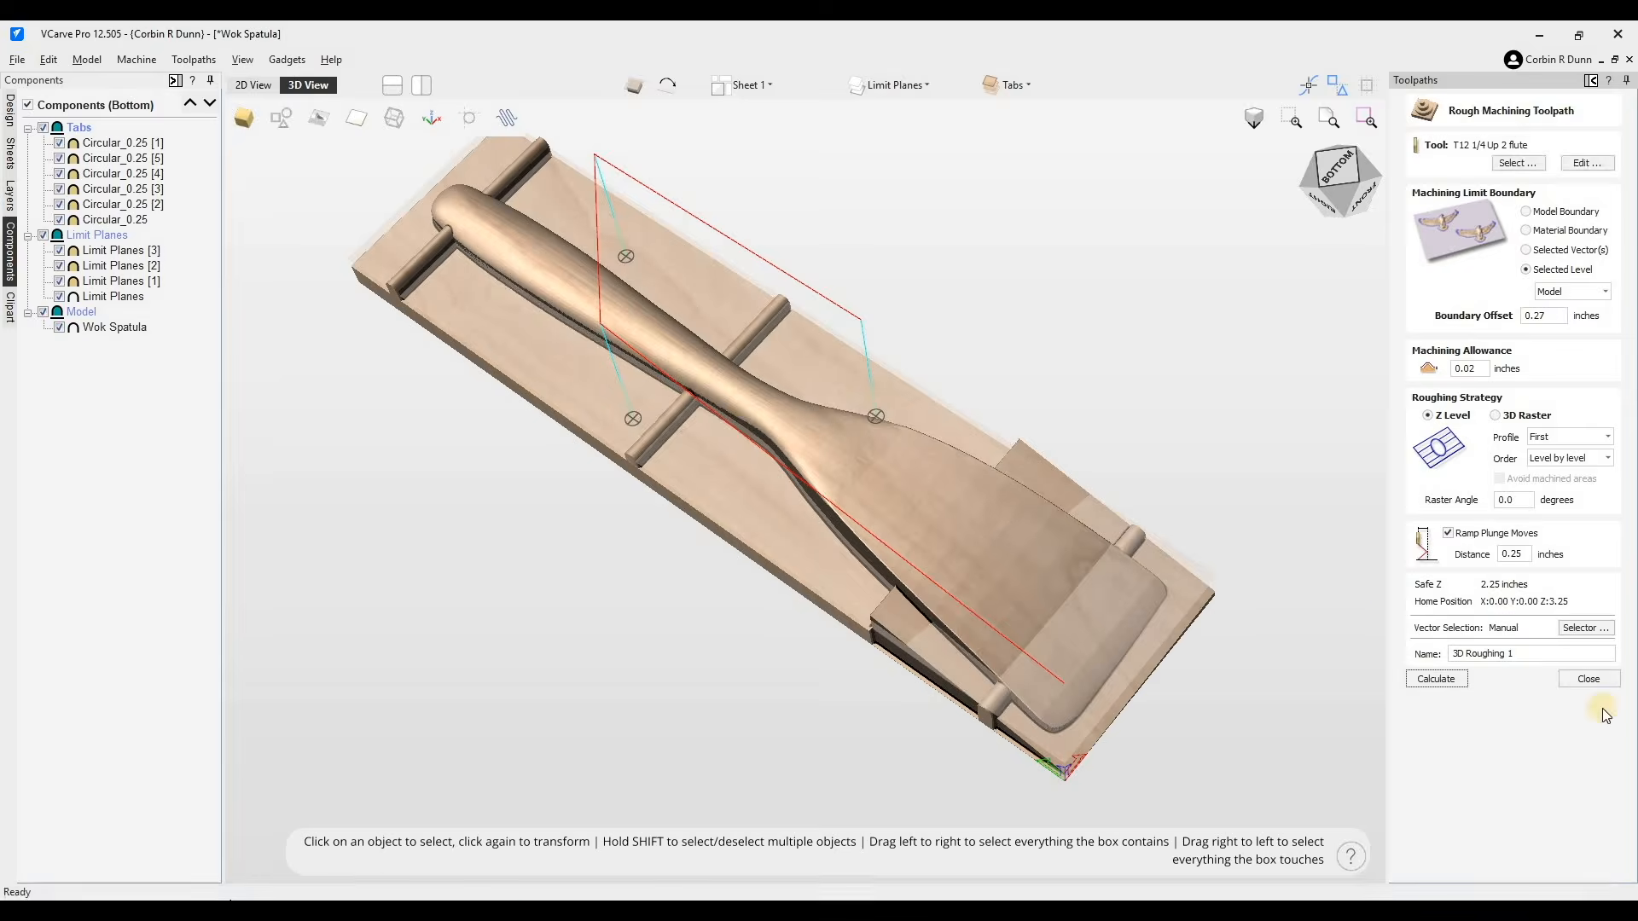
left_click(1557, 686)
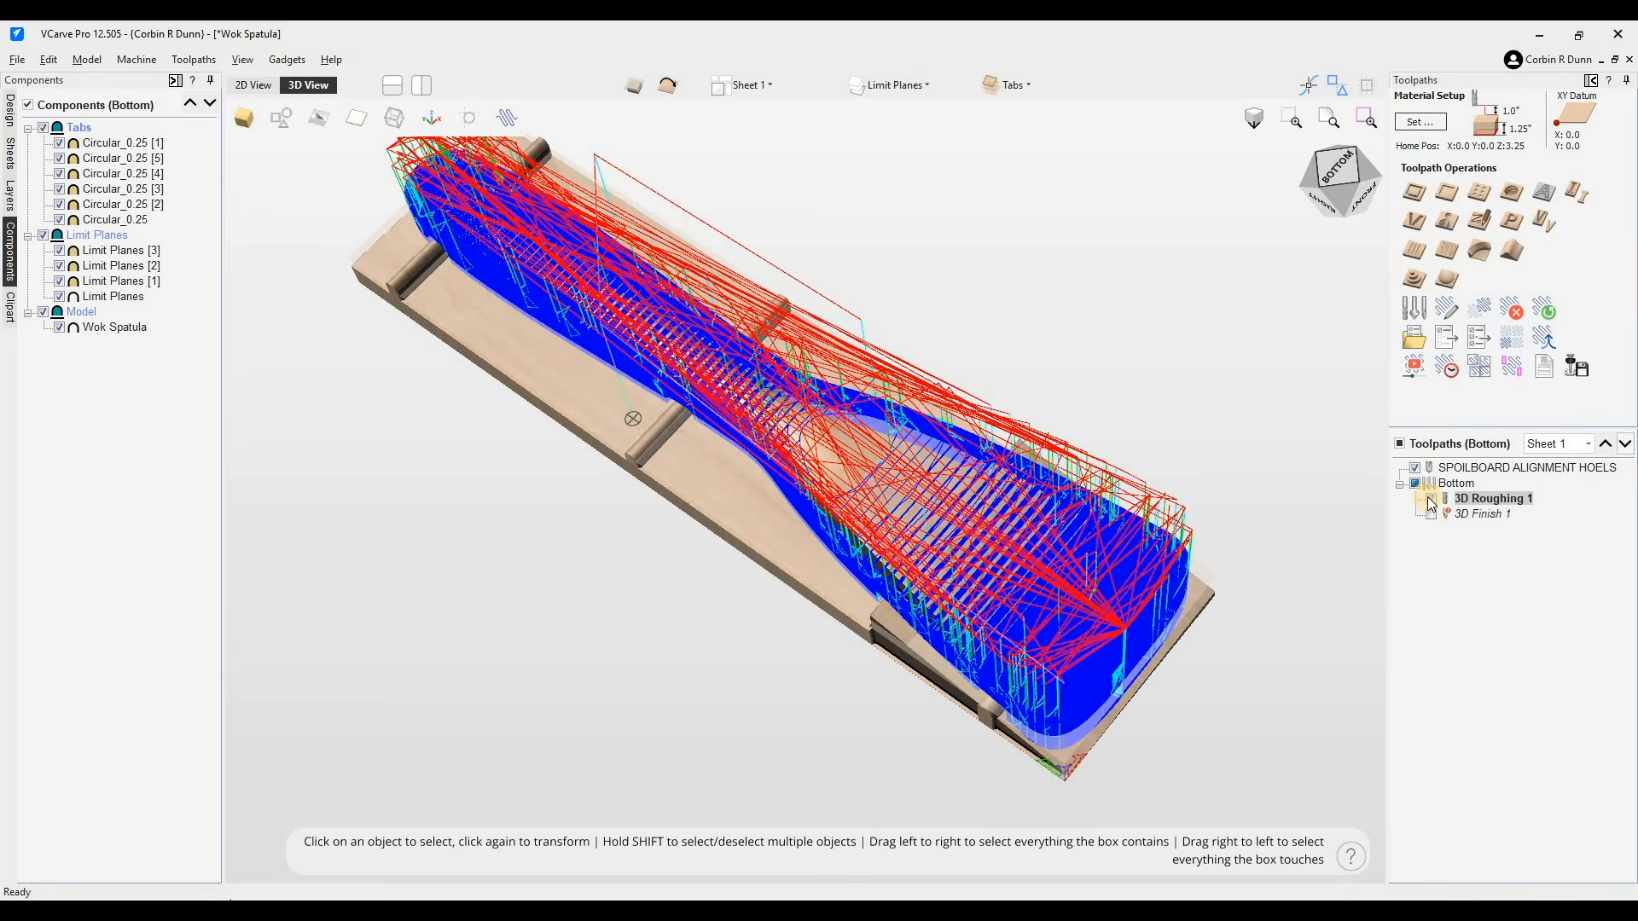
- Set the 3D Finish toolpath's machining limit boundary to the Model level and recalculate it
left_click(1452, 516)
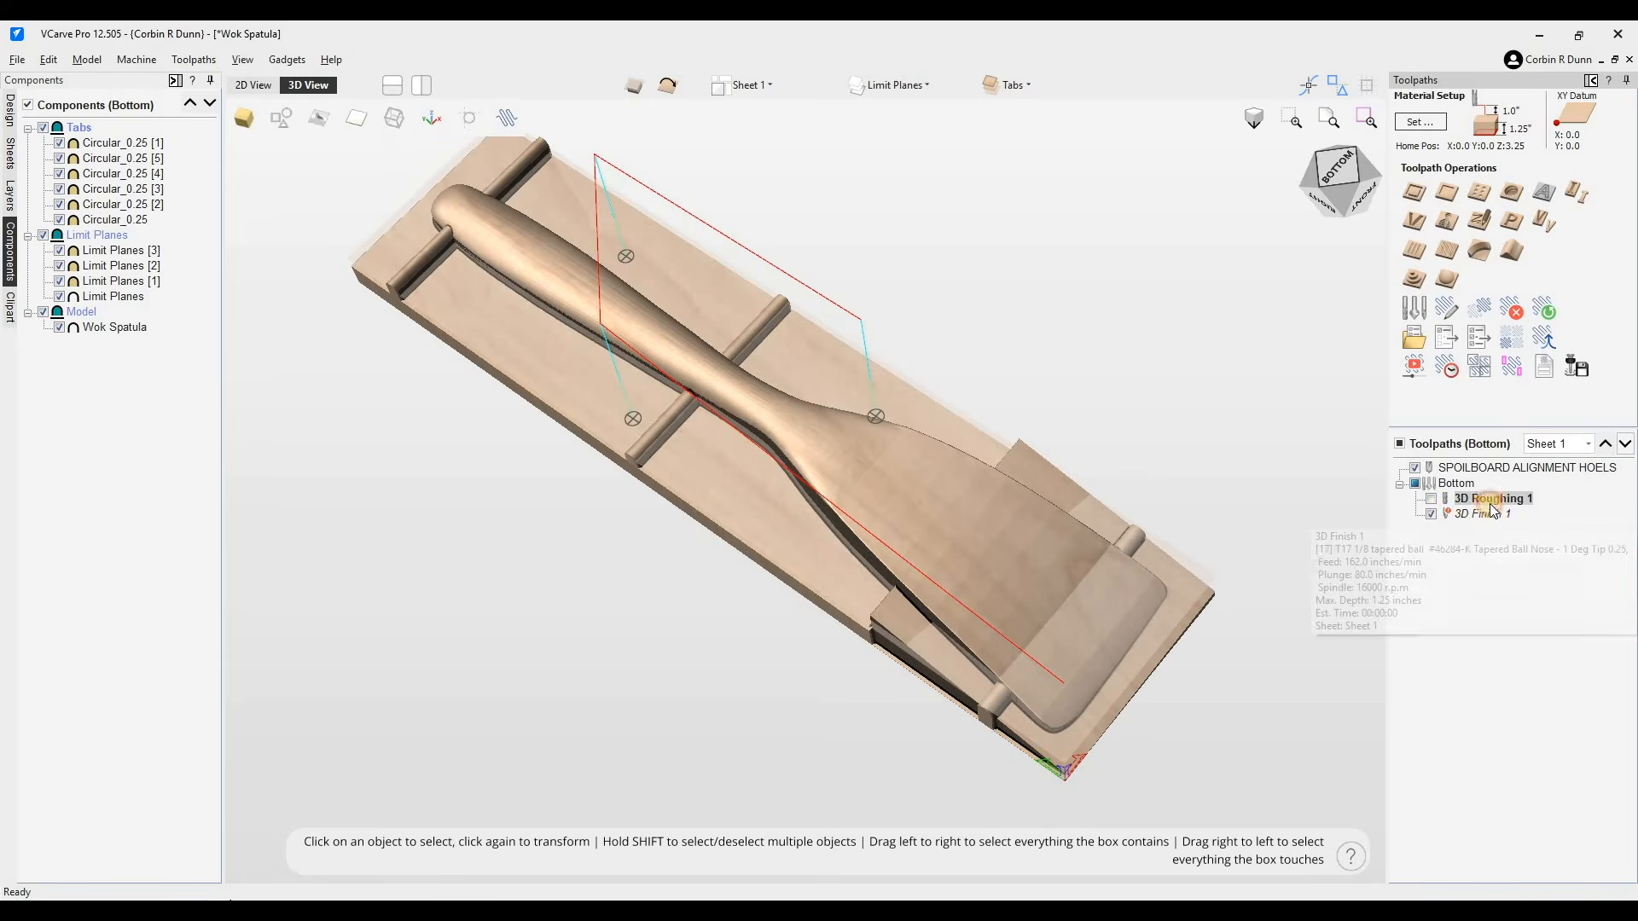
left_click(1445, 205)
left_click(1573, 400)
left_click(1569, 443)
left_click(1441, 811)
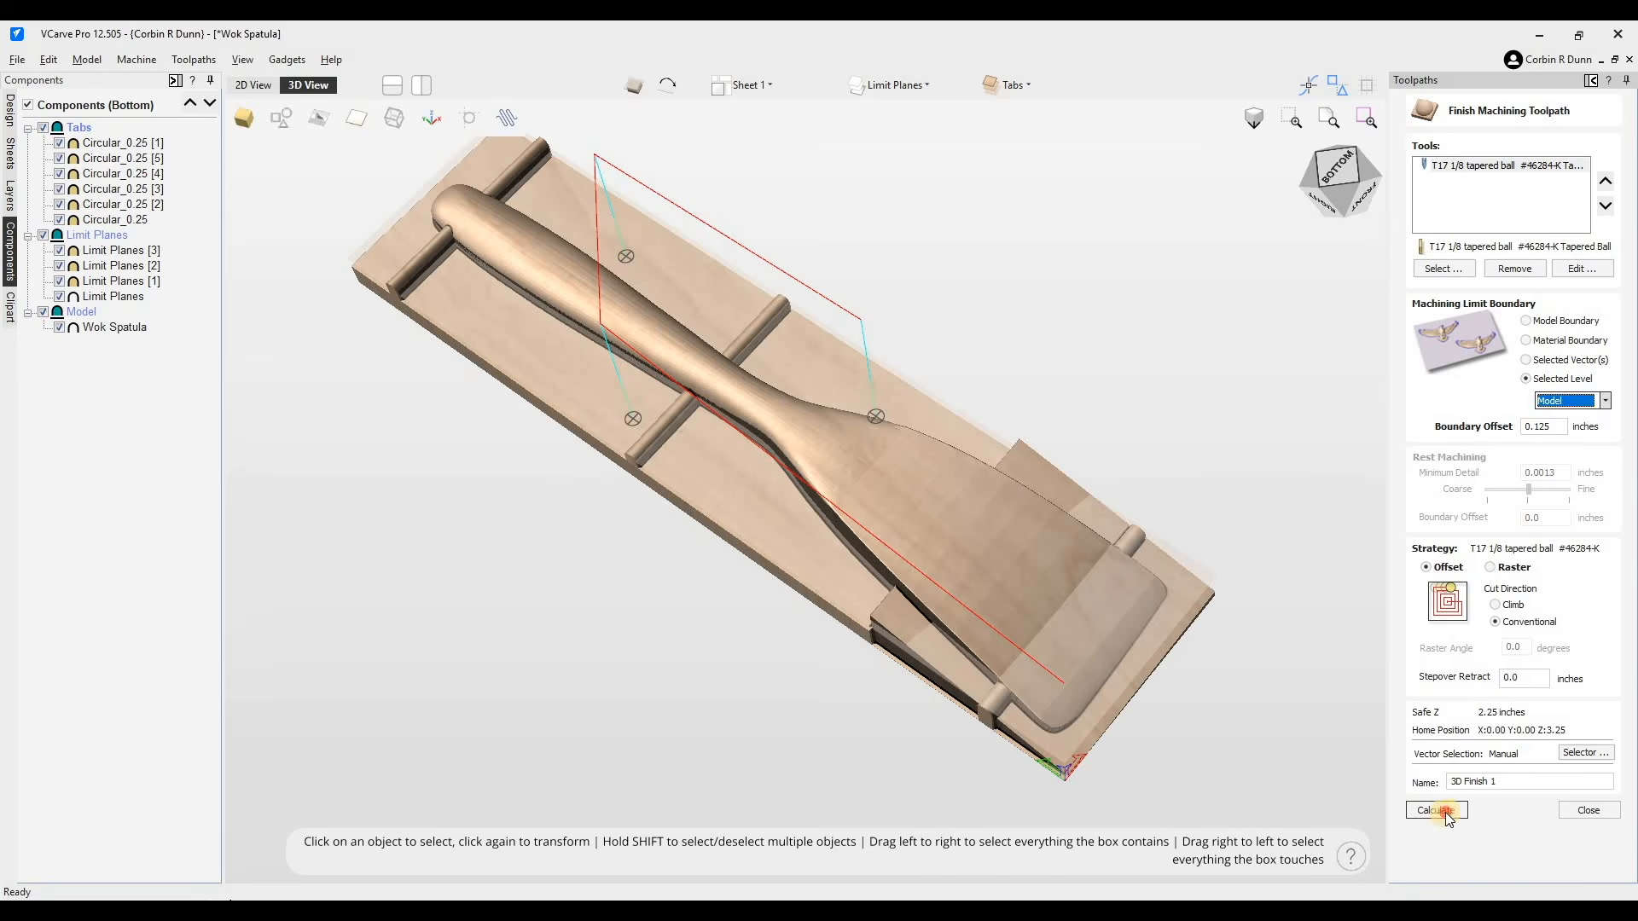
left_click(1573, 812)
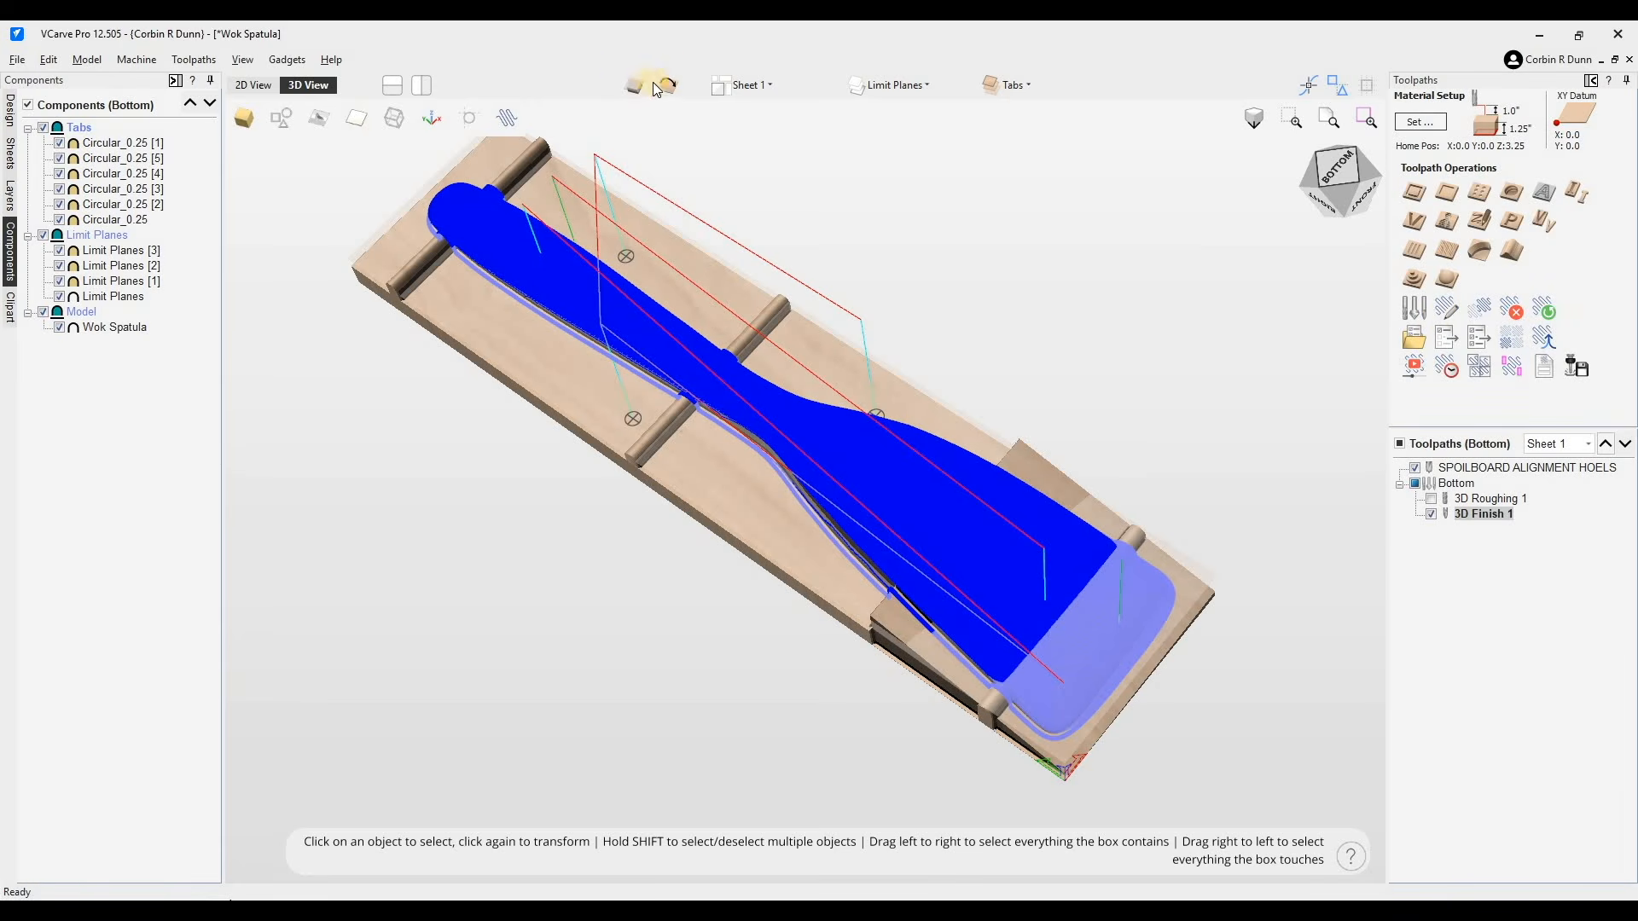
- Reset the toolpath preview and preview the visible bottom toolpaths
left_click(1432, 381)
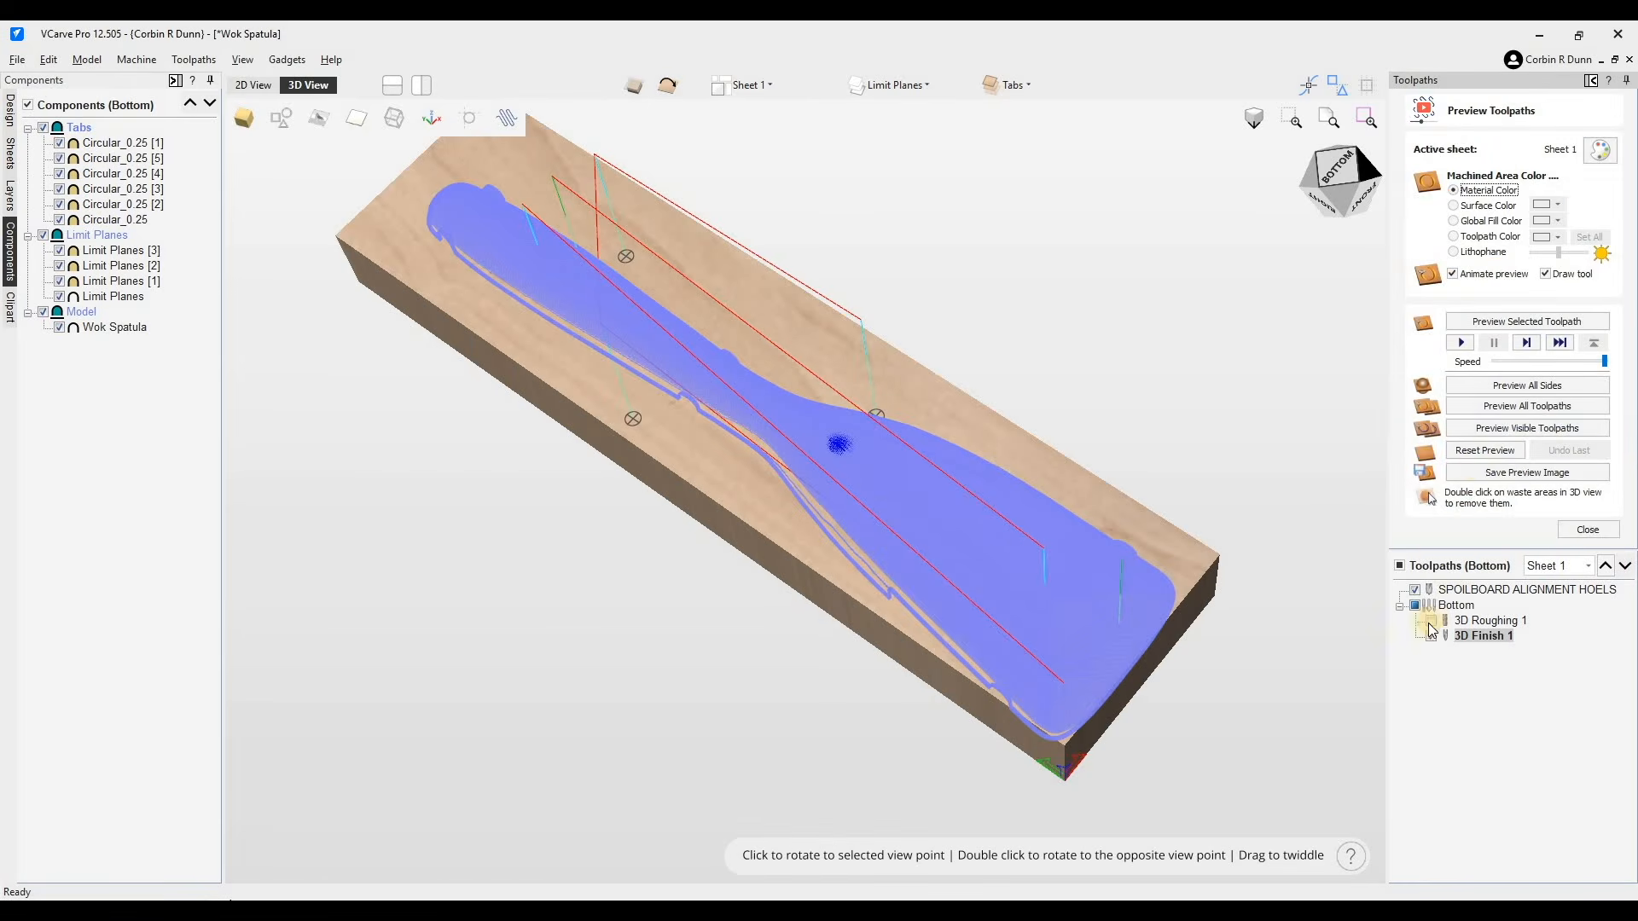
left_click(1495, 448)
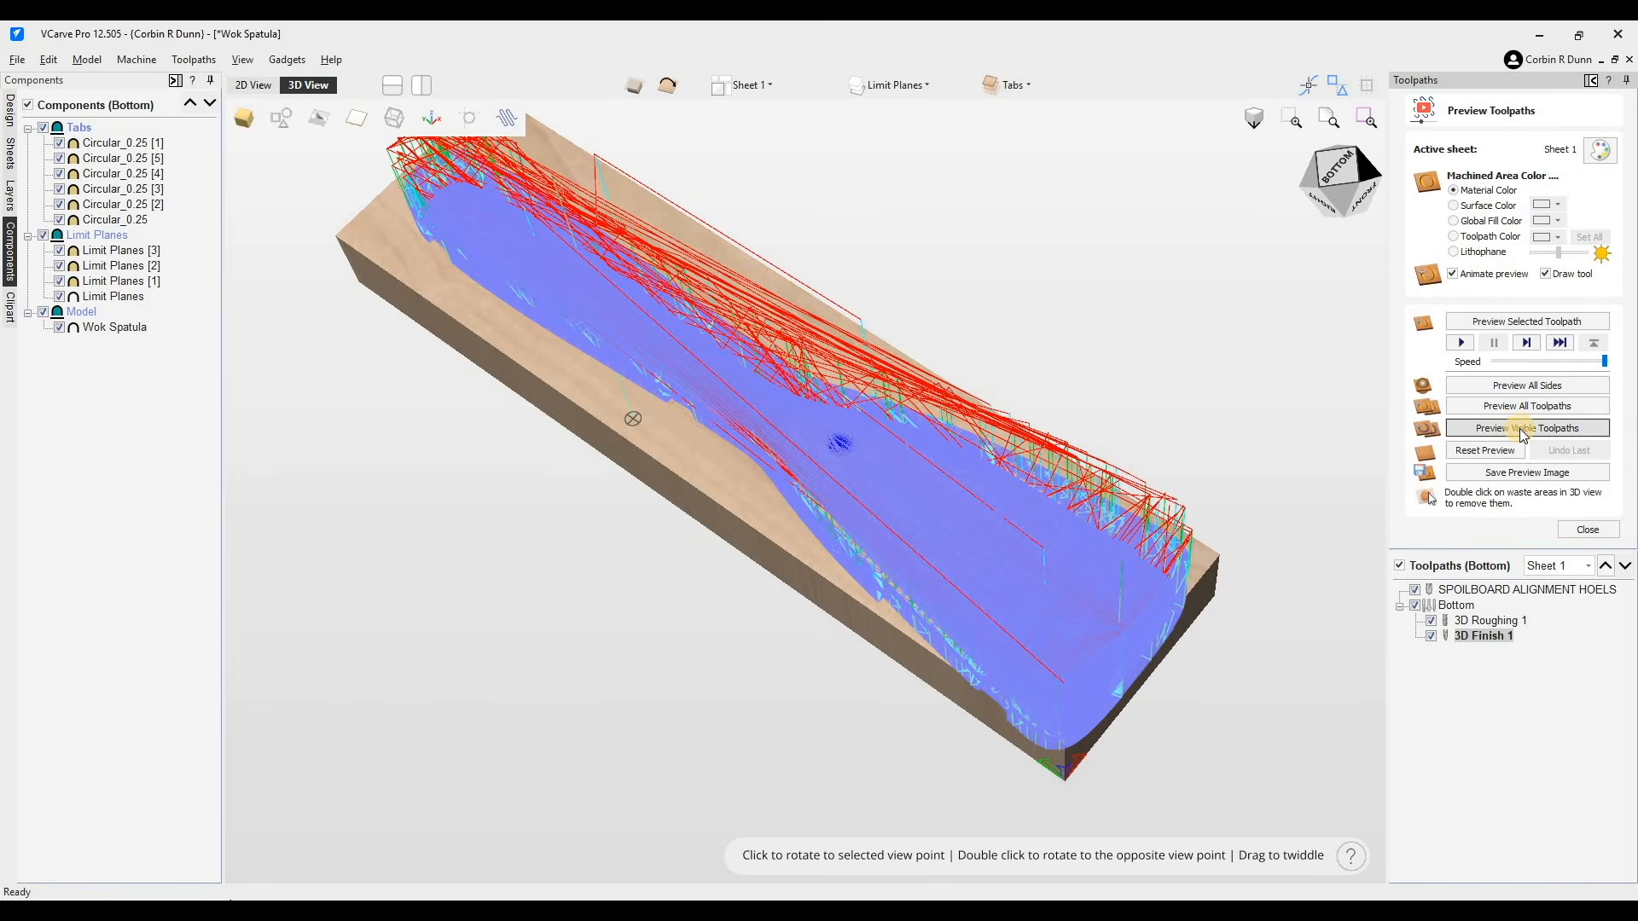
left_click(1518, 429)
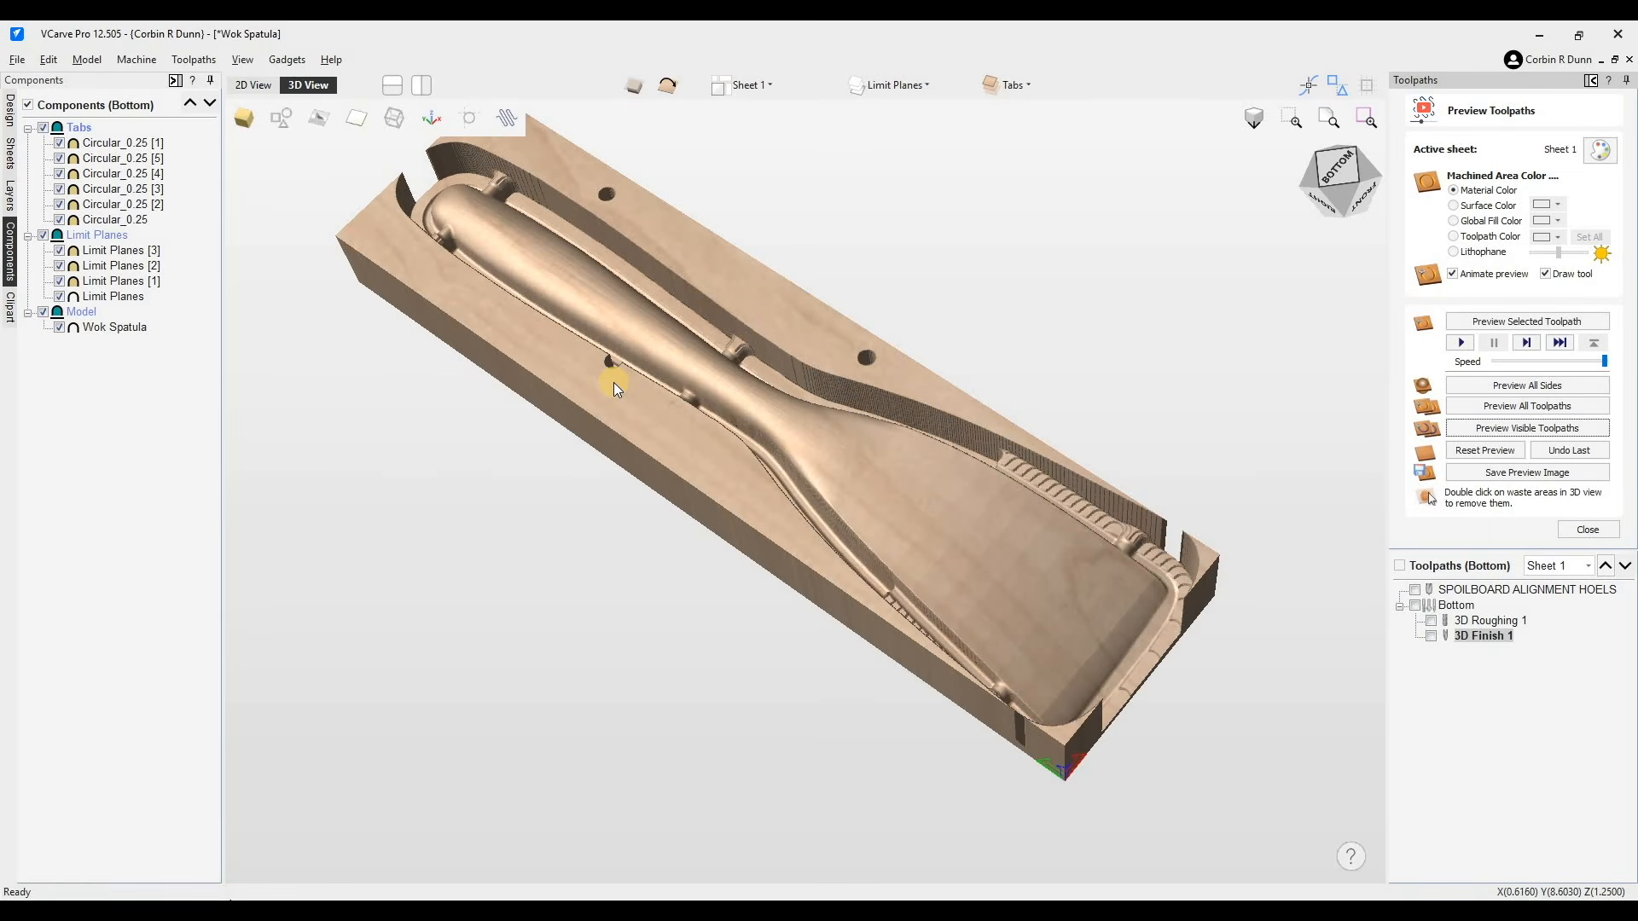
- Inspect the simulated bottom-side carving of the spatula in 3D
scroll(657, 361, "up", 2)
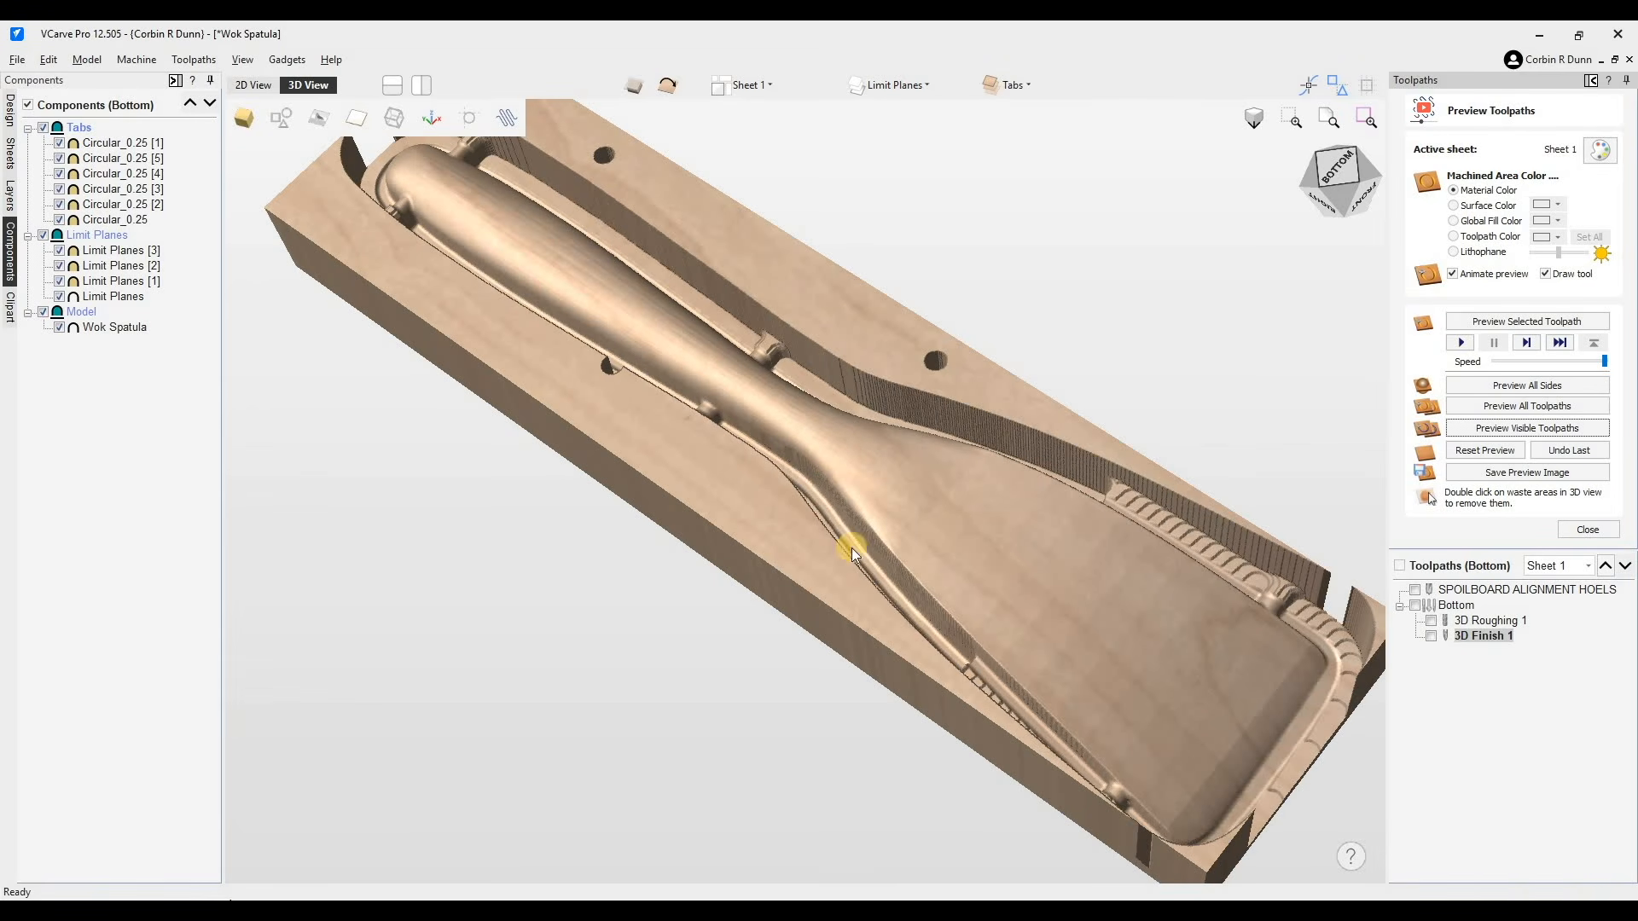
scroll(842, 381, "down", 2)
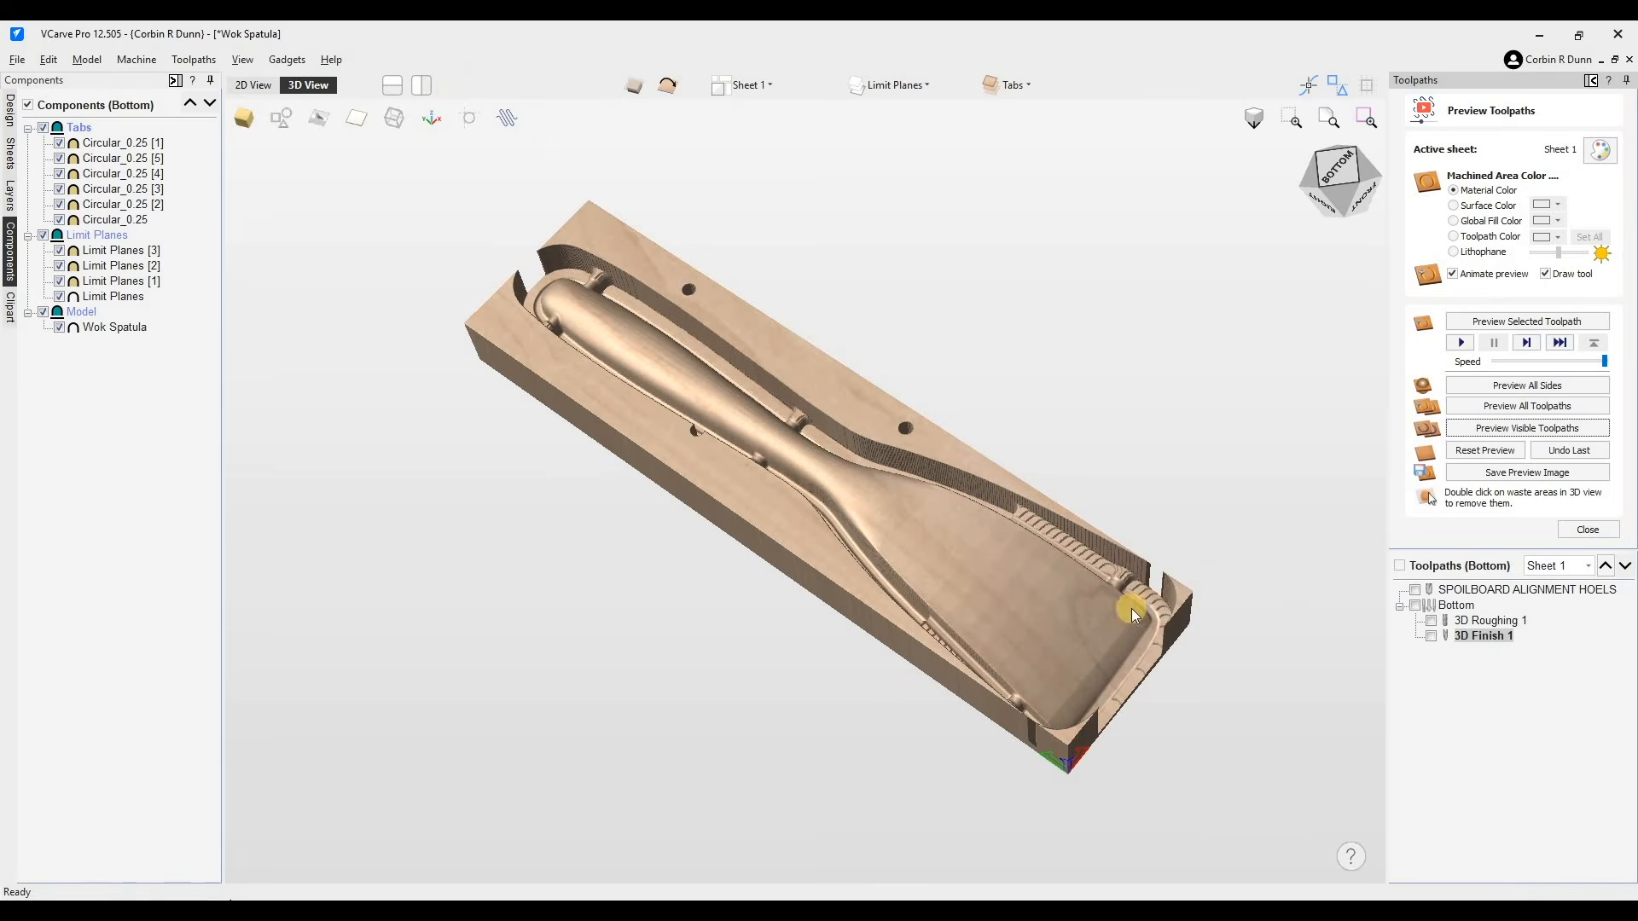
scroll(918, 631, "up", 2)
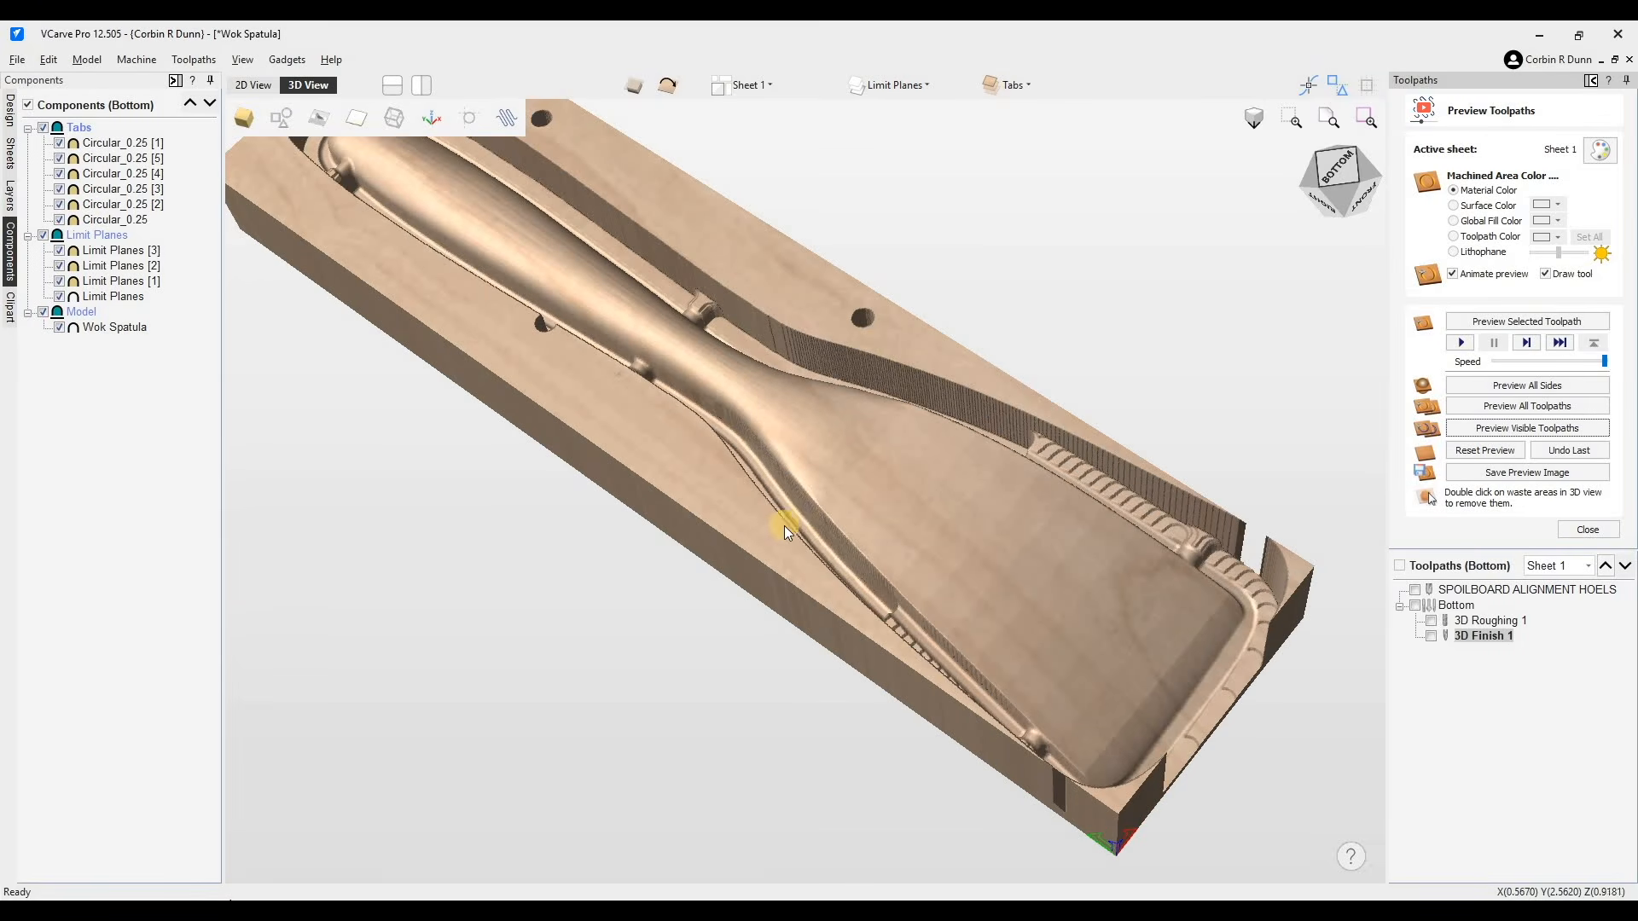
left_click_drag(541, 541, 805, 490)
scroll(505, 377, "down", 3)
left_click_drag(595, 241, 580, 348)
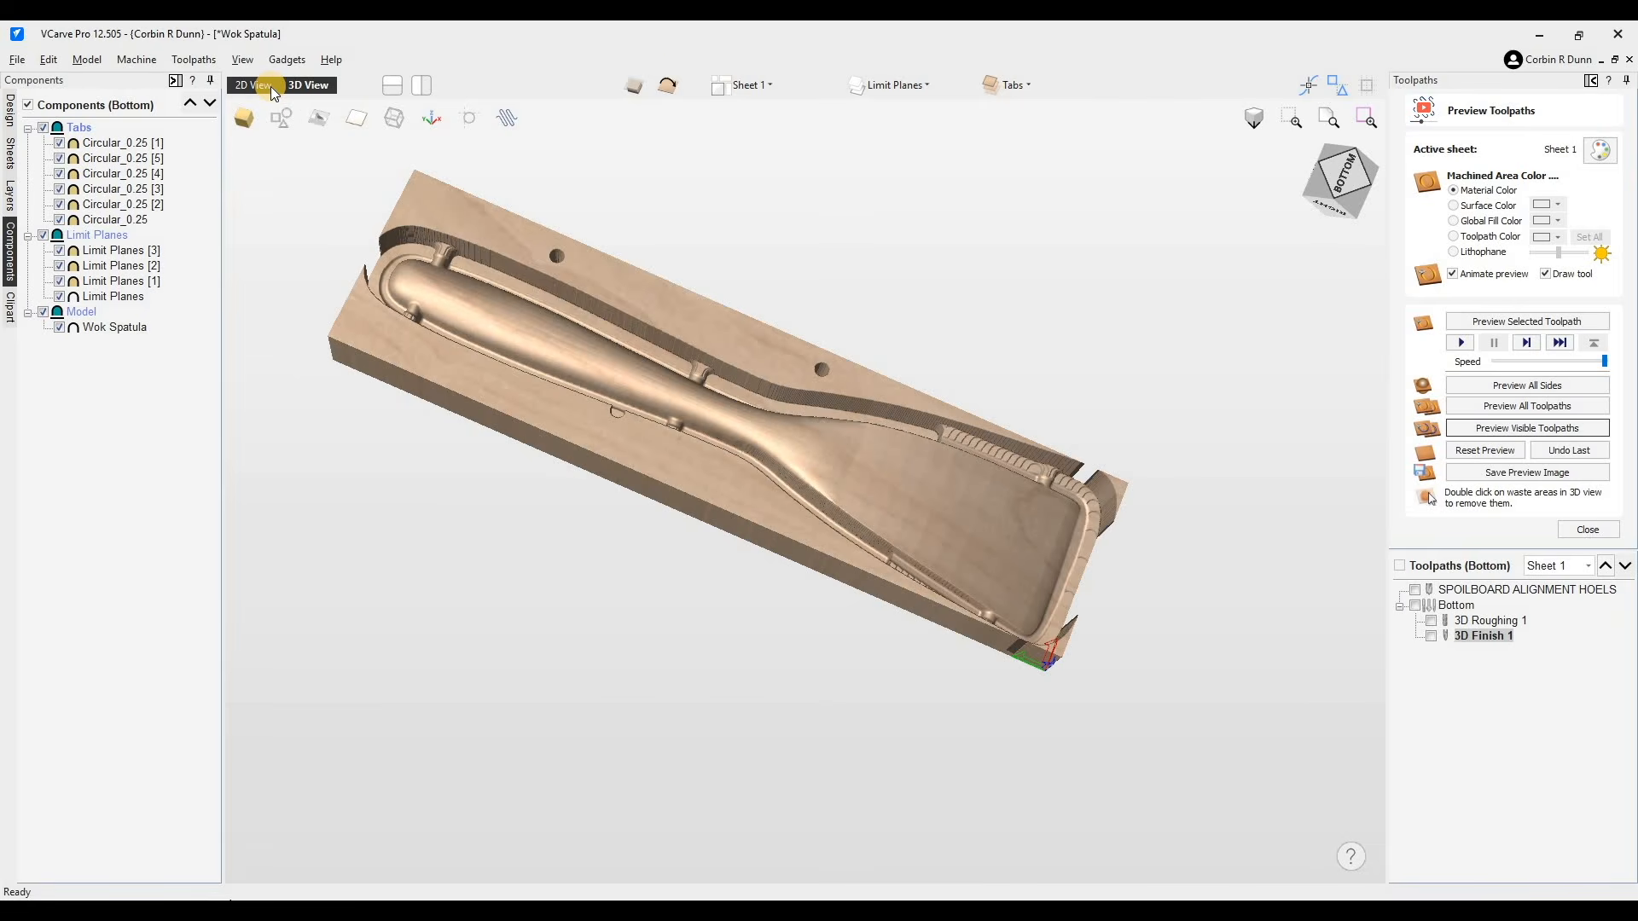
- Compare the alignment hole positions on the top and bottom sides in the 2D view
left_click(665, 87)
left_click(672, 86)
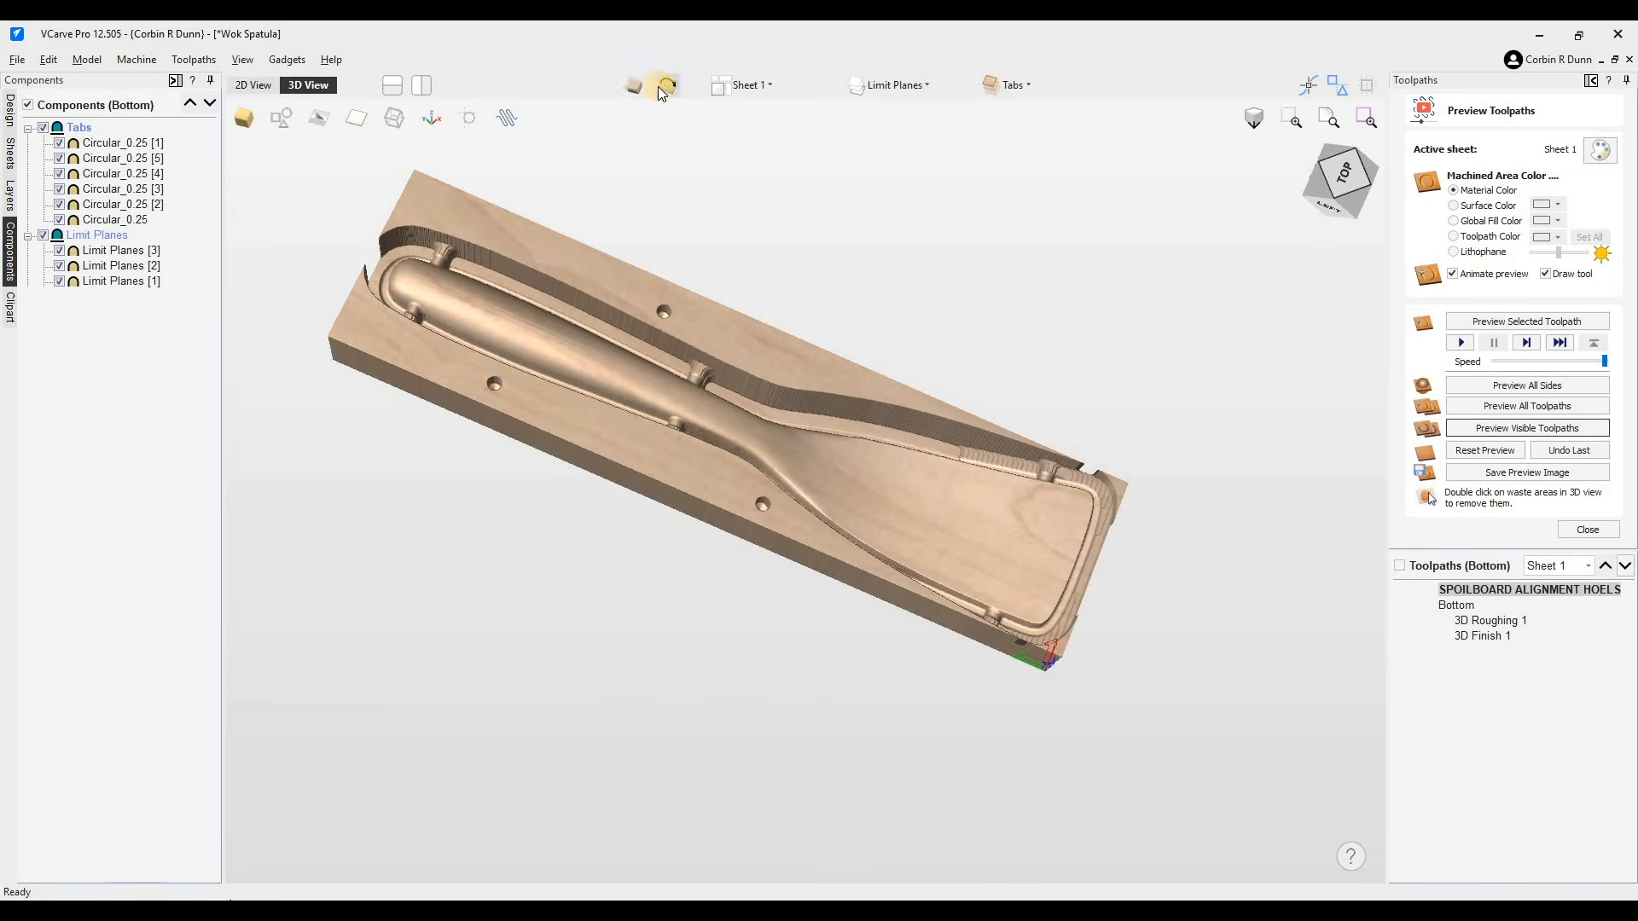
left_click(261, 86)
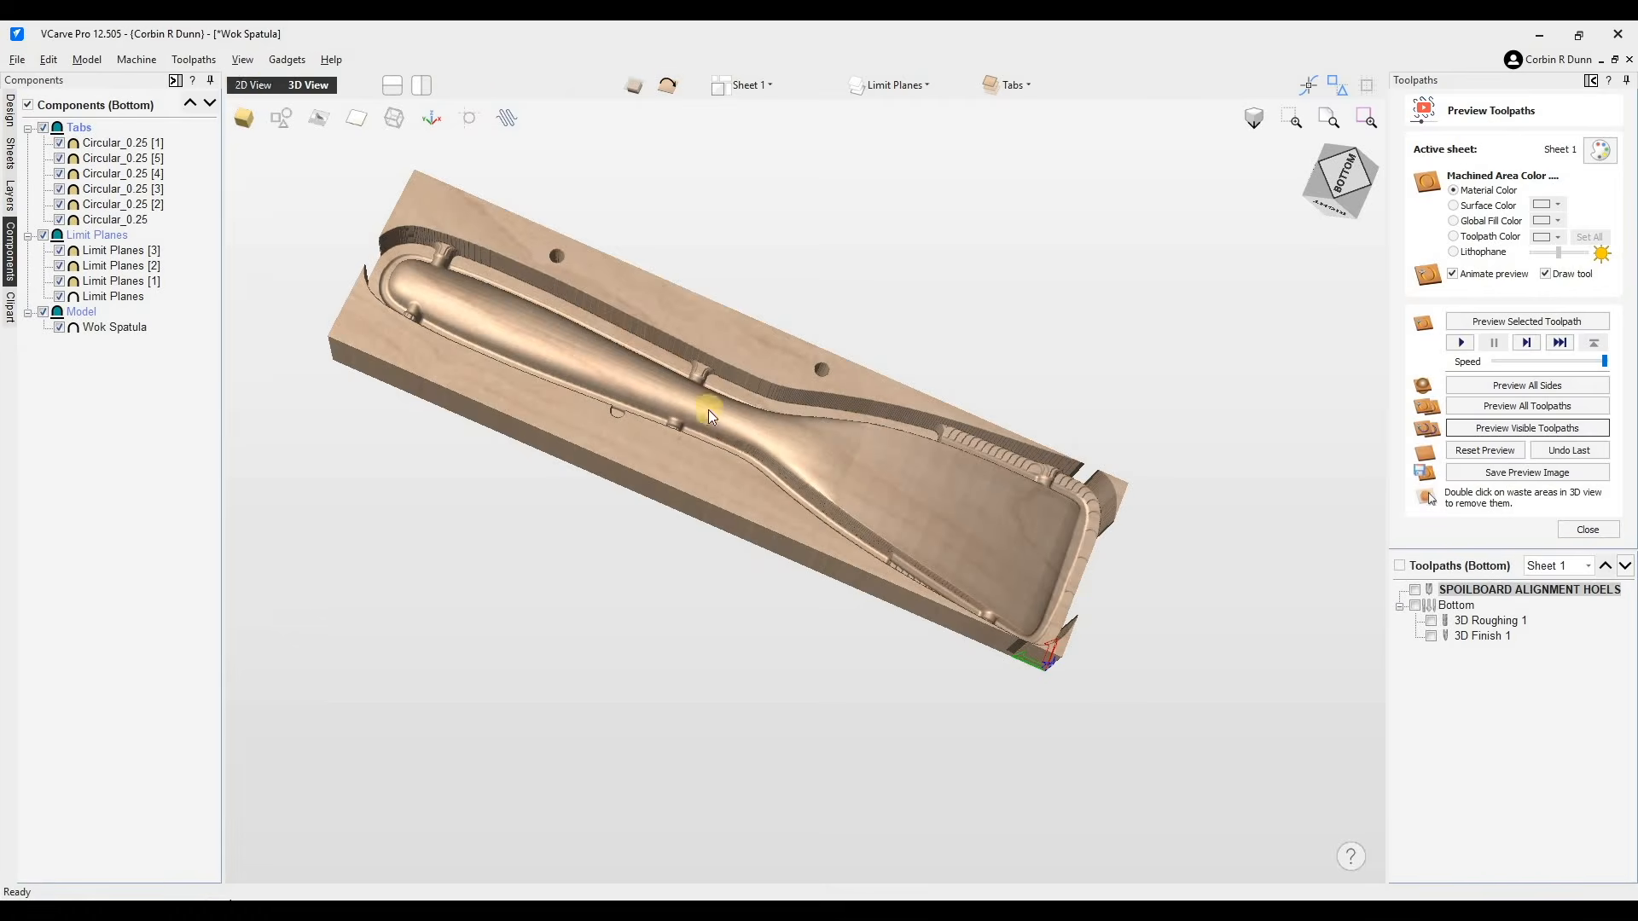
left_click(777, 440)
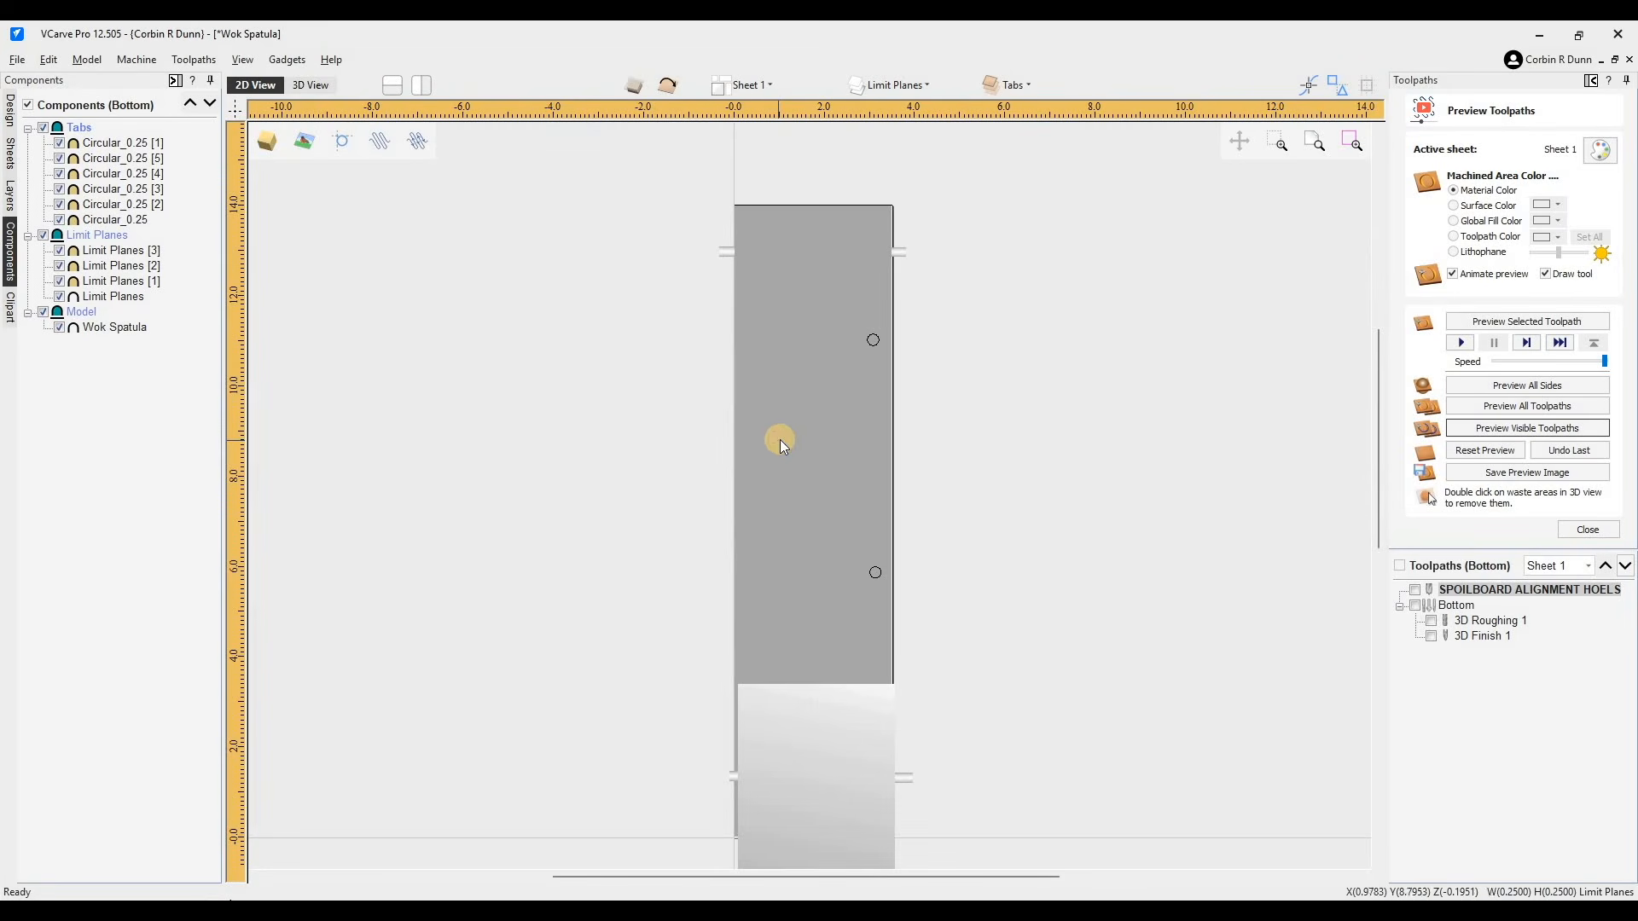
left_click(670, 87)
left_click(868, 438)
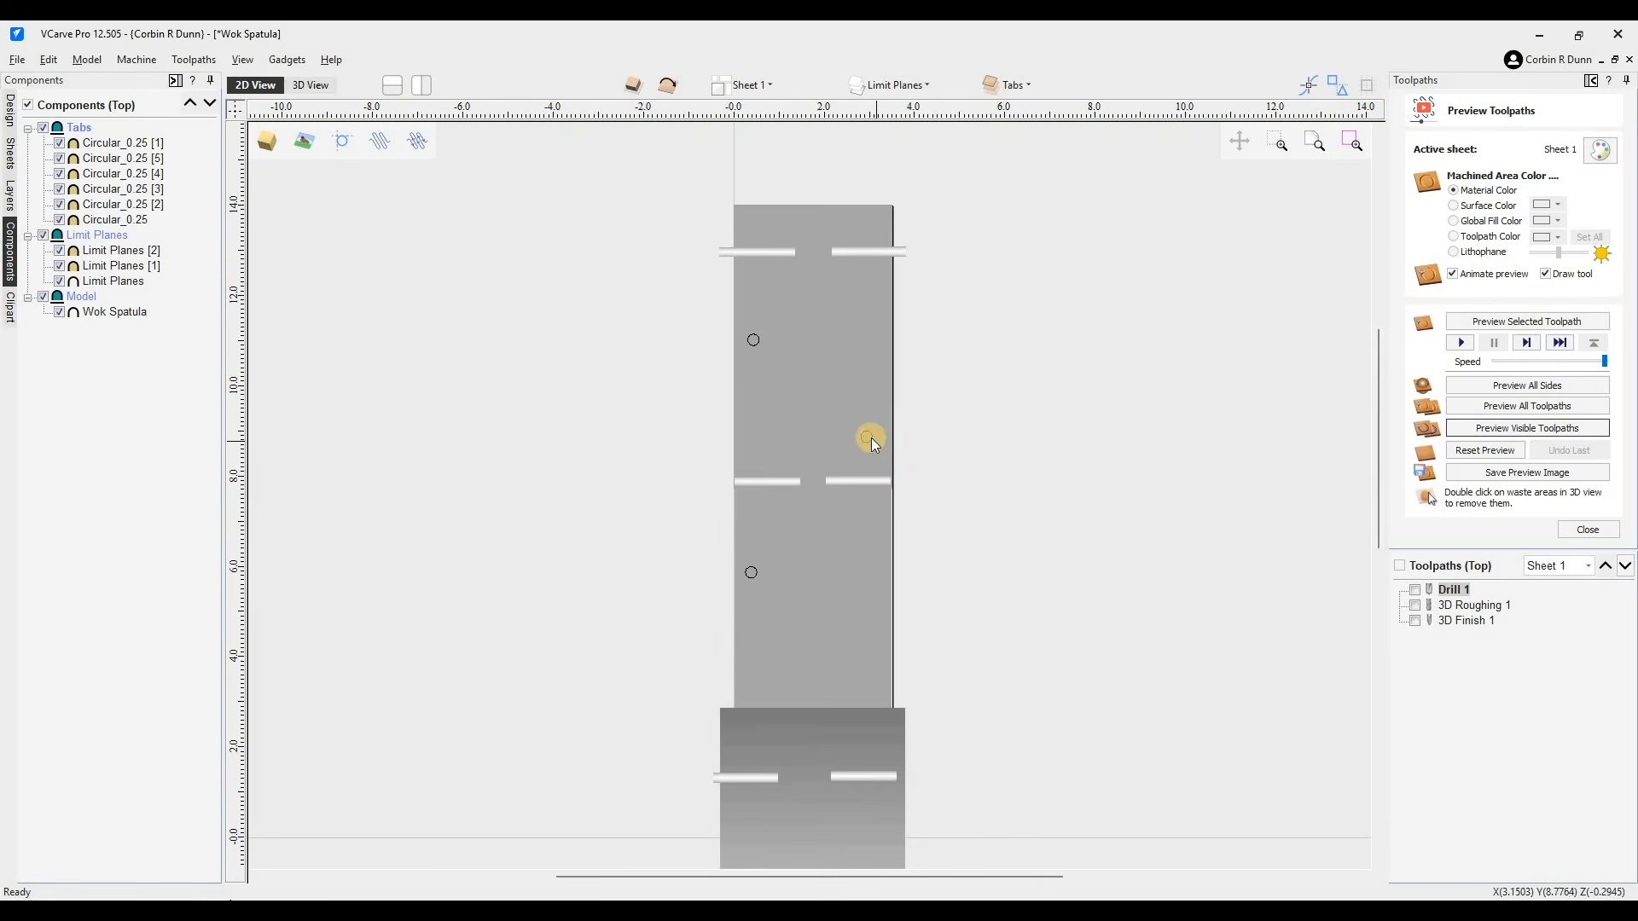
right_click(872, 438)
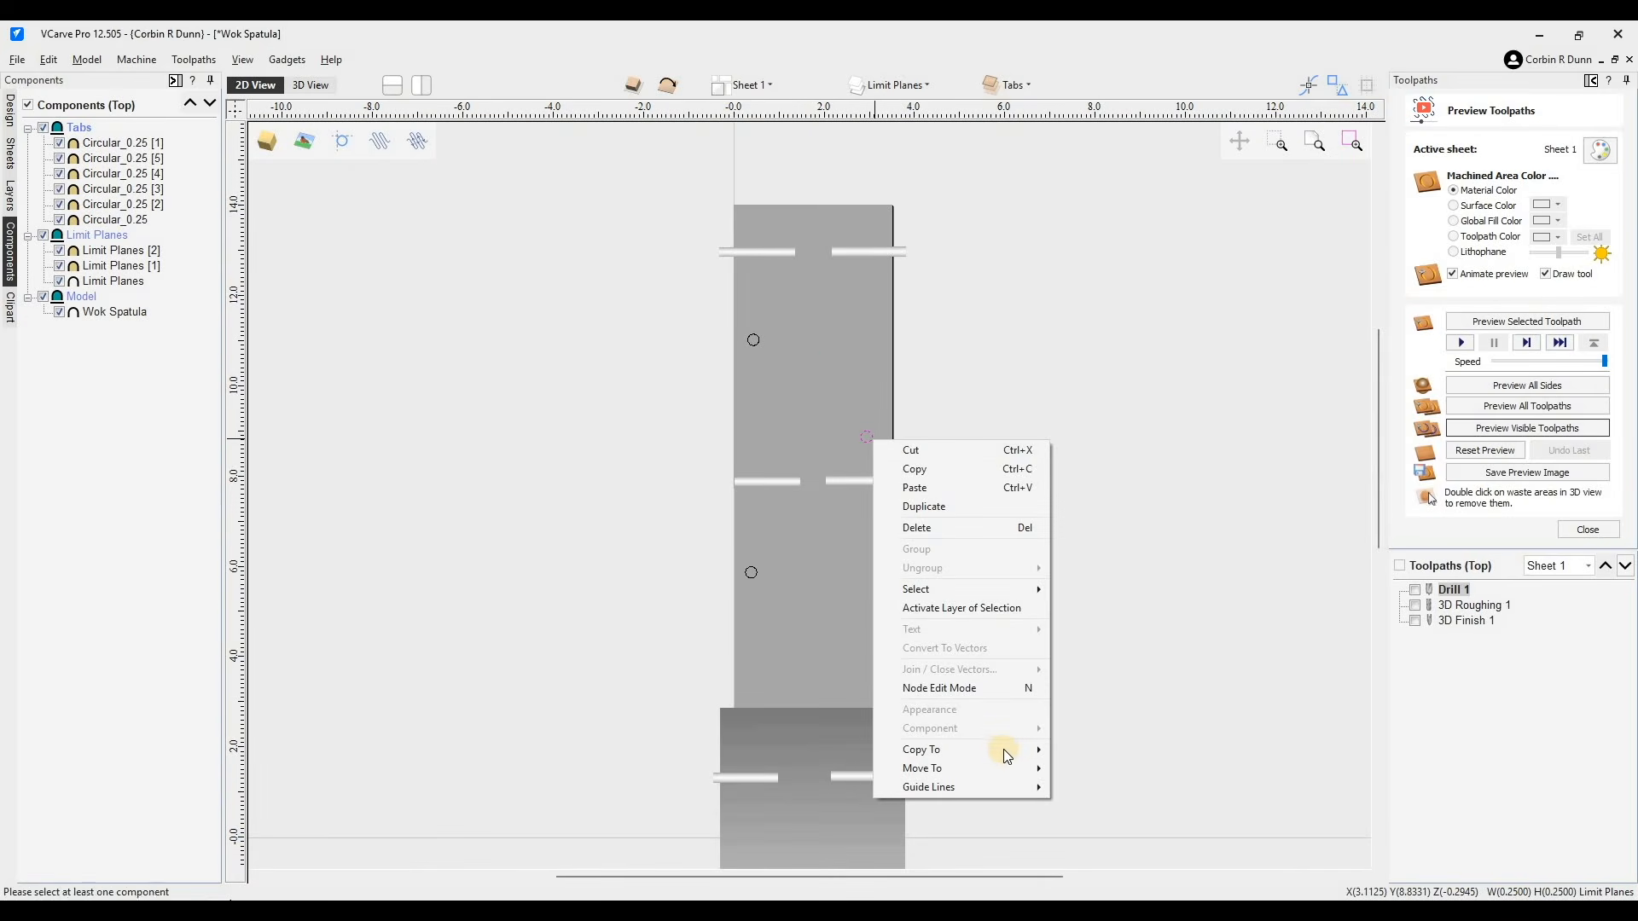
mouse_move(1004, 750)
left_click(1099, 755)
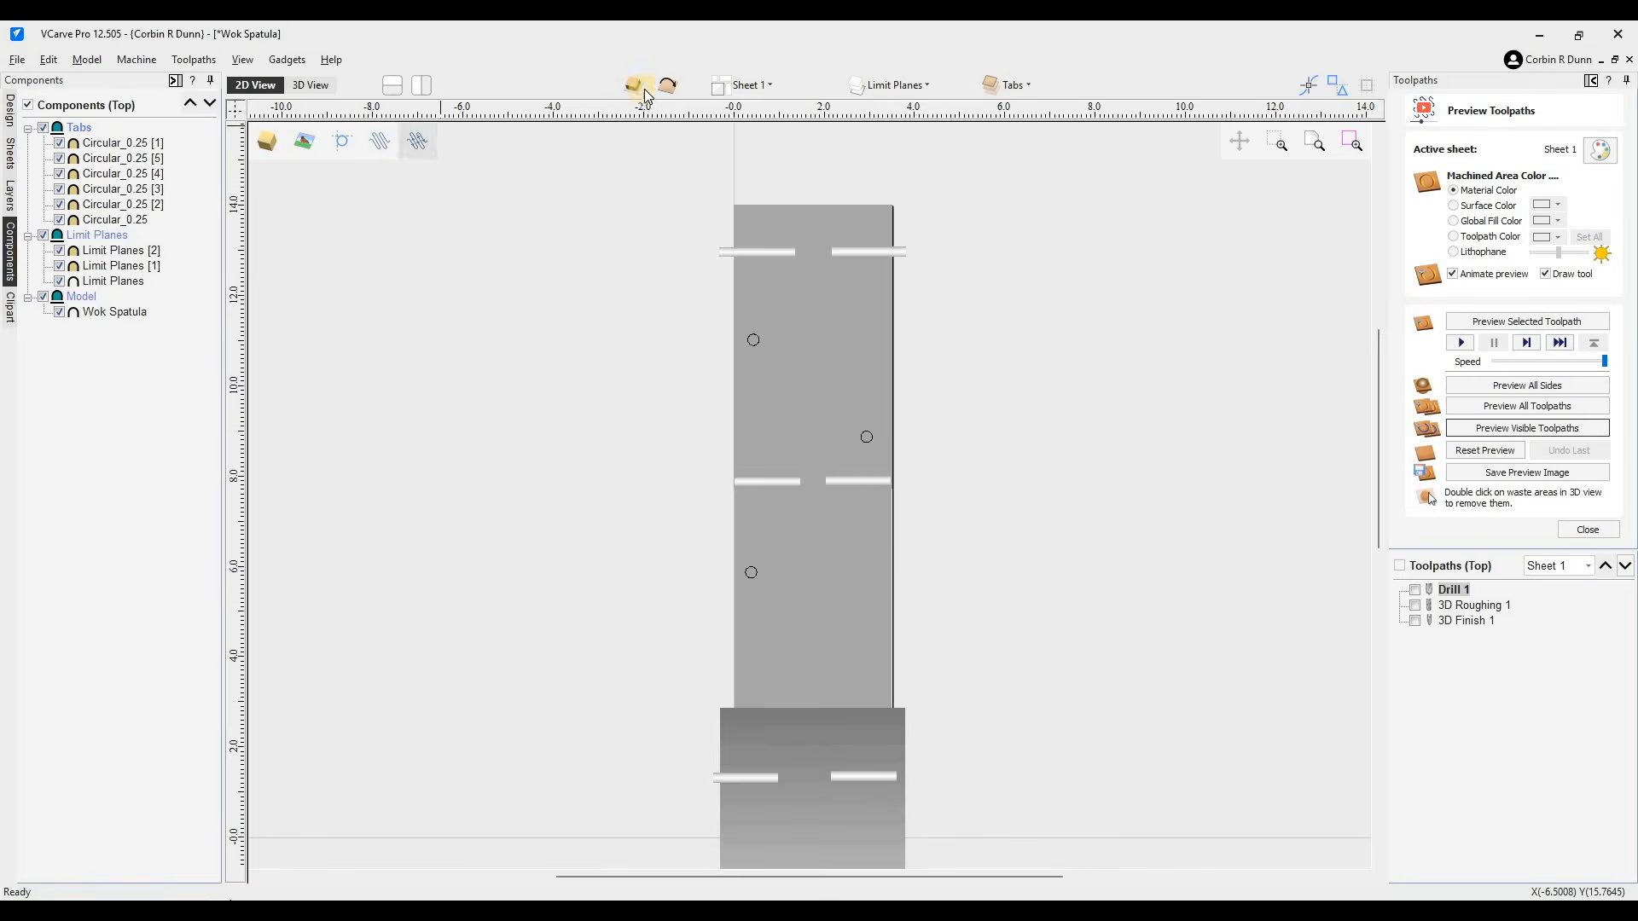
left_click(667, 85)
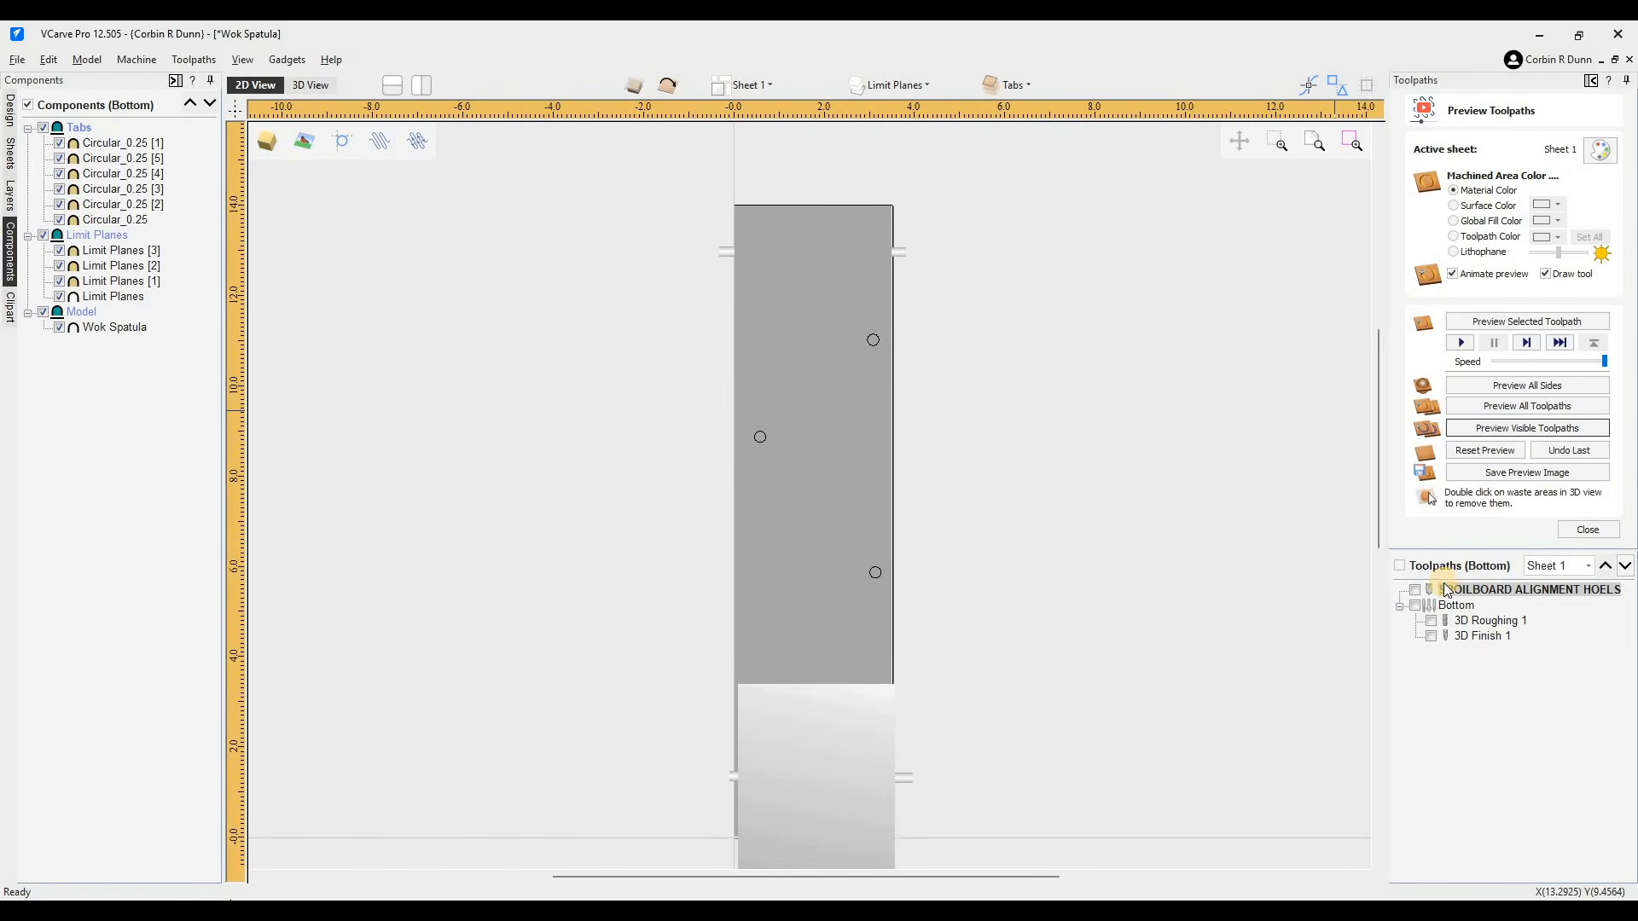
- Reselect the three bottom alignment circles for the drill toolpath and recalculate it
left_click(760, 437)
left_click(875, 341, "shift")
left_click(964, 384)
left_click(877, 343)
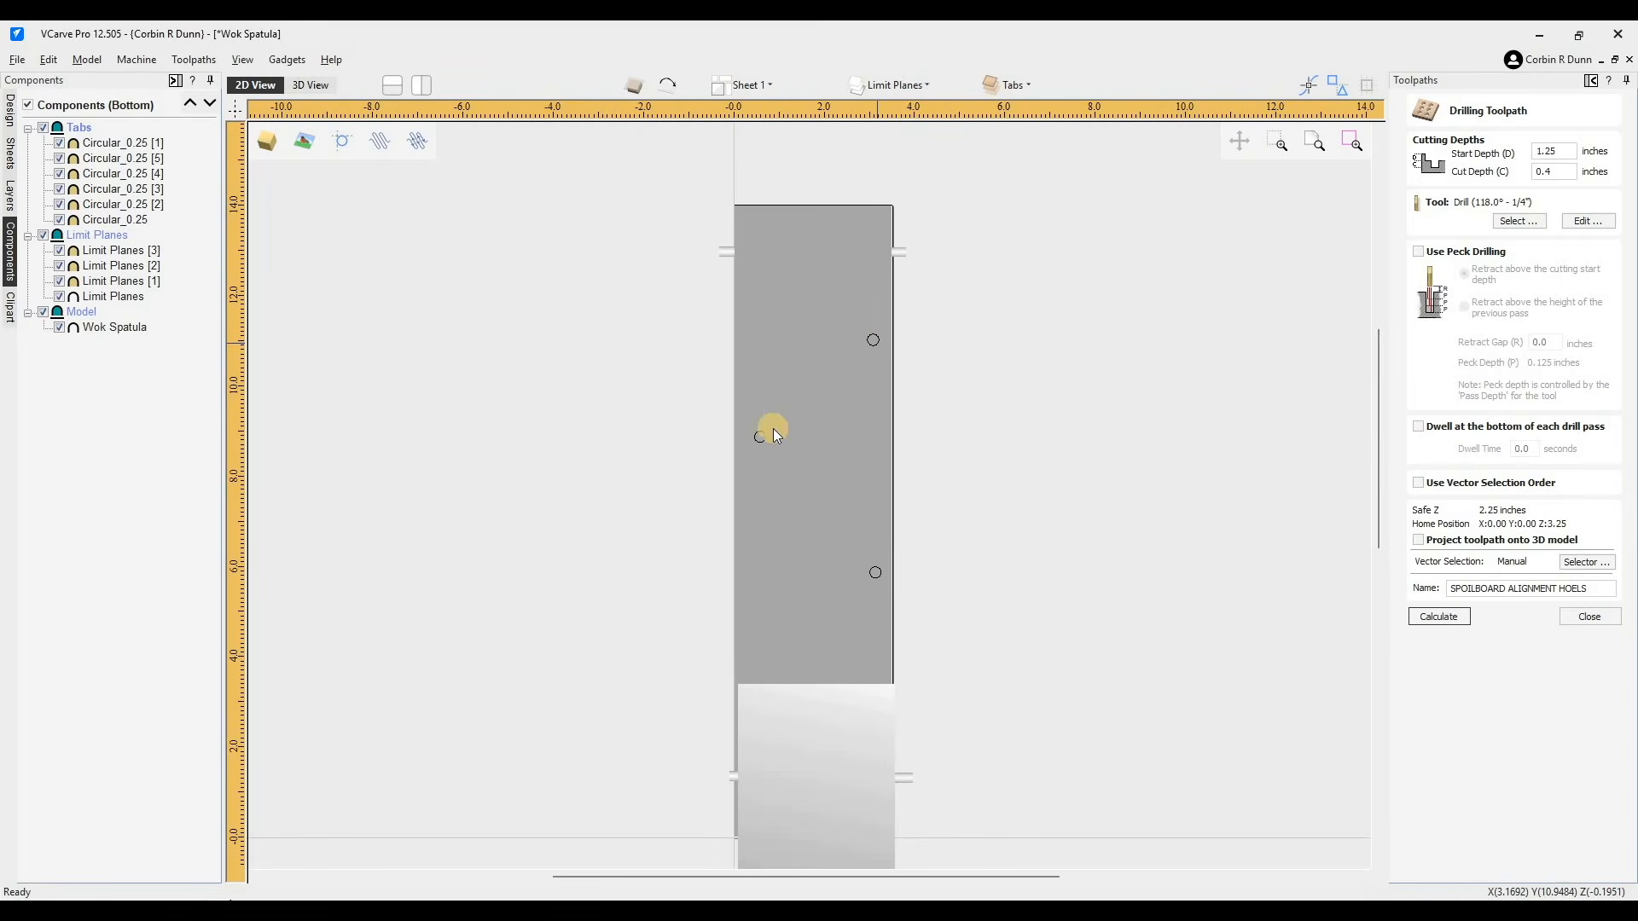
left_click(874, 569, "shift")
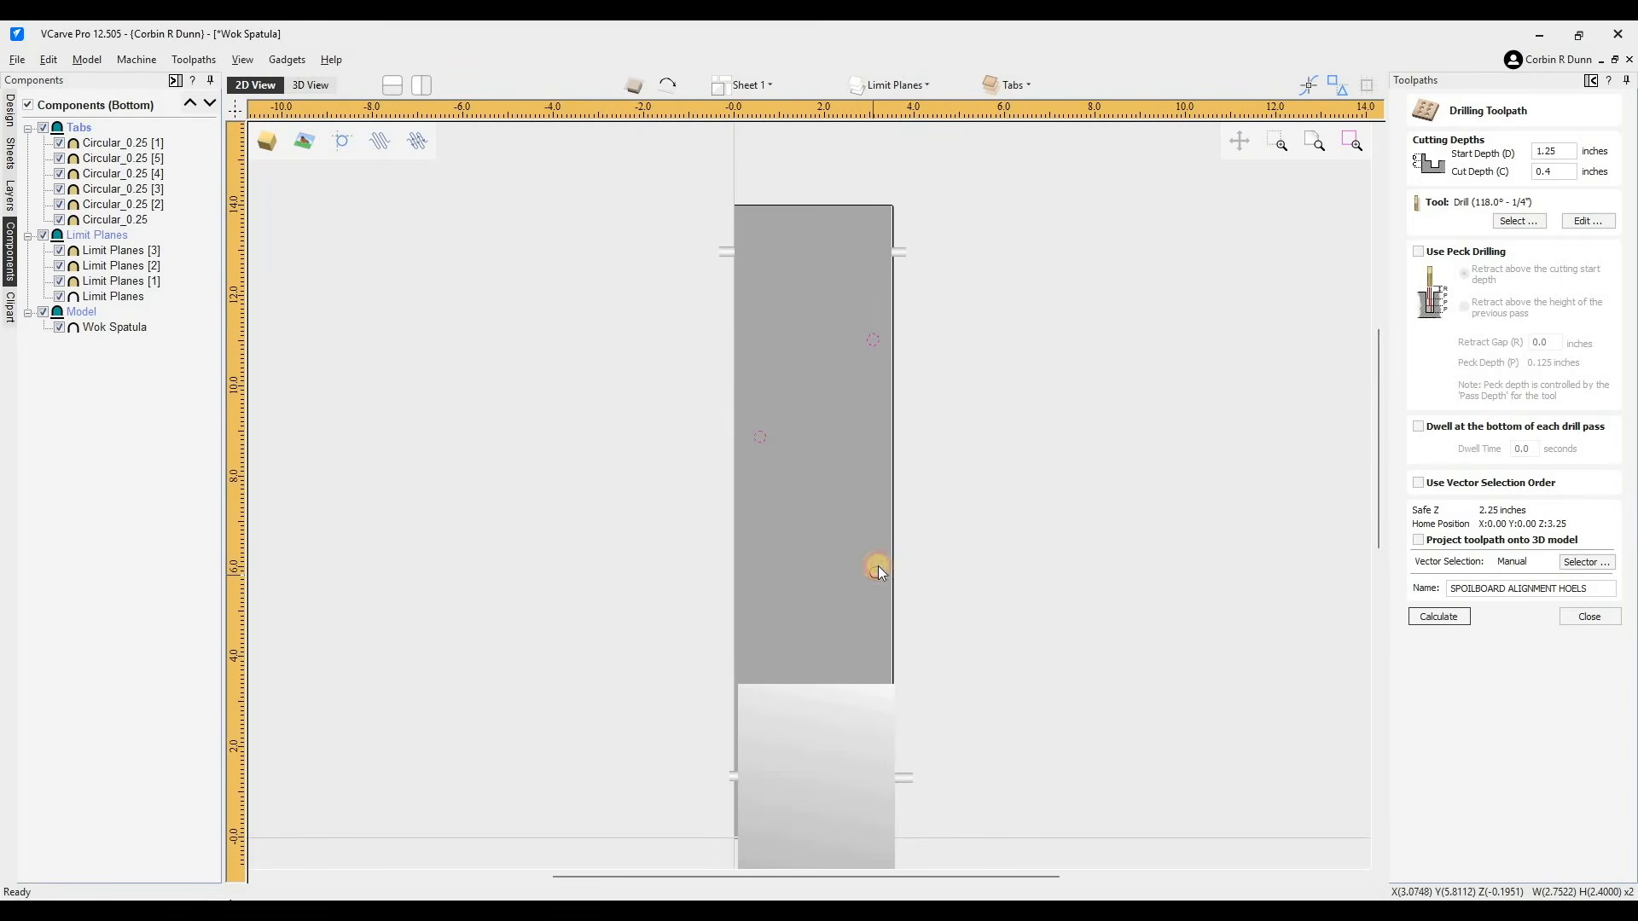
left_click(1437, 617)
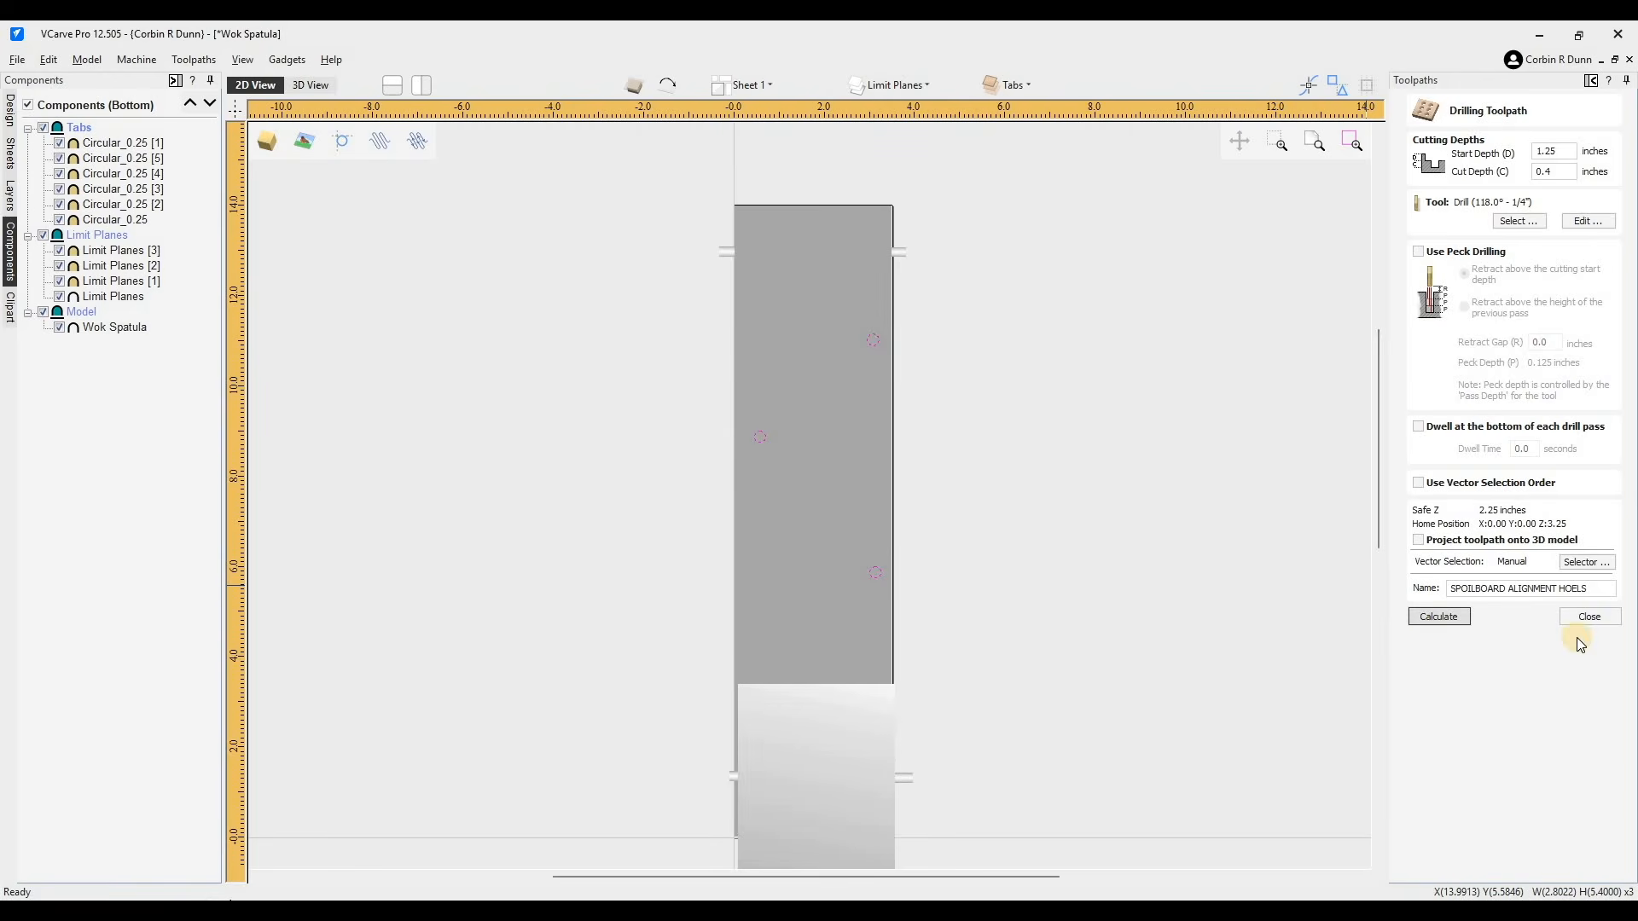
left_click(850, 556)
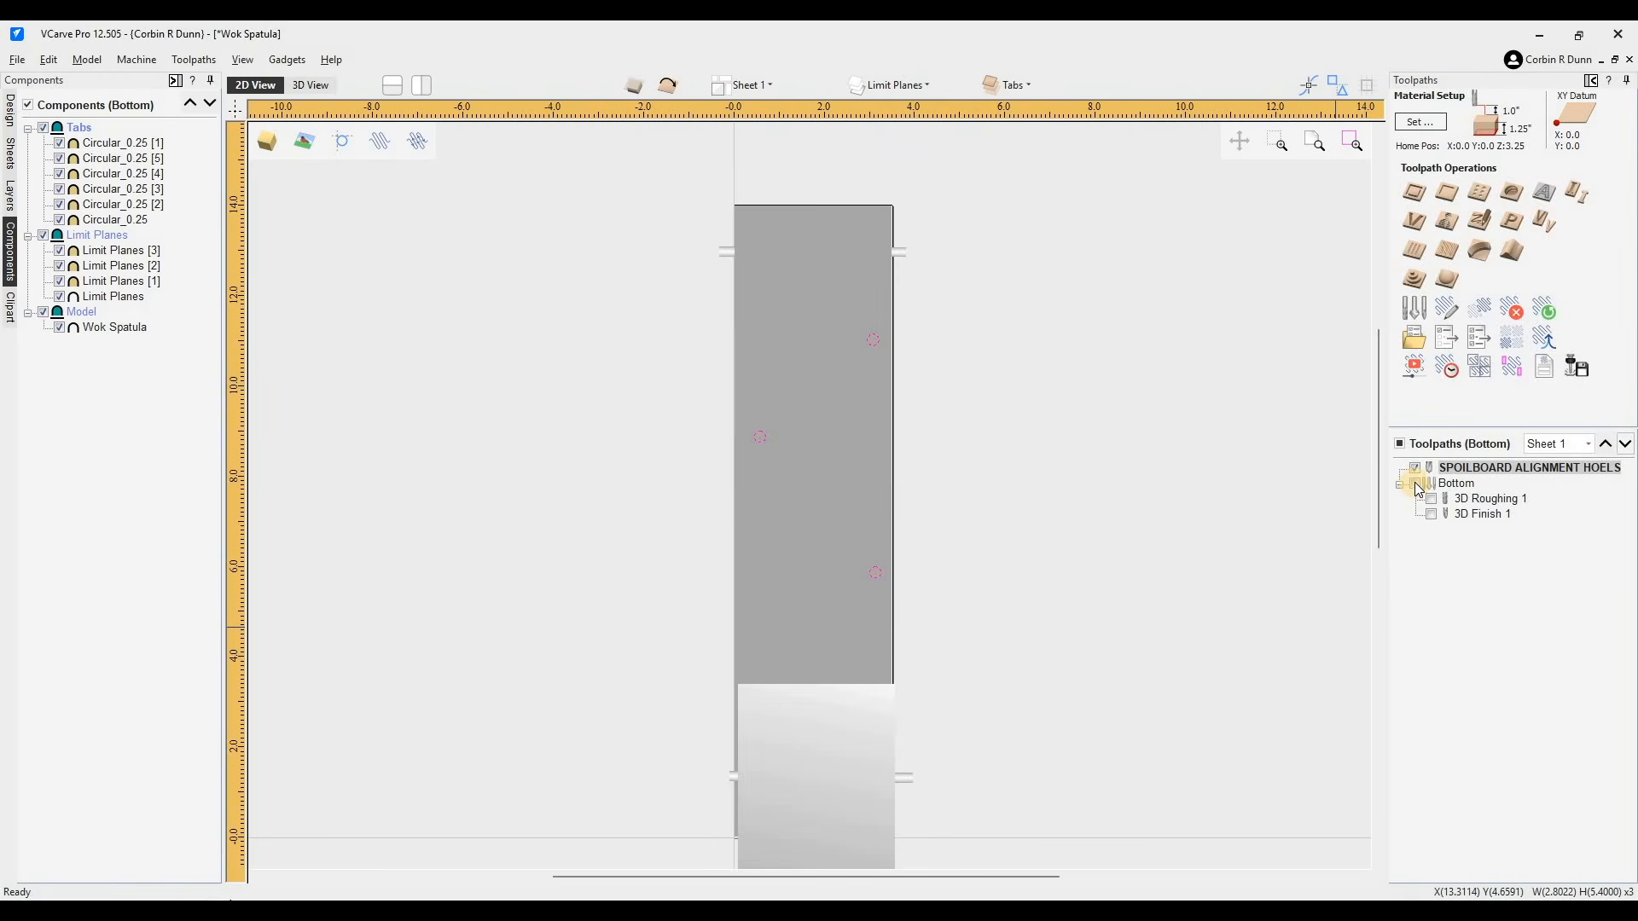
- Make the Bottom toolpath group visible and preview all sides of the job
left_click(1415, 483)
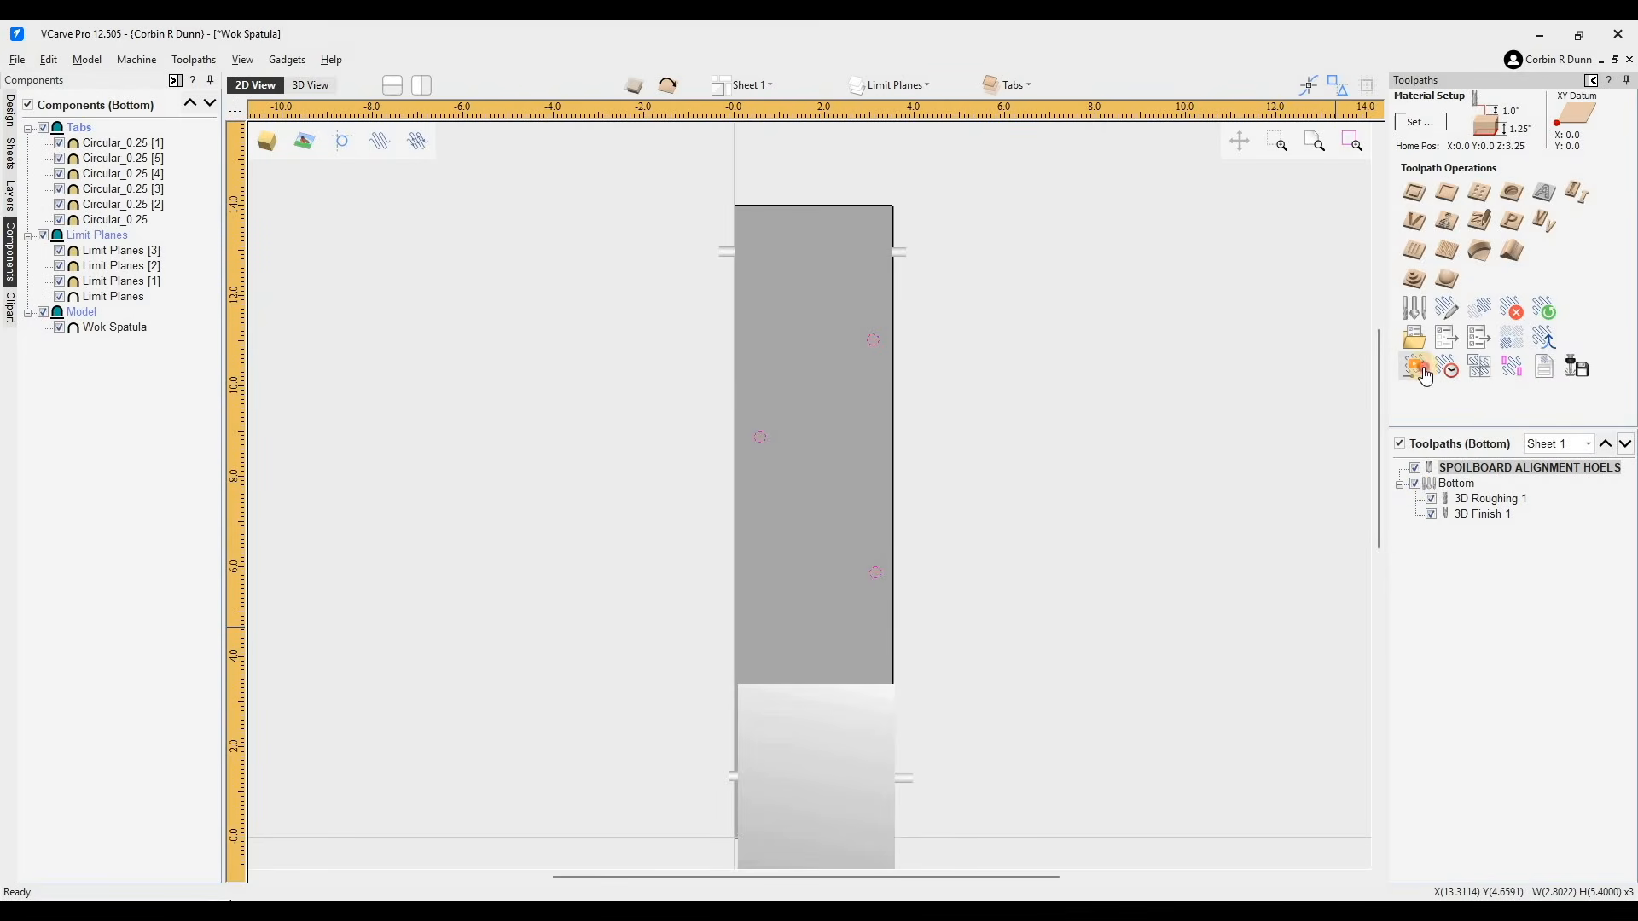
left_click(1432, 376)
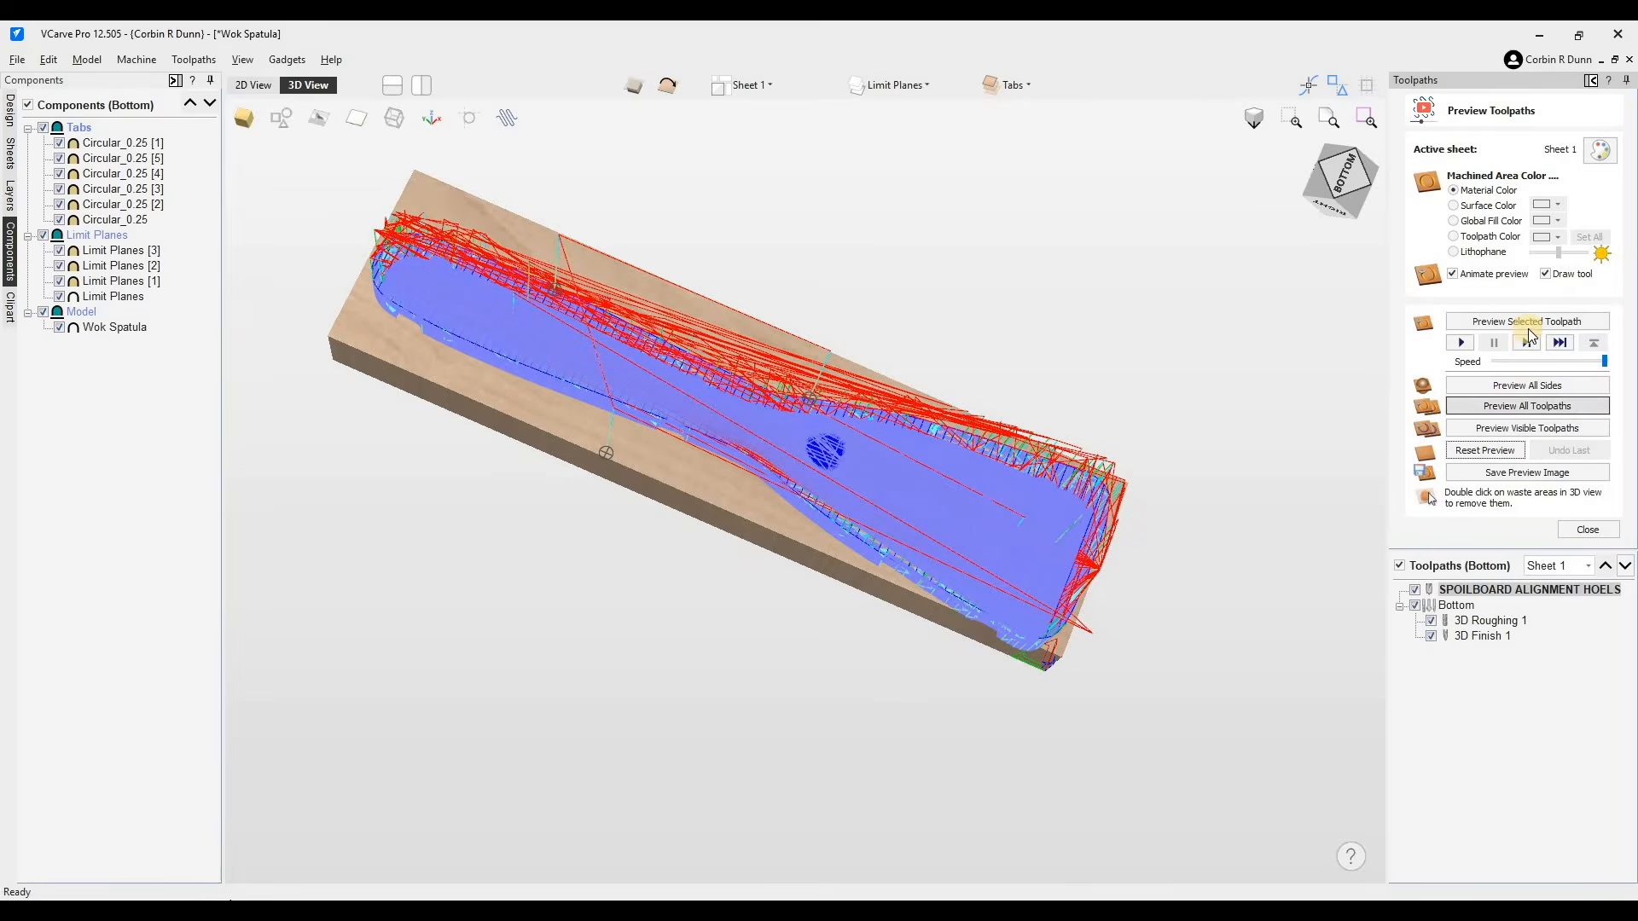
left_click(1550, 381)
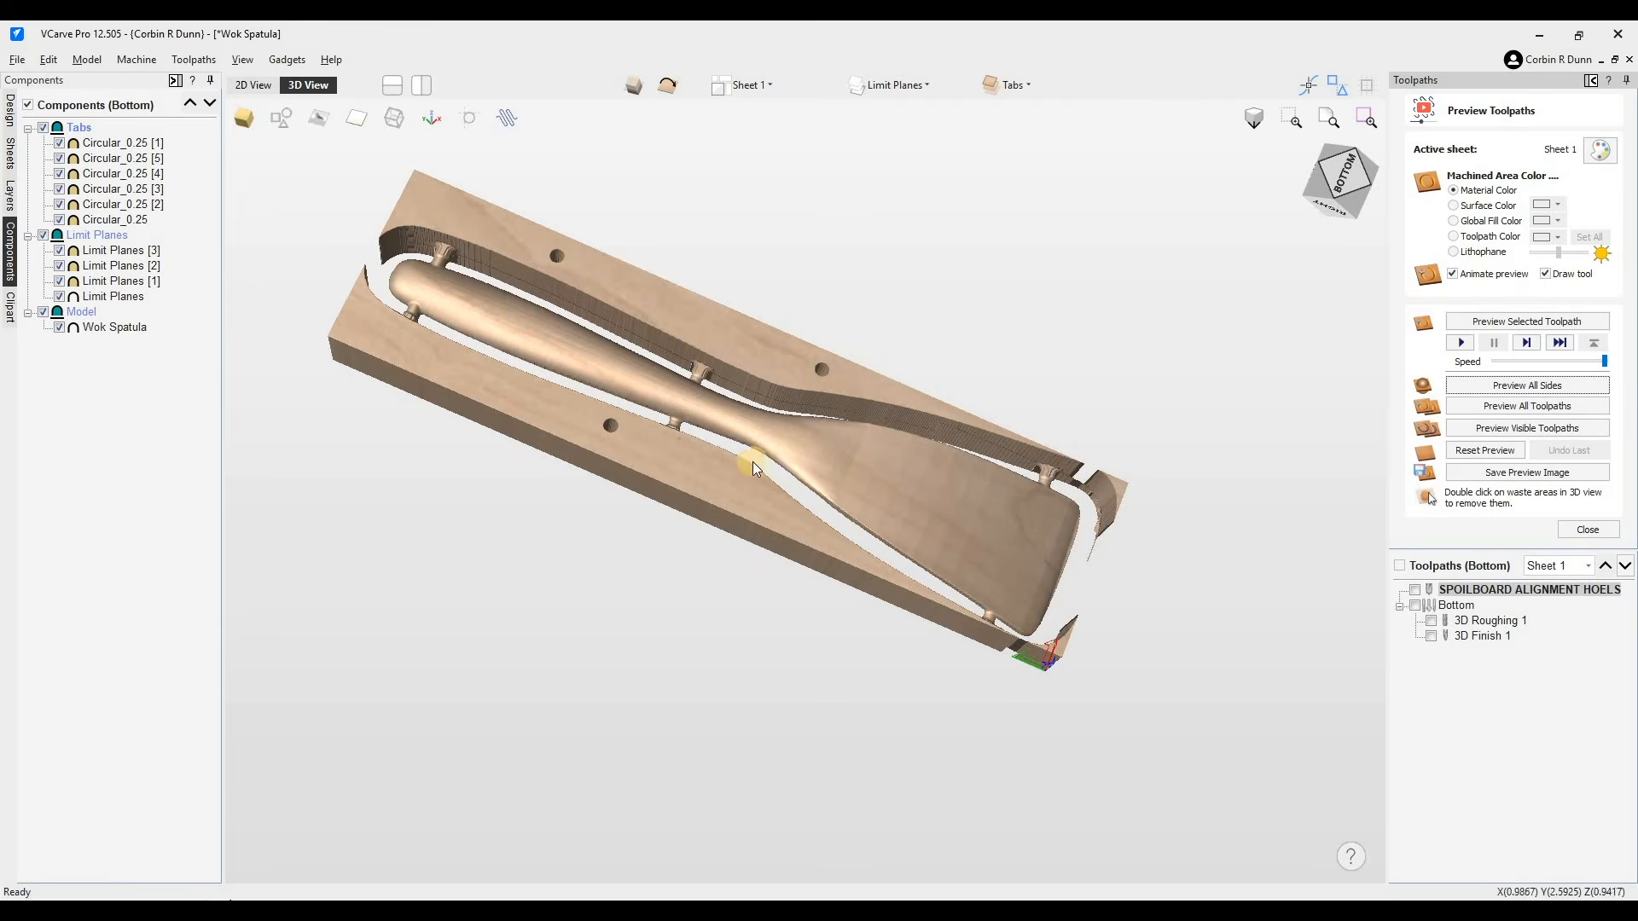
- Inspect the simulated double-sided spatula, its tabs and alignment holes in 3D
left_click_drag(810, 324, 753, 463)
scroll(875, 525, "up", 3)
left_click_drag(875, 525, 706, 369)
scroll(902, 489, "down", 3)
left_click_drag(902, 490, 820, 534)
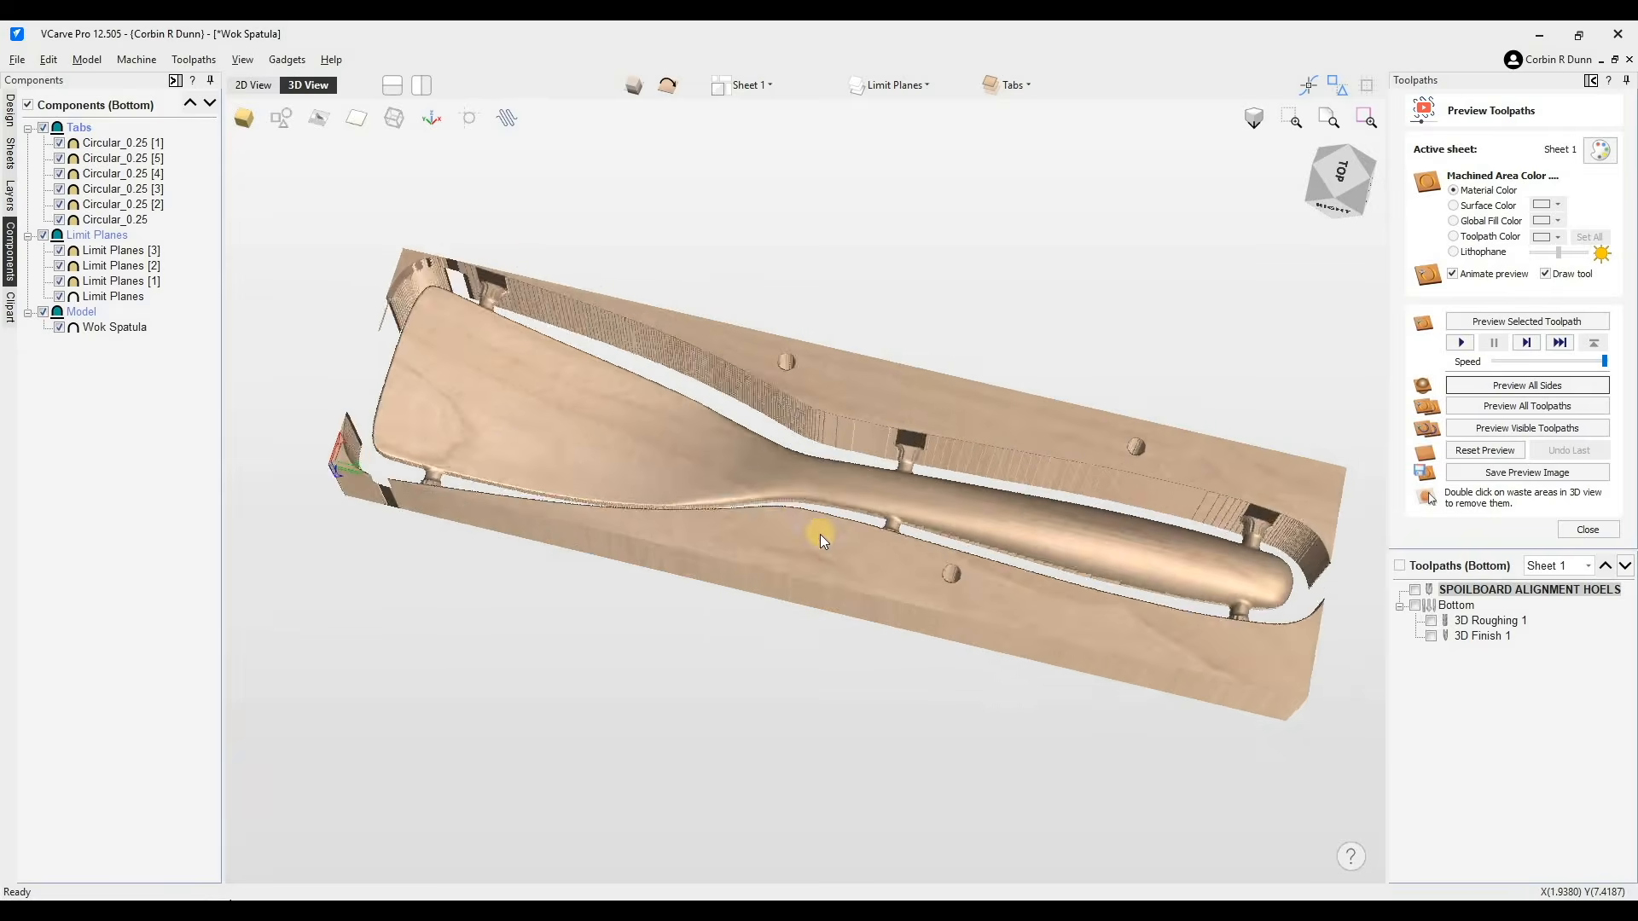
scroll(822, 529, "up", 5)
scroll(1054, 550, "up", 8)
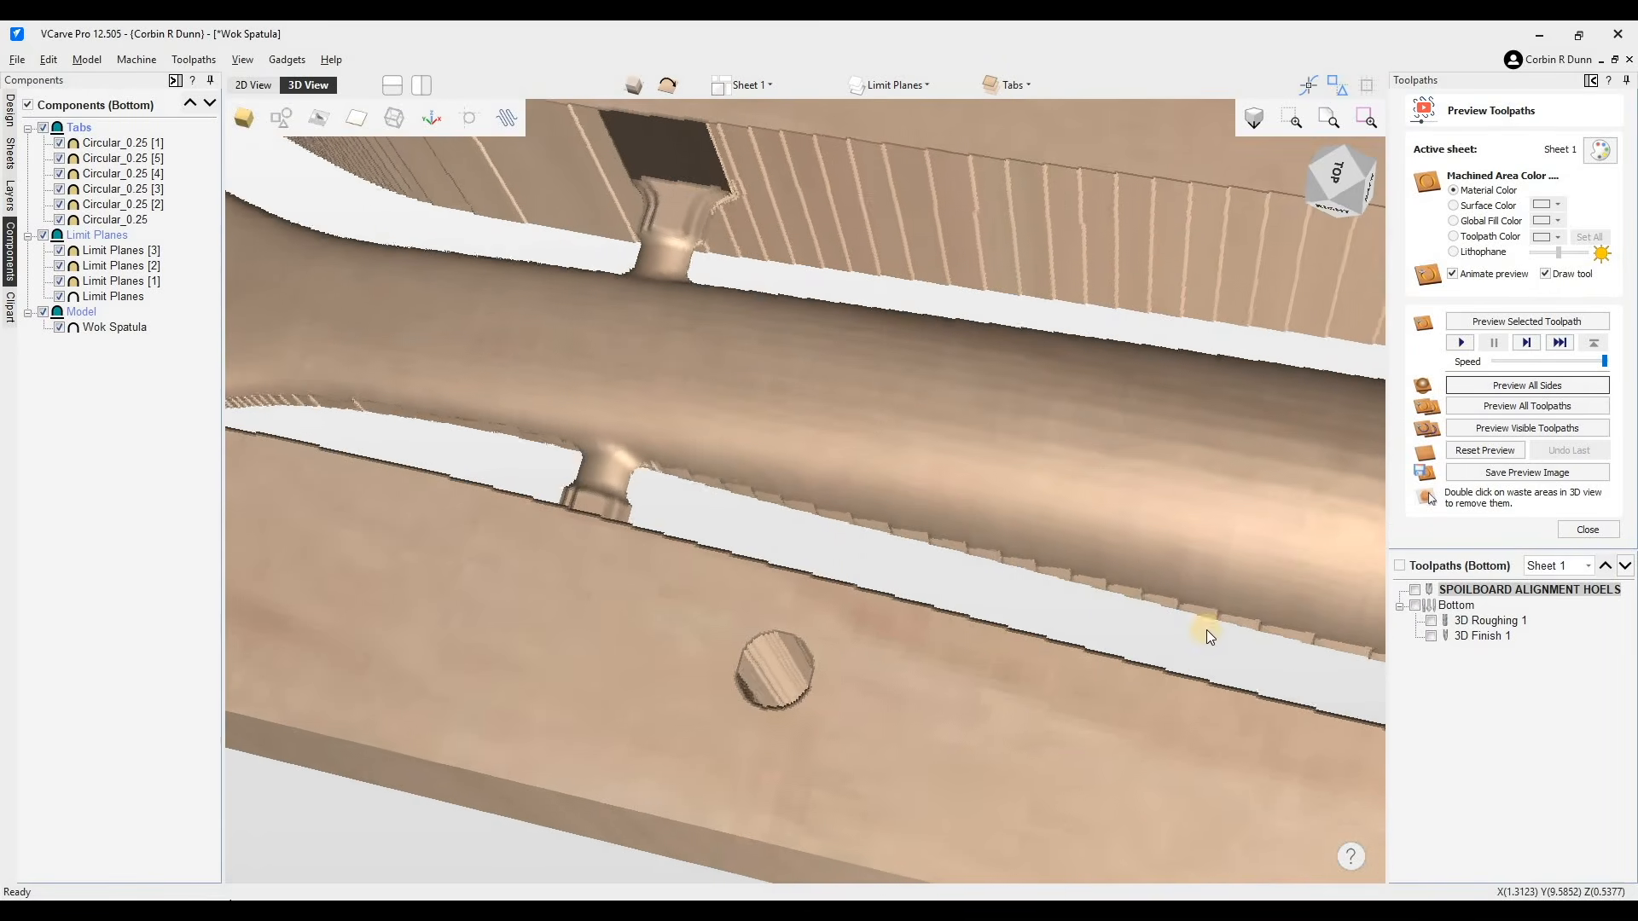
left_click_drag(1208, 636, 850, 553)
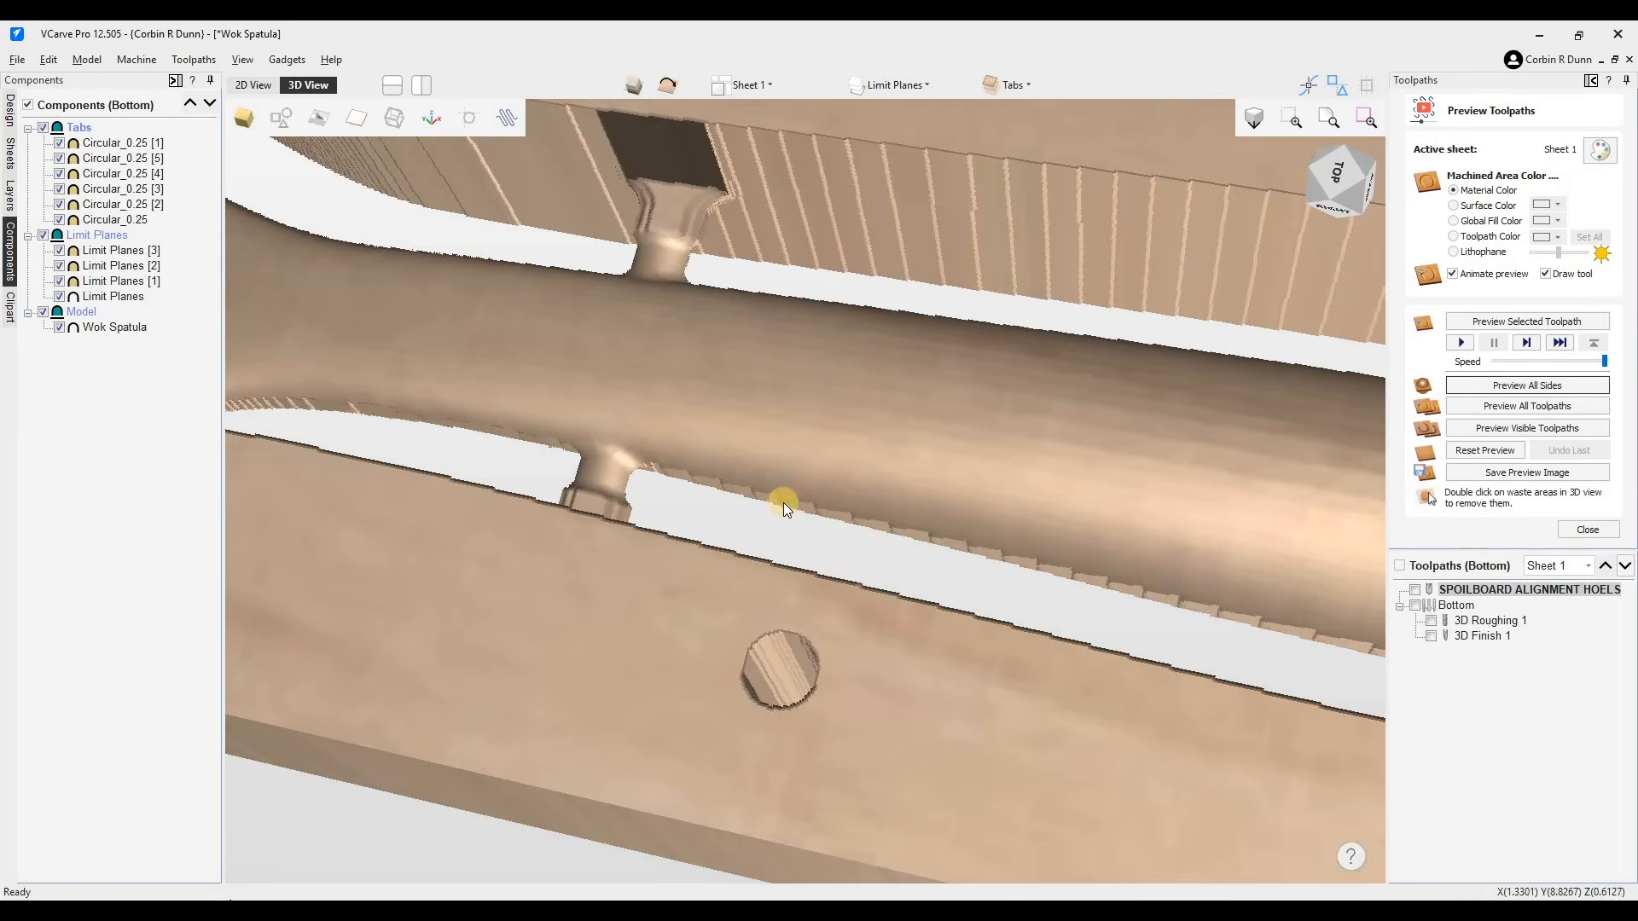
left_click_drag(1245, 616, 667, 541)
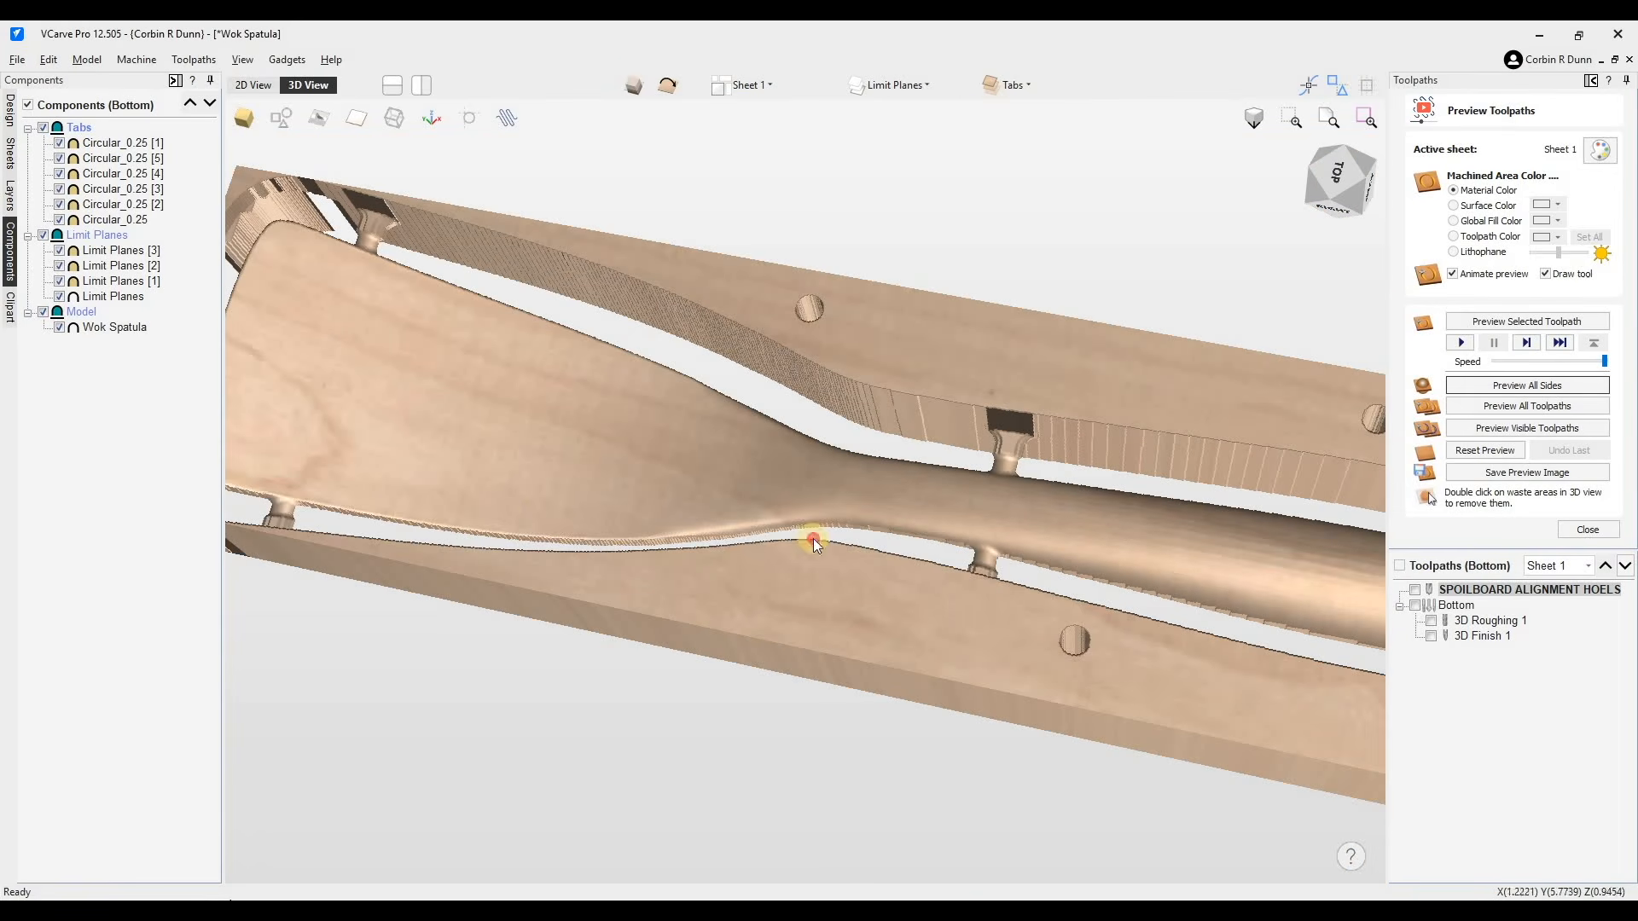
left_click_drag(793, 616, 848, 386)
left_click_drag(907, 494, 1475, 607)
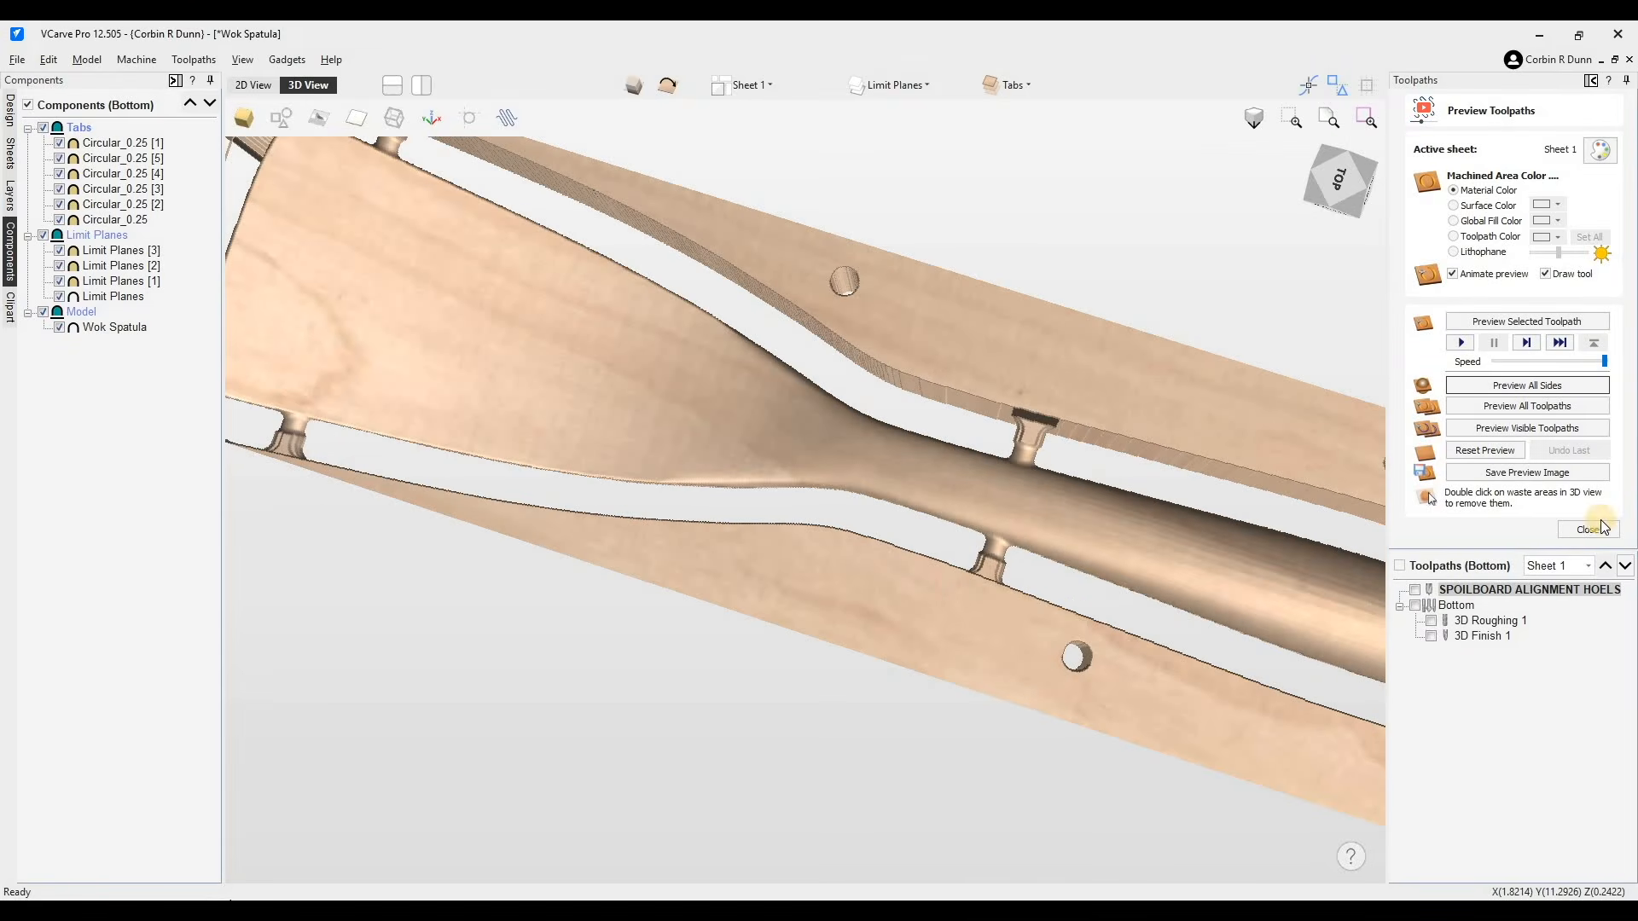